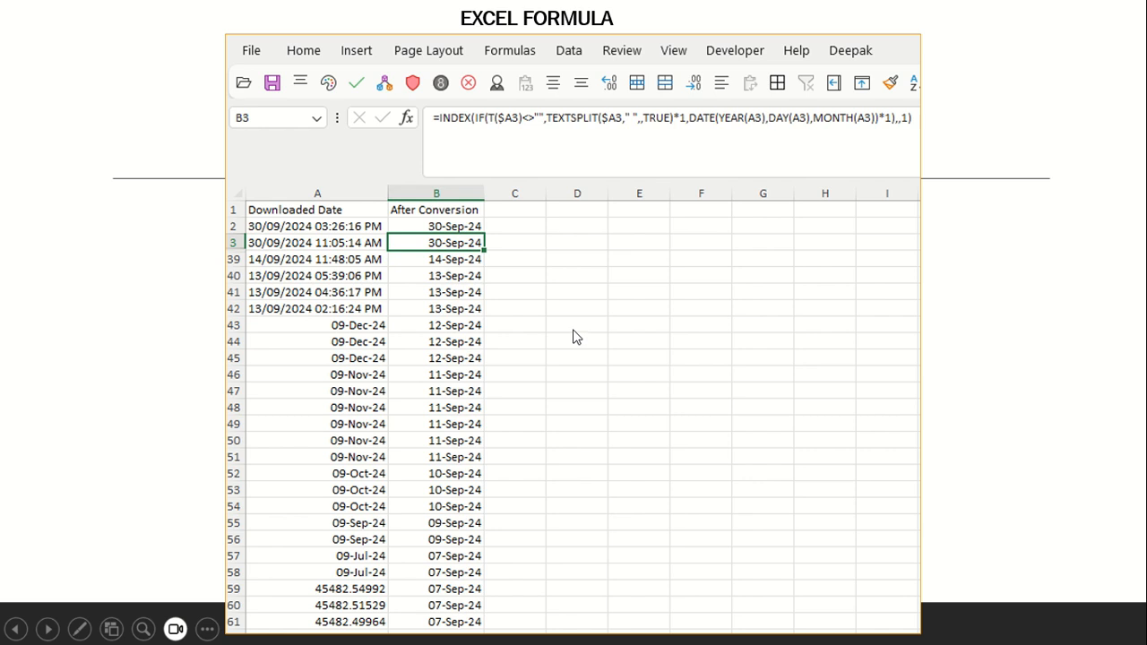
Switch from the slide show to the Book1 workbook in Excel
{"action": "key", "text": "alt+Tab"}
{"action": "key", "text": "alt+Tab"}
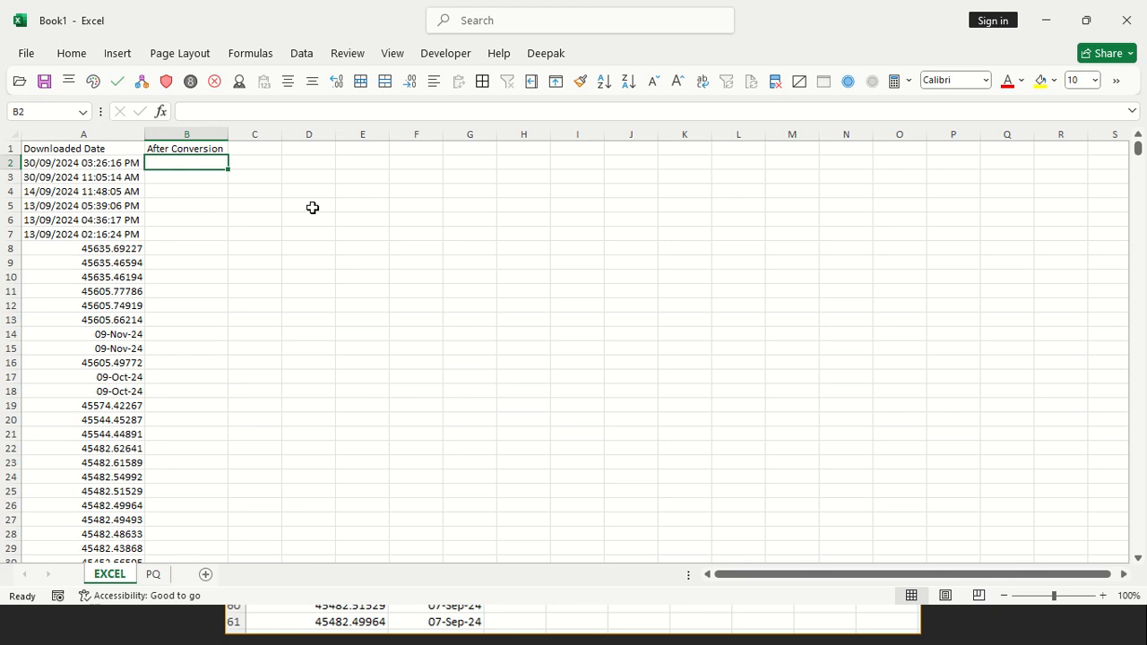
Enter =T(A2) in cell B2 to test whether the downloaded date is text
{"action": "type", "text": "="}
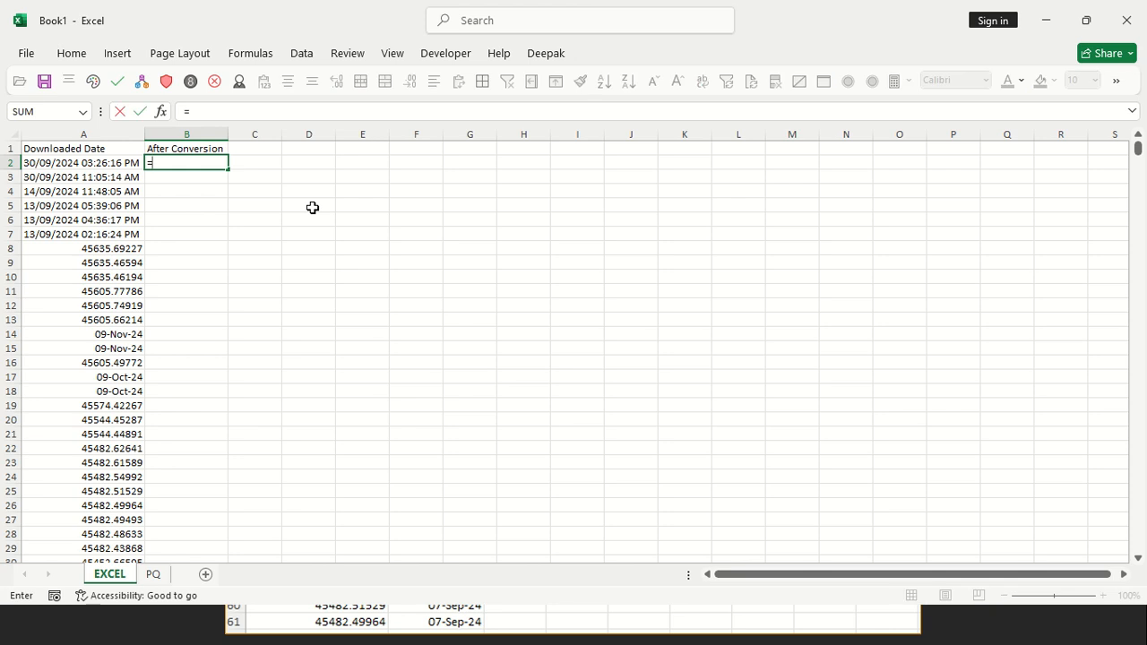
{"action": "type", "text": "T("}
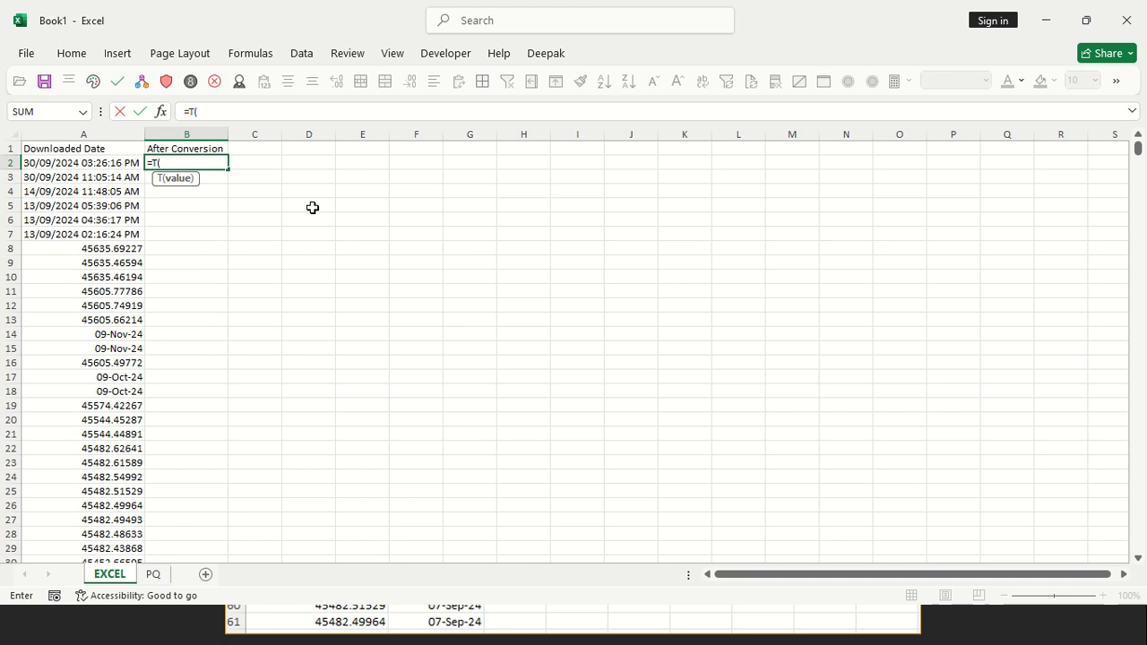
{"action": "left_click", "coordinate": [111, 168]}
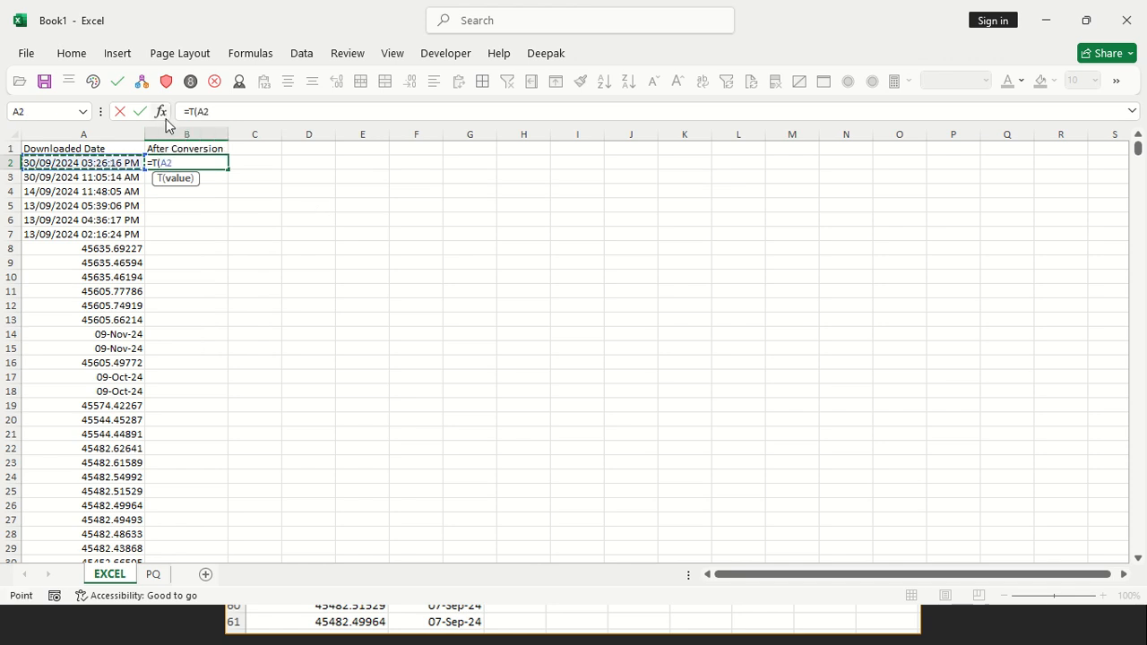
{"action": "key", "text": "Return"}
{"action": "key", "text": "Up"}
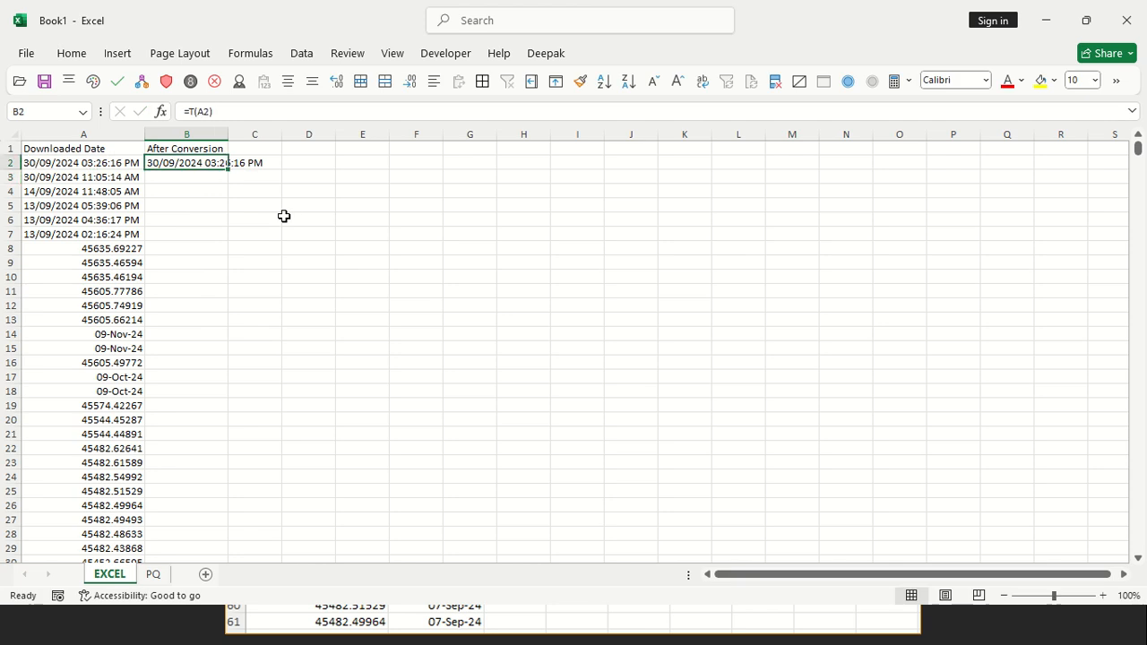
Fill the T formula from B2 down to B9 and autofit the width of column B
{"action": "key", "text": "shift+Down"}
{"action": "key", "text": "shift+Down"}
{"action": "key", "text": "shift+Down"}
{"action": "key", "text": "shift+Down"}
{"action": "key", "text": "shift+Down"}
{"action": "key", "text": "shift+Down"}
{"action": "key", "text": "shift+Down"}
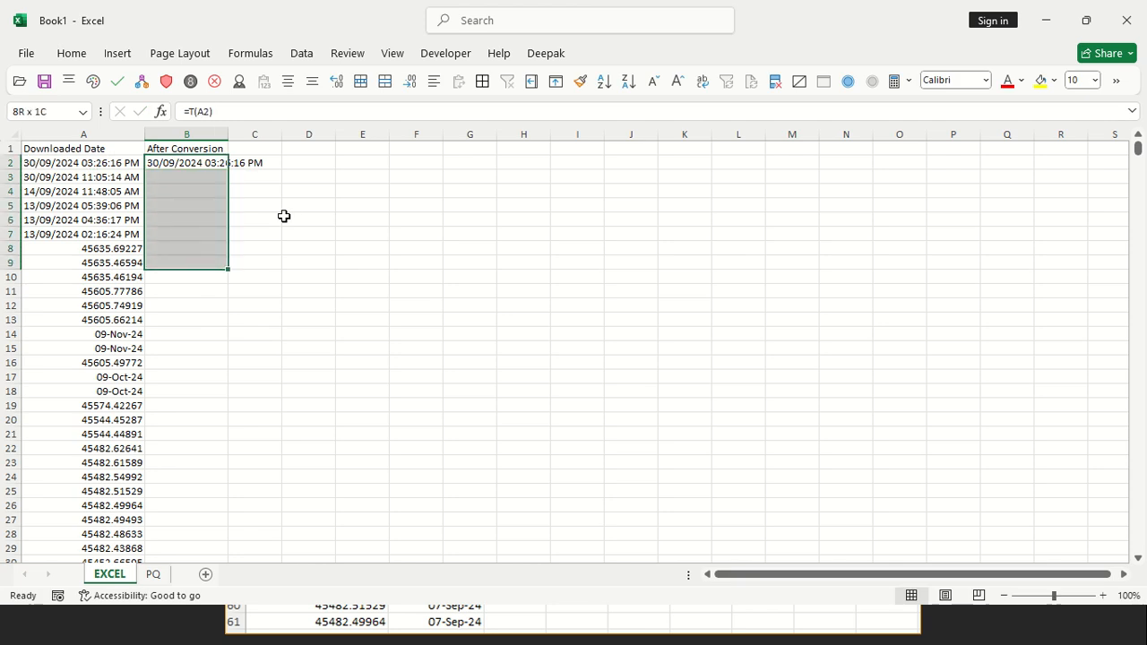
{"action": "key", "text": "ctrl+d"}
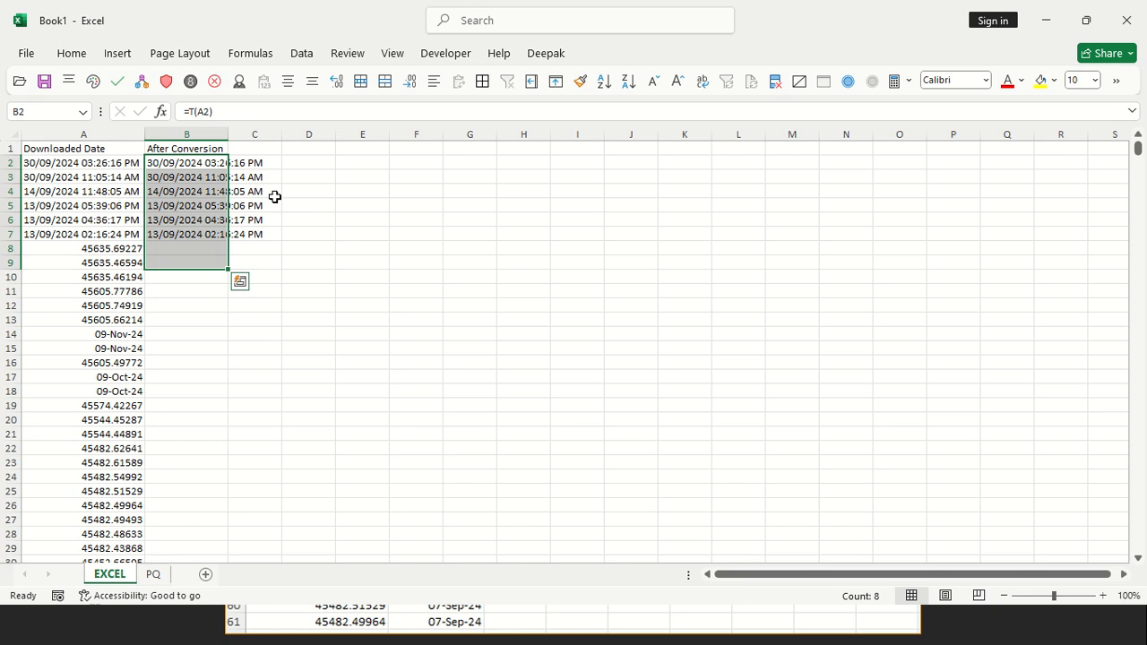
{"action": "double_click", "coordinate": [228, 130]}
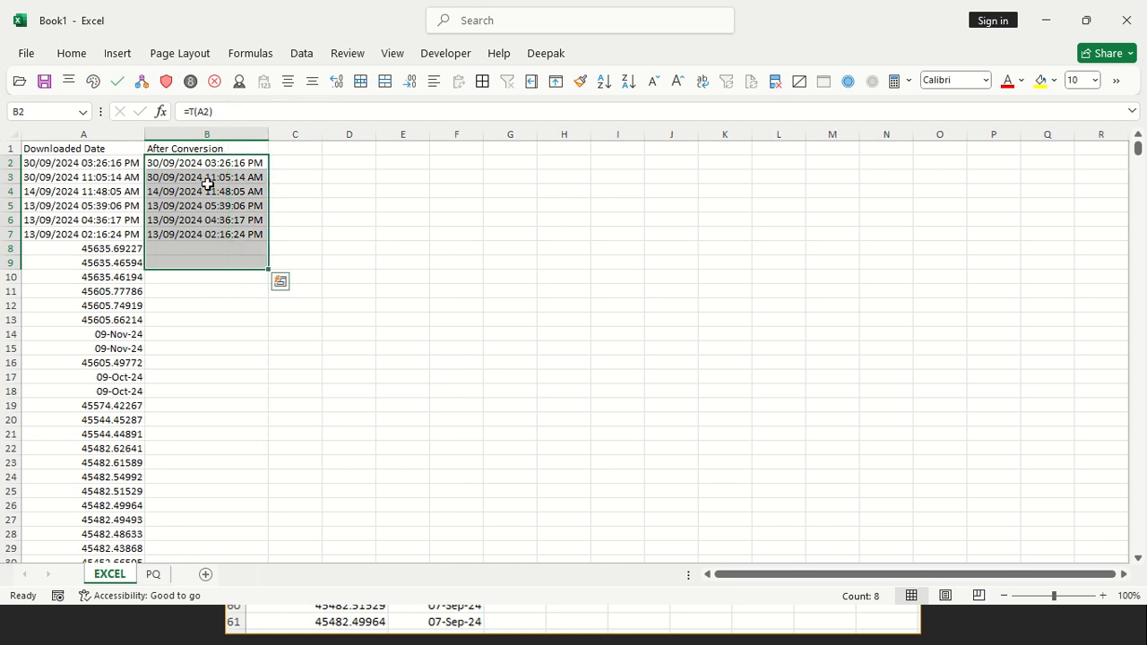
Fill the T formula from B9 down to the last data row of column B
{"action": "left_click", "coordinate": [167, 247]}
{"action": "key", "text": "Down"}
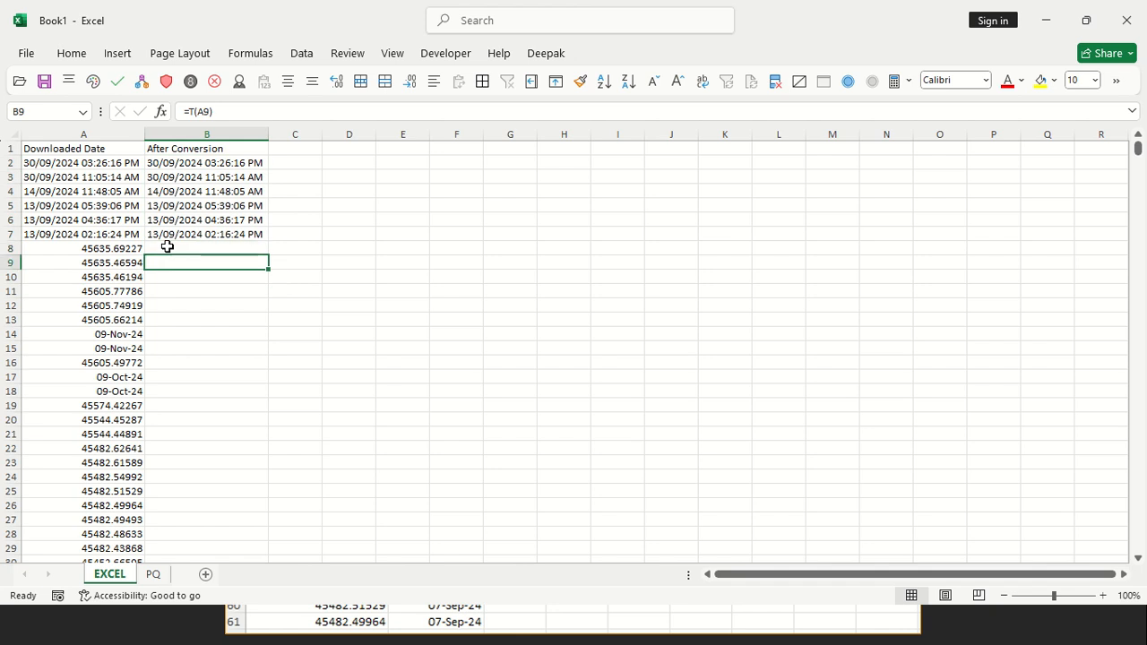
{"action": "double_click", "coordinate": [268, 269]}
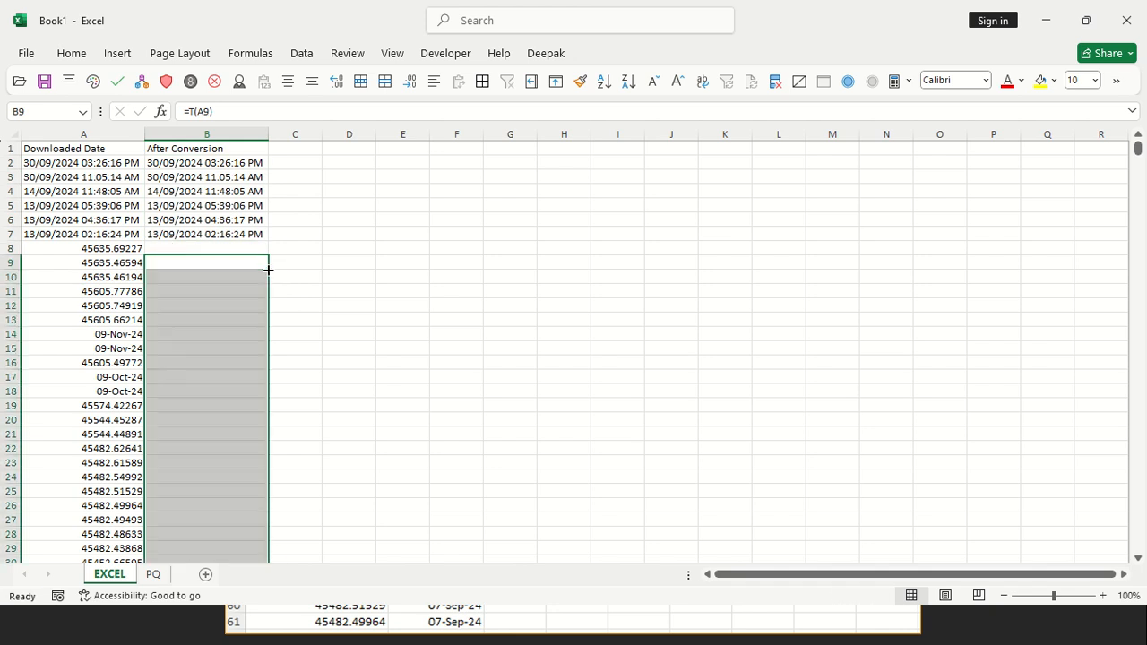
Inspect the function arguments of the T formula for the text date in B2 and the numeric date in B8
{"action": "left_click", "coordinate": [177, 247]}
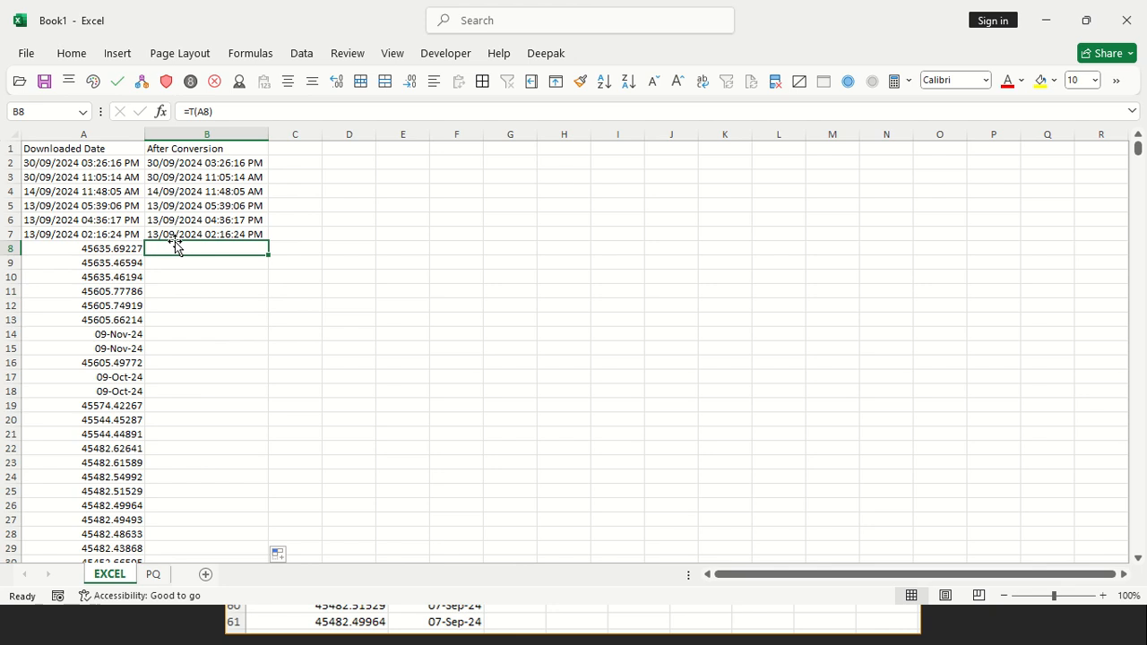
{"action": "left_click", "coordinate": [101, 253]}
{"action": "key", "text": "Right"}
{"action": "key", "text": "Up"}
{"action": "key", "text": "ctrl+Up"}
{"action": "key", "text": "Down"}
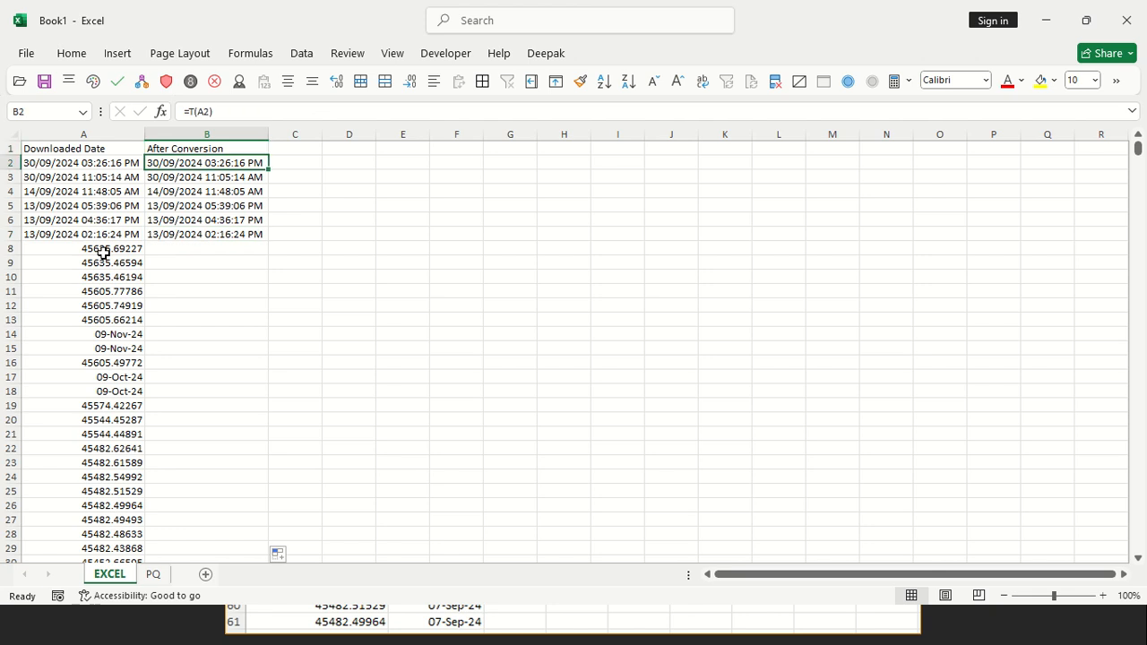
{"action": "left_click", "coordinate": [160, 111]}
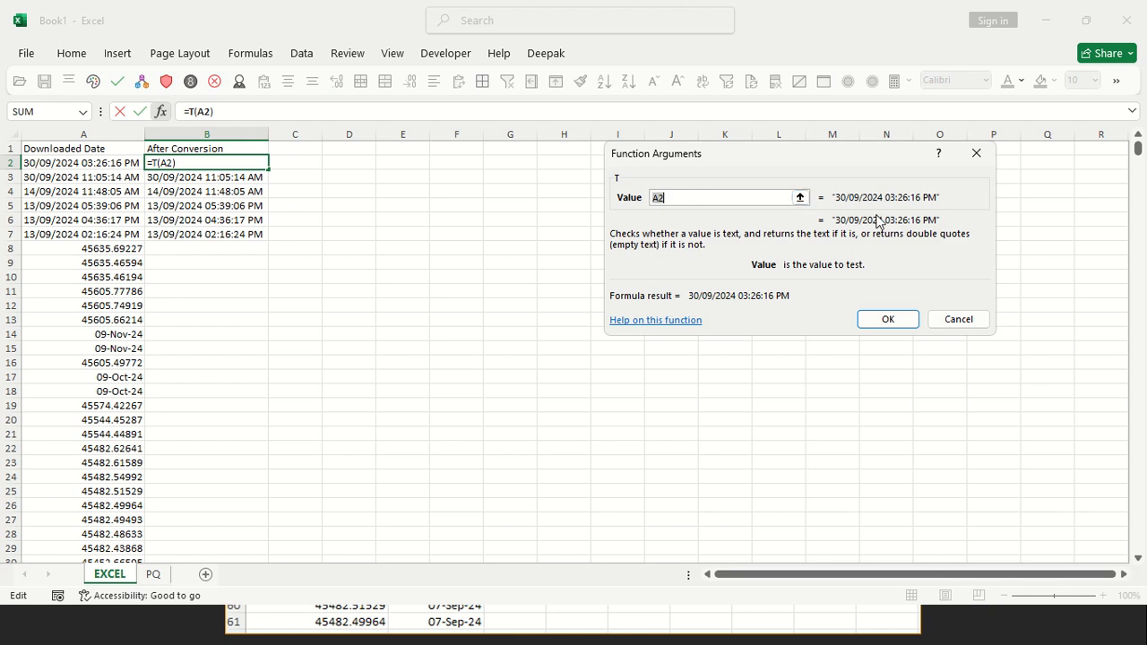
{"action": "key", "text": "Return"}
{"action": "left_click", "coordinate": [175, 246]}
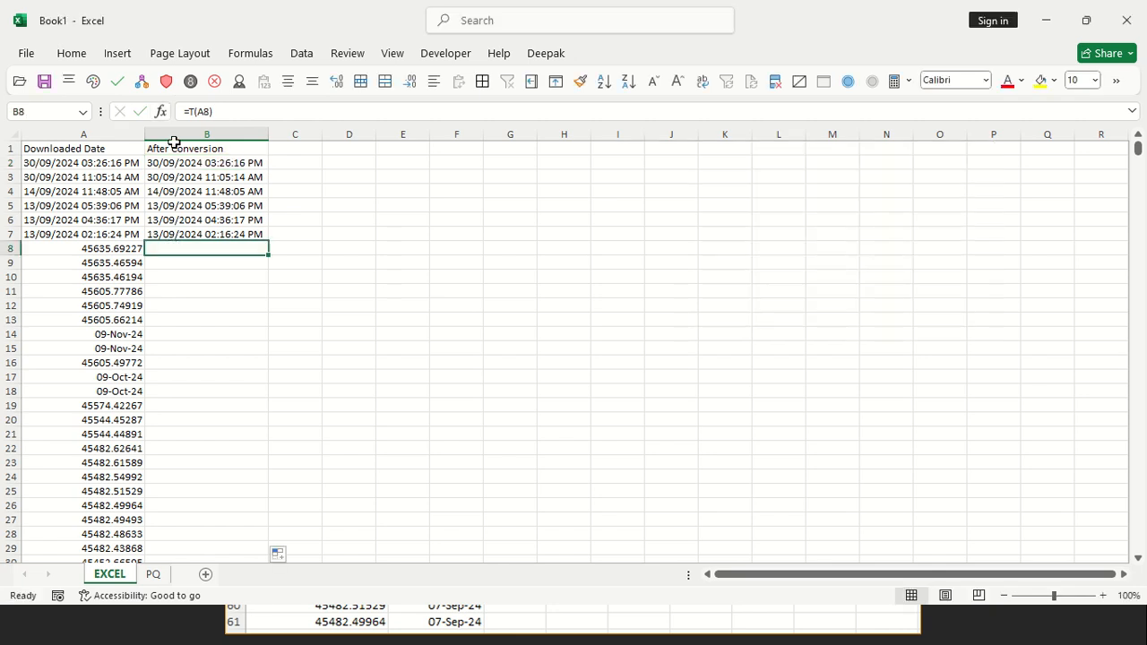
{"action": "left_click", "coordinate": [163, 111]}
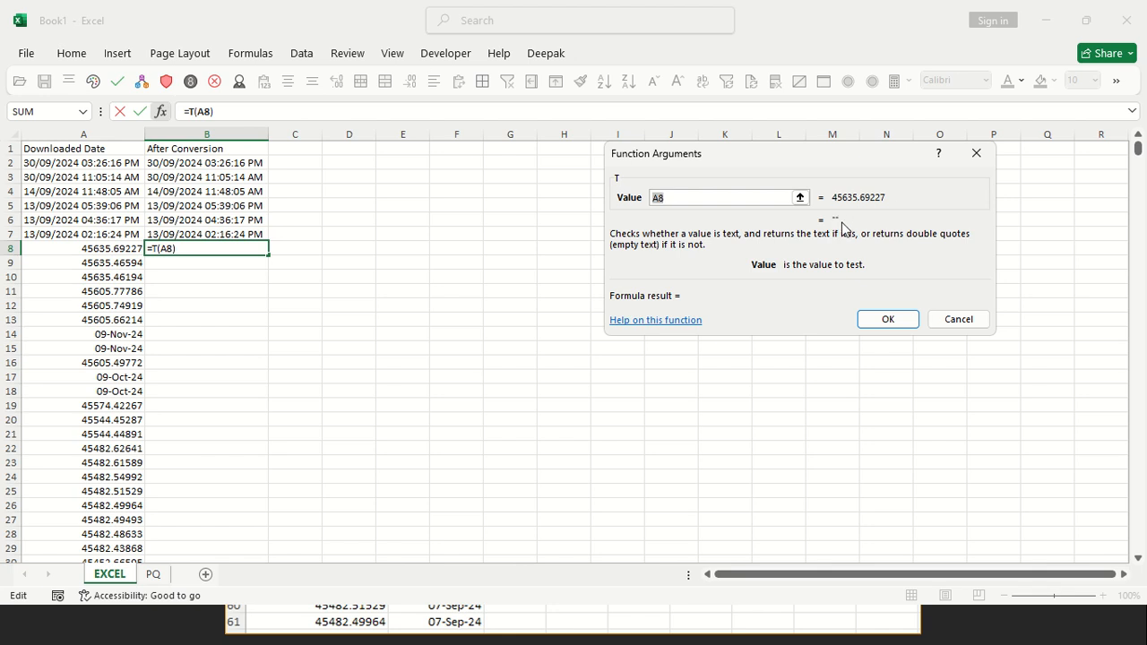
{"action": "key", "text": "Escape"}
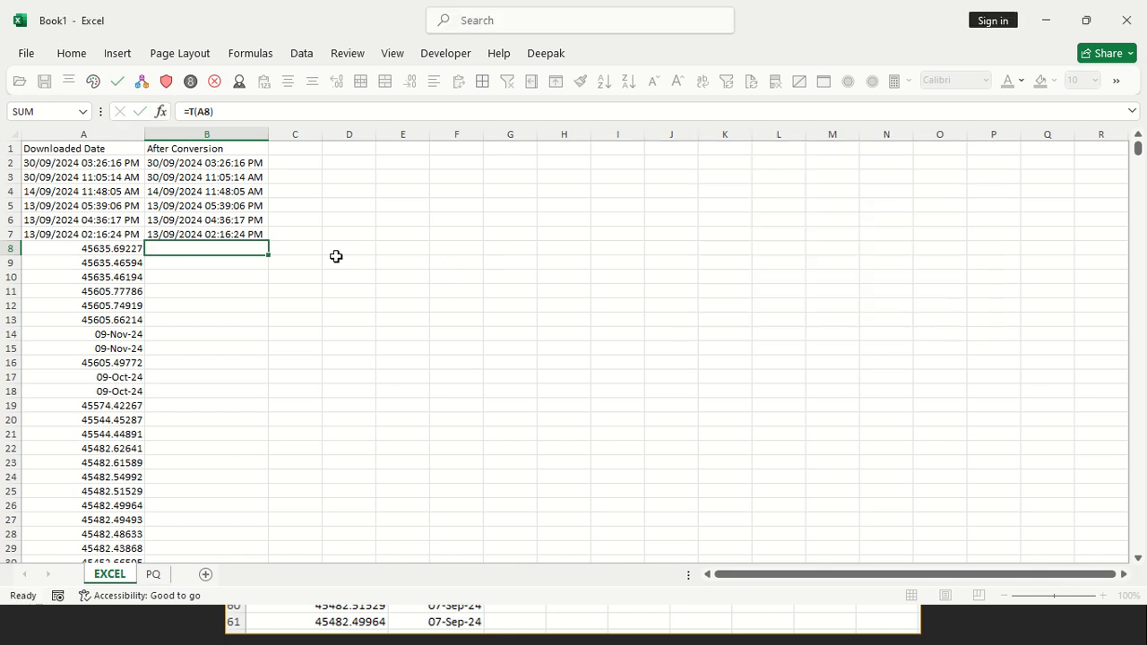
Clear all T formulas from the After Conversion column, from B2 to B920
{"action": "key", "text": "Up"}
{"action": "key", "text": "Up"}
{"action": "key", "text": "Up"}
{"action": "key", "text": "Up"}
{"action": "key", "text": "Up"}
{"action": "key", "text": "Up"}
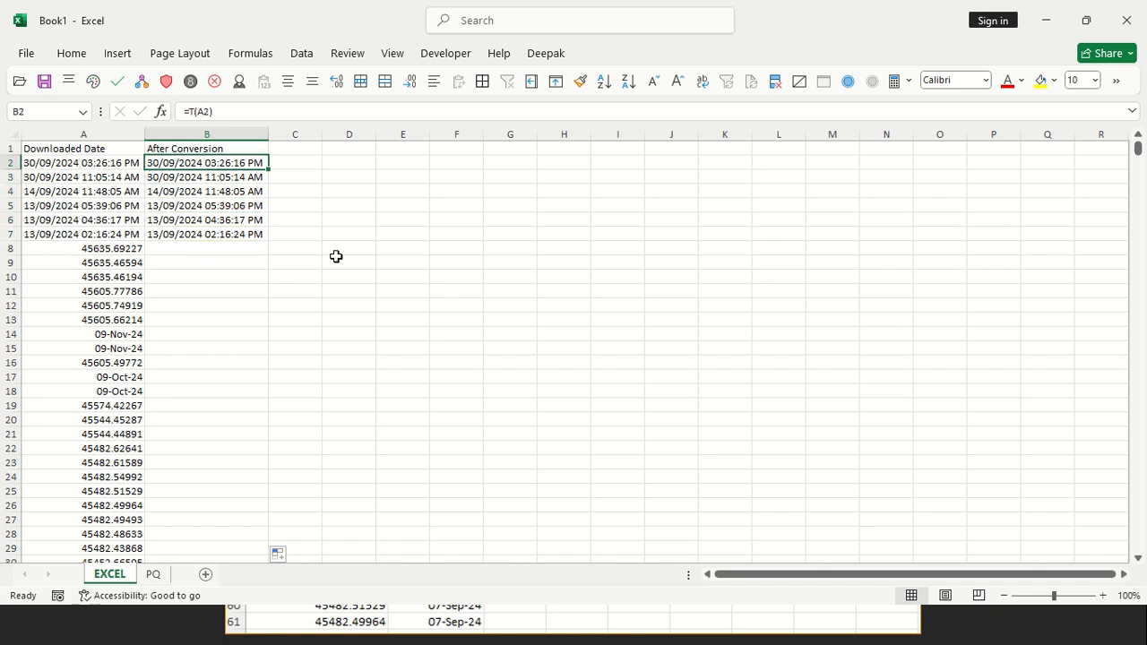
{"action": "key", "text": "ctrl+Down"}
{"action": "key", "text": "ctrl+Up"}
{"action": "key", "text": "Down"}
{"action": "key", "text": "ctrl+shift+Down"}
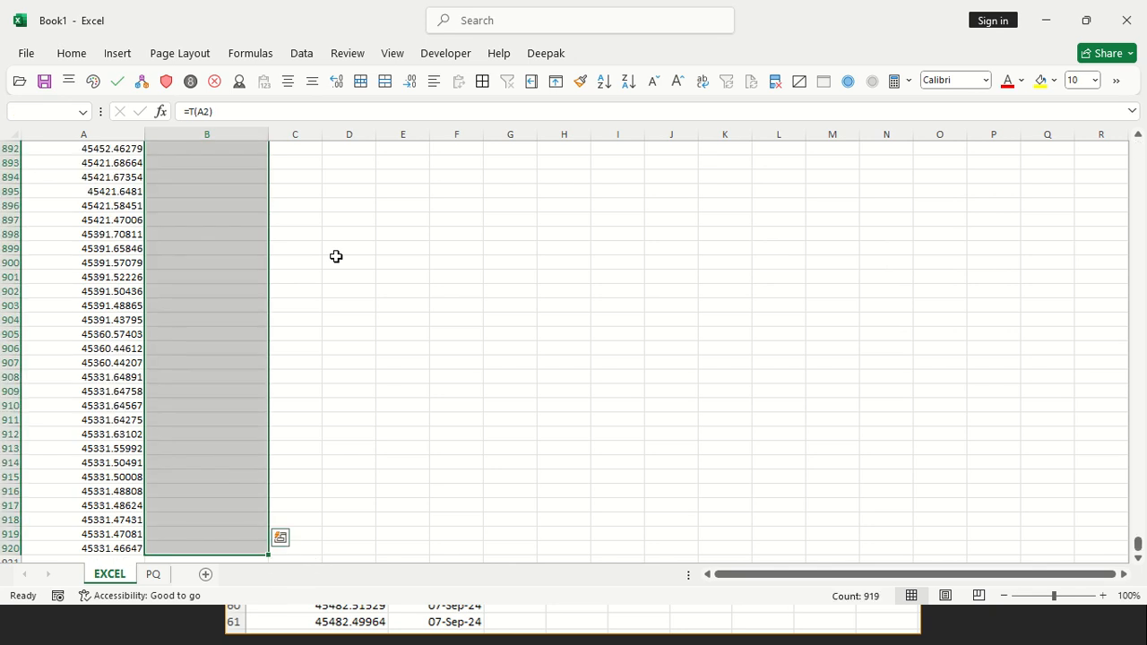
{"action": "key", "text": "Delete"}
{"action": "key", "text": "Up"}
{"action": "key", "text": "Down"}
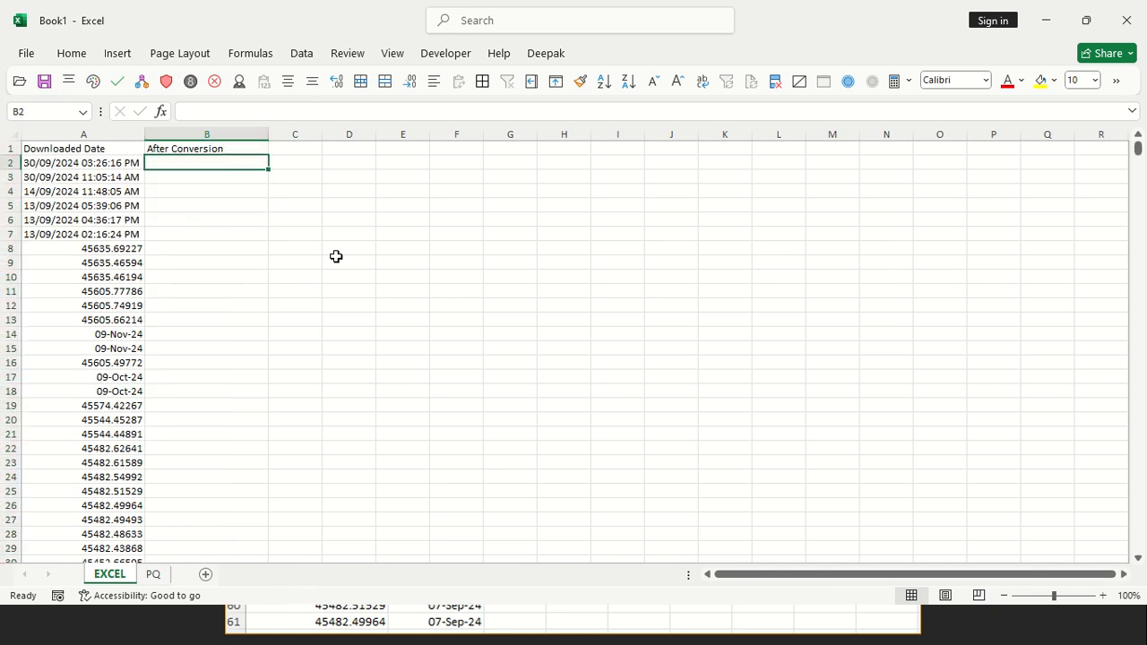
Begin a TEXTSPLIT formula in B2 with $A2 as the text argument, locking only the column
{"action": "type", "text": "=TEXT"}
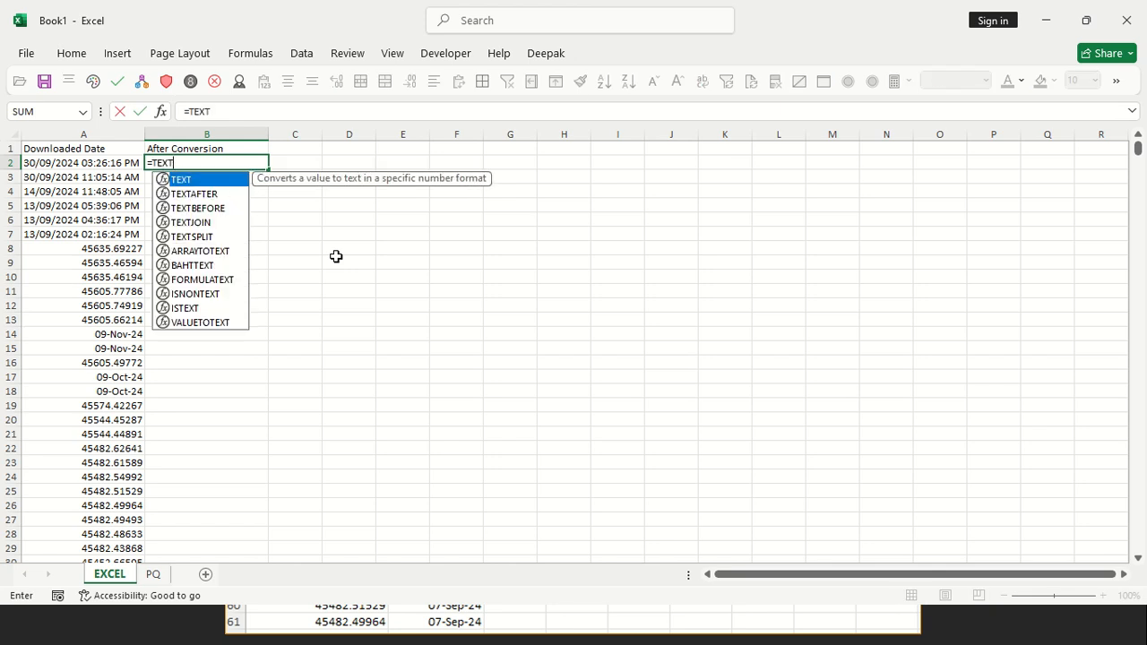
{"action": "key", "text": "Down"}
{"action": "key", "text": "Down"}
{"action": "key", "text": "Down"}
{"action": "key", "text": "Down"}
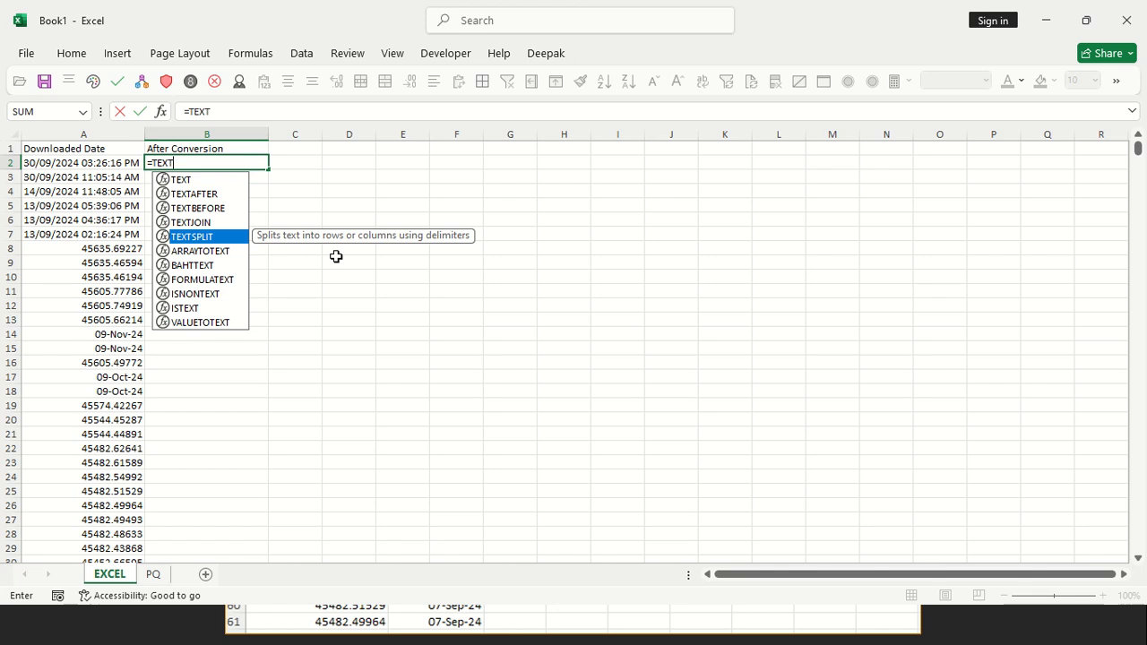
{"action": "key", "text": "Tab"}
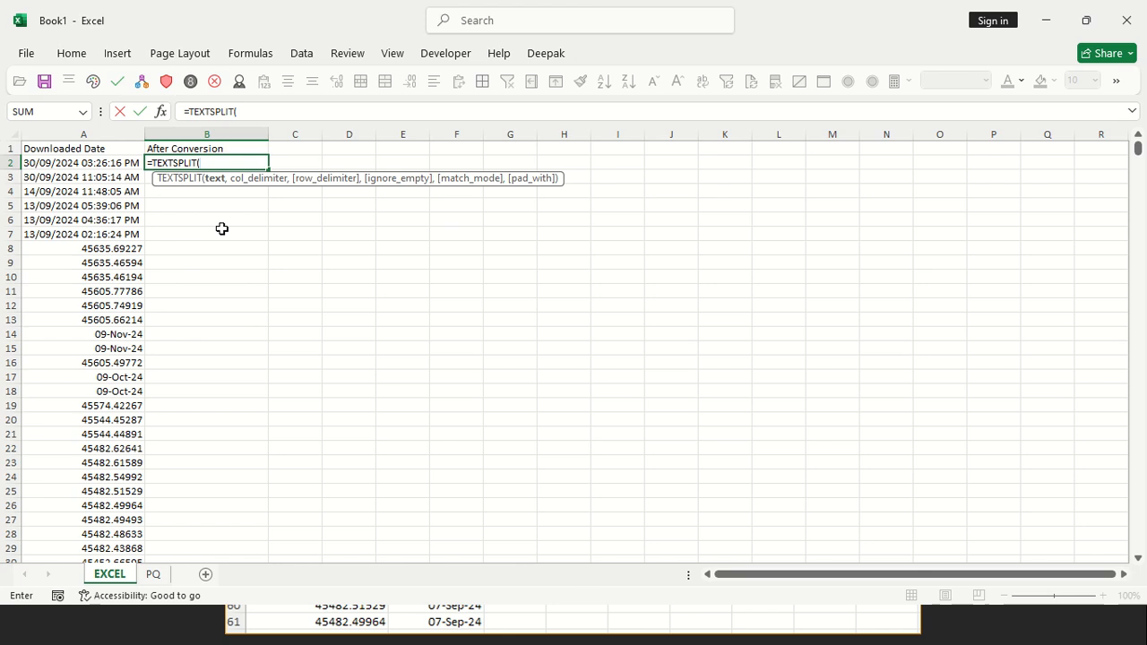
{"action": "left_click", "coordinate": [104, 162]}
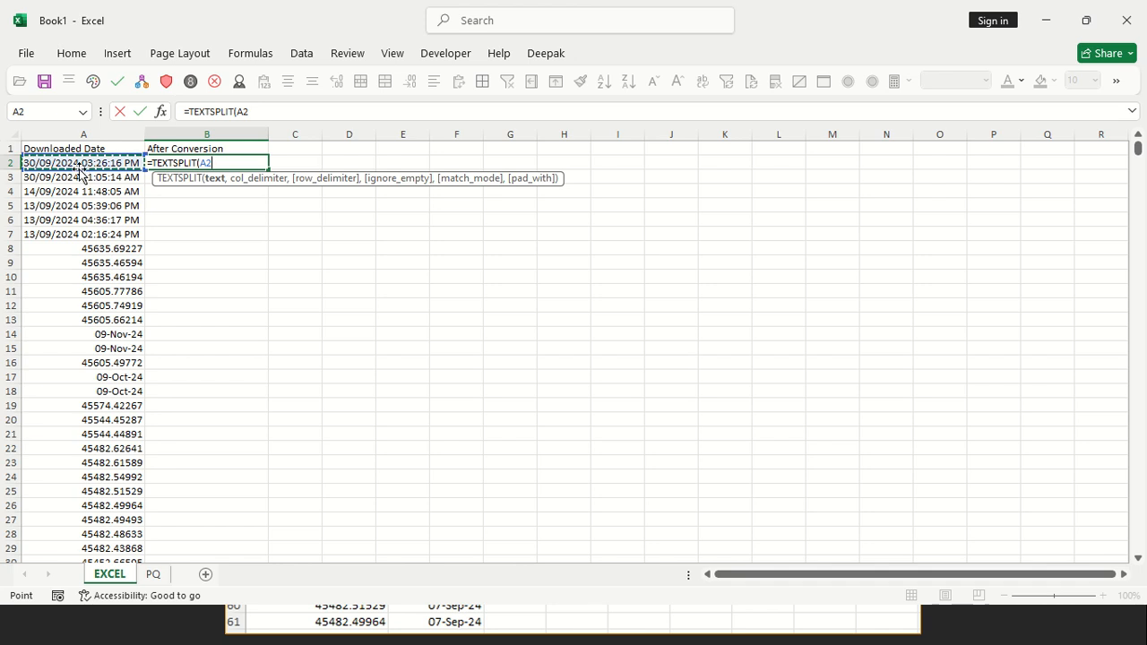
{"action": "key", "text": "F4"}
{"action": "key", "text": "F4"}
{"action": "key", "text": "F4"}
Complete the B2 formula as =TEXTSPLIT($A2," ",,TRUE), splitting at spaces and ignoring empty cells
{"action": "type", "text": ","}
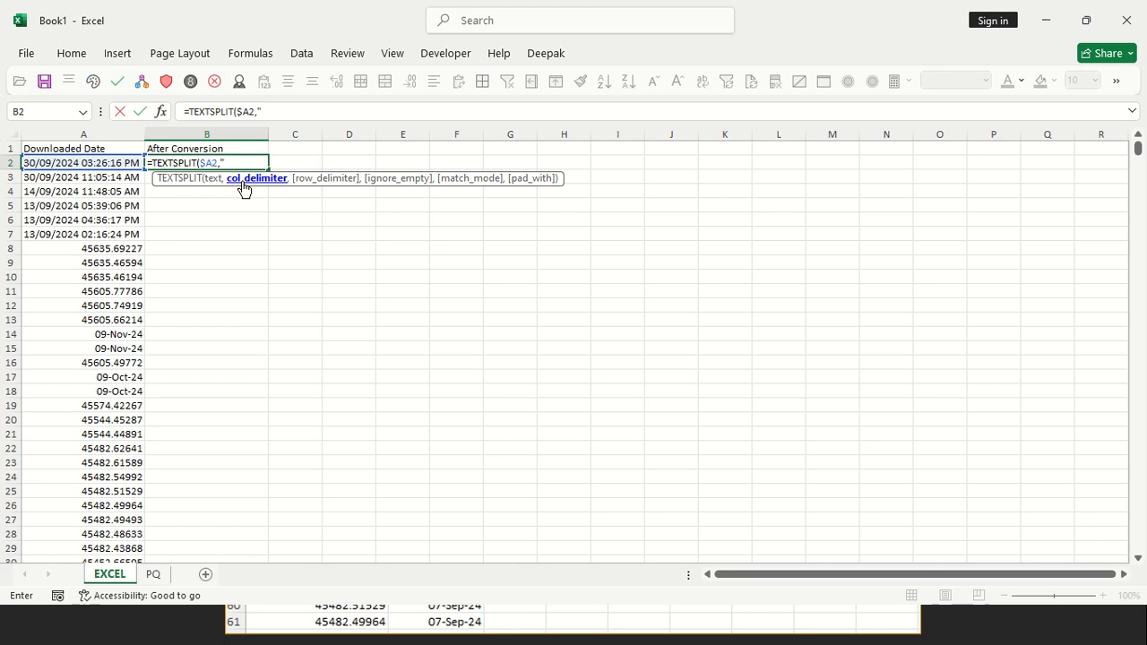
{"action": "type", "text": "\","}
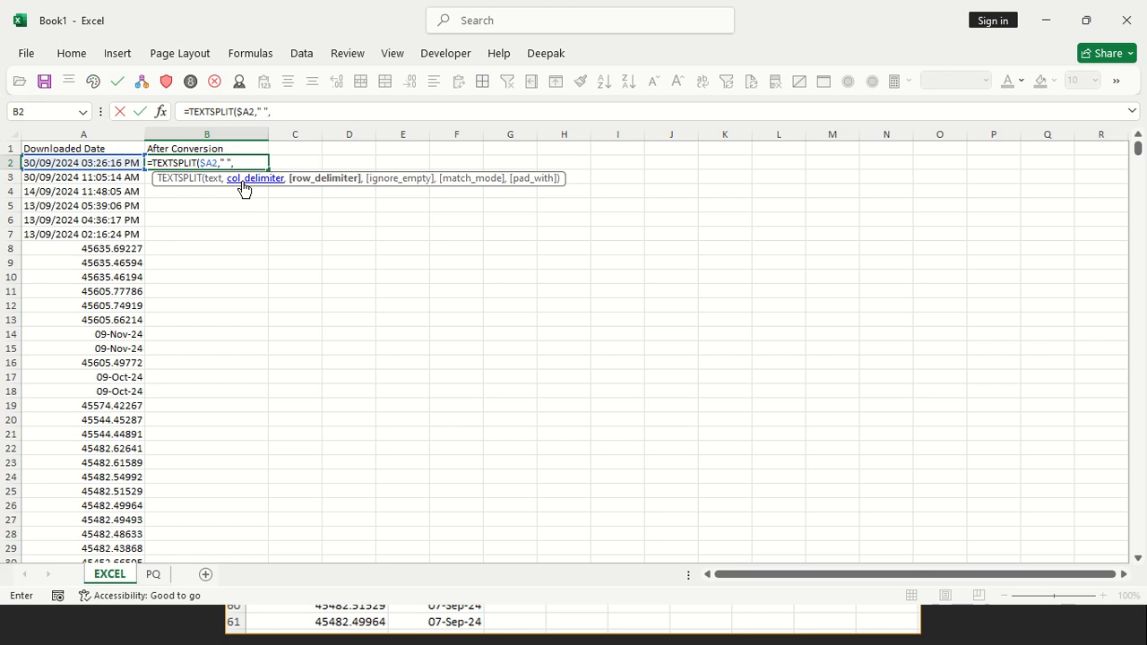
{"action": "type", "text": ","}
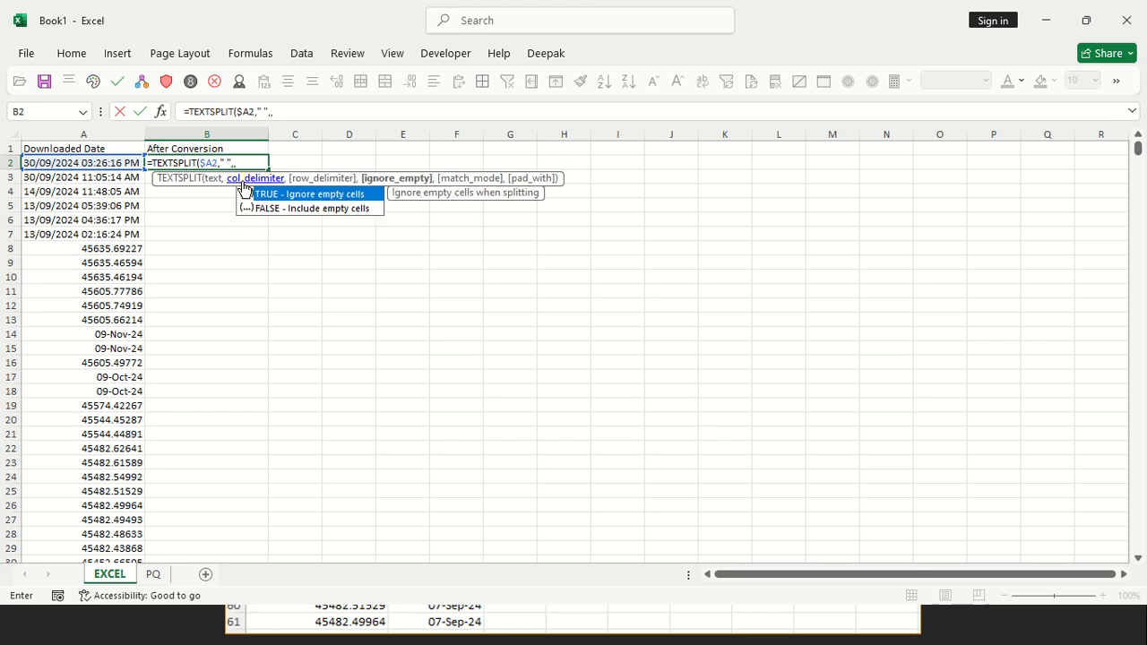
{"action": "key", "text": "Tab"}
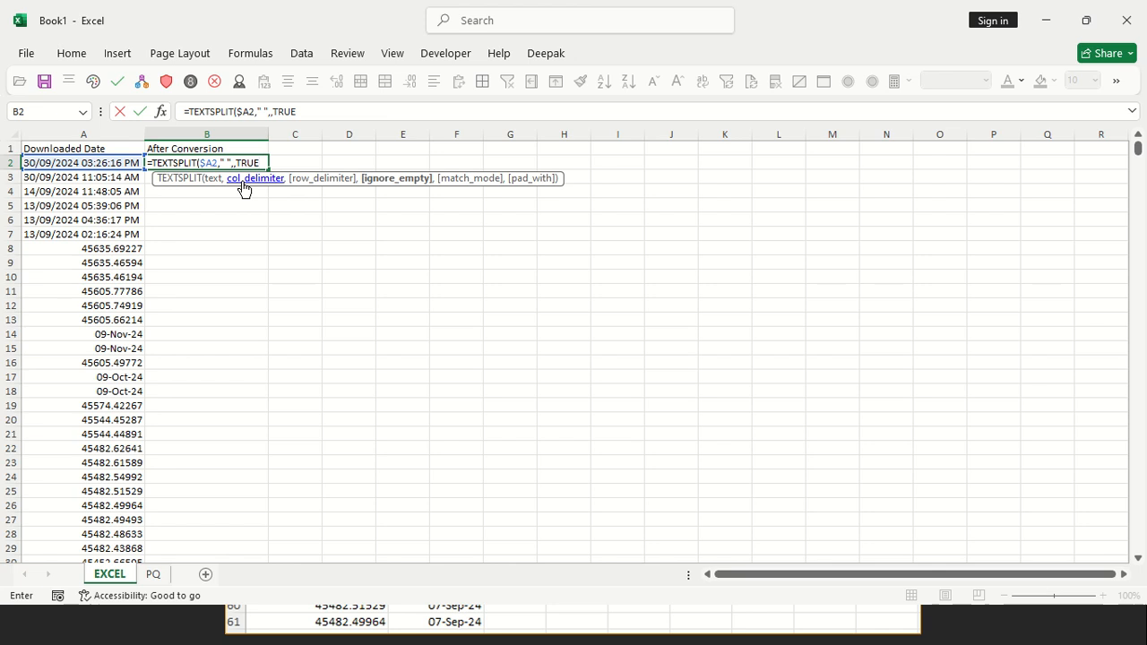
{"action": "type", "text": ")"}
{"action": "key", "text": "Return"}
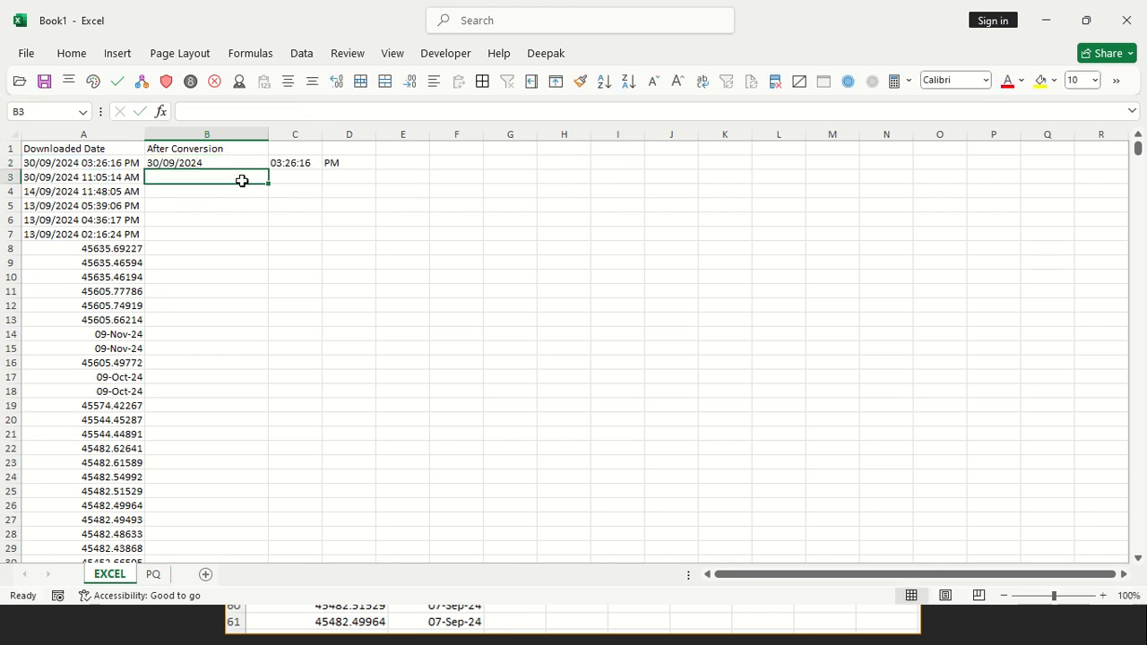
Fill the TEXTSPLIT formula from B2 down to the last data row of column B
{"action": "key", "text": "Up"}
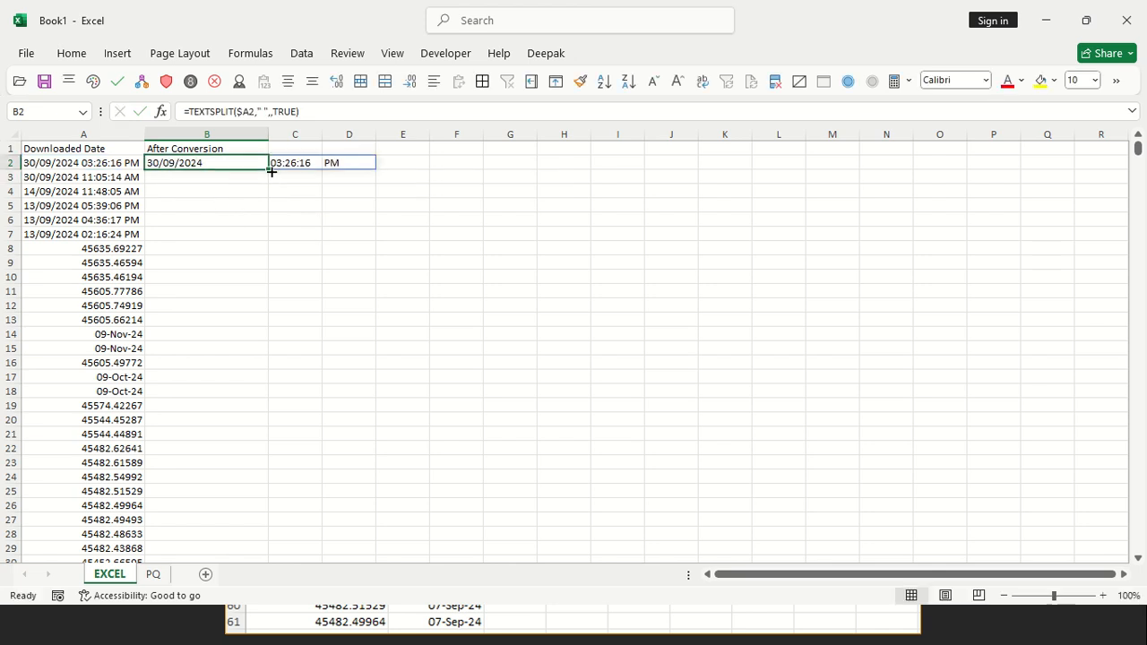
{"action": "left_click_drag", "start_coordinate": [271, 169], "coordinate": [270, 169]}
{"action": "key", "text": "Left"}
{"action": "key", "text": "ctrl+Down"}
{"action": "key", "text": "Right"}
{"action": "key", "text": "ctrl+shift+Up"}
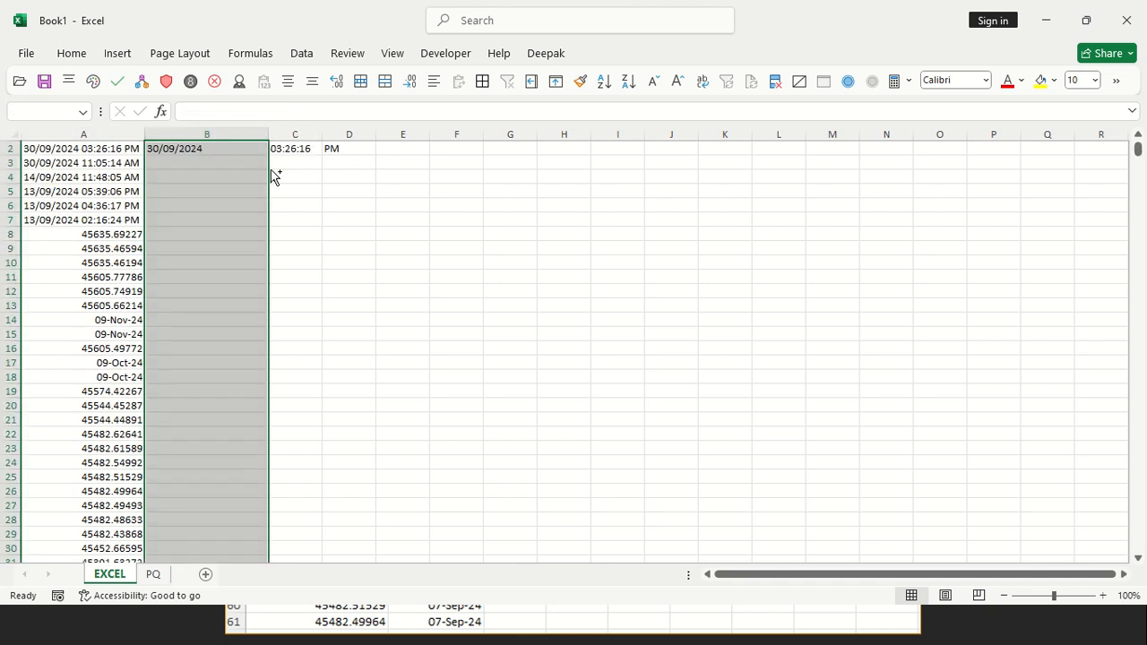
{"action": "key", "text": "ctrl+d"}
{"action": "key", "text": "Up"}
{"action": "key", "text": "Left"}
{"action": "key", "text": "Down"}
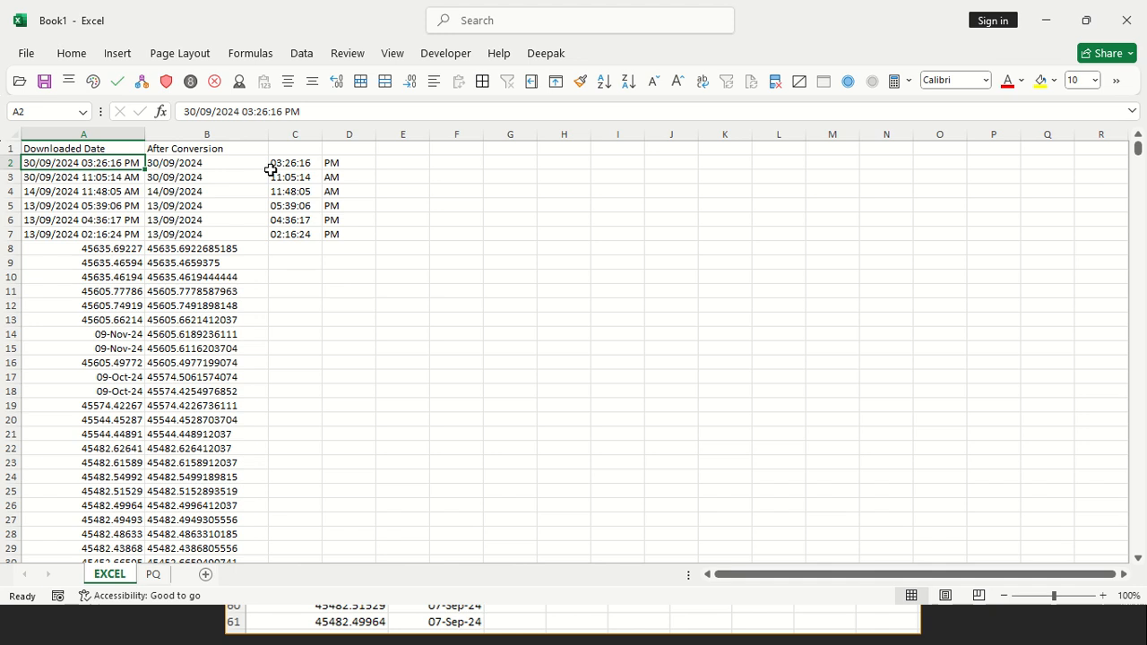
Freeze the header row above A2
{"action": "left_click", "coordinate": [392, 54]}
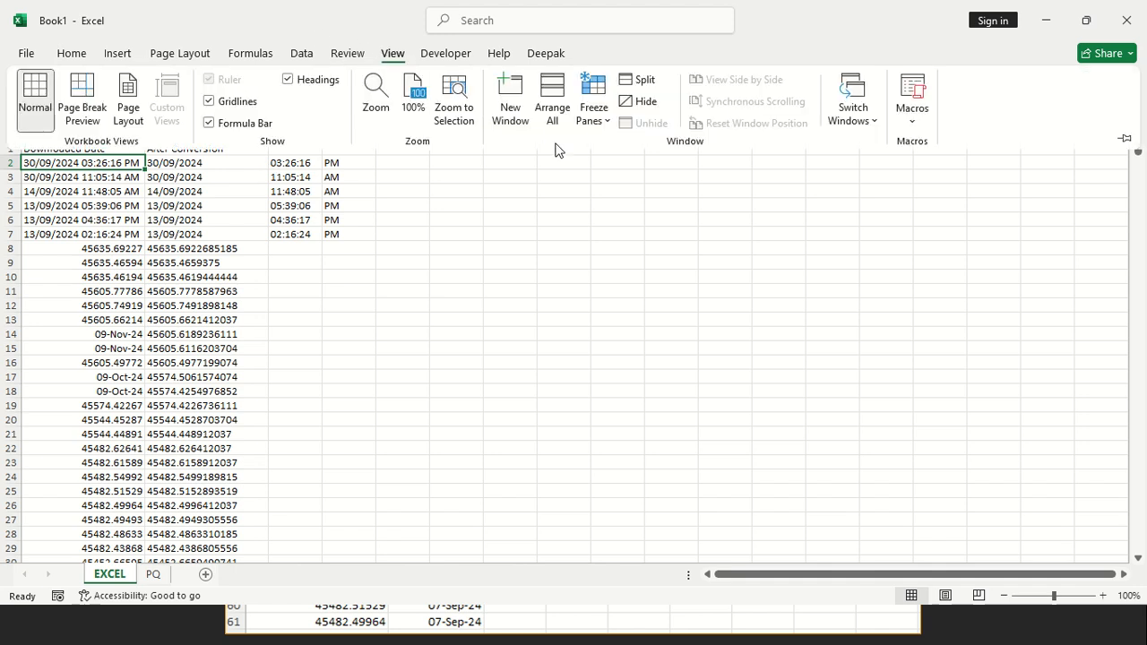
{"action": "left_click", "coordinate": [582, 133]}
{"action": "left_click", "coordinate": [609, 148]}
Review the TEXTSPLIT results in column B from B2 down to B8
{"action": "left_click", "coordinate": [197, 160]}
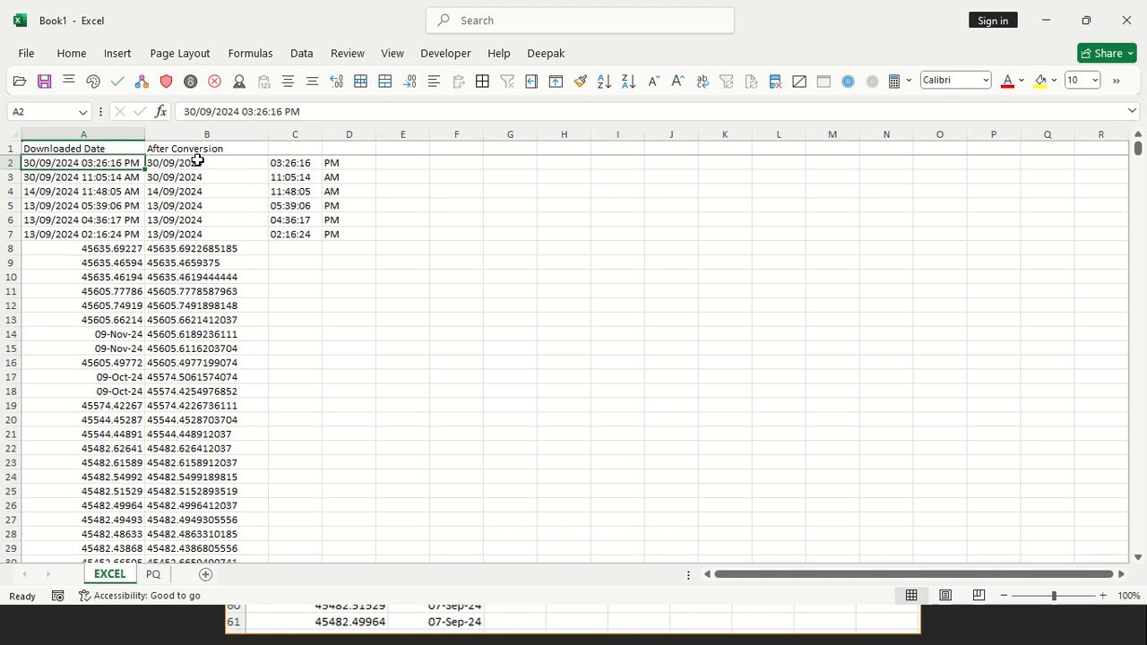
{"action": "left_click", "coordinate": [197, 160]}
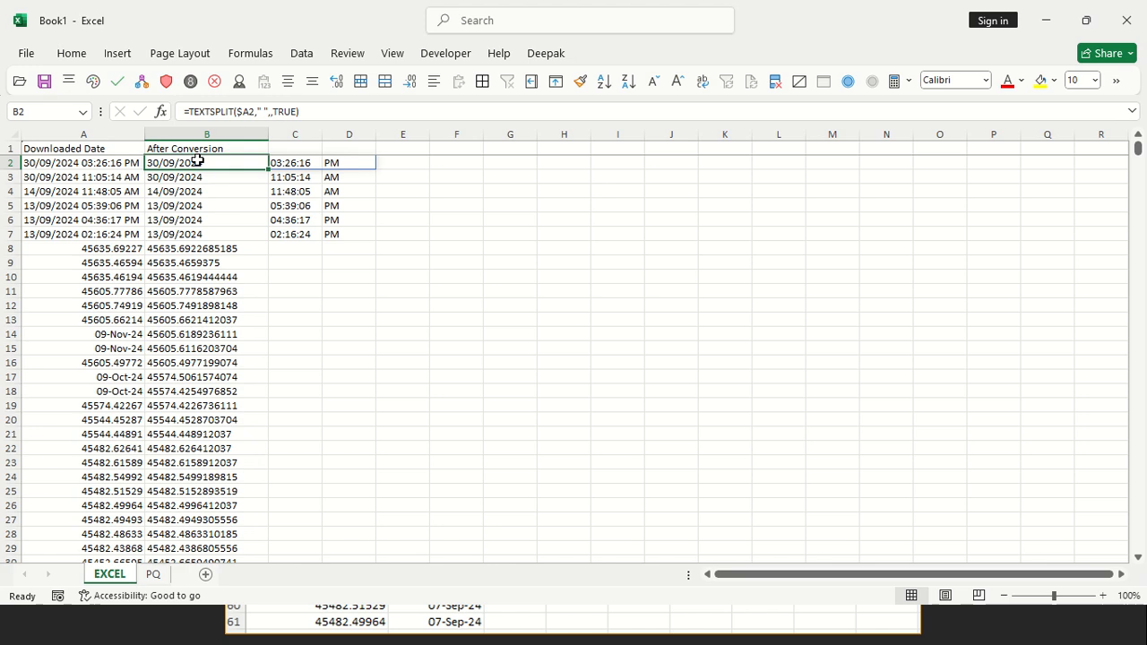
{"action": "key", "text": "Down"}
{"action": "key", "text": "Down"}
{"action": "key", "text": "Down"}
{"action": "key", "text": "Down"}
{"action": "key", "text": "Down"}
{"action": "key", "text": "Down"}
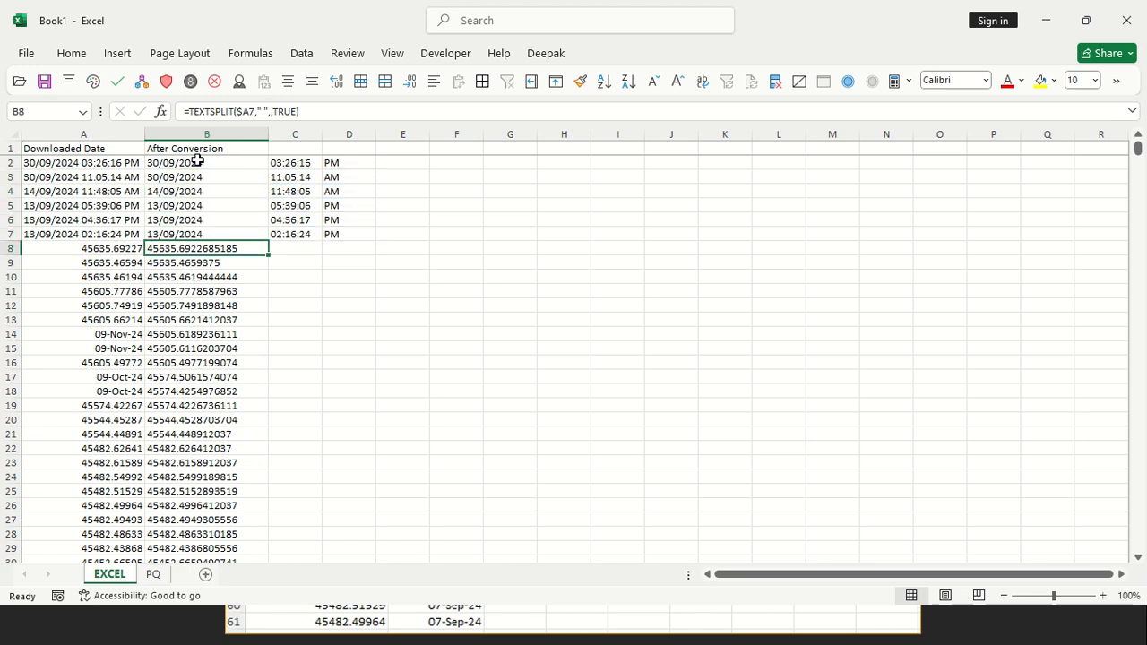
Compare the source text in A7 with the split results in column B from row 7 up to B2
{"action": "key", "text": "Left"}
{"action": "key", "text": "Up"}
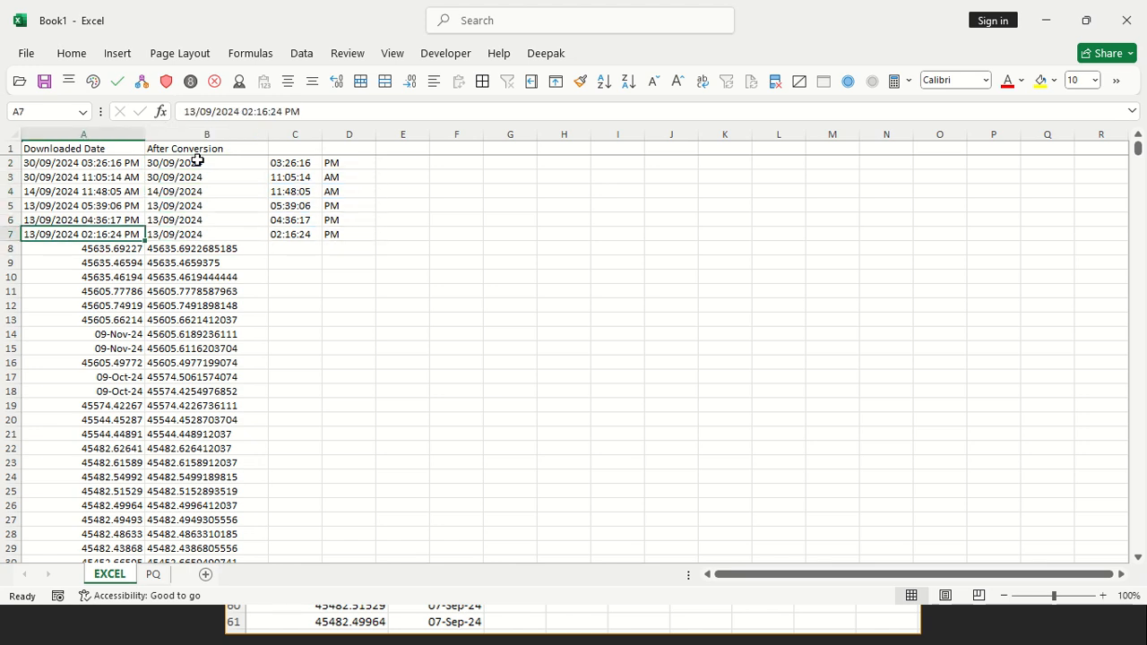
{"action": "key", "text": "Right"}
{"action": "key", "text": "Up"}
{"action": "key", "text": "Up"}
{"action": "key", "text": "Up"}
{"action": "key", "text": "Up"}
{"action": "key", "text": "Up"}
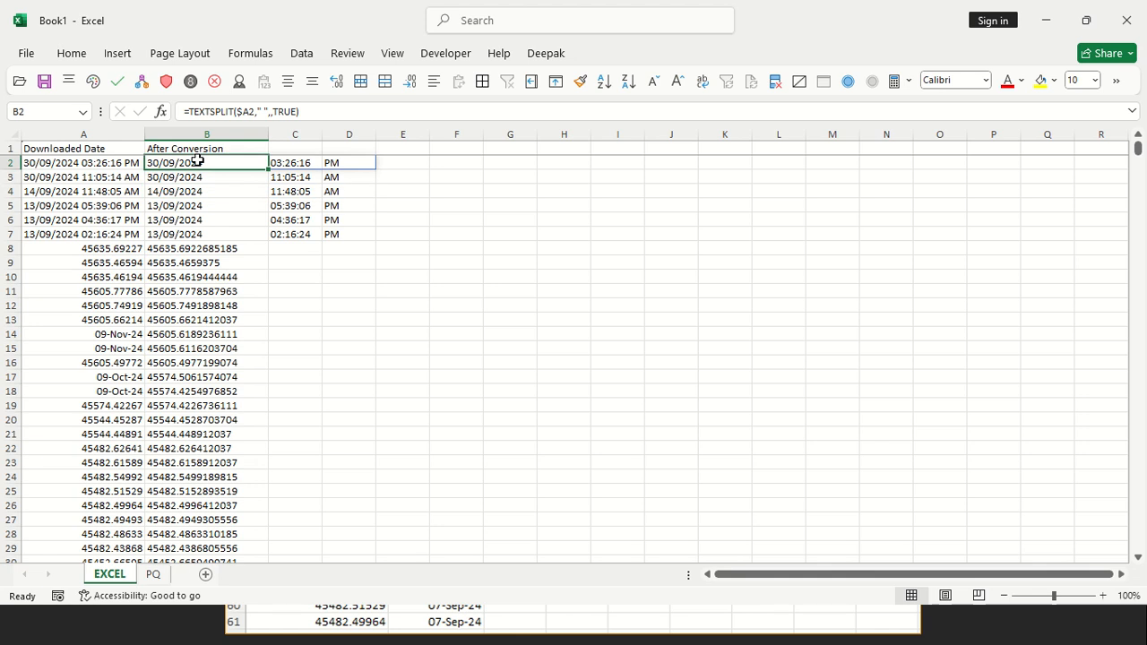
Format the serial numbers in A8:A11 as day-month-year dates
{"action": "key", "text": "Down"}
{"action": "key", "text": "Down"}
{"action": "key", "text": "Down"}
{"action": "key", "text": "Down"}
{"action": "key", "text": "Down"}
{"action": "key", "text": "Down"}
{"action": "key", "text": "Left"}
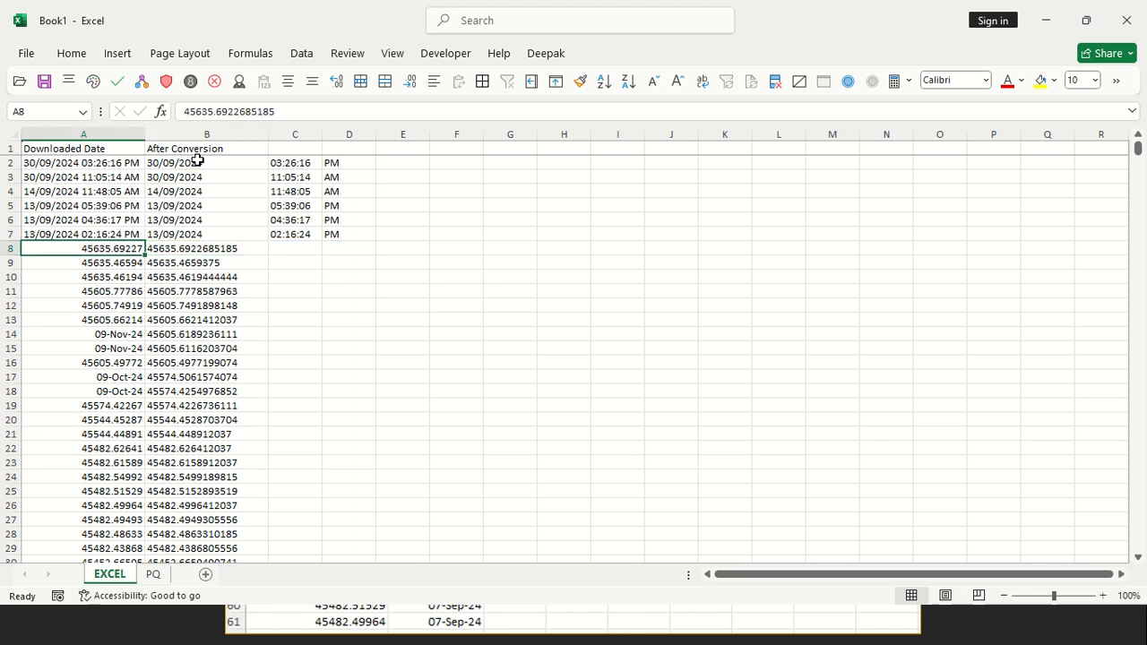
{"action": "key", "text": "shift+Down"}
{"action": "key", "text": "shift+Down"}
{"action": "key", "text": "shift+Down"}
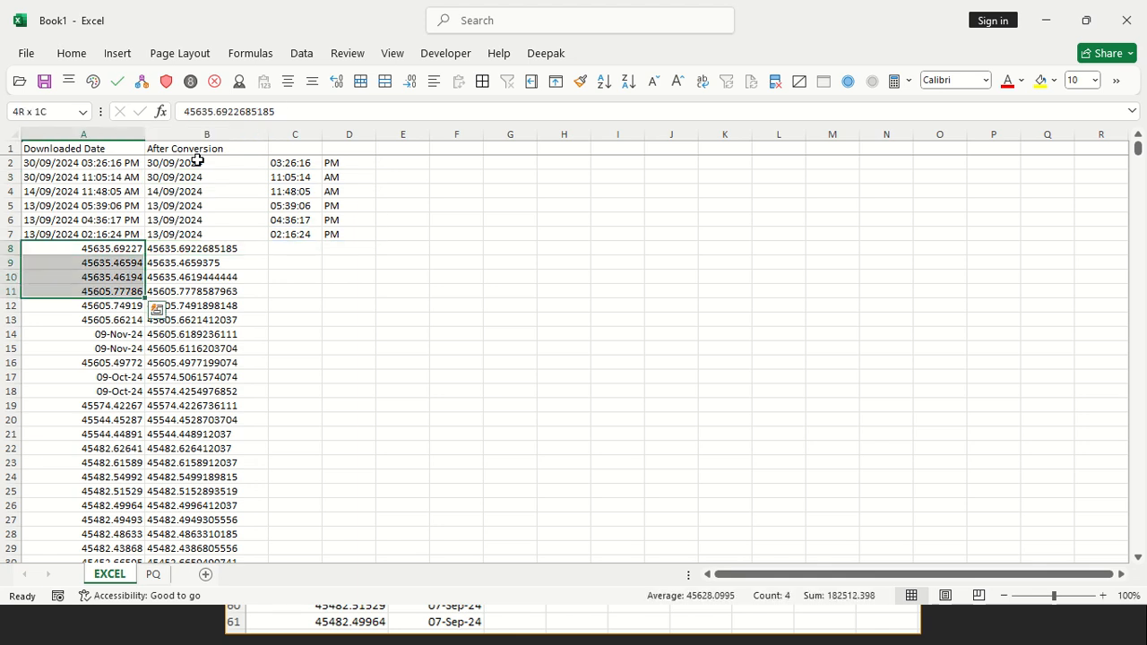
{"action": "key", "text": "ctrl+shift+3"}
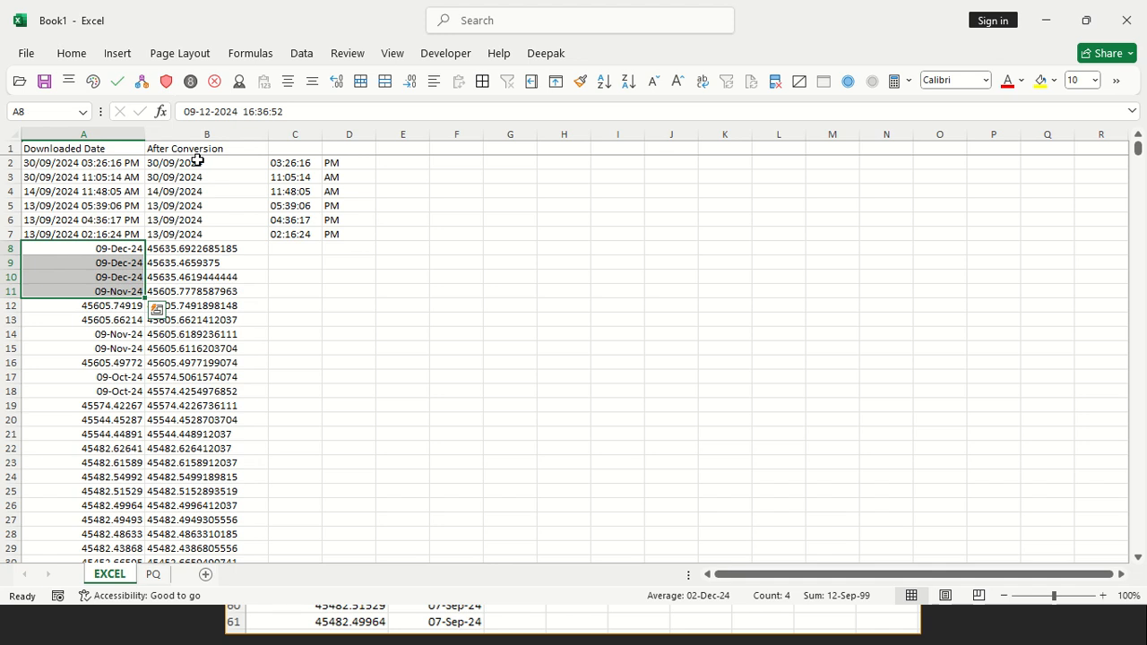
Inspect the date-formatted values from A8 down and the split result in B8
{"action": "key", "text": "Down"}
{"action": "key", "text": "ctrl+space"}
{"action": "key", "text": "Down"}
{"action": "key", "text": "Up"}
{"action": "key", "text": "Up"}
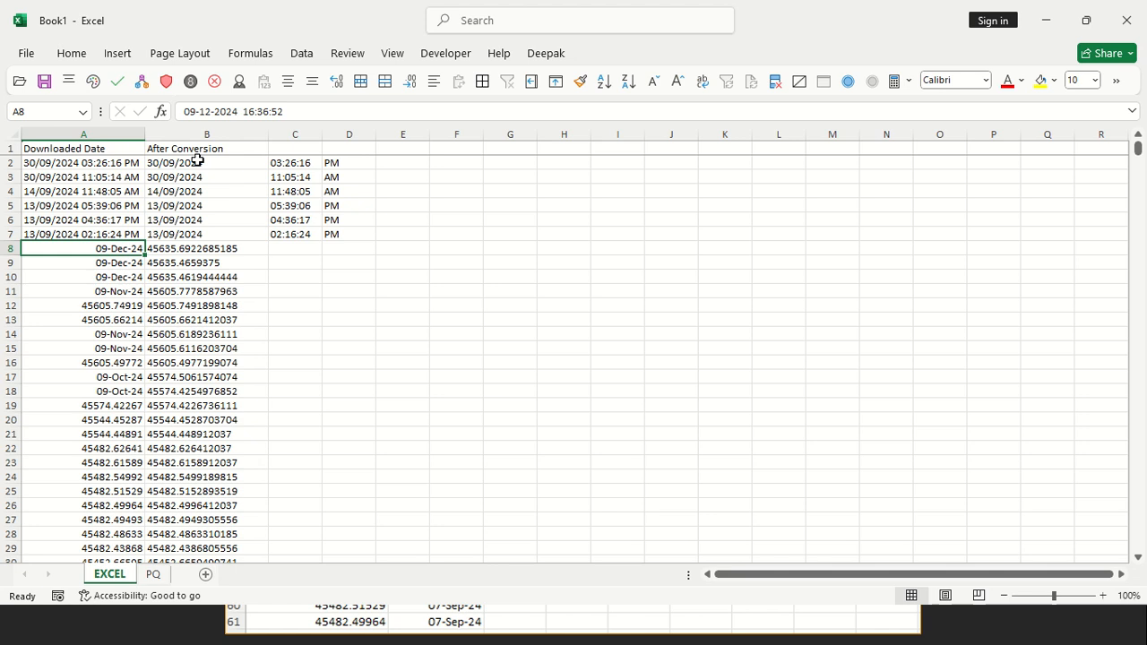
{"action": "key", "text": "Right"}
{"action": "key", "text": "Right"}
{"action": "key", "text": "Left"}
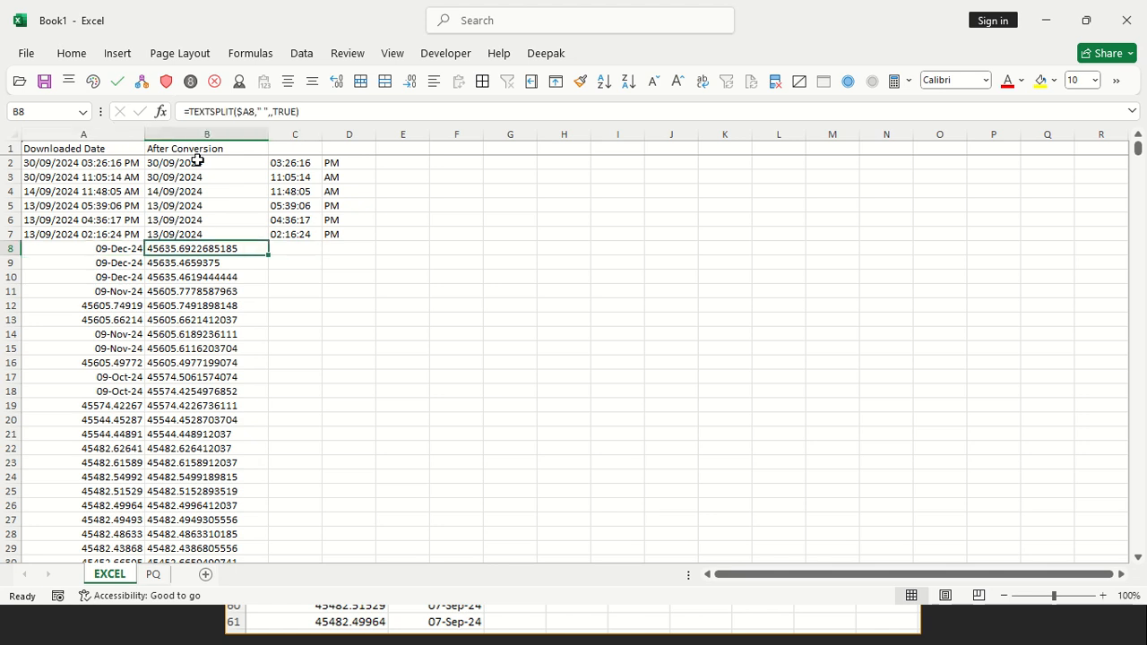
Start a new formula in B8 with =DATE(YEAR($A8), locking only the column of the reference
{"action": "type", "text": "=DATE("}
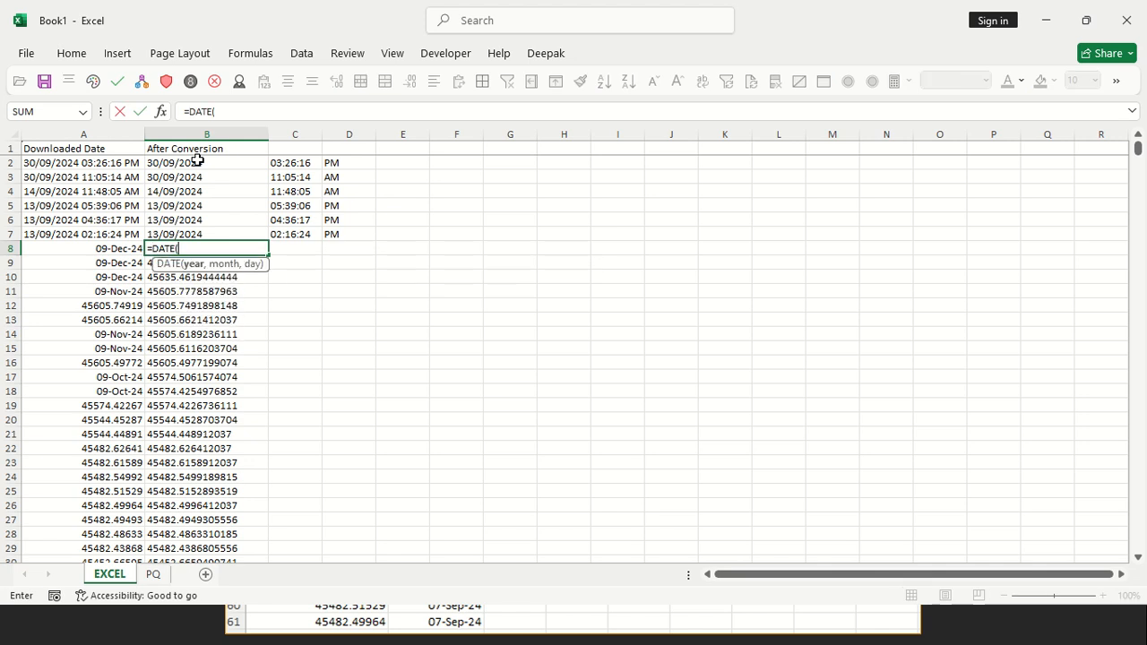
{"action": "type", "text": "YEAR("}
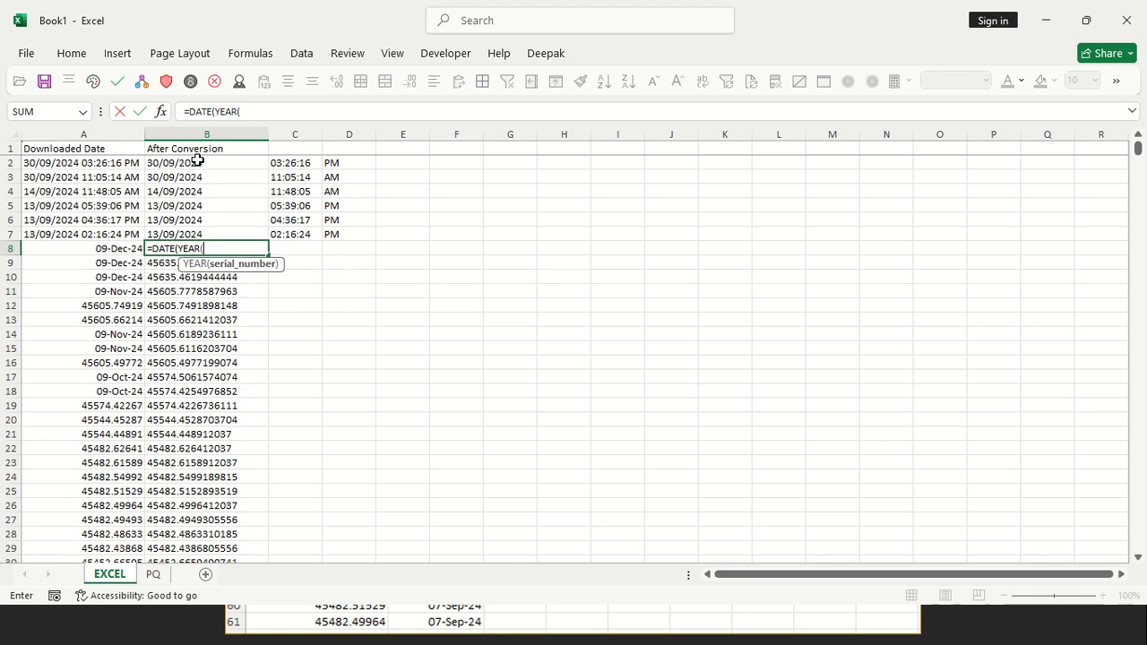
{"action": "key", "text": "Left"}
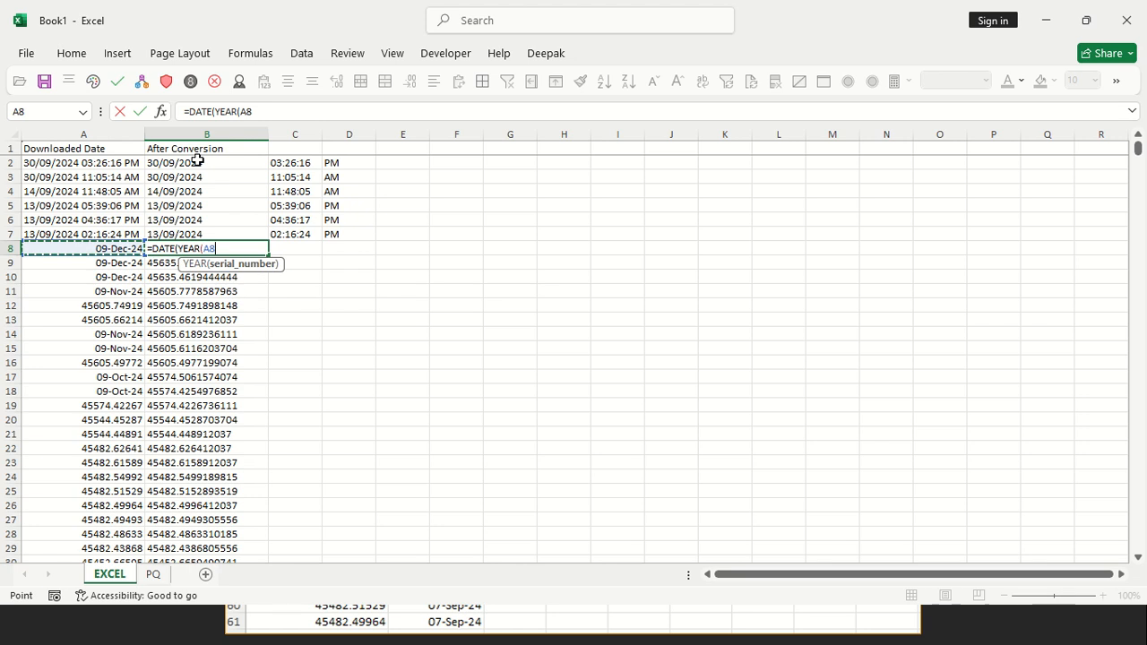
{"action": "key", "text": "F4"}
{"action": "key", "text": "F4"}
{"action": "key", "text": "F4"}
{"action": "type", "text": "),"}
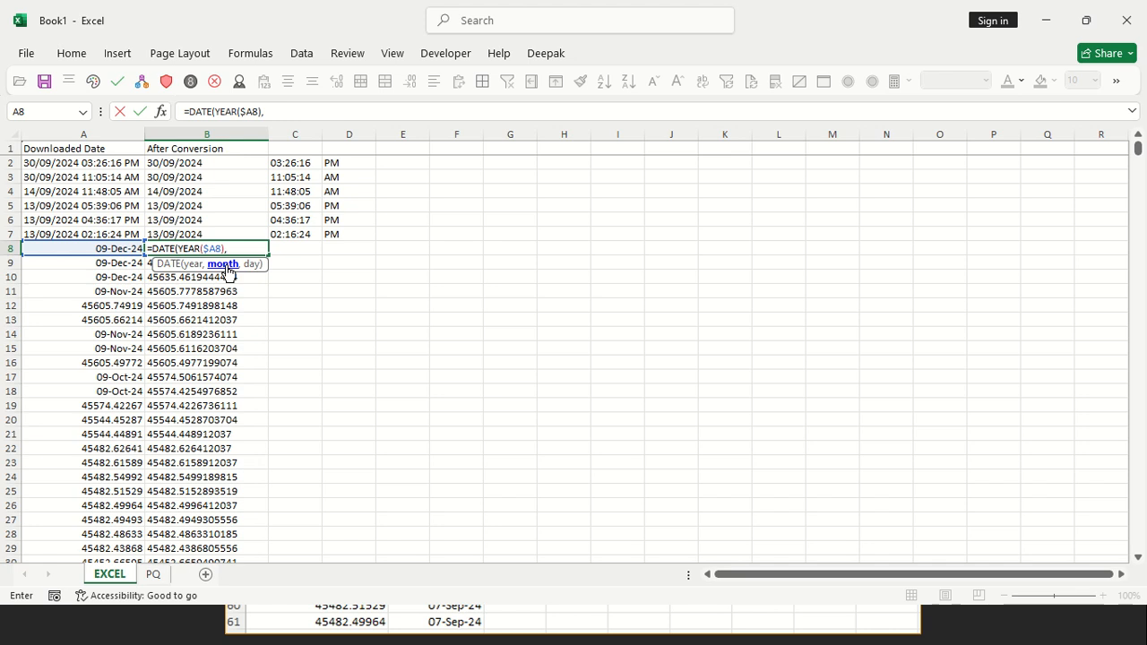
Use DAY($A8) as the month argument of the DATE formula in B8, with the column reference locked
{"action": "type", "text": "DAY("}
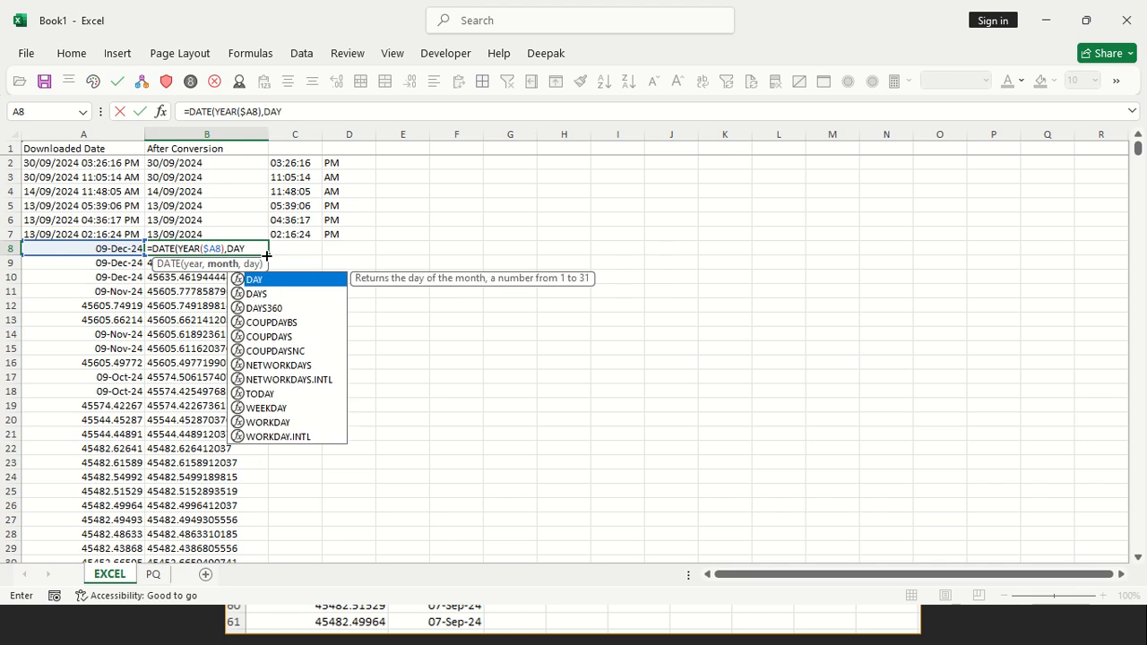
{"action": "left_click", "coordinate": [115, 248]}
{"action": "key", "text": "F4"}
{"action": "key", "text": "F4"}
{"action": "key", "text": "F4"}
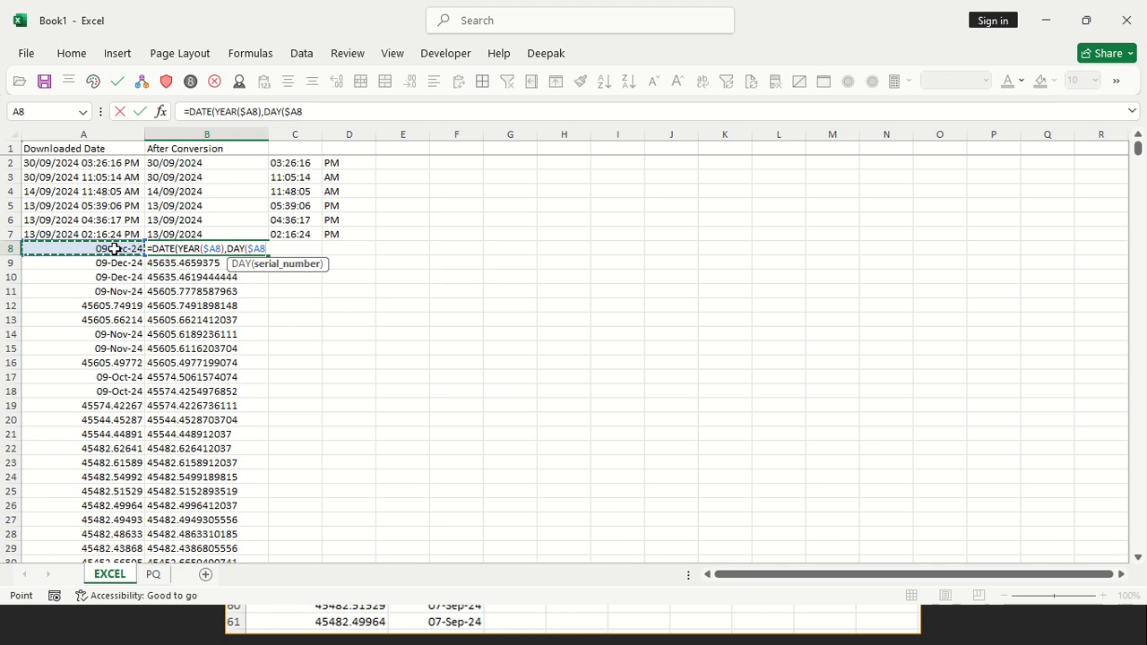
Complete the B8 formula as =DATE(YEAR($A8),DAY($A8),MONTH($A8)) and fill it down to the last data row
{"action": "type", "text": "),MONT"}
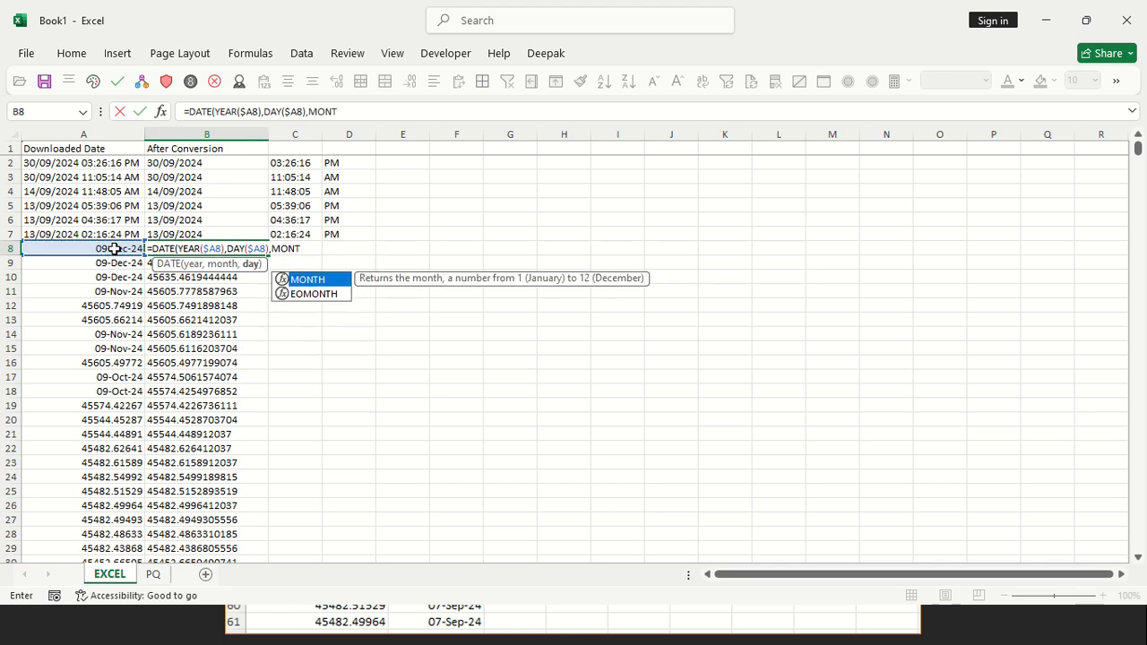
{"action": "type", "text": "H("}
{"action": "left_click", "coordinate": [115, 248]}
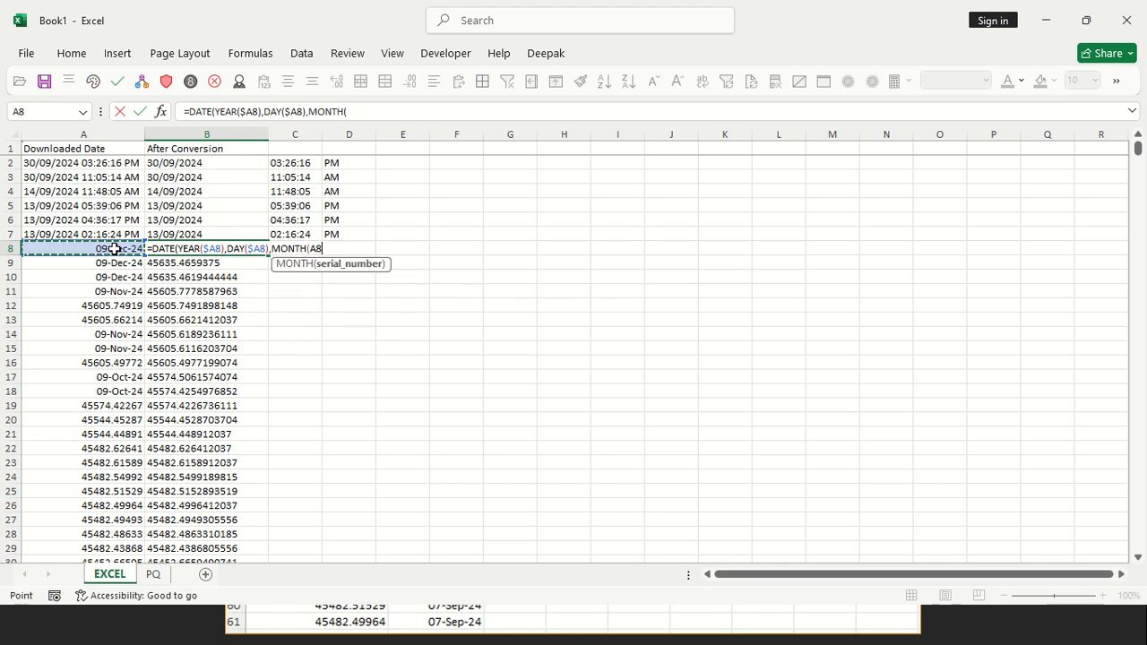
{"action": "key", "text": "F4"}
{"action": "key", "text": "F4"}
{"action": "key", "text": "F4"}
{"action": "type", "text": "))"}
{"action": "key", "text": "Return"}
{"action": "key", "text": "Up"}
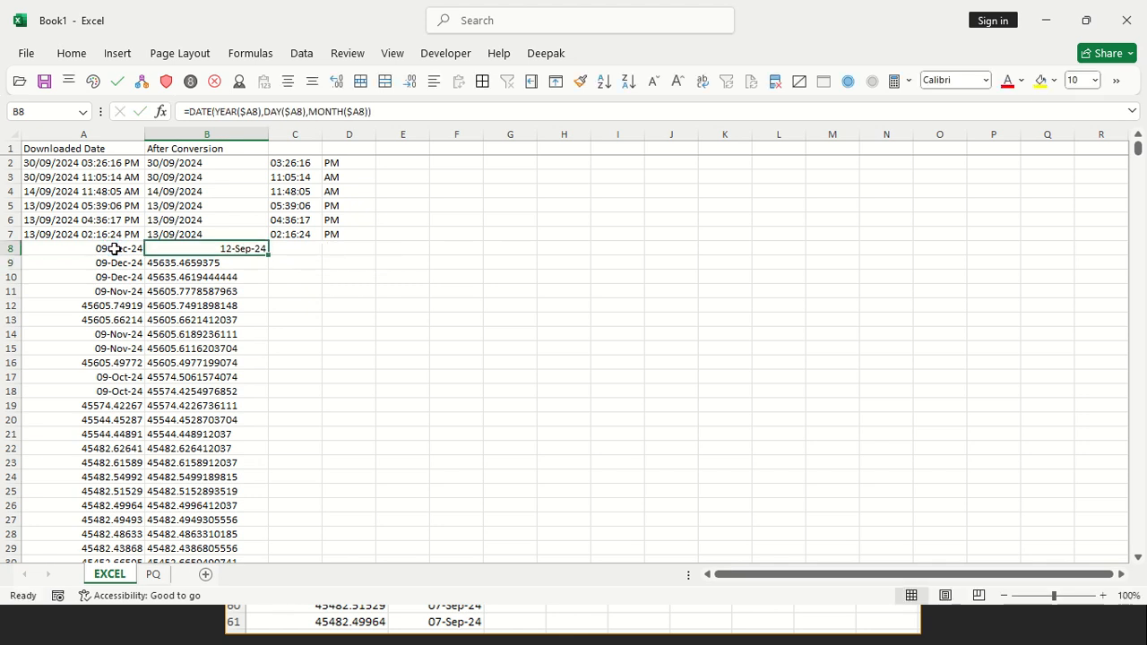
{"action": "double_click", "coordinate": [269, 256]}
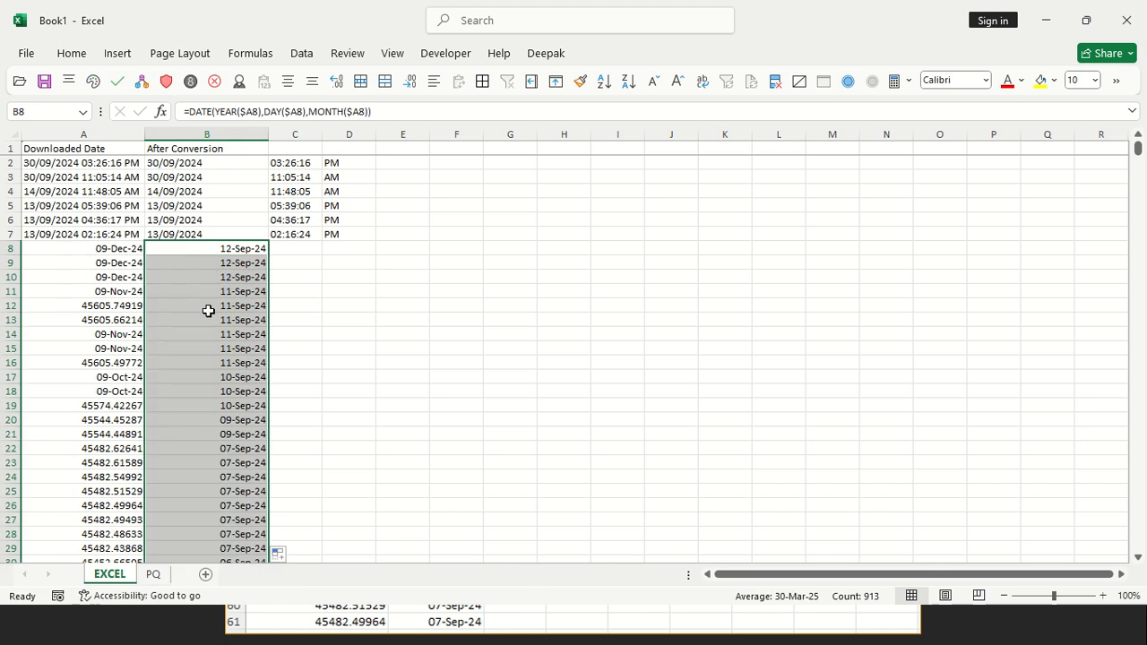
Move the DATE formula from B8 to C8 and refill B8 with the TEXTSPLIT formula from B7
{"action": "left_click", "coordinate": [234, 249]}
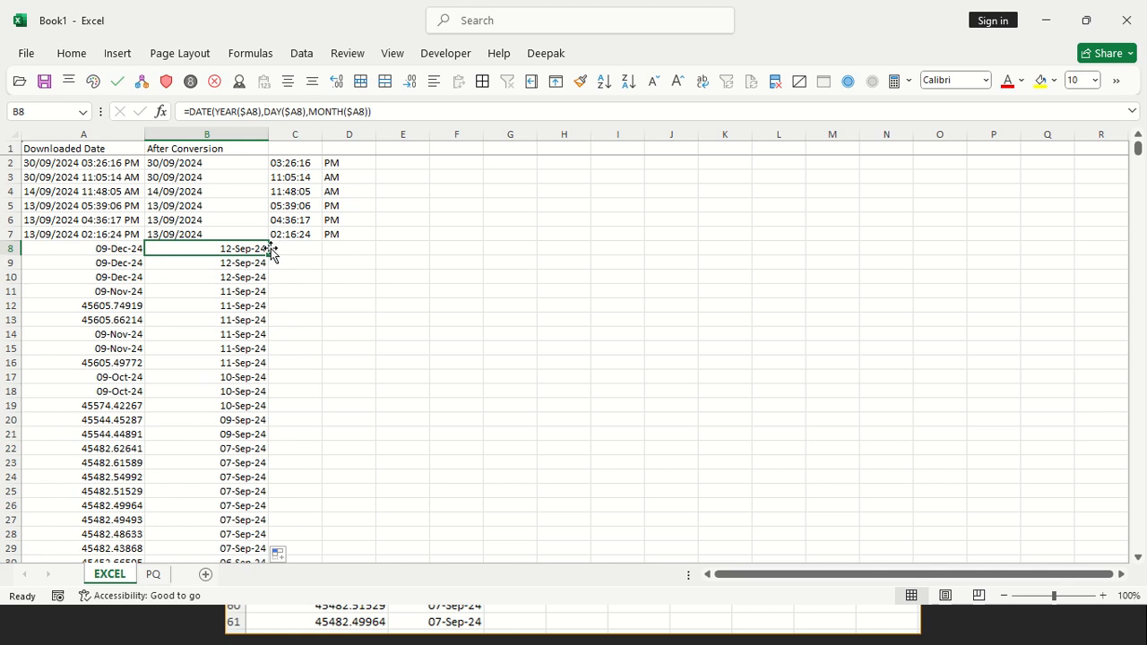
{"action": "left_click_drag", "start_coordinate": [273, 248], "coordinate": [285, 256]}
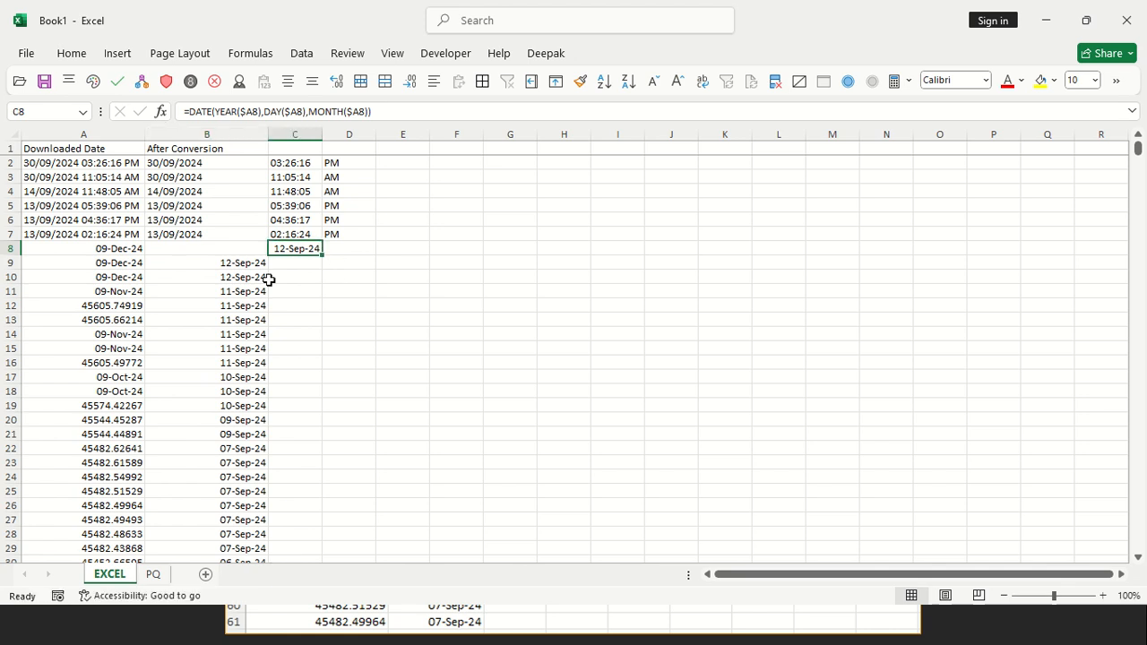
{"action": "left_click", "coordinate": [211, 255]}
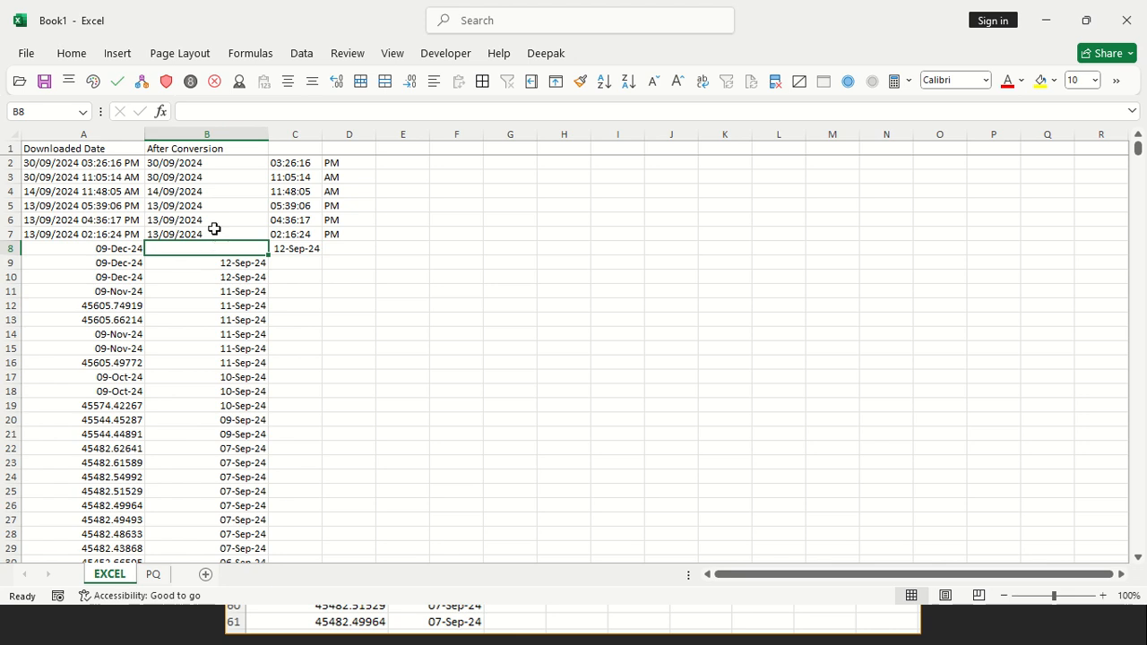
{"action": "left_click_drag", "start_coordinate": [217, 224], "coordinate": [216, 249]}
{"action": "key", "text": "ctrl+d"}
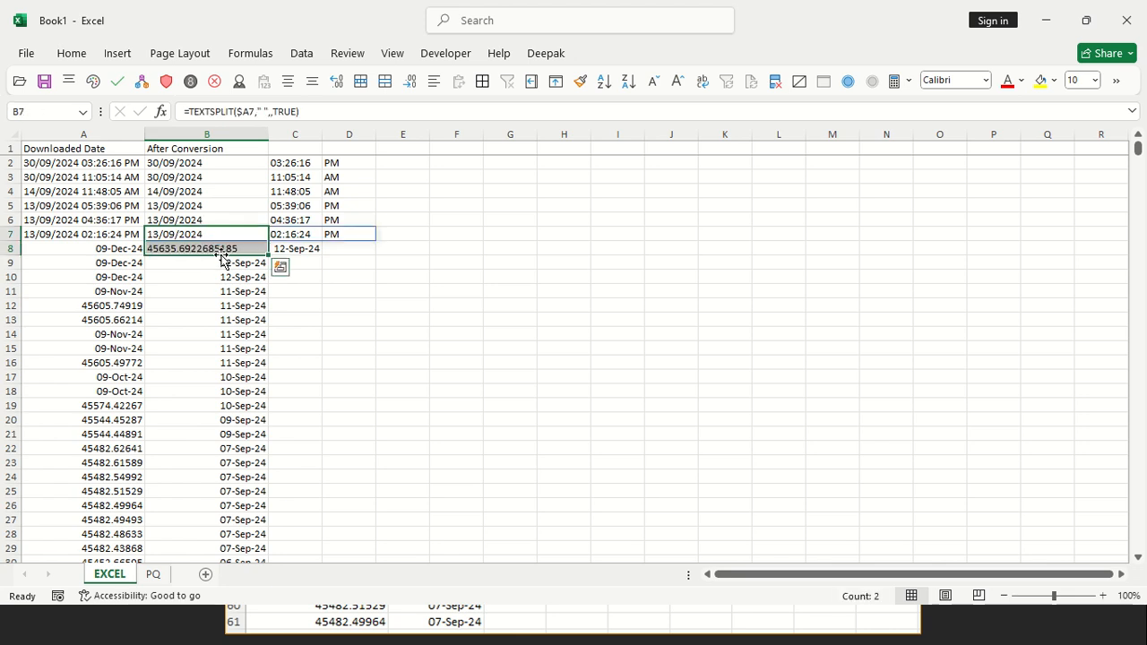
{"action": "left_click", "coordinate": [215, 252]}
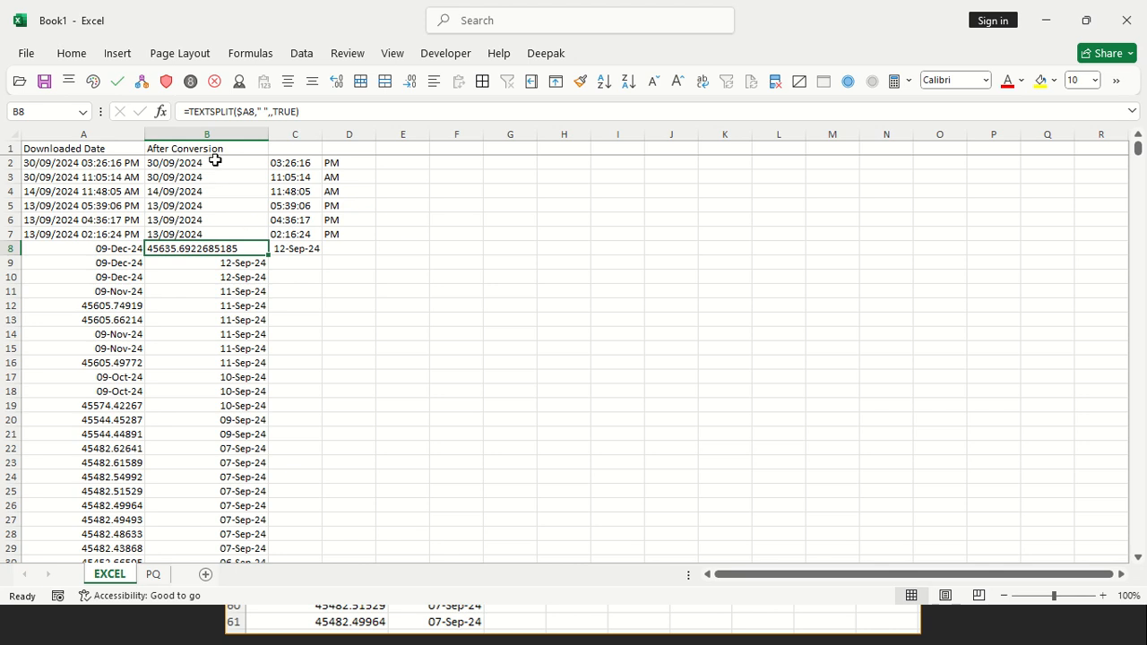
{"action": "left_click", "coordinate": [302, 247]}
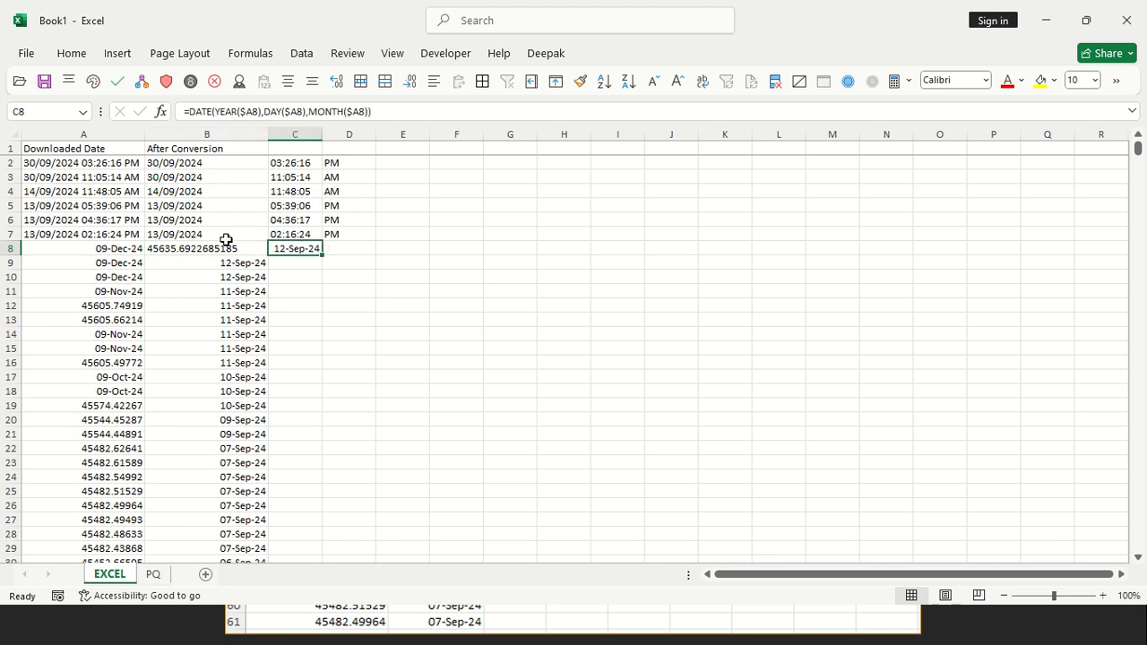
Insert IF(T( directly before TEXTSPLIT in the B8 formula
{"action": "left_click", "coordinate": [228, 249]}
{"action": "left_click", "coordinate": [188, 111]}
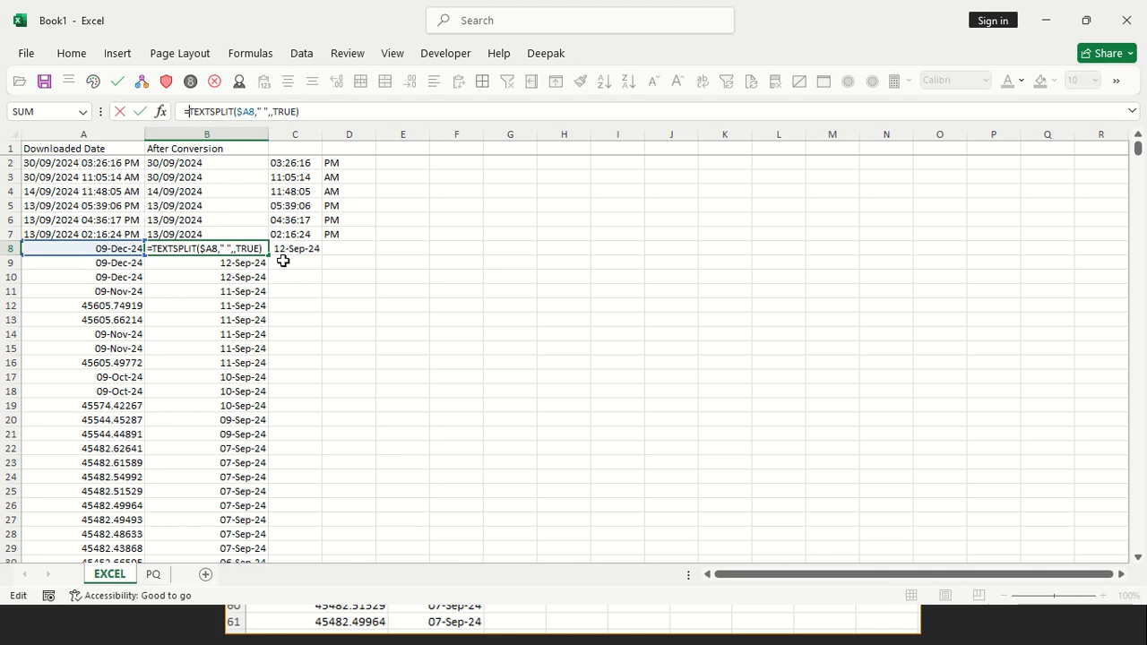
{"action": "type", "text": "IF"}
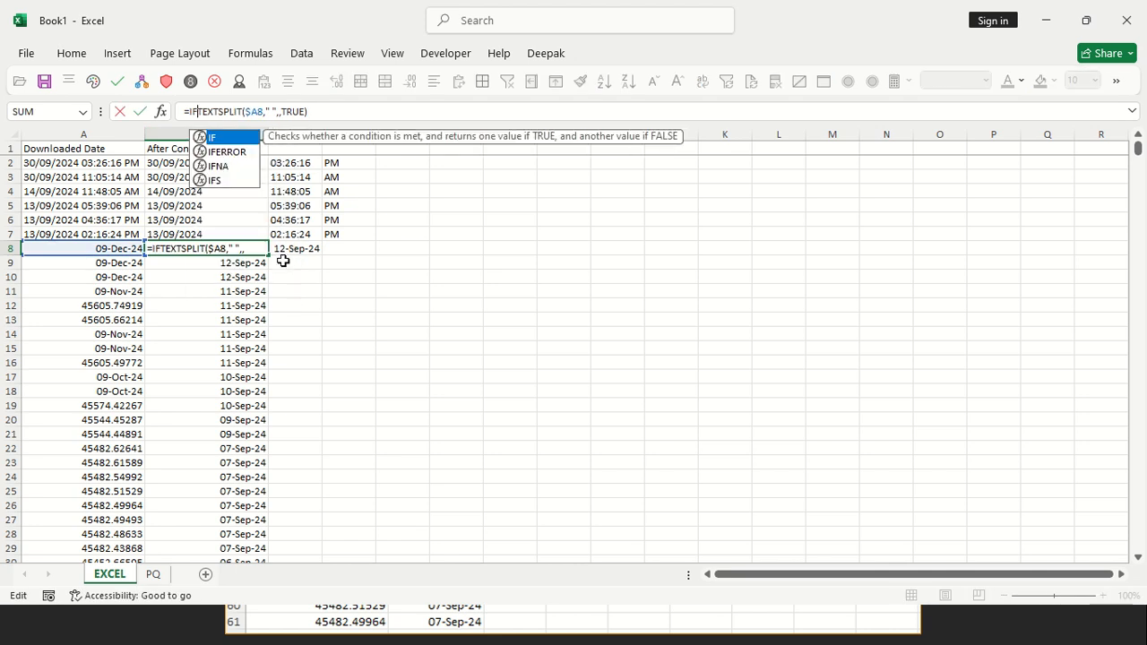
{"action": "type", "text": "("}
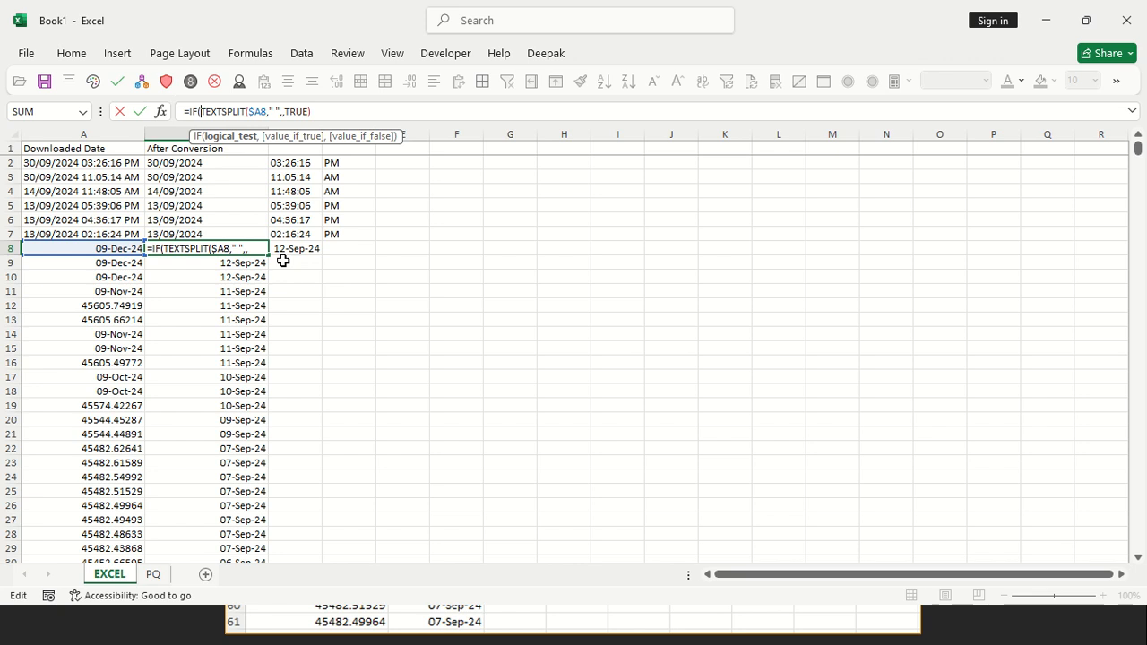
{"action": "type", "text": "t"}
{"action": "key", "text": "BackSpace"}
{"action": "type", "text": "t"}
{"action": "key", "text": "Tab"}
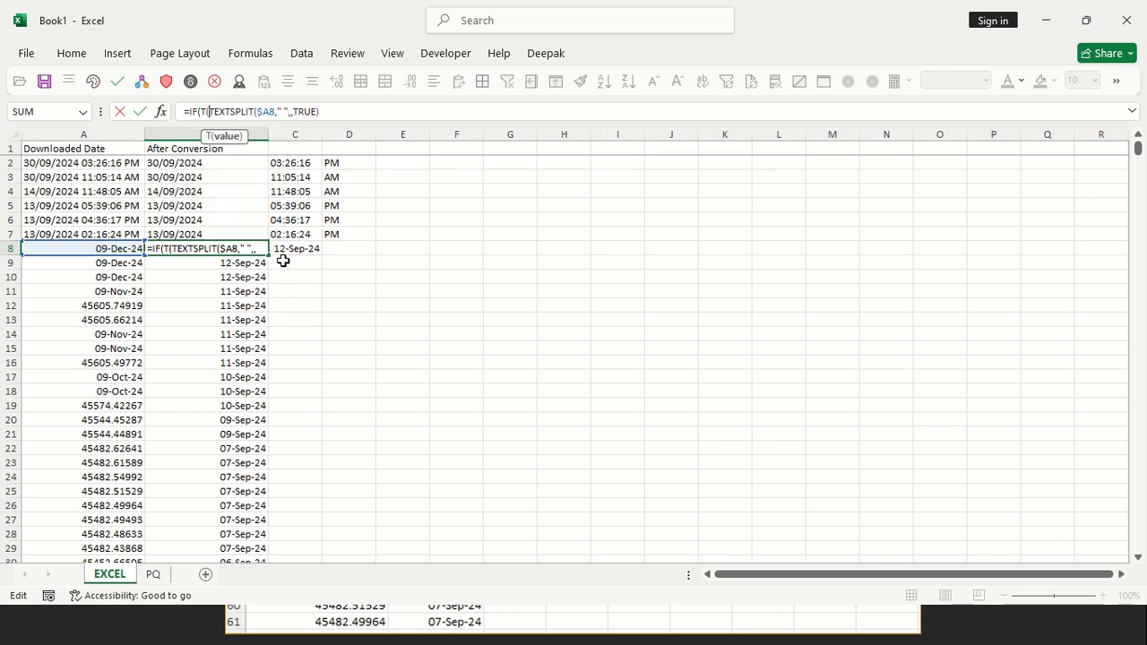
Complete the IF condition in B8 as T($A8)<>"" so that TEXTSPLIT becomes the value if true
{"action": "left_click", "coordinate": [114, 250]}
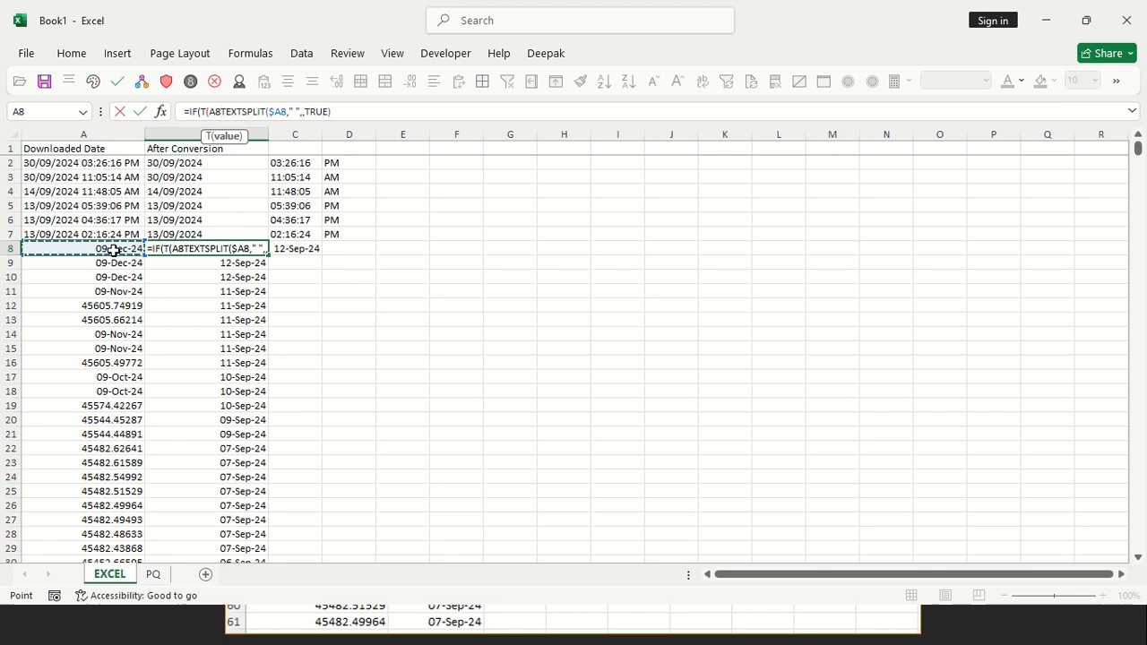
{"action": "key", "text": "F4"}
{"action": "key", "text": "F4"}
{"action": "key", "text": "F4"}
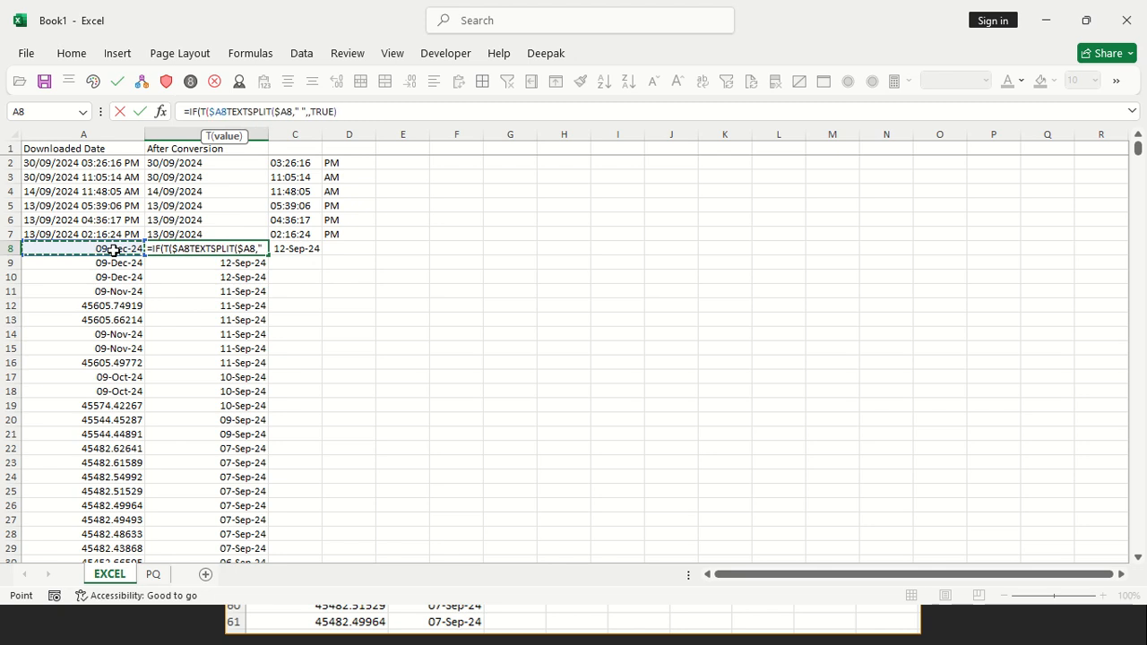
{"action": "type", "text": ")"}
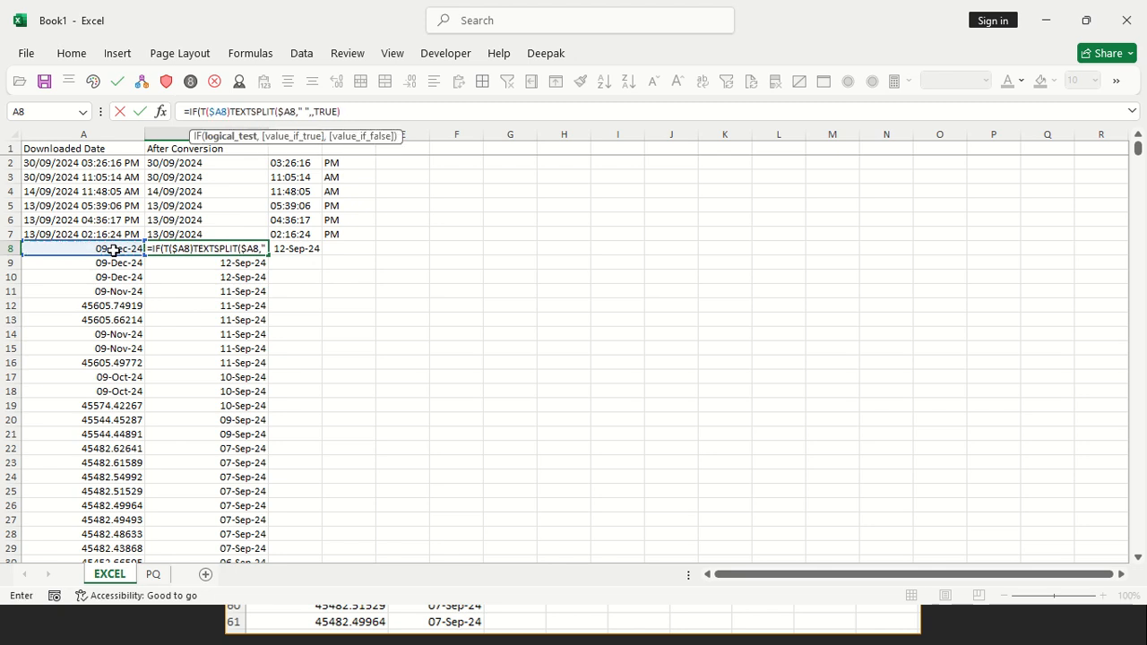
{"action": "type", "text": "<>\"\""}
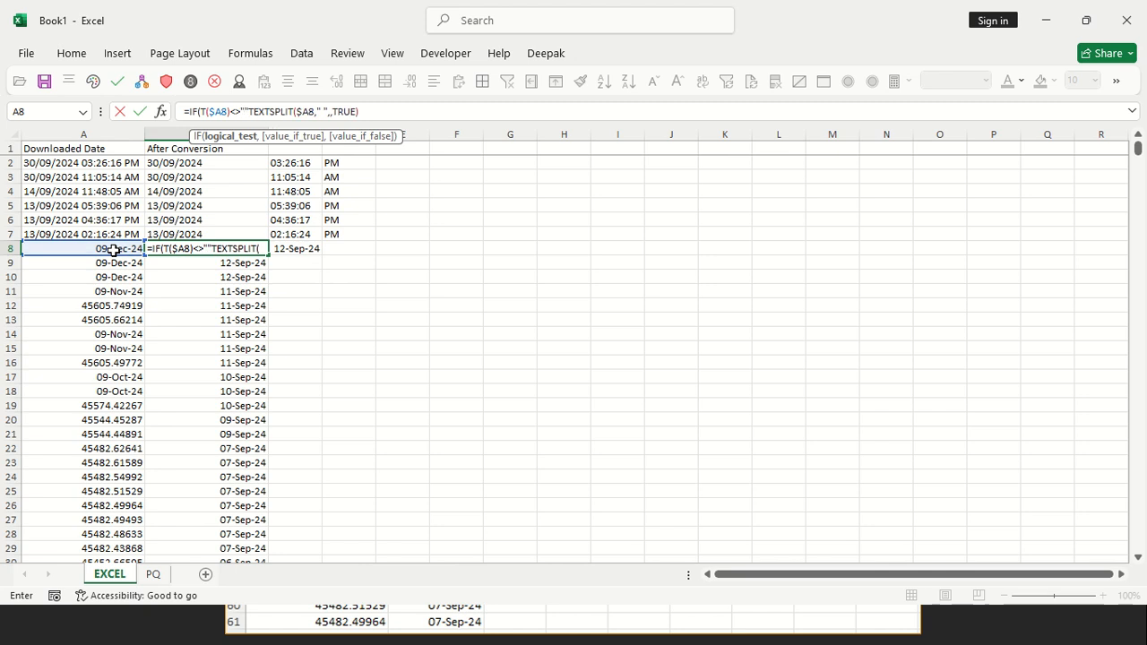
{"action": "type", "text": ","}
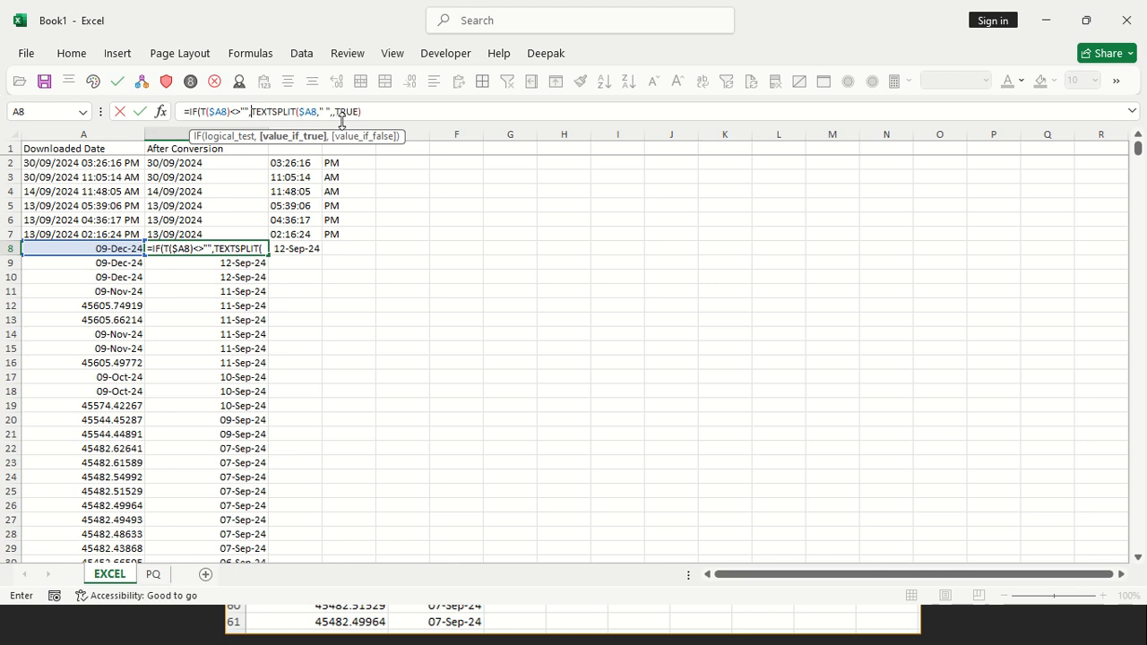
Multiply the TEXTSPLIT result in B8 by 1, leave the value if false empty, and enter the IF formula
{"action": "left_click", "coordinate": [398, 115]}
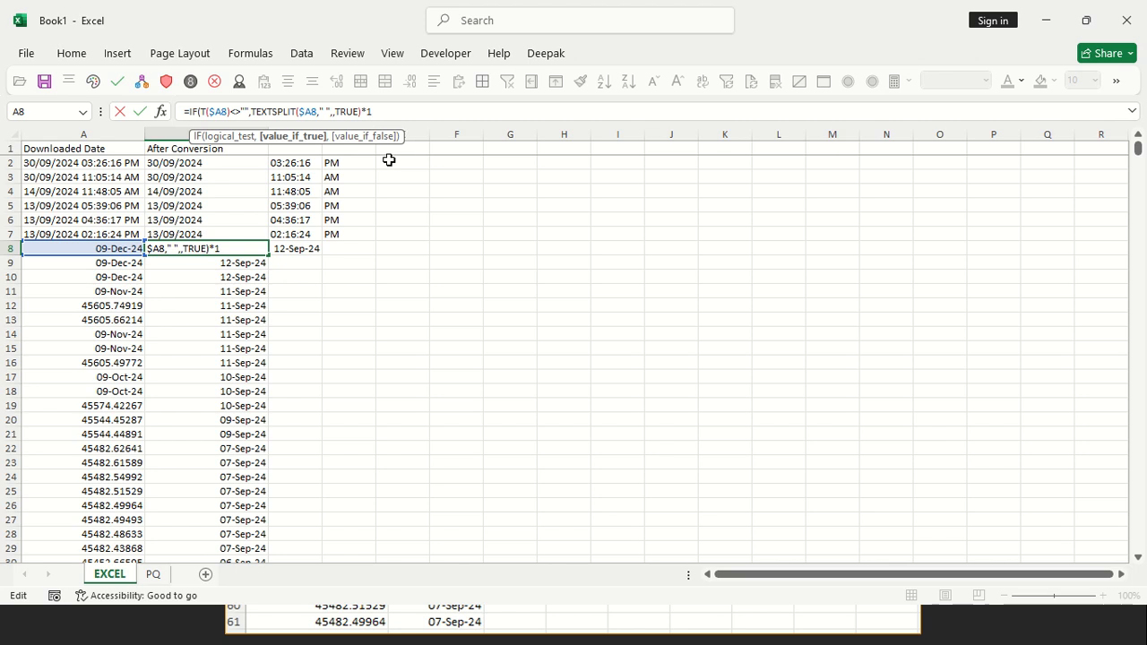
{"action": "type", "text": ","}
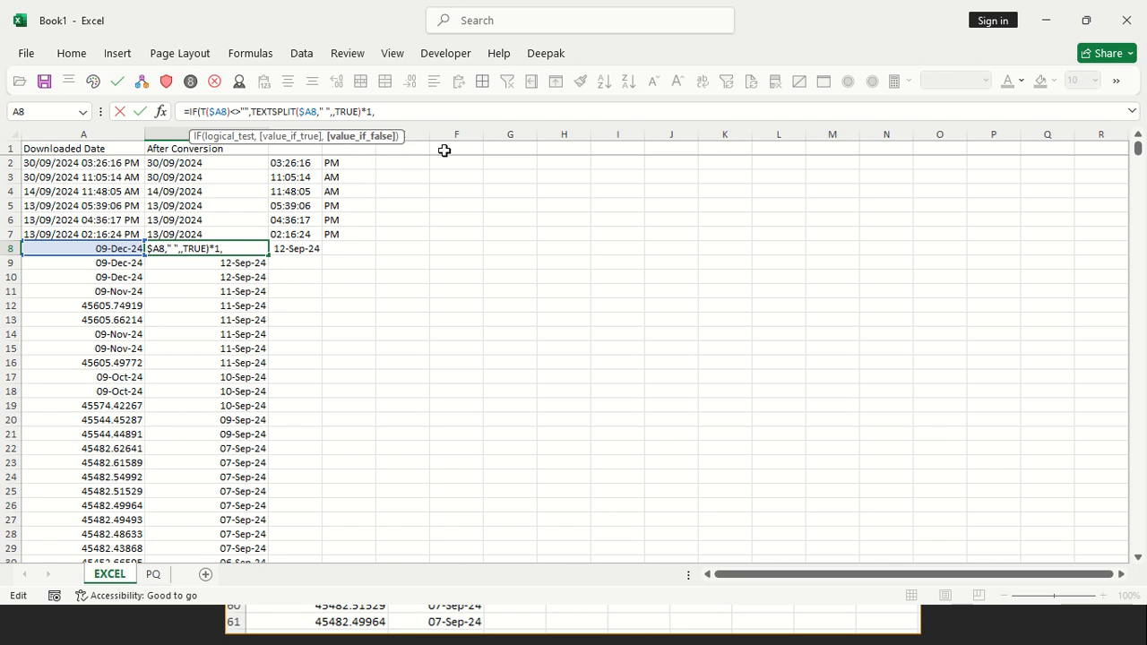
{"action": "type", "text": ")"}
{"action": "key", "text": "Return"}
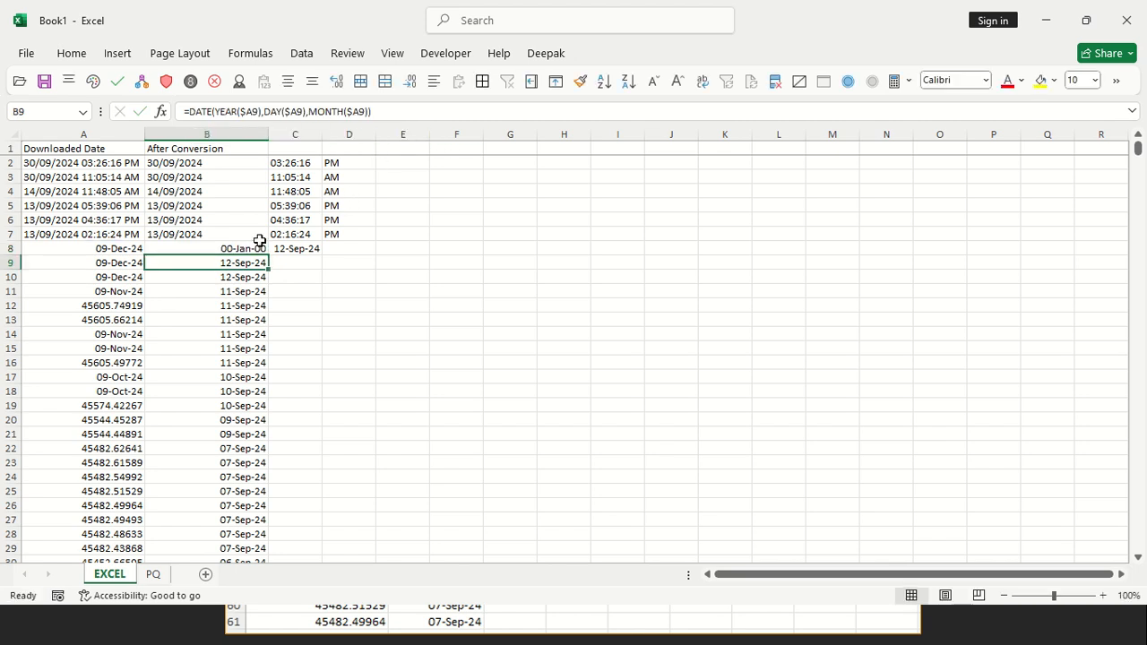
Multiply the DATE formula in C8 by 1
{"action": "left_click", "coordinate": [297, 250]}
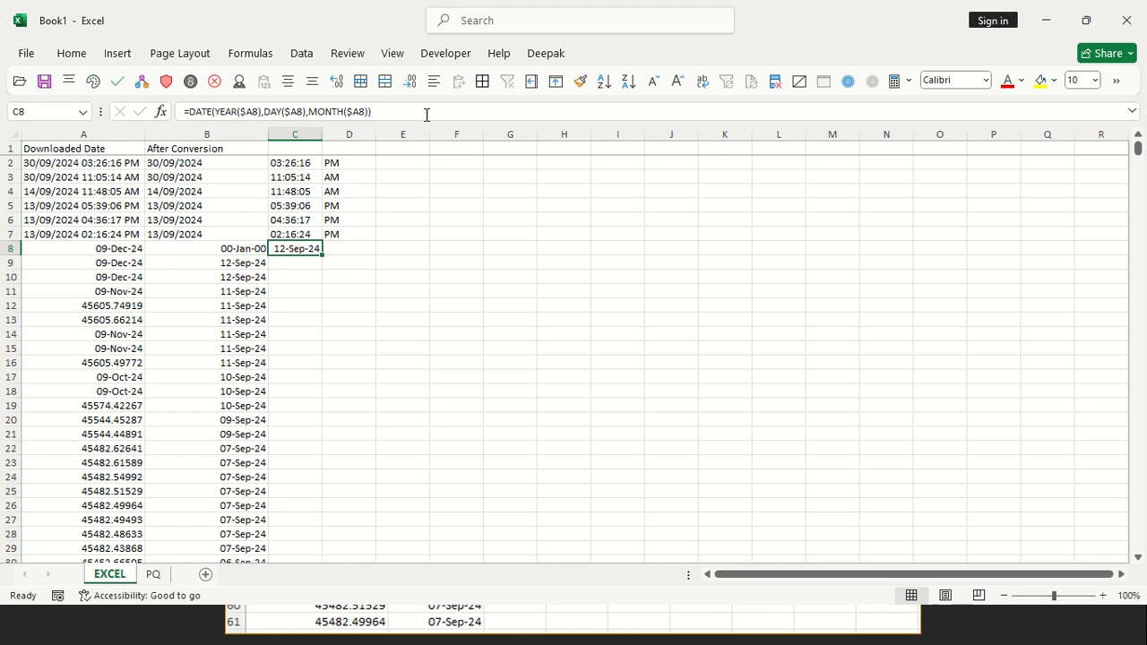
{"action": "left_click_drag", "start_coordinate": [394, 113], "coordinate": [193, 114]}
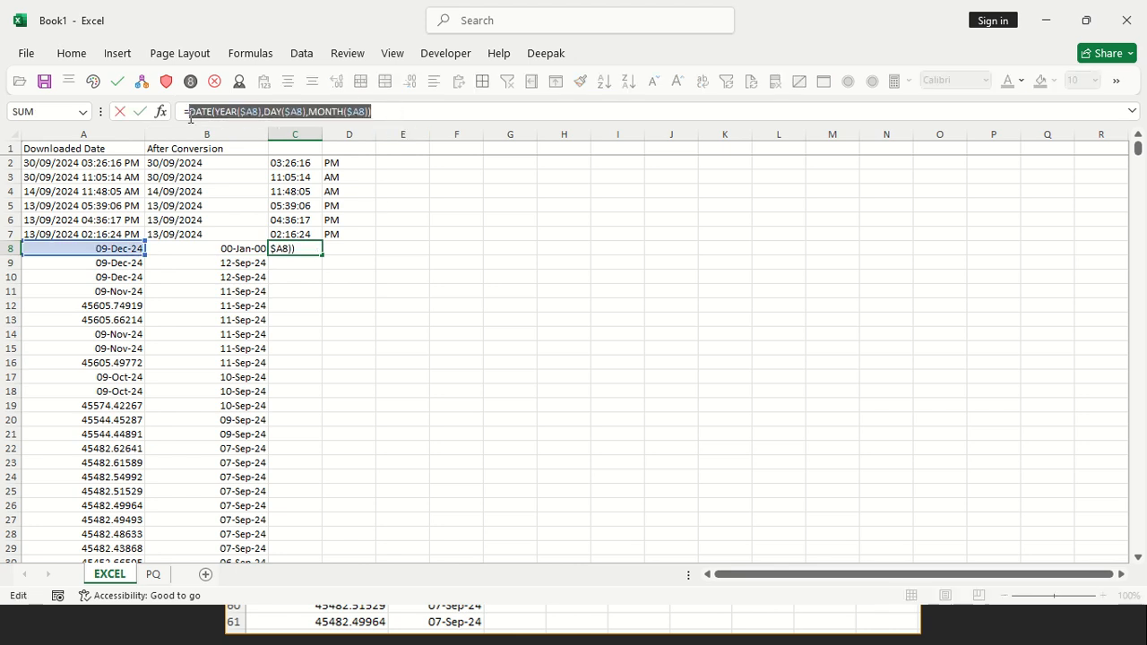
{"action": "left_click", "coordinate": [399, 109]}
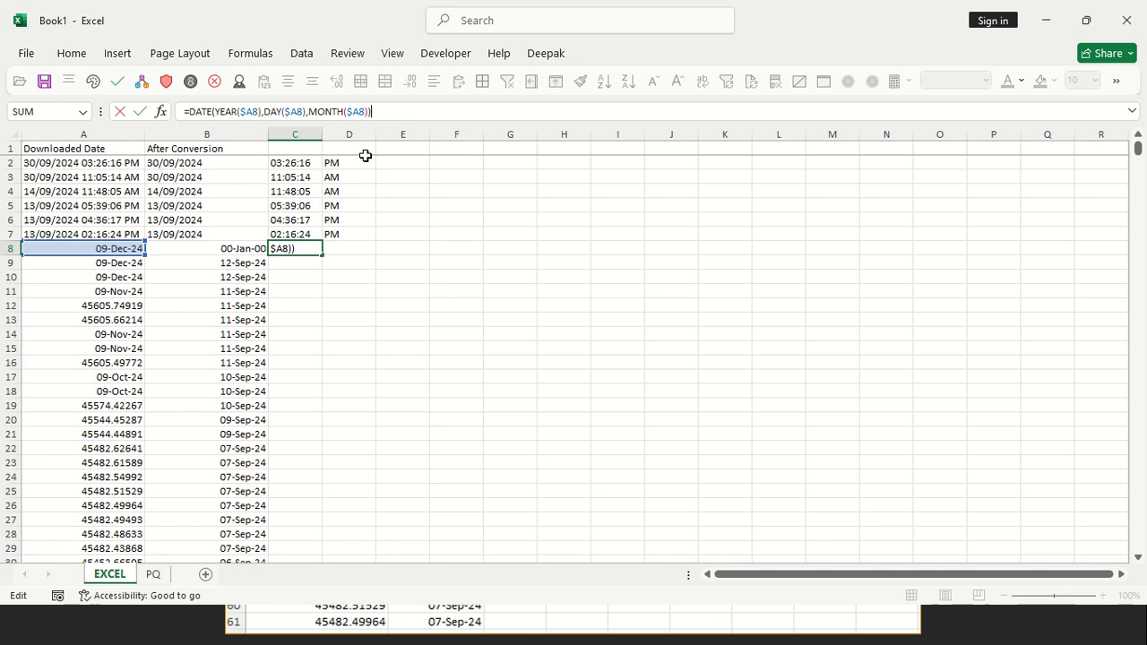
{"action": "key", "text": "Return"}
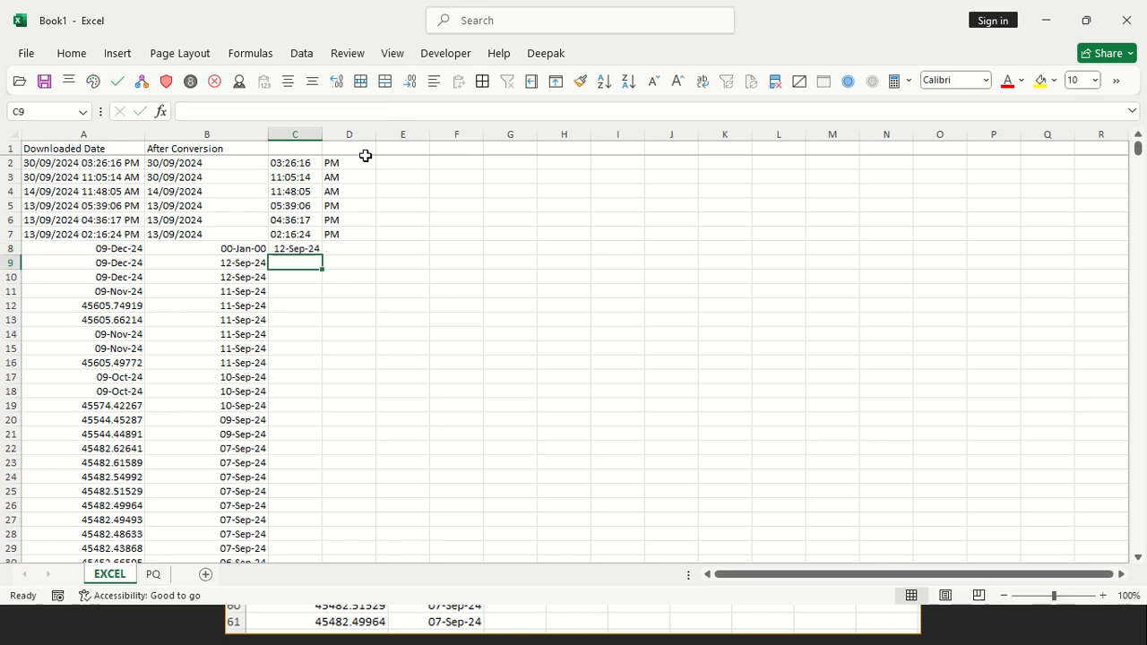
Copy the expression DATE(YEAR($A8),DAY($A8),MONTH($A8))*1 from C8 into the B8 IF formula as the value if false and enter it
{"action": "key", "text": "Up"}
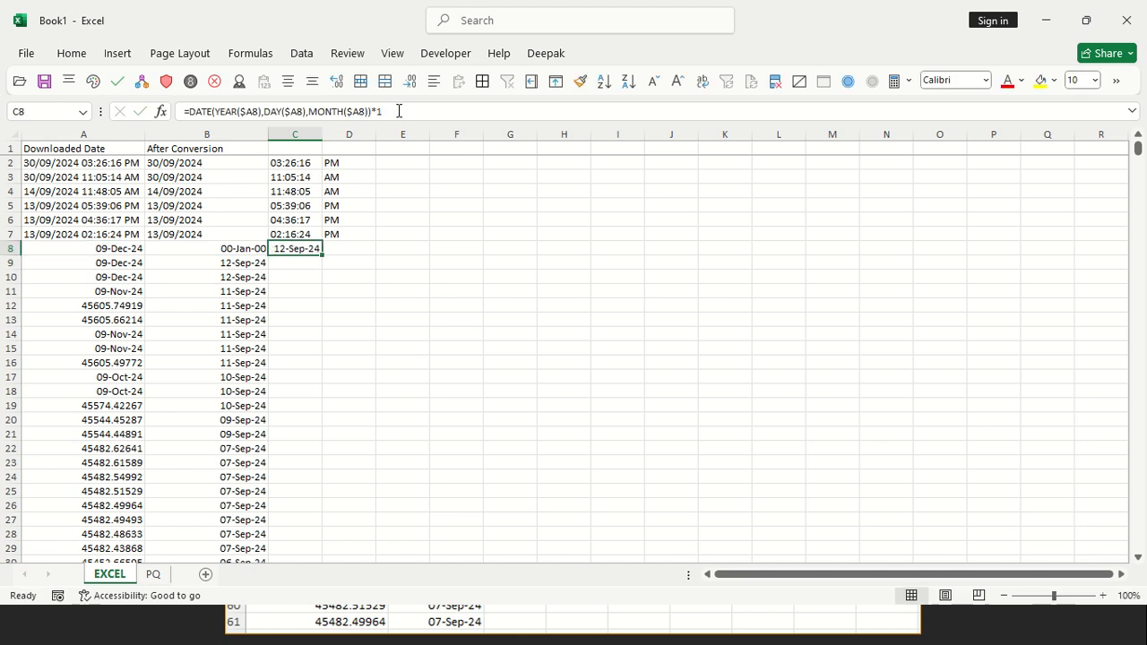
{"action": "left_click_drag", "start_coordinate": [398, 110], "coordinate": [189, 111]}
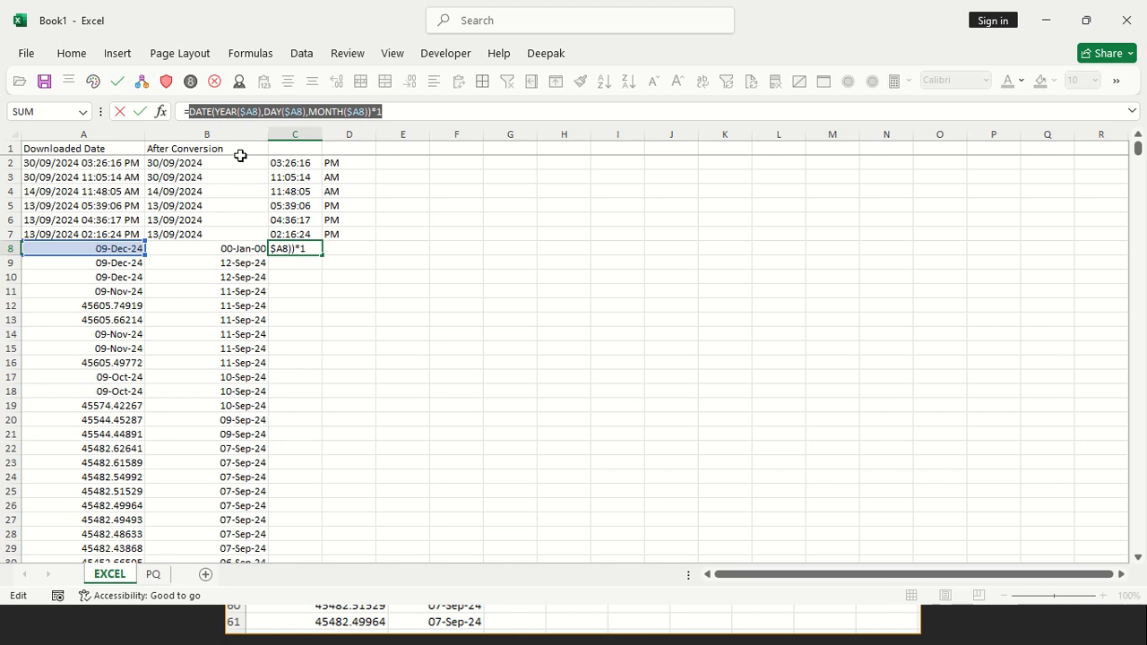
{"action": "key", "text": "Escape"}
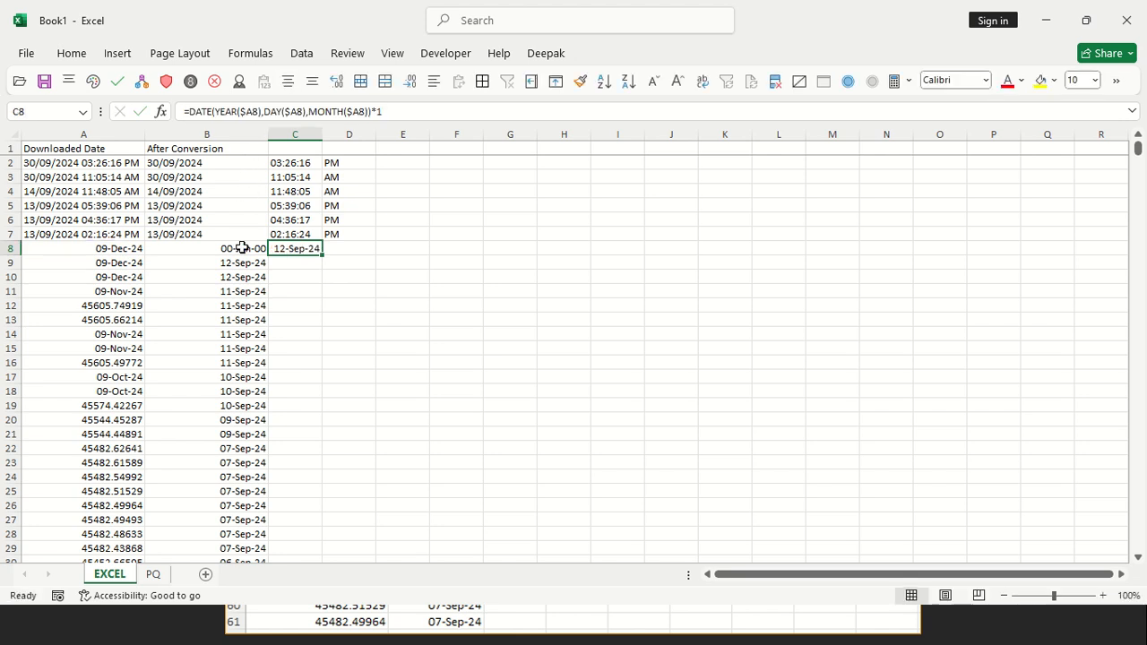
{"action": "left_click", "coordinate": [242, 248]}
{"action": "left_click", "coordinate": [375, 114]}
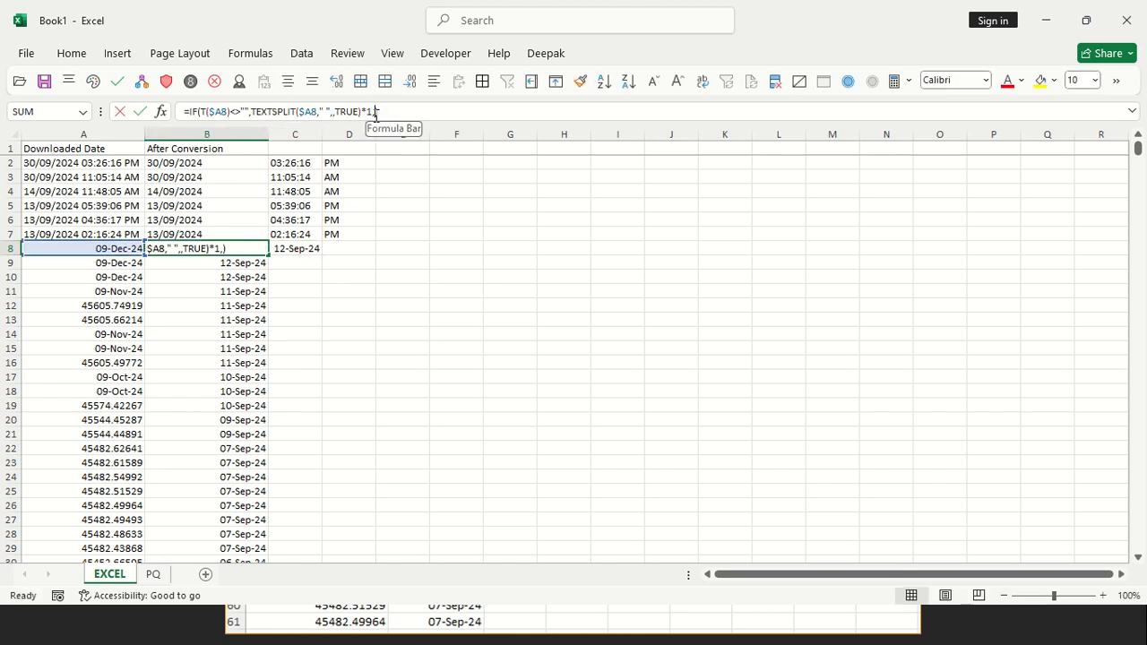
{"action": "key", "text": "ctrl+v"}
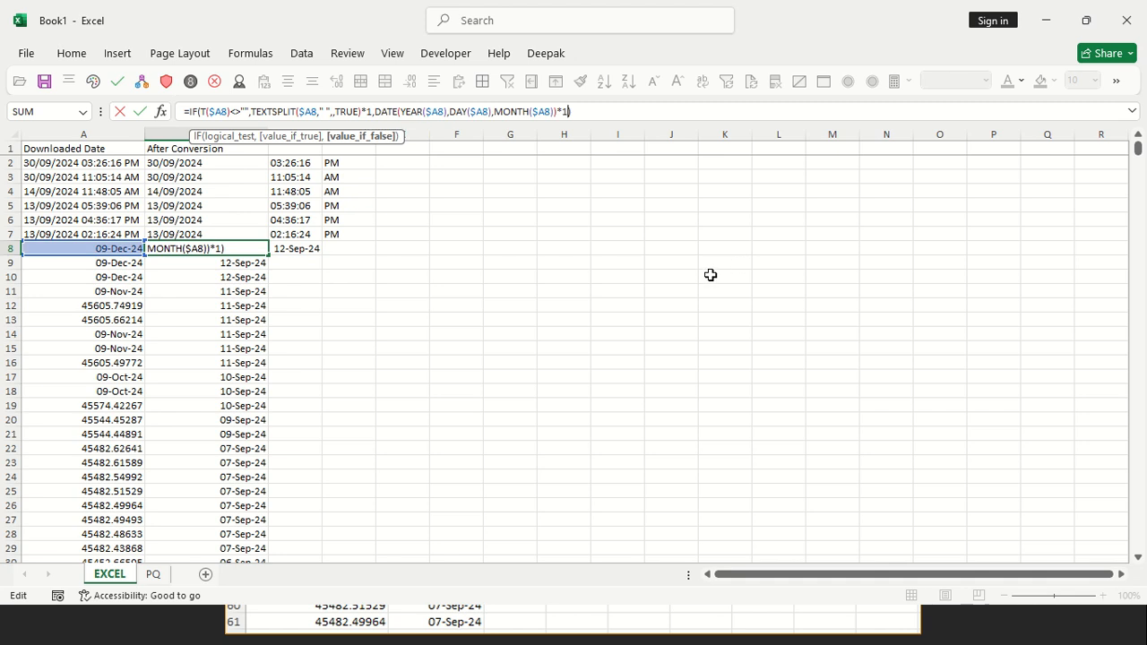
{"action": "key", "text": "Return"}
Copy the combined IF formula from B8 up over B2:B8
{"action": "key", "text": "Up"}
{"action": "key", "text": "ctrl+c"}
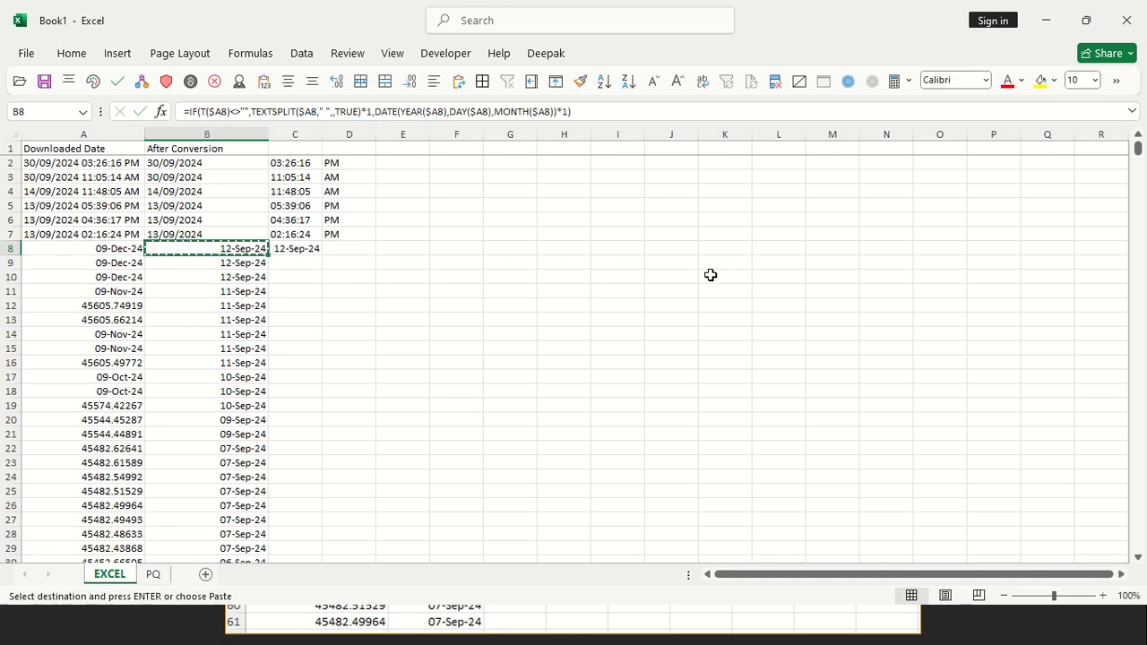
{"action": "key", "text": "ctrl+shift+Up"}
{"action": "key", "text": "shift+Down"}
{"action": "key", "text": "Return"}
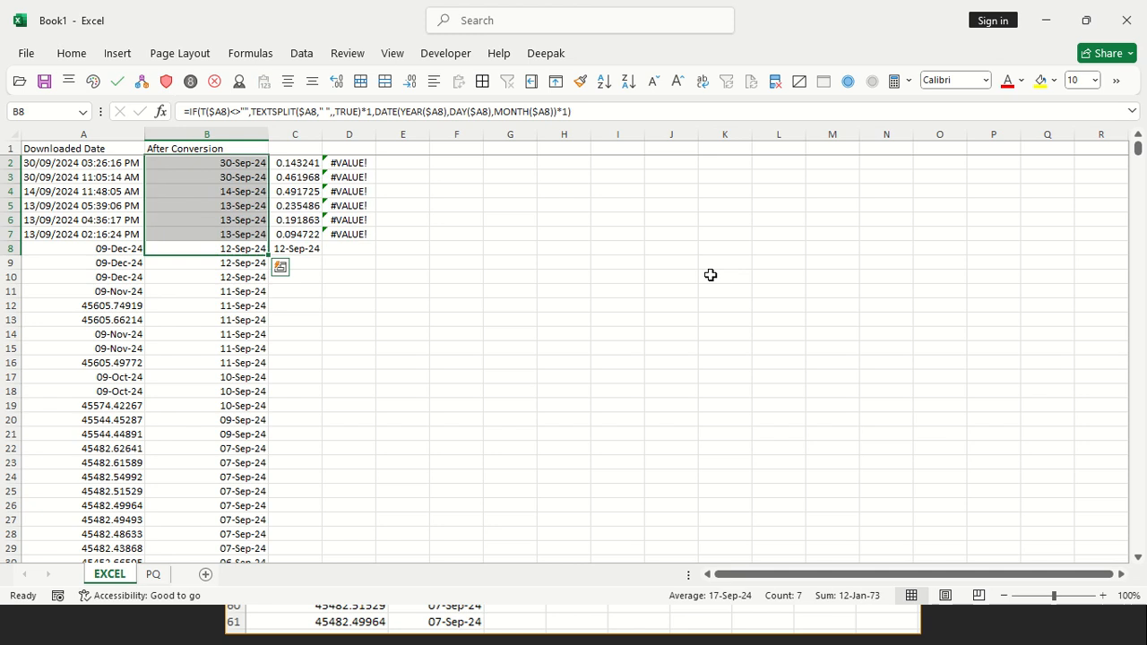
Copy the combined IF formula from B8 down column B to row 920
{"action": "key", "text": "Down"}
{"action": "key", "text": "Up"}
{"action": "key", "text": "ctrl+c"}
{"action": "key", "text": "ctrl+shift+Down"}
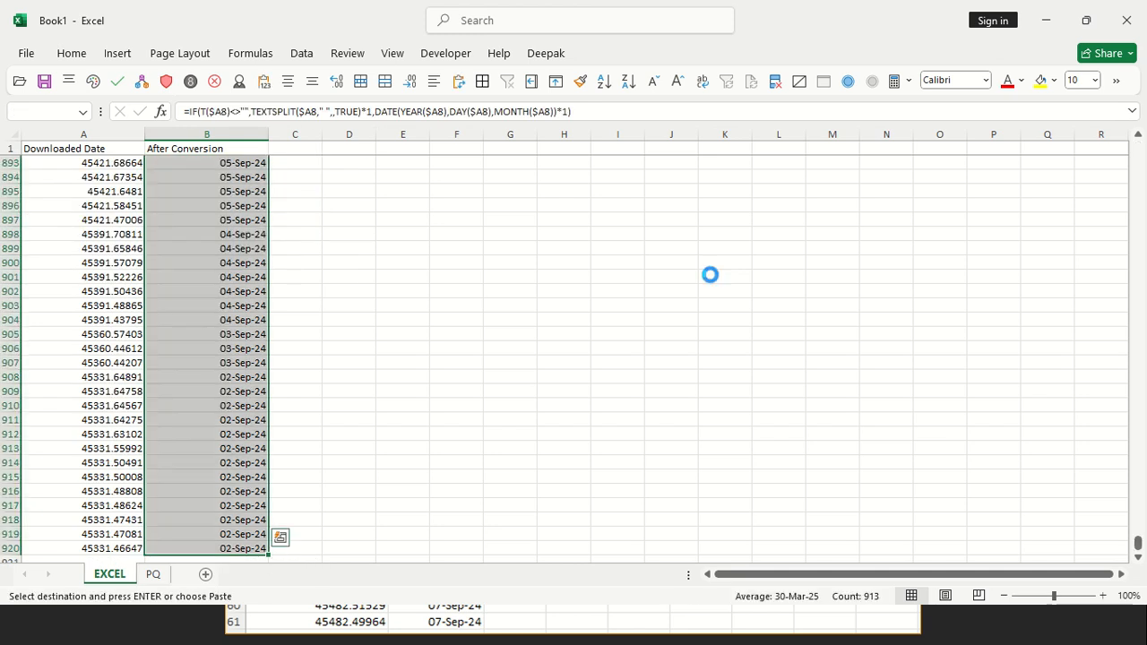
{"action": "key", "text": "Return"}
{"action": "key", "text": "ctrl+Up"}
{"action": "key", "text": "Down"}
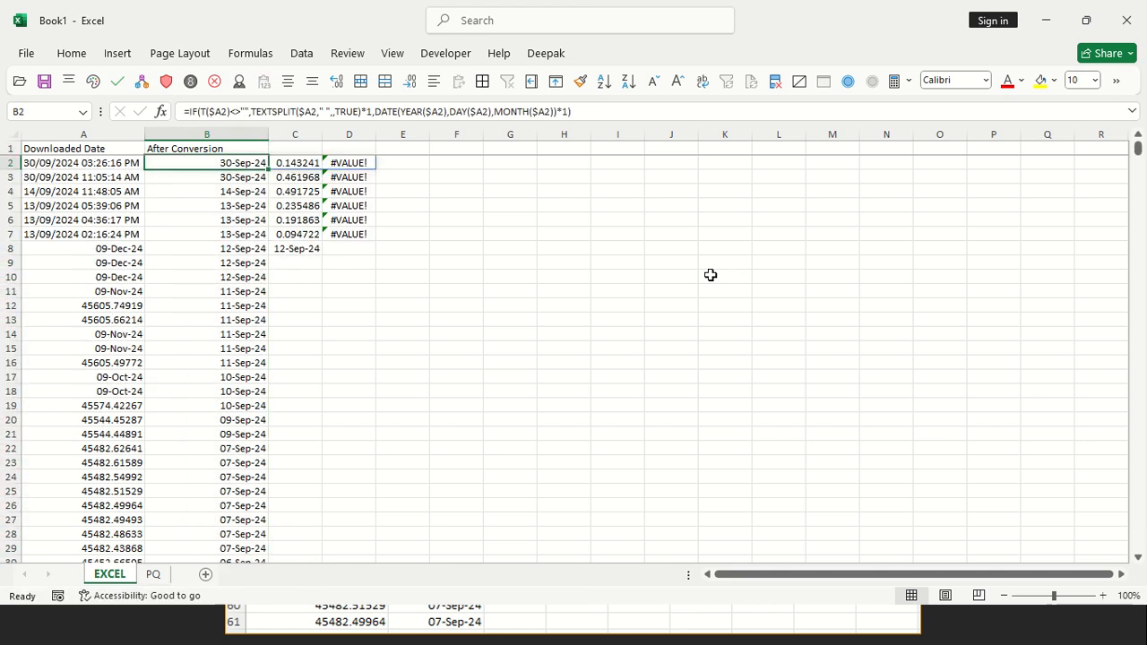
Enter the number 12345 in G4 as a numeric sample
{"action": "left_click", "coordinate": [488, 192]}
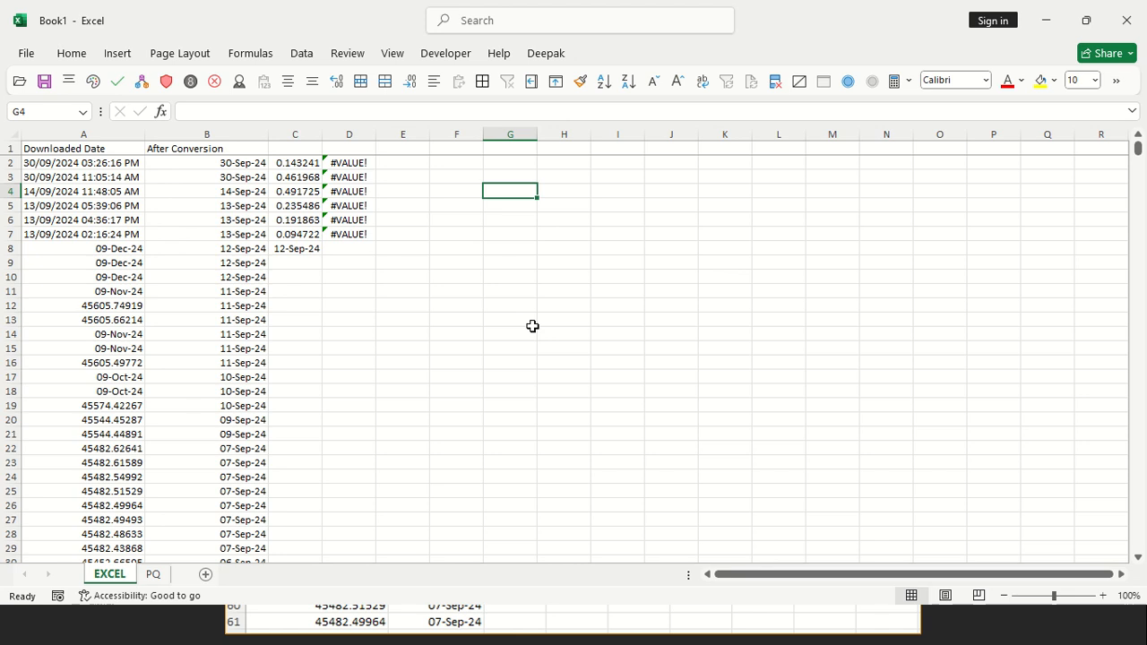
{"action": "type", "text": "12345"}
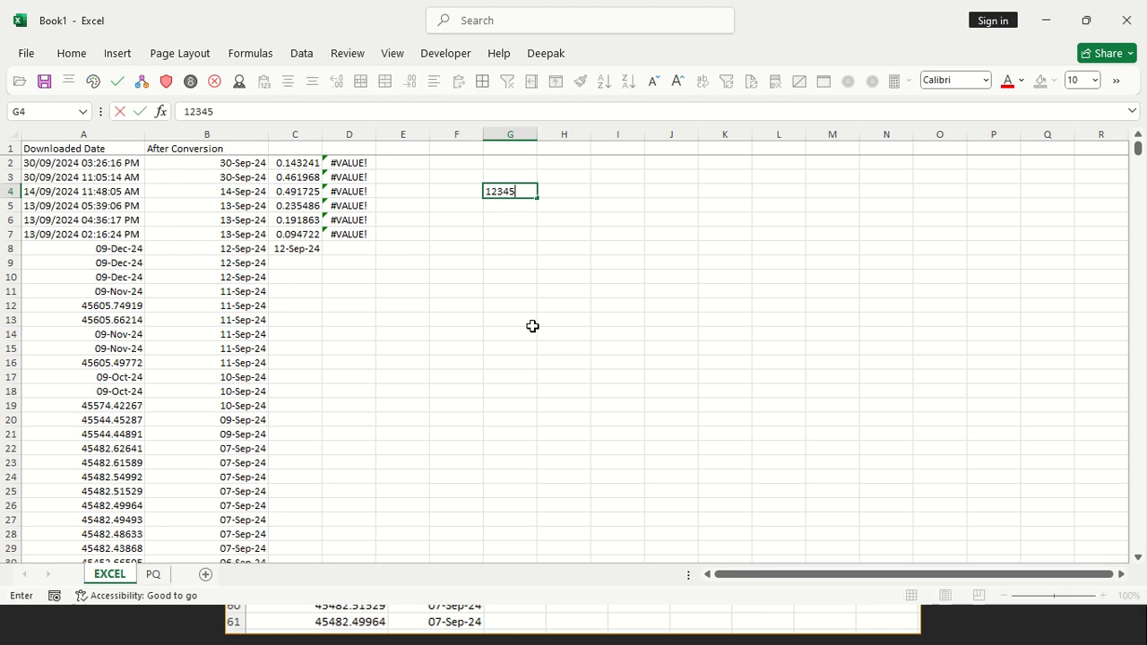
{"action": "key", "text": "Return"}
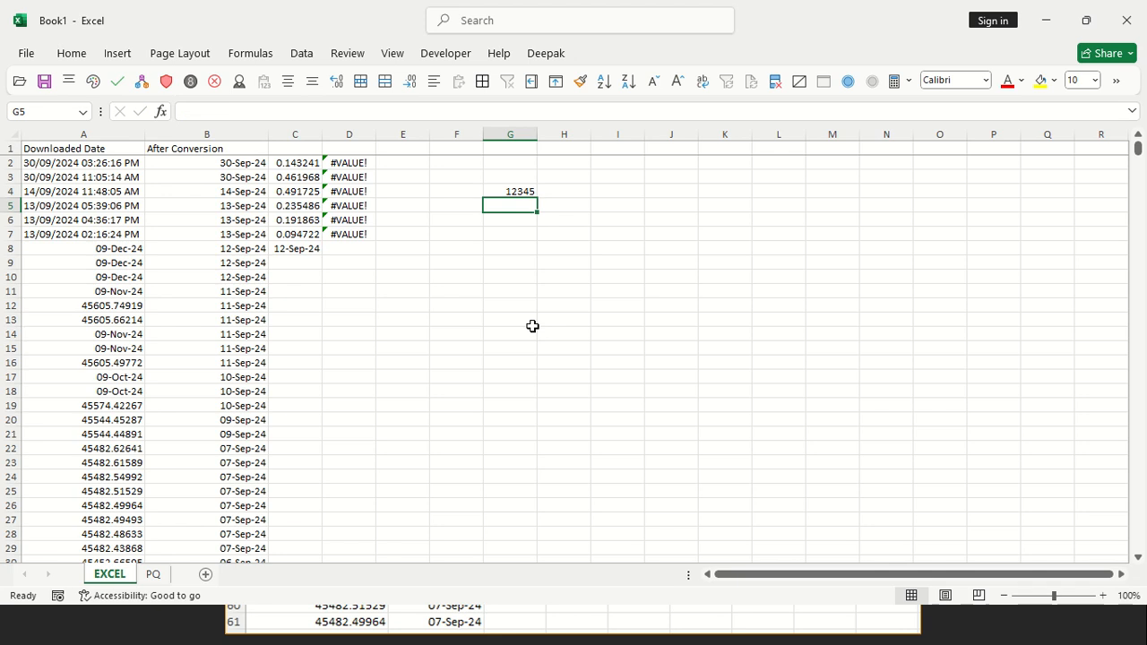
{"action": "key", "text": "ctrl+Down"}
{"action": "type", "text": "34"}
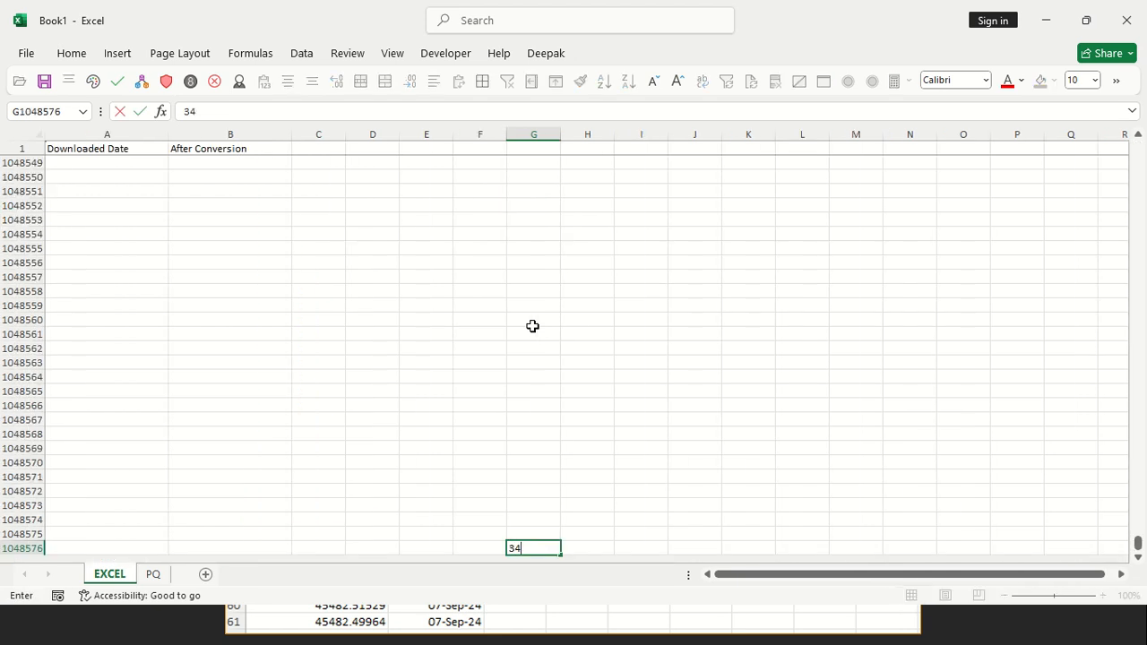
{"action": "key", "text": "Escape"}
{"action": "type", "text": "`"}
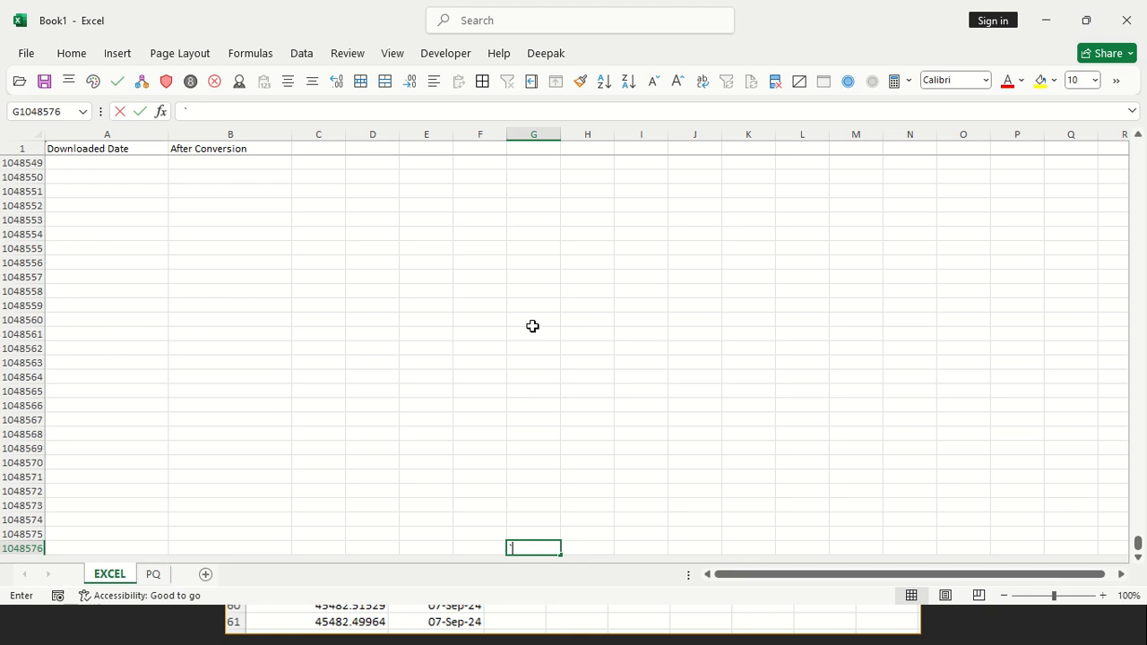
{"action": "key", "text": "Escape"}
Enter 12345 as text in G5, preceded by an apostrophe, as a text sample
{"action": "key", "text": "ctrl+Up"}
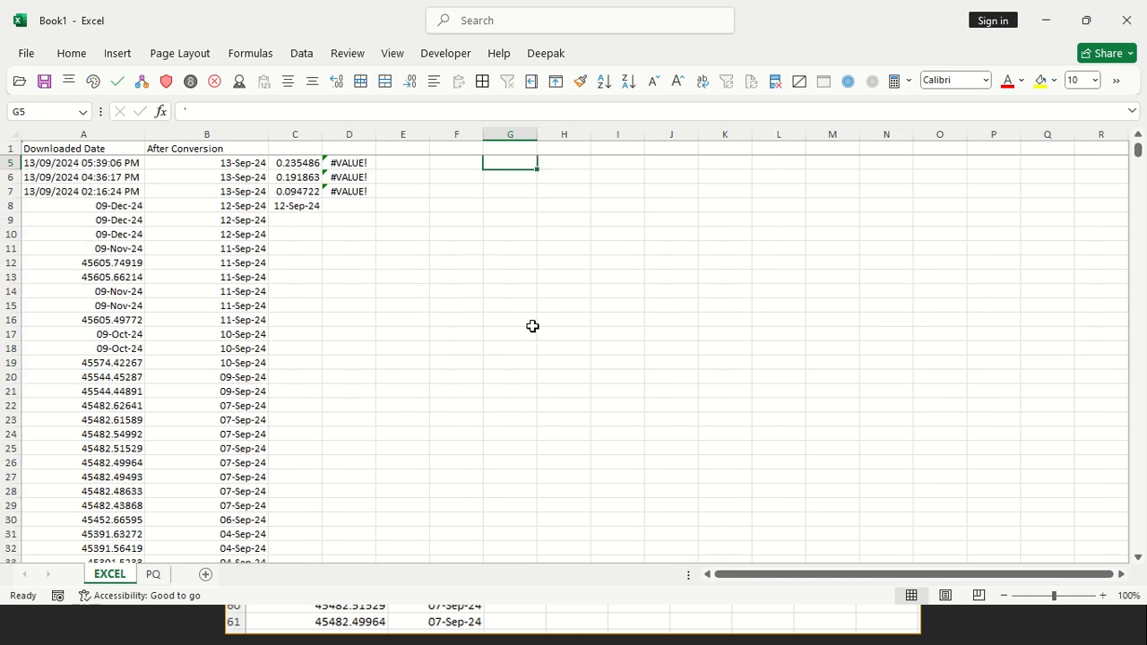
{"action": "key", "text": "Up"}
{"action": "key", "text": "Down"}
{"action": "key", "text": "Down"}
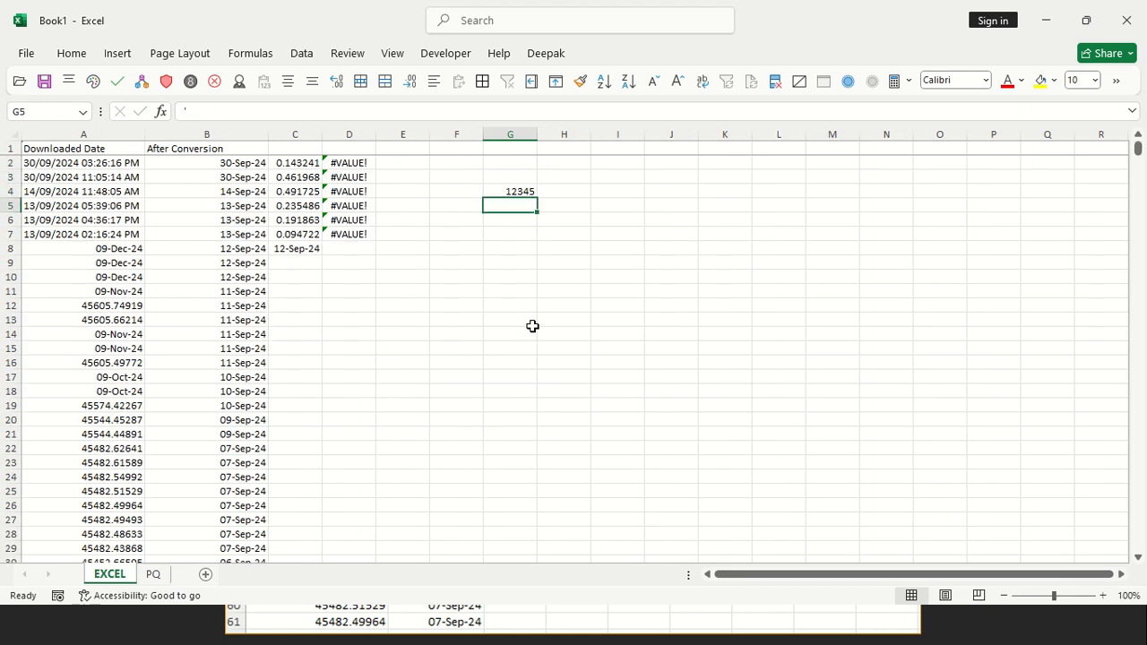
{"action": "type", "text": "'12345"}
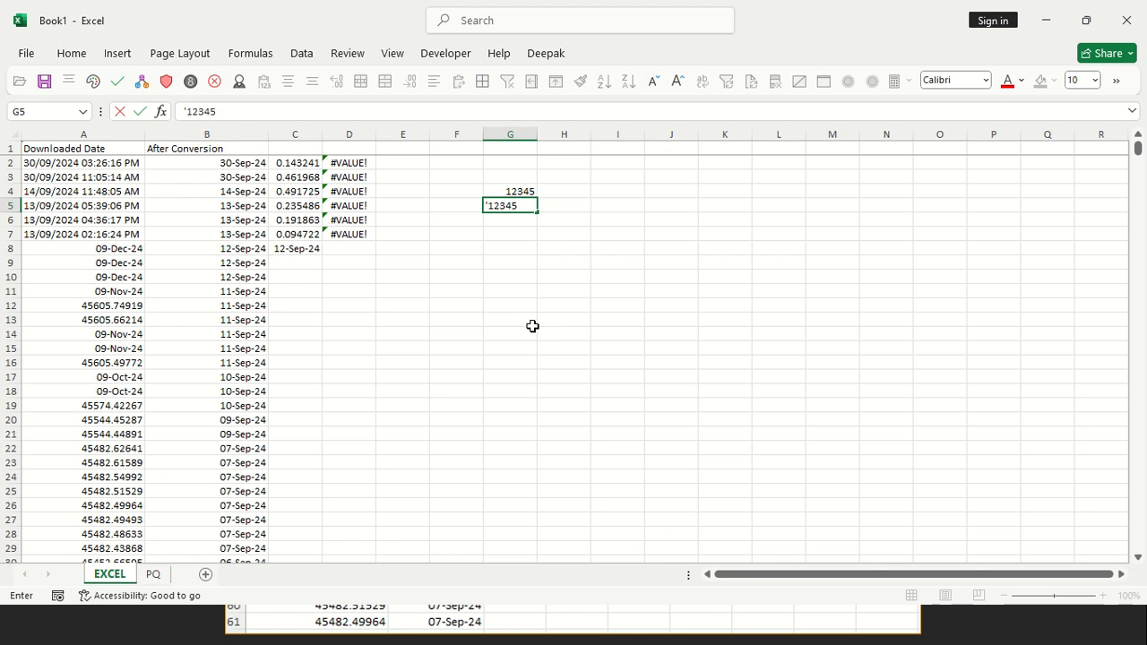
{"action": "key", "text": "Return"}
{"action": "key", "text": "Up"}
{"action": "key", "text": "Up"}
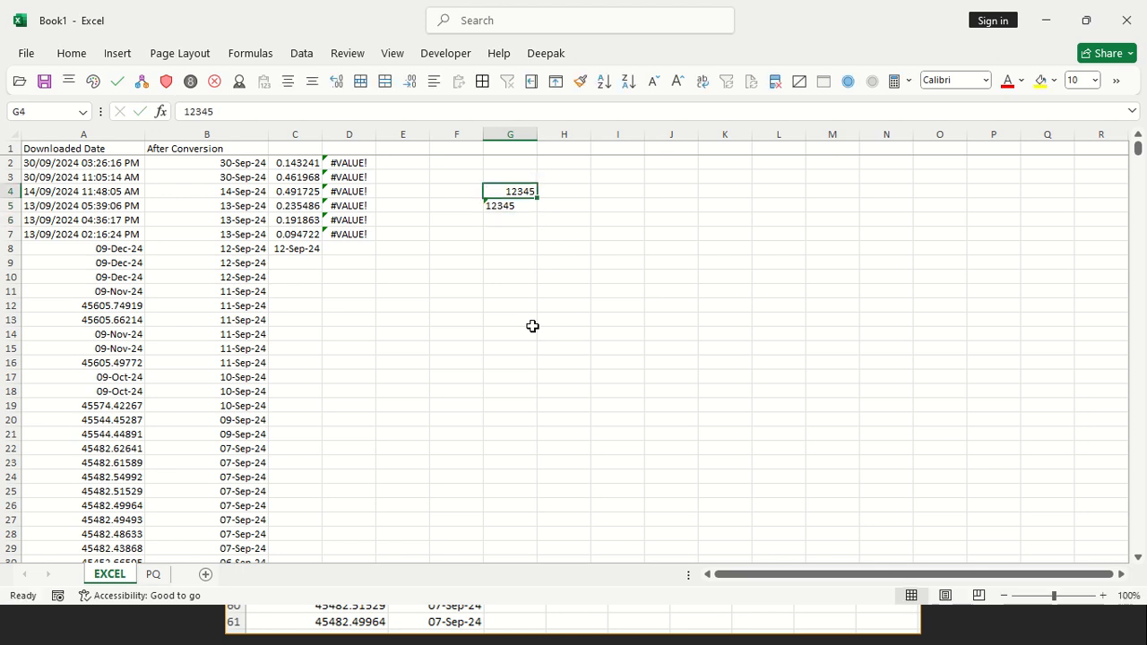
Compare how the numeric sample in G4 and the text sample in G5 align, and clear both cells
{"action": "key", "text": "Up"}
{"action": "key", "text": "shift+Down"}
{"action": "key", "text": "shift+Down"}
{"action": "key", "text": "shift+Down"}
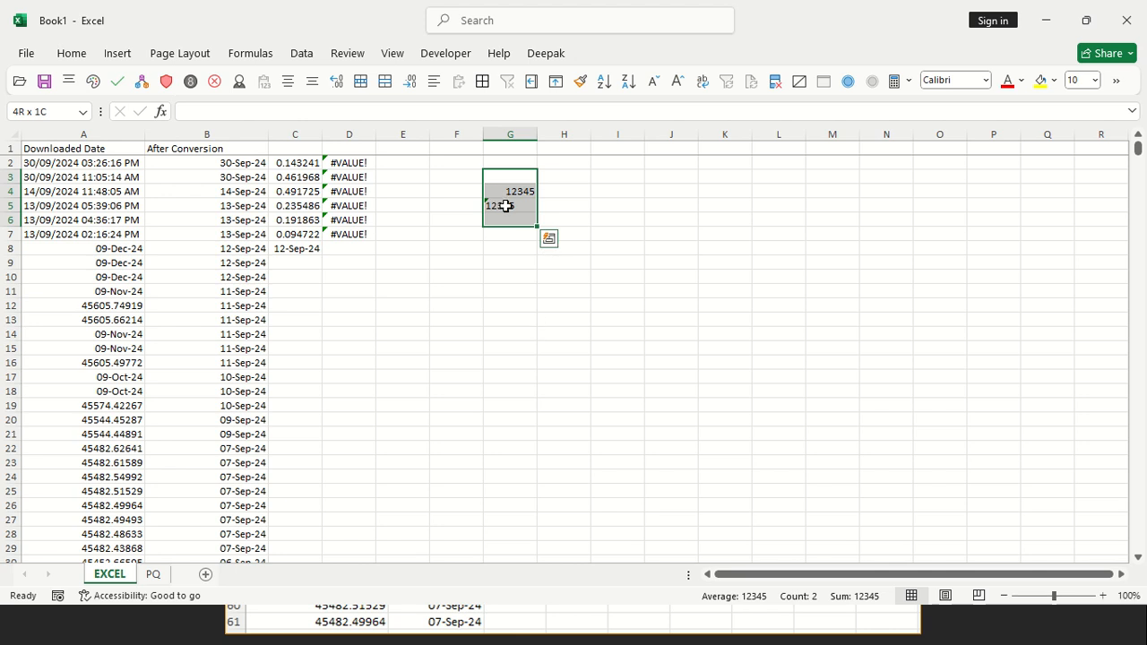
{"action": "left_click", "coordinate": [505, 206]}
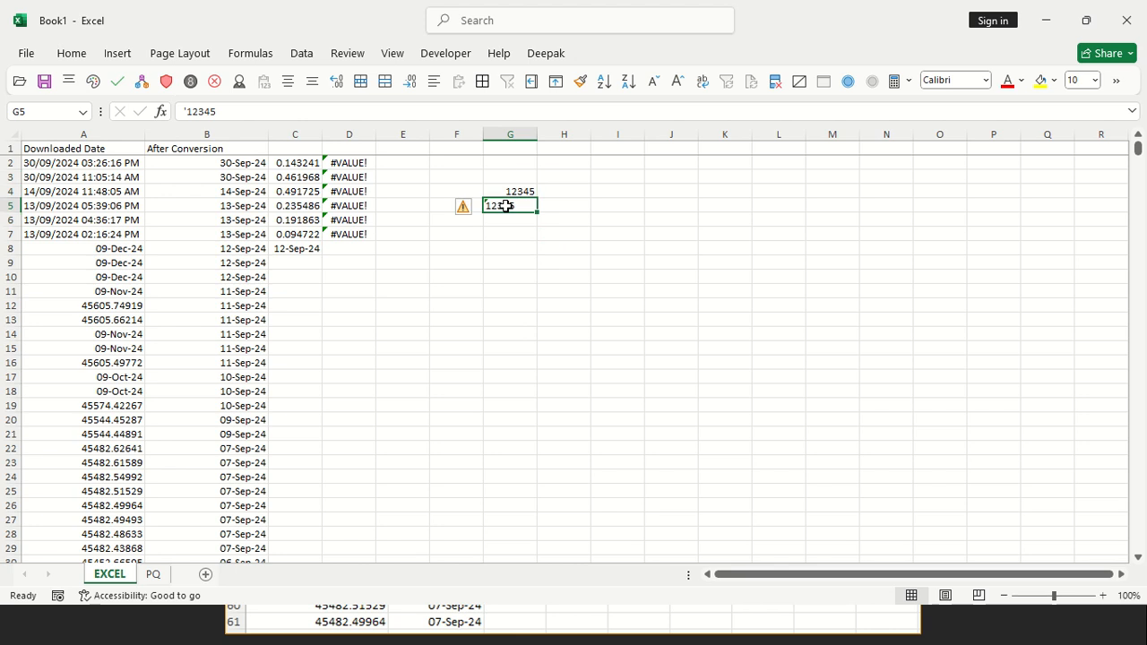
{"action": "key", "text": "Up"}
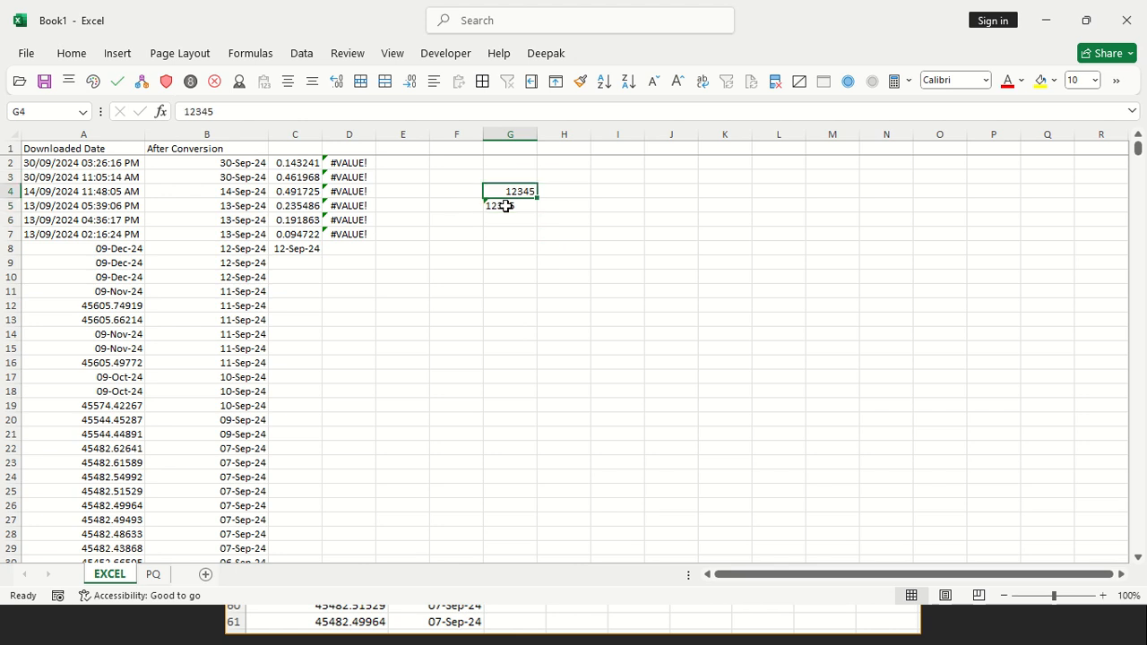
{"action": "left_click", "coordinate": [506, 206], "text": "shift"}
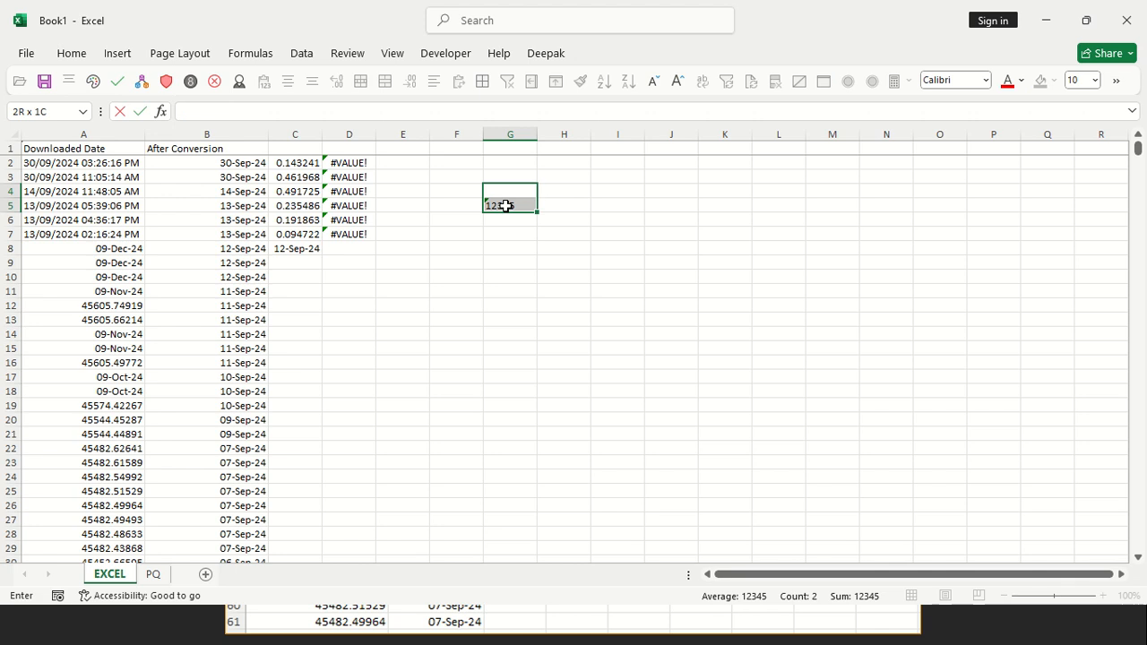
{"action": "key", "text": "Delete"}
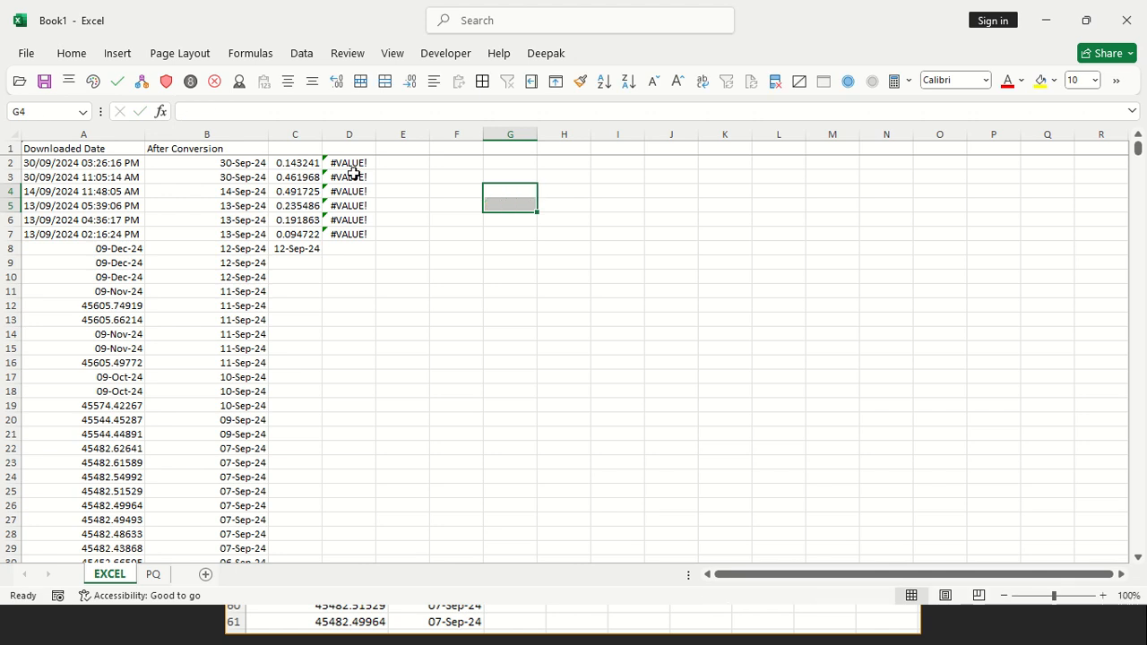
Remove *1 from both the TEXTSPLIT and DATE parts of the B2 formula and fill it down column B to row 920
{"action": "left_click", "coordinate": [217, 165]}
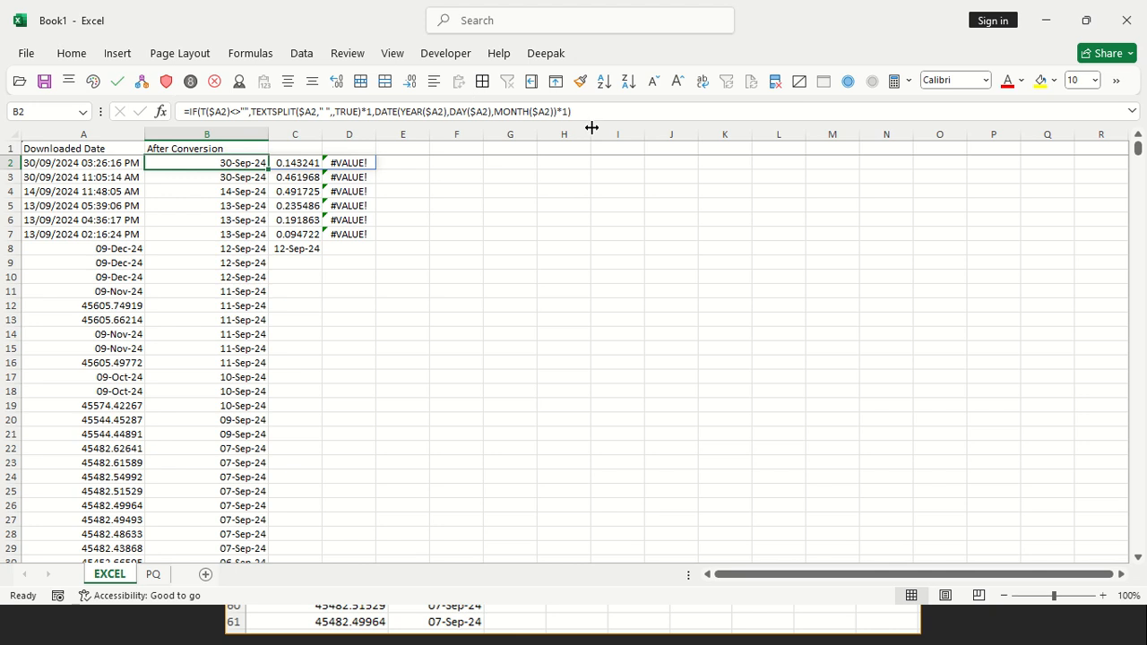
{"action": "left_click", "coordinate": [374, 115]}
{"action": "key", "text": "BackSpace"}
{"action": "key", "text": "BackSpace"}
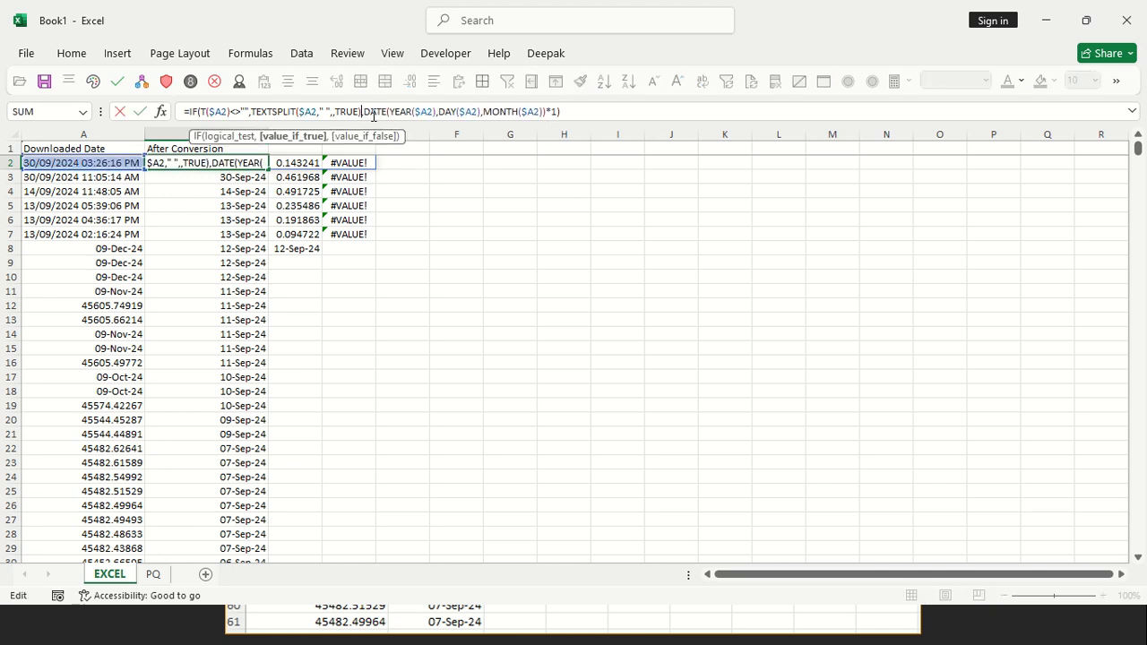
{"action": "left_click", "coordinate": [558, 113]}
{"action": "key", "text": "ctrl+Return"}
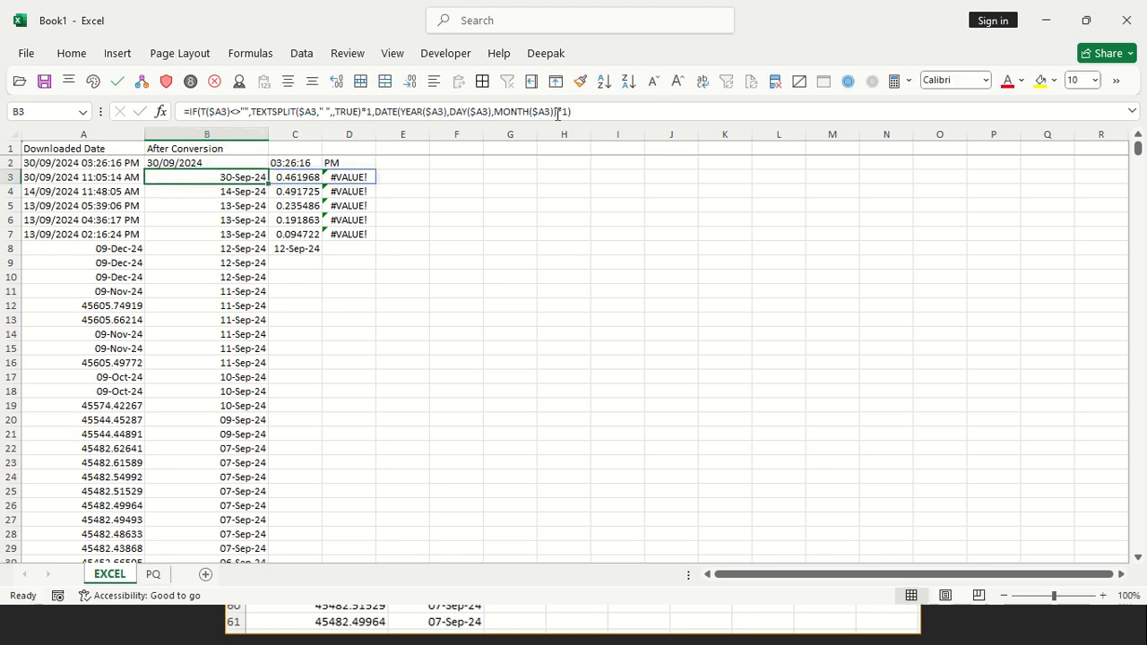
{"action": "key", "text": "ctrl+shift+Down"}
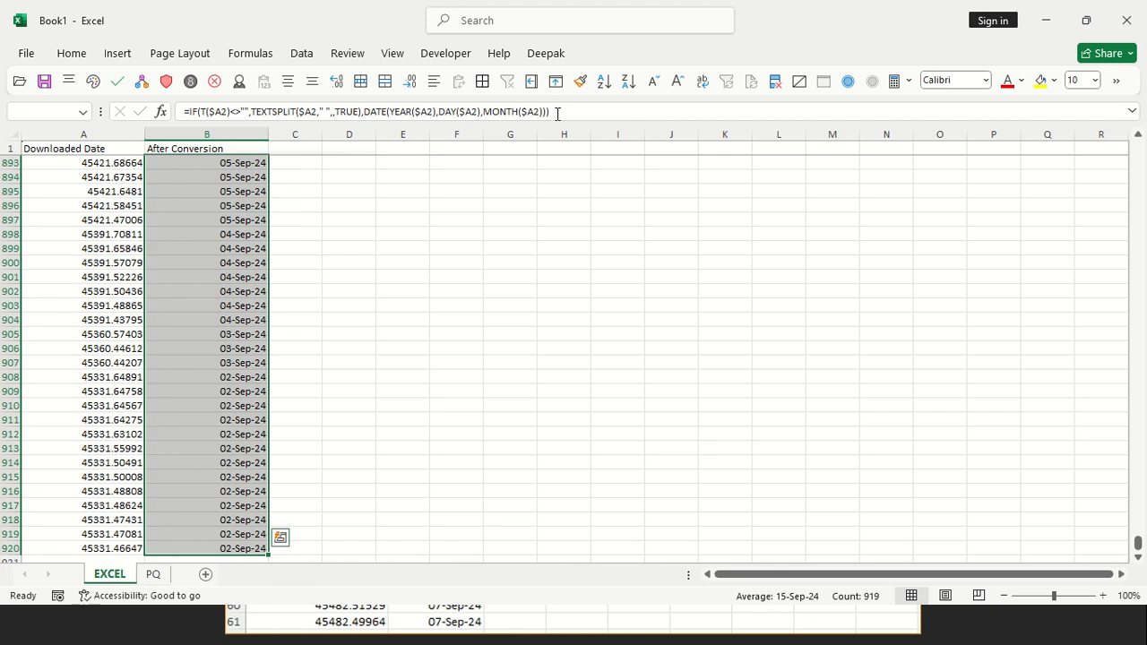
{"action": "key", "text": "ctrl+shift+Up"}
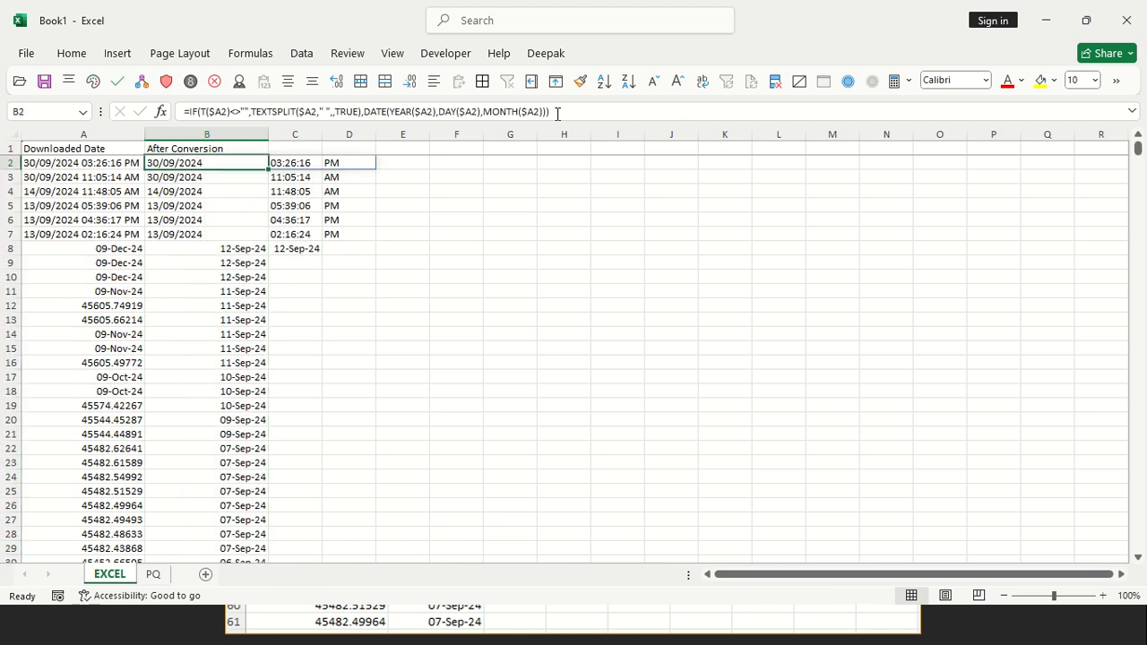
Examine the split results and formulas in B2:B7 for the text dates
{"action": "key", "text": "shift+Down"}
{"action": "key", "text": "shift+Down"}
{"action": "key", "text": "shift+Down"}
{"action": "key", "text": "shift+Down"}
{"action": "key", "text": "shift+Down"}
{"action": "key", "text": "Down"}
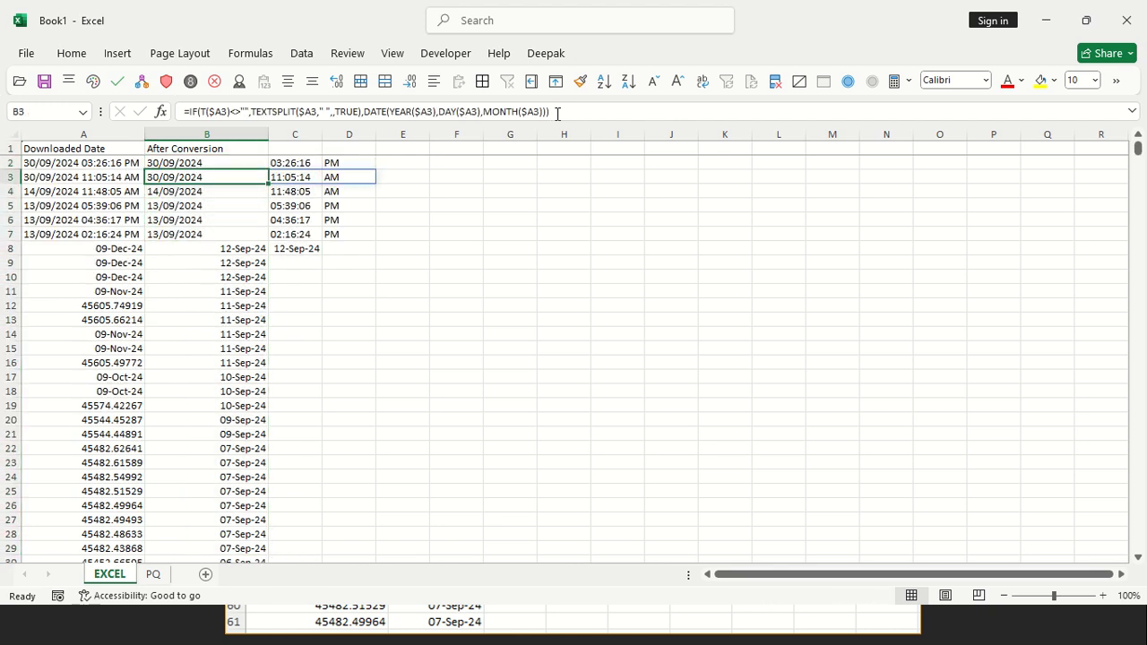
{"action": "key", "text": "Down"}
{"action": "key", "text": "Down"}
{"action": "key", "text": "Down"}
{"action": "key", "text": "Down"}
{"action": "key", "text": "Down"}
{"action": "key", "text": "shift+Down"}
{"action": "key", "text": "shift+Down"}
{"action": "key", "text": "Up"}
{"action": "key", "text": "Up"}
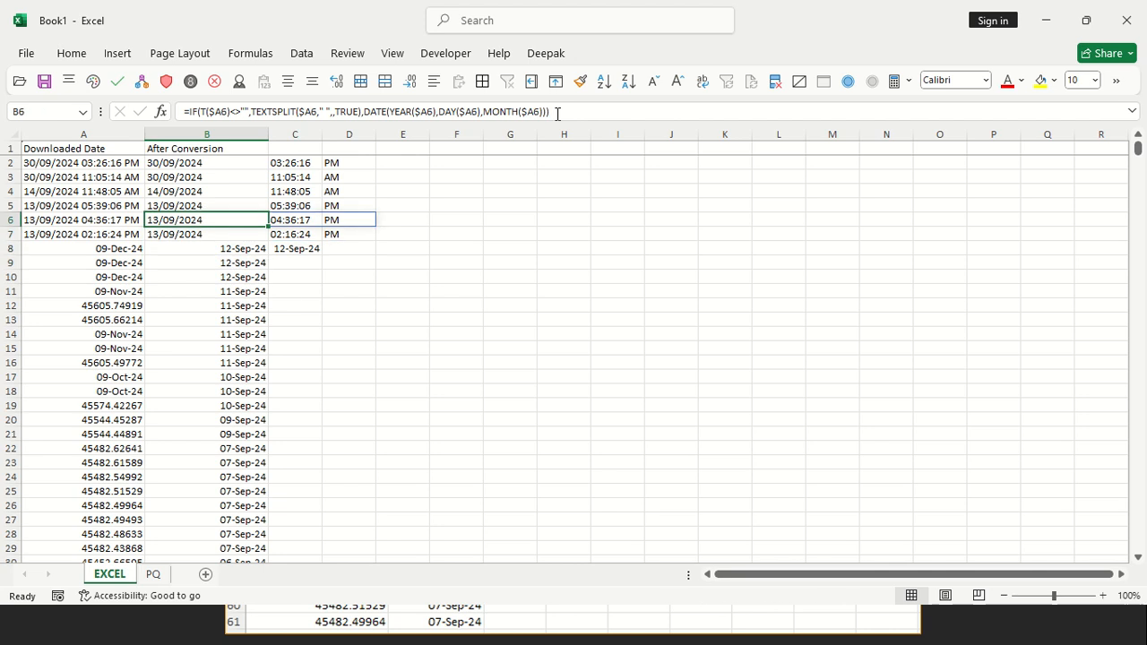
{"action": "key", "text": "Up"}
{"action": "key", "text": "Up"}
{"action": "key", "text": "Up"}
{"action": "key", "text": "Up"}
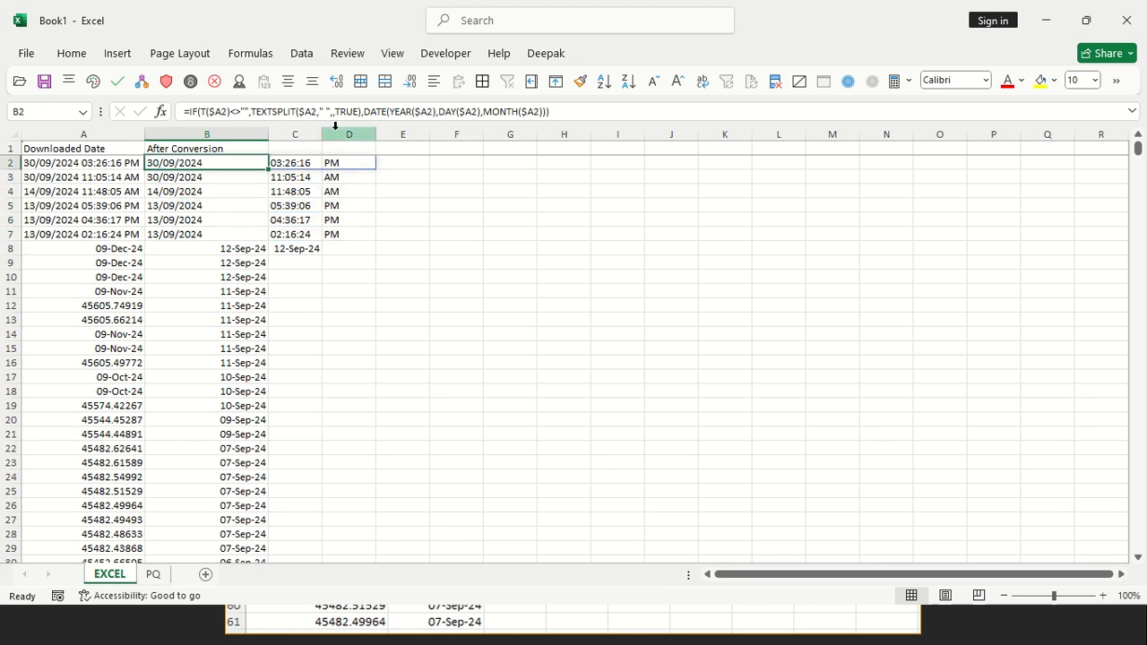
Append *1 to both the TEXTSPLIT and DATE parts of the B2 formula and fill it down column B
{"action": "left_click", "coordinate": [364, 114]}
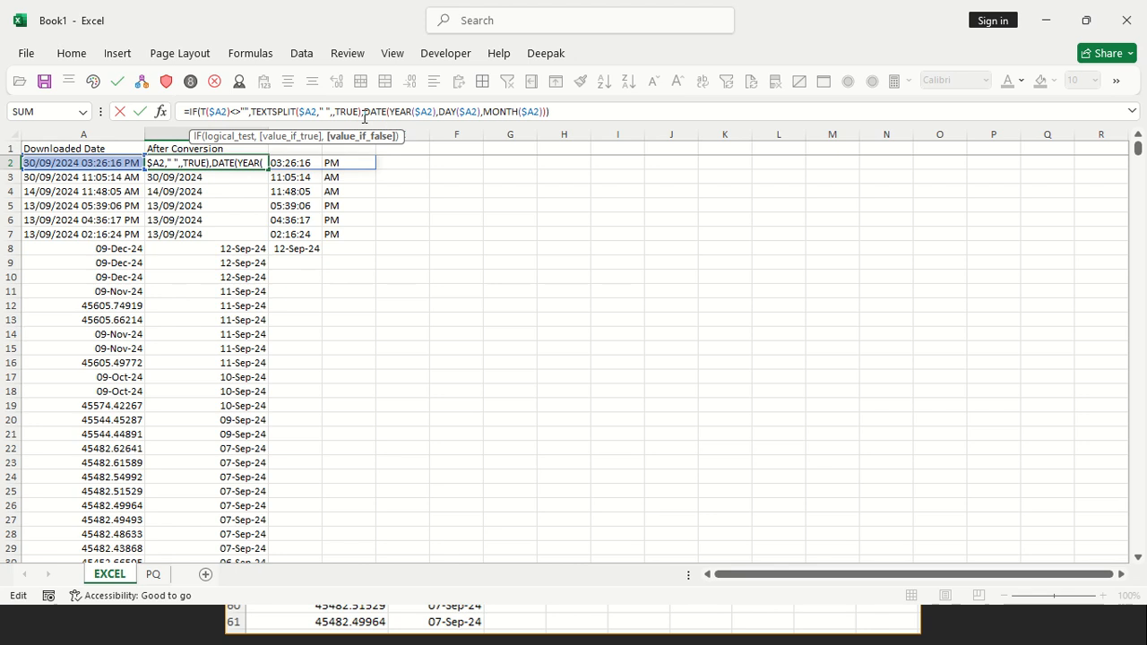
{"action": "type", "text": "*1"}
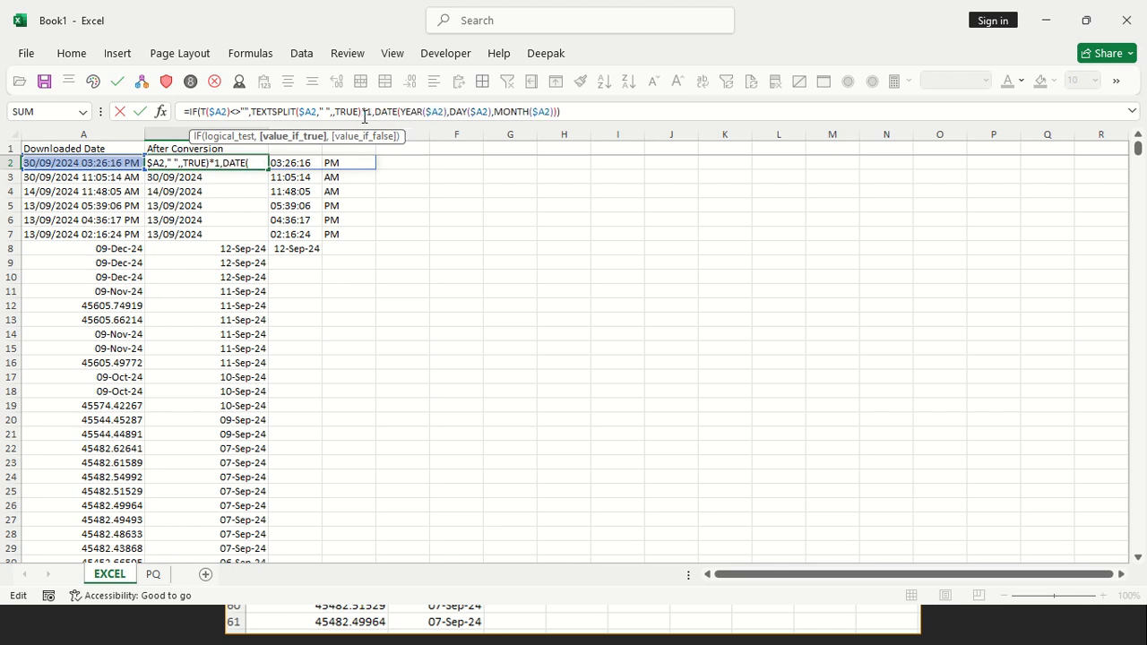
{"action": "type", "text": ","}
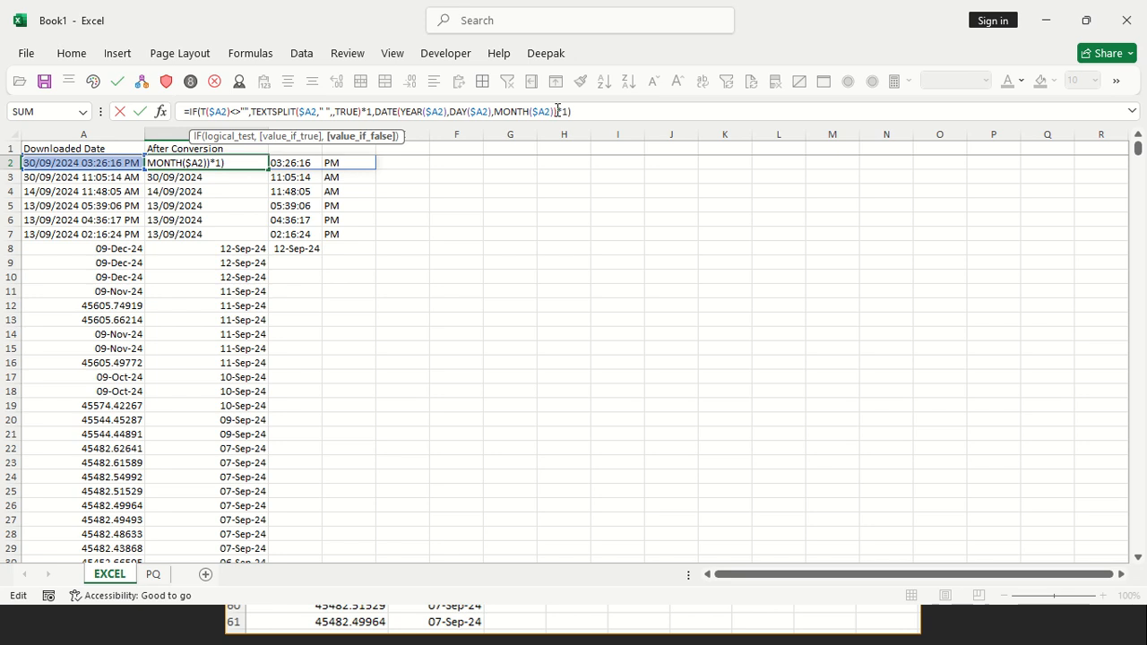
{"action": "key", "text": "Return"}
{"action": "key", "text": "Up"}
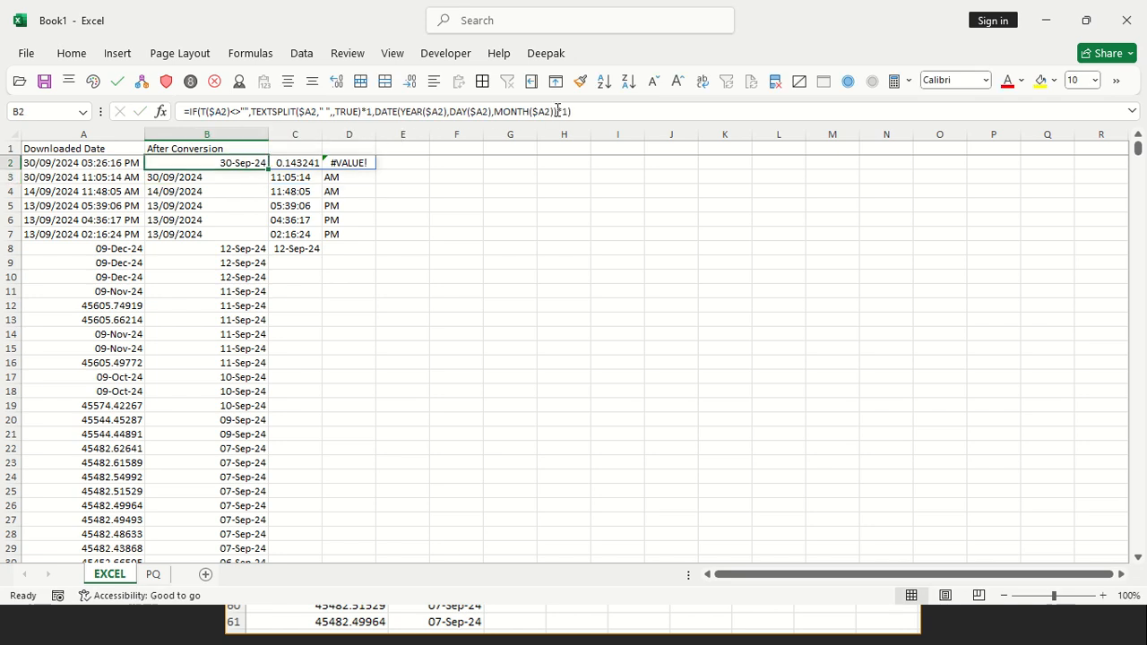
{"action": "key", "text": "ctrl+shift+Down"}
{"action": "key", "text": "Up"}
{"action": "key", "text": "Down"}
{"action": "key", "text": "Down"}
{"action": "key", "text": "Down"}
{"action": "key", "text": "Down"}
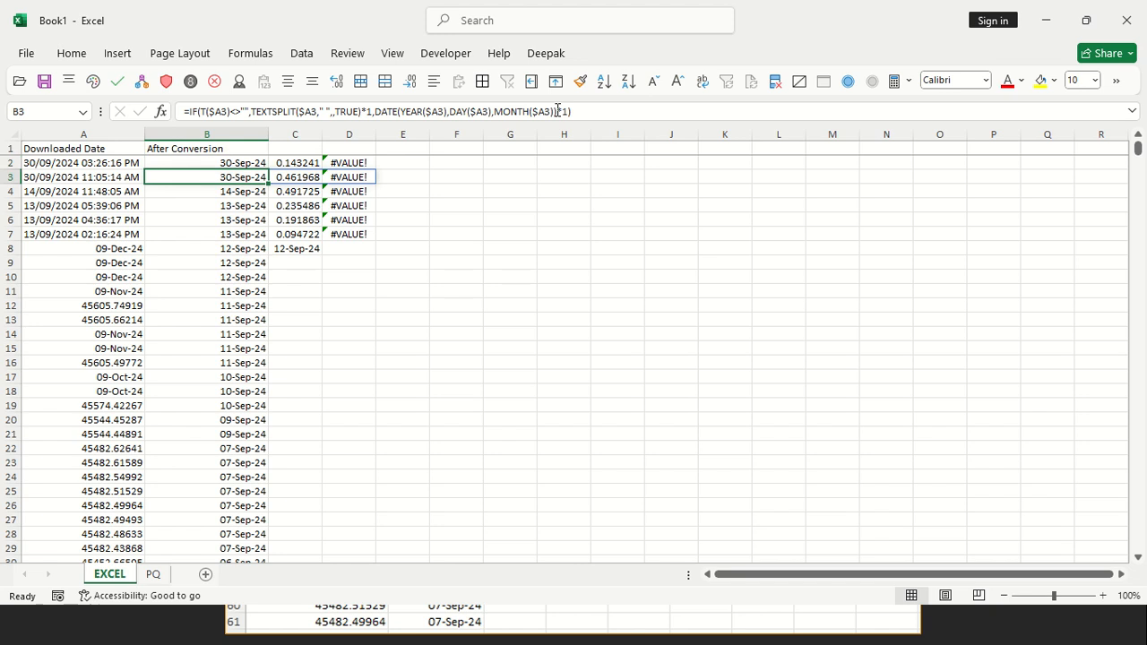
Enter 12345 as text in F5, preceded by an apostrophe
{"action": "left_click", "coordinate": [481, 206]}
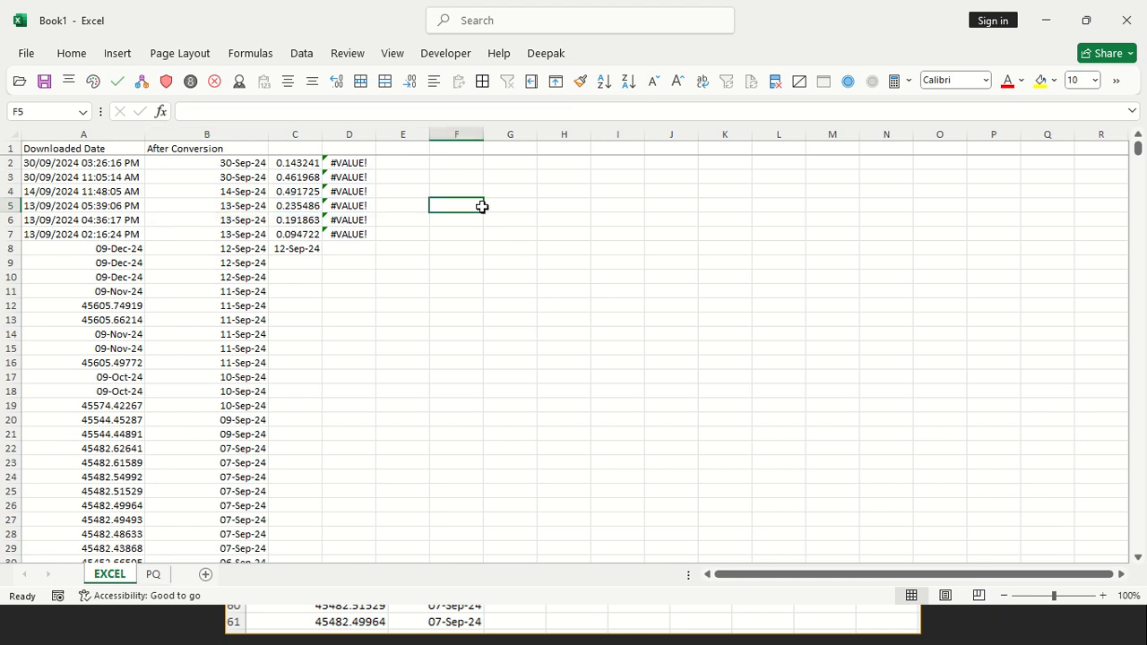
{"action": "type", "text": "'"}
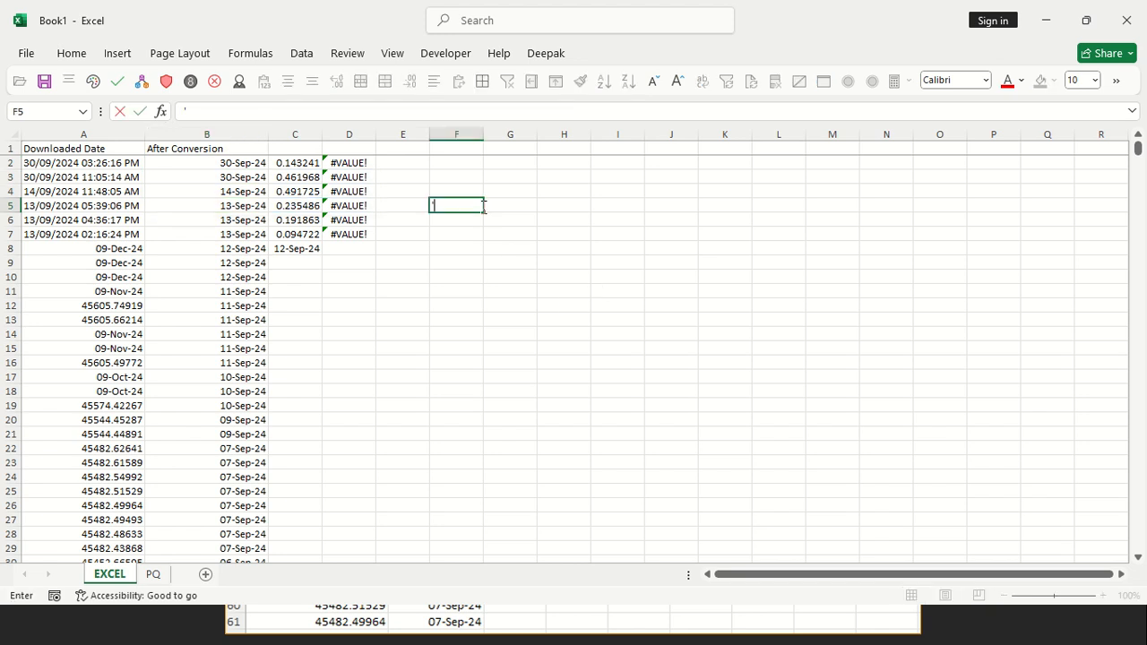
{"action": "type", "text": "12345"}
{"action": "key", "text": "Return"}
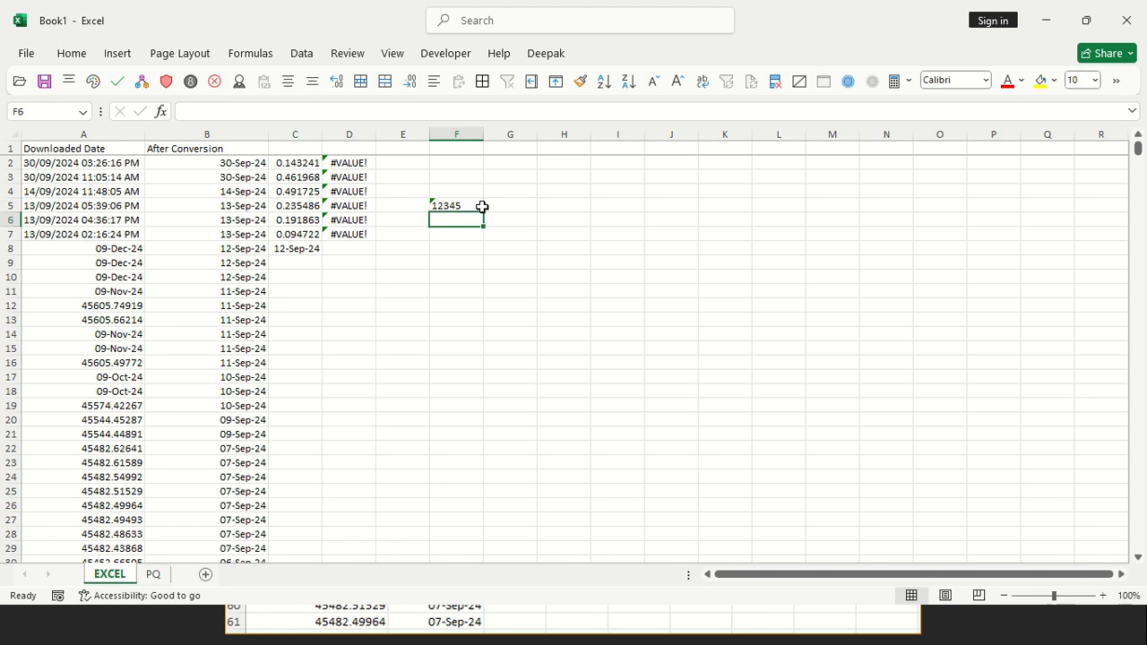
Multiply the text sample by one in F6 with =F5*1, and clear F5:F6
{"action": "type", "text": "="}
{"action": "left_click", "coordinate": [481, 206]}
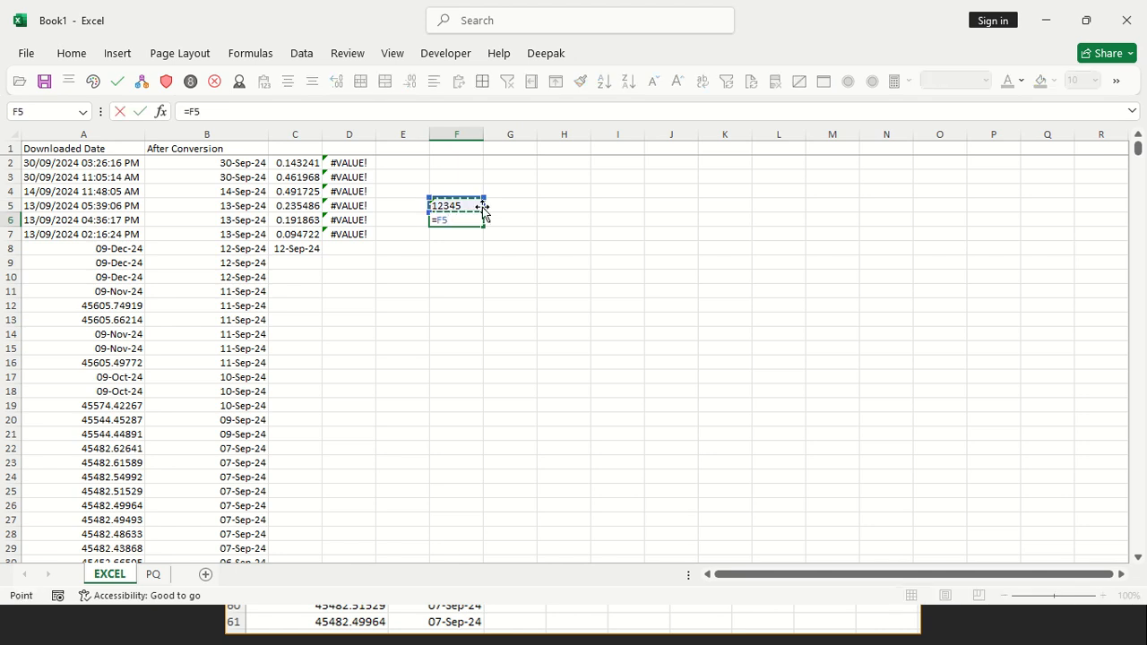
{"action": "type", "text": "*1"}
{"action": "key", "text": "Return"}
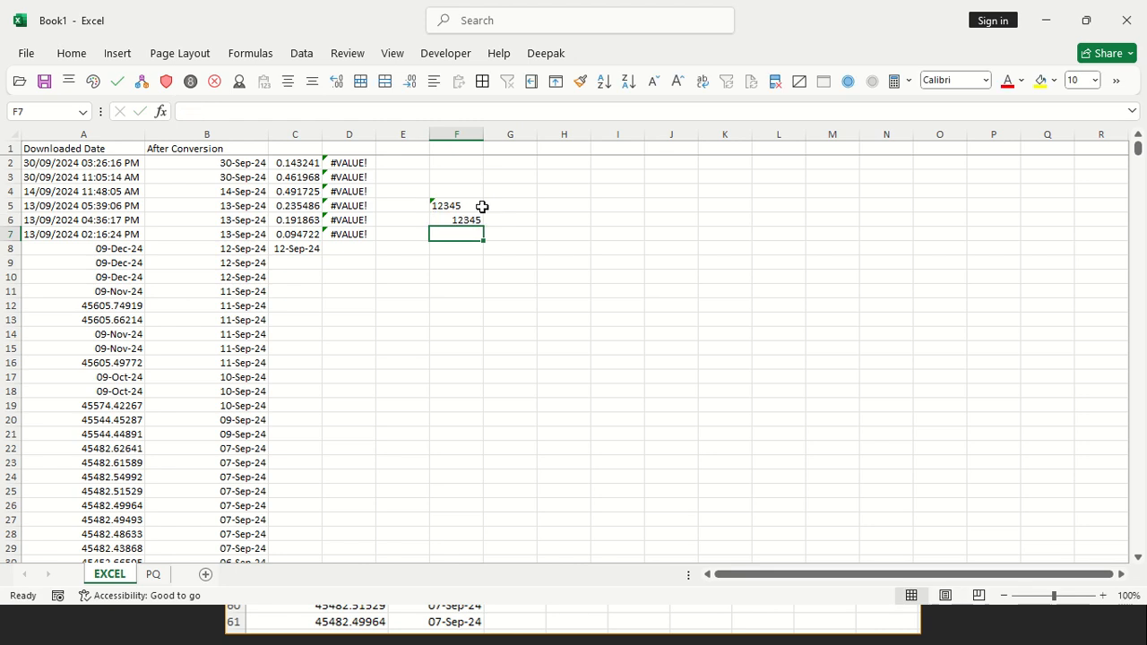
{"action": "left_click", "coordinate": [453, 218]}
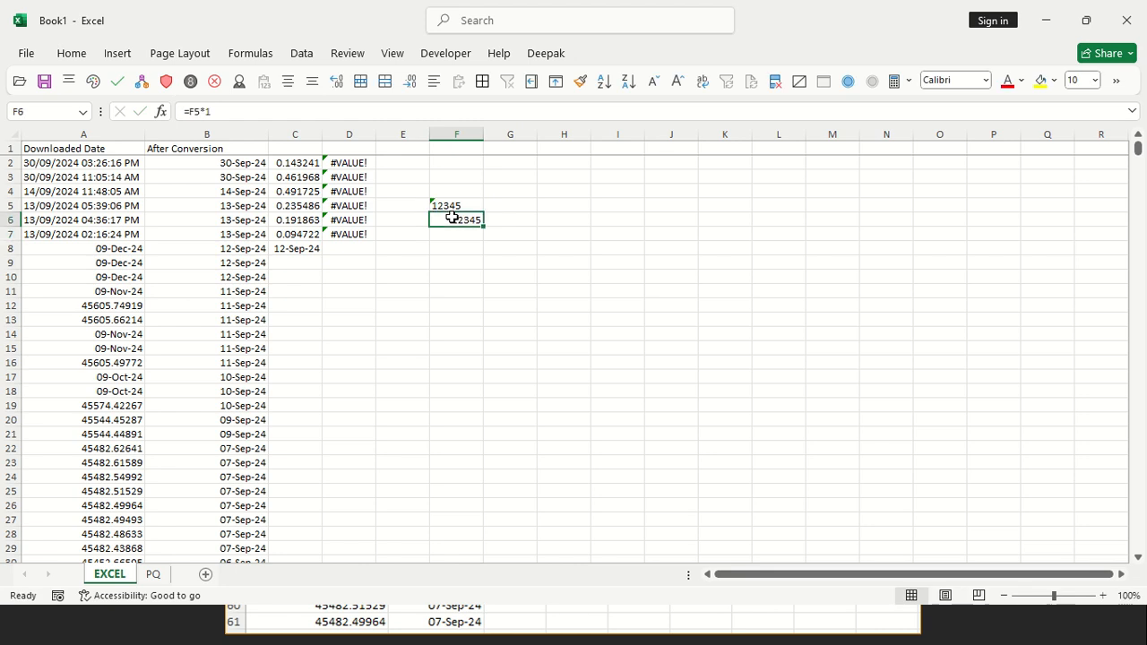
{"action": "key", "text": "shift+Up"}
{"action": "key", "text": "Delete"}
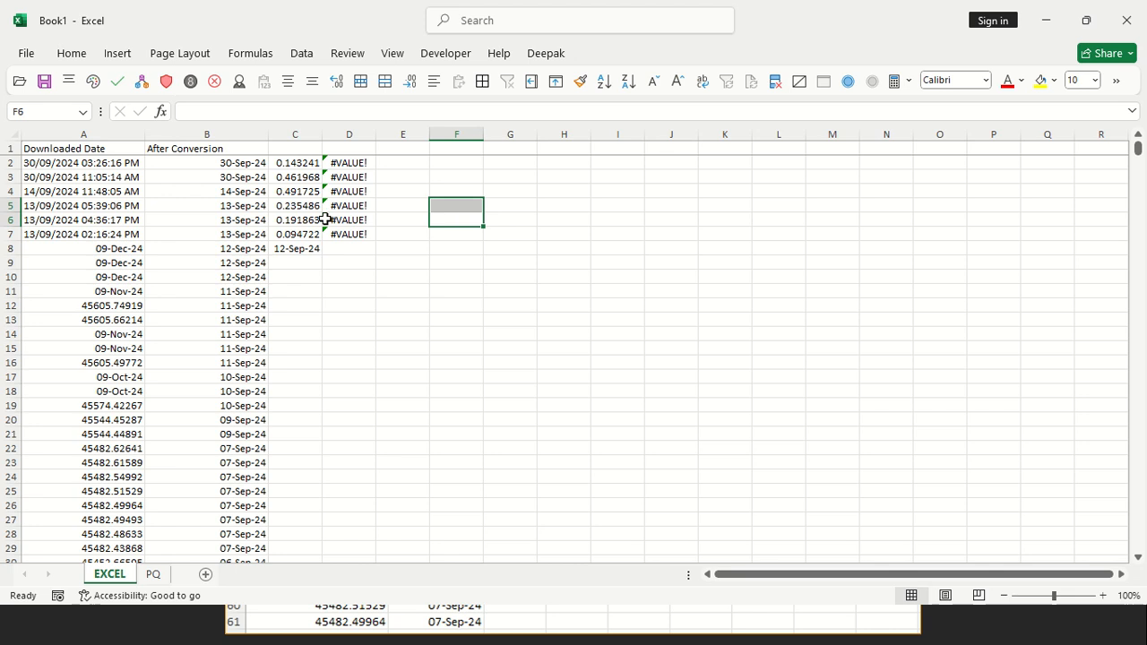
Format the serial numbers in A908:A920 as day-month-year dates
{"action": "left_click", "coordinate": [235, 160]}
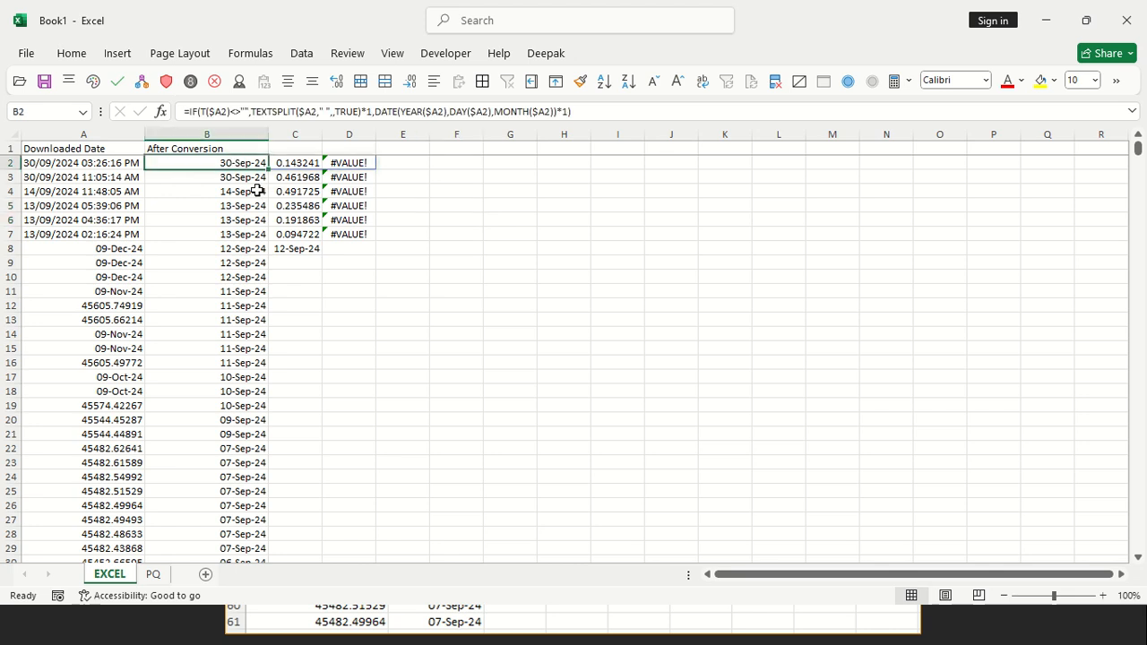
{"action": "left_click", "coordinate": [231, 291]}
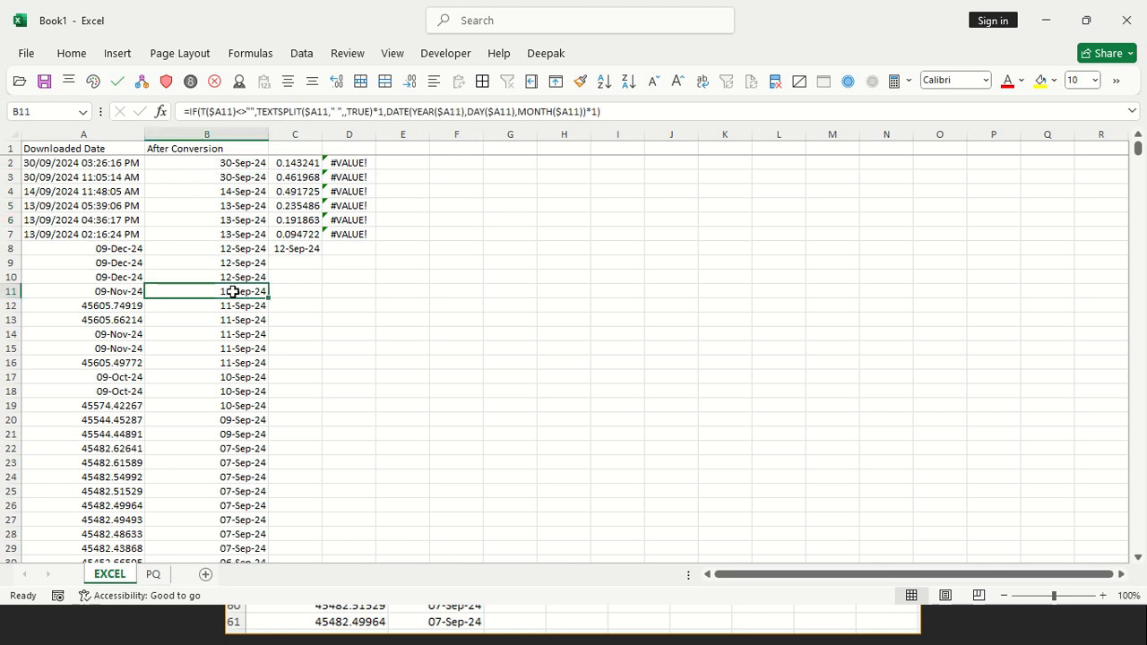
{"action": "key", "text": "ctrl+Down"}
{"action": "key", "text": "Down"}
{"action": "key", "text": "Up"}
{"action": "key", "text": "Left"}
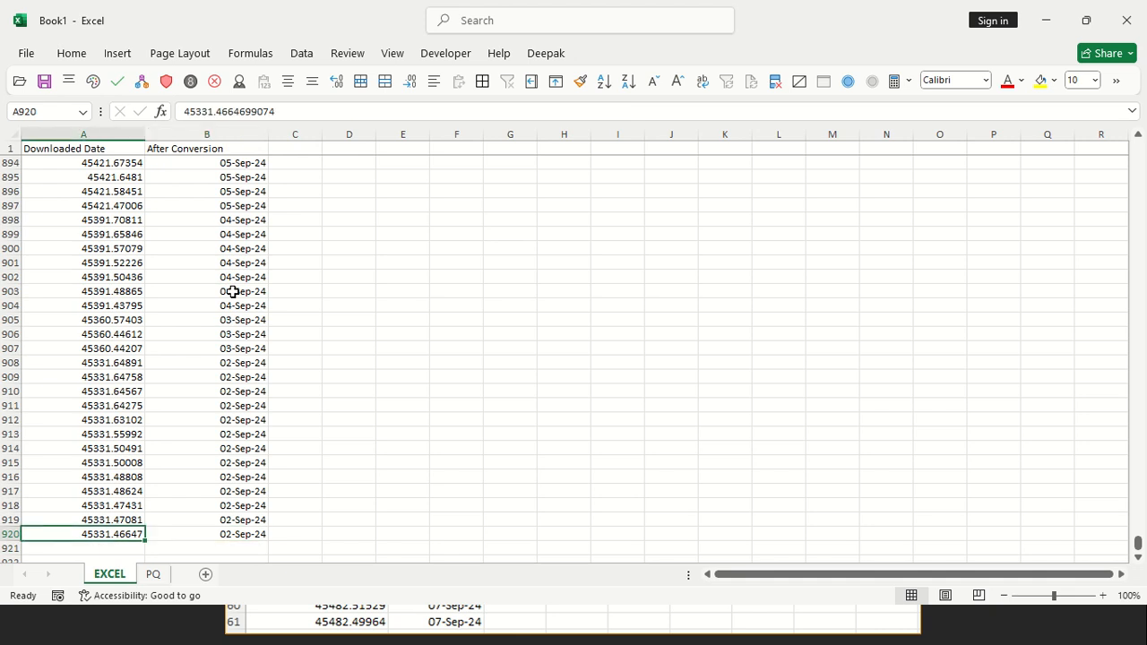
{"action": "key", "text": "shift+Up"}
{"action": "key", "text": "shift+Up"}
{"action": "key", "text": "shift+Up"}
{"action": "key", "text": "shift+Up"}
{"action": "key", "text": "shift+Up"}
{"action": "key", "text": "shift+Up"}
{"action": "key", "text": "shift+Up"}
{"action": "key", "text": "shift+Up"}
{"action": "key", "text": "shift+Up"}
{"action": "key", "text": "shift+Up"}
{"action": "key", "text": "shift+Up"}
{"action": "key", "text": "shift+Up"}
{"action": "key", "text": "ctrl+shift+3"}
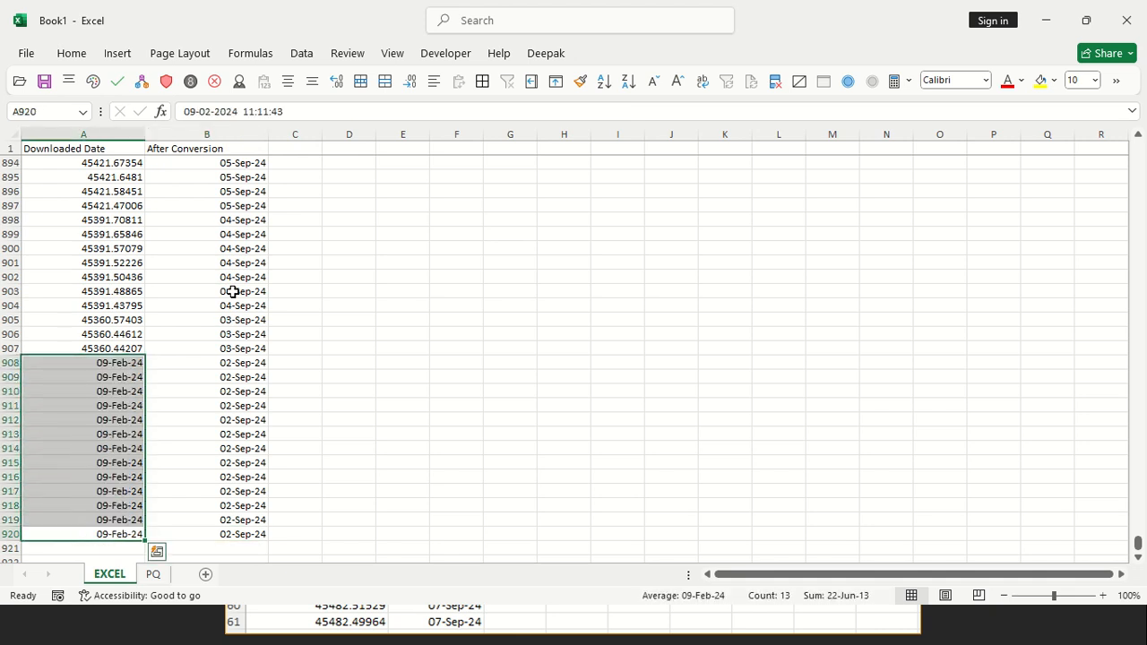
Compare the downloaded and converted dates in the last rows of columns A and B, checking the column B formulas
{"action": "key", "text": "Right"}
{"action": "key", "text": "Left"}
{"action": "key", "text": "Right"}
{"action": "key", "text": "Right"}
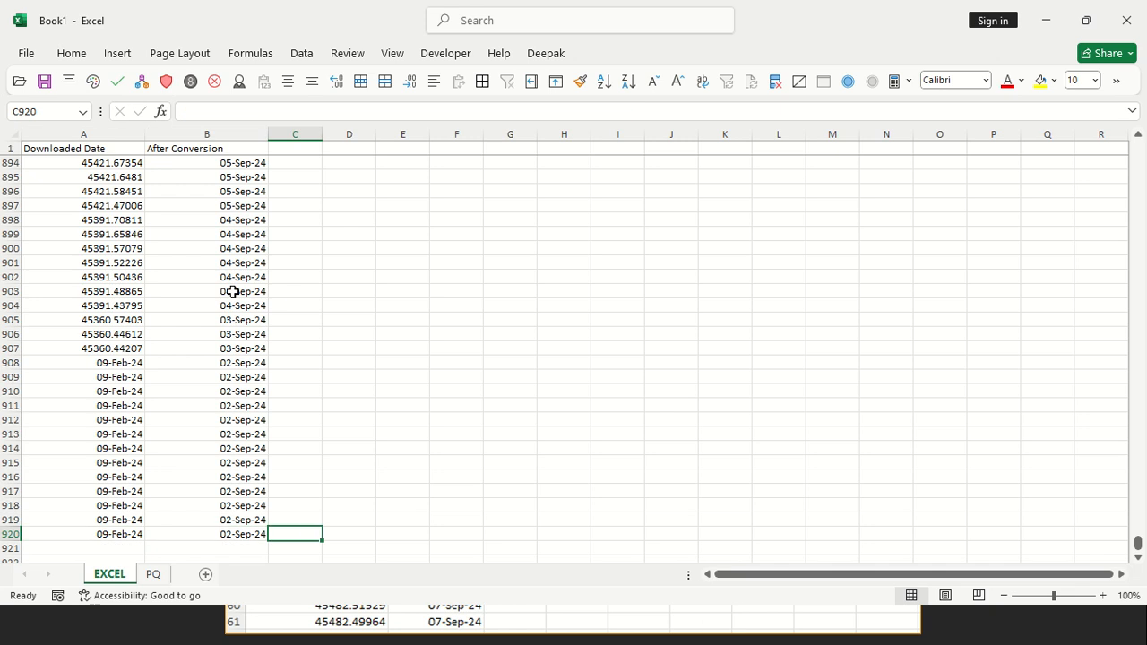
{"action": "key", "text": "Left"}
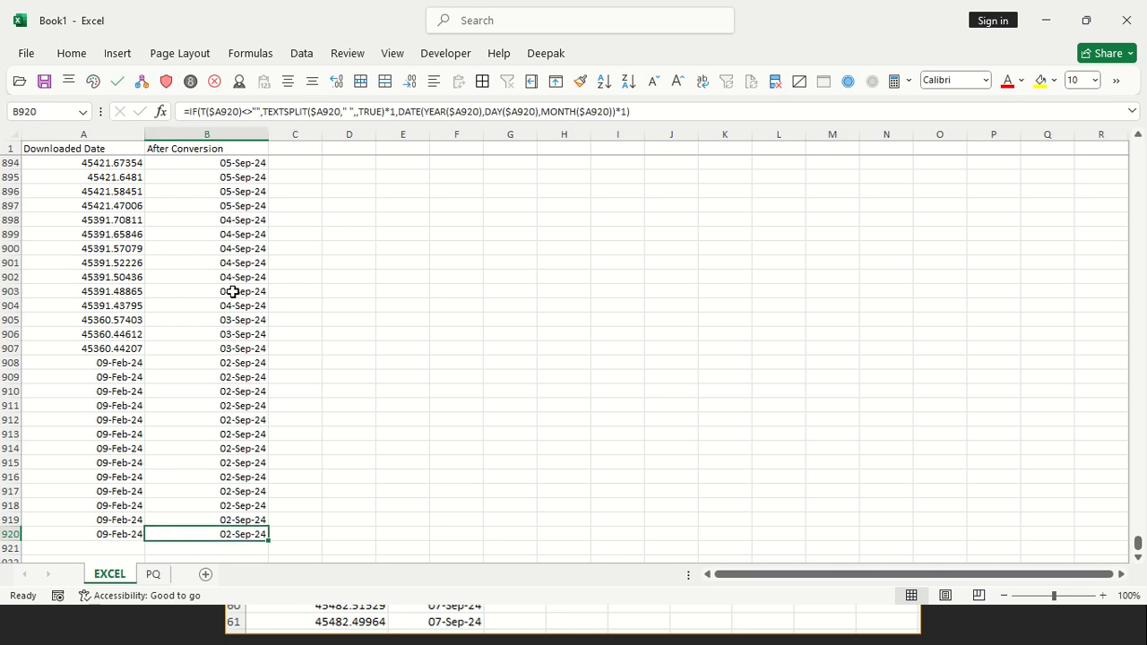
{"action": "key", "text": "Up"}
{"action": "key", "text": "Up"}
{"action": "key", "text": "Up"}
{"action": "key", "text": "Up"}
{"action": "key", "text": "Up"}
{"action": "key", "text": "Up"}
{"action": "key", "text": "Up"}
{"action": "key", "text": "Up"}
{"action": "key", "text": "Up"}
{"action": "key", "text": "Up"}
{"action": "key", "text": "Up"}
{"action": "key", "text": "Up"}
{"action": "key", "text": "Up"}
{"action": "key", "text": "Up"}
{"action": "key", "text": "Up"}
{"action": "key", "text": "Up"}
{"action": "key", "text": "Up"}
{"action": "key", "text": "Up"}
{"action": "key", "text": "Up"}
{"action": "key", "text": "Up"}
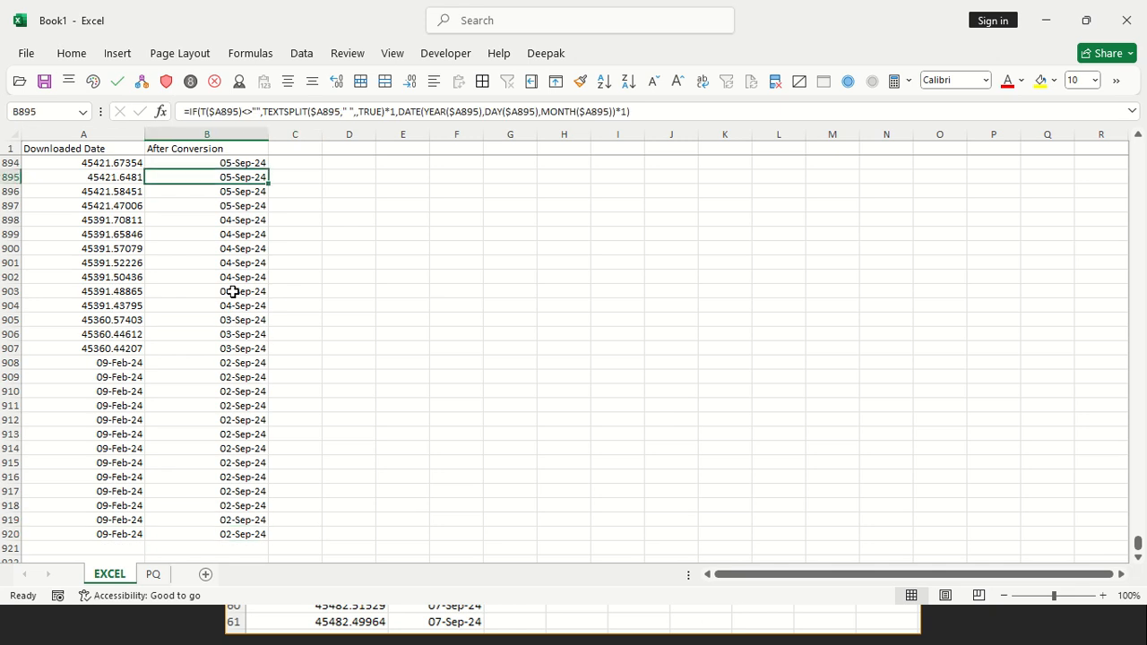
{"action": "key", "text": "ctrl+Up"}
{"action": "key", "text": "Down"}
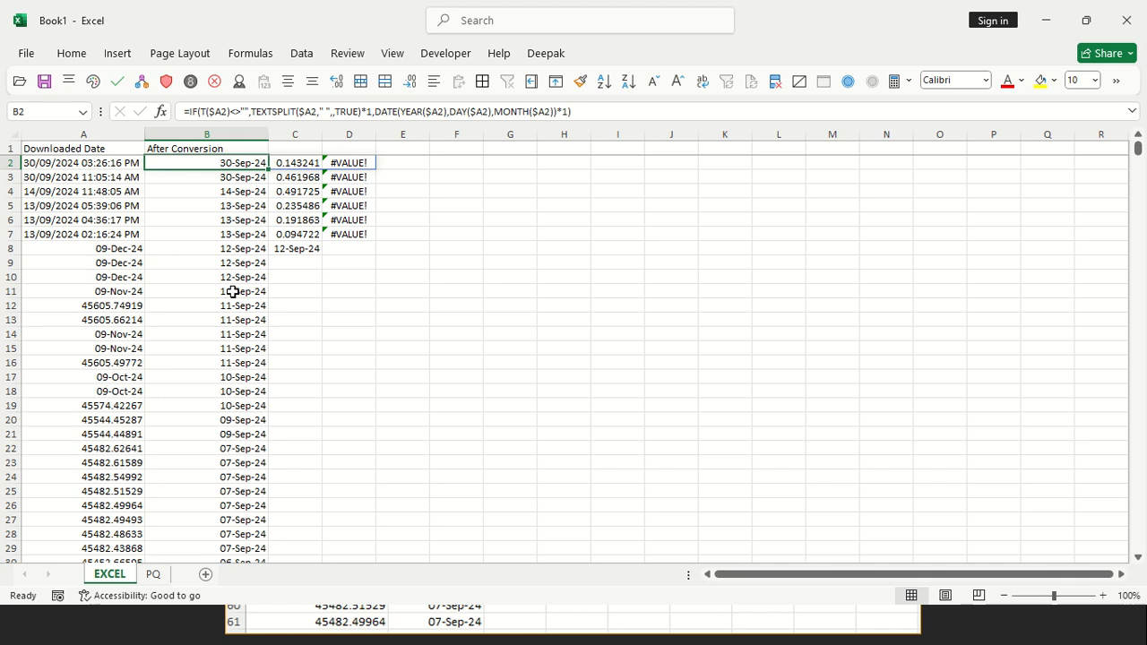
Examine the extra time and AM/PM values spilled into columns C and D by the B2 formula
{"action": "key", "text": "Right"}
{"action": "key", "text": "ctrl+shift+Down"}
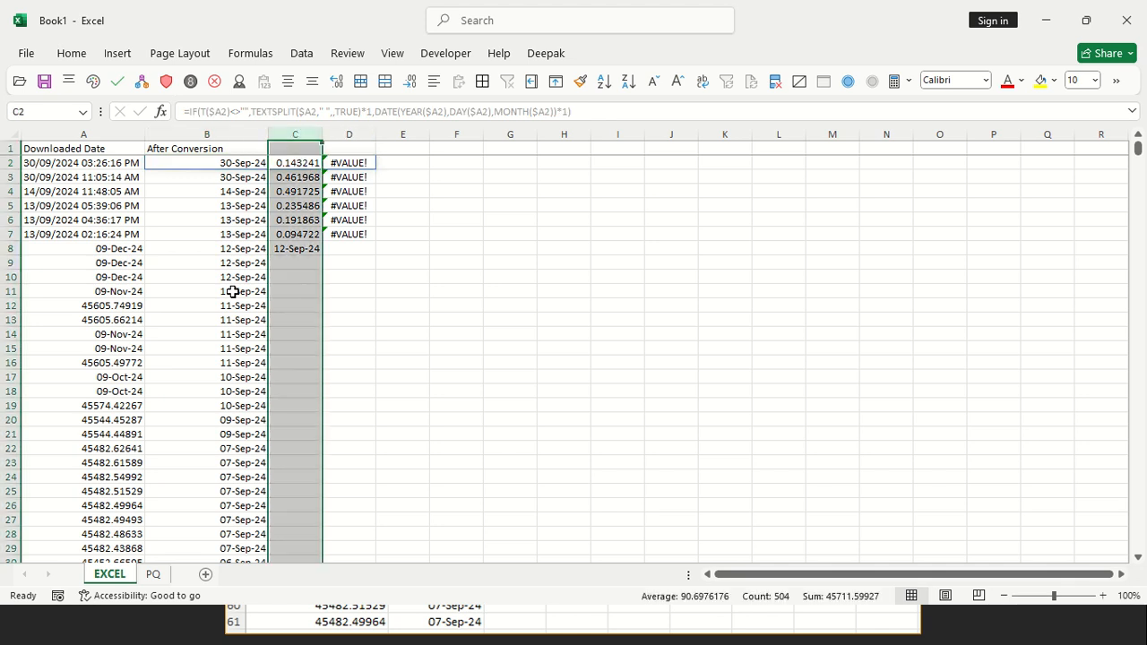
{"action": "key", "text": "shift+Right"}
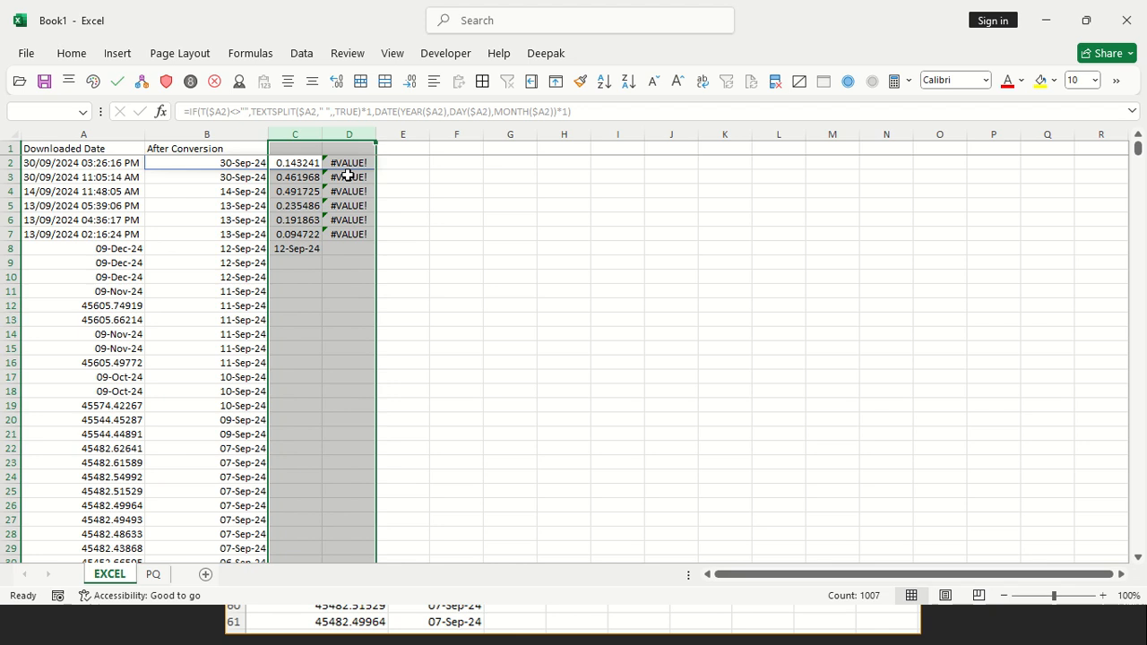
{"action": "left_click", "coordinate": [242, 163]}
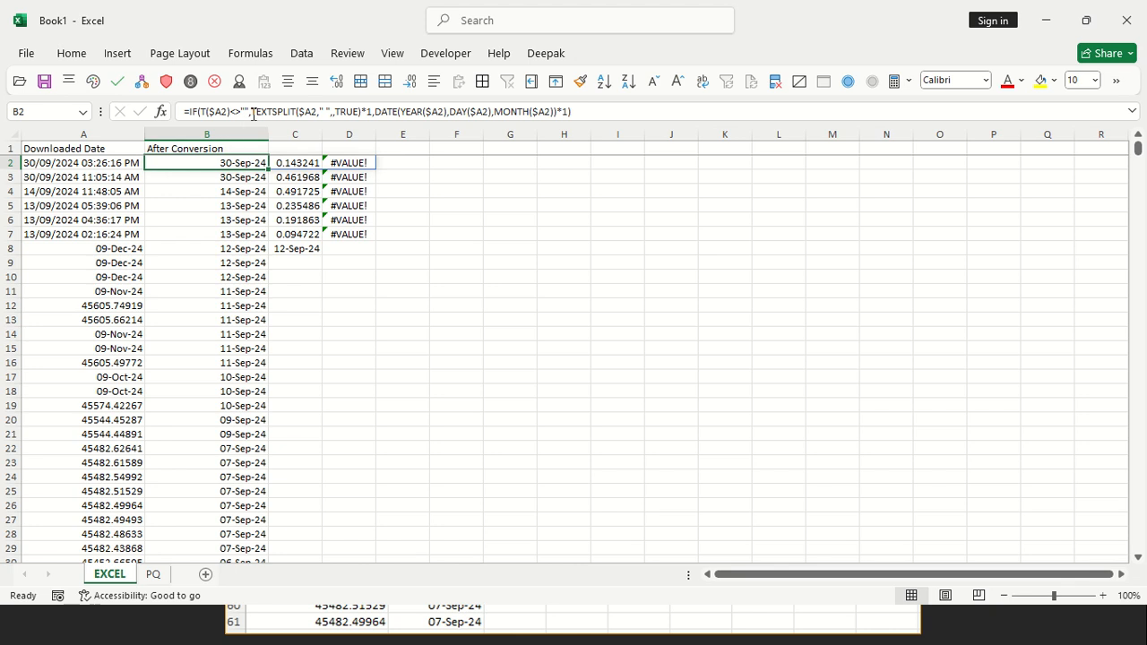
{"action": "left_click", "coordinate": [417, 162]}
{"action": "type", "text": "=IND"}
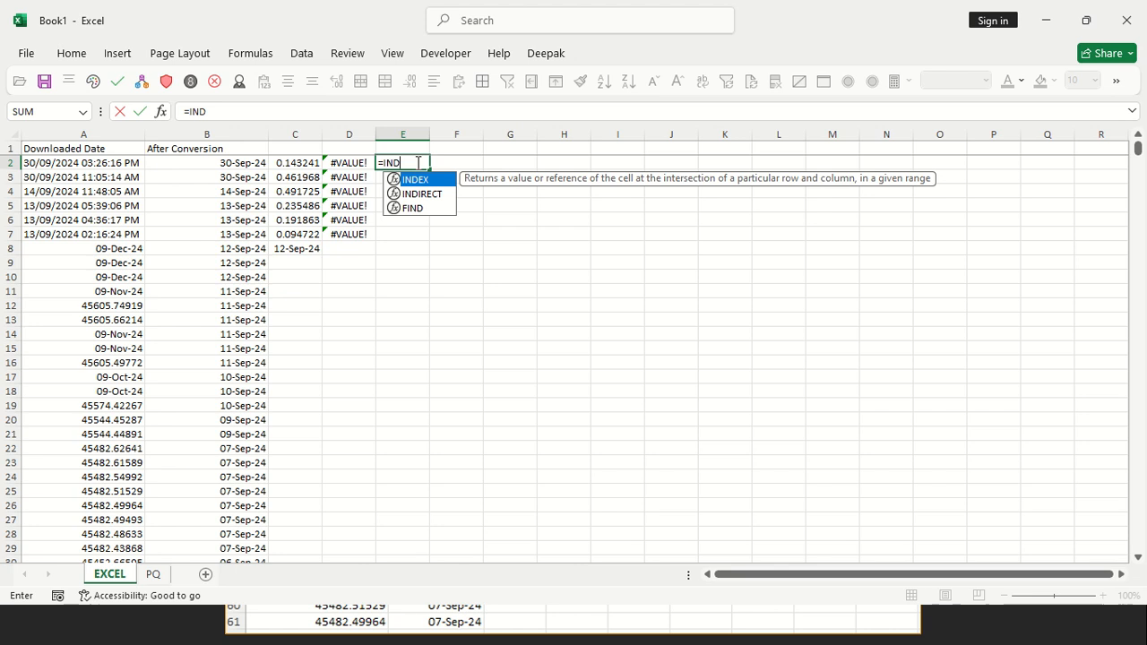
{"action": "key", "text": "Tab"}
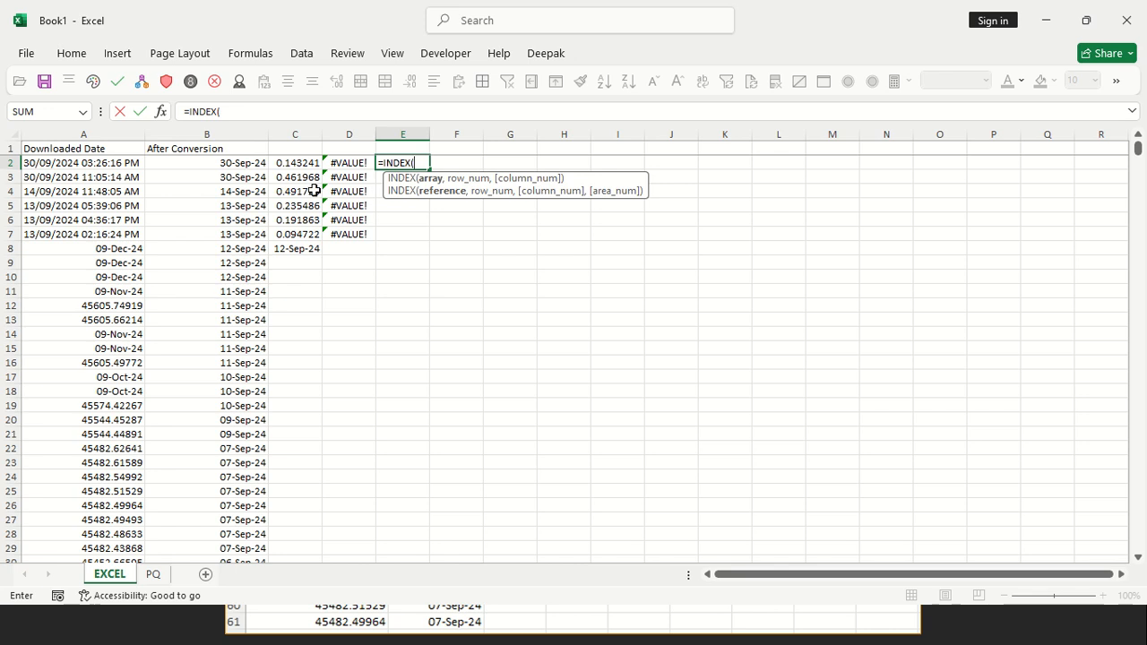
{"action": "key", "text": "Escape"}
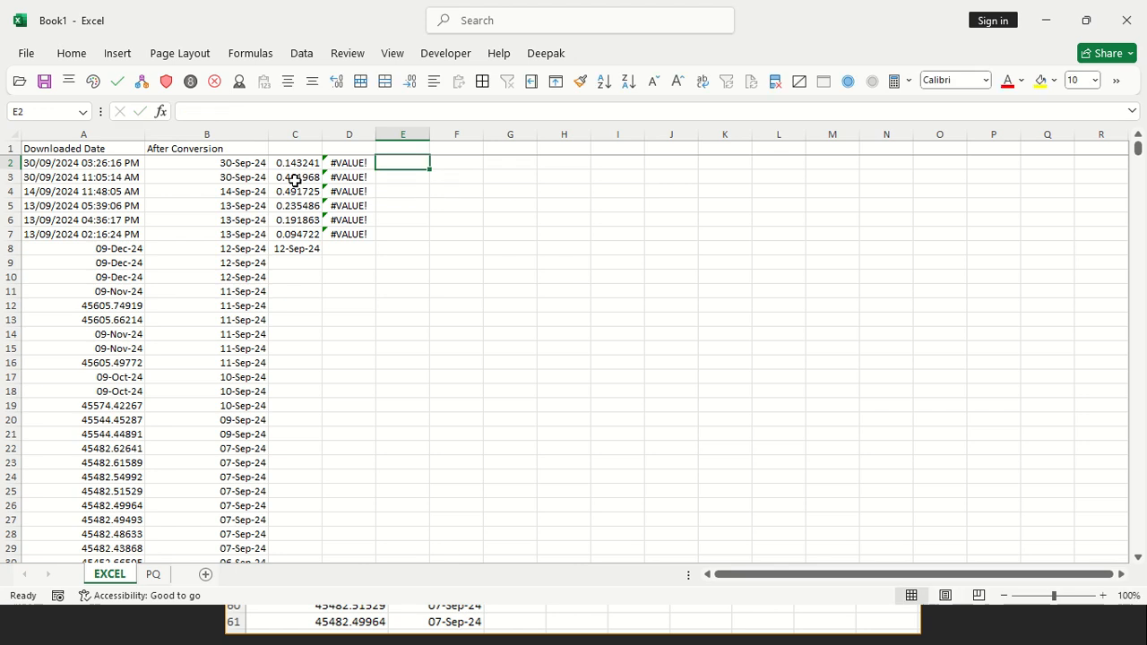
Wrap the IF expression in B2 in an INDEX function, using it as the array argument
{"action": "left_click", "coordinate": [239, 163]}
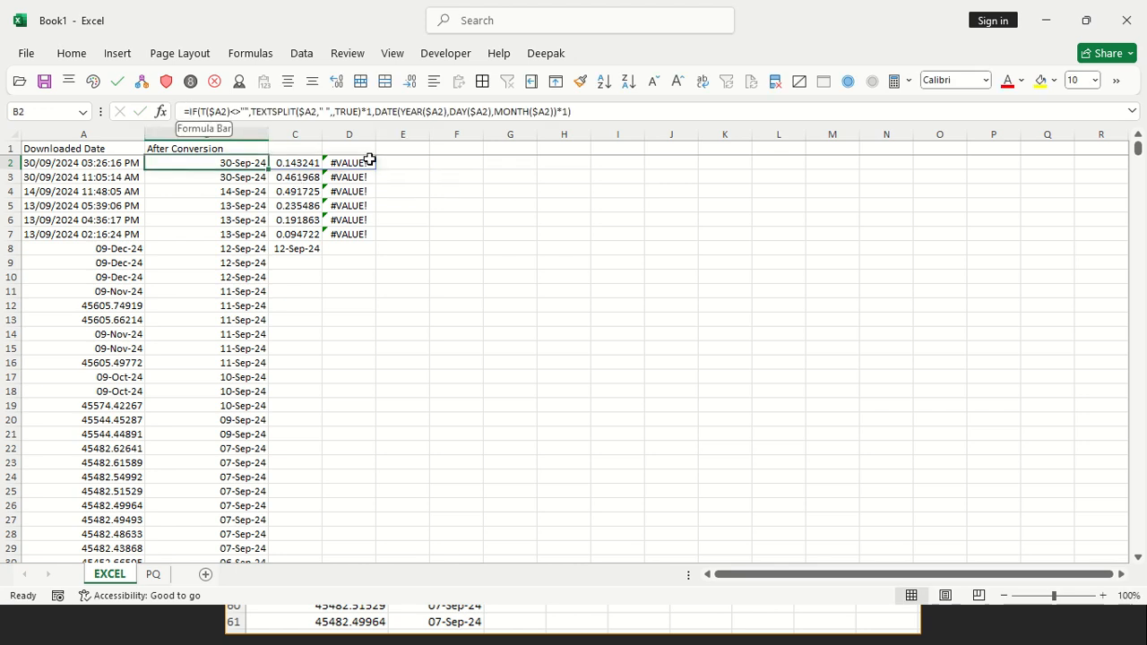
{"action": "left_click", "coordinate": [193, 114]}
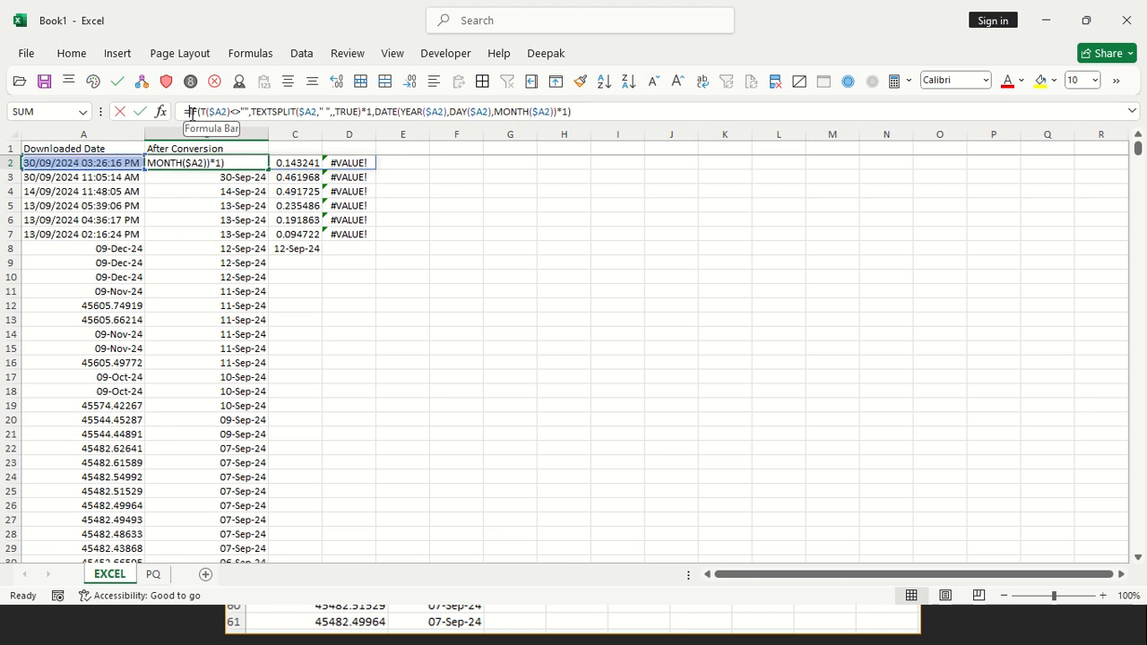
{"action": "key", "text": "shift+End"}
{"action": "key", "text": "ctrl+c"}
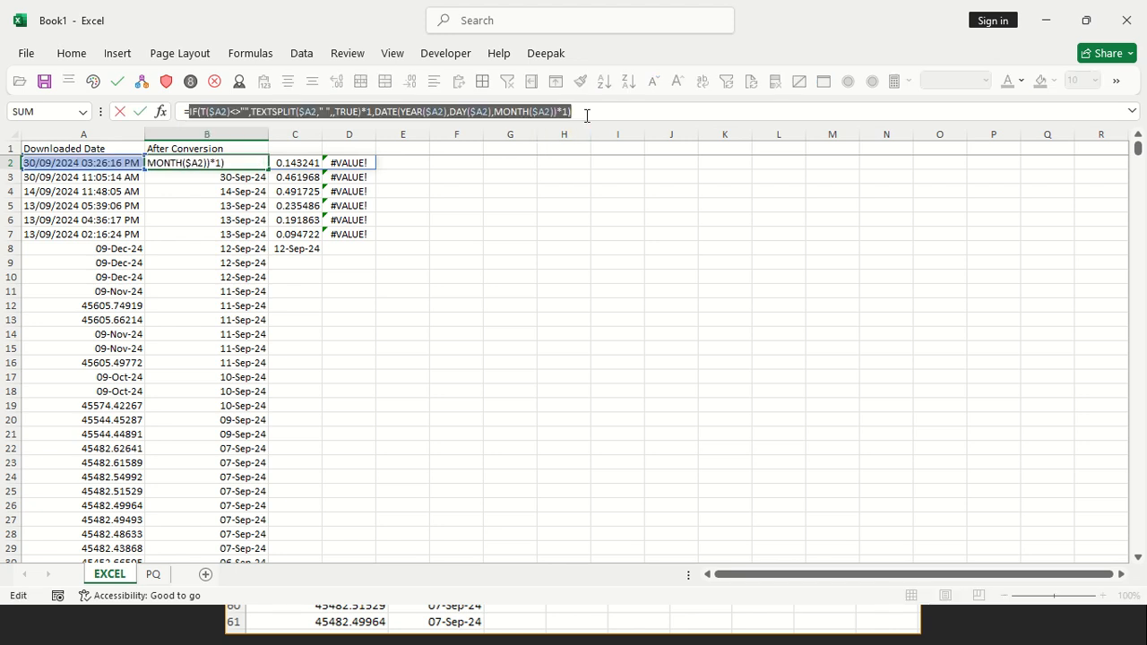
{"action": "key", "text": "Delete"}
{"action": "type", "text": "IN D"}
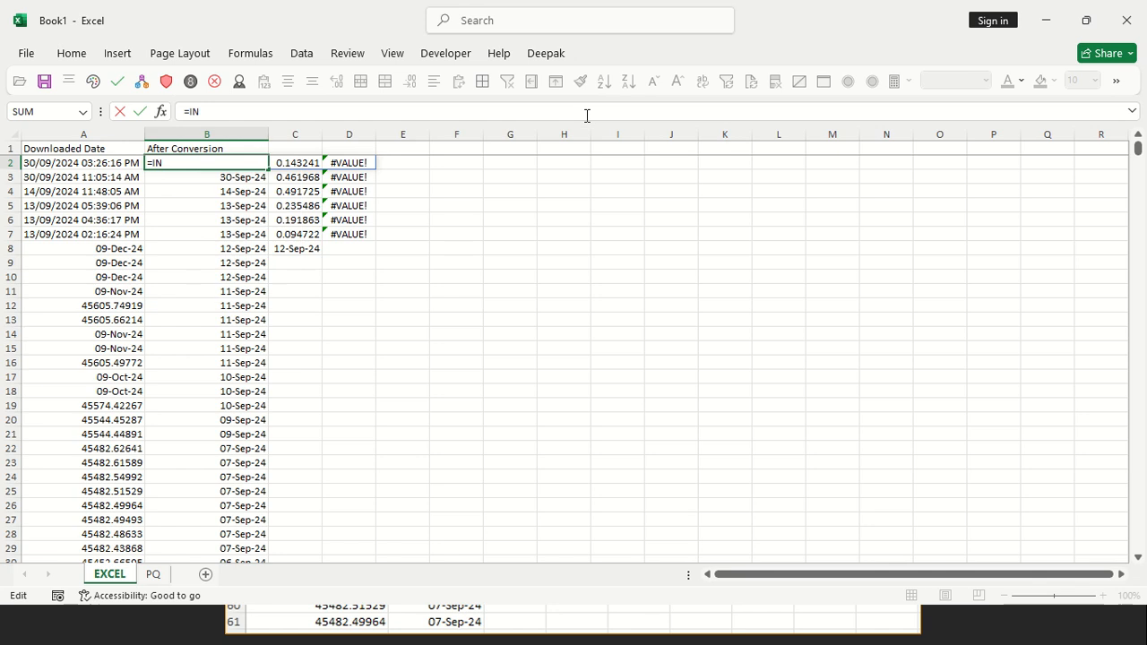
{"action": "key", "text": "BackSpace"}
{"action": "key", "text": "BackSpace"}
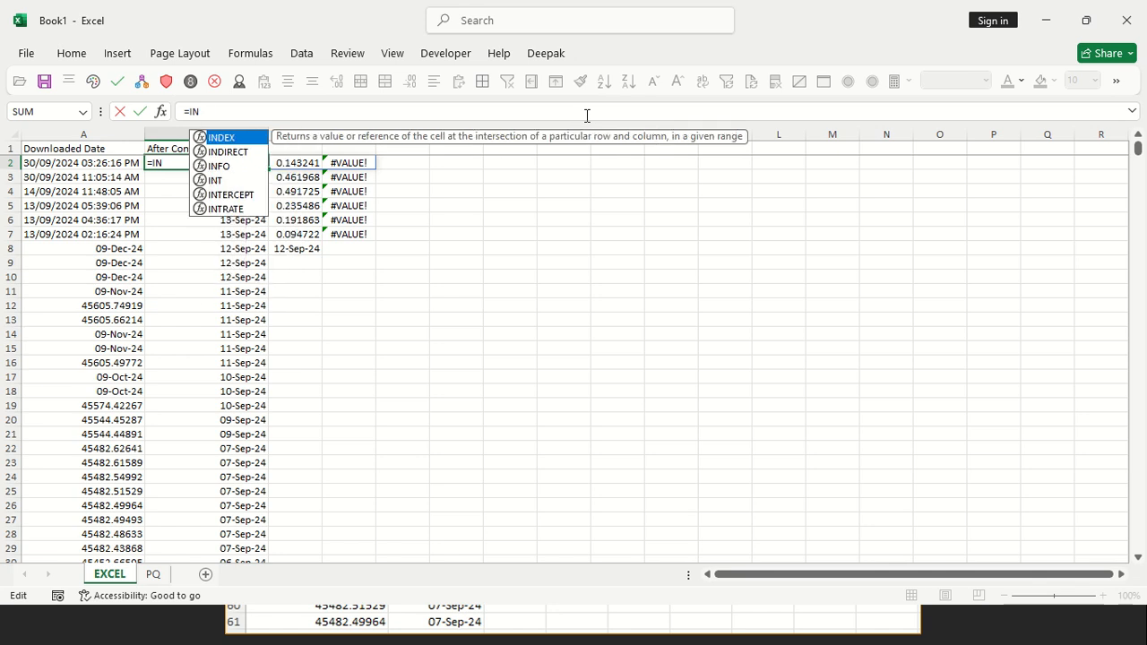
{"action": "key", "text": "Tab"}
{"action": "key", "text": "ctrl+v"}
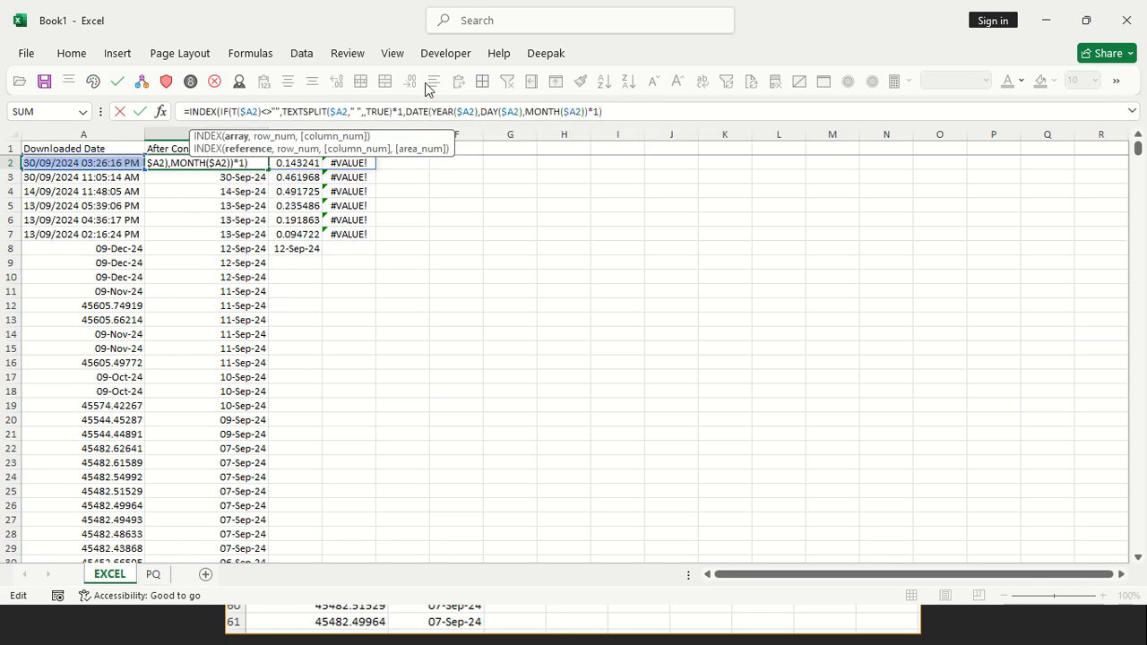
Complete the INDEX formula in B2 with an empty row number and column number 1
{"action": "type", "text": ","}
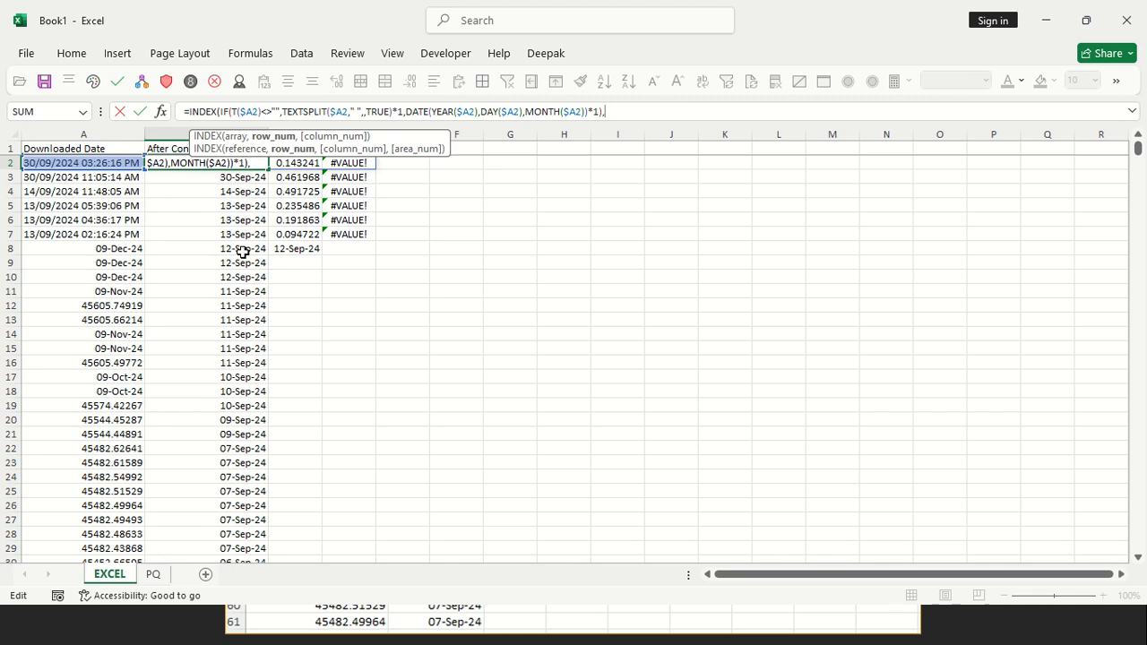
{"action": "type", "text": ","}
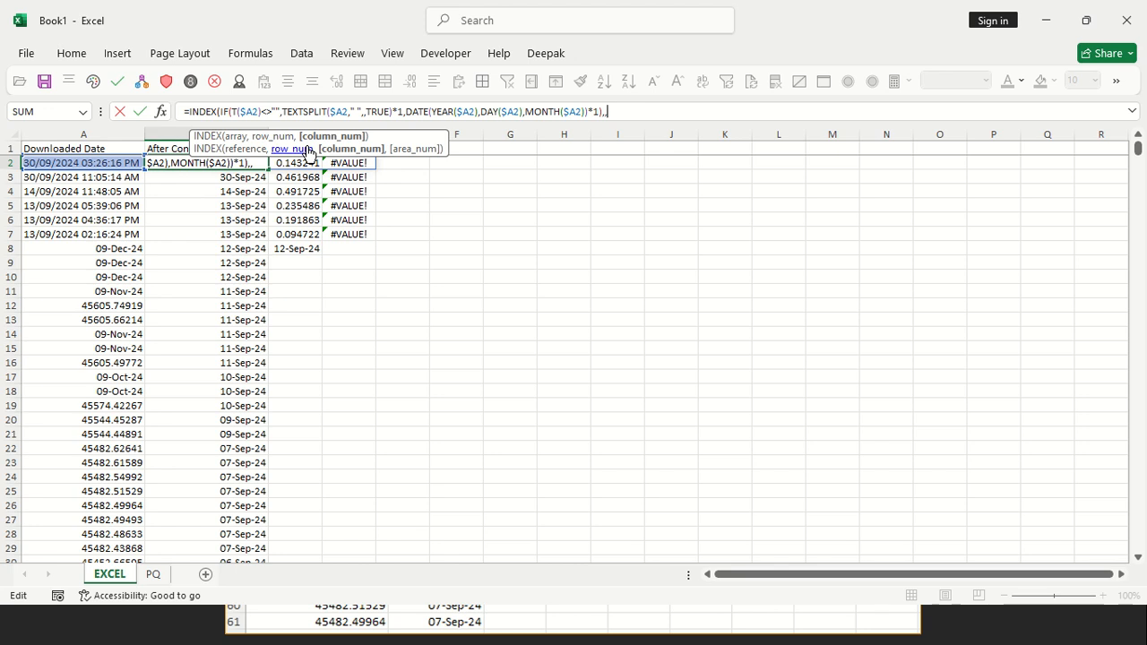
{"action": "left_click_drag", "start_coordinate": [297, 132], "coordinate": [503, 227]}
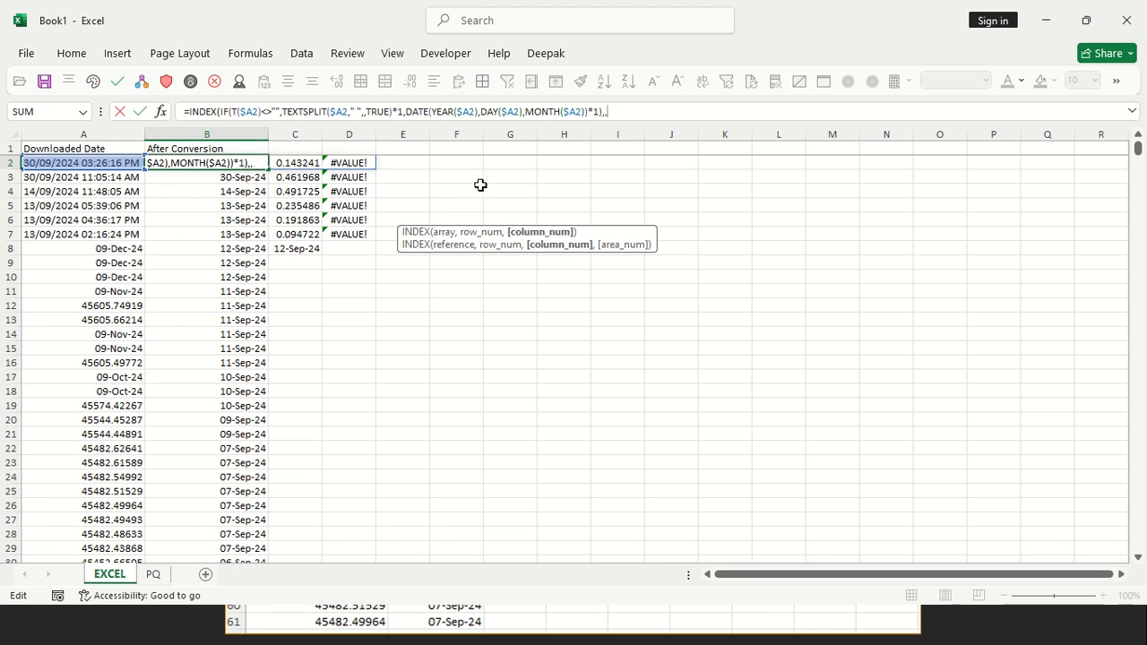
{"action": "type", "text": ")"}
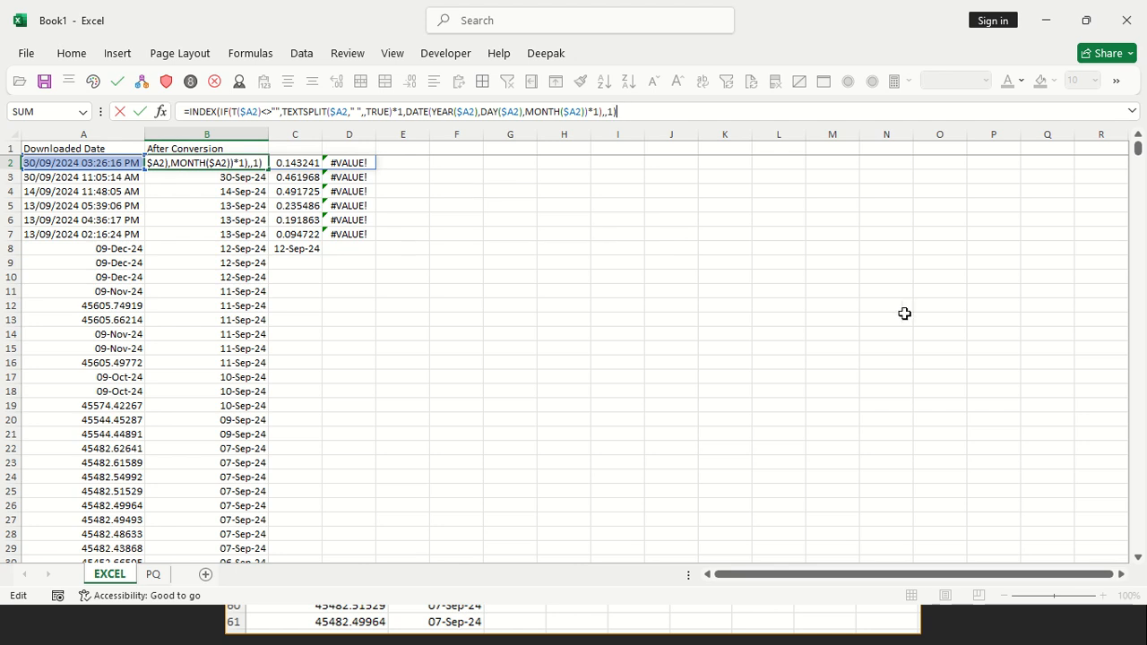
{"action": "key", "text": "Return"}
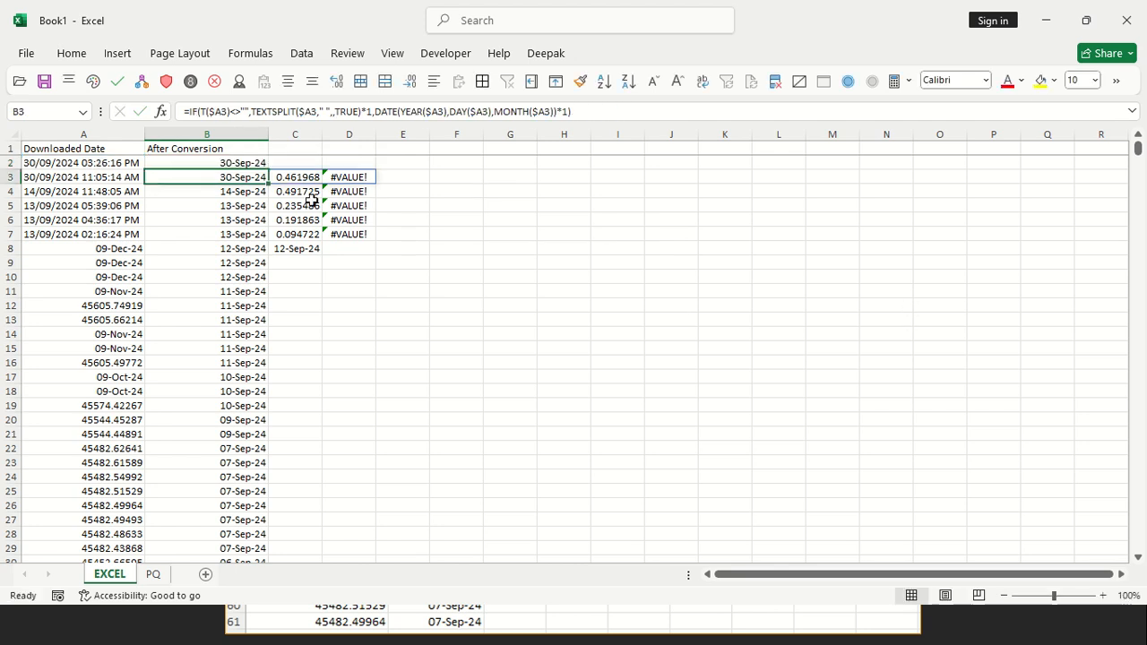
Fill the B2 INDEX formula down the whole After Conversion column
{"action": "left_click", "coordinate": [259, 161]}
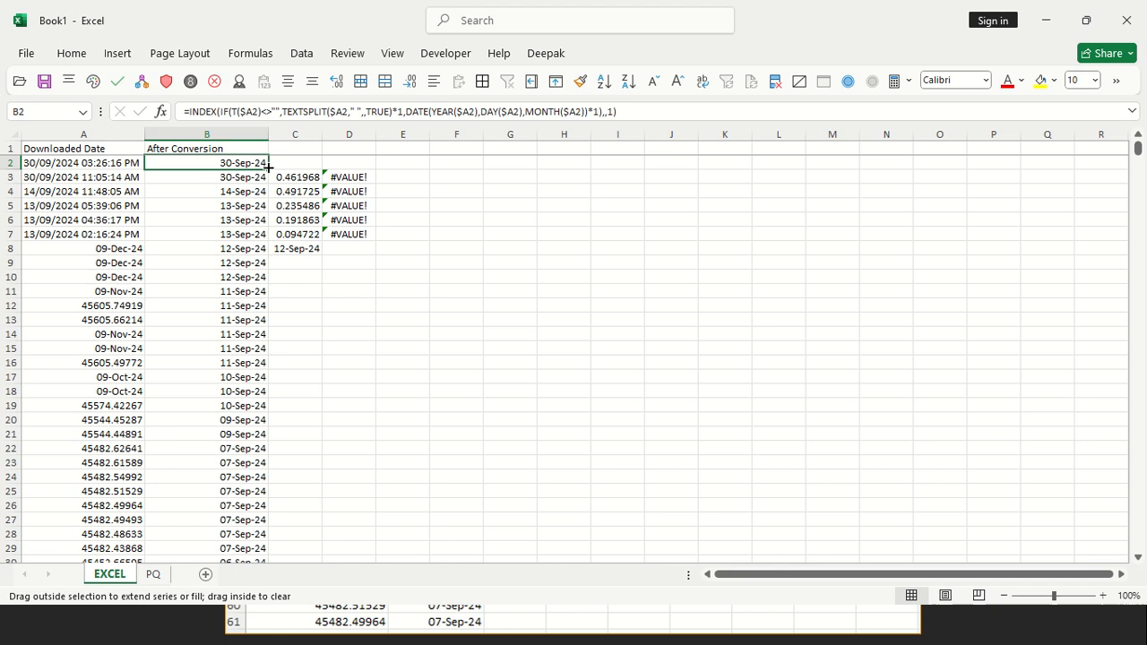
{"action": "double_click", "coordinate": [267, 170]}
{"action": "left_click", "coordinate": [258, 247]}
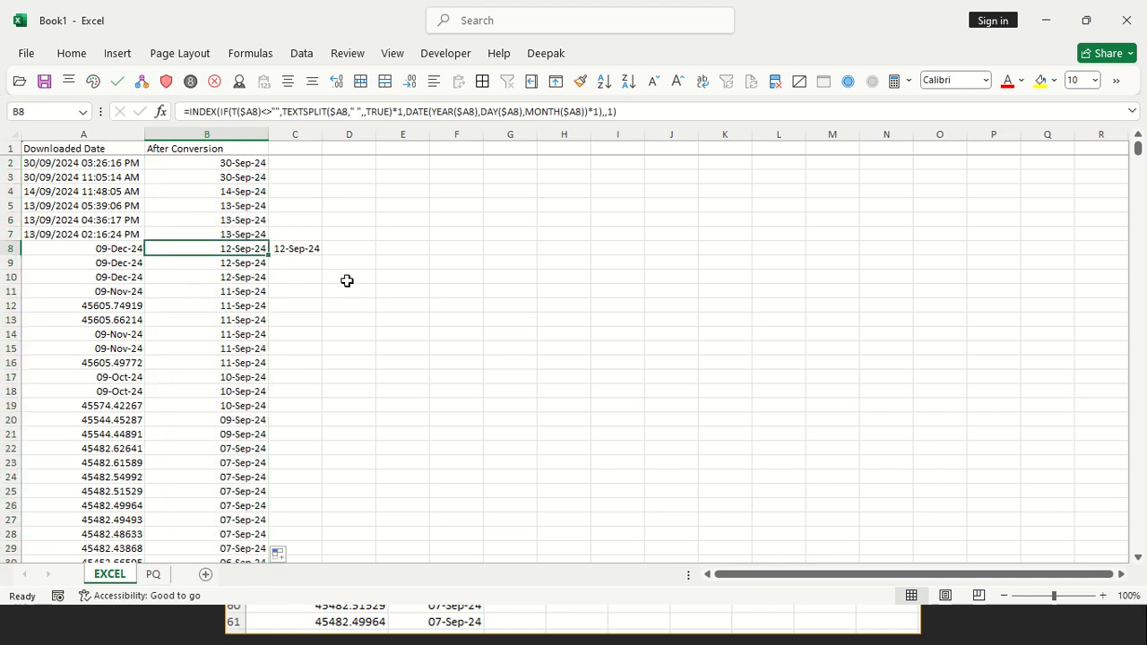
Clear the leftover date in C8 and autofit the width of column B
{"action": "left_click", "coordinate": [307, 247]}
{"action": "key", "text": "Delete"}
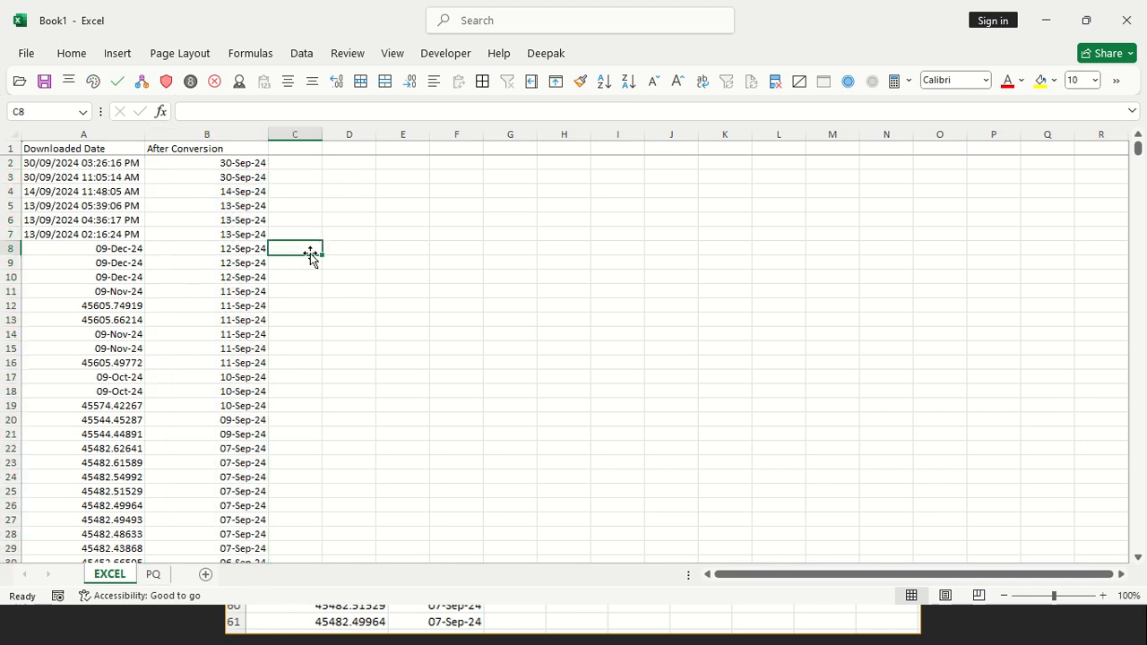
{"action": "left_click", "coordinate": [205, 249]}
{"action": "left_click", "coordinate": [259, 135]}
{"action": "double_click", "coordinate": [266, 134]}
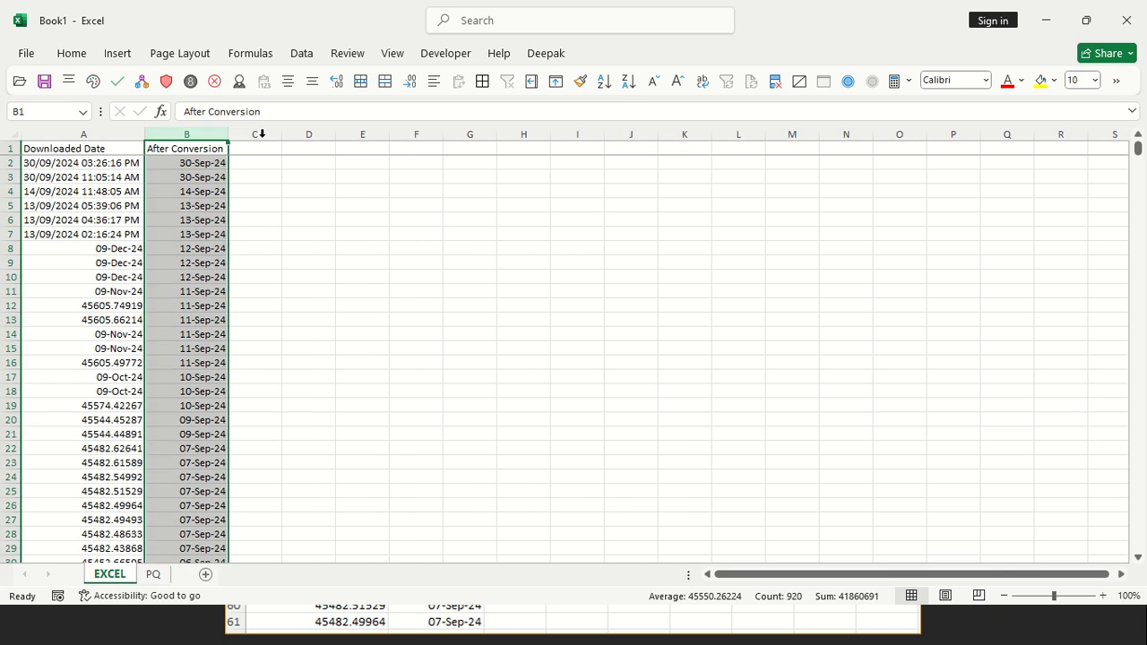
Review the converted dates and formulas in column B down to the last row and return to B2
{"action": "left_click", "coordinate": [182, 167]}
{"action": "scroll", "coordinate": [161, 394], "scroll_direction": "down", "scroll_amount": 9}
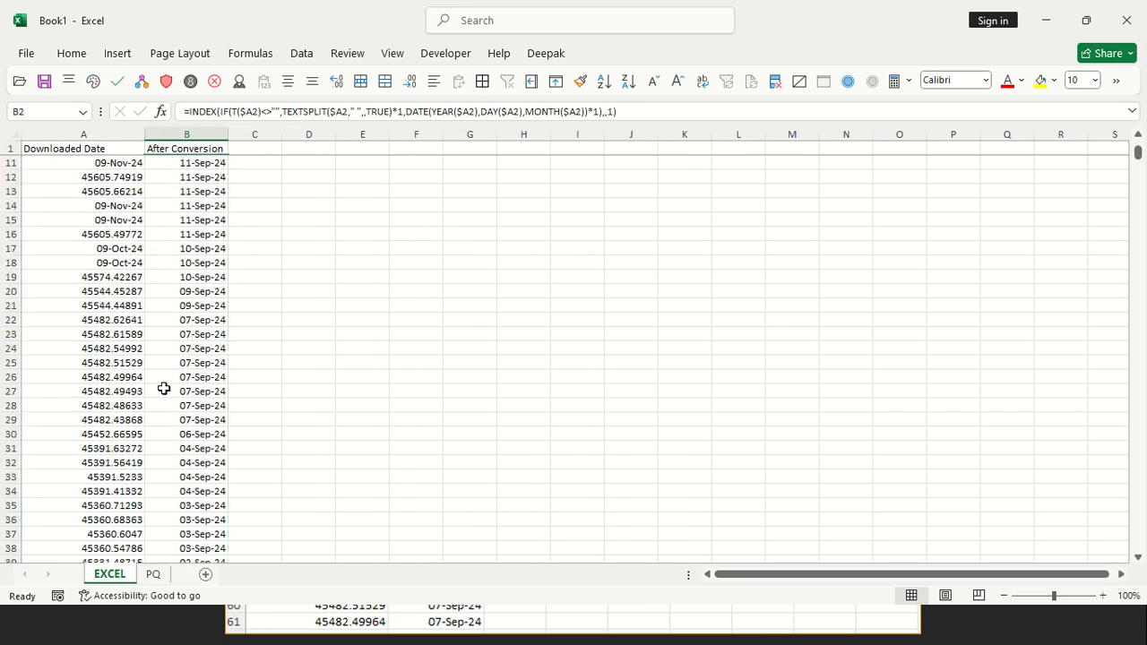
{"action": "scroll", "coordinate": [177, 367], "scroll_direction": "down", "scroll_amount": 10}
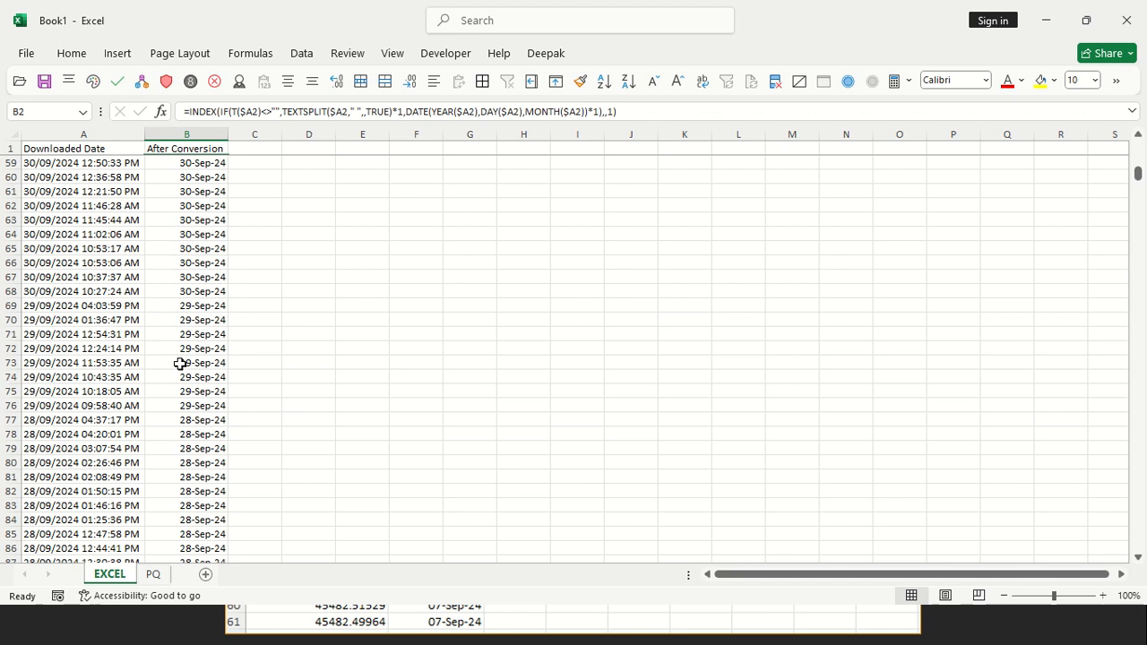
{"action": "scroll", "coordinate": [180, 362], "scroll_direction": "down", "scroll_amount": 6}
{"action": "left_click", "coordinate": [200, 323]}
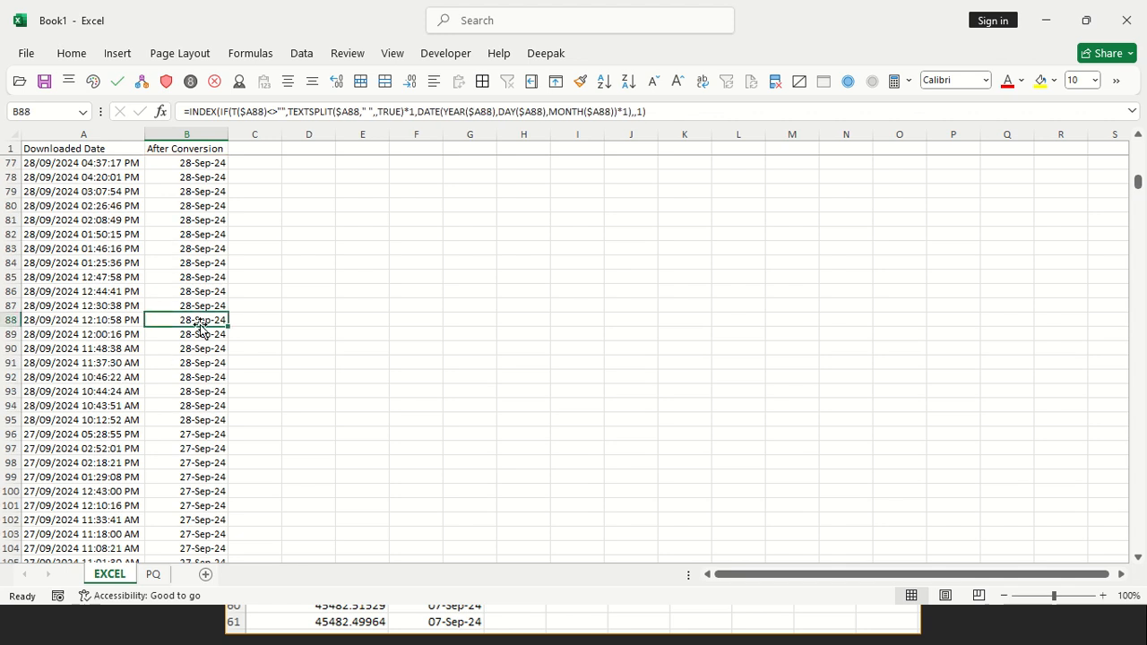
{"action": "key", "text": "ctrl+Down"}
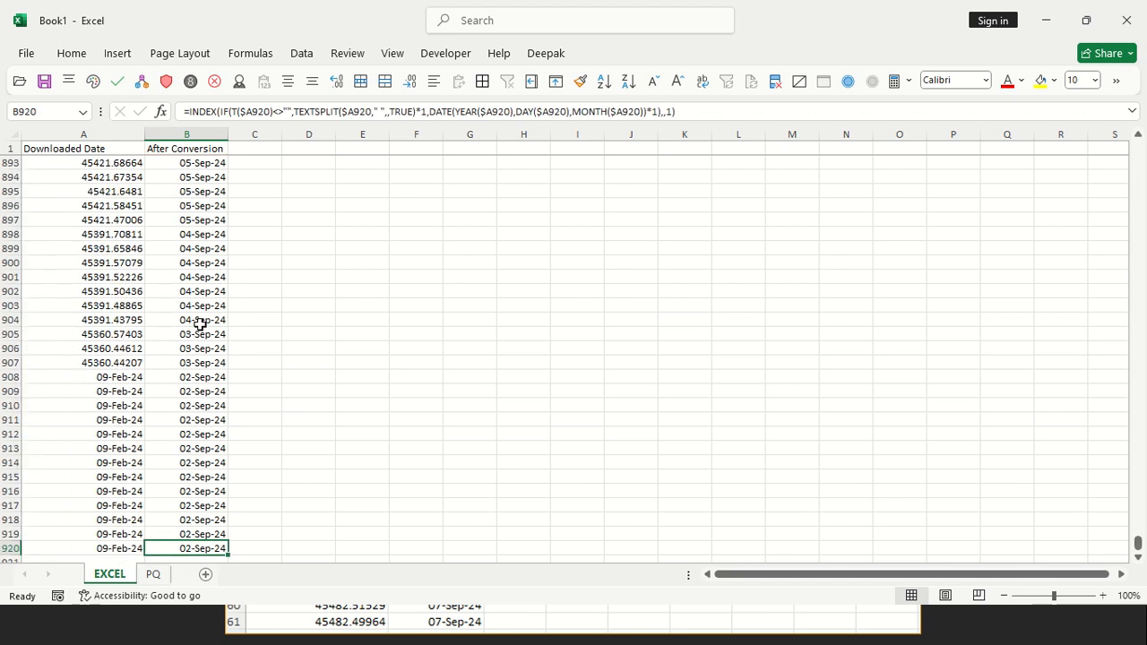
{"action": "scroll", "coordinate": [200, 323], "scroll_direction": "down", "scroll_amount": 1}
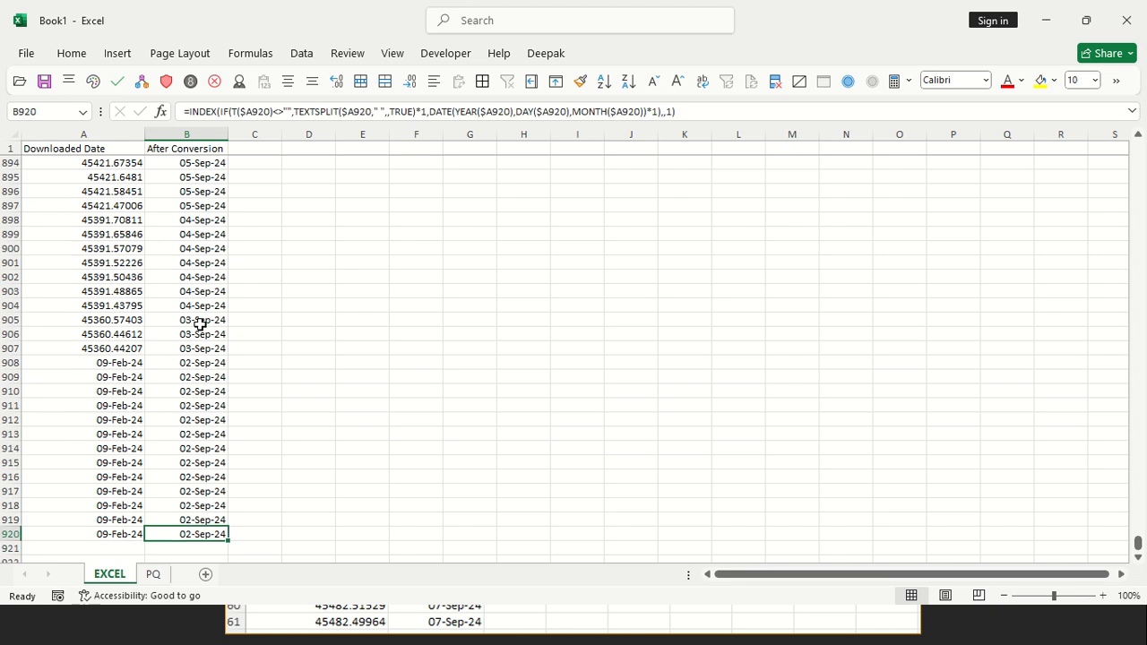
{"action": "key", "text": "ctrl+Up"}
{"action": "key", "text": "Down"}
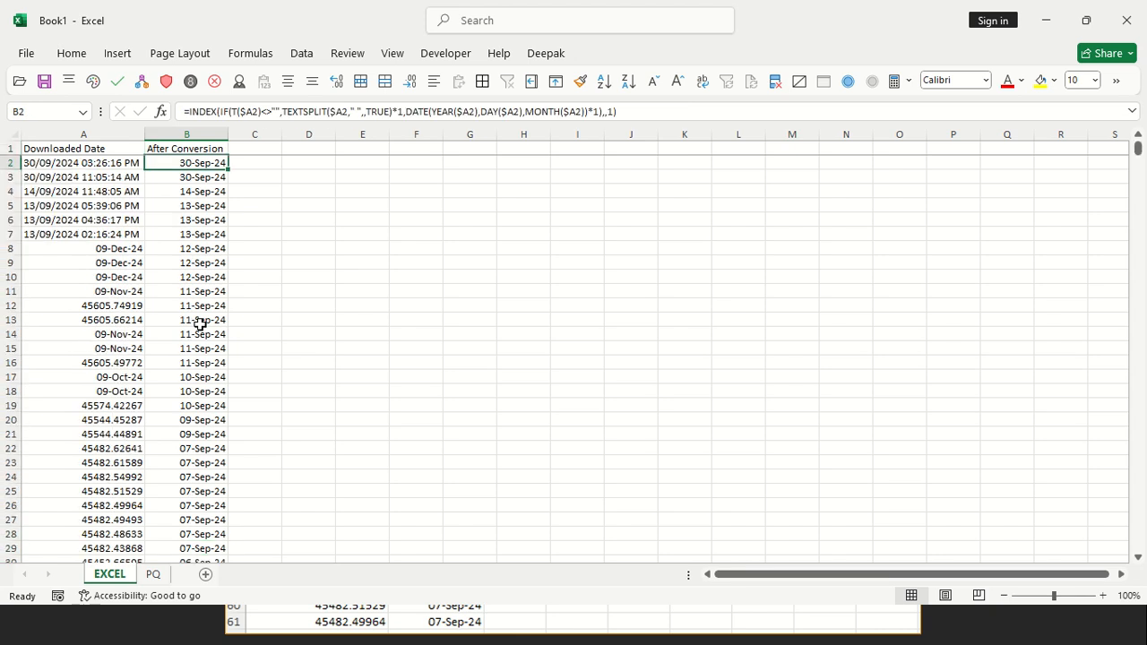
Compare the text, date and serial-number entries in column A with the converted dates in column B
{"action": "key", "text": "Left"}
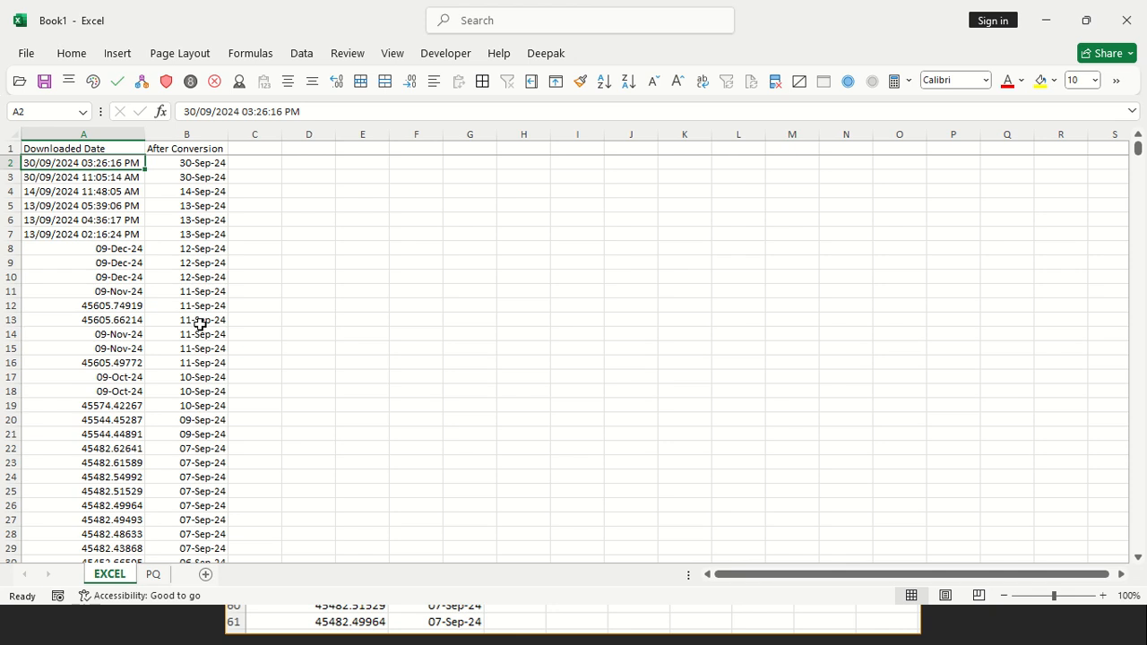
{"action": "key", "text": "Down"}
{"action": "key", "text": "Down"}
{"action": "key", "text": "Down"}
{"action": "key", "text": "Down"}
{"action": "key", "text": "Down"}
{"action": "key", "text": "Down"}
{"action": "key", "text": "Down"}
{"action": "key", "text": "Down"}
{"action": "key", "text": "Down"}
{"action": "key", "text": "Down"}
{"action": "key", "text": "Down"}
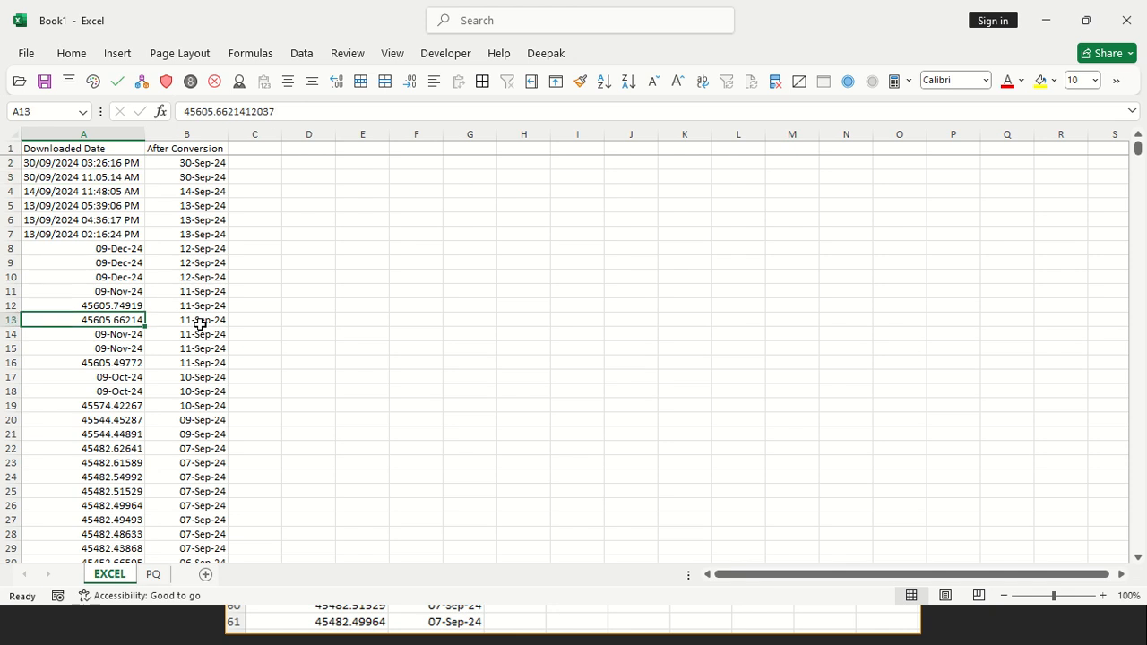
{"action": "key", "text": "Up"}
{"action": "key", "text": "shift+Down"}
{"action": "key", "text": "shift+space"}
{"action": "key", "text": "Up"}
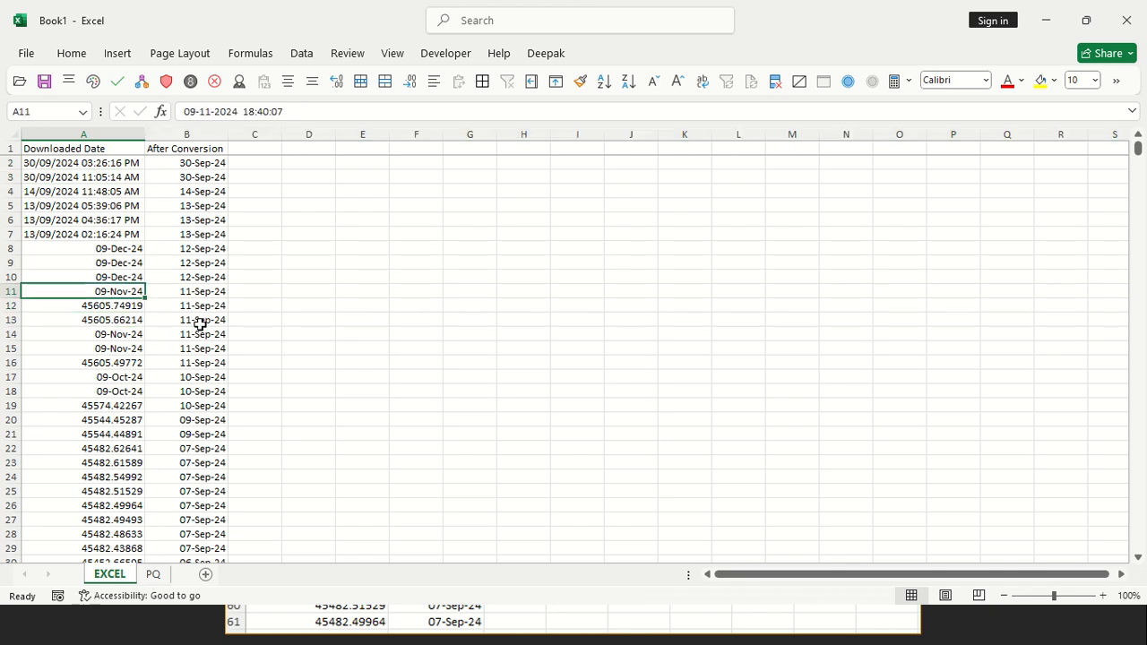
{"action": "key", "text": "Up"}
{"action": "key", "text": "Up"}
{"action": "key", "text": "Up"}
{"action": "key", "text": "shift+Down"}
{"action": "key", "text": "shift+Down"}
{"action": "key", "text": "shift+Down"}
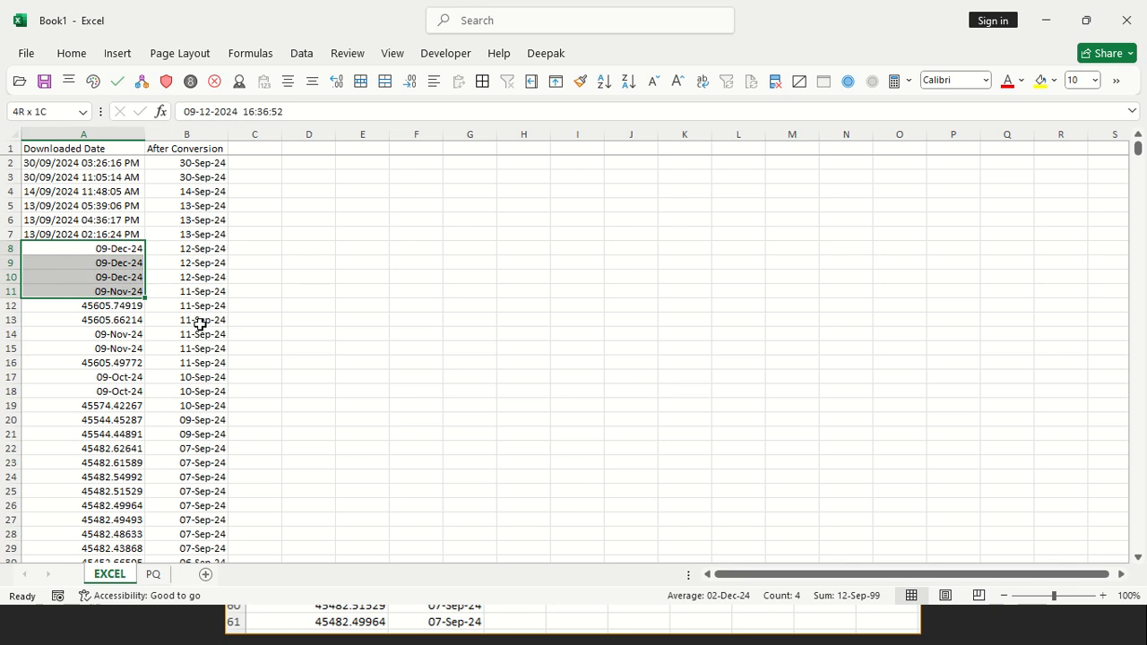
{"action": "key", "text": "Right"}
{"action": "key", "text": "ctrl+Down"}
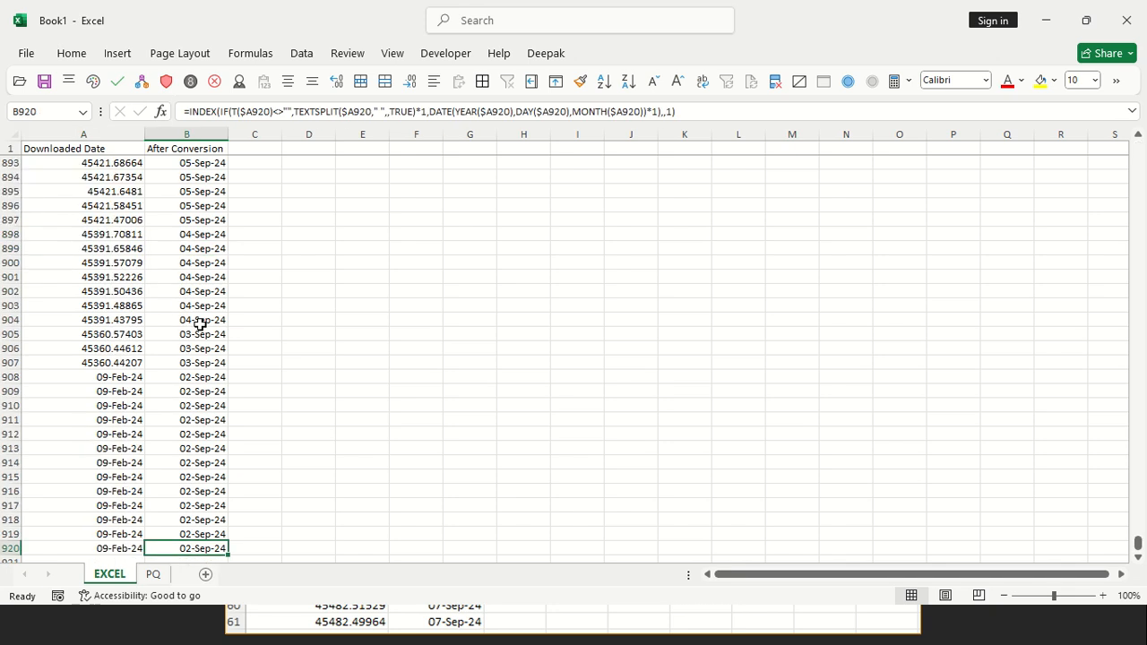
{"action": "key", "text": "ctrl+Up"}
{"action": "key", "text": "Down"}
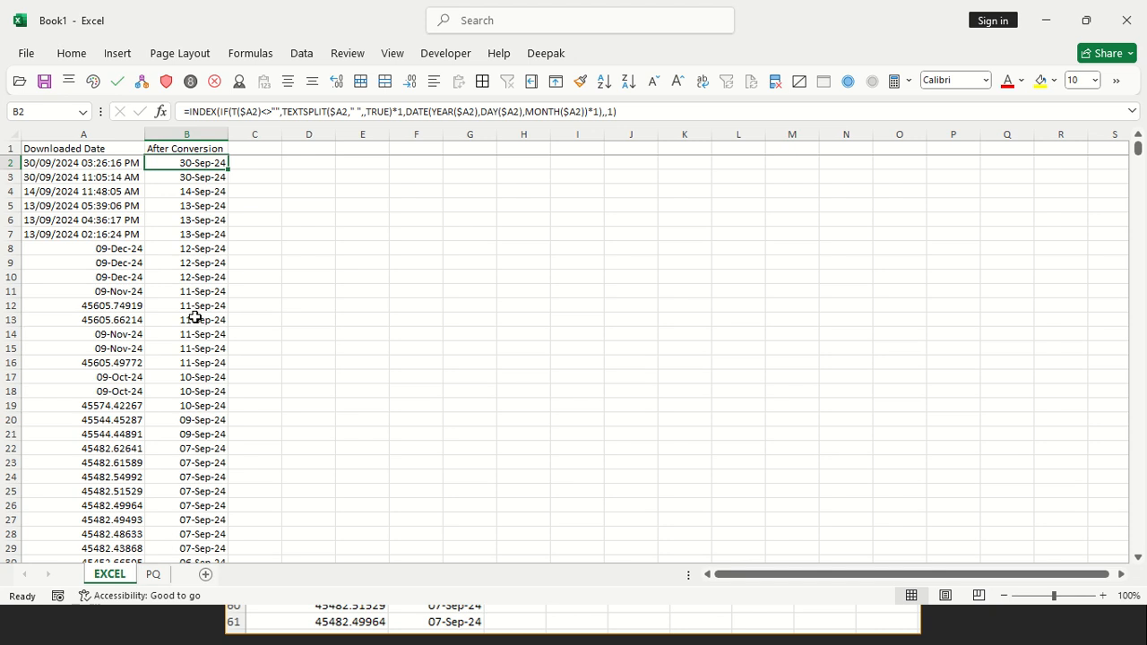
Load the PQ sheet's Downloaded Date table into the Power Query Editor and remove the Changed Type step
{"action": "left_click", "coordinate": [155, 574]}
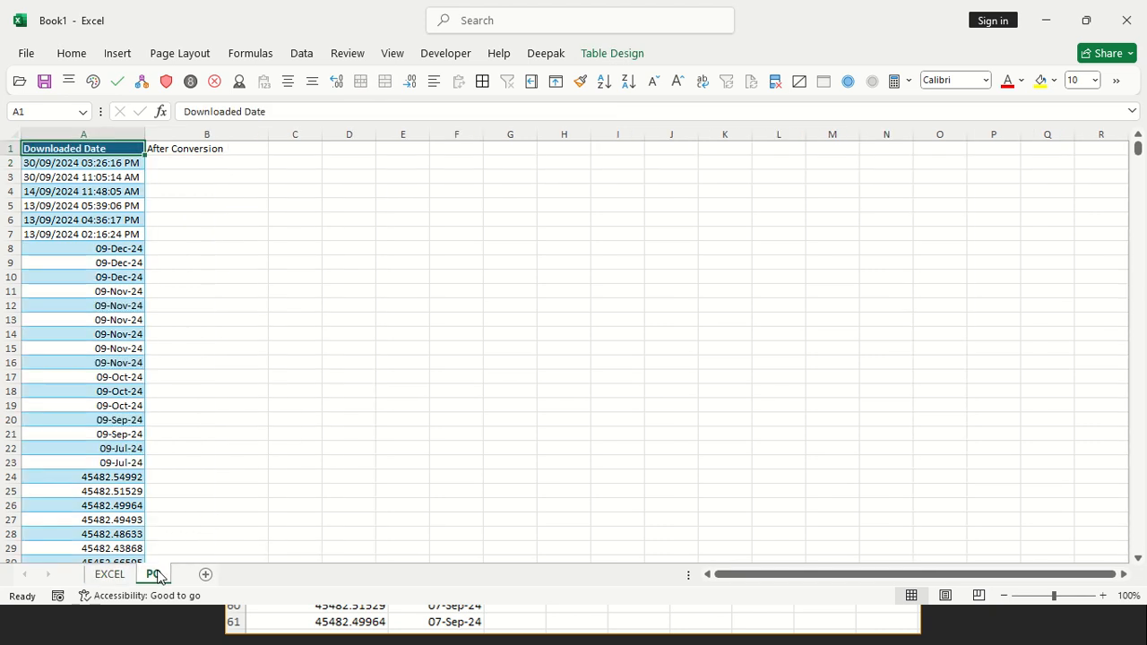
{"action": "left_click", "coordinate": [95, 187]}
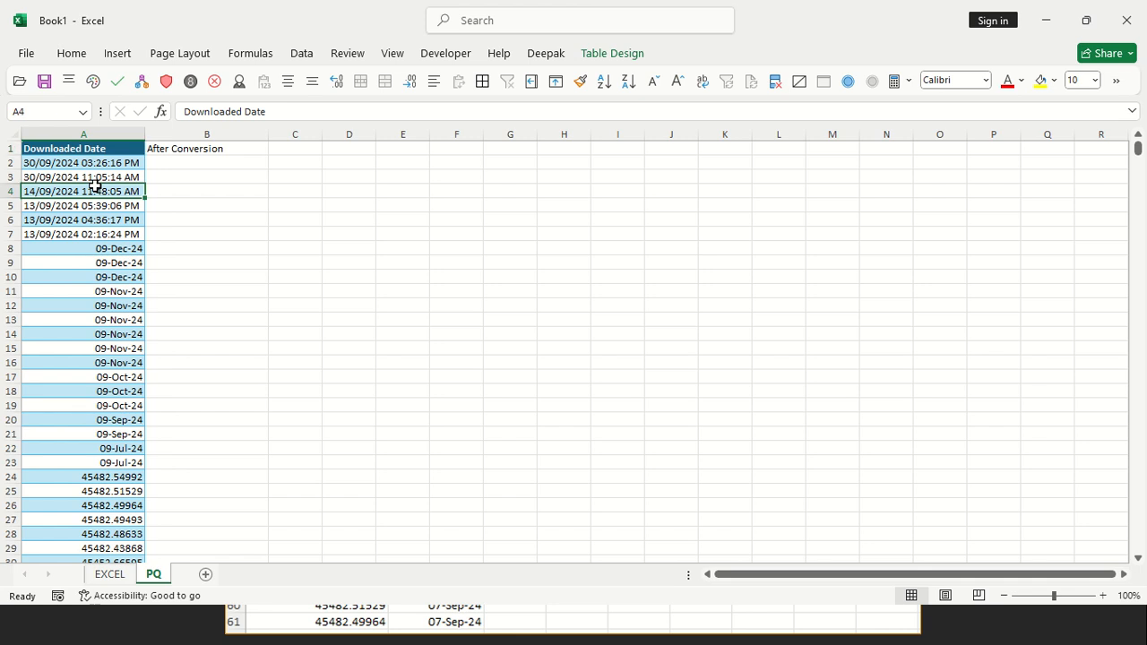
{"action": "right_click", "coordinate": [95, 190]}
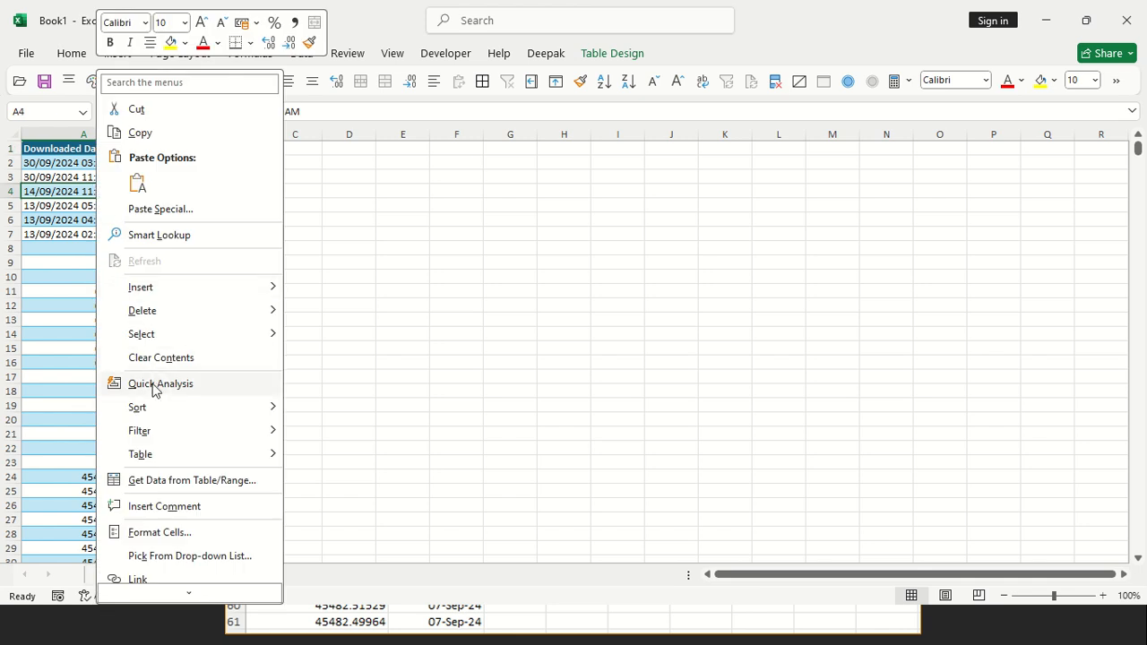
{"action": "left_click", "coordinate": [187, 480]}
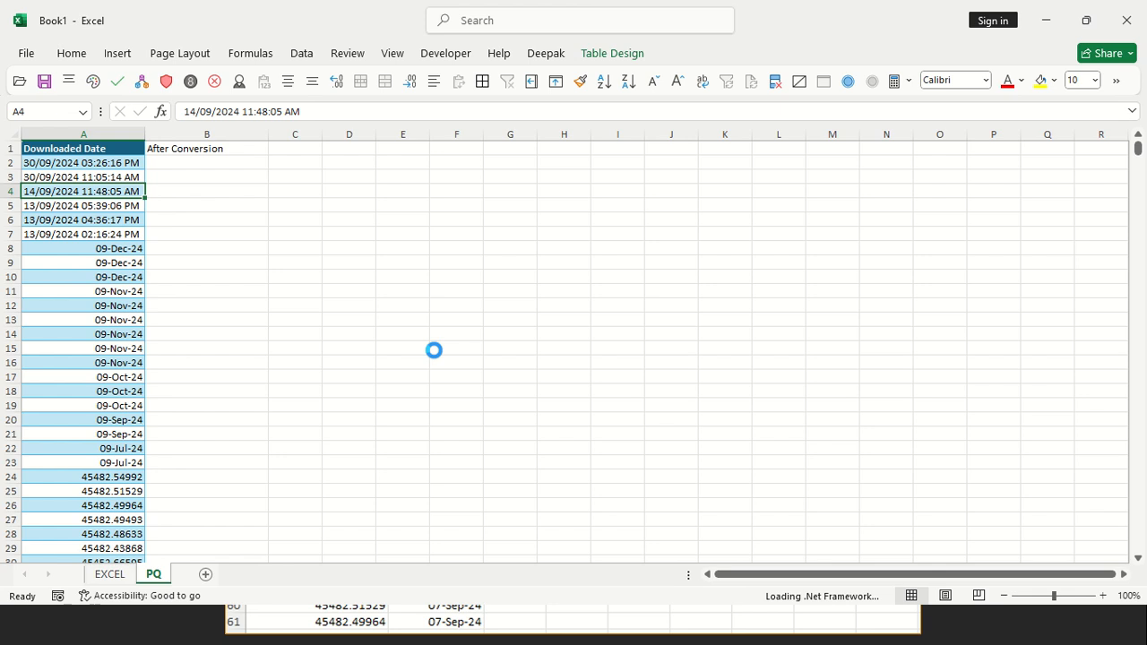
{"action": "mouse_move", "coordinate": [429, 3]}
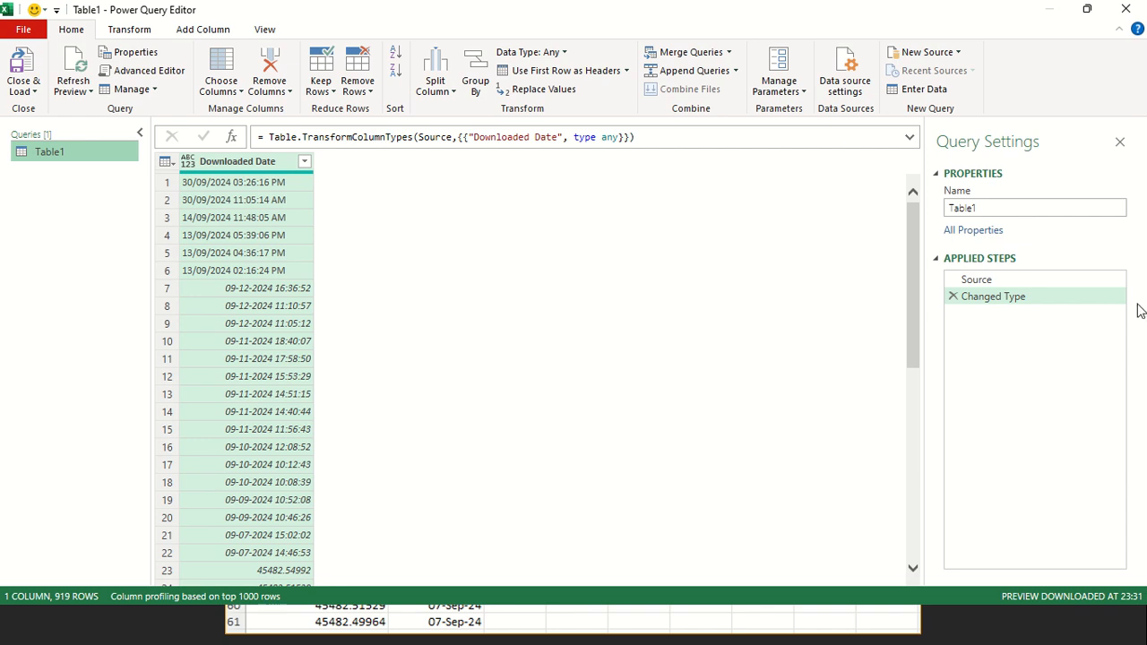
{"action": "left_click", "coordinate": [953, 295]}
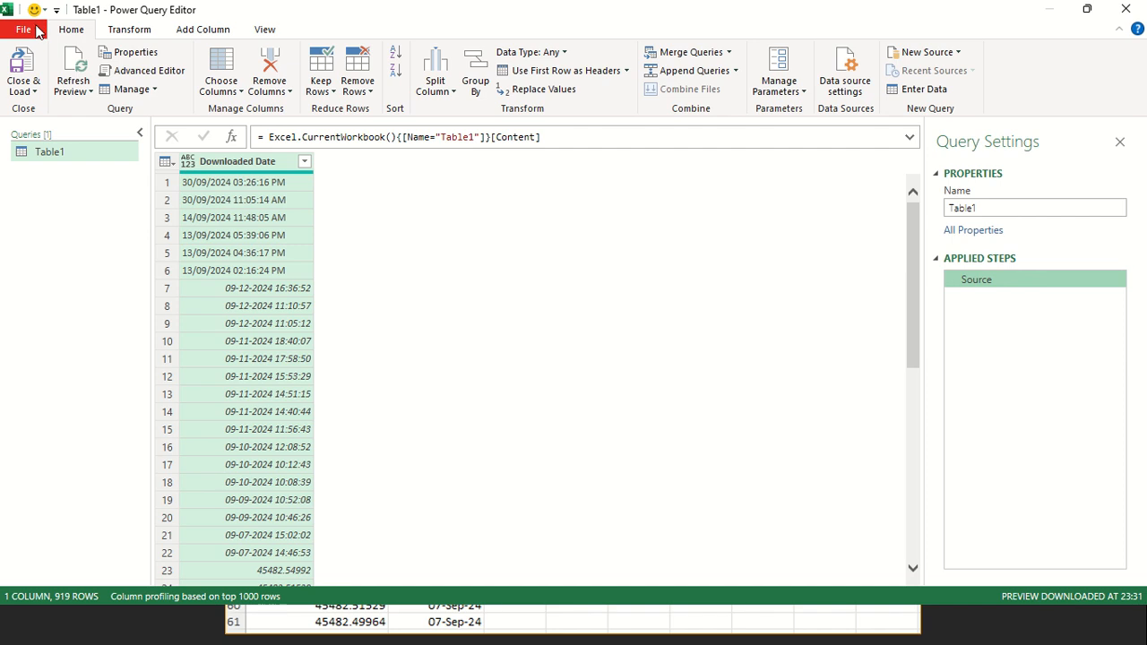
Try the global Data Load option "Never detect column types and headers for unstructured sources" and discard the change
{"action": "left_click", "coordinate": [36, 31]}
{"action": "mouse_move", "coordinate": [63, 170]}
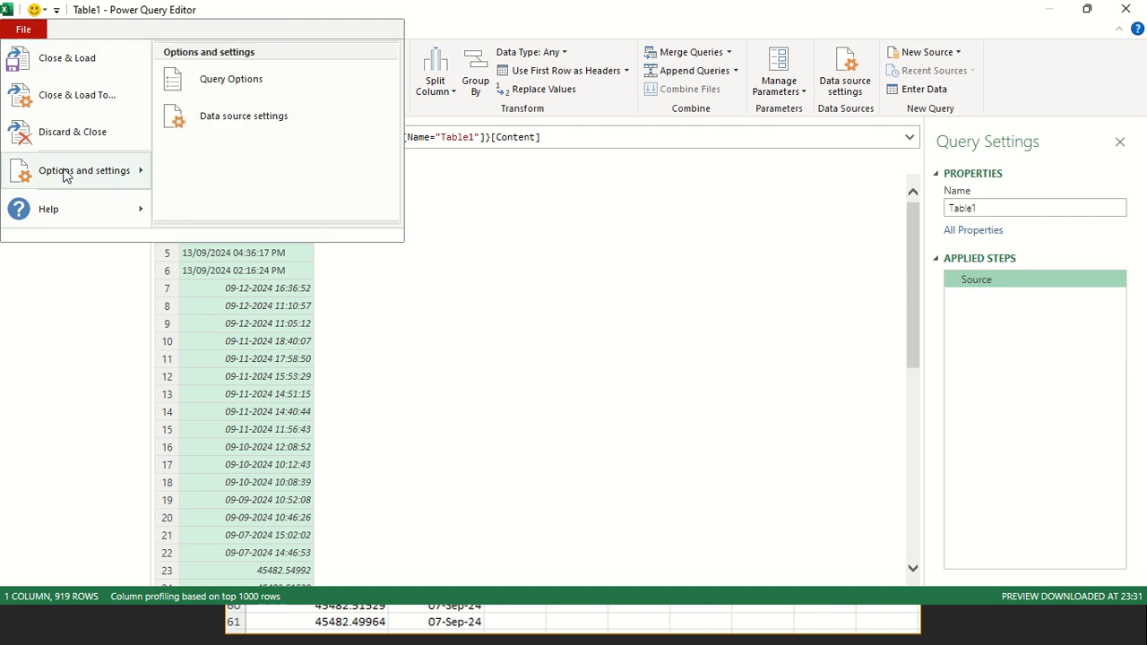
{"action": "left_click", "coordinate": [226, 82]}
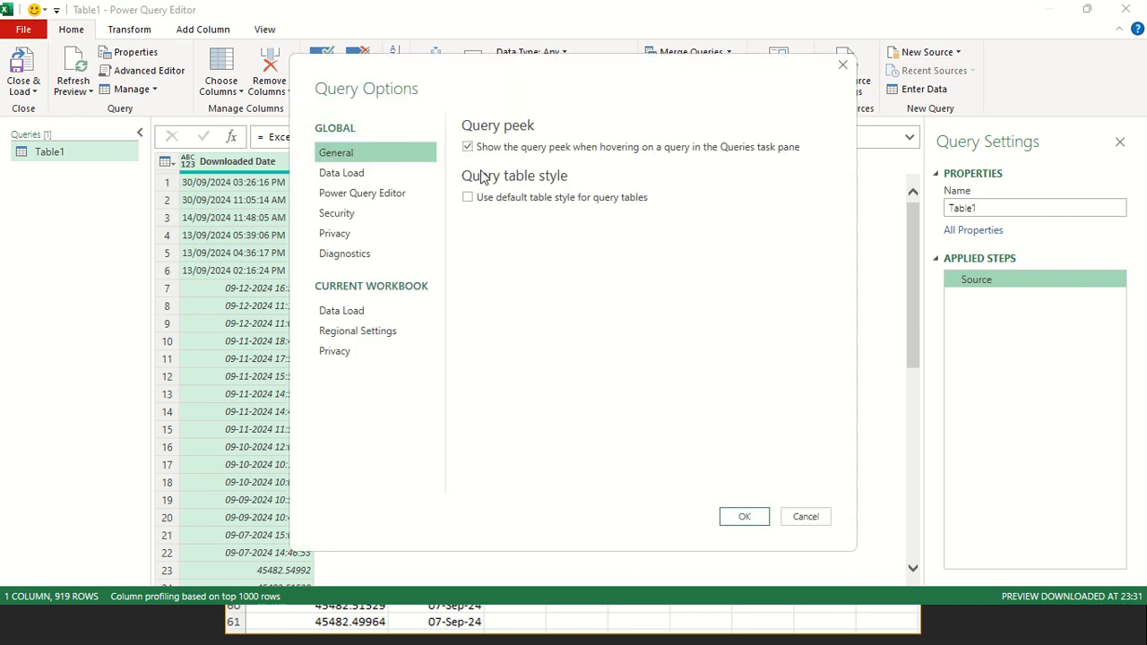
{"action": "left_click", "coordinate": [341, 173]}
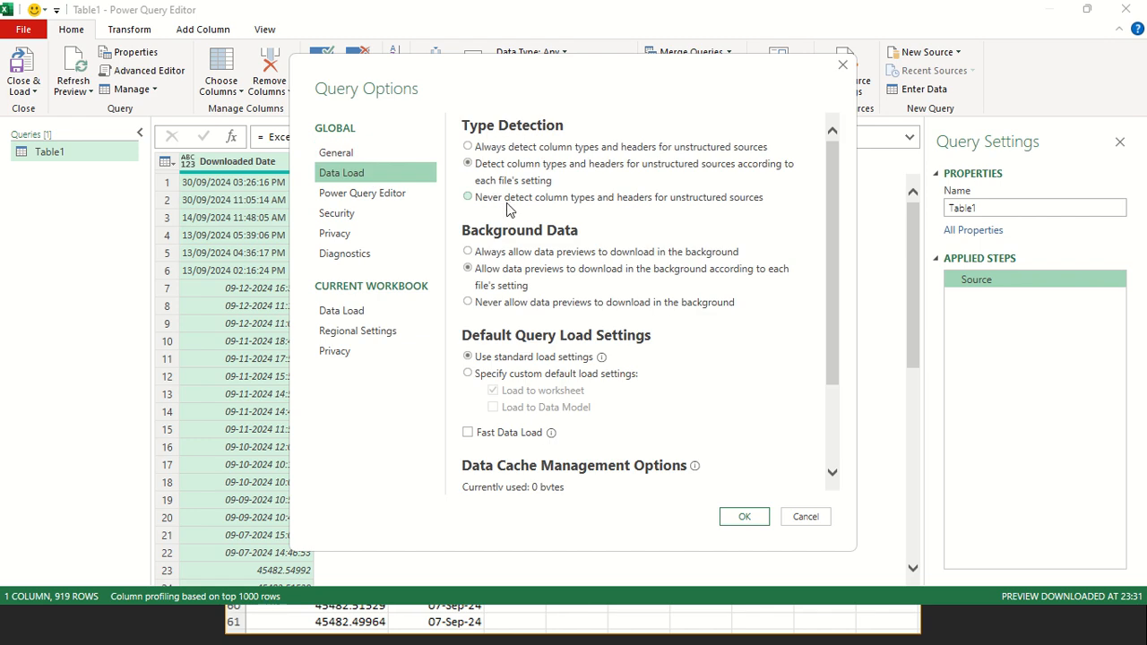
{"action": "left_click", "coordinate": [584, 199]}
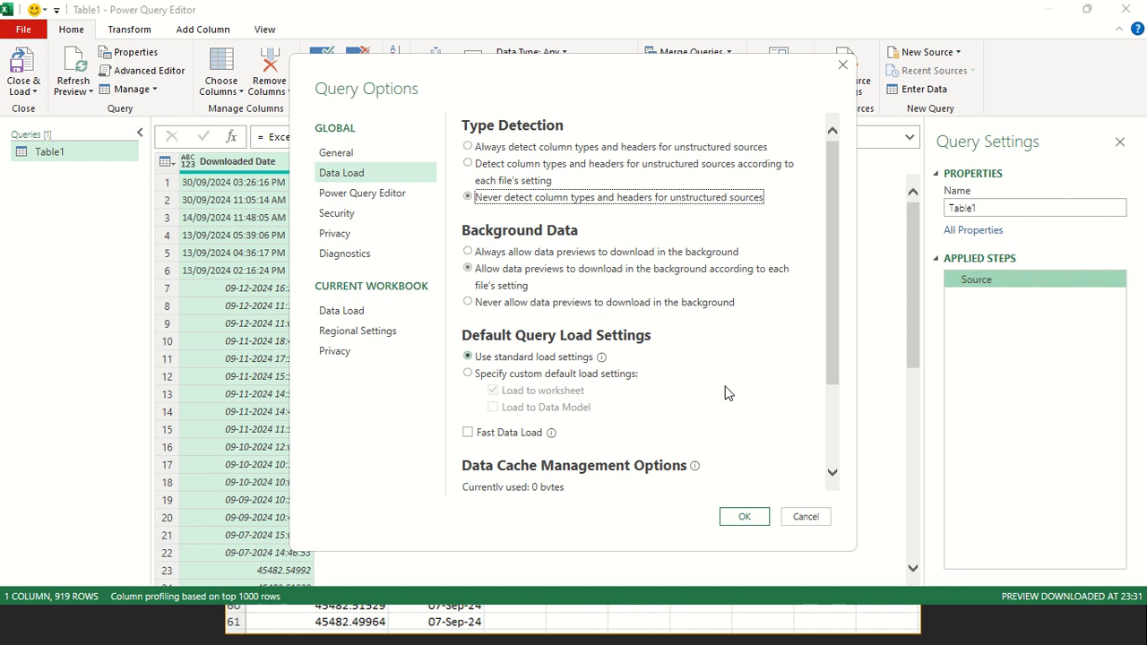
{"action": "left_click", "coordinate": [805, 517]}
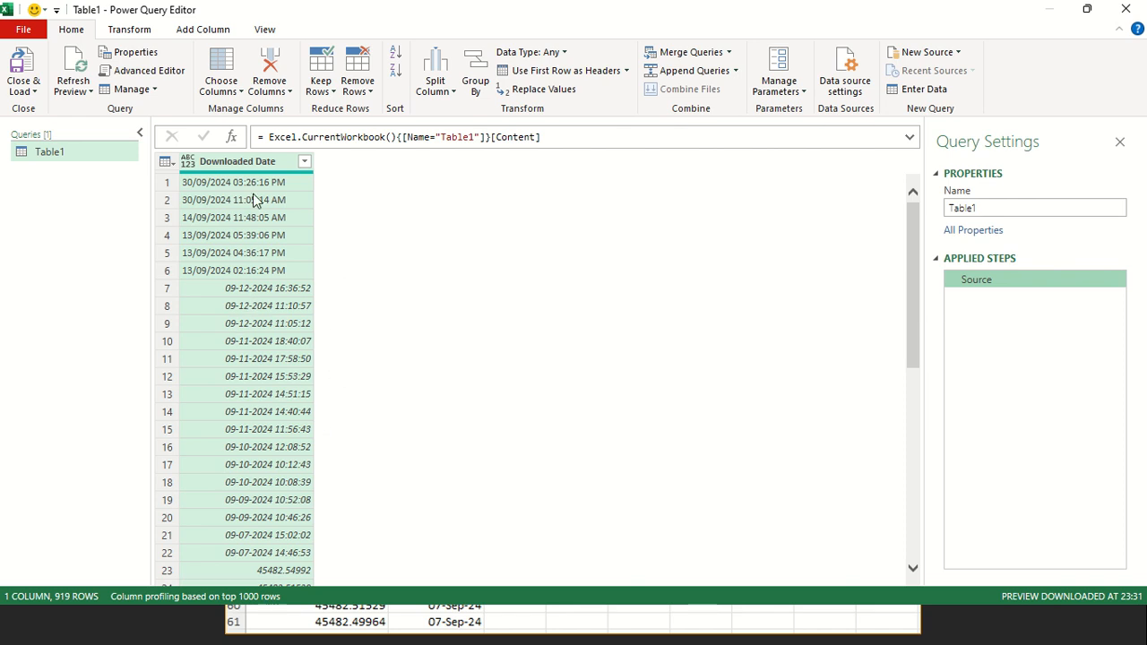
Examine the text, date-time and numeric entries in the query's Downloaded Date column
{"action": "left_click", "coordinate": [285, 186]}
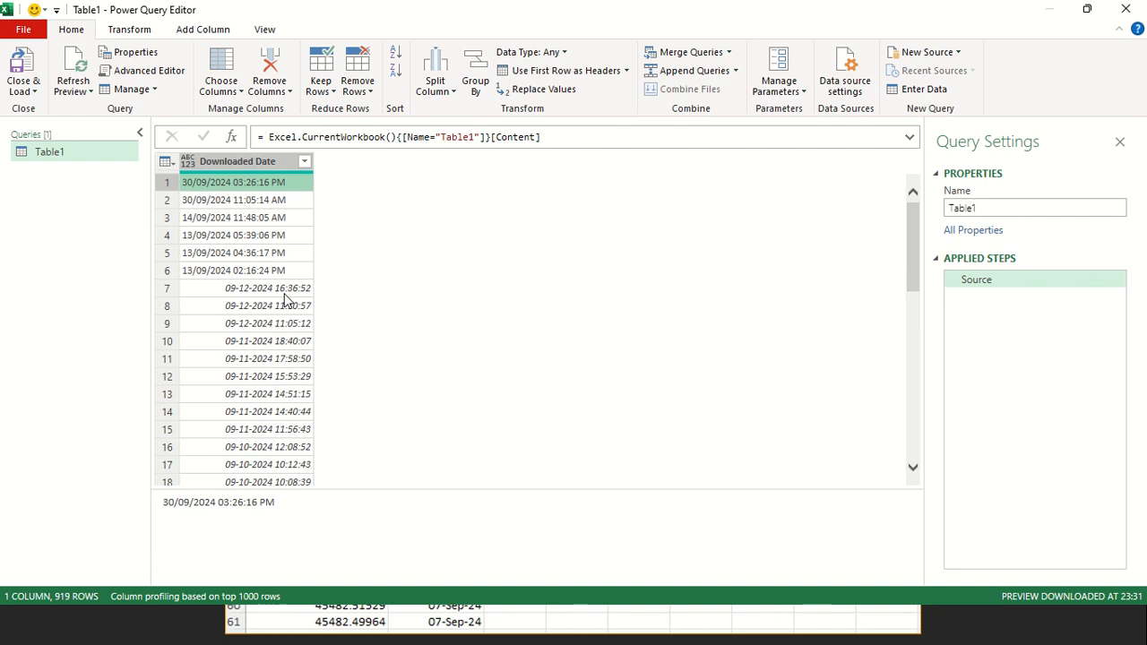
{"action": "left_click", "coordinate": [287, 289]}
{"action": "scroll", "coordinate": [288, 405], "scroll_direction": "down", "scroll_amount": 3}
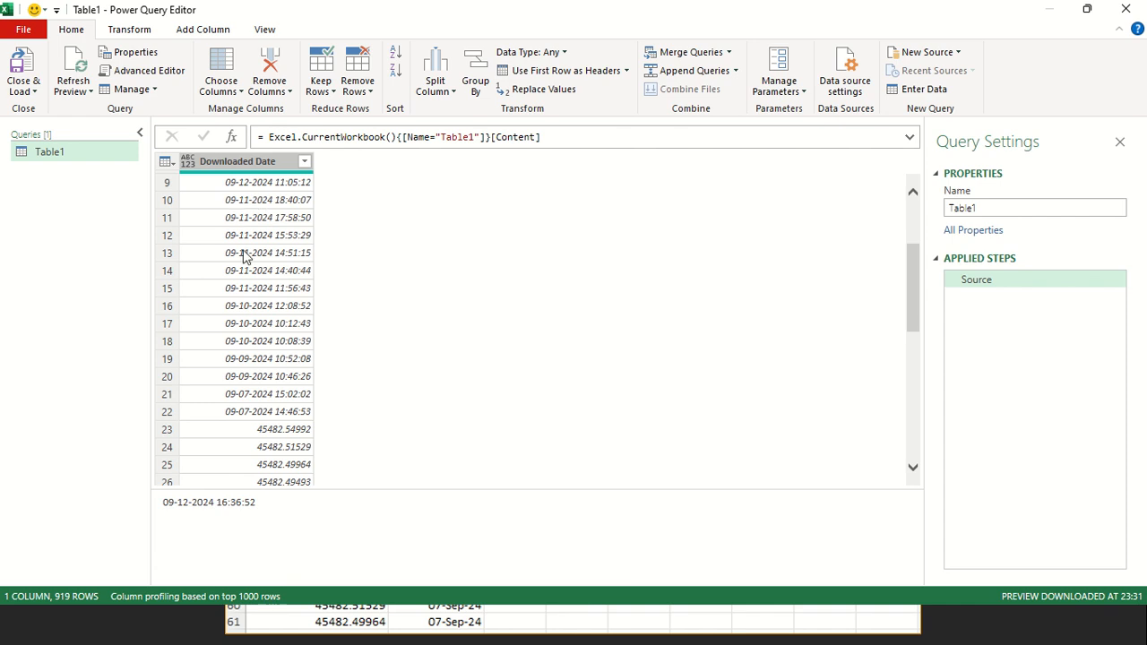
{"action": "scroll", "coordinate": [250, 391], "scroll_direction": "down", "scroll_amount": 2}
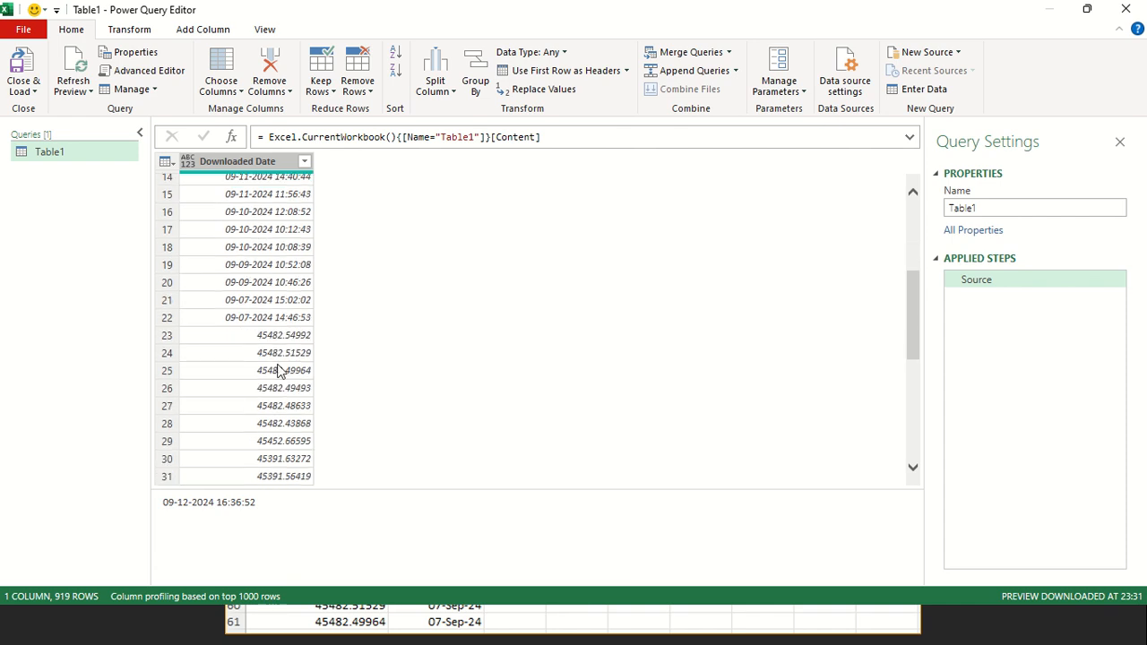
Change the Downloaded Date column's data type to Date/Time
{"action": "scroll", "coordinate": [288, 371], "scroll_direction": "up", "scroll_amount": 5}
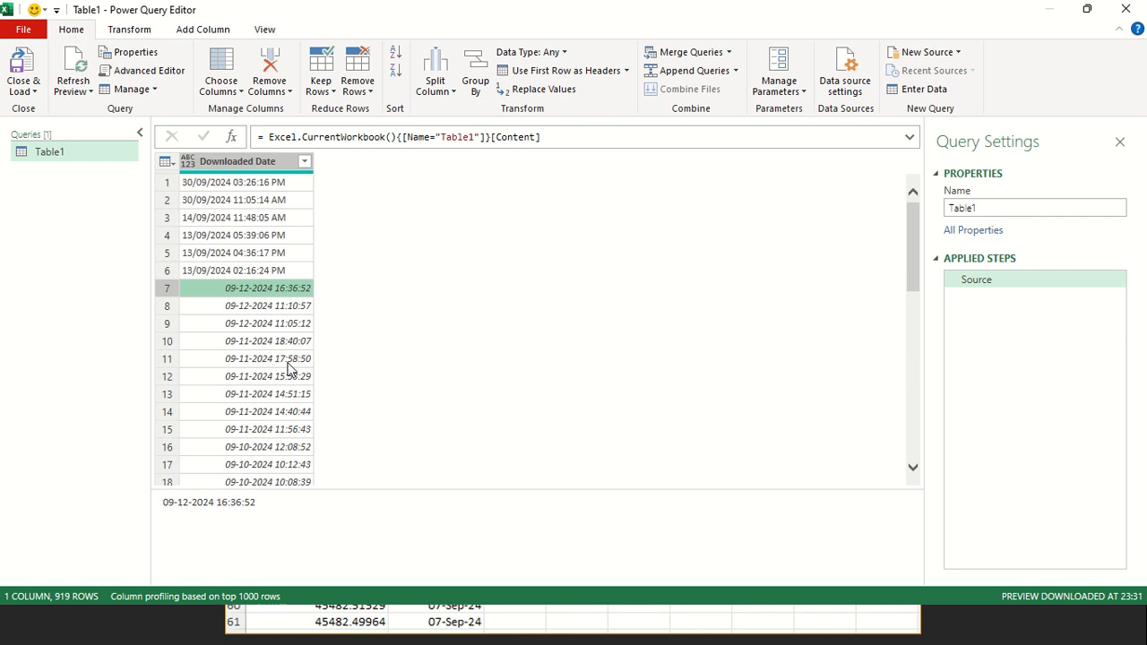
{"action": "left_click", "coordinate": [188, 162]}
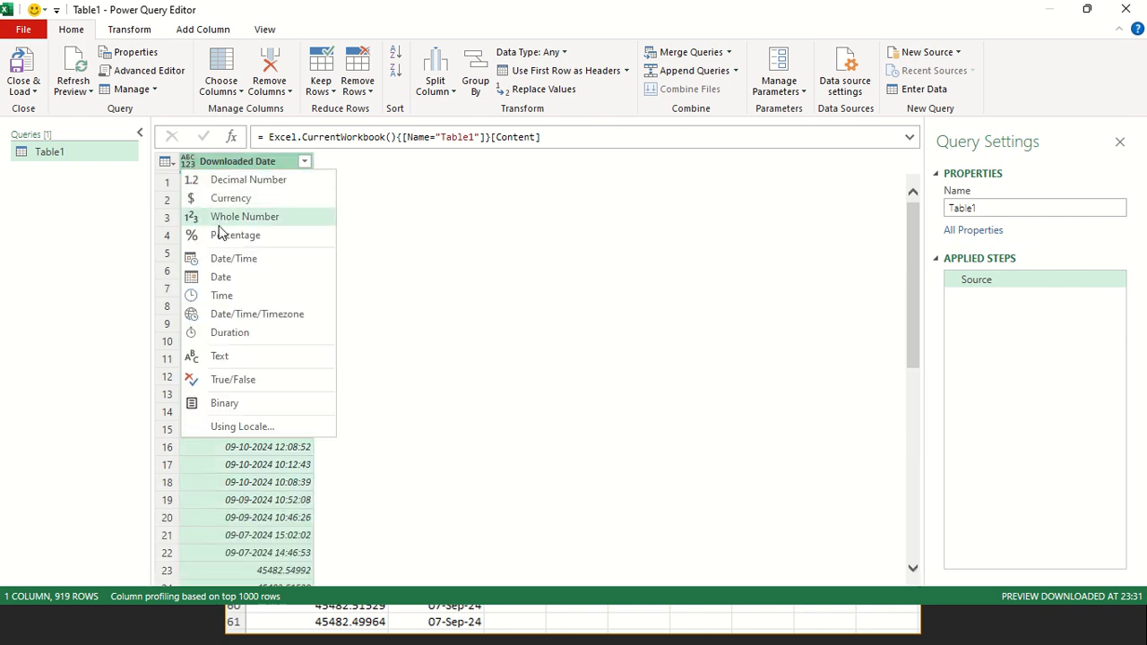
{"action": "left_click", "coordinate": [237, 258]}
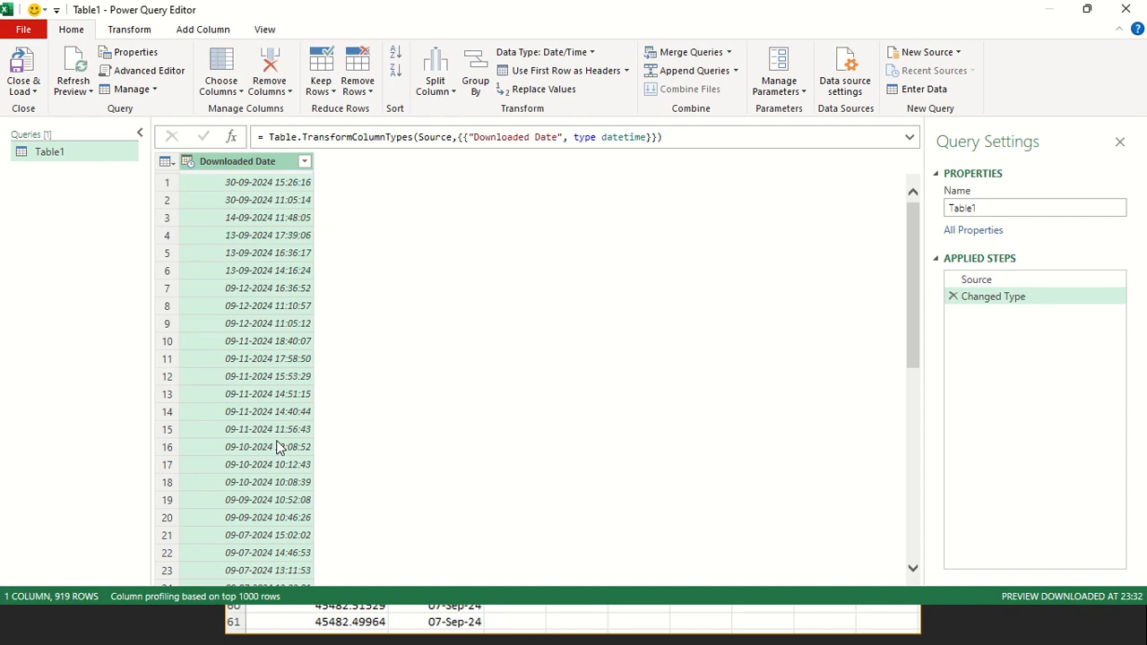
Examine the date-time values throughout the Downloaded Date column after the type conversion
{"action": "scroll", "coordinate": [281, 450], "scroll_direction": "down", "scroll_amount": 5}
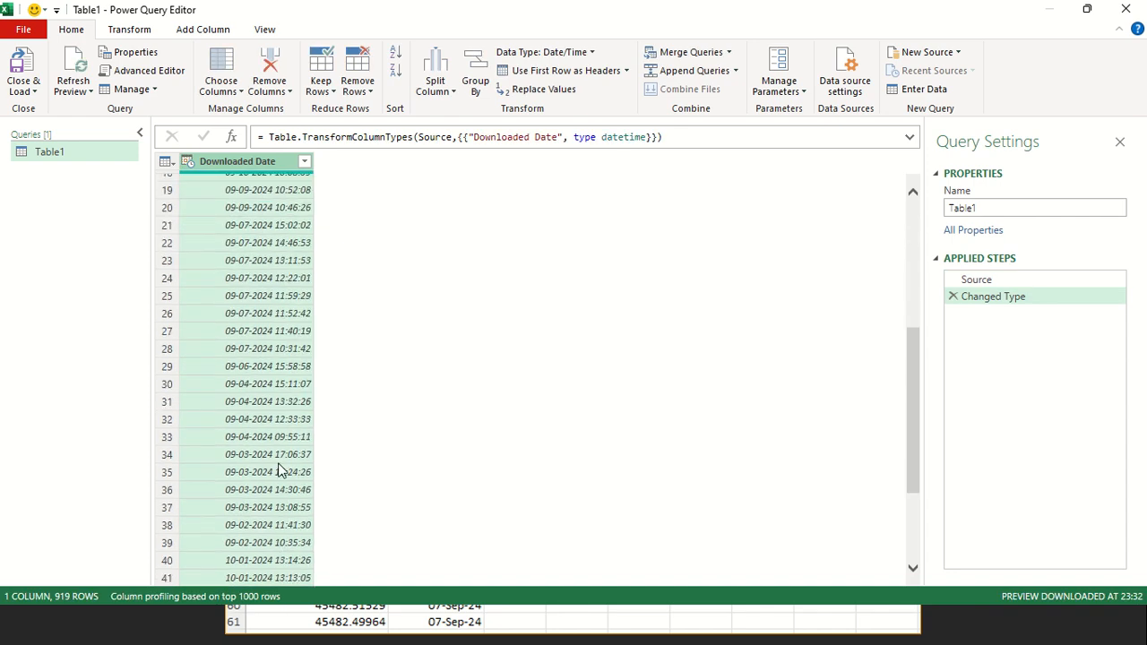
{"action": "scroll", "coordinate": [277, 412], "scroll_direction": "down", "scroll_amount": 2}
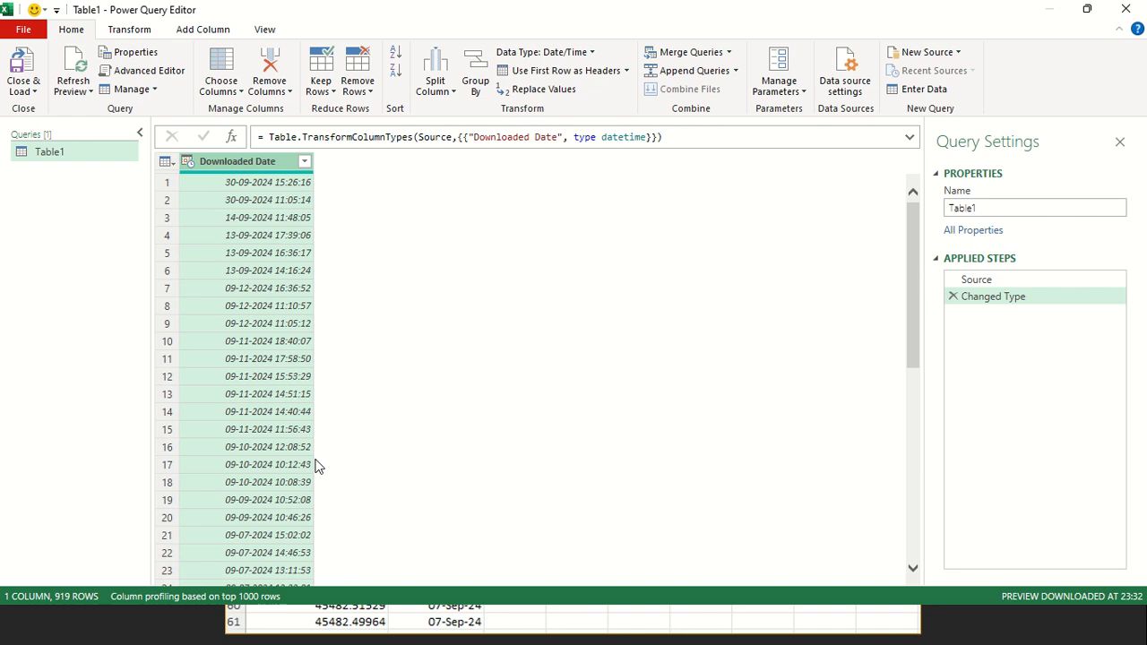
{"action": "scroll", "coordinate": [297, 479], "scroll_direction": "down", "scroll_amount": 1}
{"action": "scroll", "coordinate": [298, 475], "scroll_direction": "down", "scroll_amount": 10}
{"action": "scroll", "coordinate": [286, 449], "scroll_direction": "up", "scroll_amount": 6}
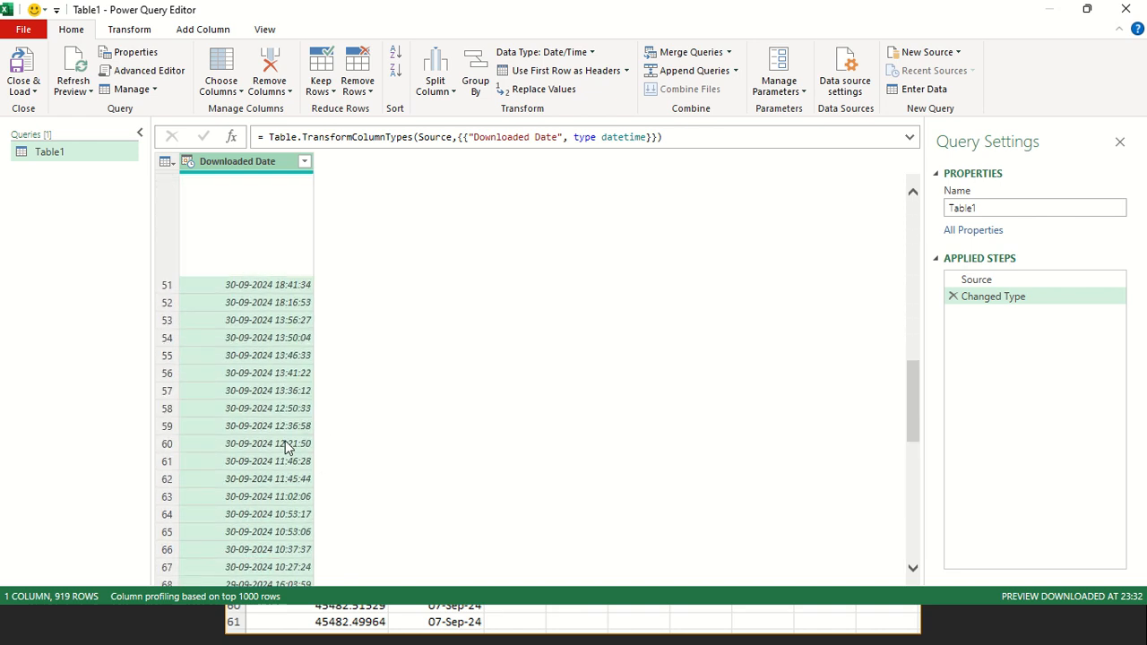
{"action": "scroll", "coordinate": [267, 406], "scroll_direction": "up", "scroll_amount": 2}
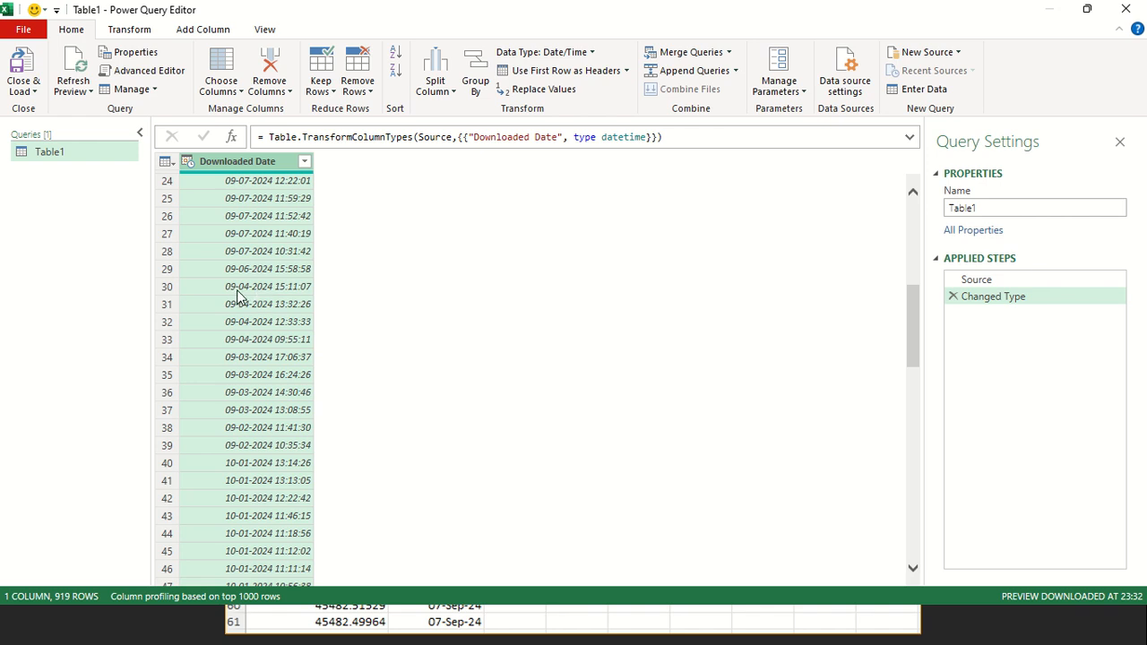
{"action": "scroll", "coordinate": [300, 306], "scroll_direction": "up", "scroll_amount": 7}
{"action": "scroll", "coordinate": [300, 307], "scroll_direction": "up", "scroll_amount": 1}
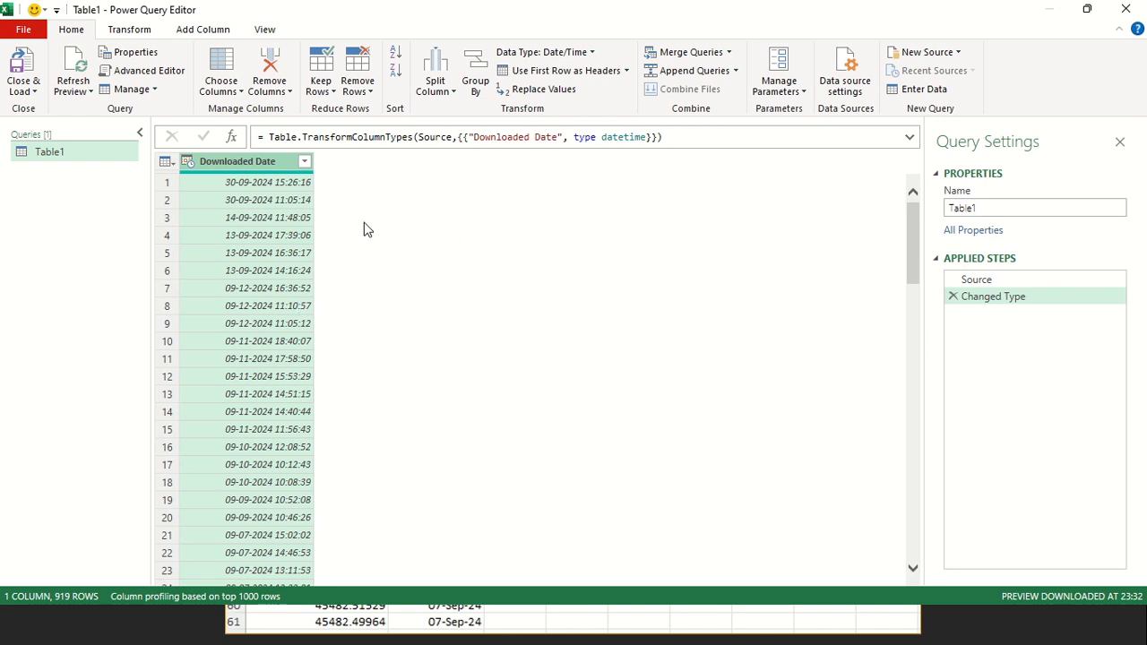
Add a date-only column extracted from the Downloaded Date column
{"action": "left_click", "coordinate": [218, 32]}
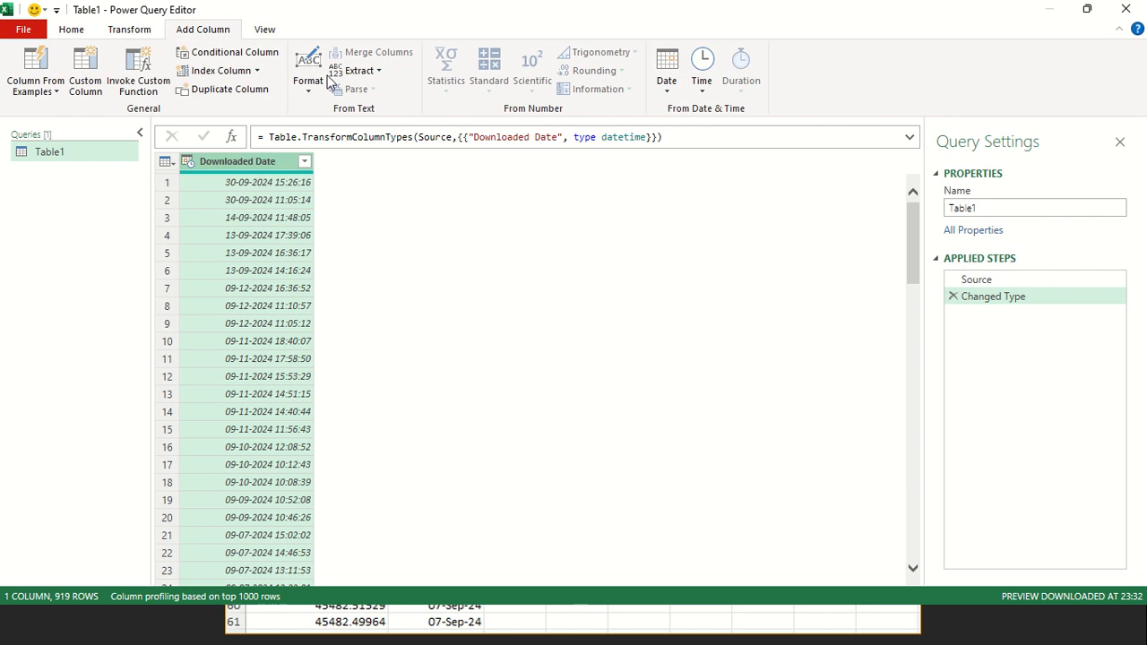
{"action": "left_click", "coordinate": [667, 83]}
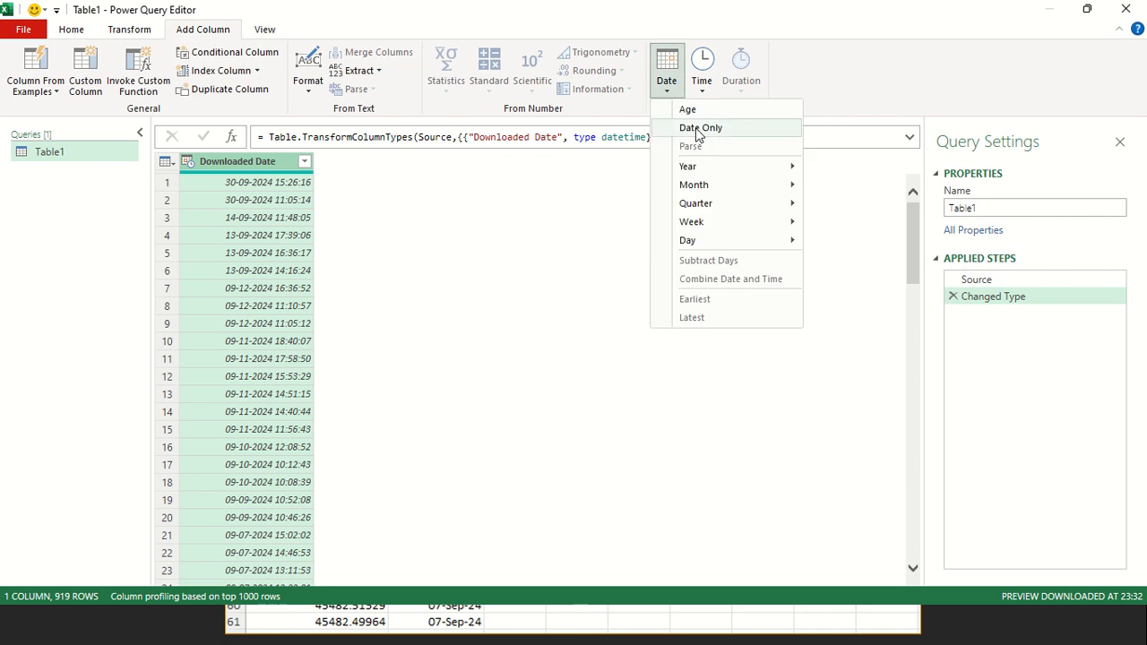
{"action": "left_click", "coordinate": [699, 128]}
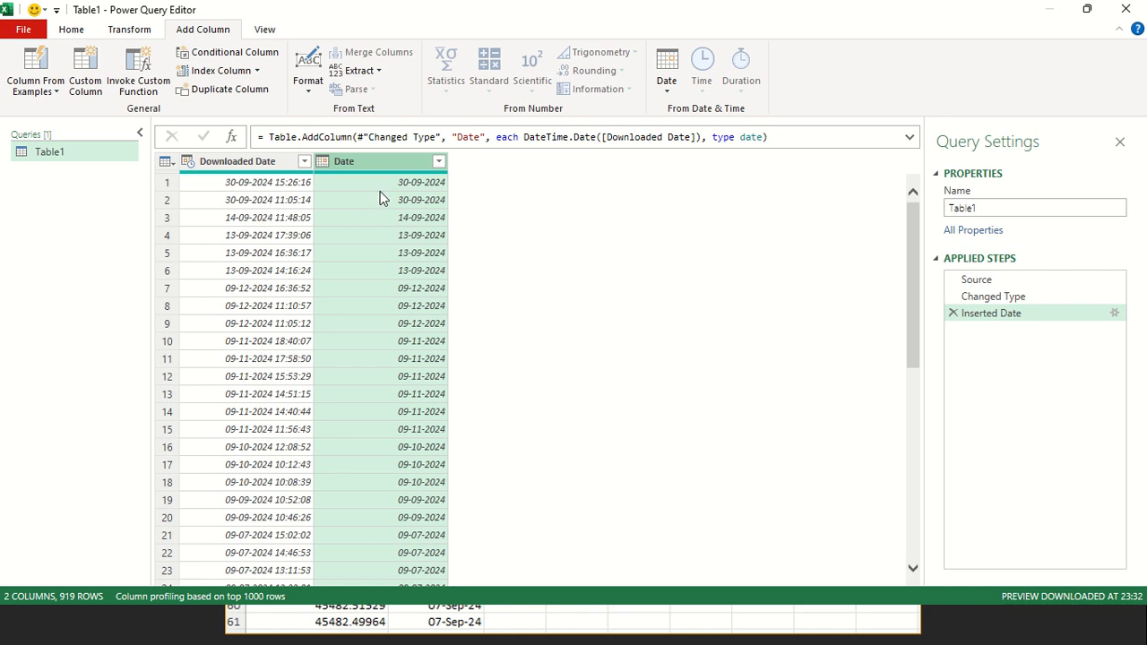
Start a new custom column named FINAL, keeping its dialog clear of the Downloaded Date and Date columns
{"action": "left_click", "coordinate": [95, 74]}
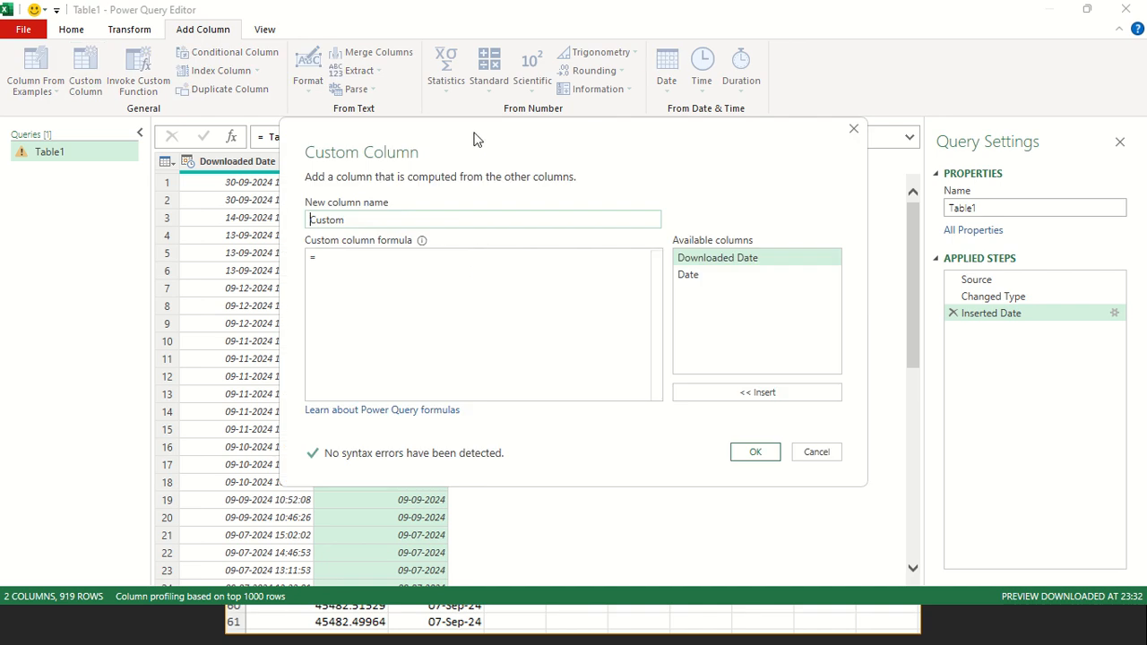
{"action": "left_click_drag", "start_coordinate": [481, 135], "coordinate": [520, 233]}
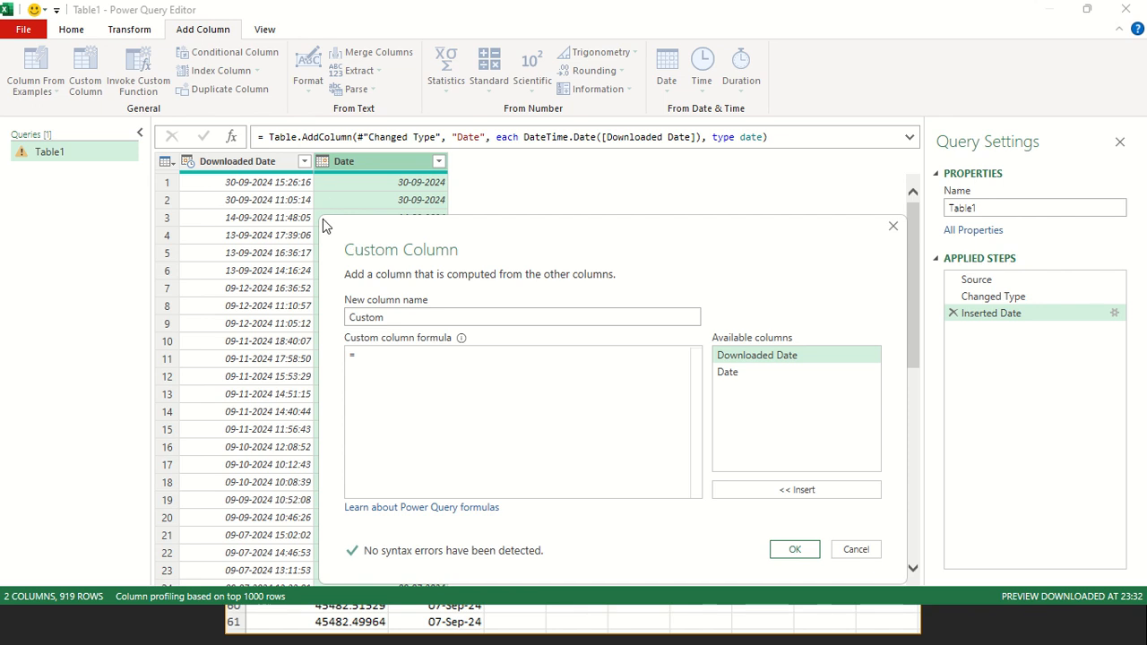
{"action": "left_click_drag", "start_coordinate": [413, 318], "coordinate": [278, 306]}
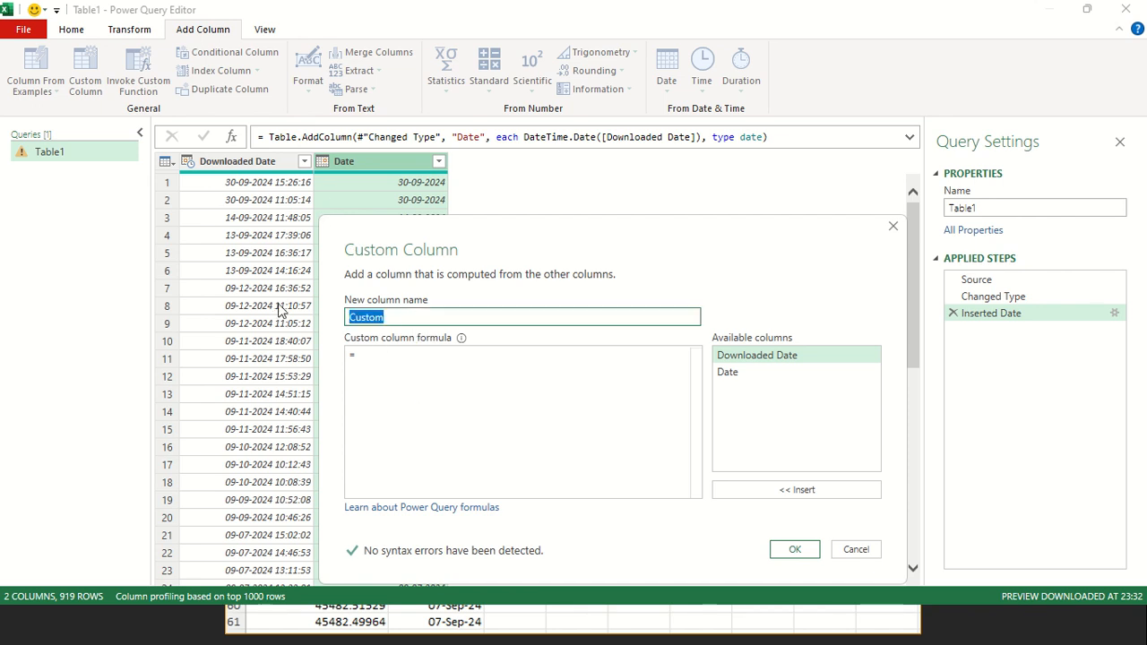
{"action": "type", "text": "FINA"}
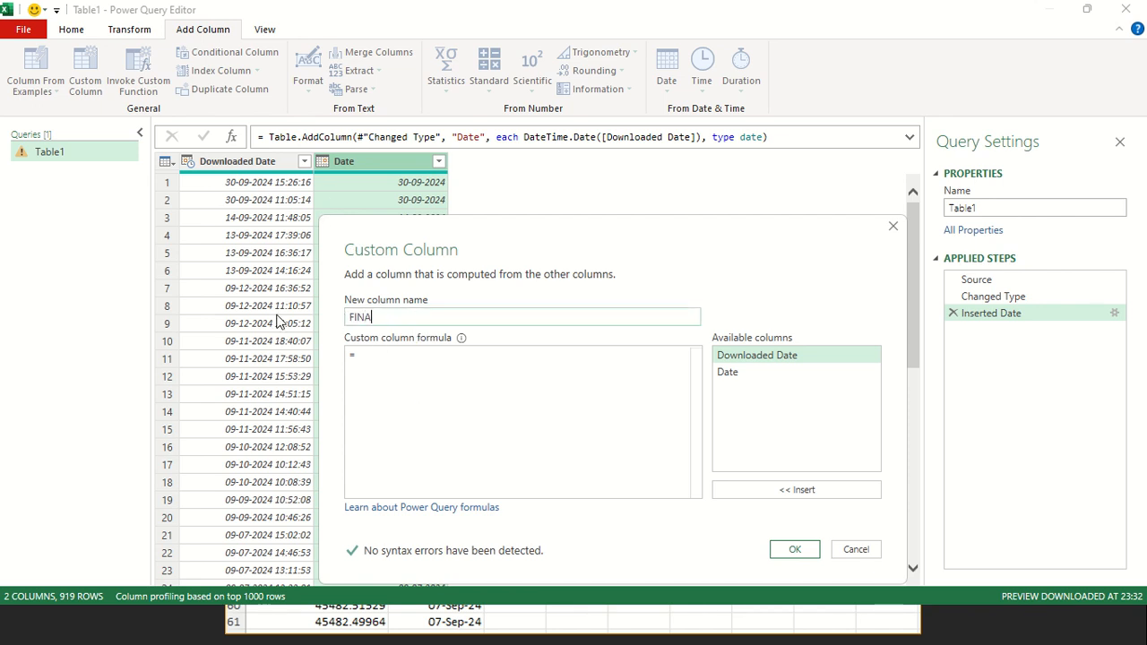
{"action": "type", "text": "L"}
{"action": "key", "text": "Tab"}
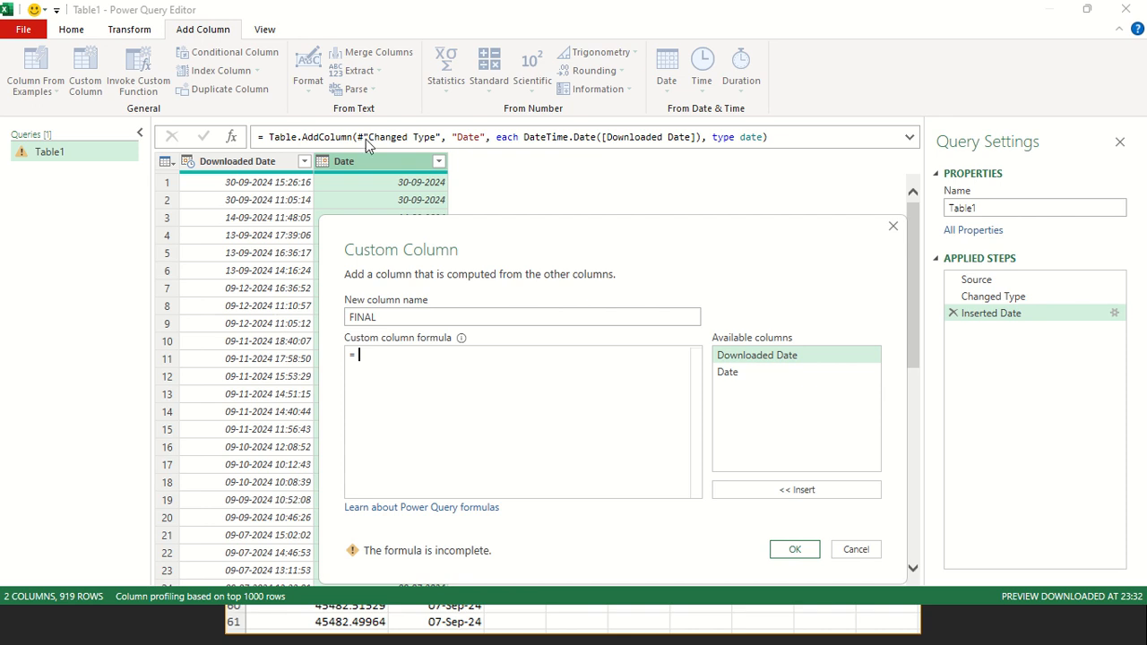
{"action": "left_click_drag", "start_coordinate": [882, 146], "coordinate": [858, 149]}
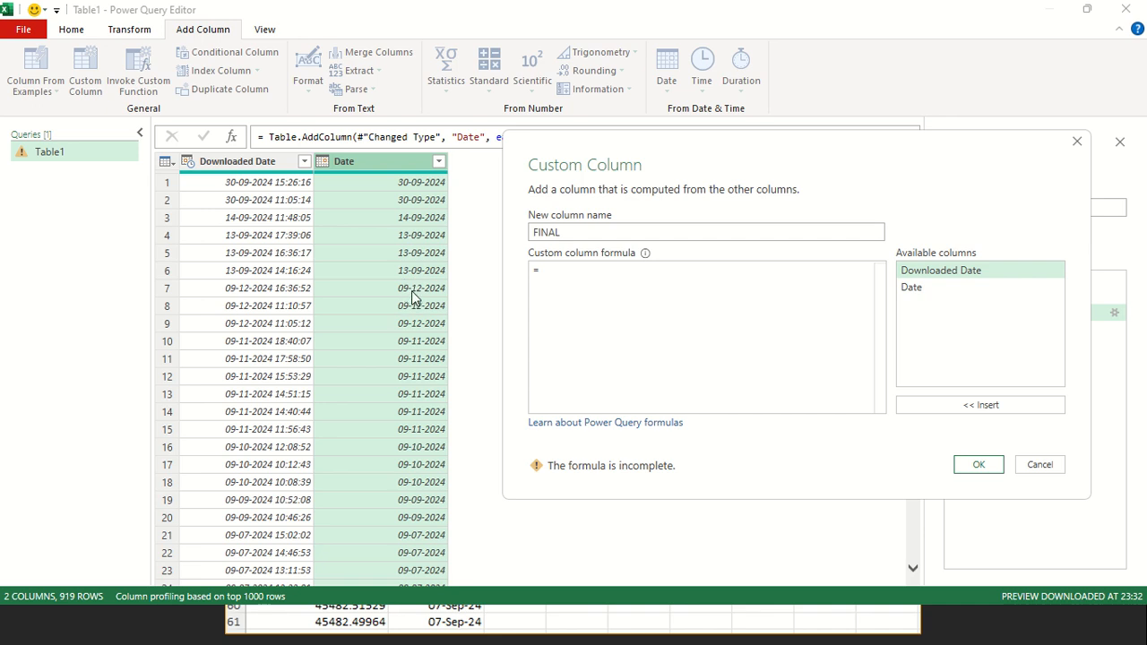
{"action": "left_click", "coordinate": [566, 285]}
{"action": "type", "text": "IF"}
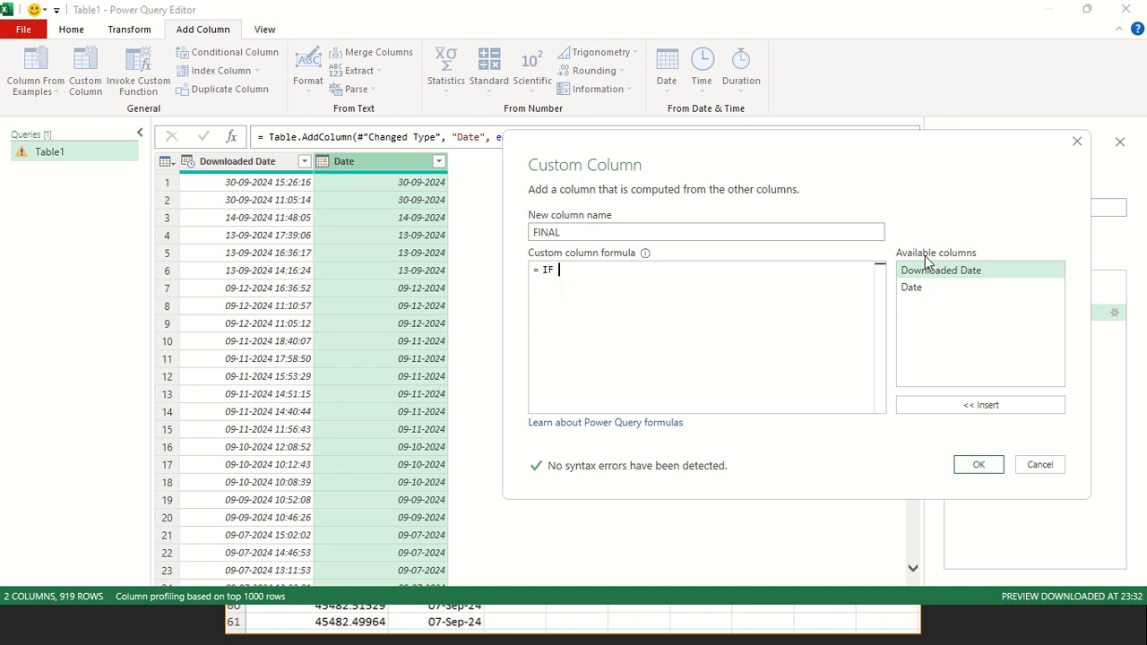
{"action": "double_click", "coordinate": [922, 289]}
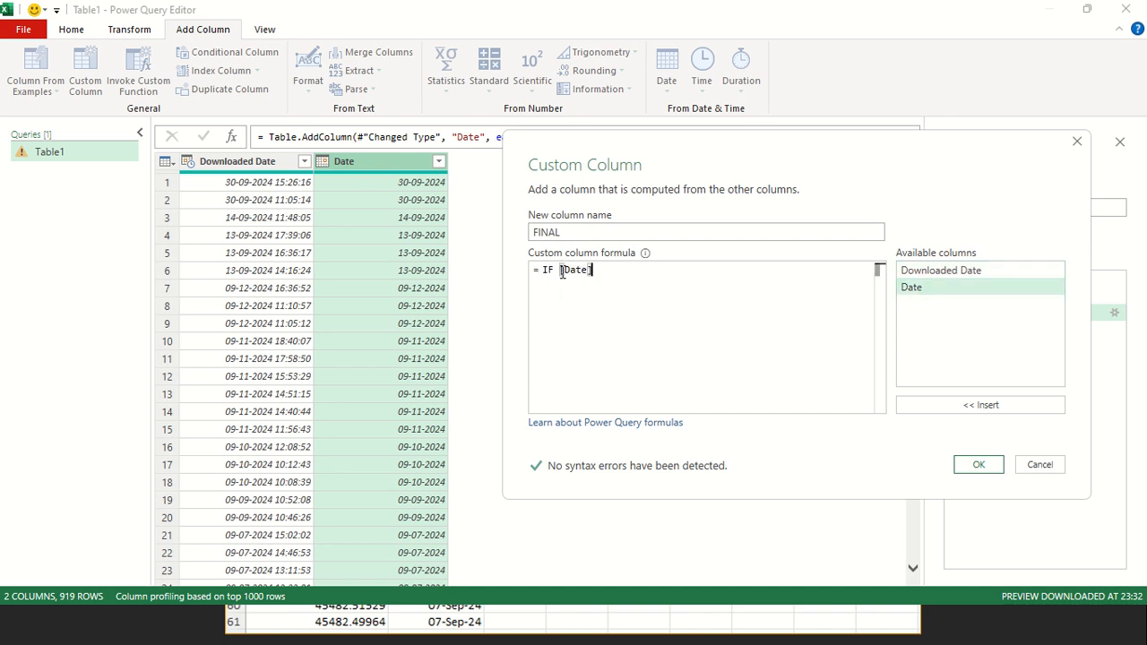
{"action": "key", "text": "Caps_Lock"}
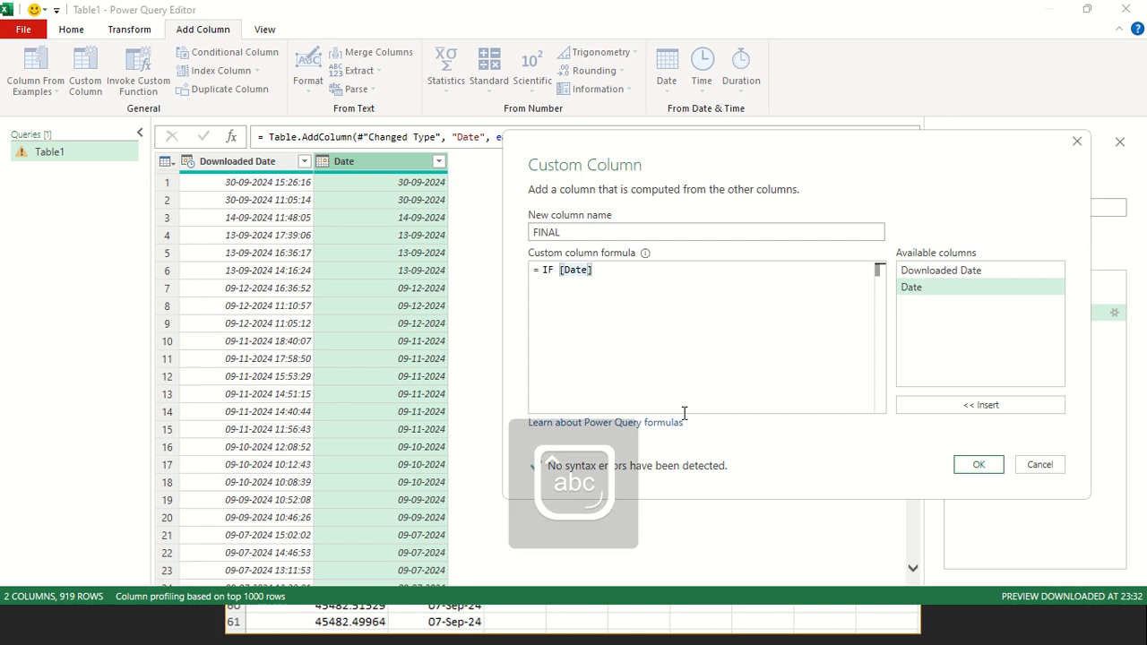
{"action": "type", "text": "date."}
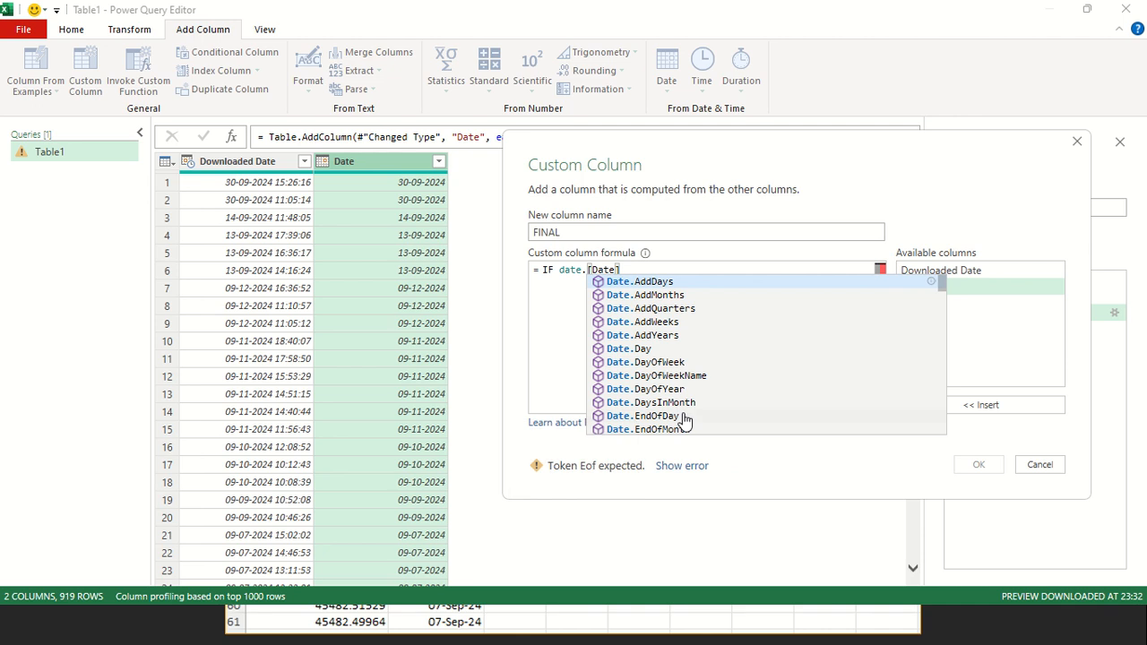
{"action": "type", "text": "to"}
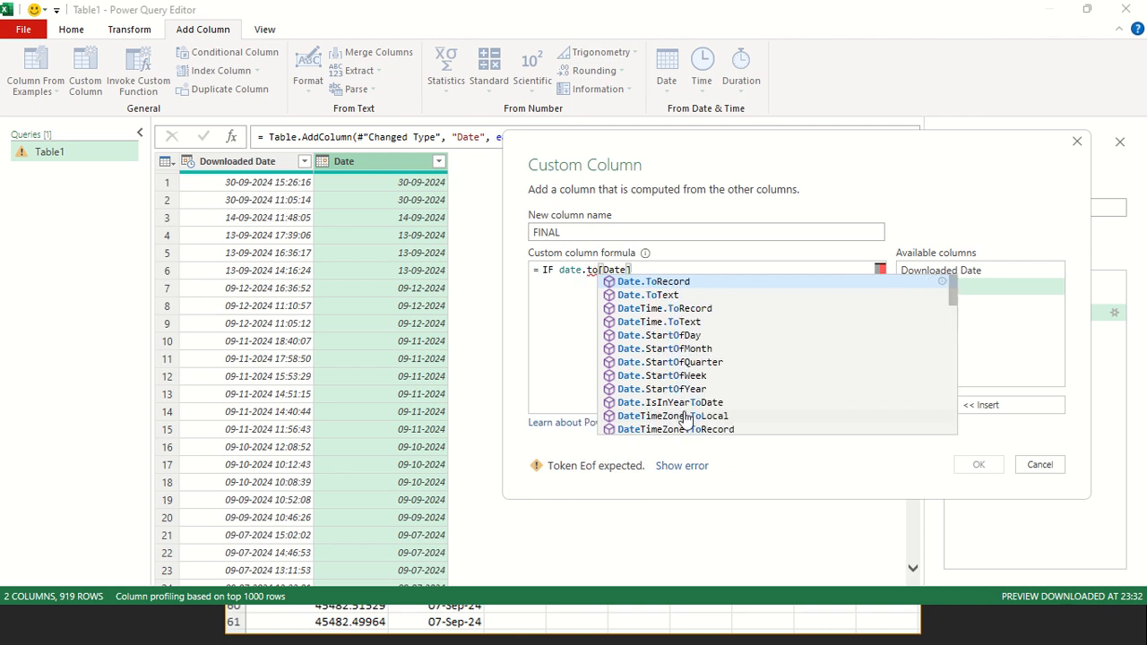
{"action": "left_click", "coordinate": [658, 295]}
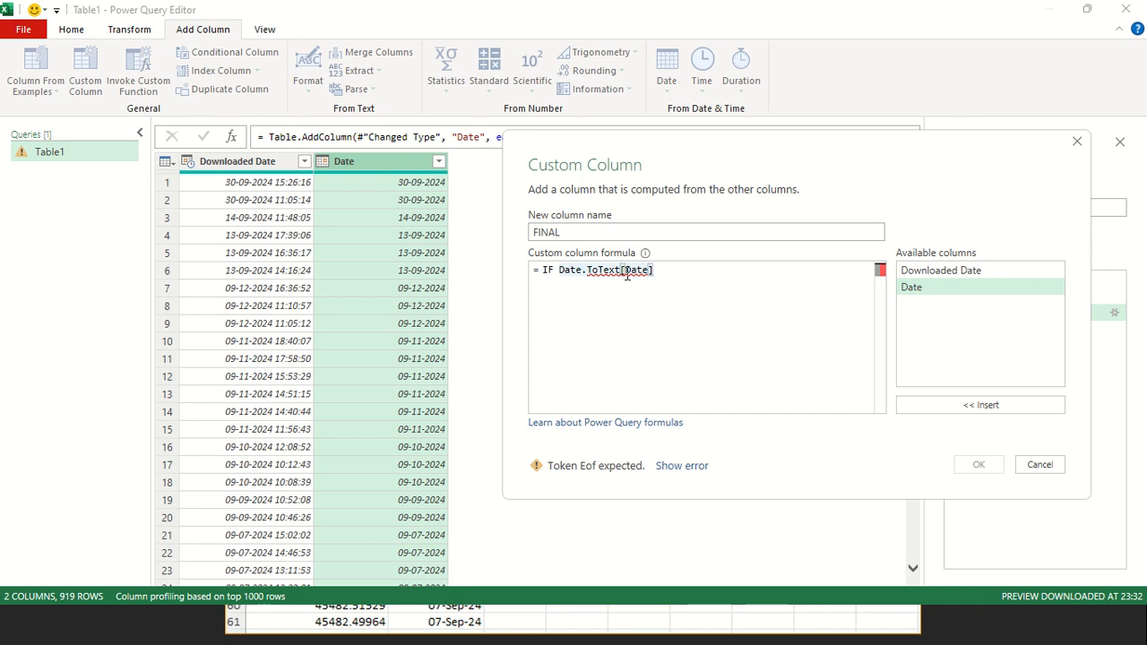
{"action": "type", "text": "("}
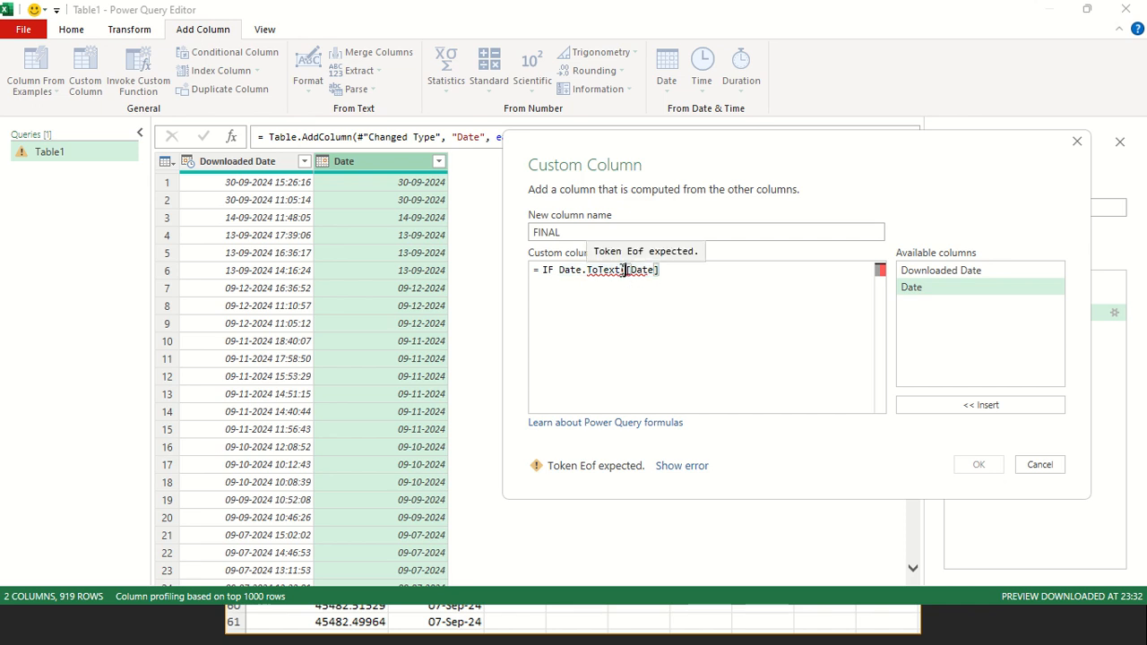
{"action": "left_click", "coordinate": [684, 272]}
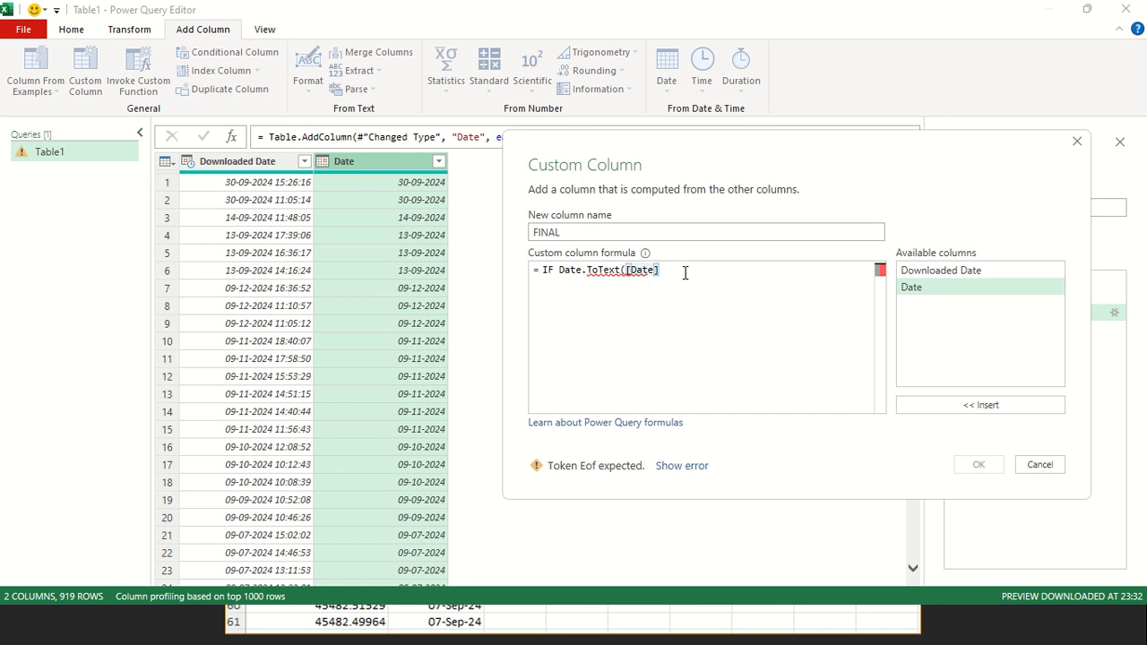
{"action": "type", "text": ","}
{"action": "key", "text": "ctrl+a"}
{"action": "key", "text": "BackSpace"}
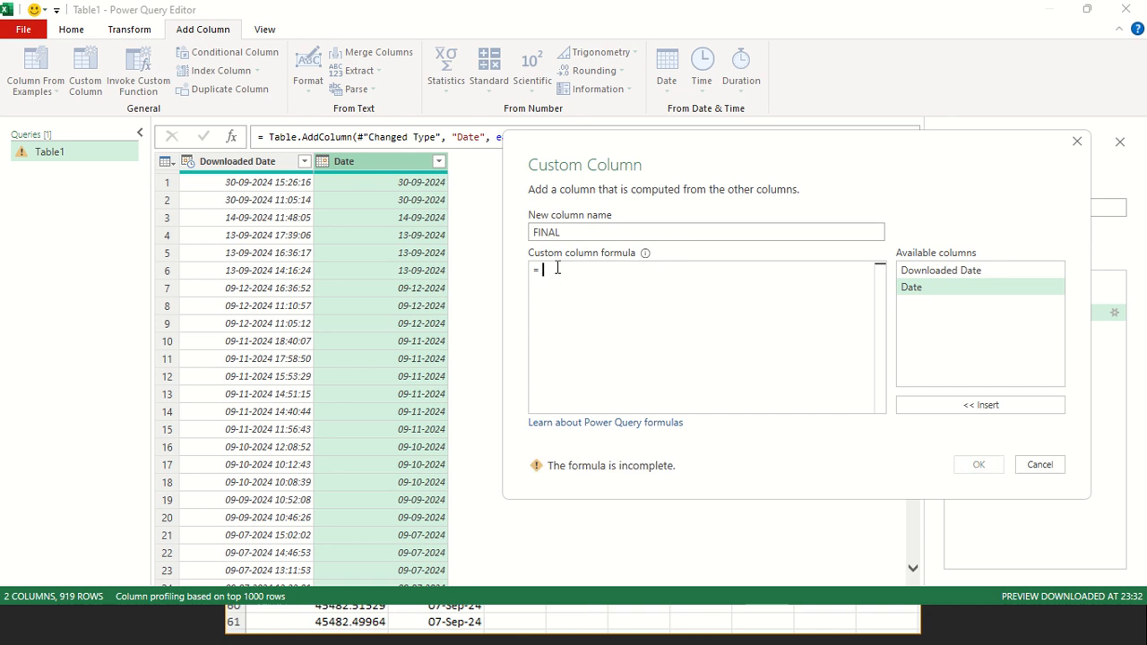
Begin the FINAL column formula with an if condition that calls Date.ToText
{"action": "type", "text": "if"}
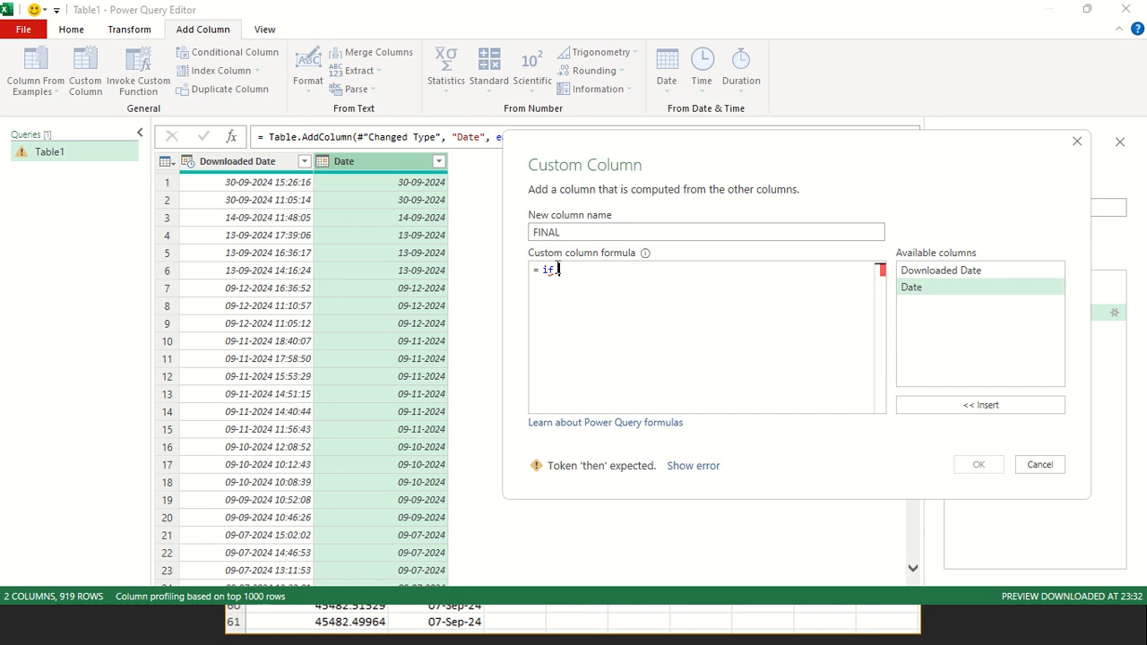
{"action": "type", "text": " date.to"}
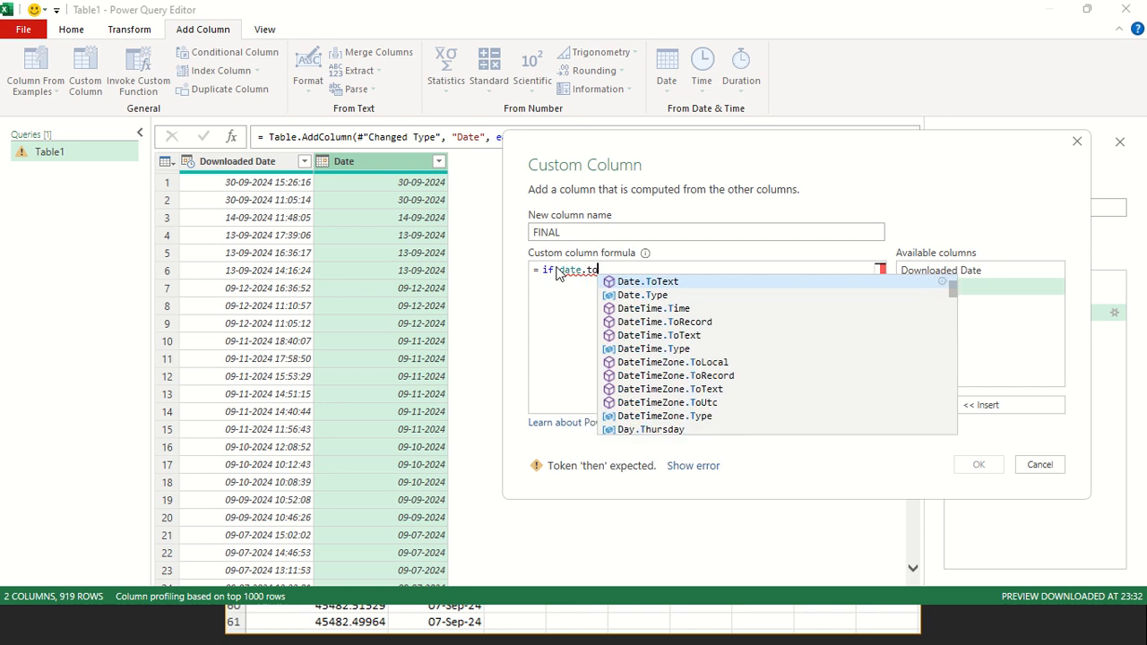
{"action": "key", "text": "Tab"}
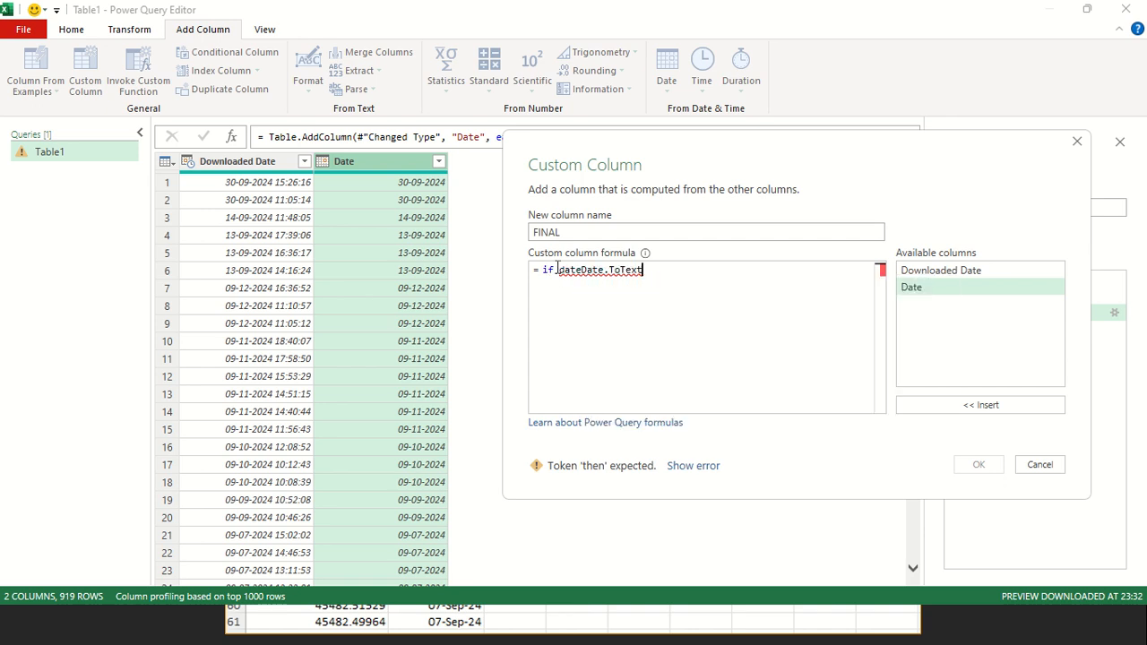
{"action": "left_click", "coordinate": [563, 271]}
{"action": "key", "text": "Delete"}
{"action": "key", "text": "Delete"}
{"action": "key", "text": "Delete"}
{"action": "key", "text": "BackSpace"}
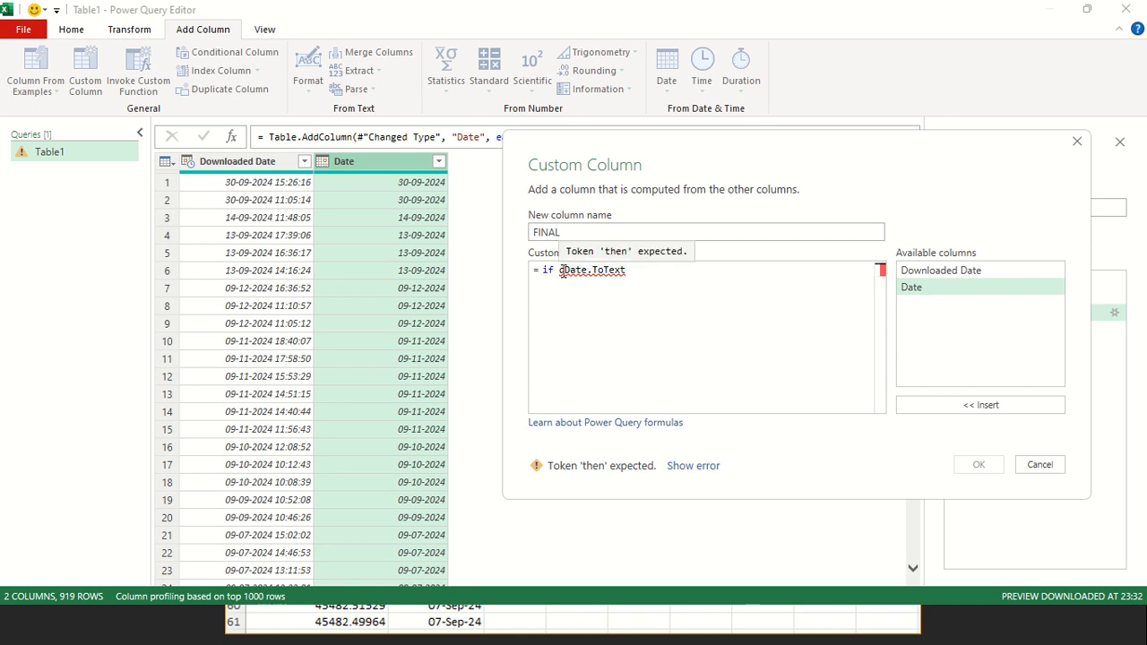
{"action": "left_click", "coordinate": [636, 272]}
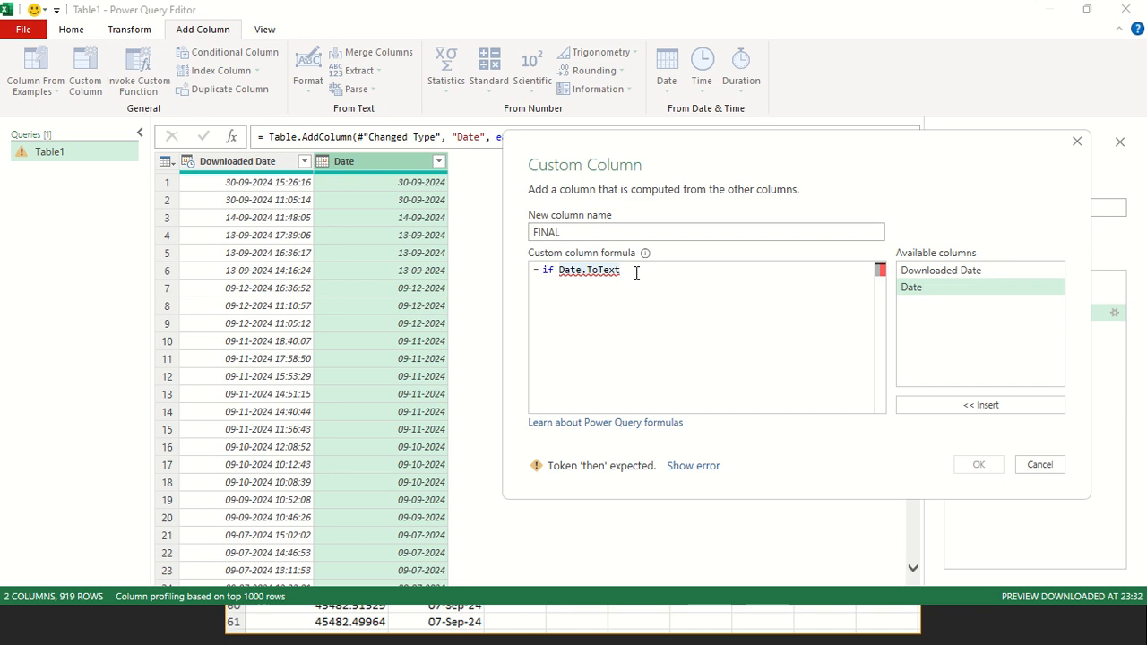
Give Date.ToText the Date column and the "dd" format as its arguments
{"action": "type", "text": "("}
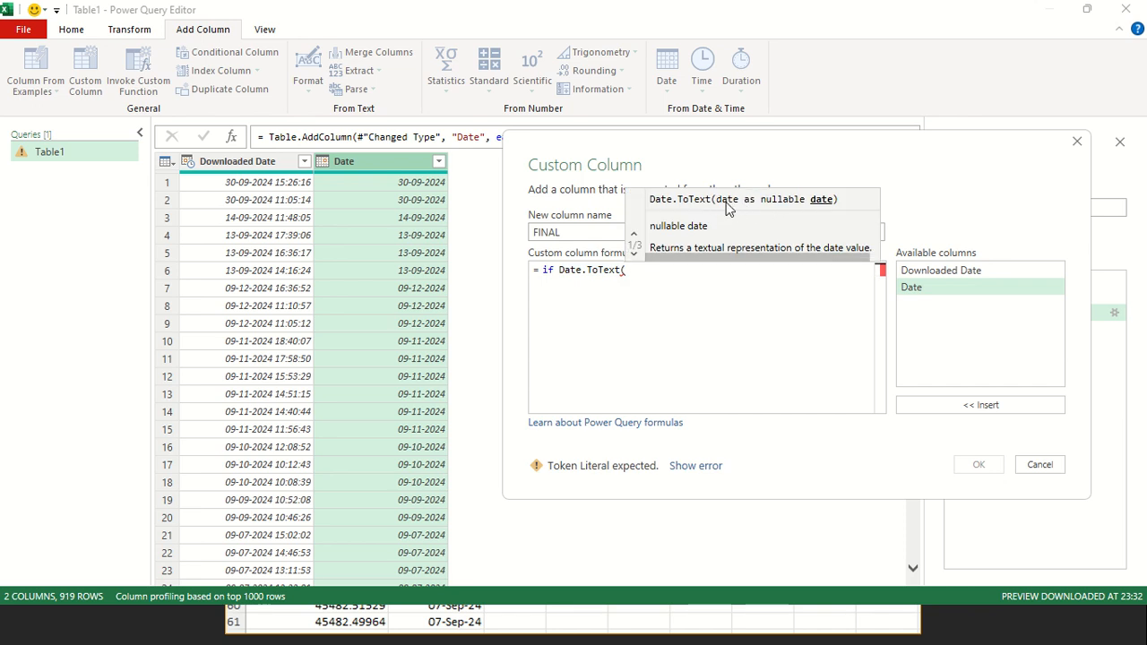
{"action": "double_click", "coordinate": [914, 287]}
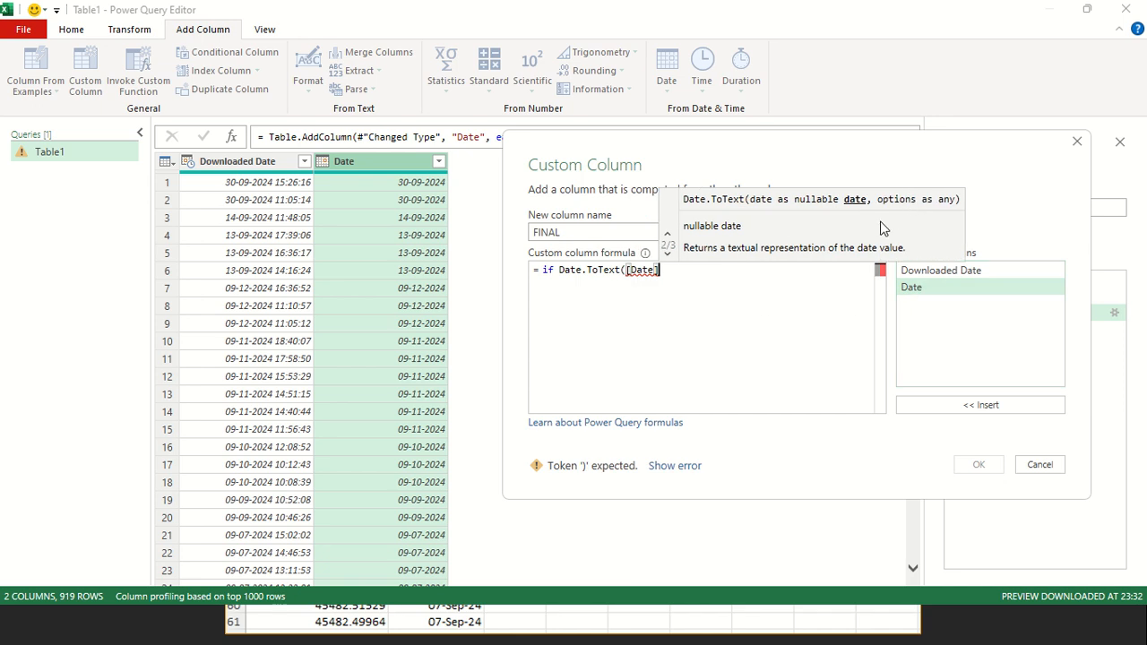
{"action": "type", "text": ","}
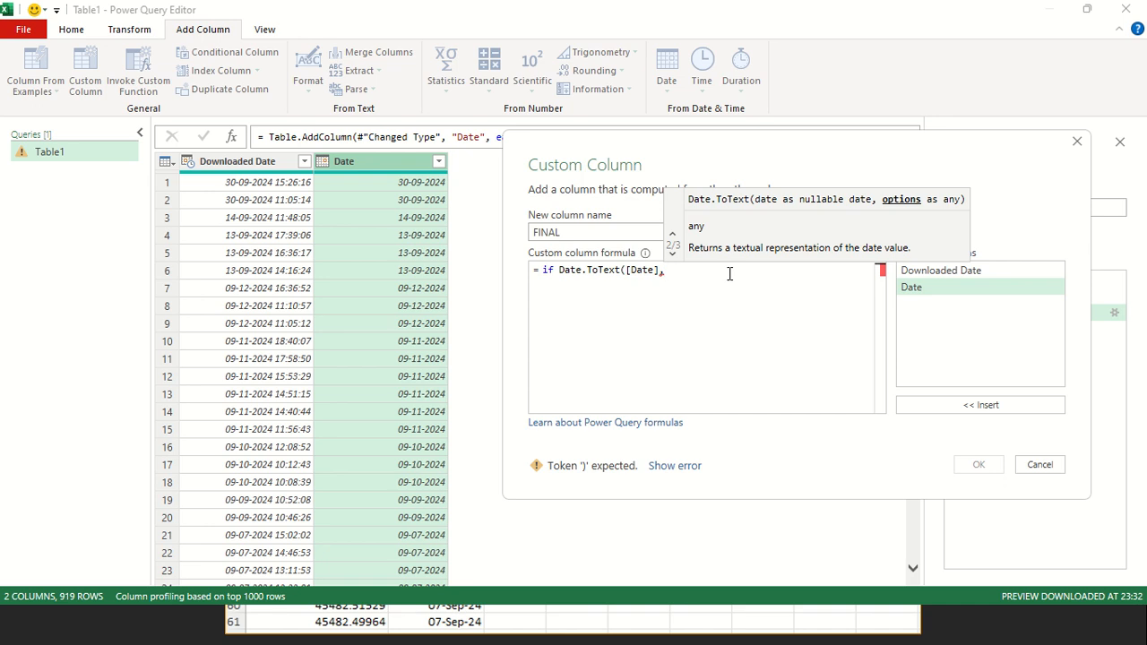
{"action": "type", "text": "\""}
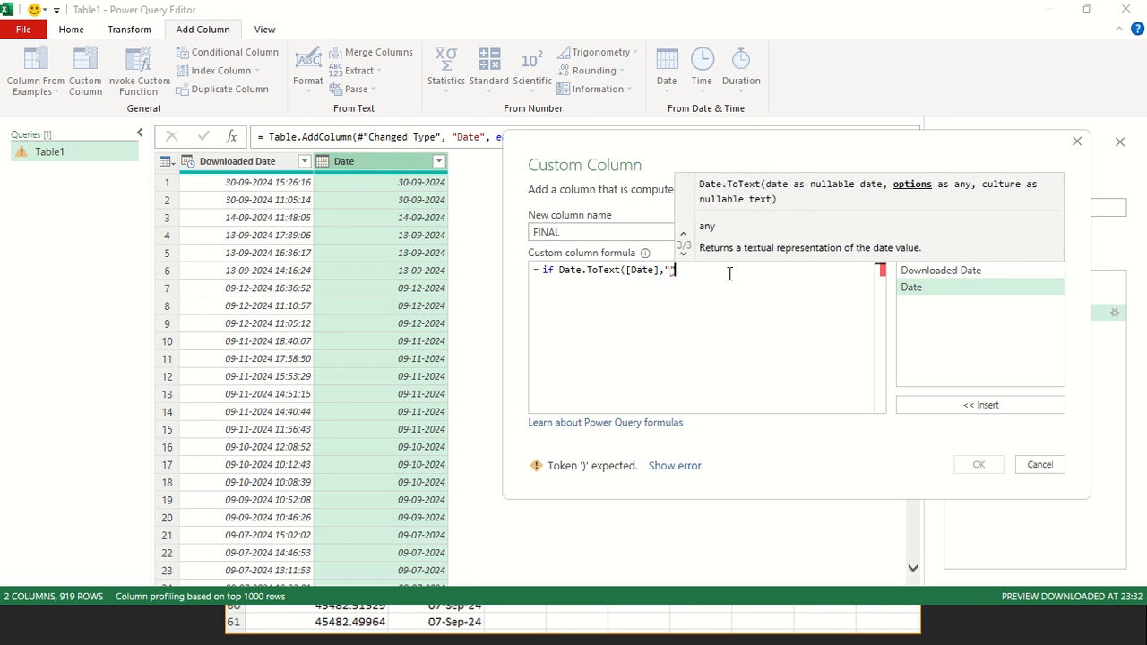
{"action": "type", "text": ")"}
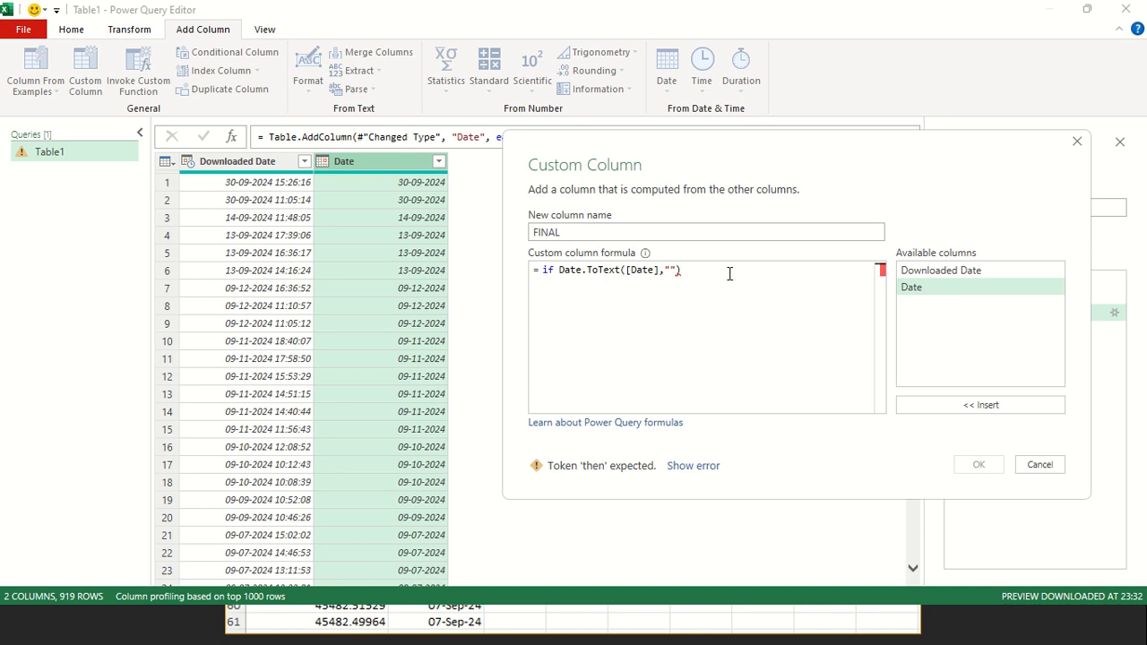
{"action": "type", "text": "dd"}
{"action": "left_click", "coordinate": [710, 282]}
{"action": "type", "text": "day=dd"}
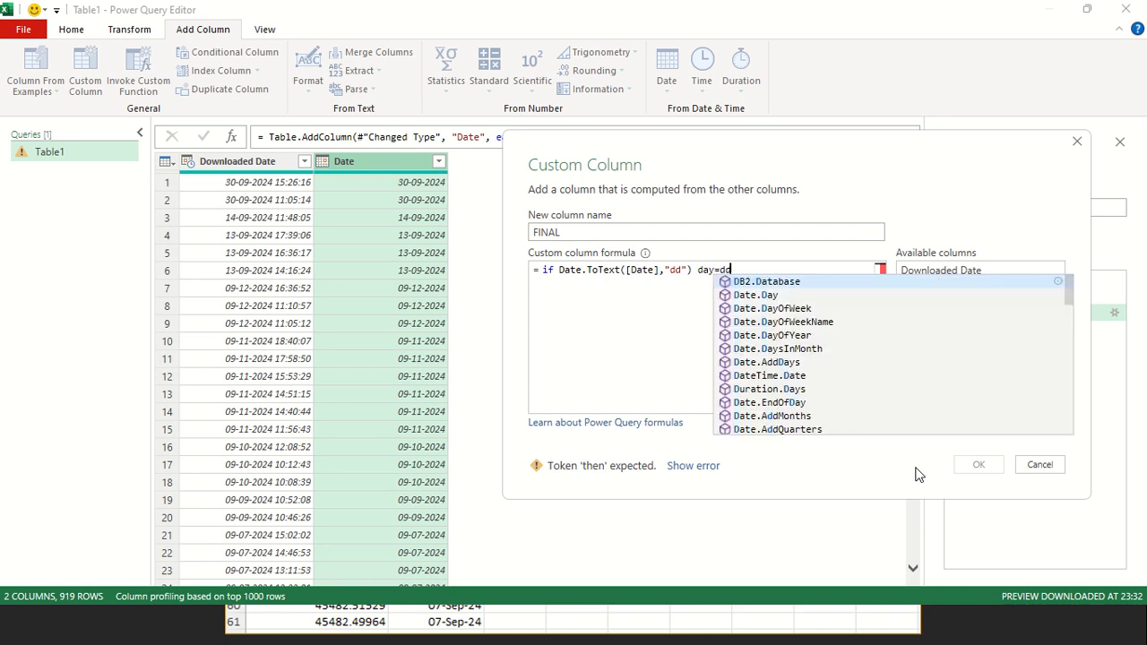
{"action": "type", "text": " month "}
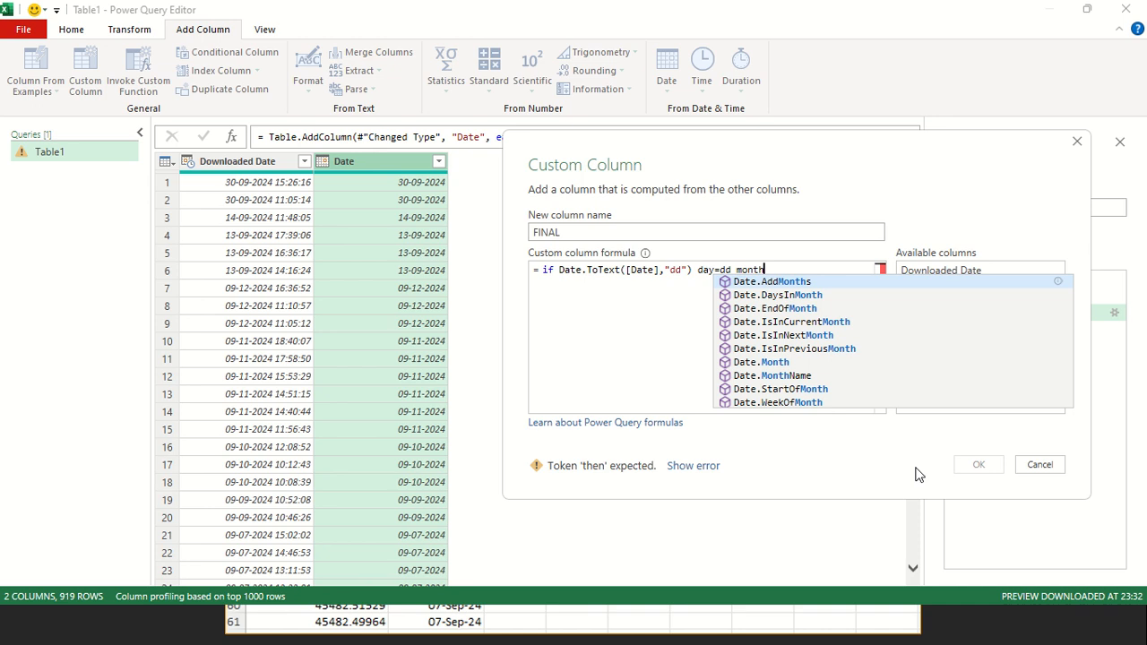
{"action": "type", "text": "=MM"}
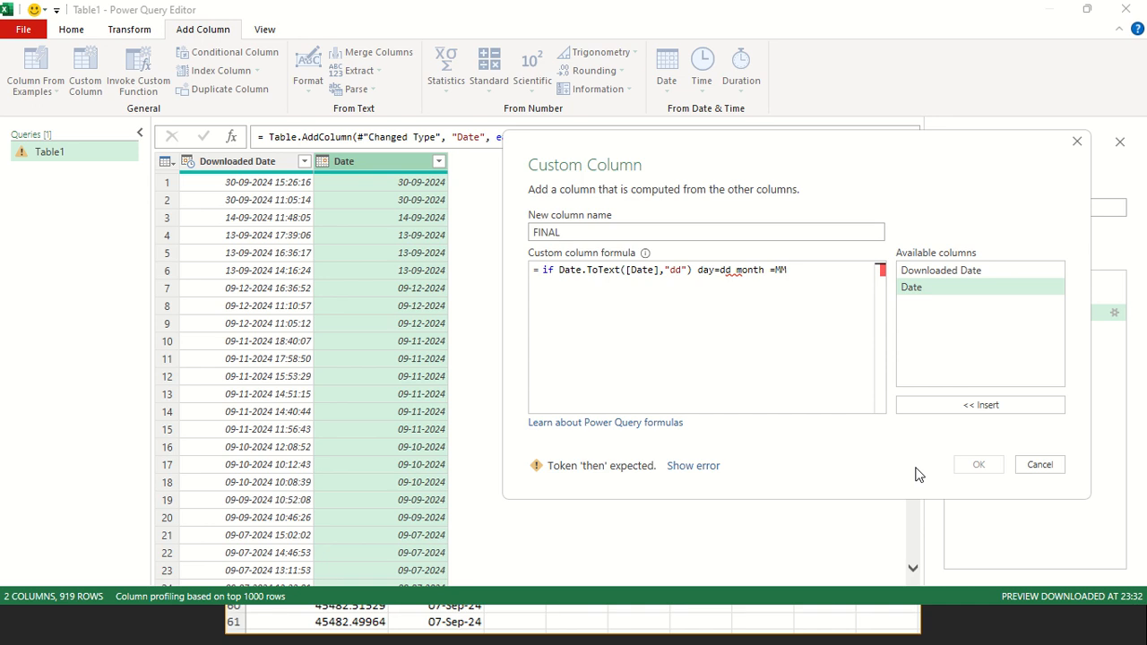
{"action": "type", "text": "M year"}
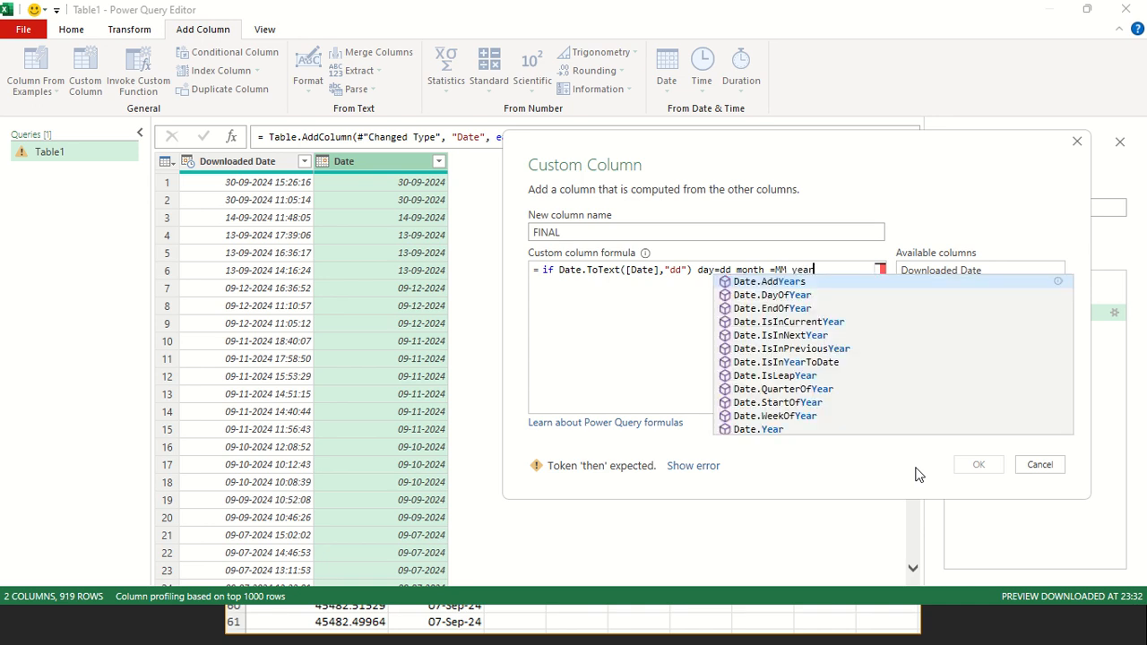
{"action": "type", "text": "=yy"}
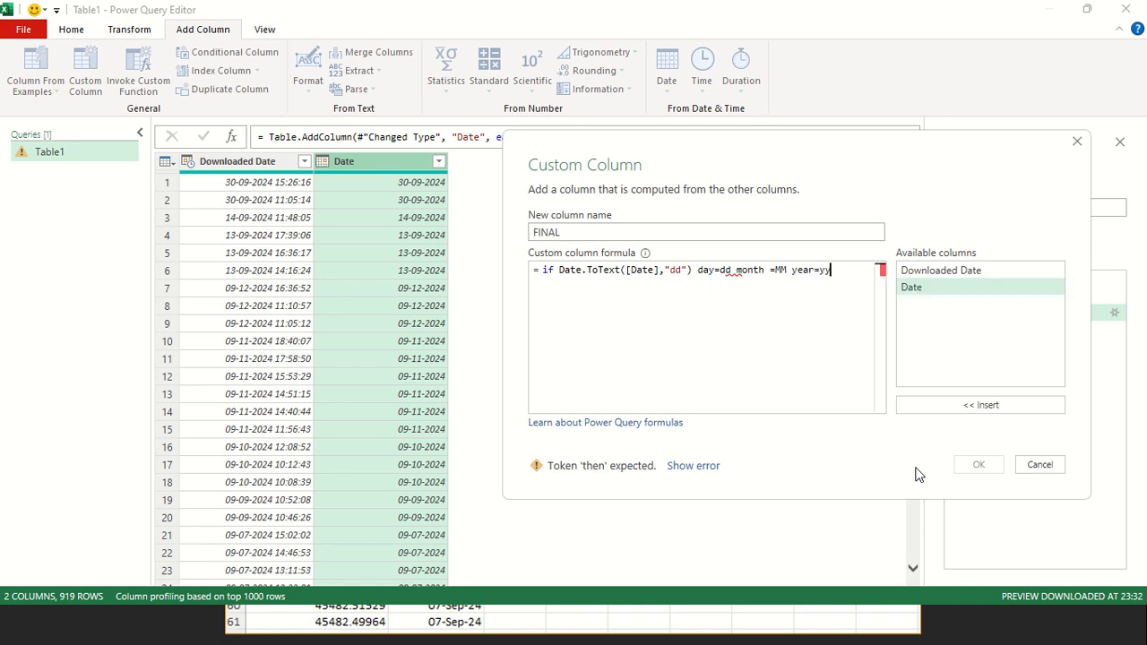
{"action": "type", "text": "yy mintu"}
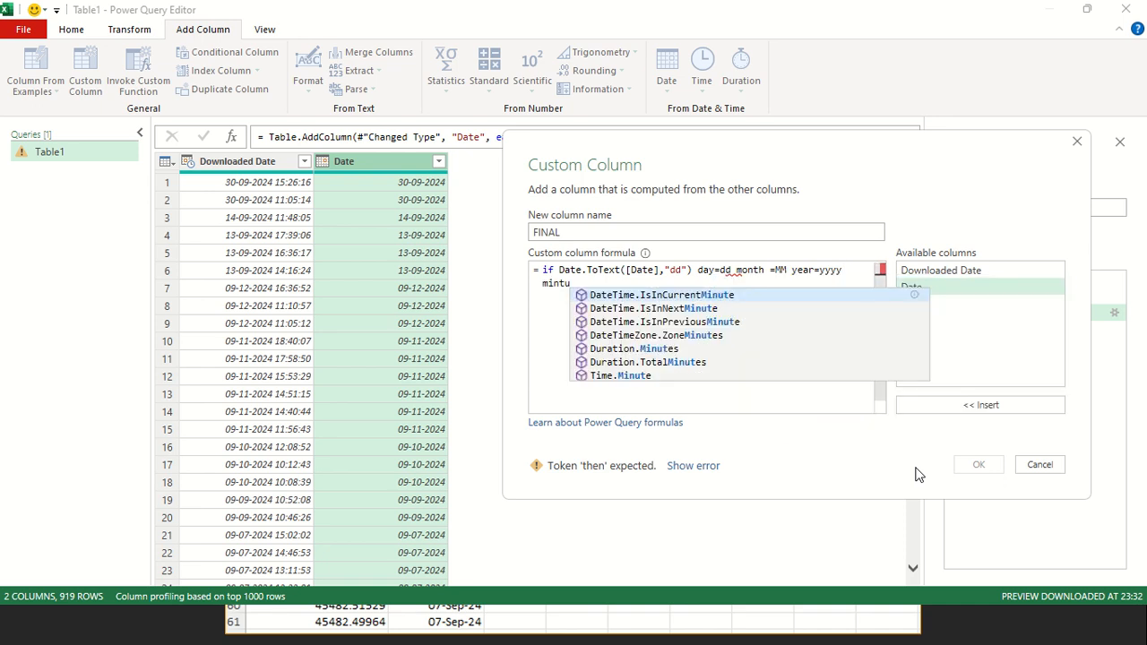
{"action": "type", "text": "e ="}
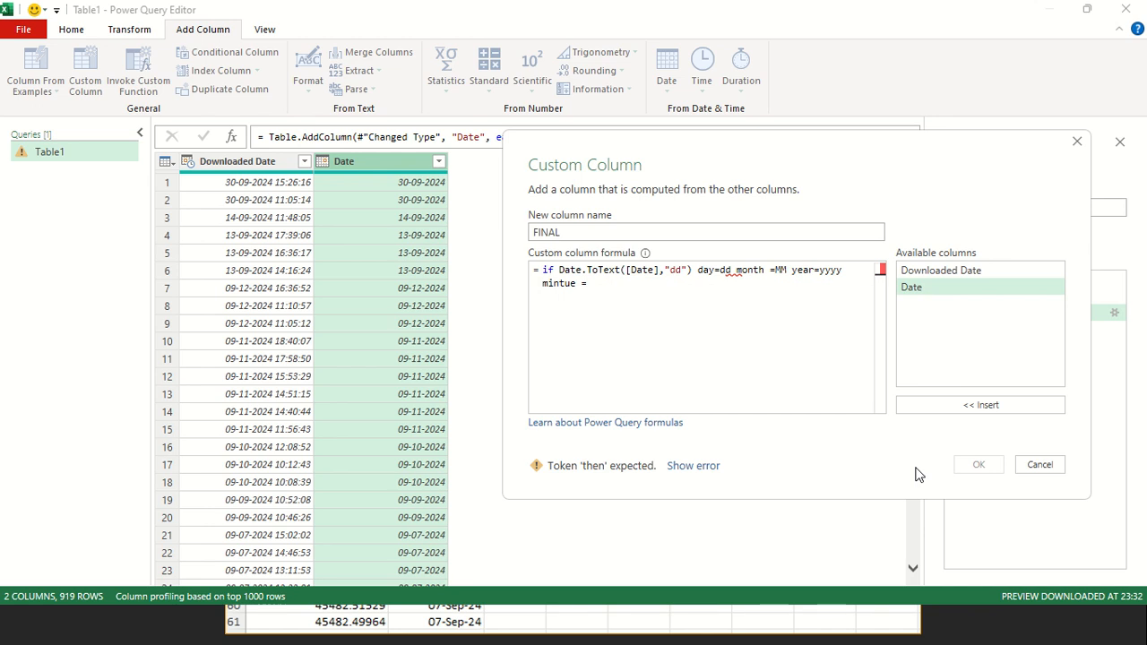
{"action": "type", "text": "mm"}
{"action": "key", "text": "ctrl+shift+Left"}
{"action": "key", "text": "ctrl+shift+Left"}
{"action": "key", "text": "ctrl+shift+Left"}
{"action": "key", "text": "ctrl+shift+Left"}
{"action": "key", "text": "ctrl+shift+Left"}
{"action": "key", "text": "ctrl+shift+Left"}
{"action": "key", "text": "ctrl+shift+Left"}
{"action": "key", "text": "ctrl+shift+Left"}
{"action": "key", "text": "ctrl+shift+Left"}
{"action": "key", "text": "ctrl+shift+Left"}
{"action": "key", "text": "ctrl+shift+Left"}
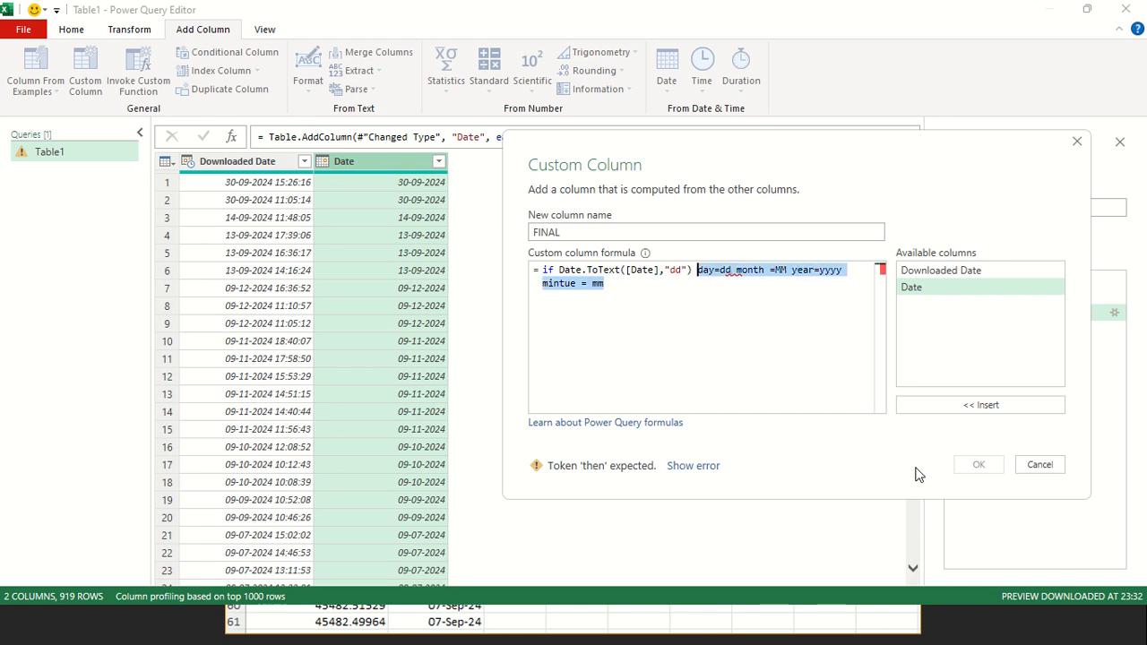
{"action": "key", "text": "BackSpace"}
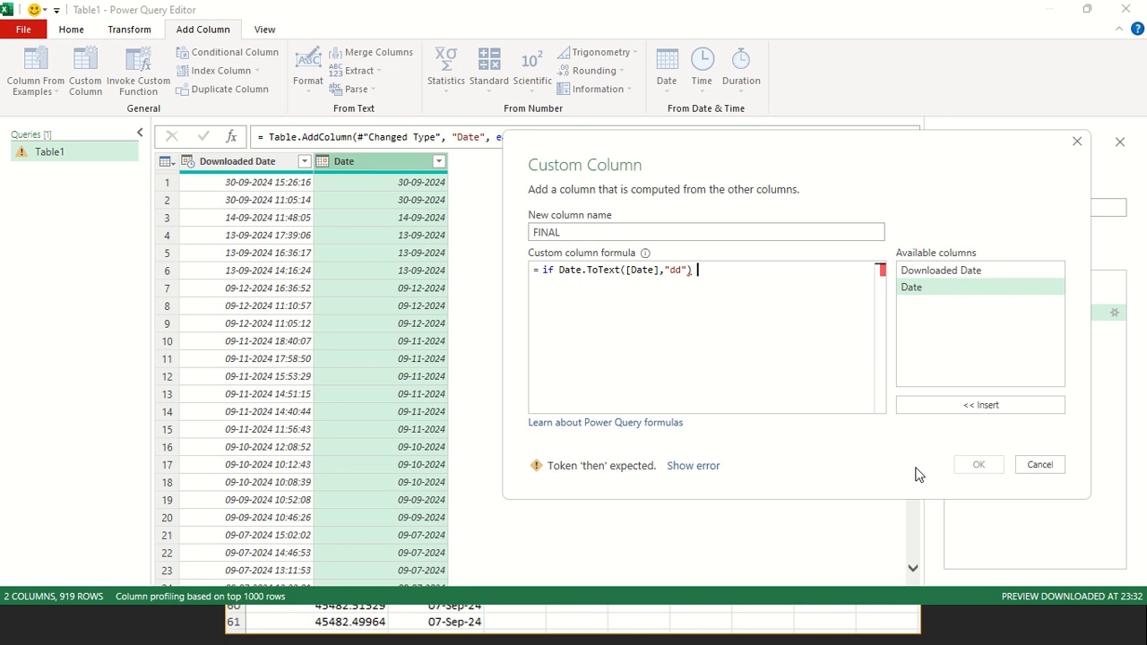
Compare the day text with "09" and reuse the Date.ToText([Date],"dd") expression after then
{"action": "type", "text": "= \"09\" then"}
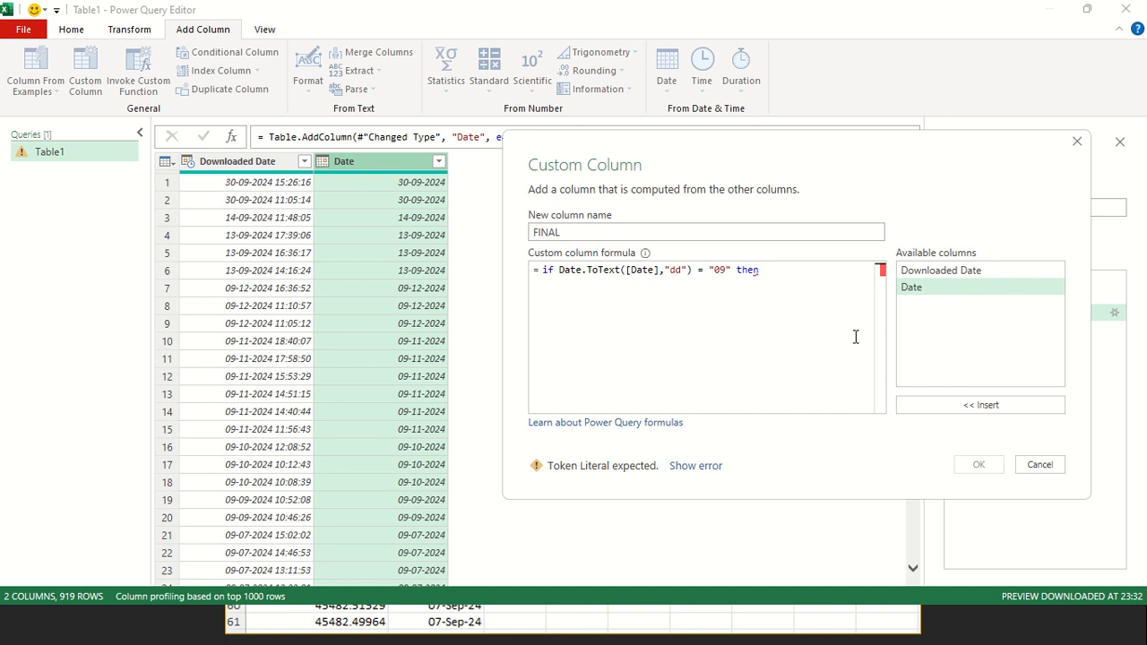
{"action": "left_click", "coordinate": [693, 270]}
{"action": "left_click", "coordinate": [557, 269], "text": "shift"}
{"action": "key", "text": "ctrl+c"}
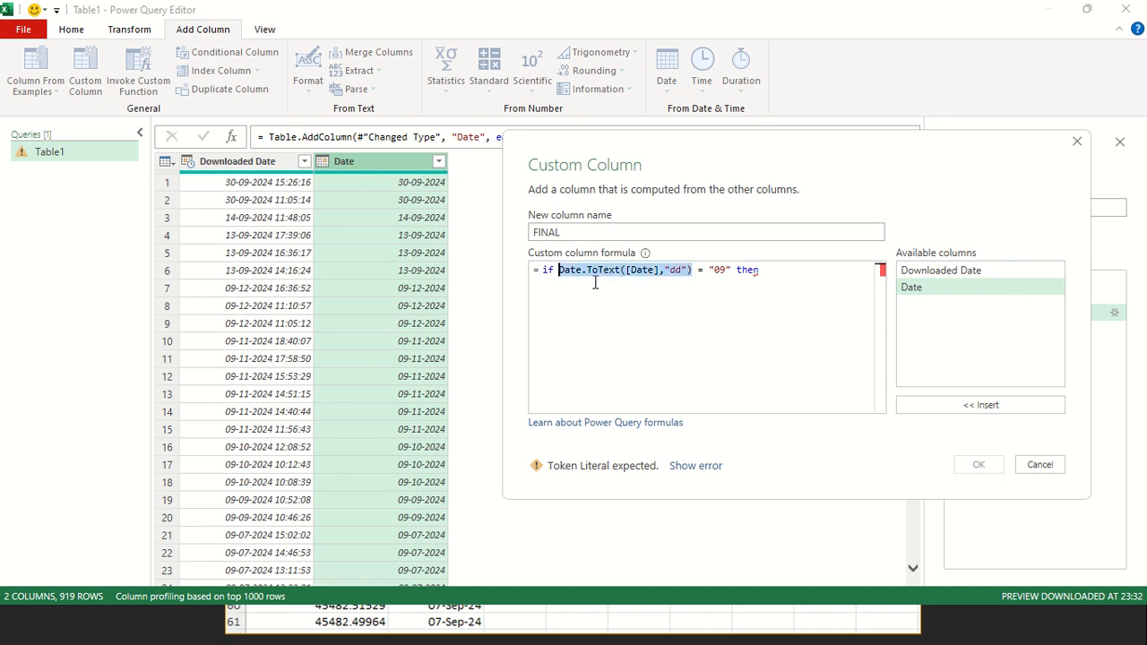
{"action": "left_click", "coordinate": [774, 270]}
{"action": "key", "text": "ctrl+v"}
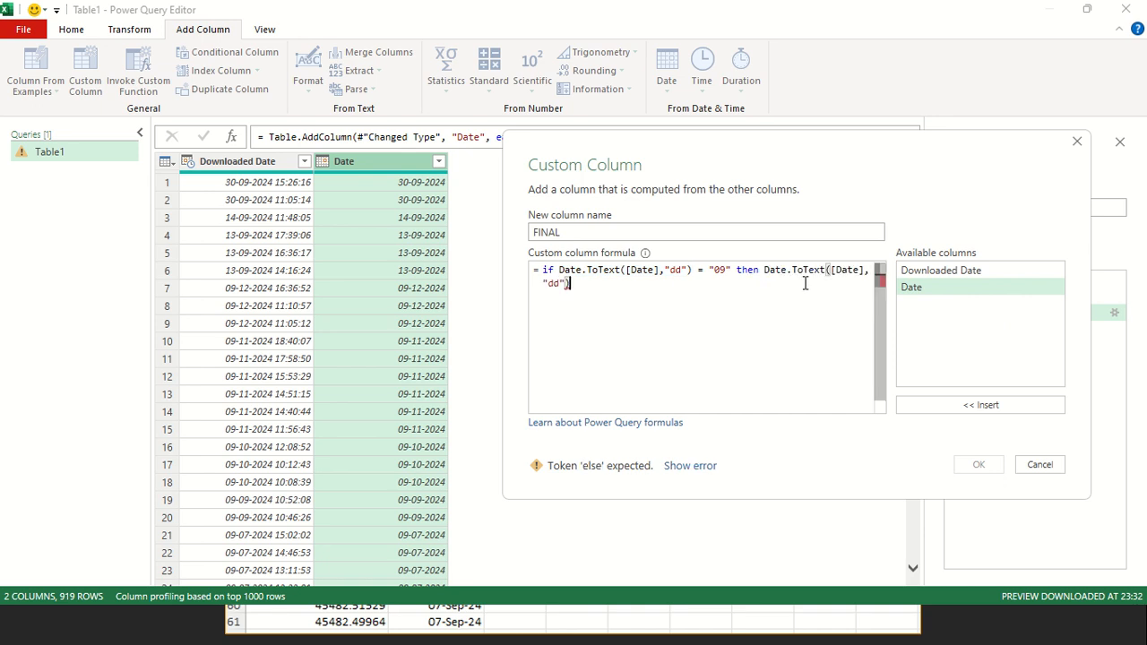
Change the format in the then branch's Date.ToText to "MM-dd-yyyy"
{"action": "left_click", "coordinate": [559, 287]}
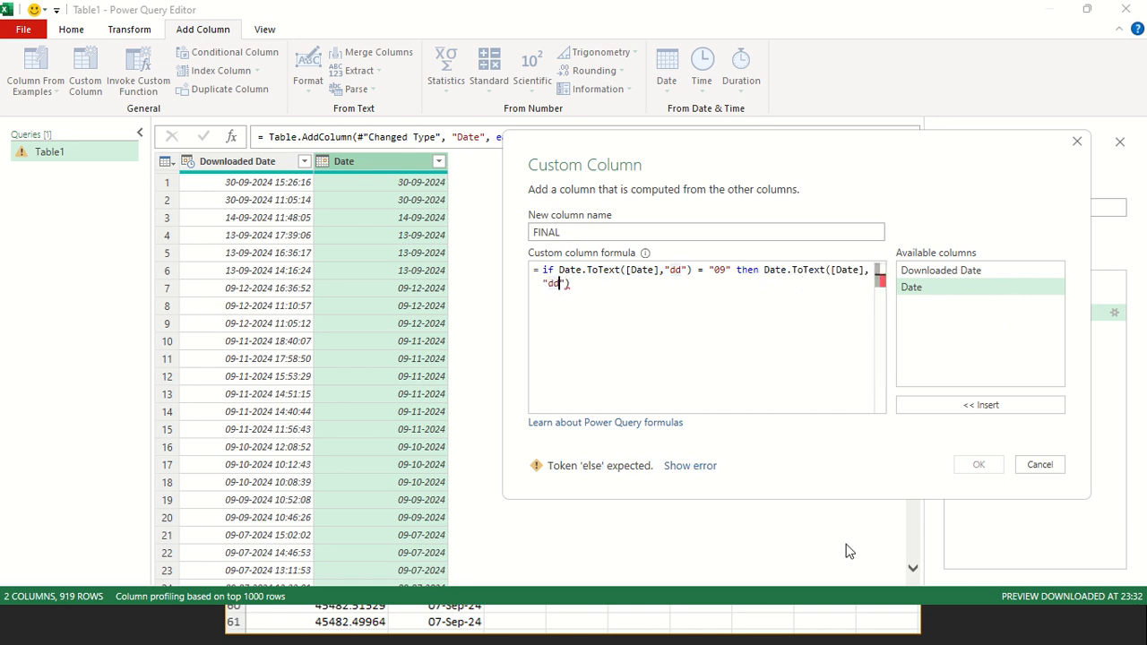
{"action": "key", "text": "BackSpace"}
{"action": "key", "text": "BackSpace"}
{"action": "type", "text": "MM-dd-yyyy"}
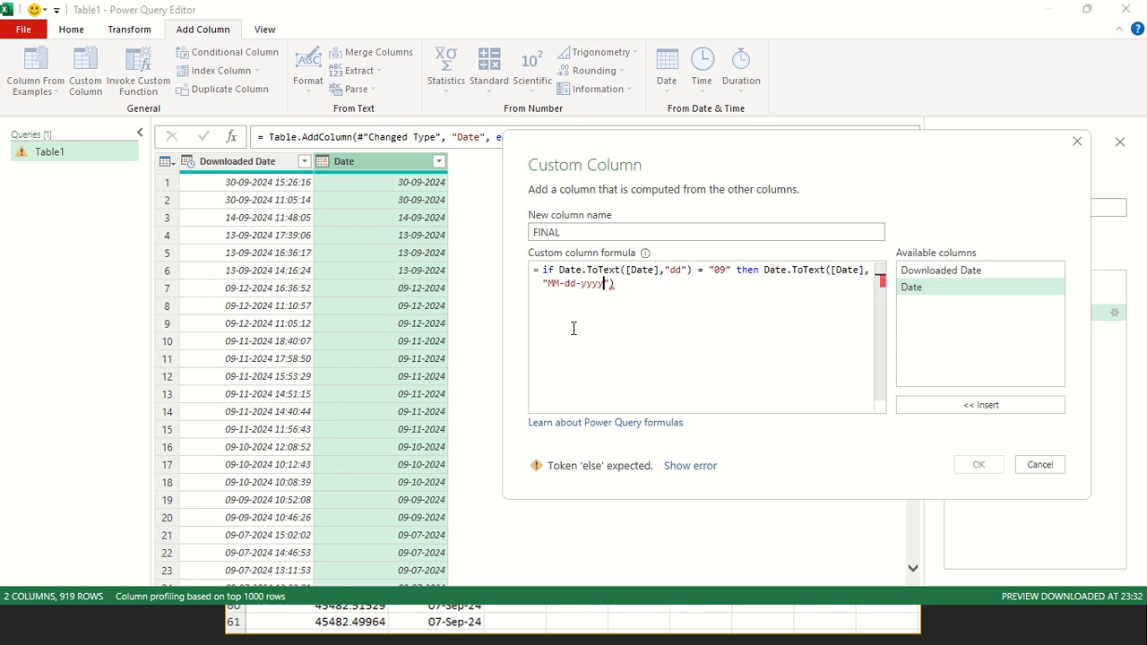
Begin the else branch after the "MM-dd-yyyy" expression in the FINAL formula
{"action": "left_click", "coordinate": [642, 284]}
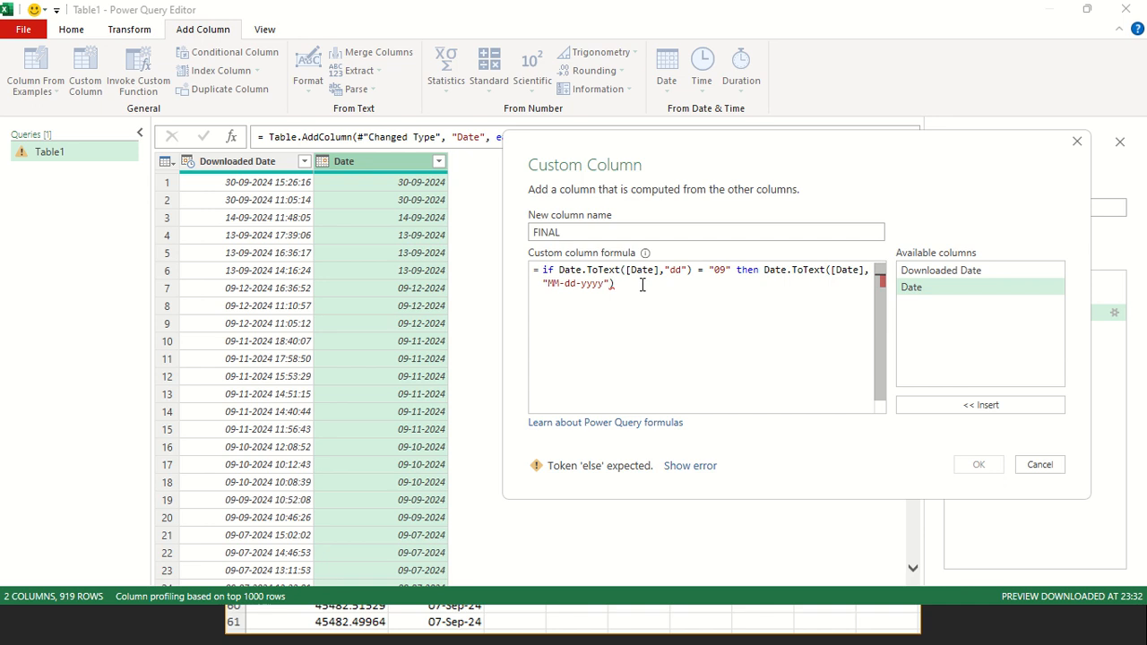
{"action": "type", "text": "else"}
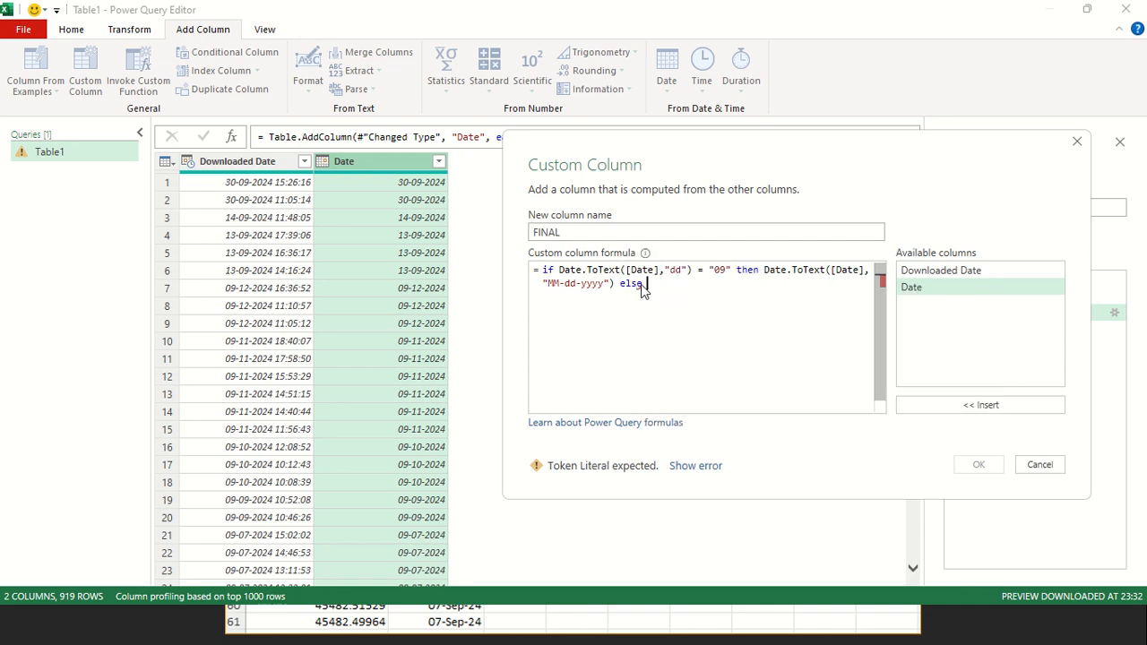
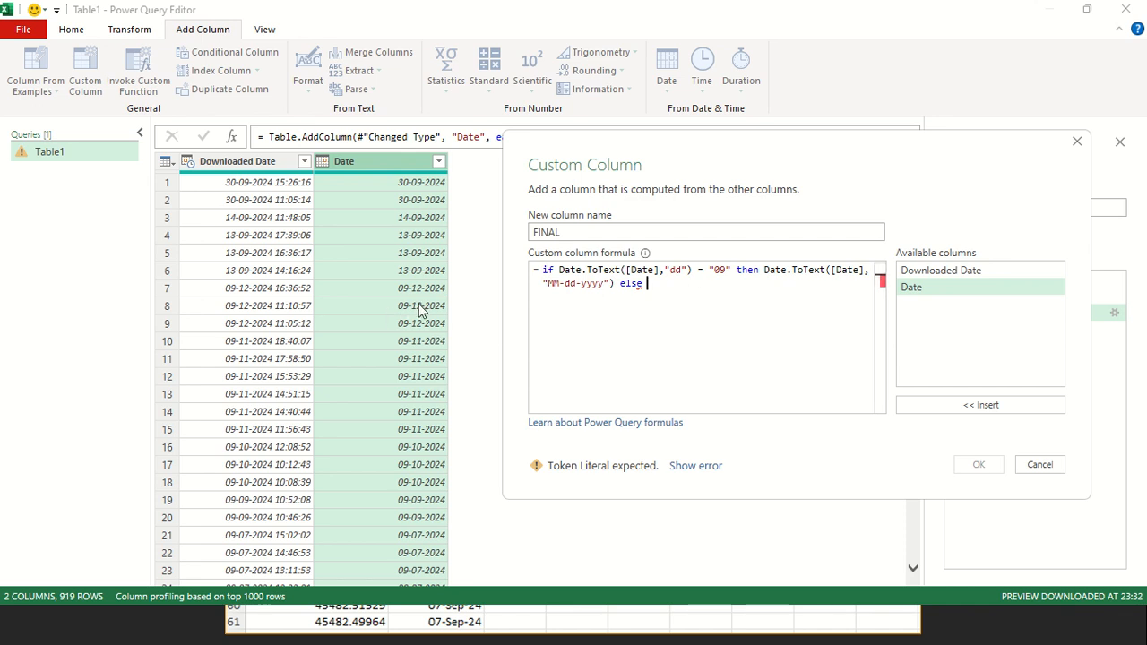
{"action": "double_click", "coordinate": [571, 284]}
{"action": "double_click", "coordinate": [592, 284]}
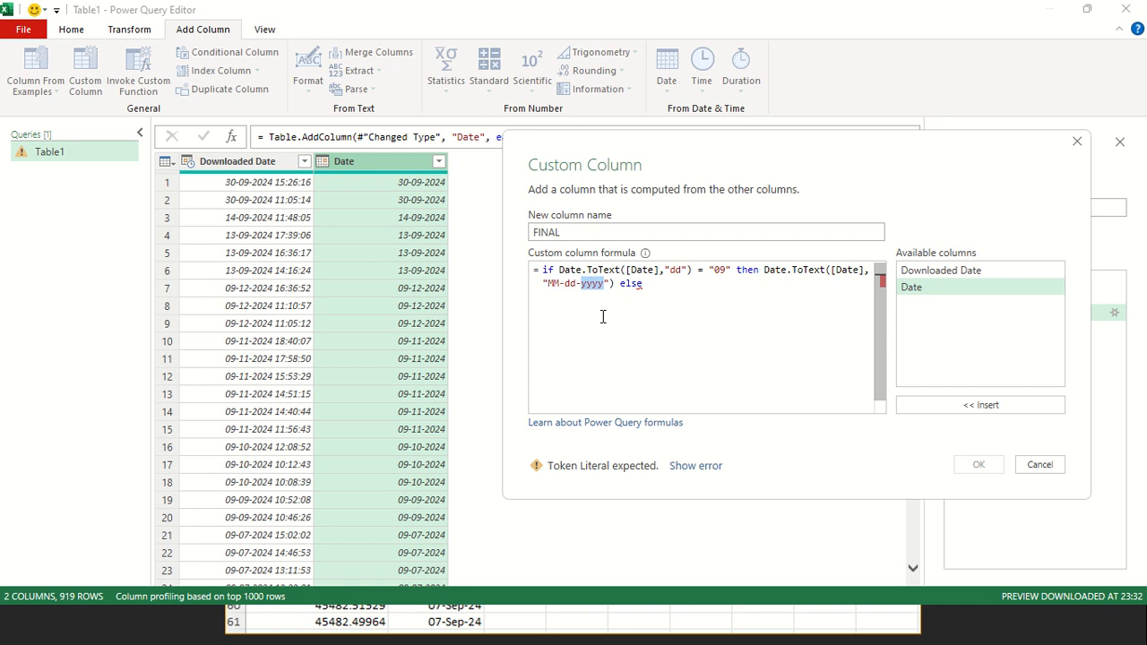
{"action": "left_click", "coordinate": [552, 283]}
{"action": "left_click", "coordinate": [691, 272]}
Reuse the then branch's Date.ToText([Date],"MM-dd-yyyy") expression after else in the FINAL formula
{"action": "left_click", "coordinate": [613, 285]}
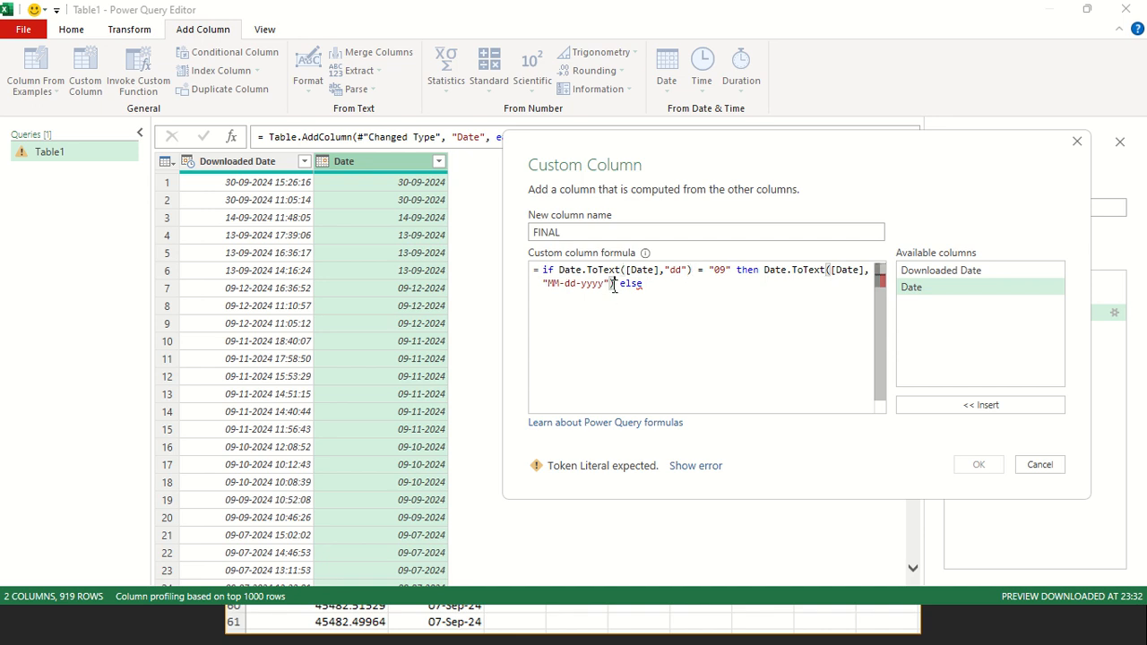
{"action": "left_click", "coordinate": [765, 271], "text": "shift"}
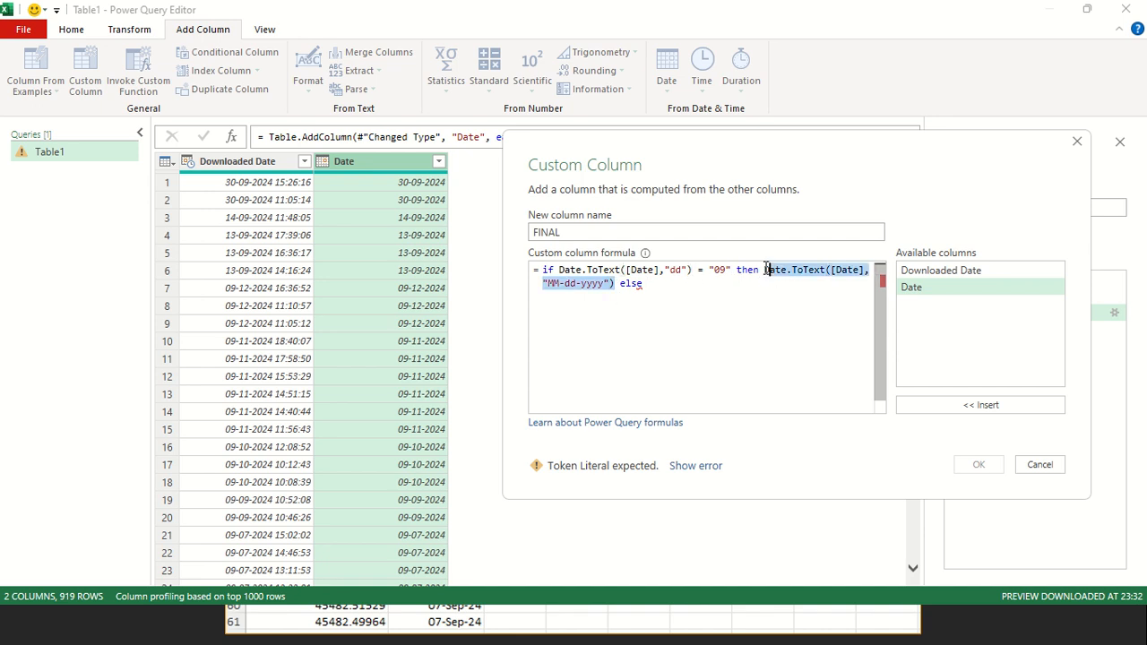
{"action": "left_click", "coordinate": [695, 285]}
{"action": "type", "text": "Date.ToText([Date],\"MM-dd-yyyy\")"}
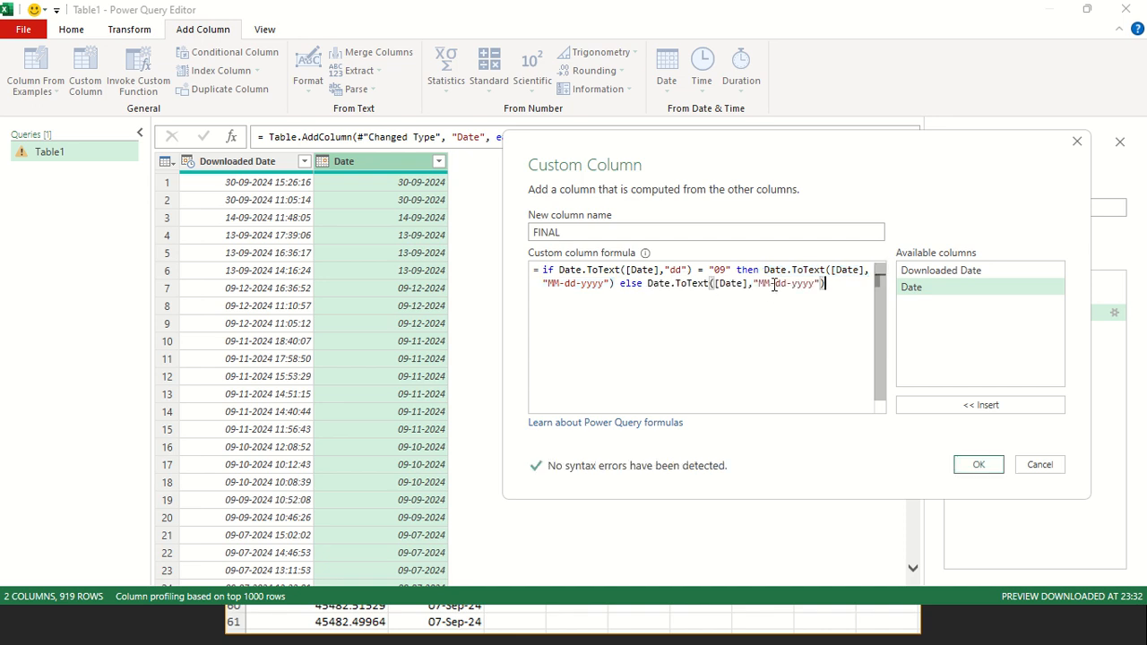
Change the format in the else branch's Date.ToText to "dd-MM-yyyy" and create the FINAL custom column
{"action": "left_click", "coordinate": [773, 283]}
{"action": "key", "text": "BackSpace"}
{"action": "key", "text": "BackSpace"}
{"action": "key", "text": "Delete"}
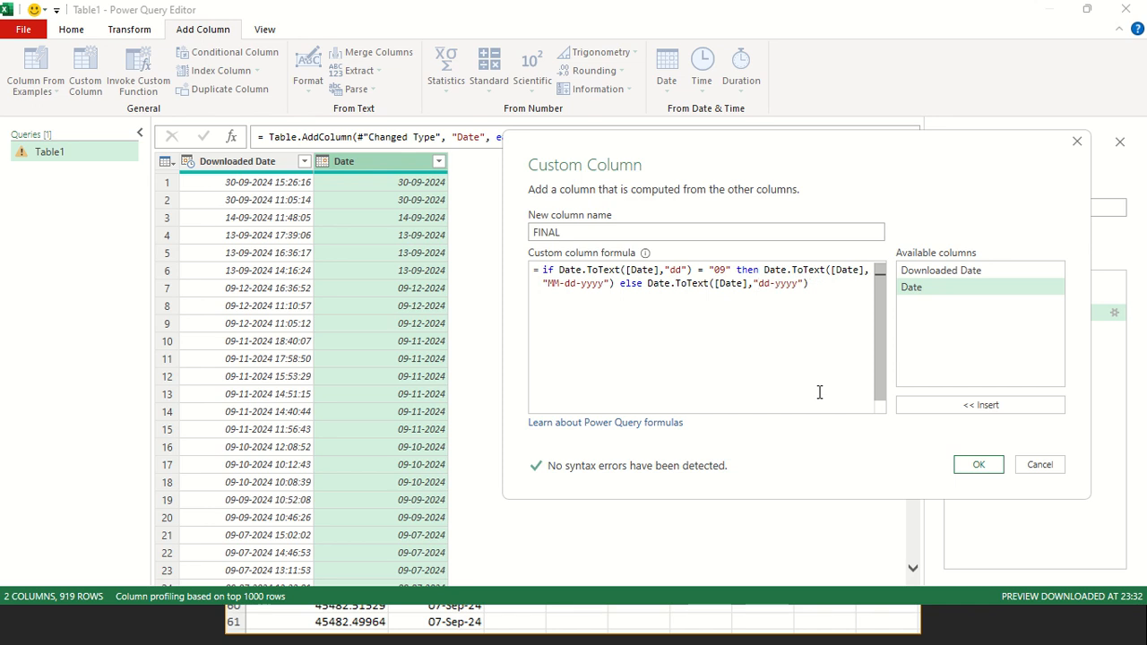
{"action": "key", "text": "Right"}
{"action": "key", "text": "Right"}
{"action": "key", "text": "Right"}
{"action": "type", "text": "MM"}
{"action": "key", "text": "End"}
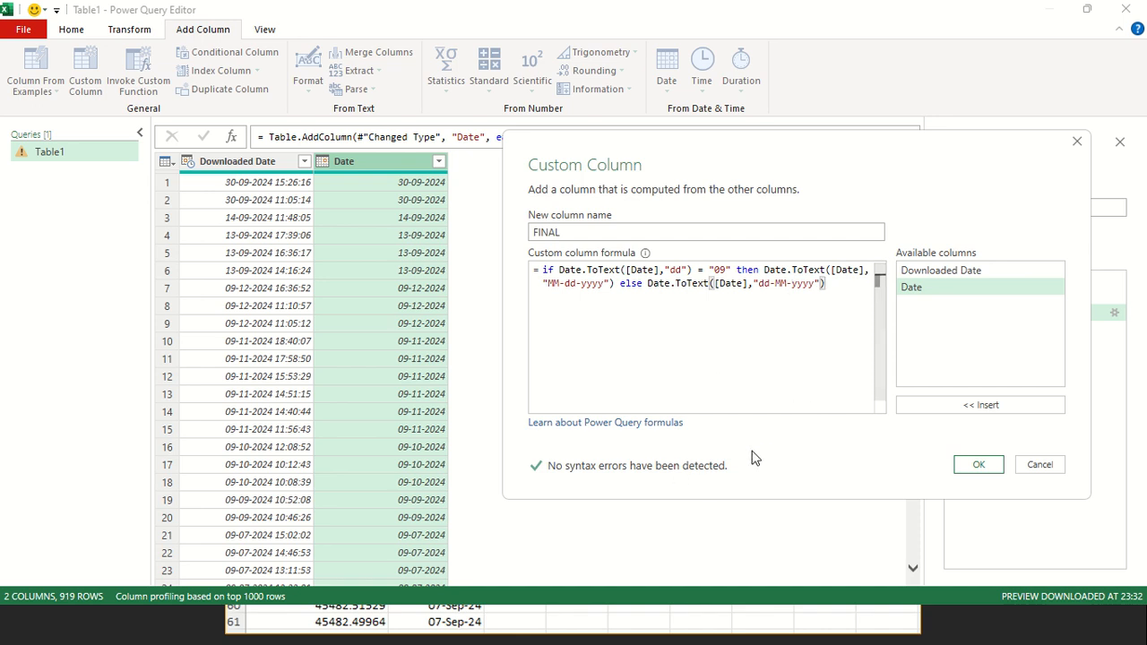
{"action": "left_click", "coordinate": [978, 465]}
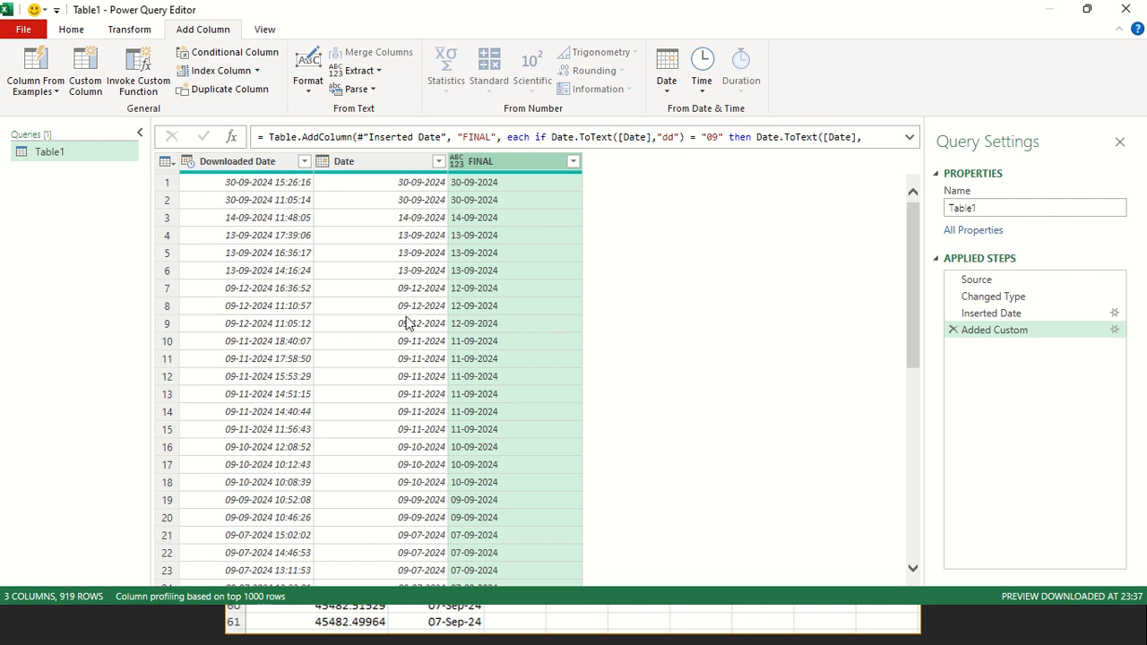
Set the data type of the FINAL column to Date
{"action": "scroll", "coordinate": [428, 465], "scroll_direction": "down", "scroll_amount": 9}
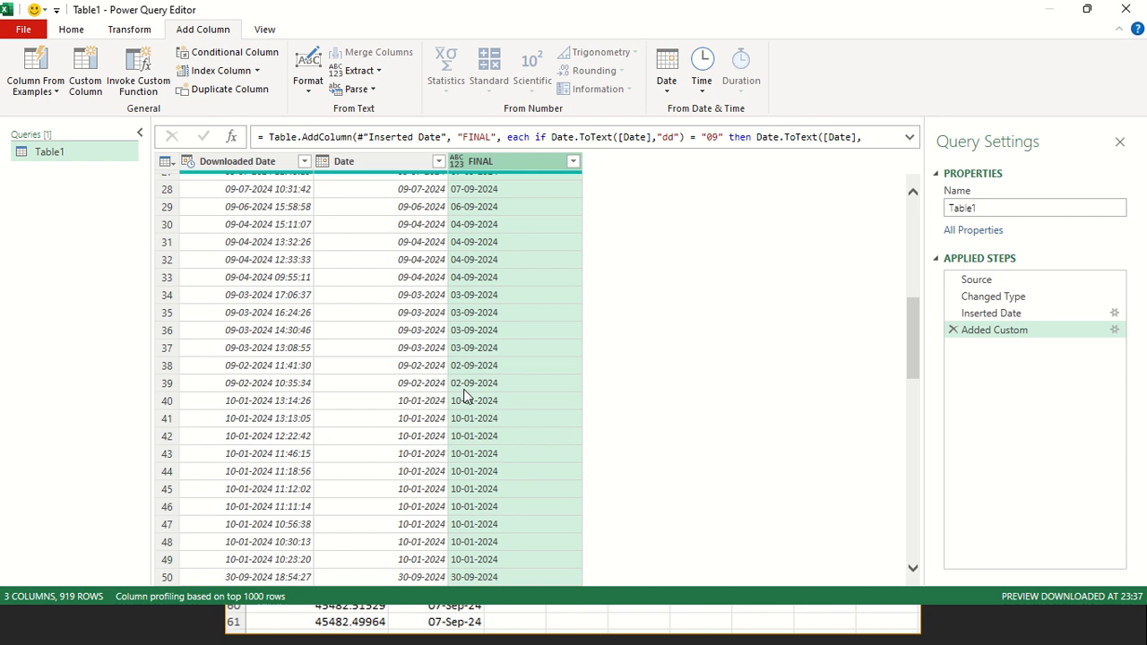
{"action": "scroll", "coordinate": [464, 397], "scroll_direction": "up", "scroll_amount": 9}
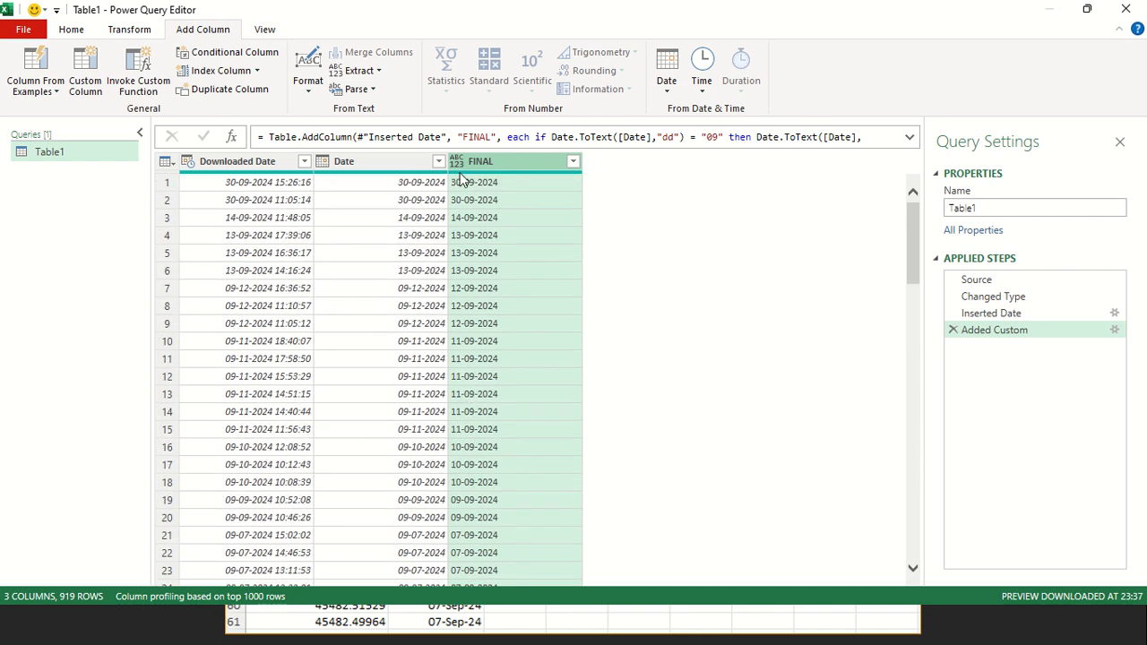
{"action": "left_click", "coordinate": [457, 161]}
{"action": "left_click", "coordinate": [489, 277]}
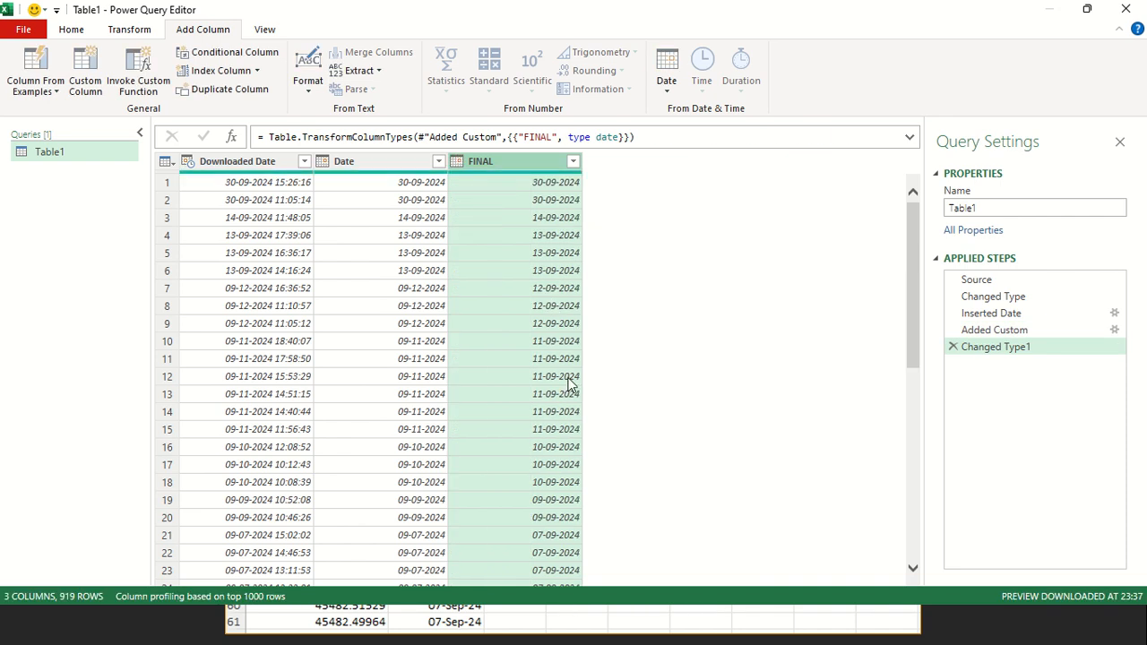
Edit the FINAL formula to use the format "MM-ddd-yyyy" in the then branch and "dd-MMM-yyyy" in the else branch
{"action": "left_click", "coordinate": [1115, 331]}
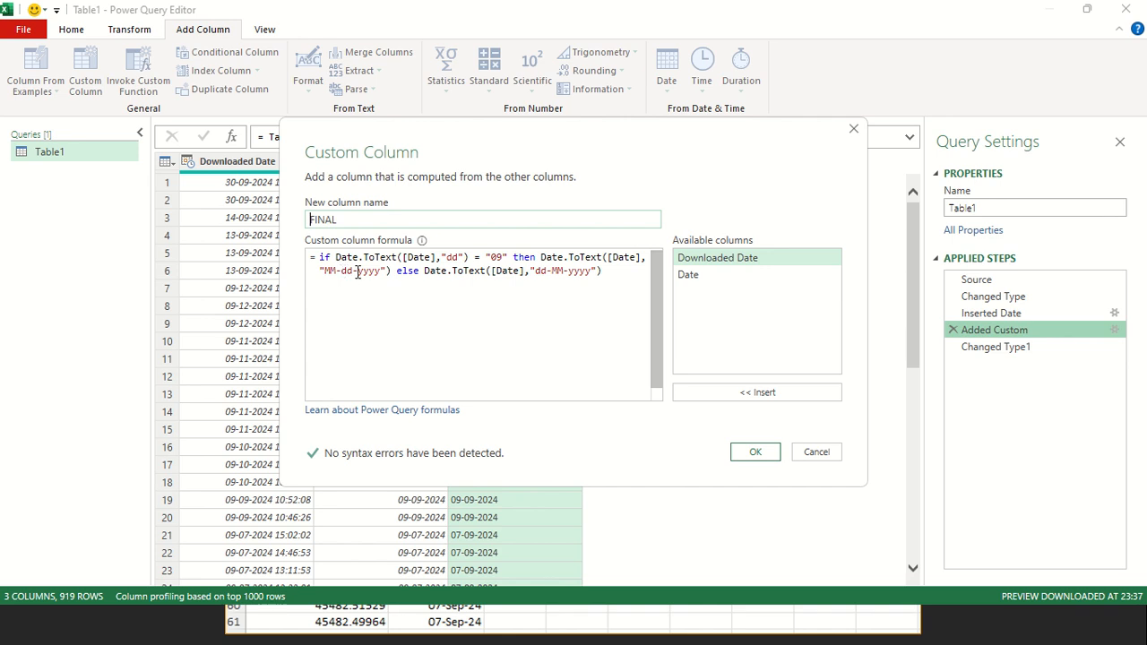
{"action": "left_click", "coordinate": [564, 270]}
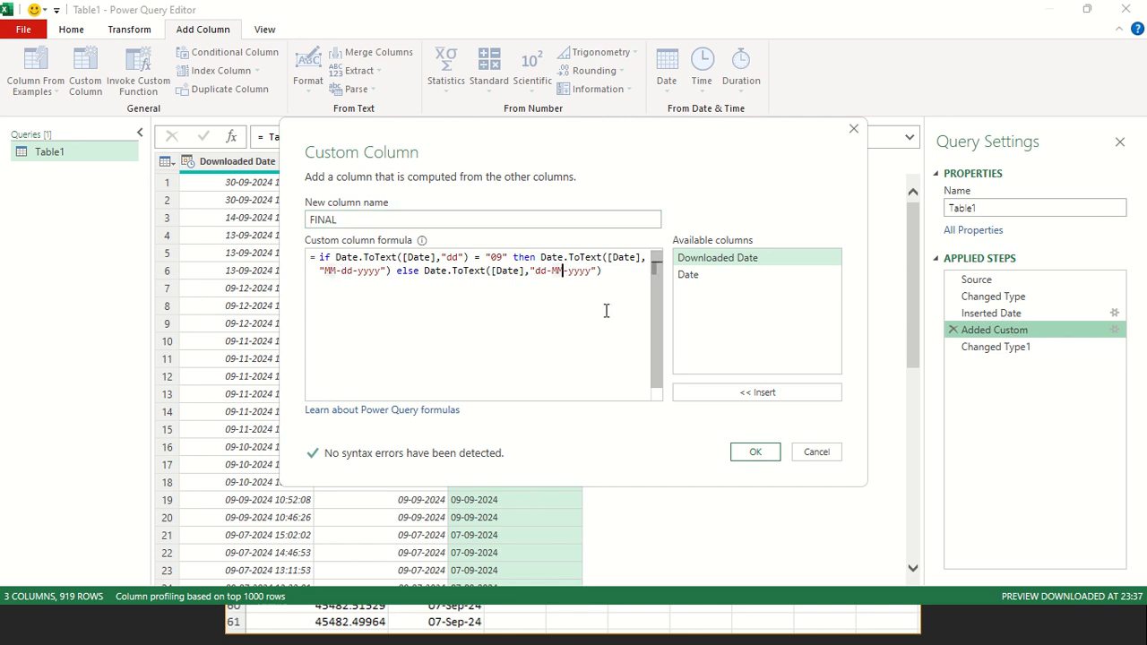
{"action": "type", "text": "M"}
{"action": "left_click", "coordinate": [353, 271]}
{"action": "type", "text": "d"}
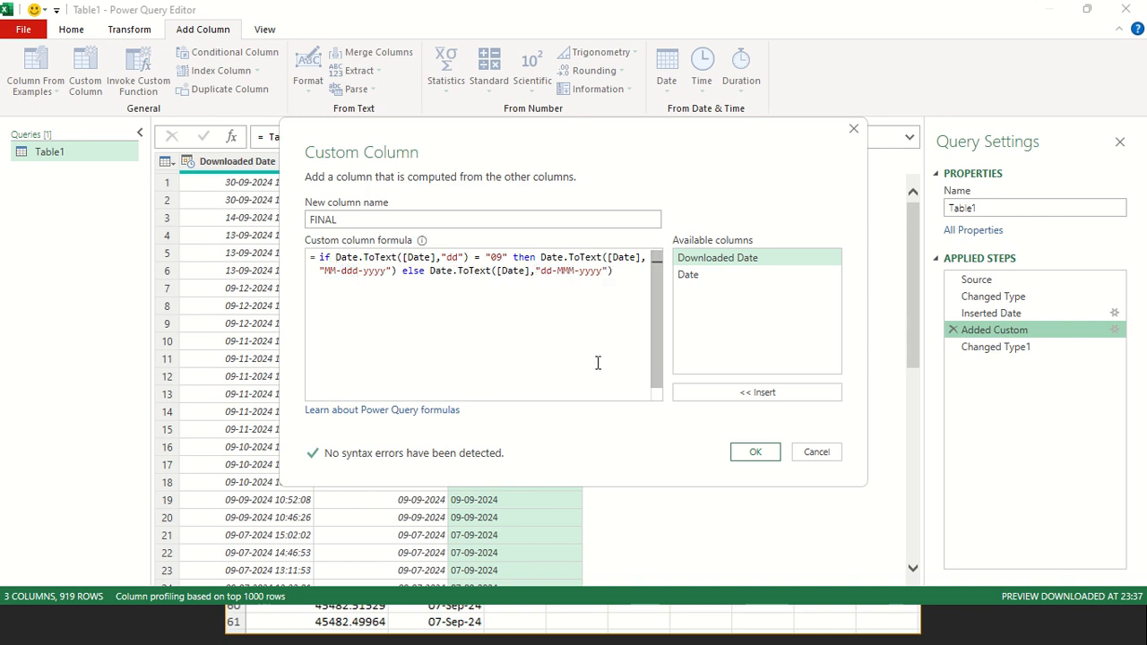
{"action": "left_click", "coordinate": [755, 451]}
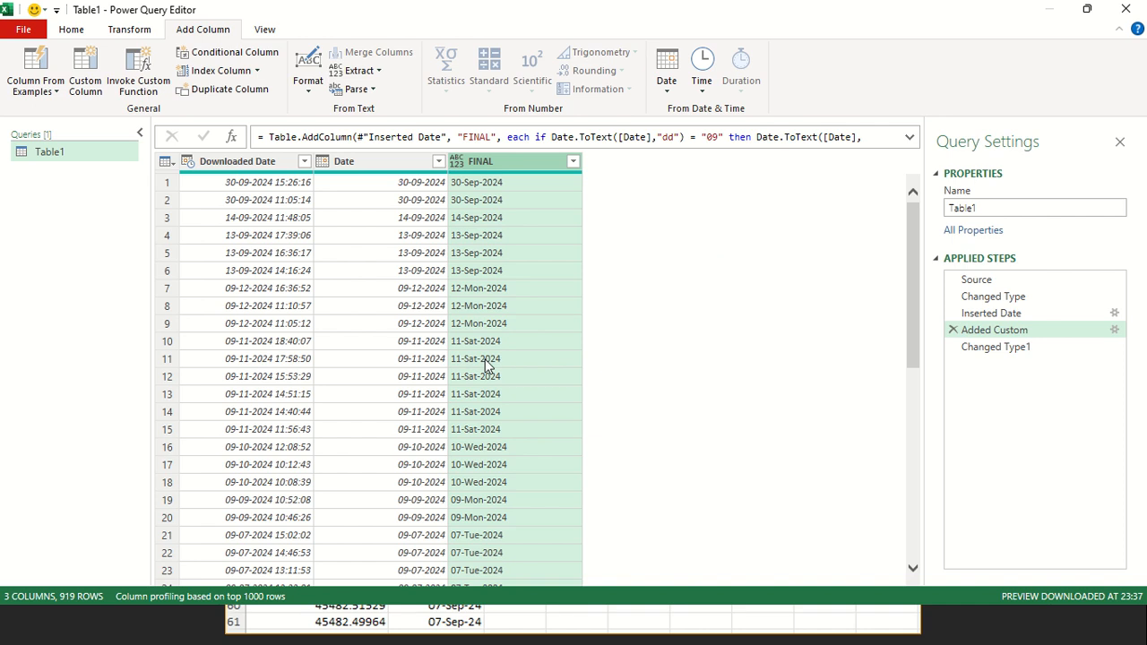
Change the then branch's format in the FINAL formula to "MMM-dd-yyyy"
{"action": "left_click", "coordinate": [1115, 330]}
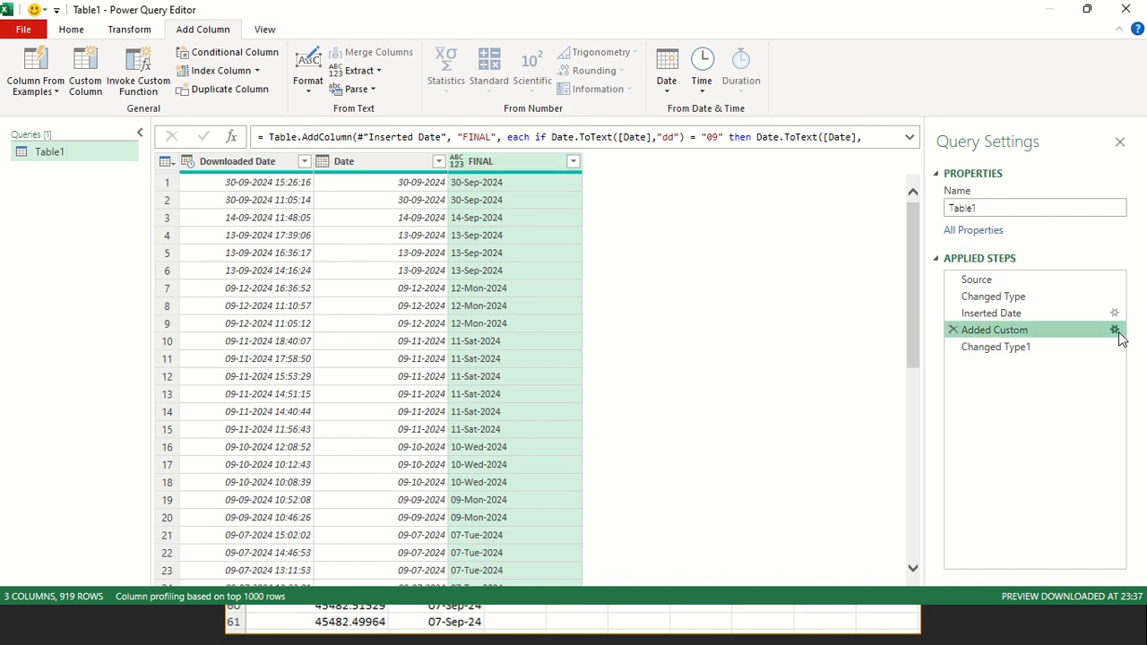
{"action": "left_click", "coordinate": [363, 274]}
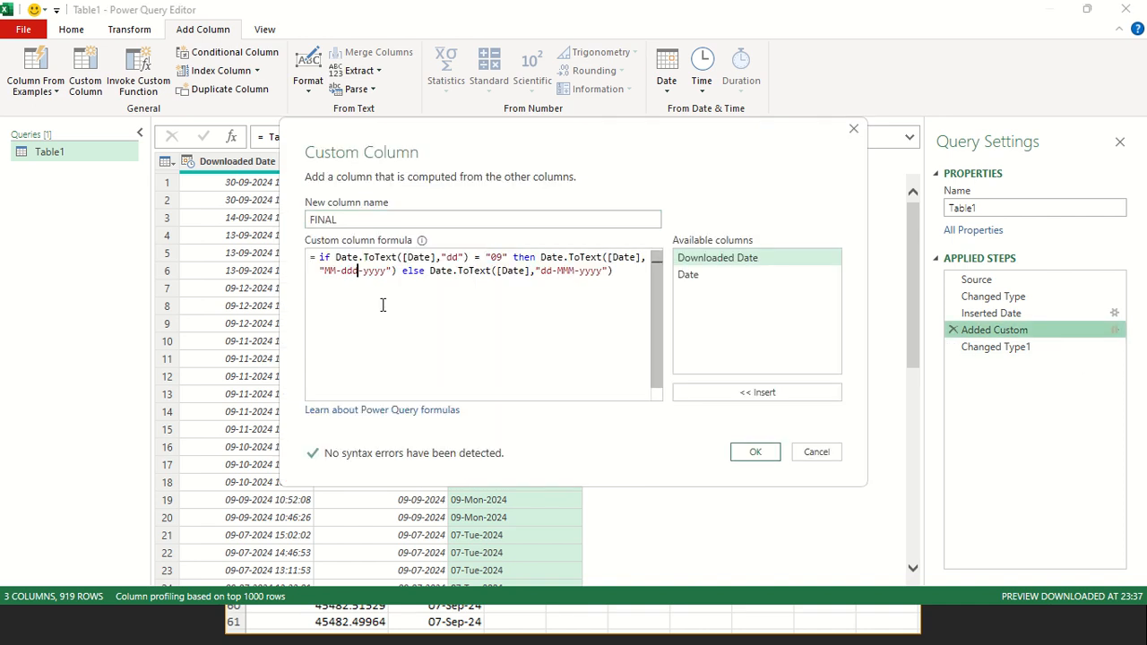
{"action": "key", "text": "BackSpace"}
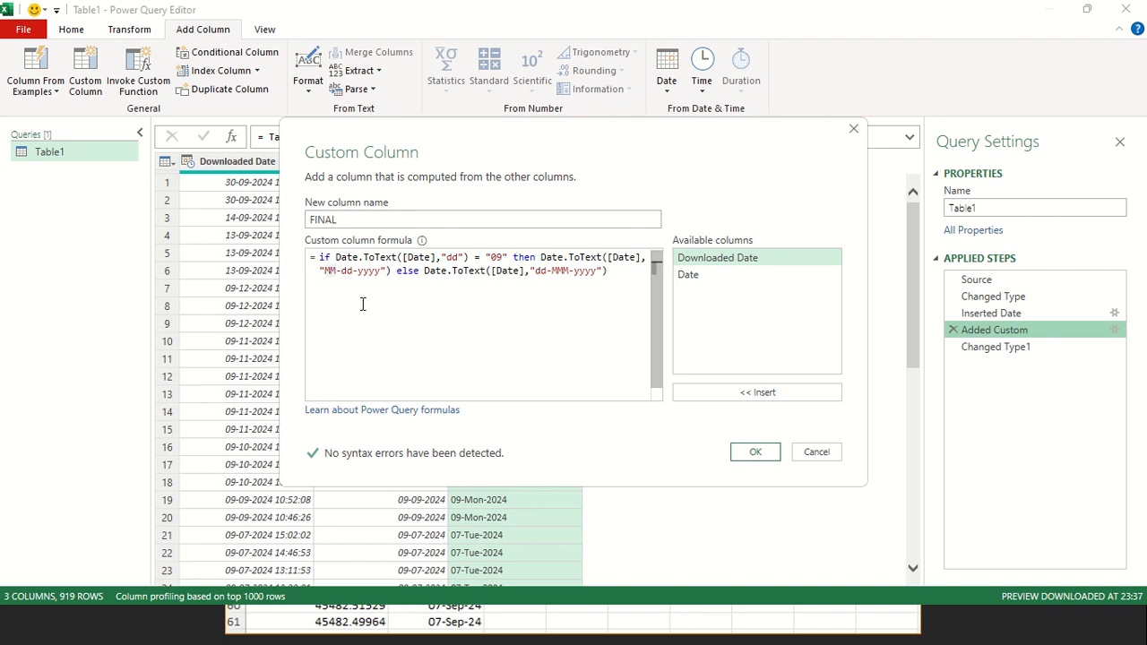
{"action": "left_click", "coordinate": [755, 451]}
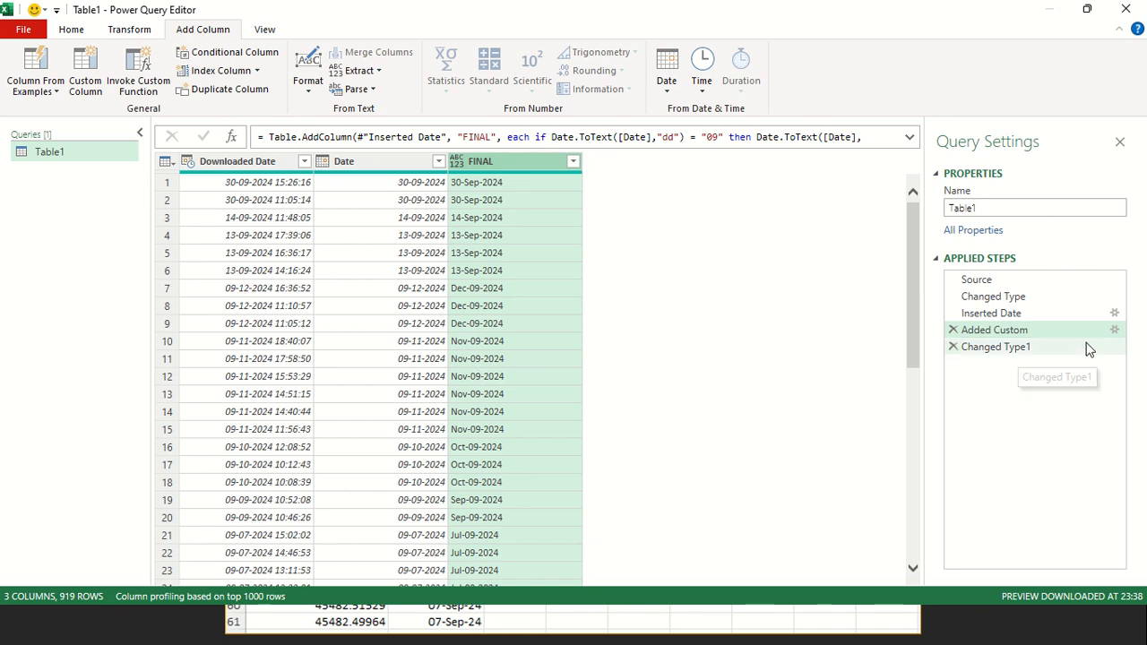
Restore the FINAL formula's formats to "MM-dd-yyyy" after then and "dd-MM-yyyy" after else
{"action": "left_click", "coordinate": [1114, 330]}
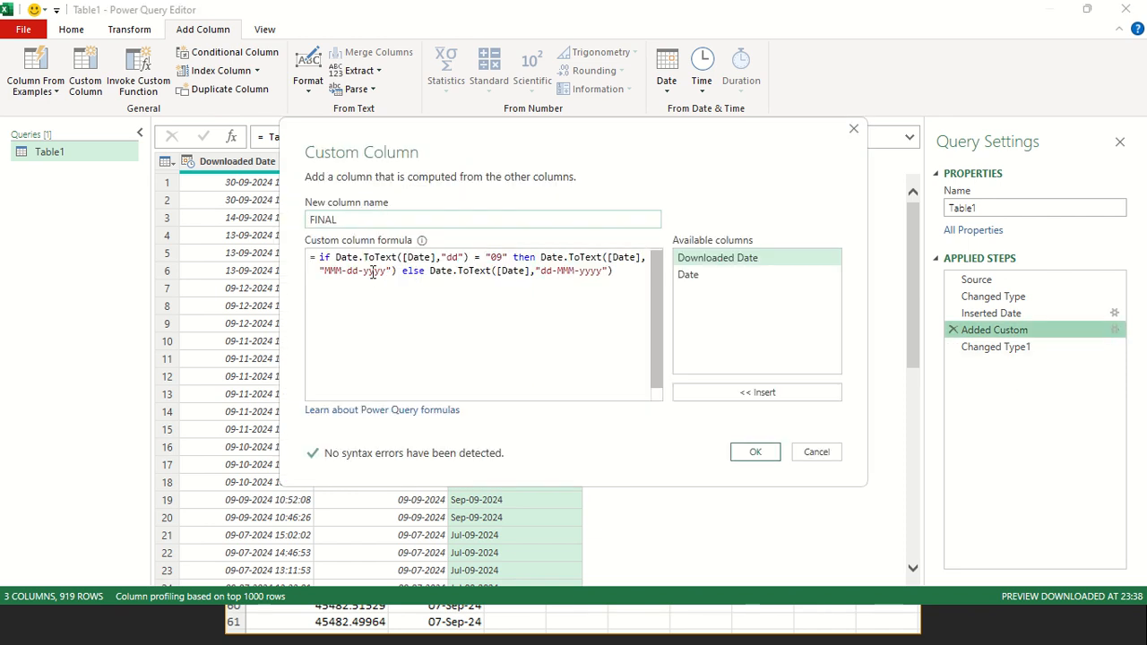
{"action": "left_click", "coordinate": [340, 270]}
{"action": "key", "text": "BackSpace"}
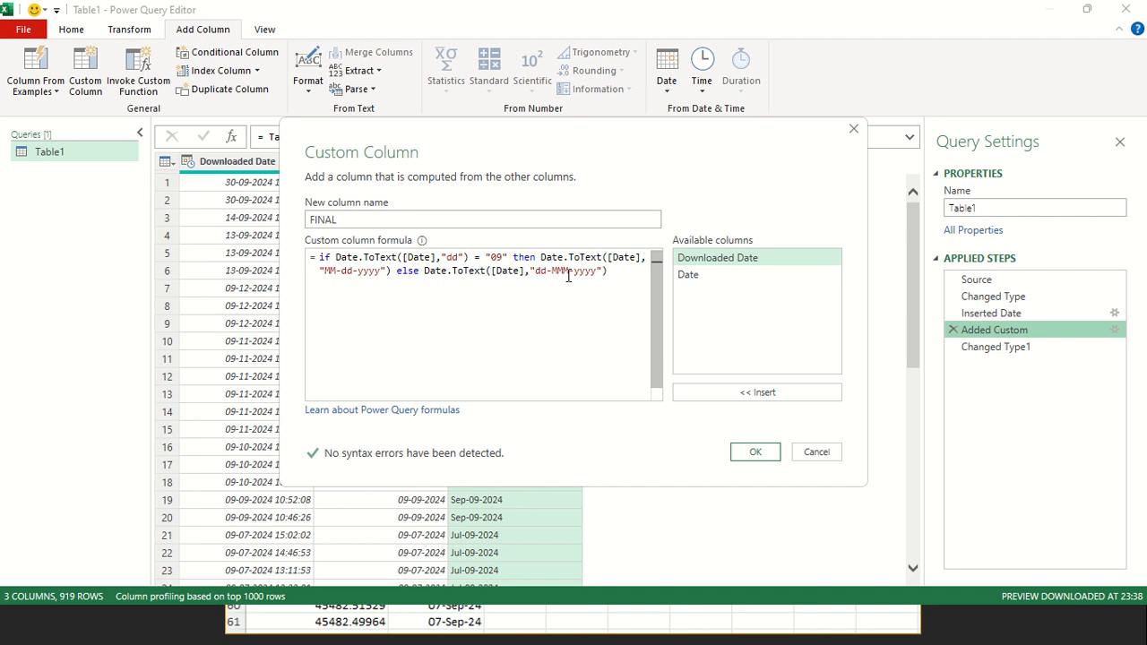
{"action": "left_click", "coordinate": [752, 452]}
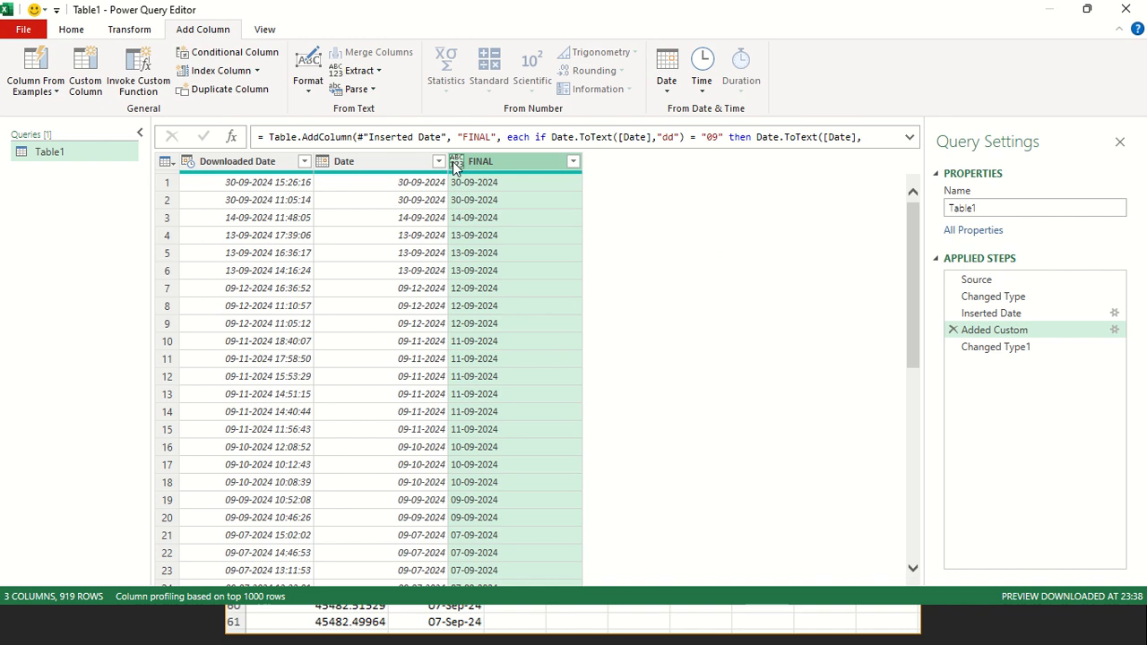
Remove the Date and Downloaded Date columns following the Changed Type1 step, keeping only FINAL
{"action": "left_click", "coordinate": [996, 347]}
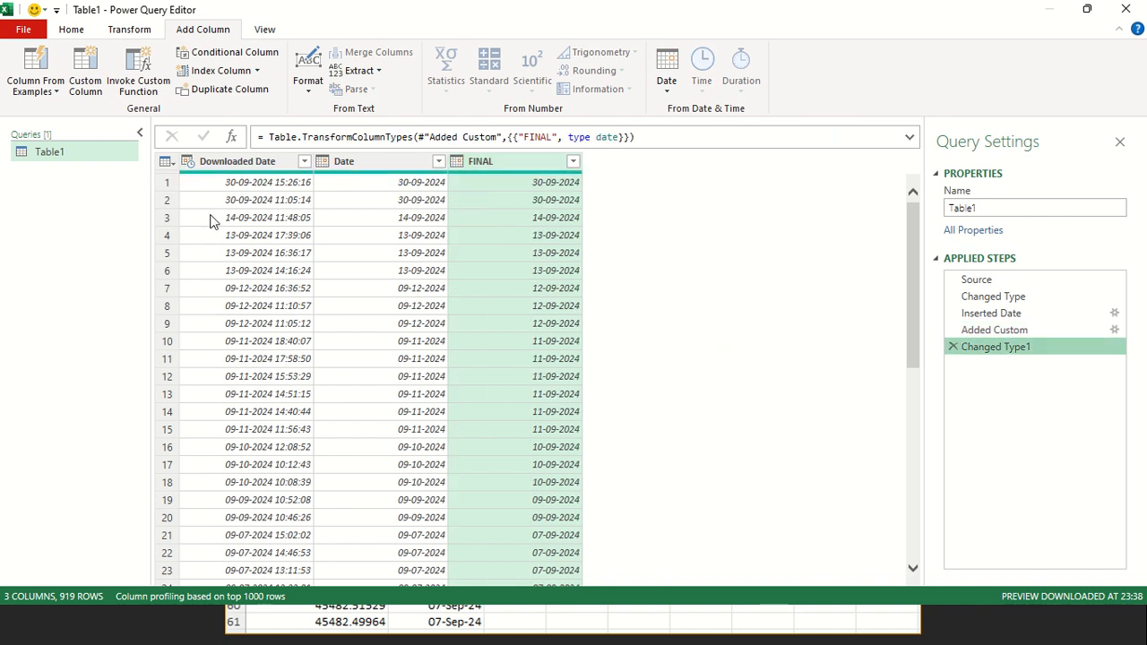
{"action": "left_click", "coordinate": [358, 166]}
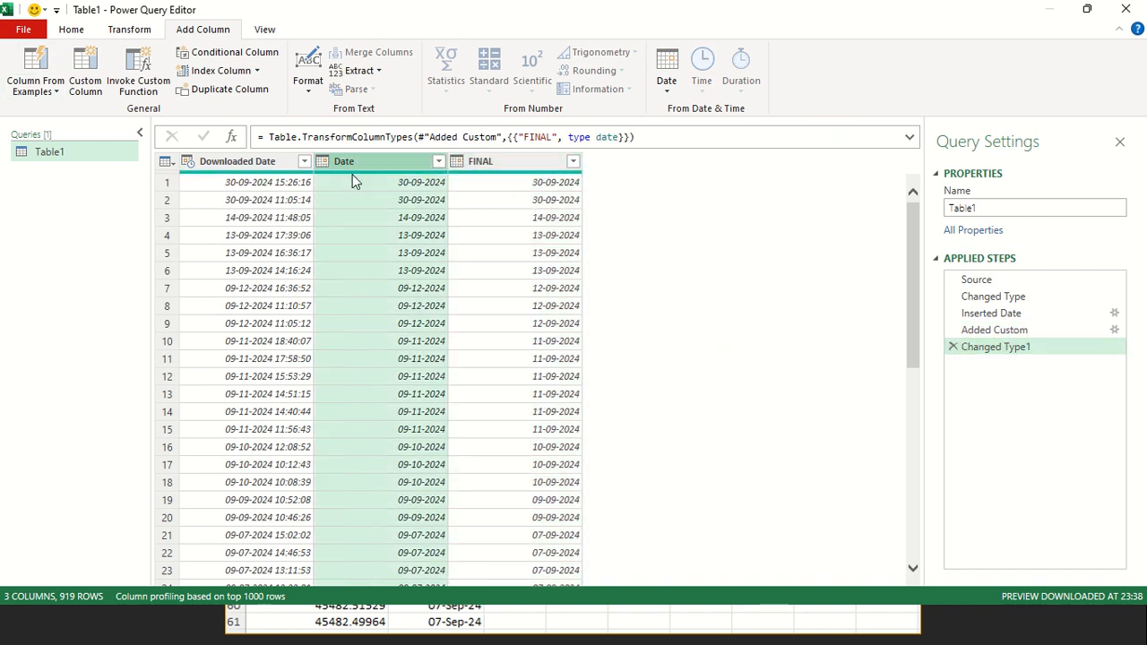
{"action": "left_click", "coordinate": [258, 164], "text": "ctrl"}
{"action": "right_click", "coordinate": [258, 164]}
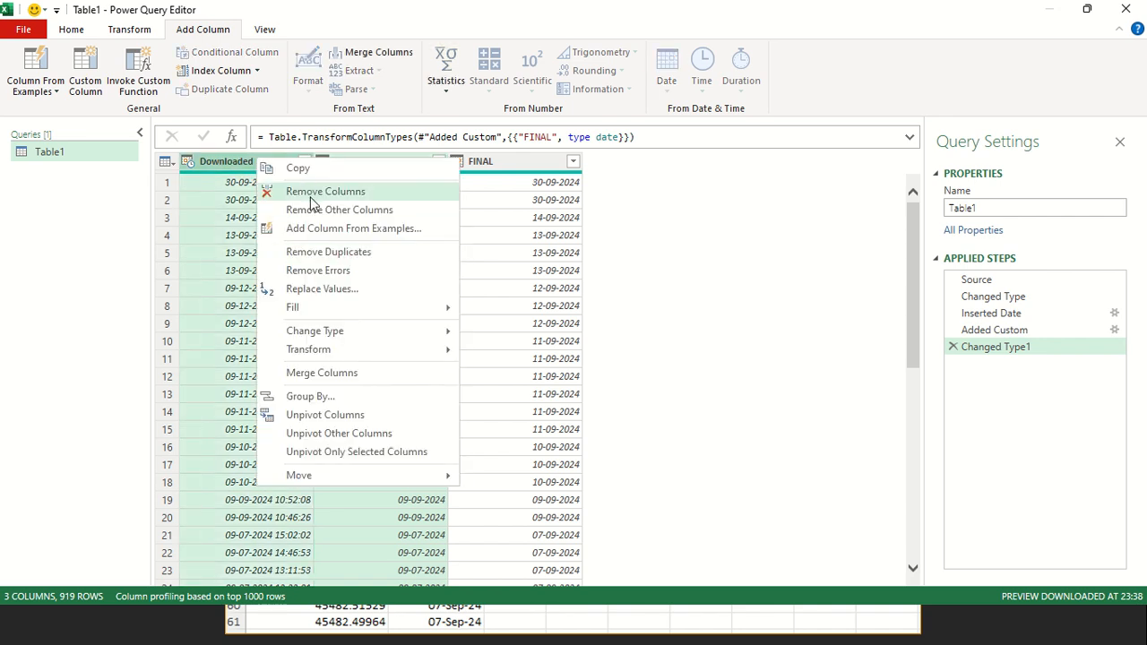
{"action": "left_click", "coordinate": [310, 192]}
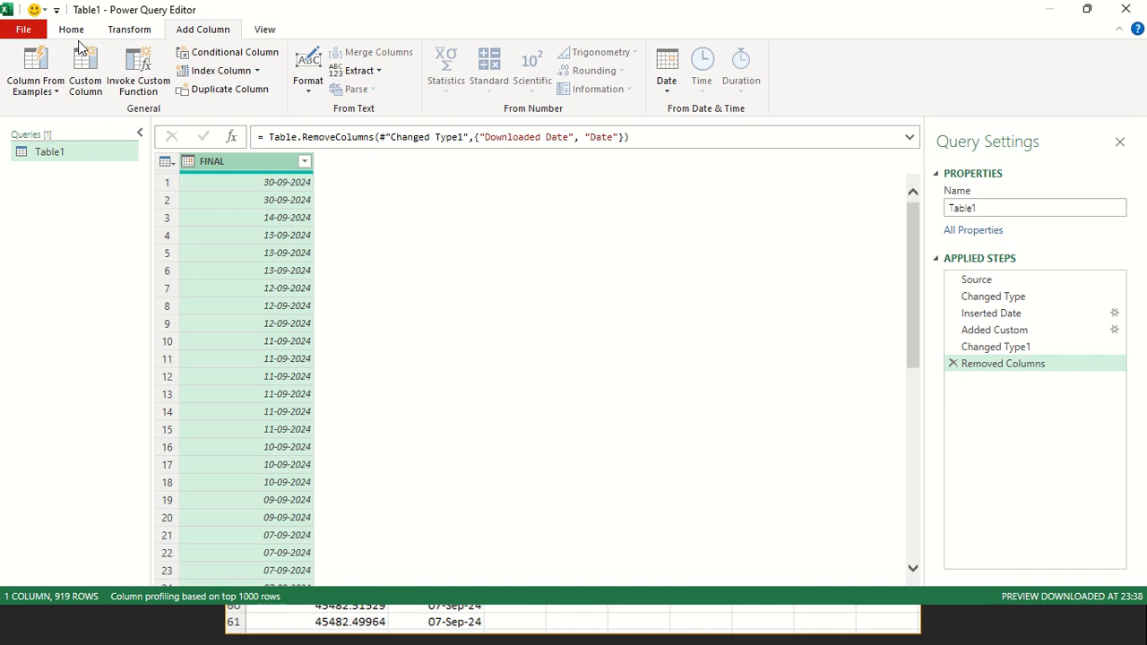
Close and load the query to the workbook, and delete the resulting Table1 sheet
{"action": "left_click", "coordinate": [70, 28]}
{"action": "left_click", "coordinate": [24, 72]}
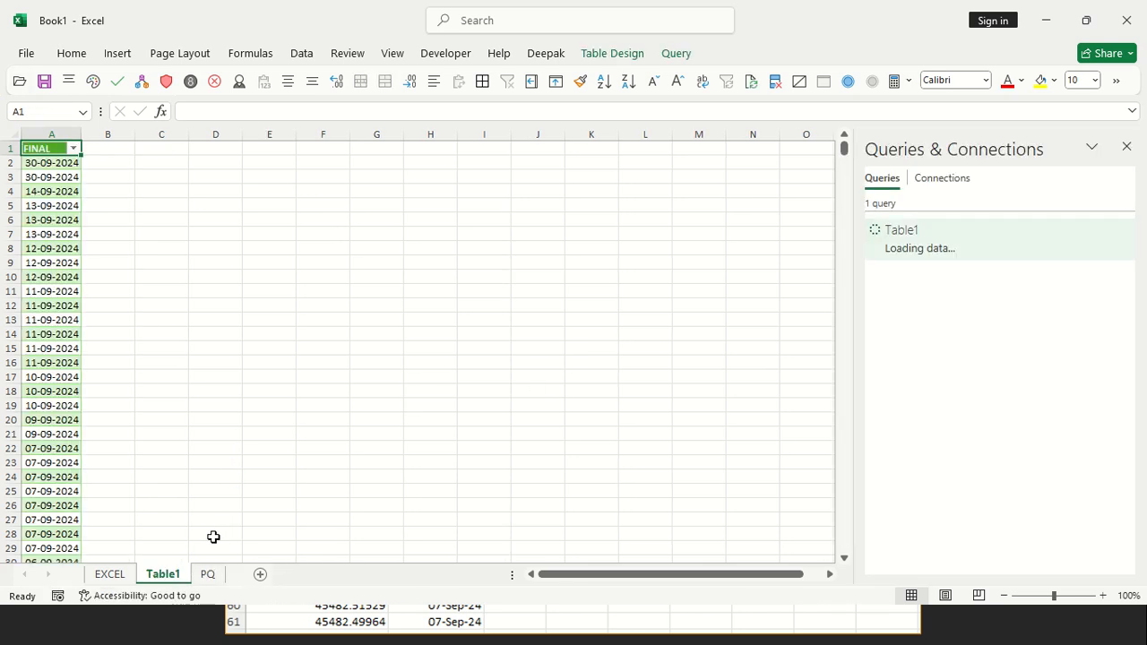
{"action": "right_click", "coordinate": [175, 576]}
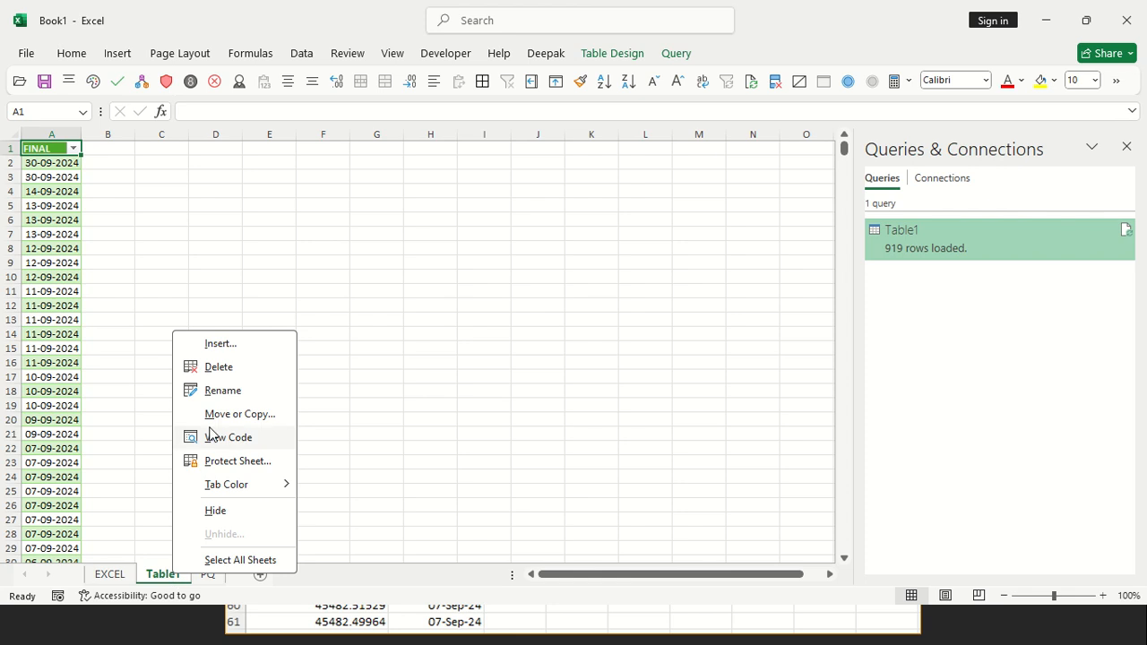
{"action": "left_click", "coordinate": [217, 367]}
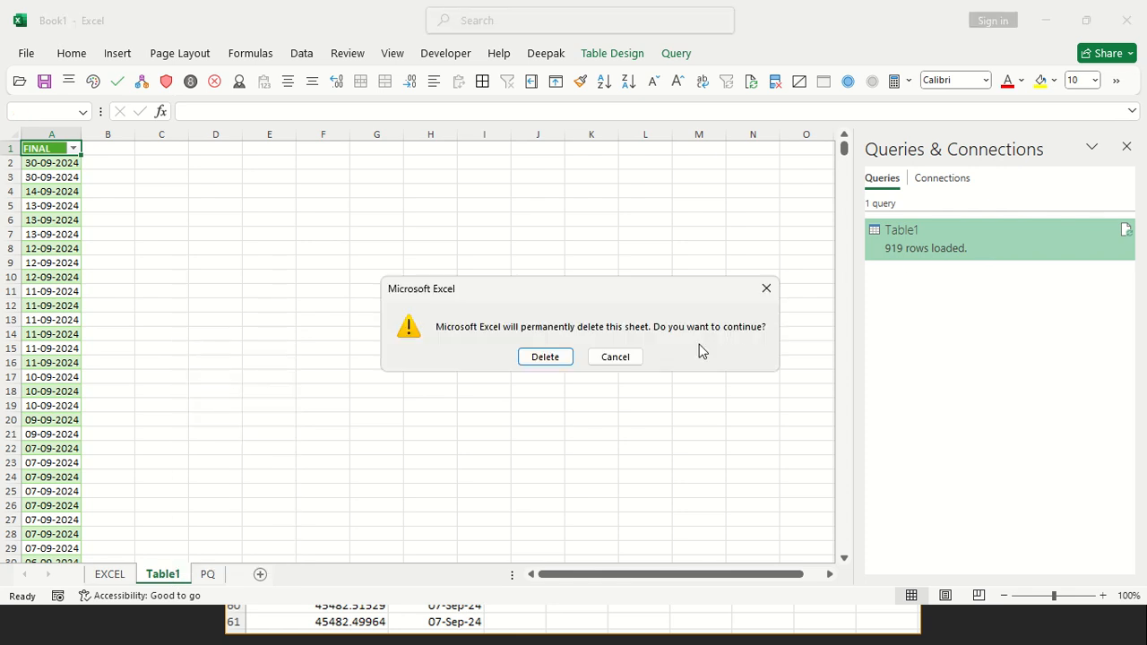
{"action": "left_click", "coordinate": [555, 356]}
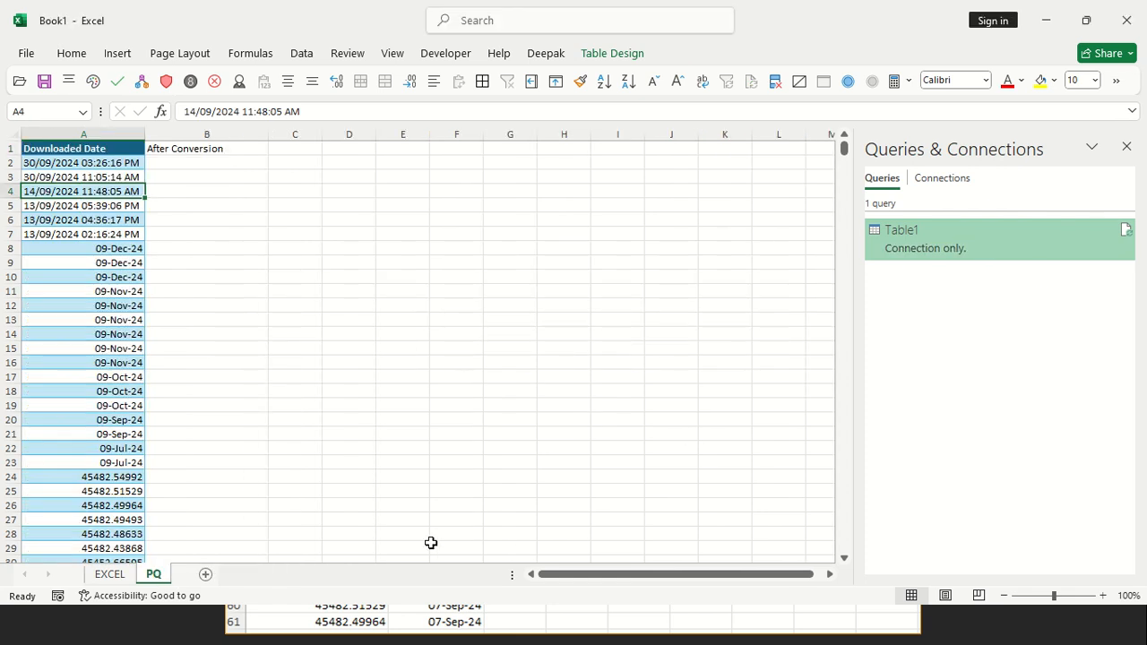
Load the Table1 query as a table into the existing PQ worksheet at cell B2
{"action": "left_click", "coordinate": [231, 170]}
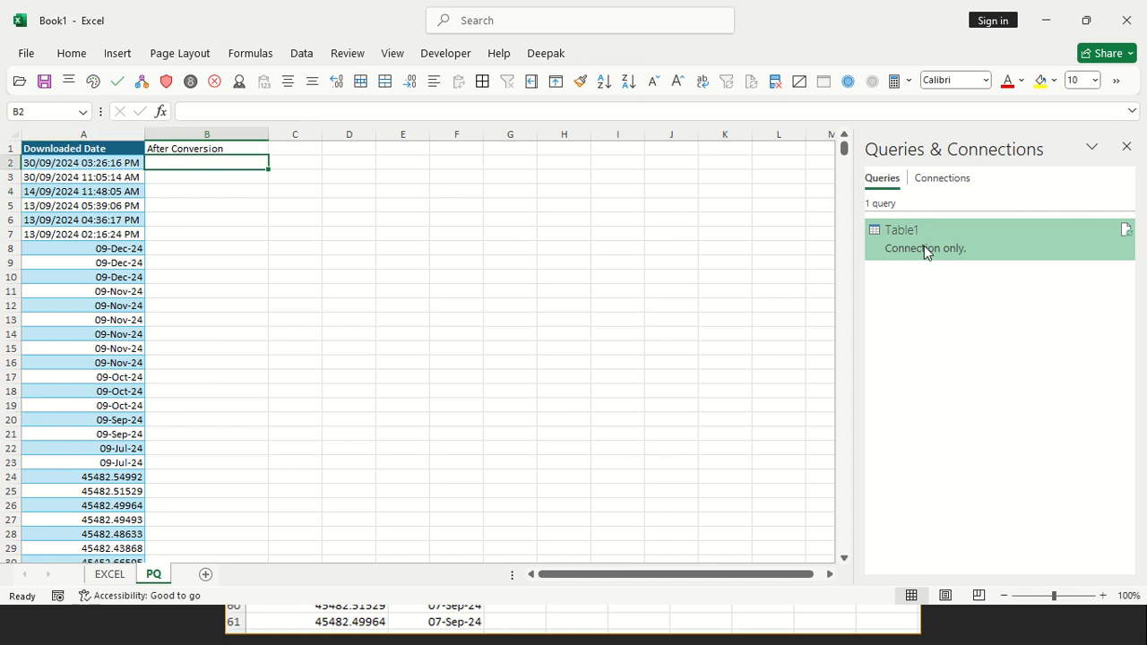
{"action": "right_click", "coordinate": [967, 233]}
{"action": "left_click", "coordinate": [1014, 358]}
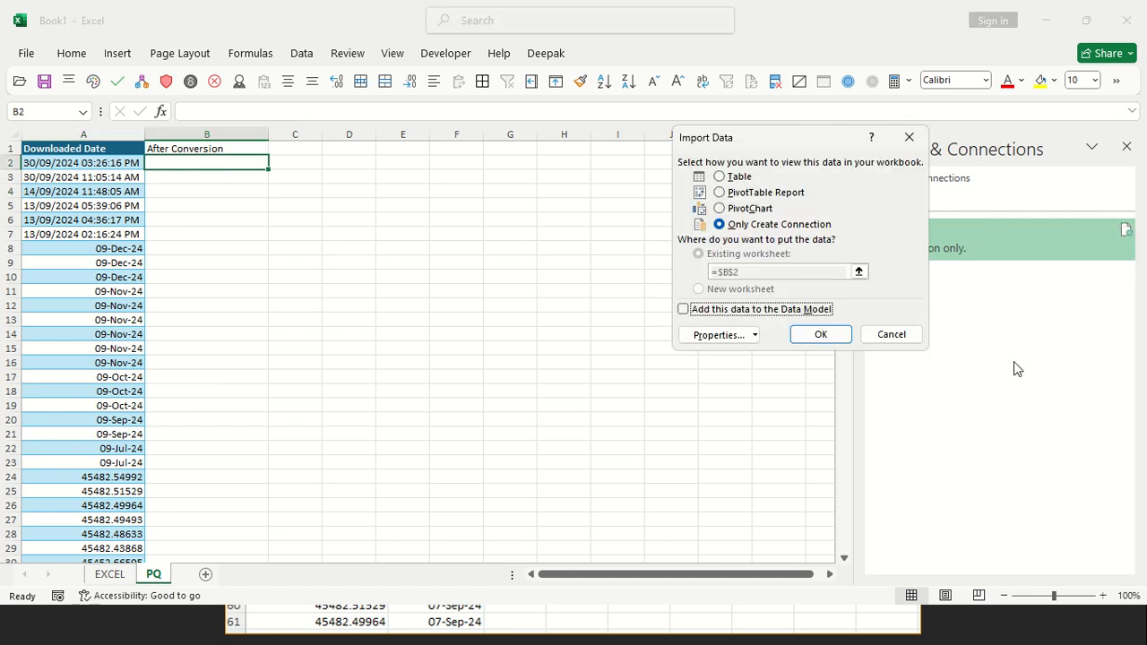
{"action": "left_click", "coordinate": [719, 177]}
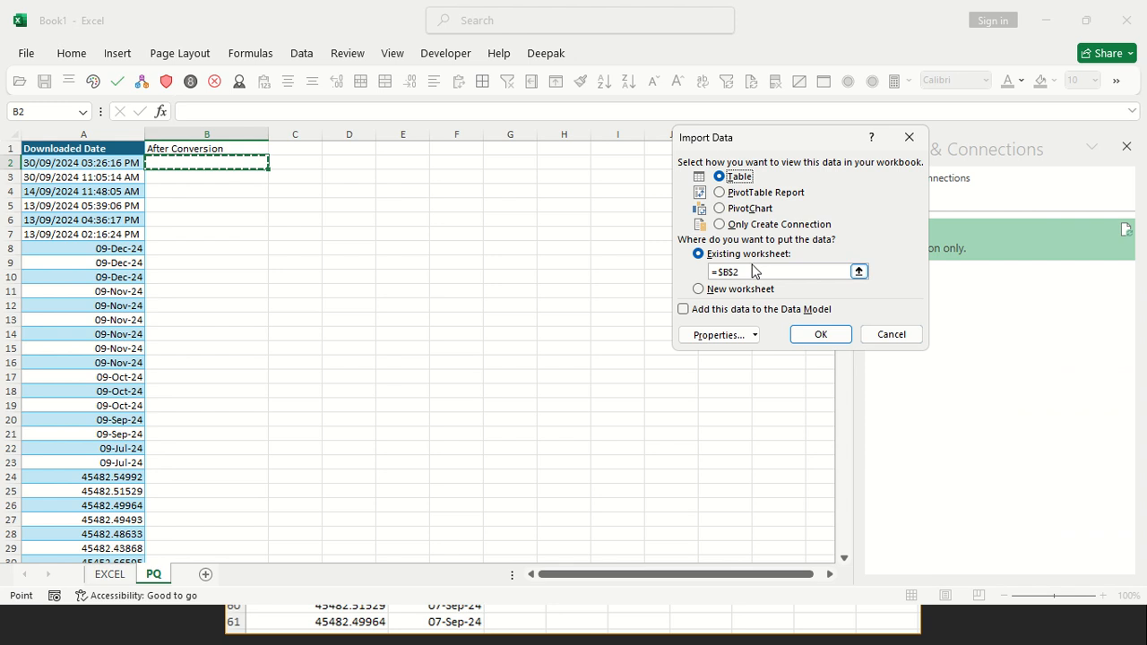
{"action": "left_click", "coordinate": [820, 272]}
{"action": "left_click", "coordinate": [240, 163]}
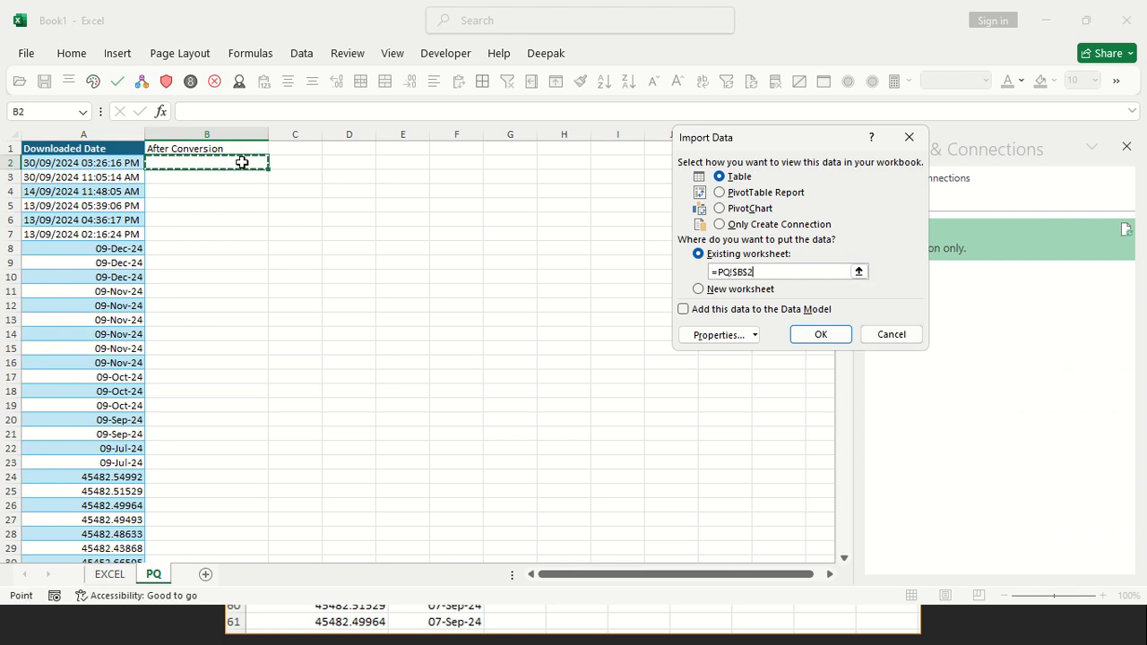
{"action": "left_click", "coordinate": [820, 334]}
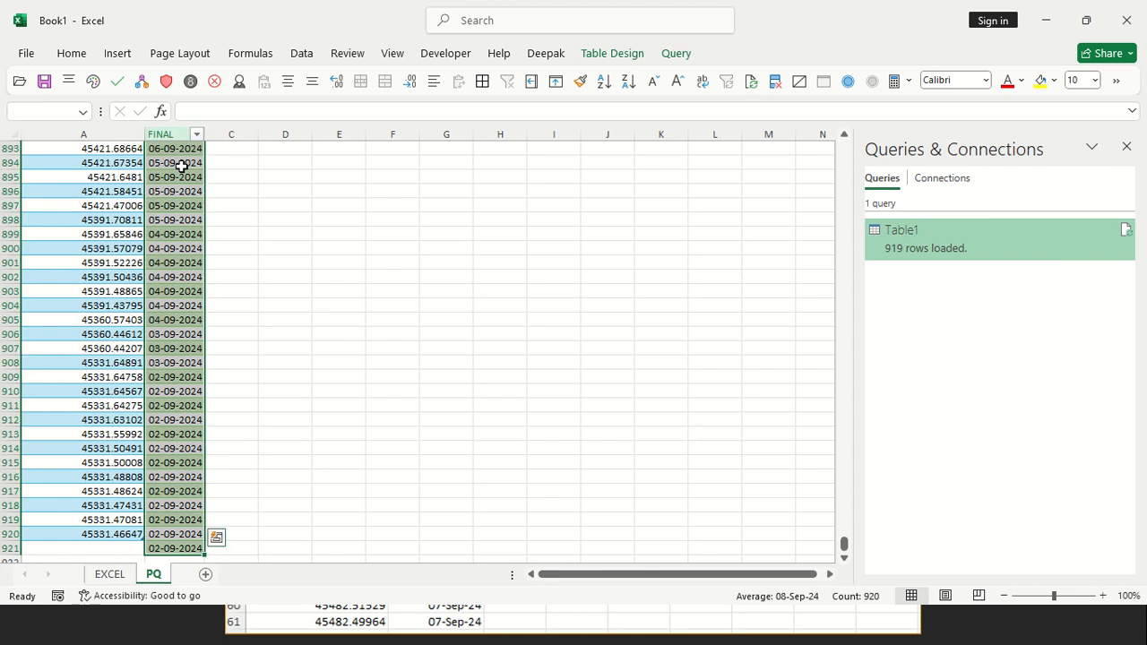
{"action": "type", "text": "-"}
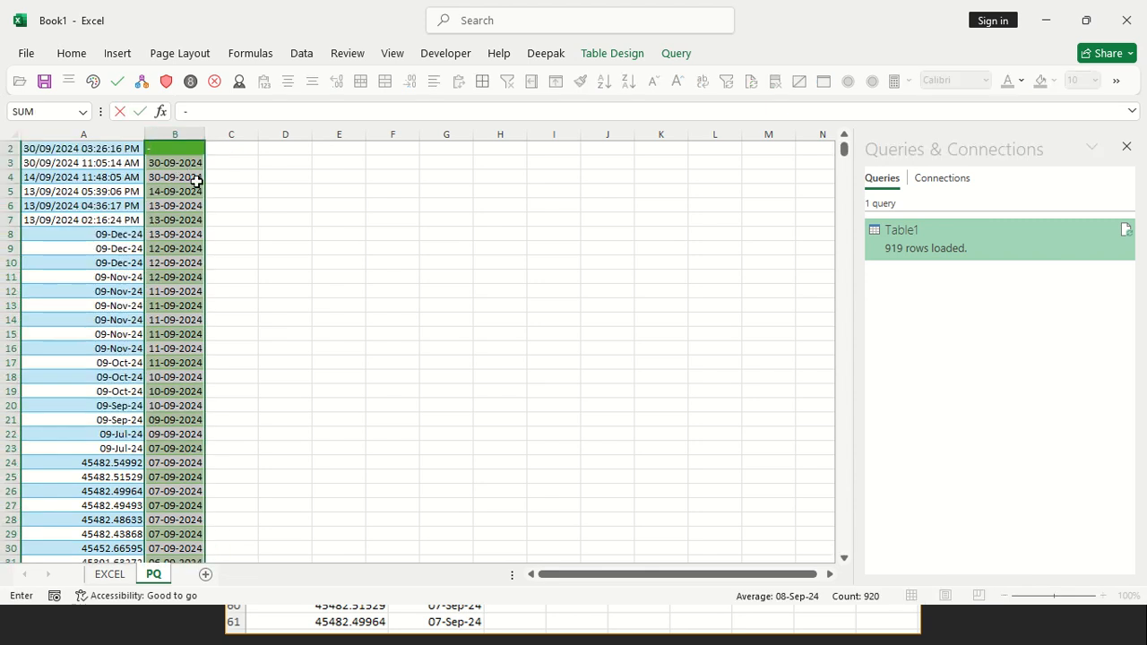
{"action": "key", "text": "Escape"}
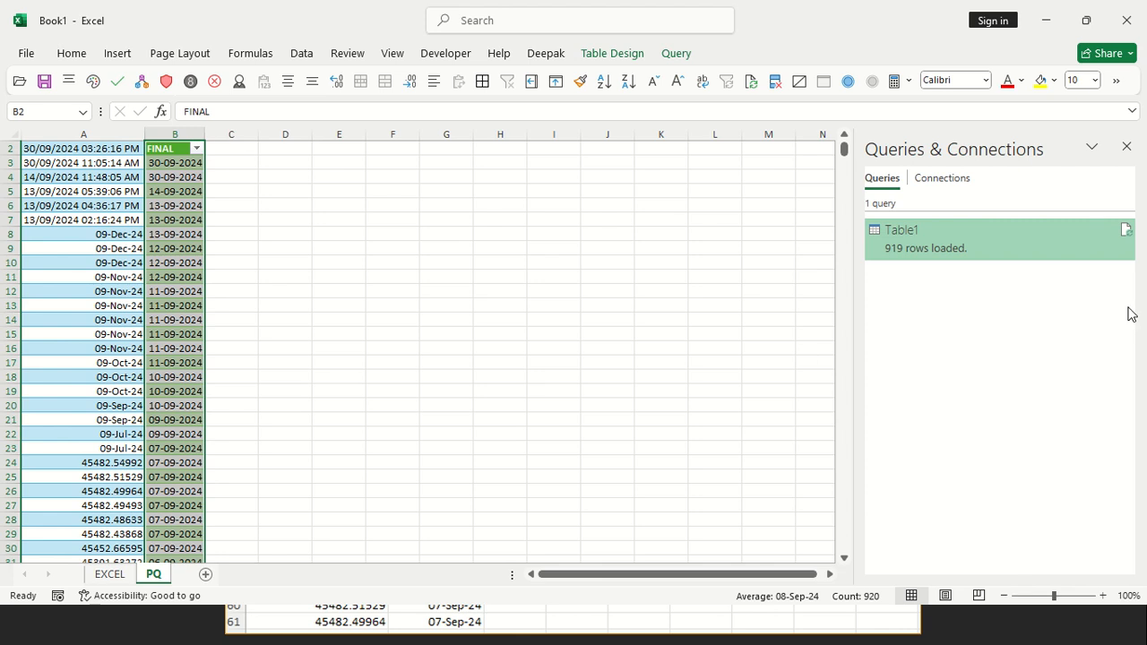
Delete column B from the PQ sheet, including its old header and the loaded FINAL table
{"action": "scroll", "coordinate": [194, 153], "scroll_direction": "up", "scroll_amount": 1}
{"action": "right_click", "coordinate": [175, 137]}
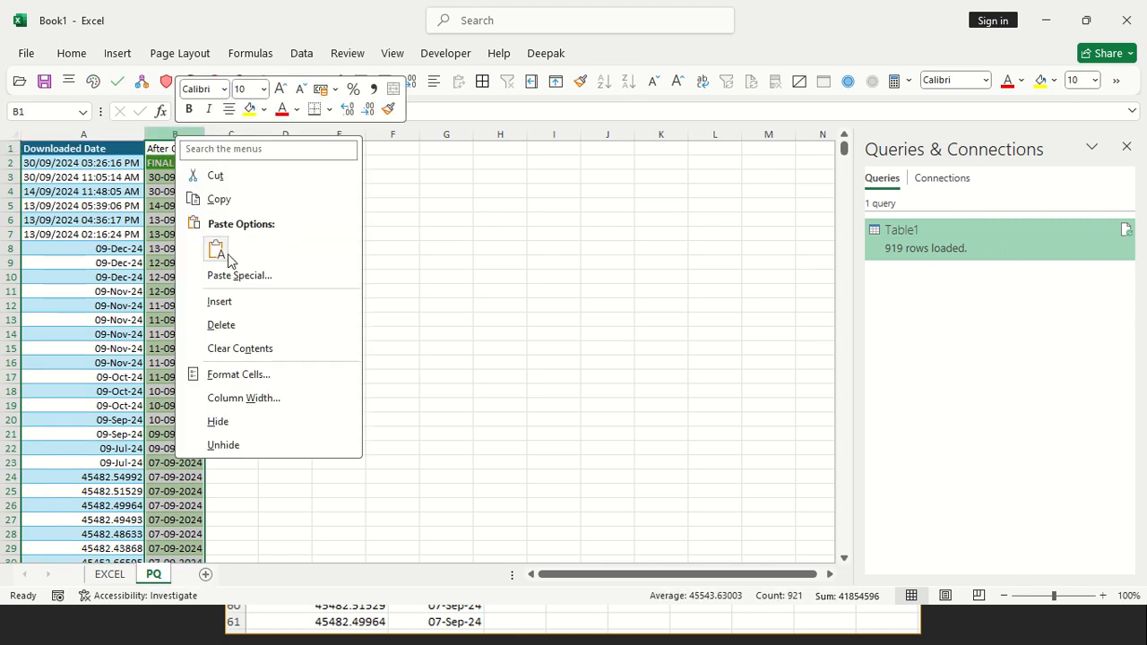
{"action": "left_click", "coordinate": [221, 325]}
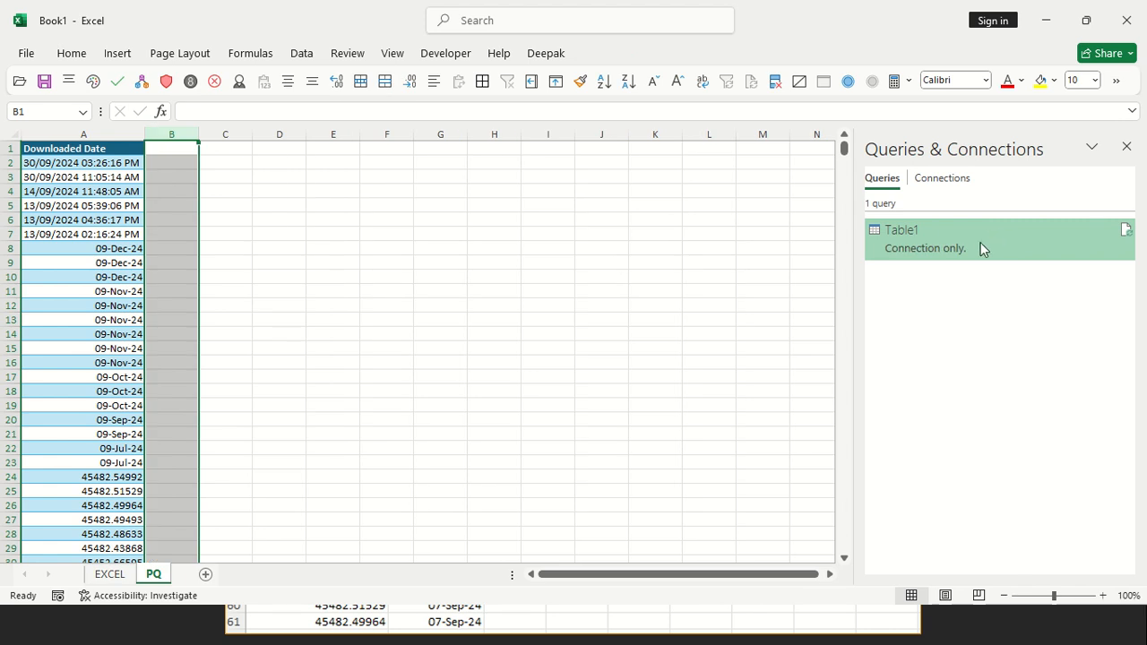
Load the Table1 query as a table into the existing PQ worksheet at cell B1
{"action": "right_click", "coordinate": [930, 255]}
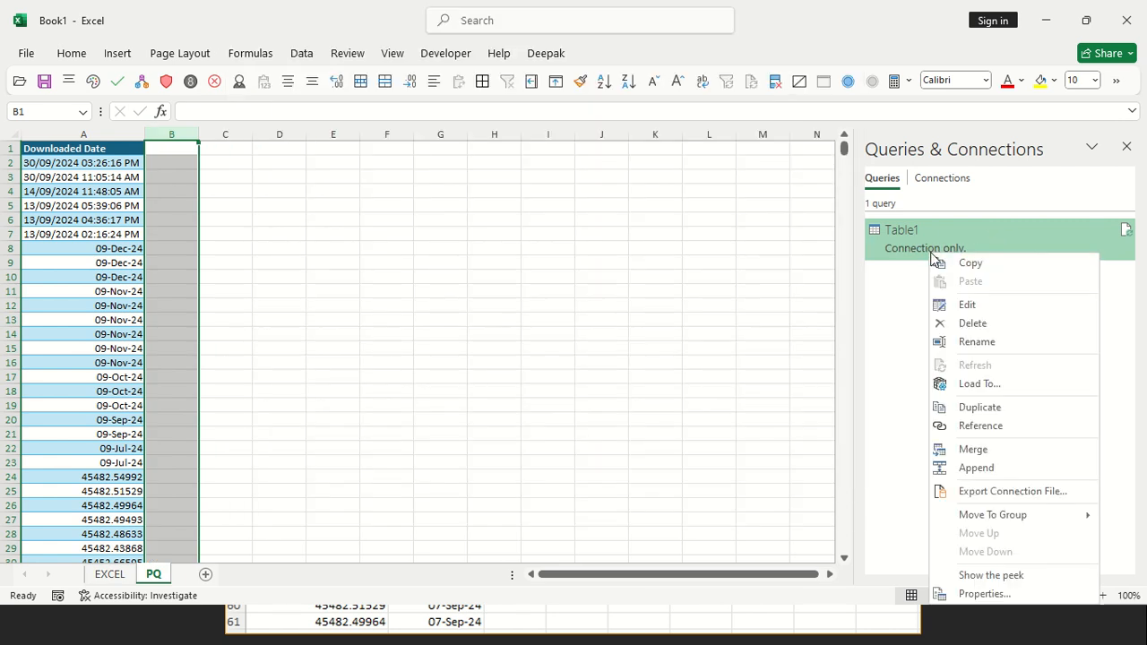
{"action": "left_click", "coordinate": [975, 385]}
{"action": "left_click", "coordinate": [740, 177]}
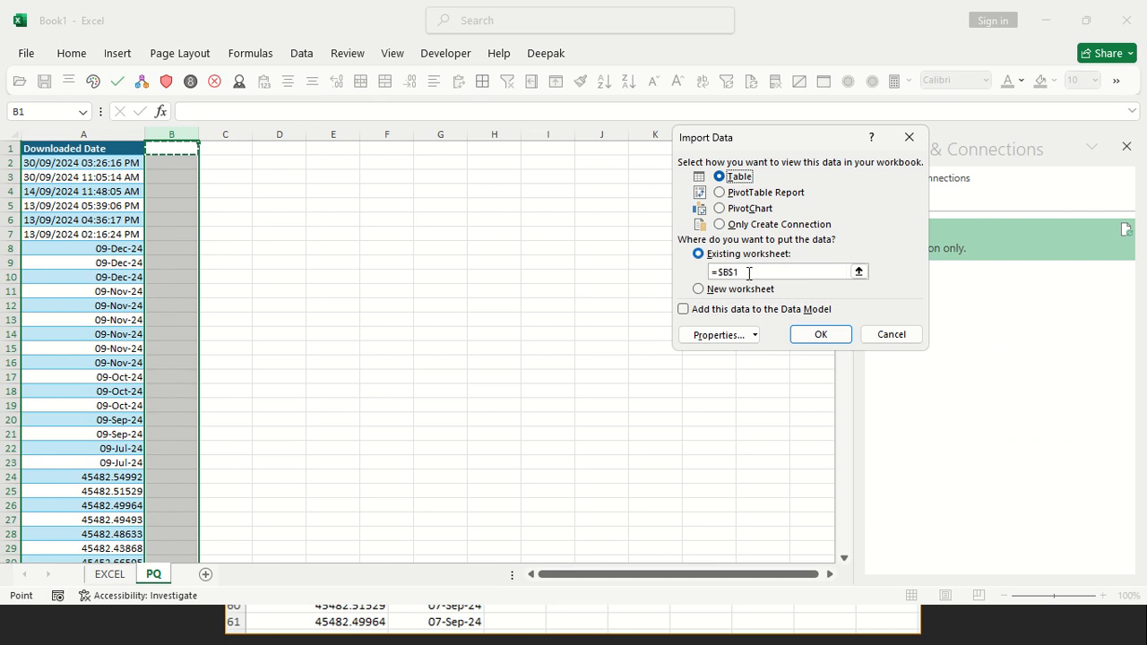
{"action": "left_click", "coordinate": [171, 134]}
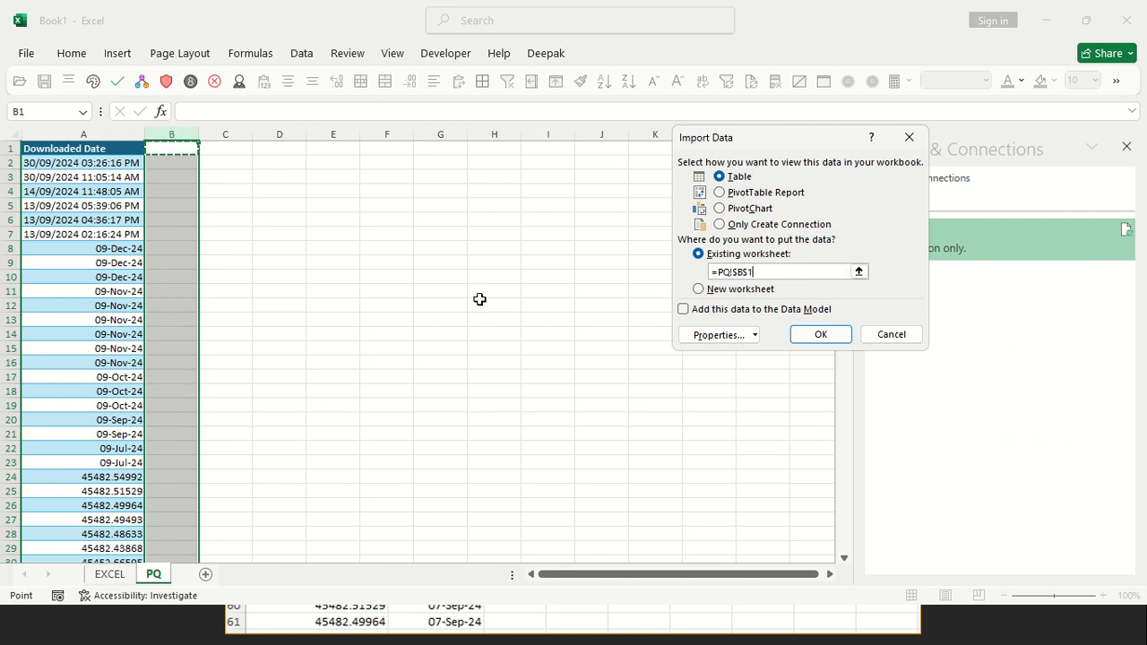
{"action": "left_click", "coordinate": [820, 334]}
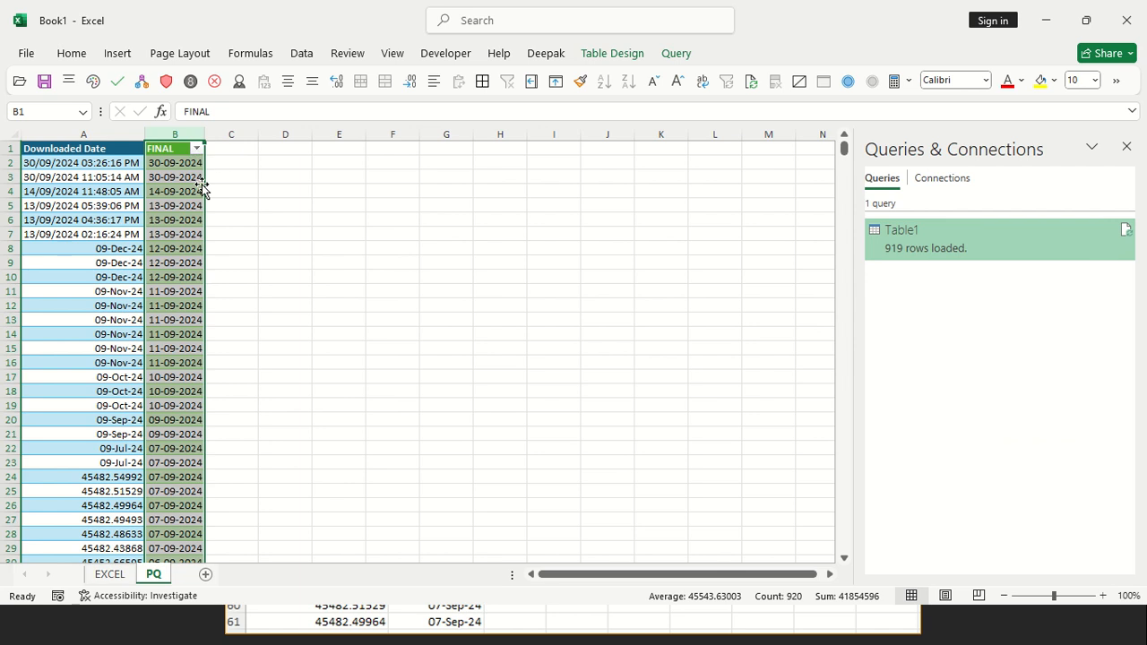
{"action": "left_click", "coordinate": [174, 176]}
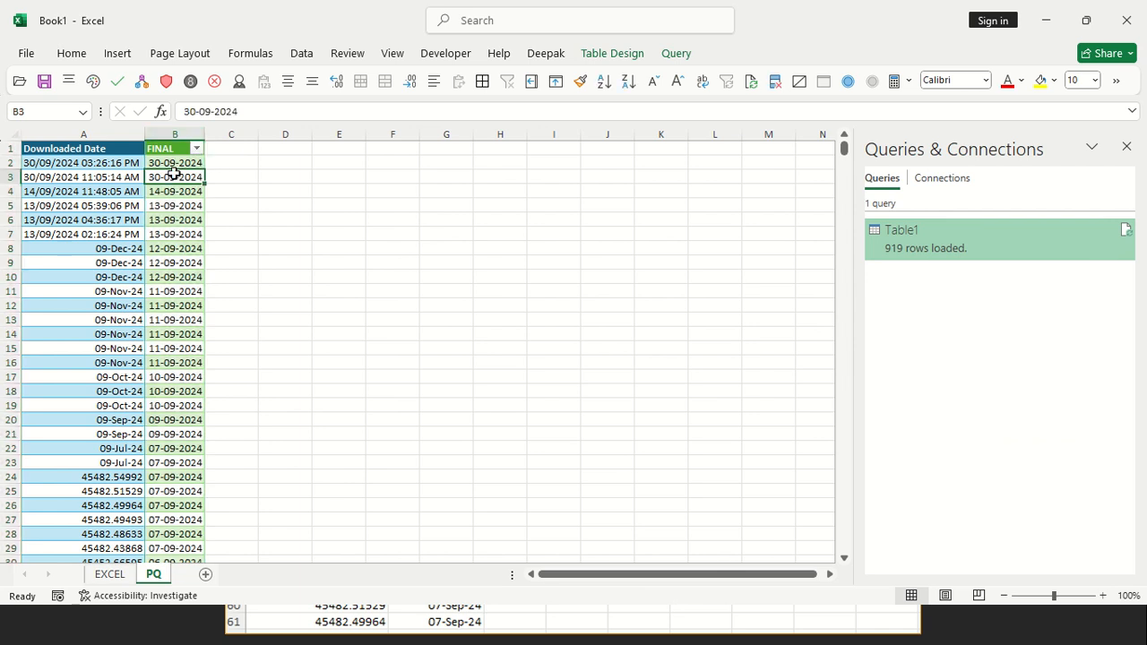
Copy the downloaded date in A7 of the PQ sheet over the dates in cells A10:A15
{"action": "left_click", "coordinate": [95, 230]}
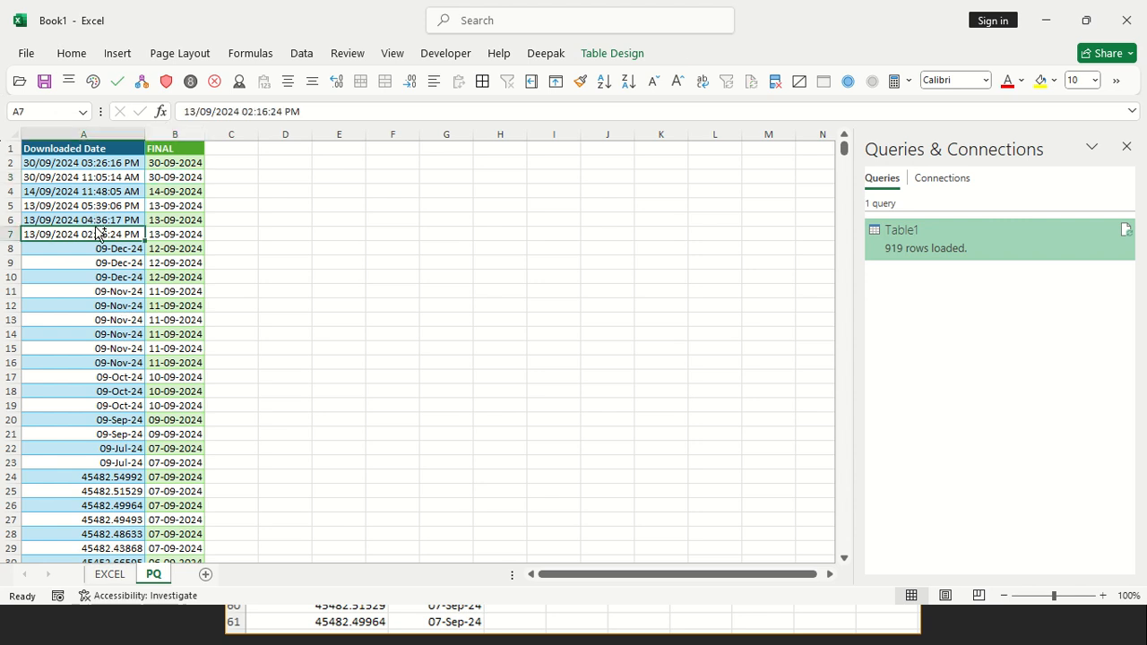
{"action": "key", "text": "ctrl+c"}
{"action": "key", "text": "Down"}
{"action": "key", "text": "Down"}
{"action": "key", "text": "Down"}
{"action": "key", "text": "shift+Down"}
{"action": "key", "text": "shift+Down"}
{"action": "key", "text": "shift+Down"}
{"action": "key", "text": "shift+Down"}
{"action": "key", "text": "shift+Down"}
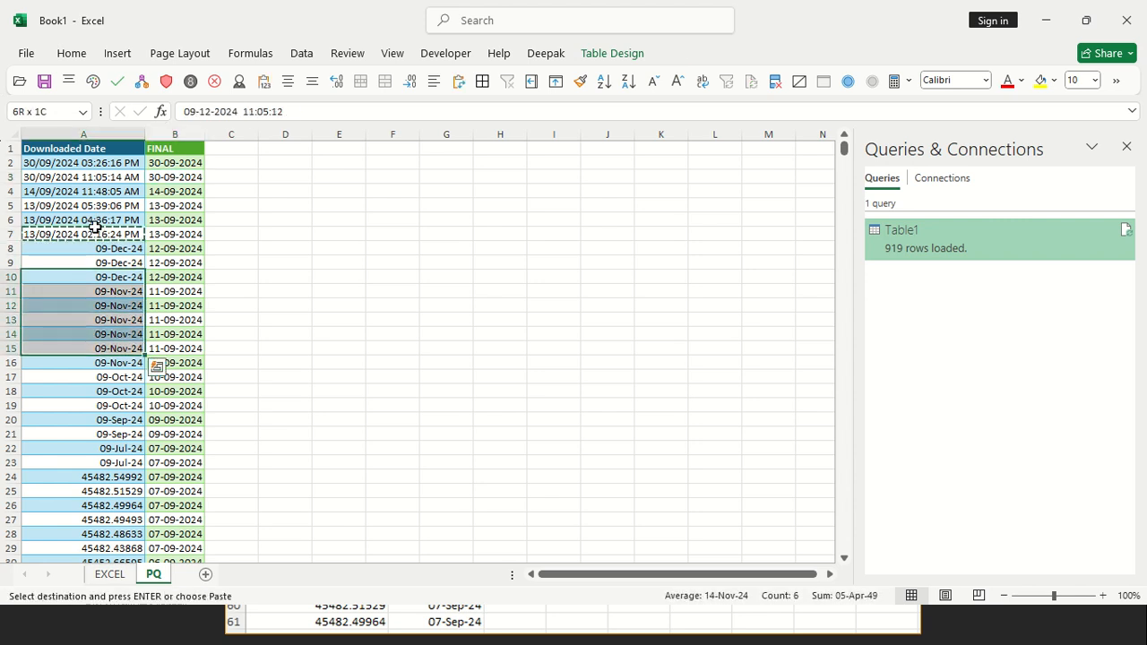
{"action": "key", "text": "Return"}
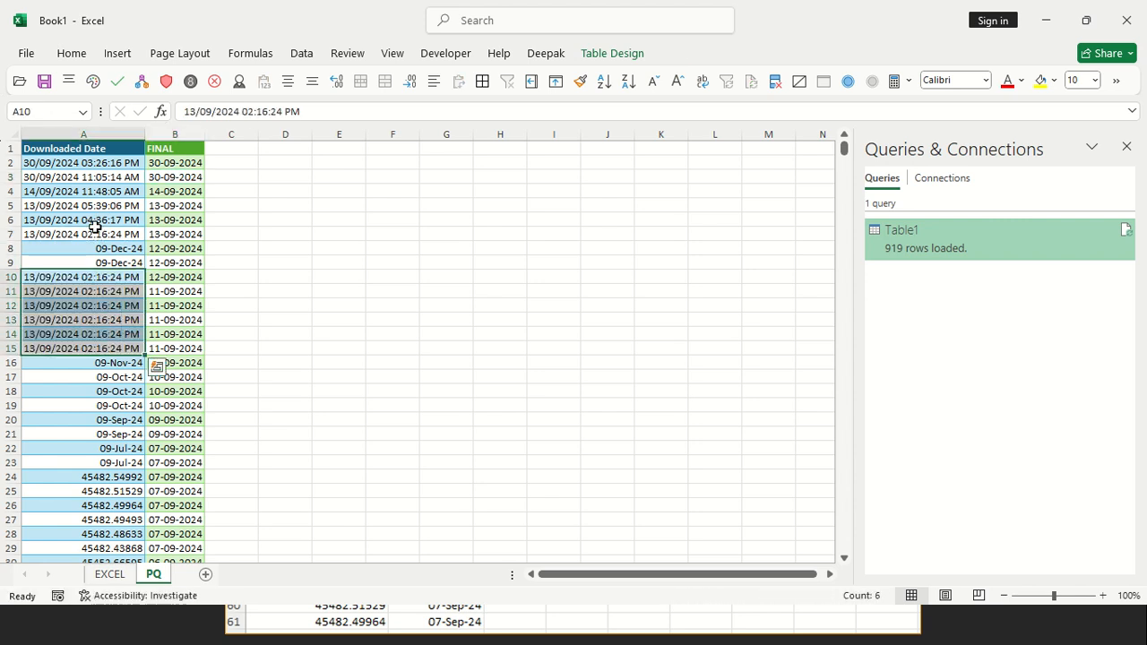
Refresh the FINAL query table and apply the day-month-year date format with abbreviated month names to column B
{"action": "right_click", "coordinate": [177, 306]}
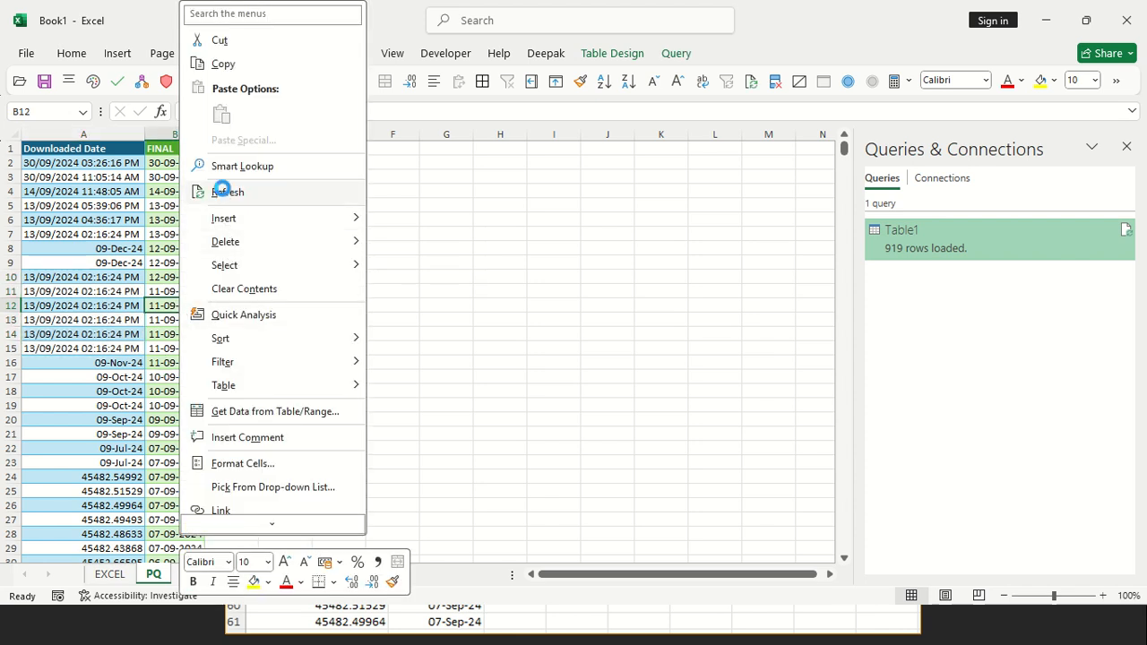
{"action": "left_click", "coordinate": [226, 191]}
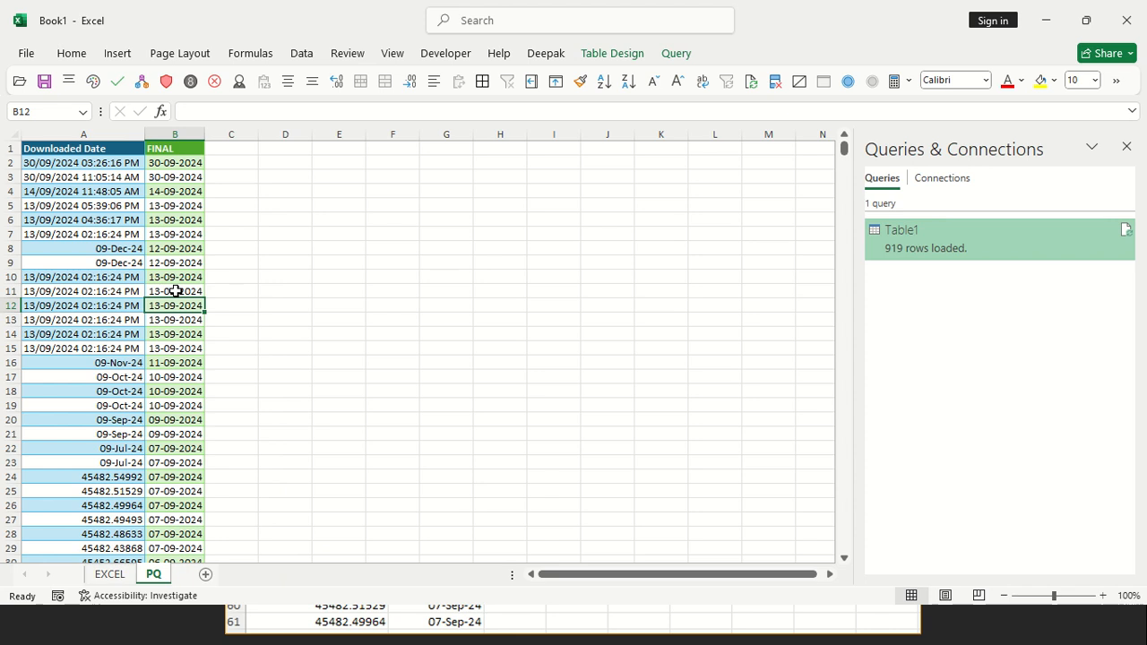
{"action": "left_click", "coordinate": [176, 140]}
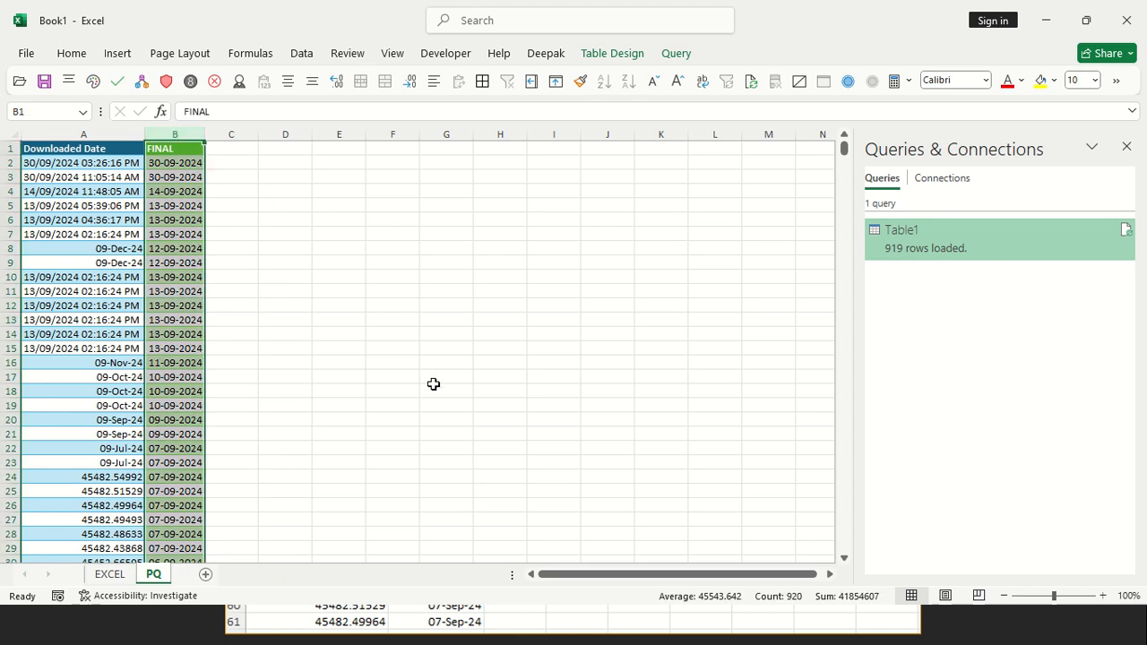
{"action": "key", "text": "ctrl+shift+3"}
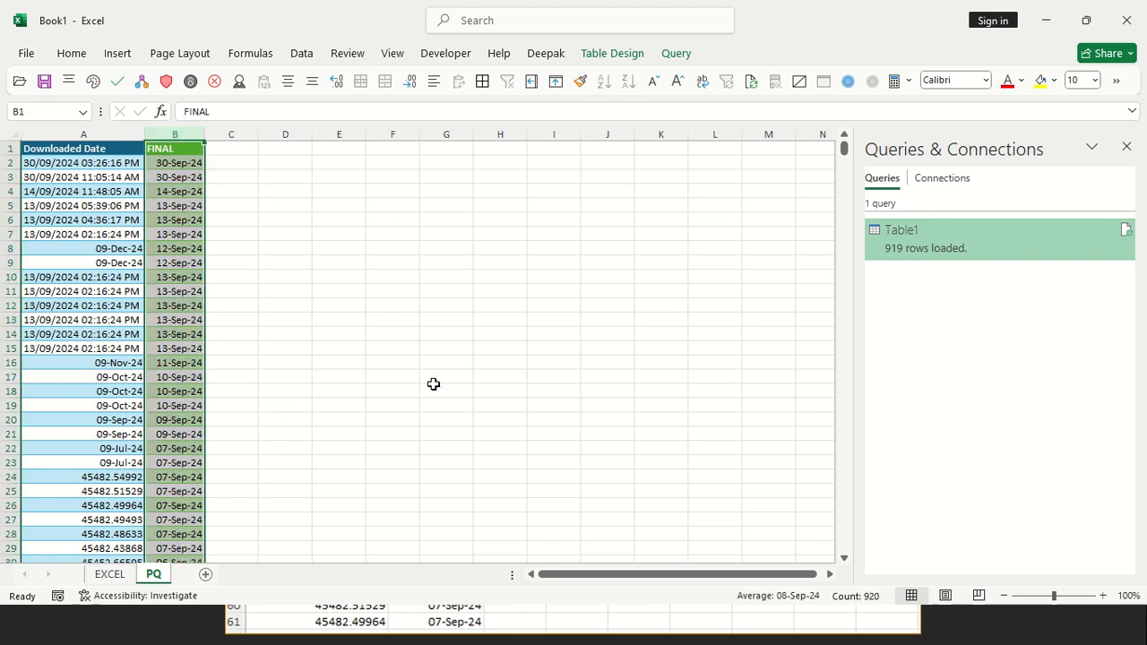
Enter the note "ctrl+shift+#" in cell G4, and clear the cells F2:H7 around it
{"action": "left_click", "coordinate": [428, 190]}
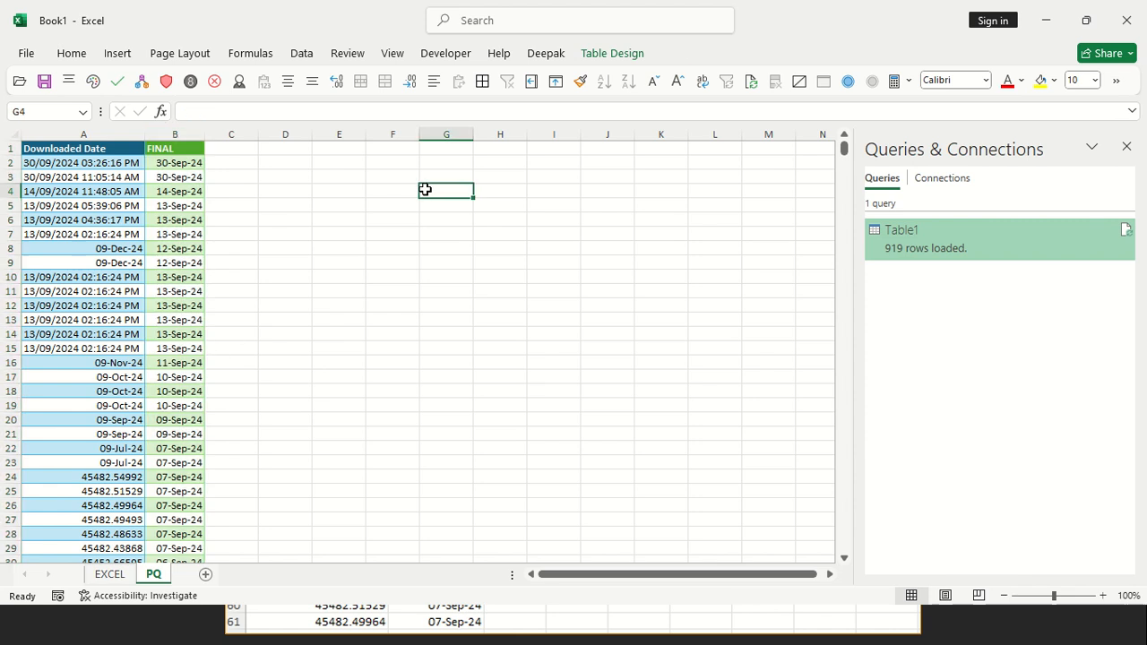
{"action": "type", "text": "ctrl+shift+#"}
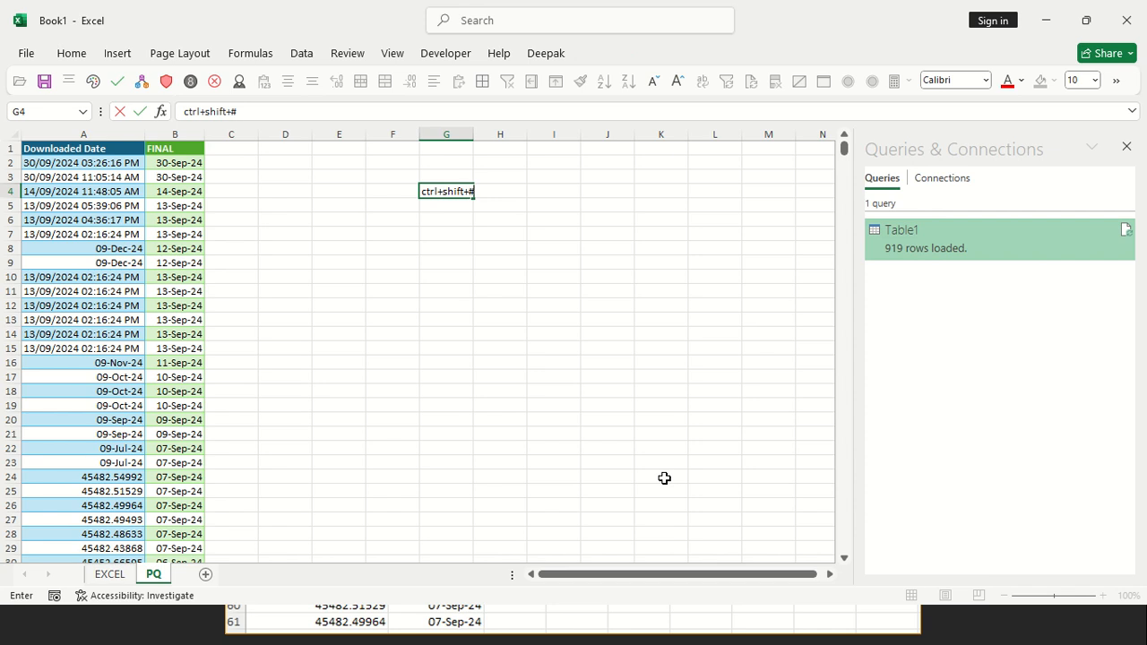
{"action": "key", "text": "Return"}
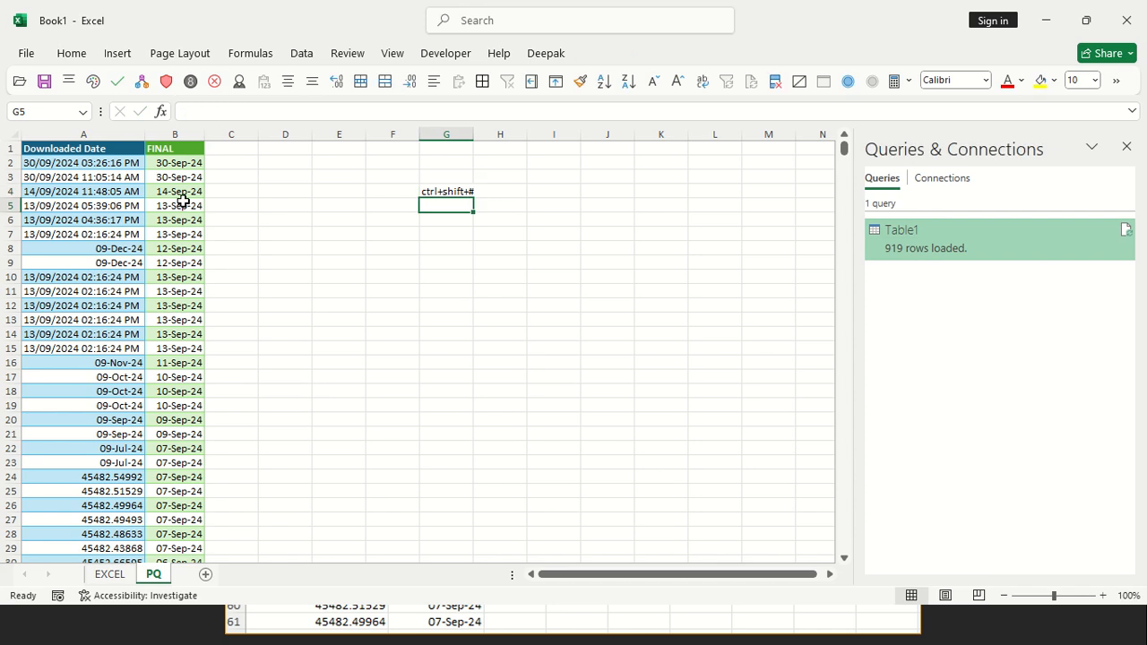
{"action": "left_click_drag", "start_coordinate": [411, 170], "coordinate": [500, 234]}
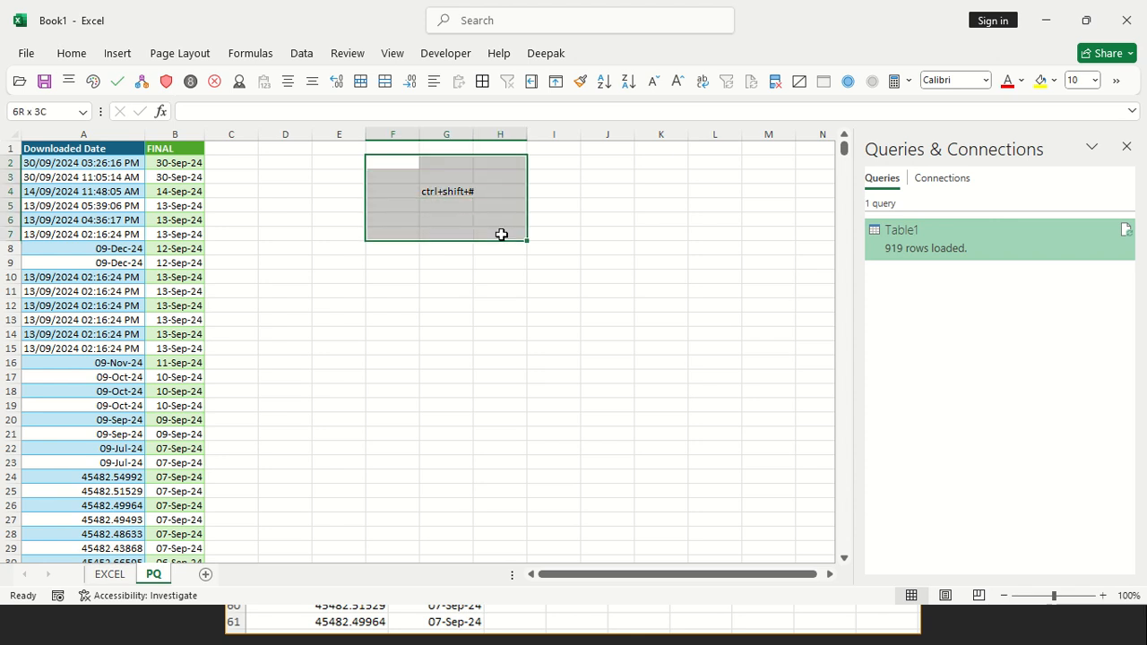
{"action": "key", "text": "Delete"}
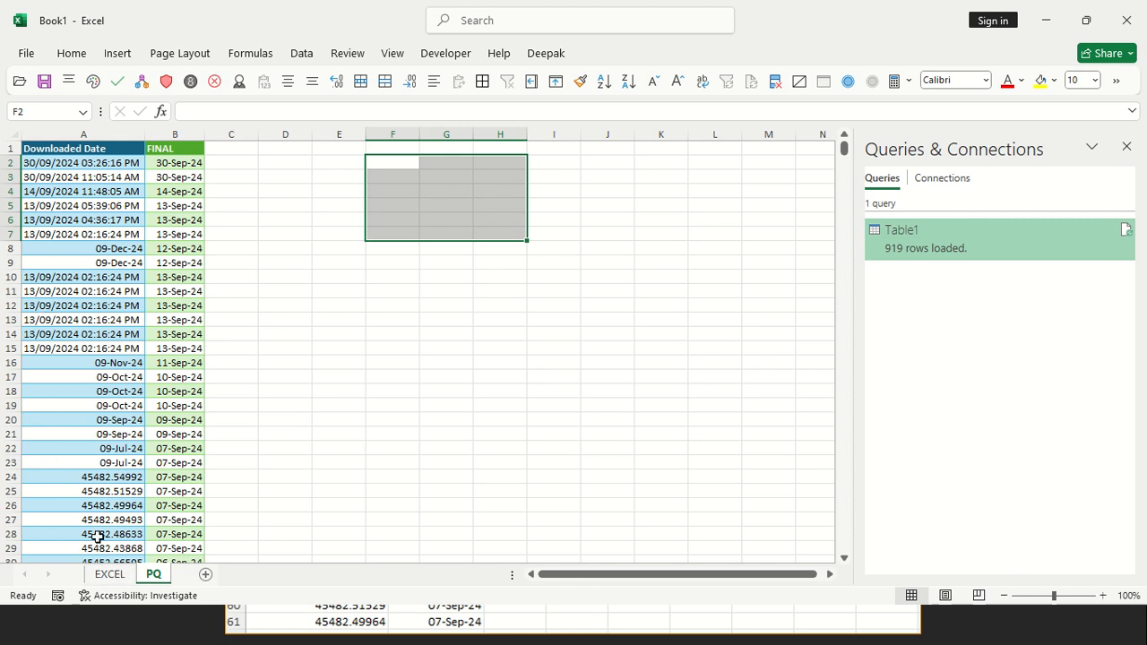
Copy cells A1:A18 of the EXCEL sheet to E5 and fit column E's width to the pasted dates
{"action": "left_click", "coordinate": [109, 575]}
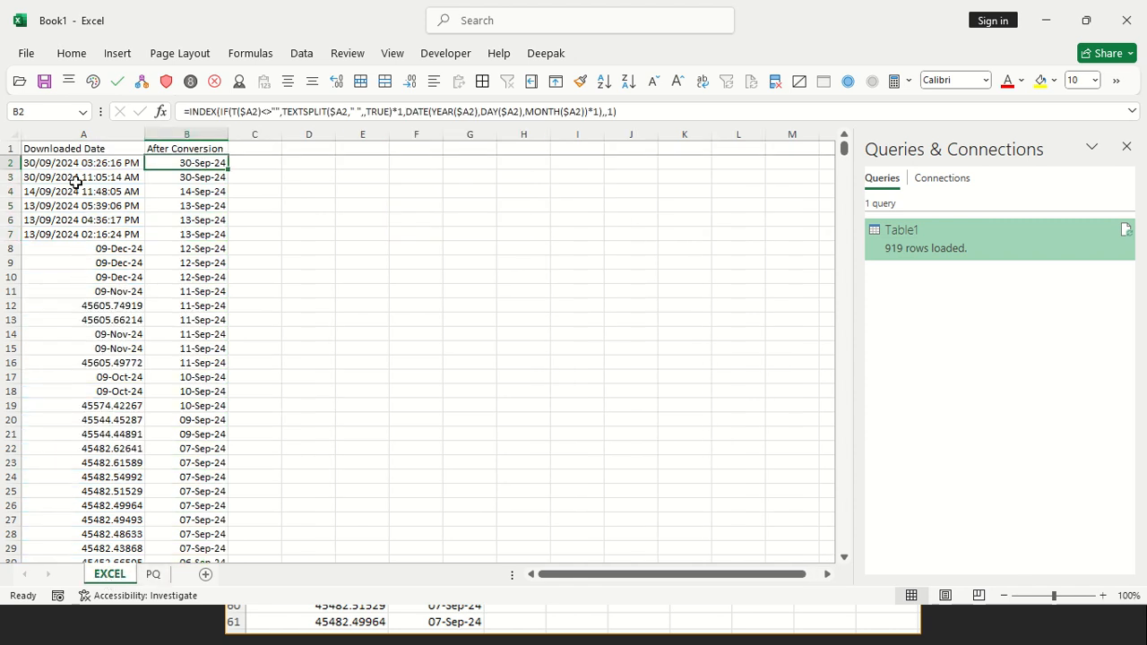
{"action": "left_click_drag", "start_coordinate": [96, 150], "coordinate": [136, 403]}
{"action": "key", "text": "ctrl+c"}
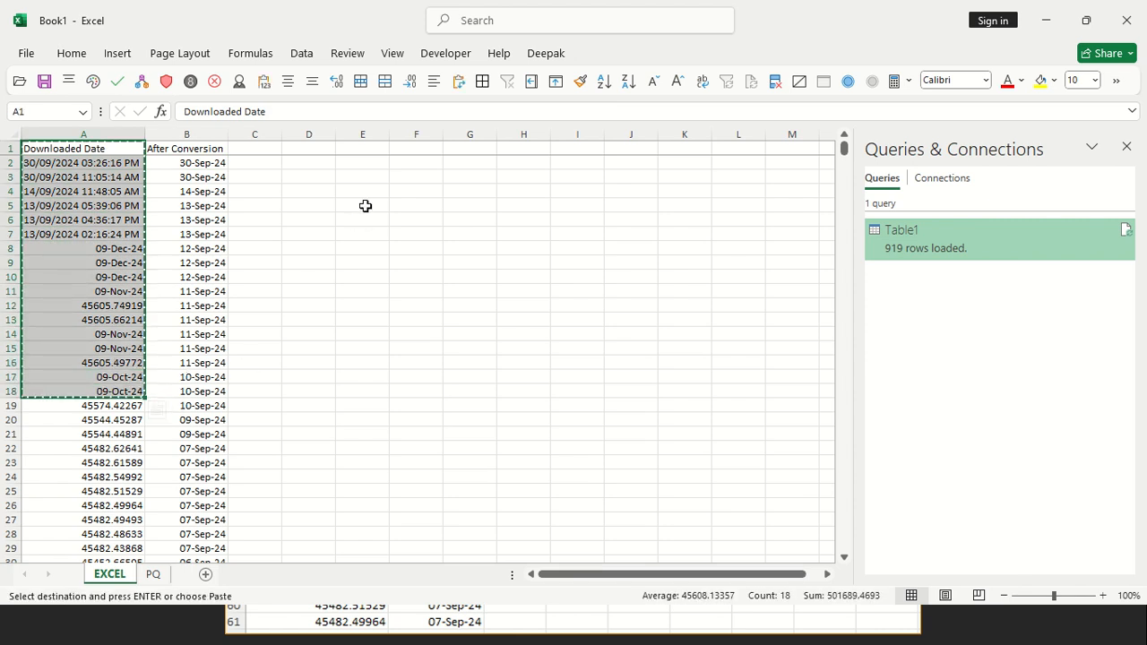
{"action": "left_click", "coordinate": [365, 205]}
{"action": "key", "text": "ctrl+v"}
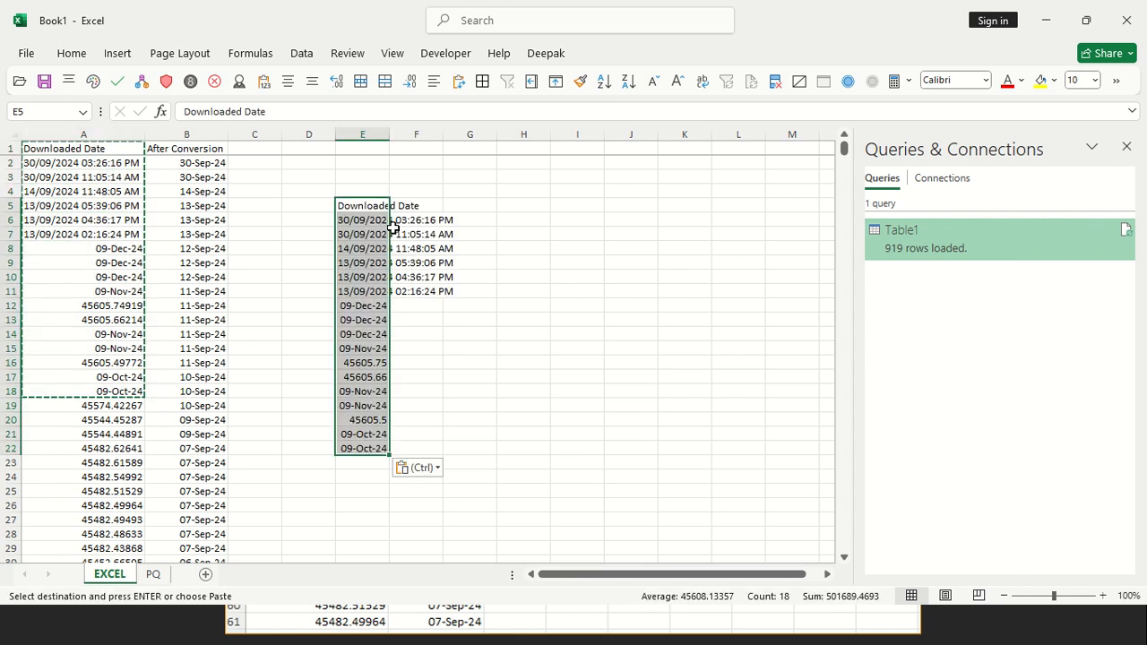
{"action": "double_click", "coordinate": [388, 134]}
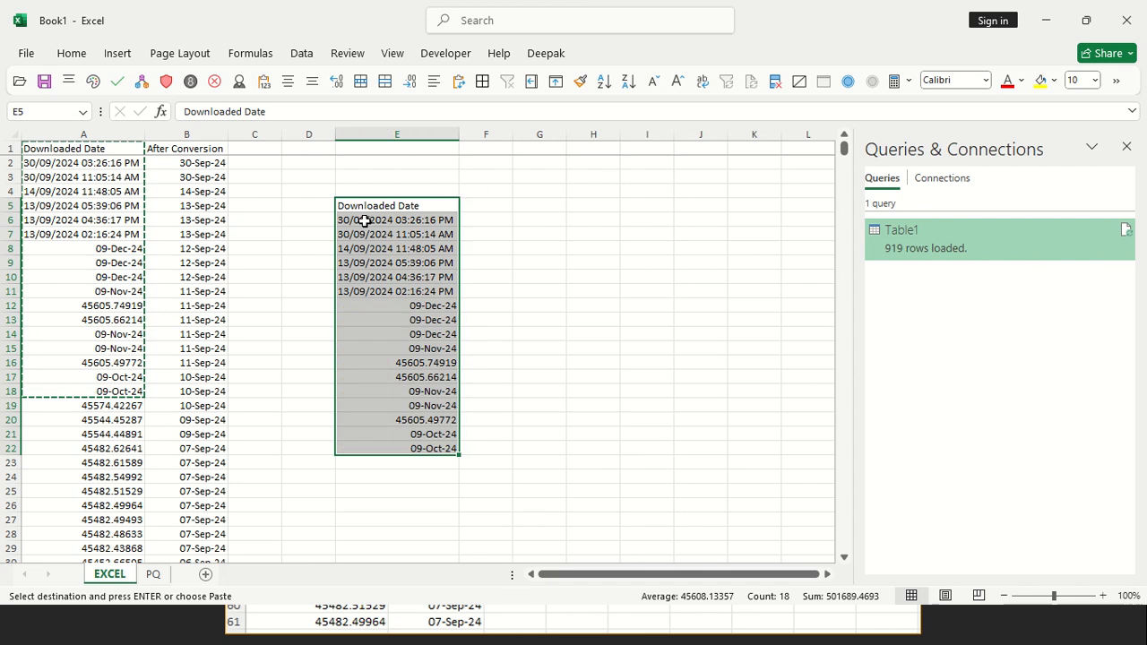
Open the Custom Lists editor from Excel's advanced options
{"action": "left_click", "coordinate": [26, 52]}
{"action": "left_click", "coordinate": [69, 563]}
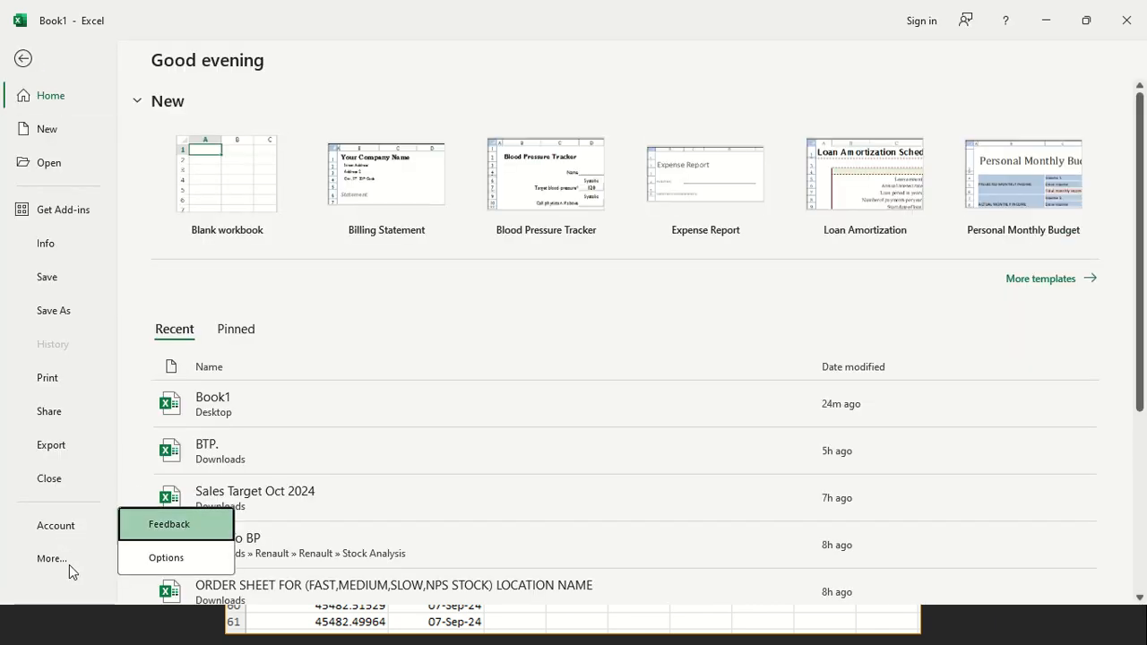
{"action": "left_click", "coordinate": [162, 566]}
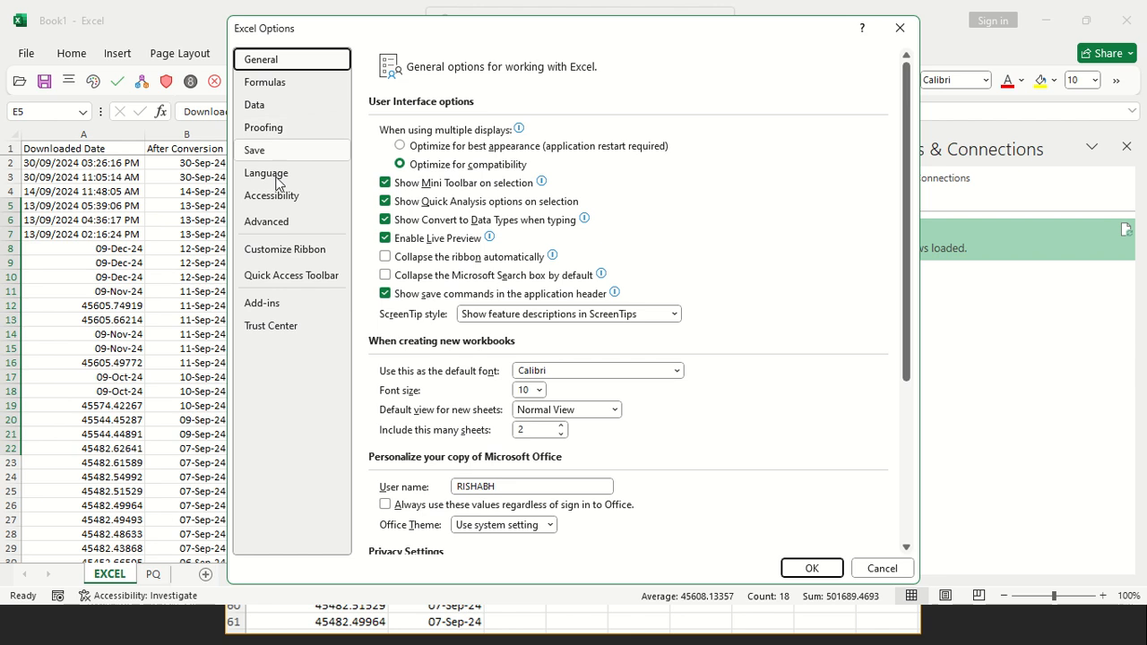
{"action": "left_click", "coordinate": [322, 227]}
{"action": "scroll", "coordinate": [653, 427], "scroll_direction": "down", "scroll_amount": 10}
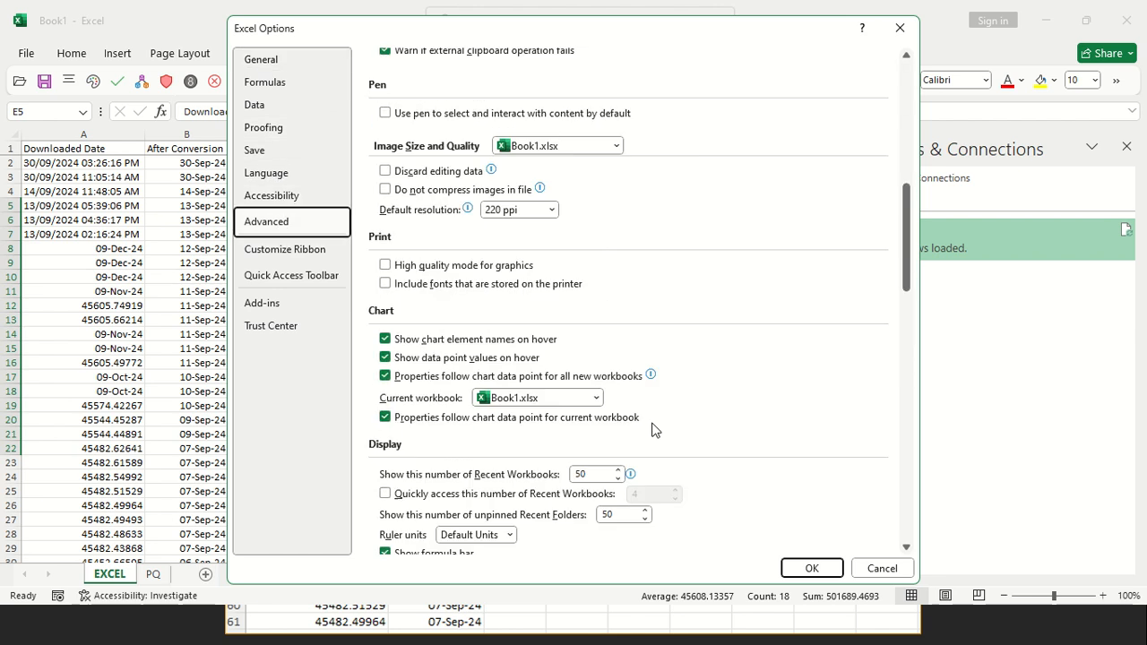
{"action": "scroll", "coordinate": [903, 315], "scroll_direction": "down", "scroll_amount": 15}
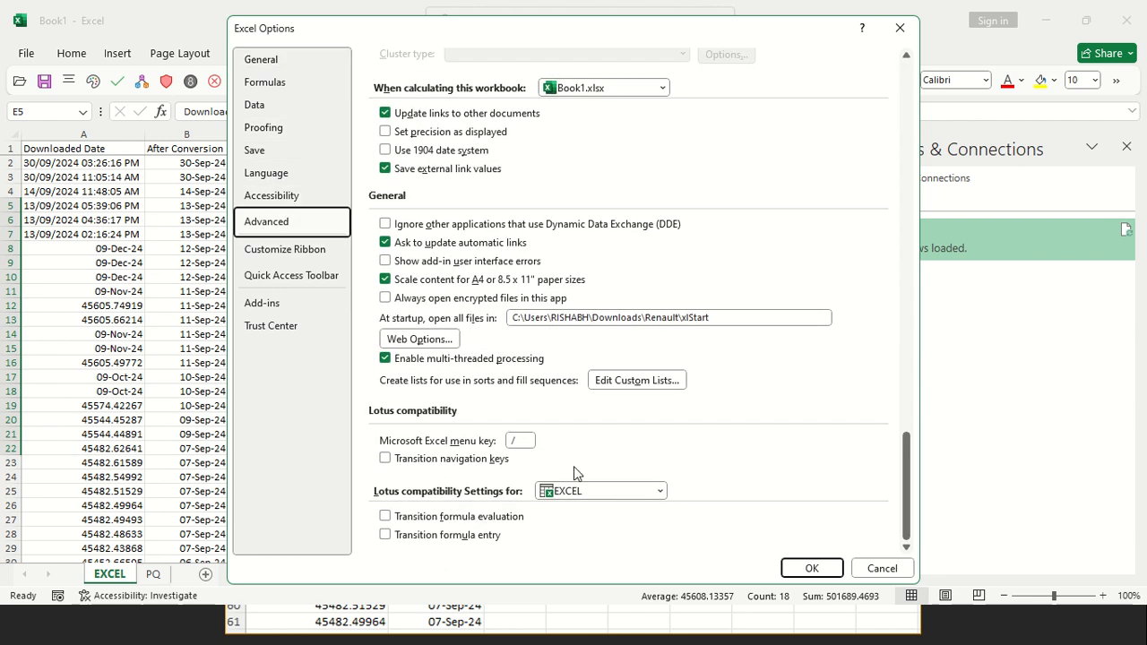
{"action": "left_click", "coordinate": [631, 381]}
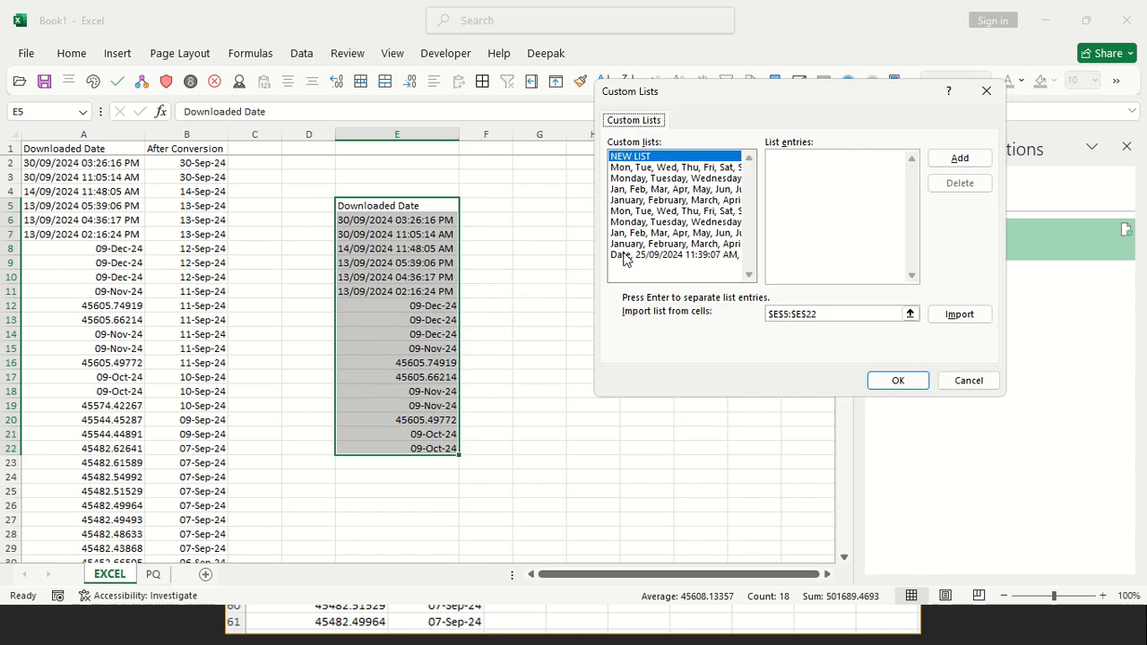
Import cells E5:E22 as a new custom list and accept the Excel options
{"action": "left_click", "coordinate": [909, 313]}
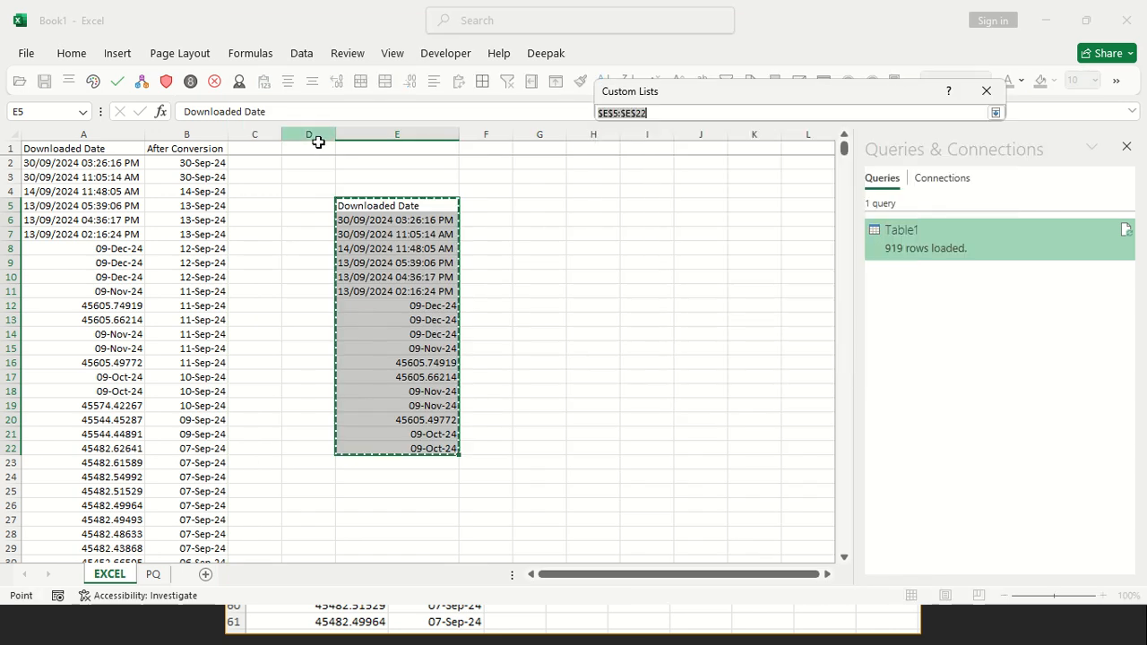
{"action": "left_click_drag", "start_coordinate": [403, 205], "coordinate": [405, 448]}
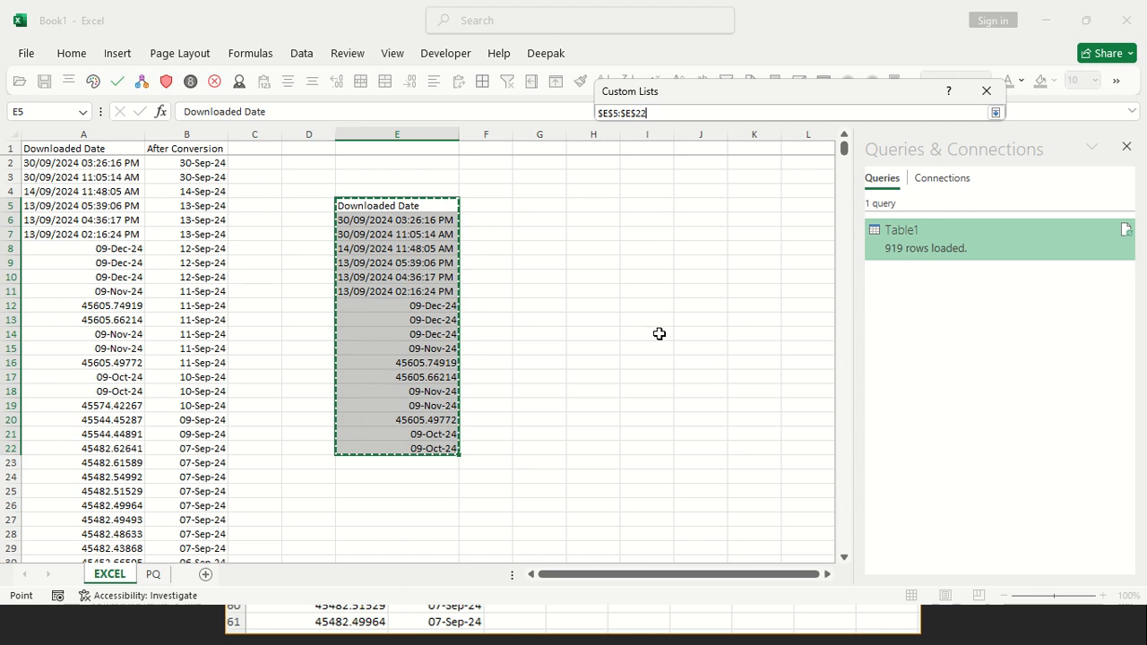
{"action": "left_click", "coordinate": [995, 113]}
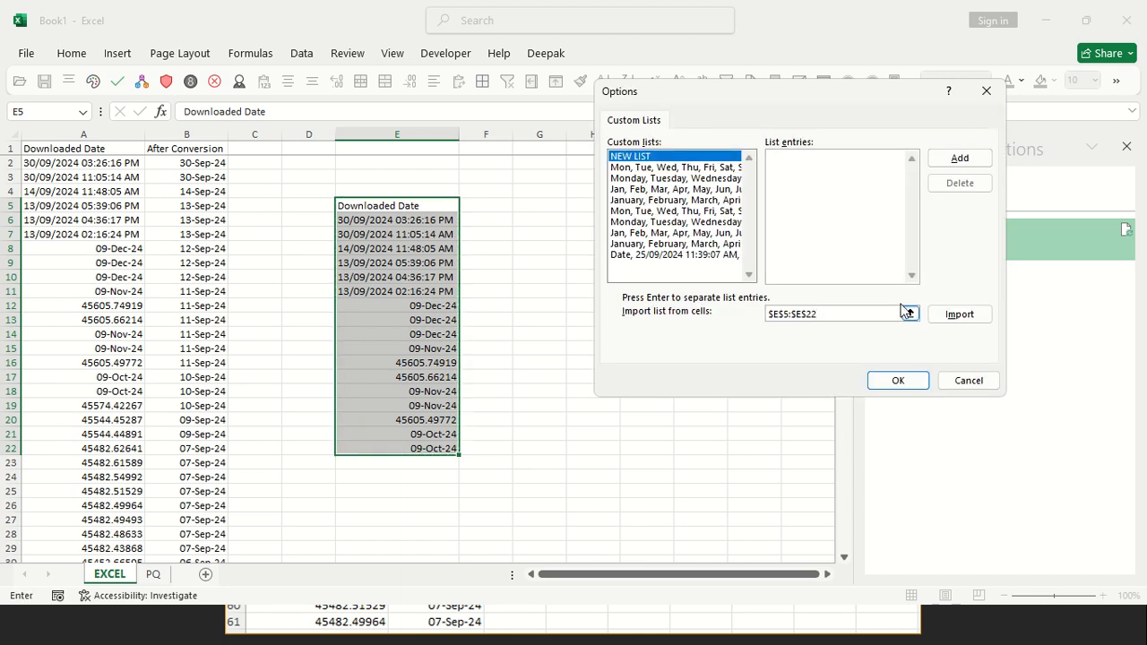
{"action": "left_click", "coordinate": [959, 314]}
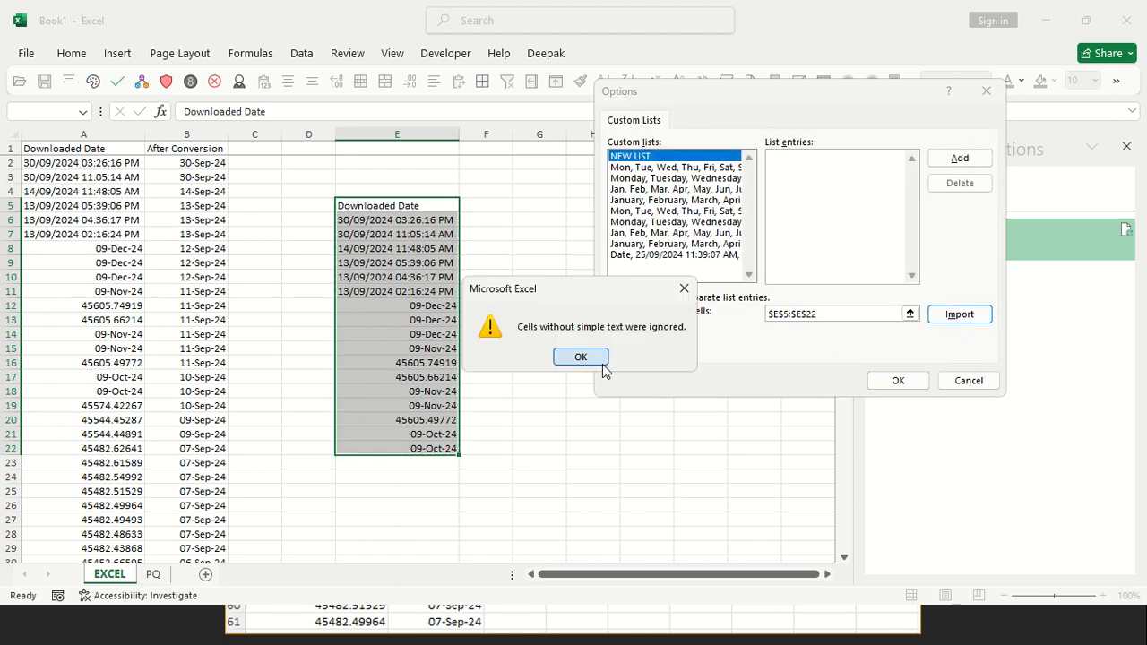
{"action": "left_click", "coordinate": [579, 356]}
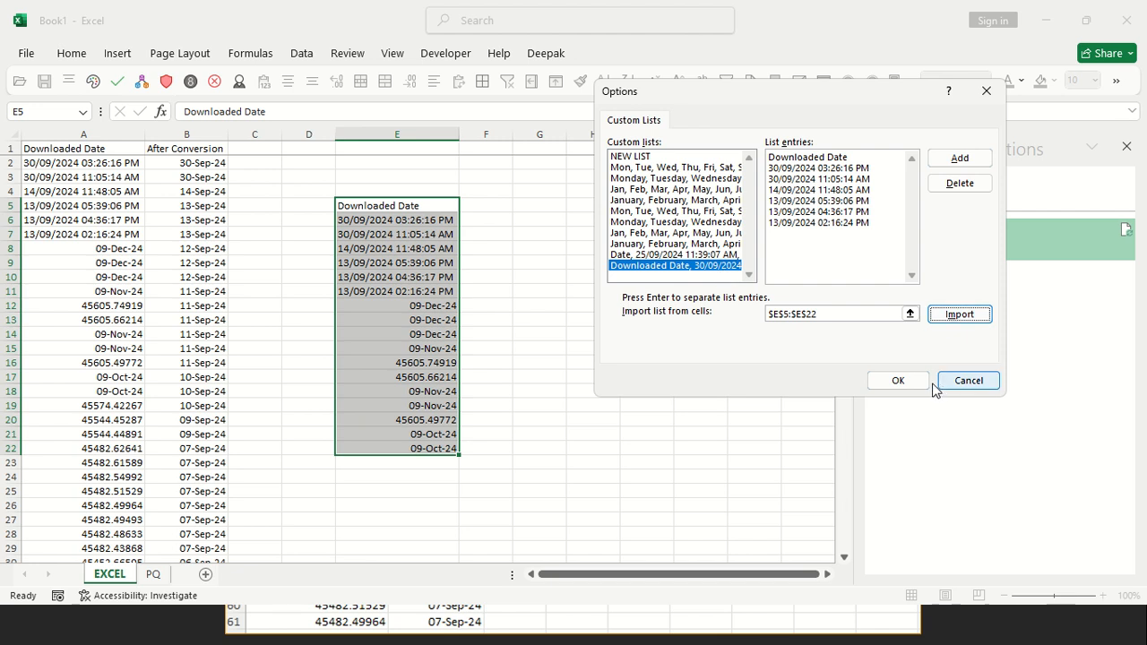
{"action": "left_click", "coordinate": [887, 391]}
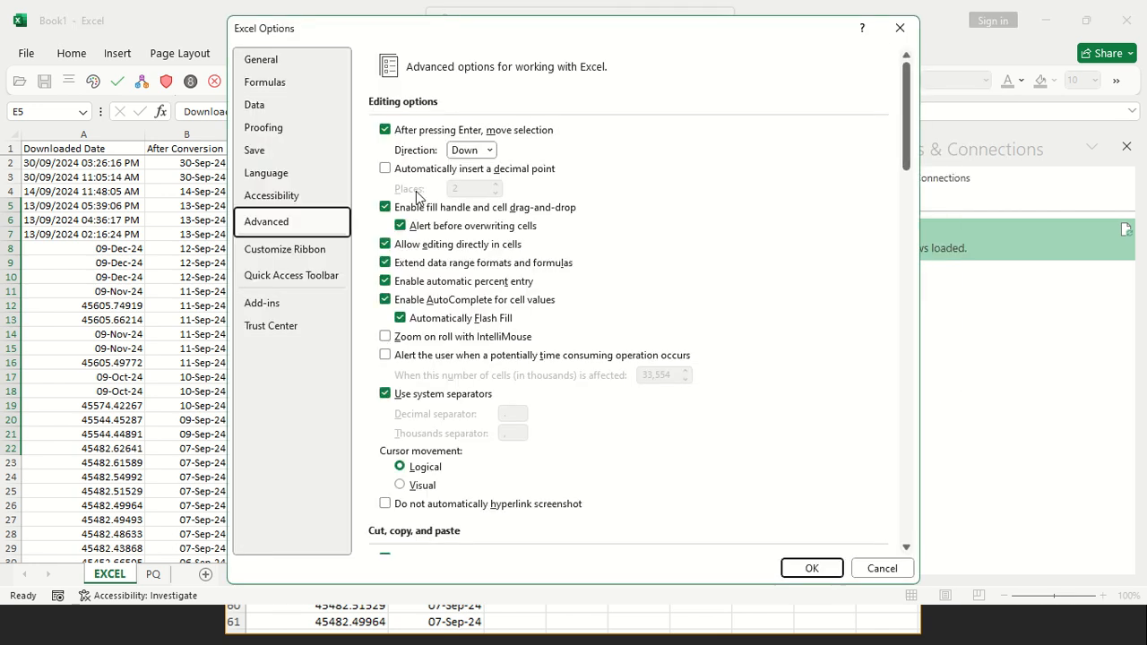
{"action": "left_click", "coordinate": [810, 568]}
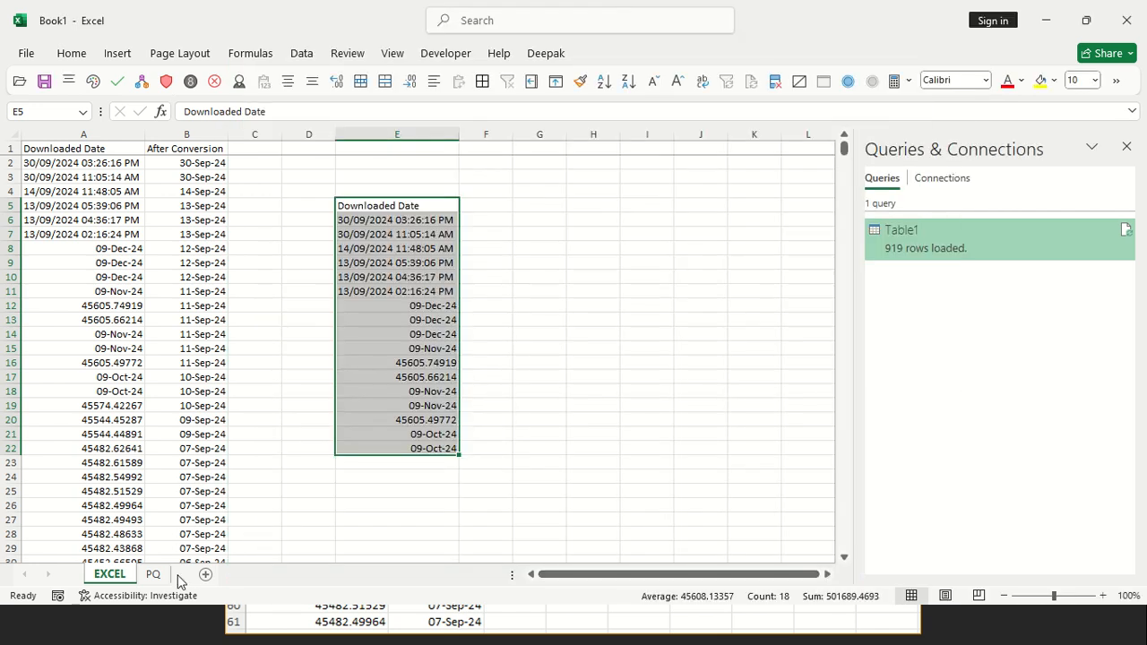
Add a new worksheet and enter "Download Date" in its cell D4
{"action": "left_click", "coordinate": [206, 574]}
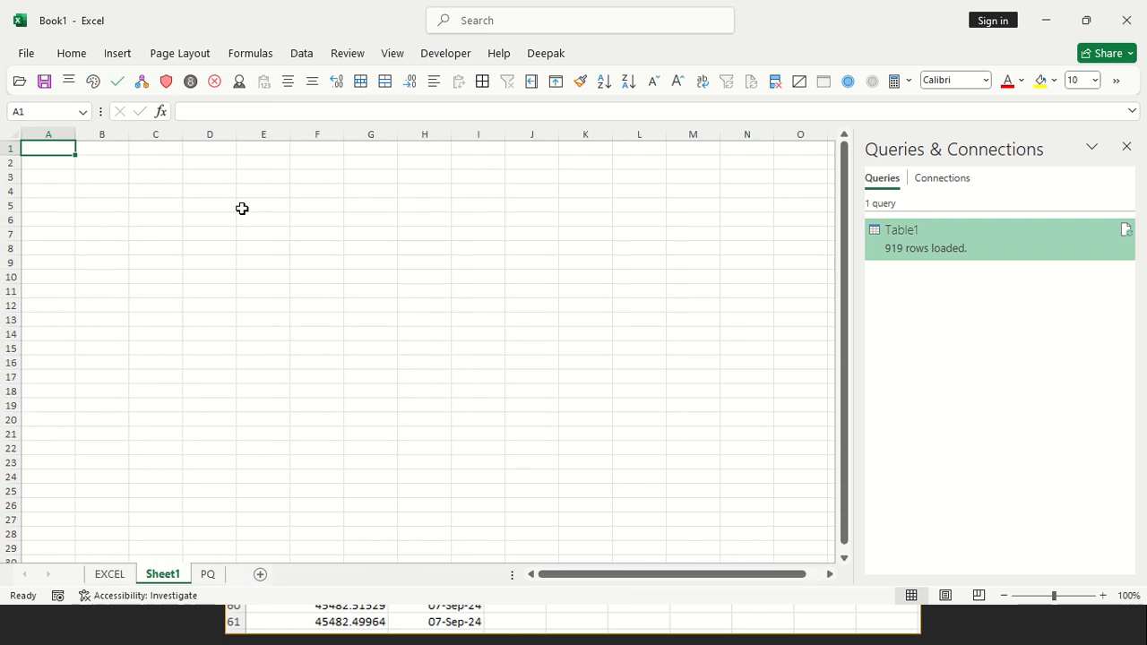
{"action": "left_click", "coordinate": [189, 190]}
{"action": "type", "text": "Download Date"}
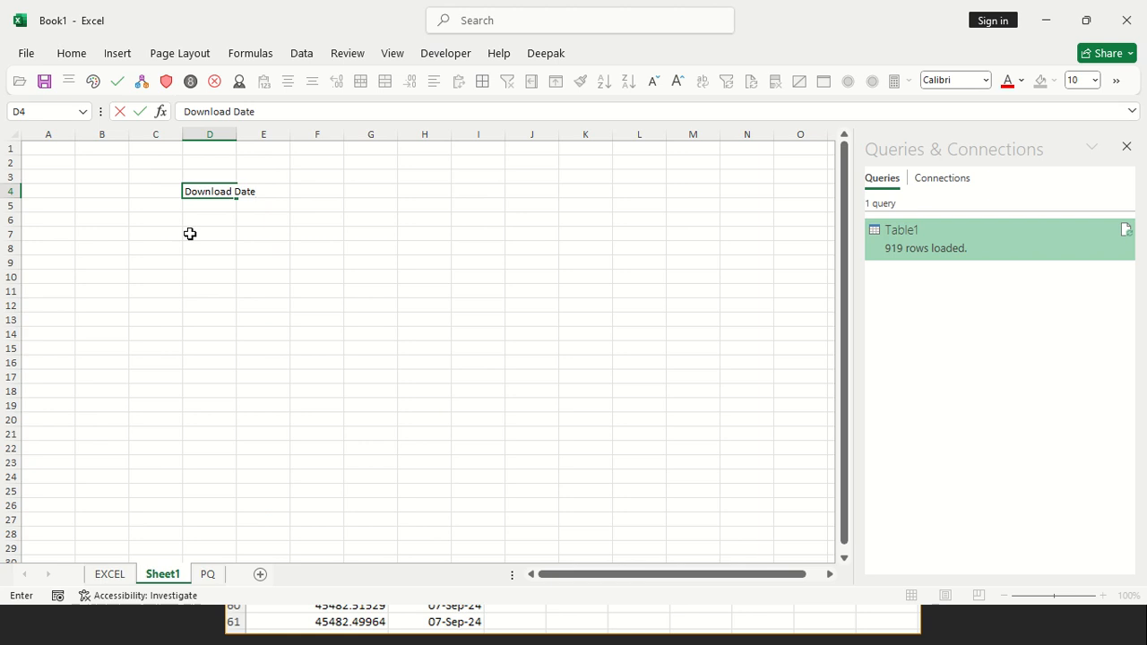
{"action": "key", "text": "Return"}
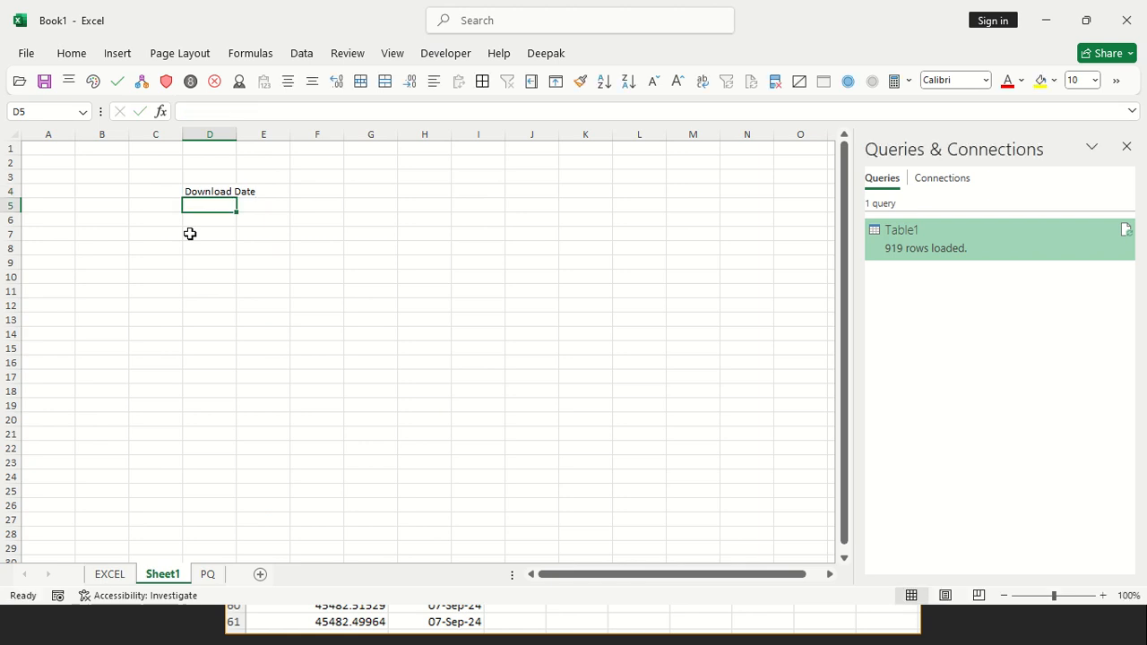
{"action": "key", "text": "Up"}
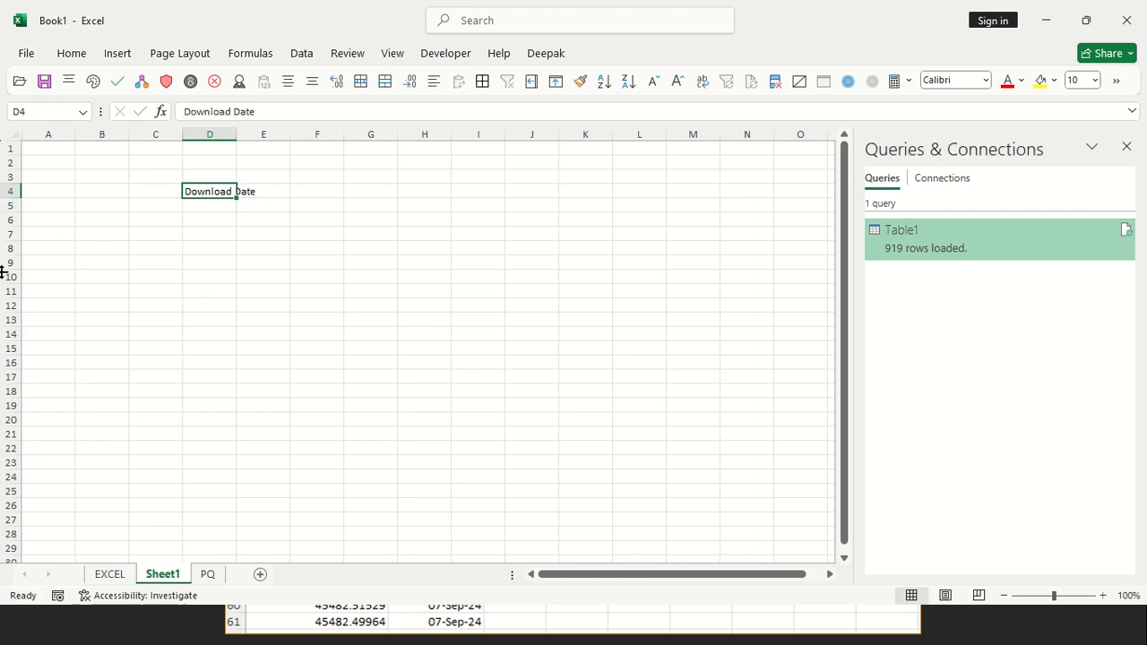
Replace D4 of the new sheet with the header copied from E5 of the EXCEL sheet, and fit column D's width
{"action": "left_click", "coordinate": [109, 574]}
{"action": "left_click", "coordinate": [430, 207]}
{"action": "key", "text": "ctrl+c"}
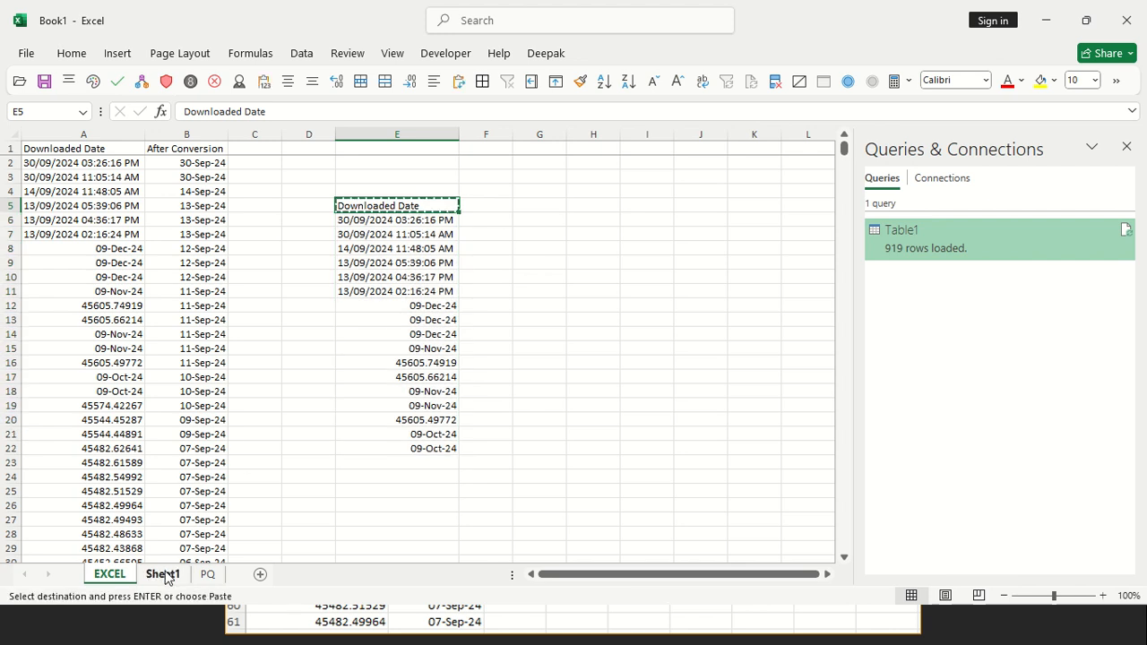
{"action": "left_click", "coordinate": [163, 575]}
{"action": "key", "text": "ctrl+v"}
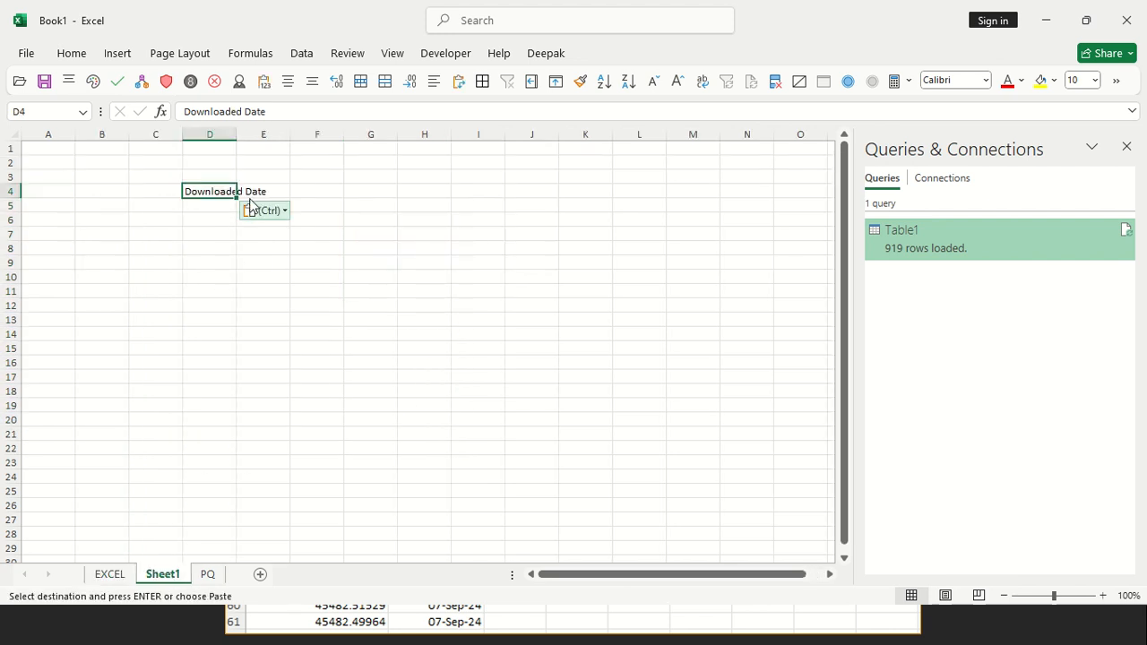
{"action": "double_click", "coordinate": [236, 135]}
Fill the custom list from D4 down to D24 and fit column D's width to the dates
{"action": "left_click_drag", "start_coordinate": [271, 197], "coordinate": [265, 475]}
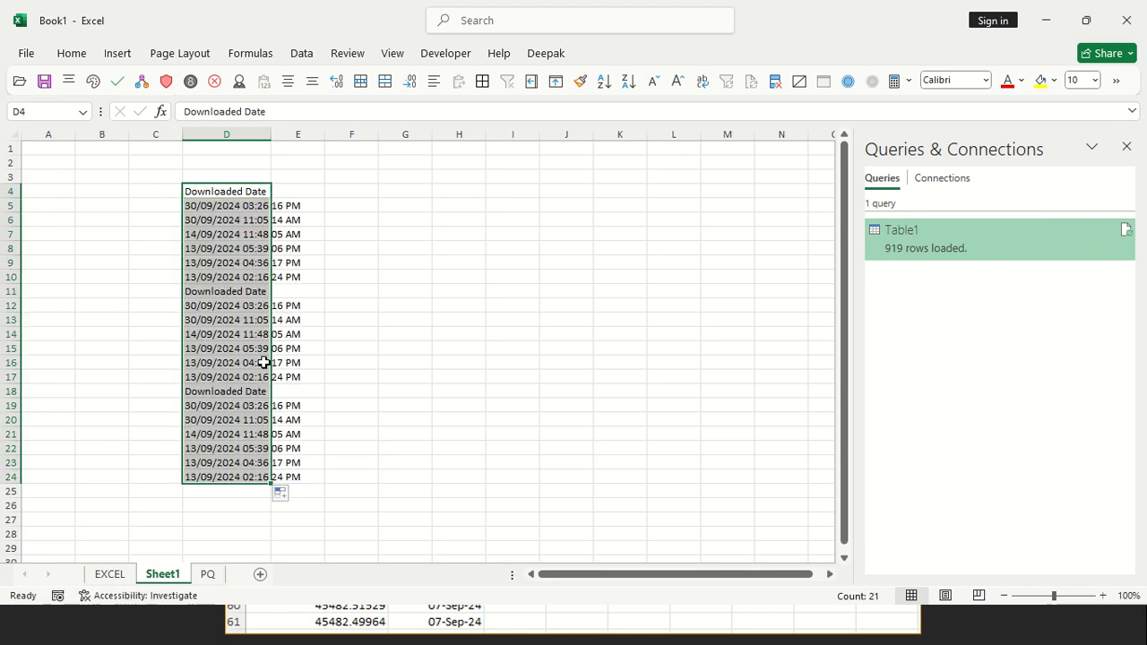
{"action": "double_click", "coordinate": [274, 137]}
{"action": "double_click", "coordinate": [272, 131]}
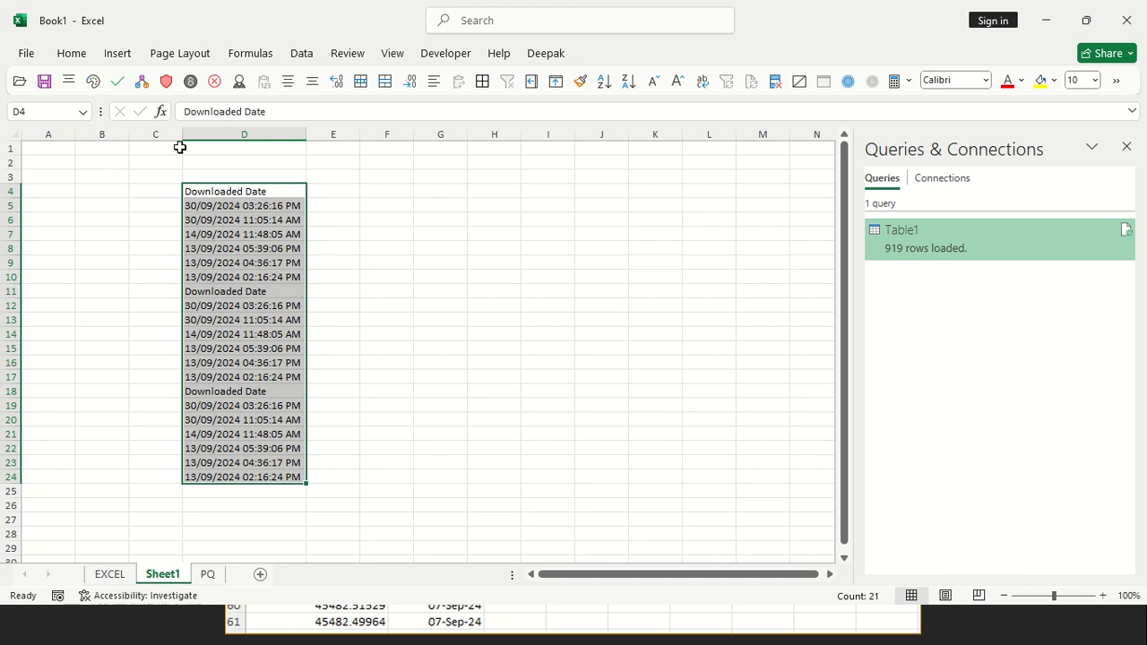
Delete the test worksheet Sheet1 permanently
{"action": "left_click_drag", "start_coordinate": [153, 176], "coordinate": [379, 547]}
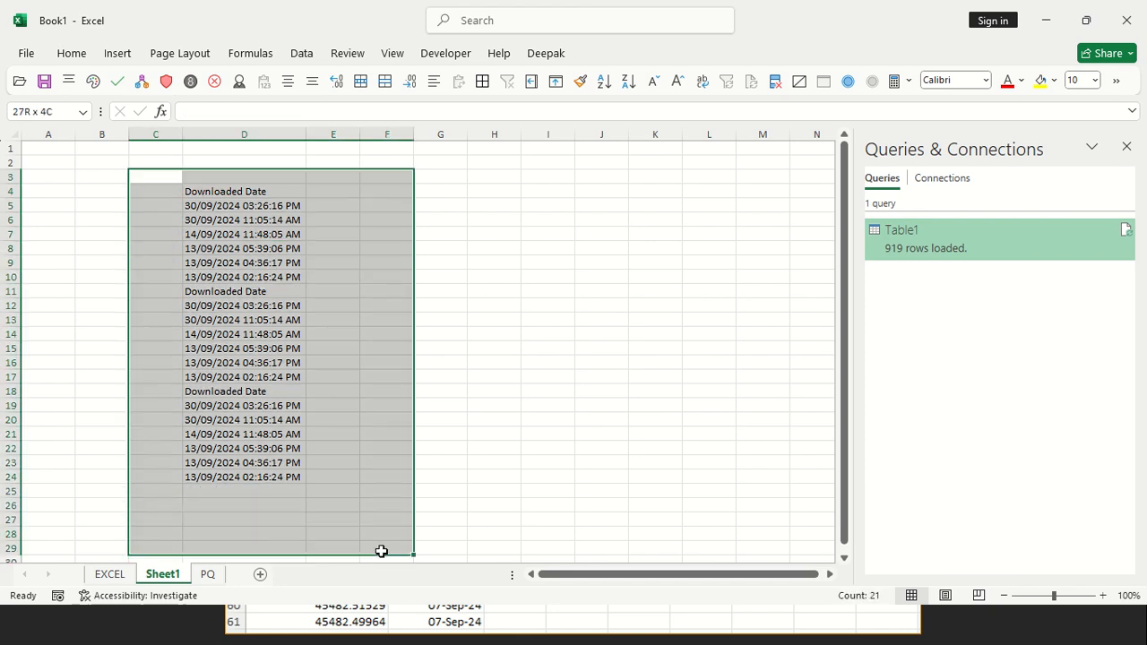
{"action": "right_click", "coordinate": [163, 574]}
{"action": "left_click", "coordinate": [217, 372]}
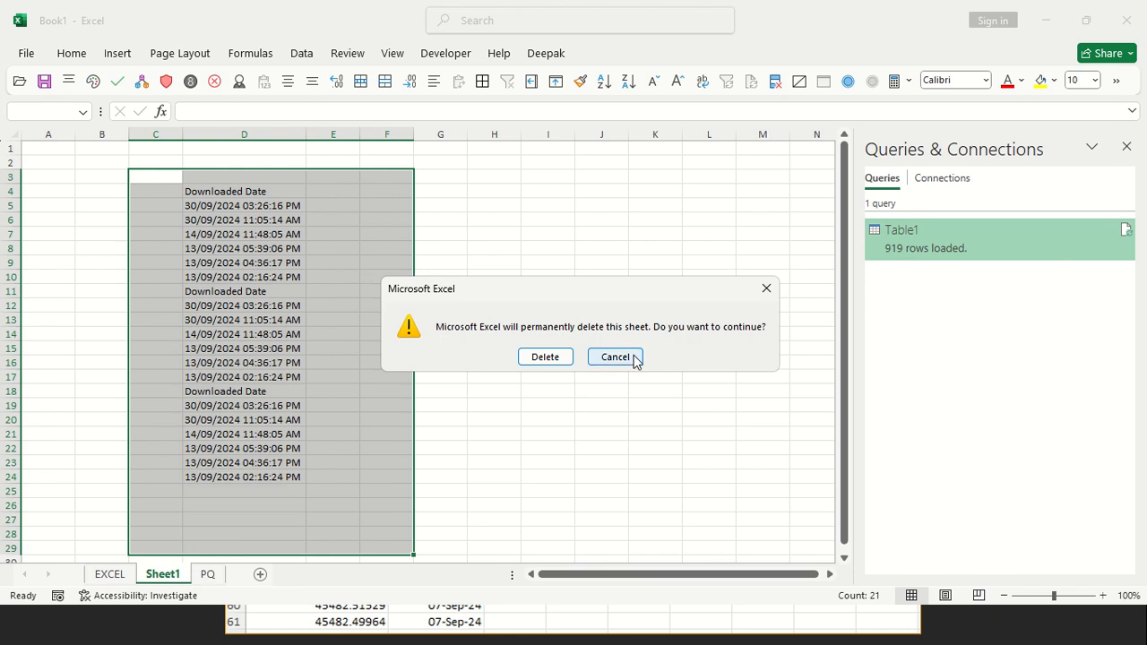
{"action": "left_click", "coordinate": [545, 357]}
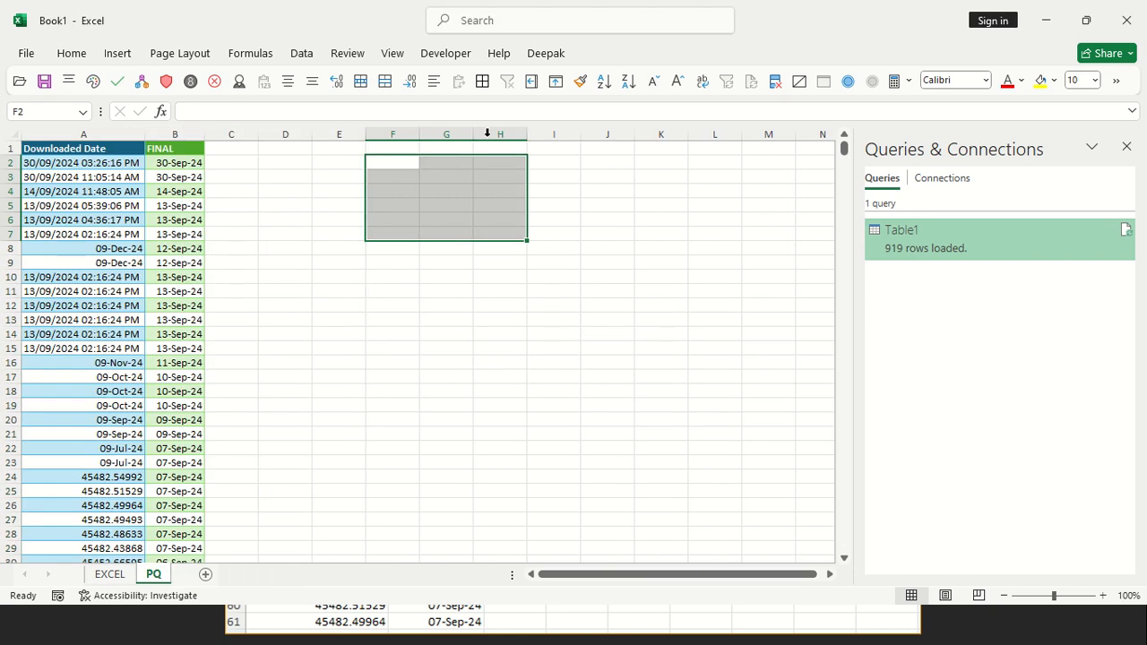
{"action": "mouse_move", "coordinate": [478, 6]}
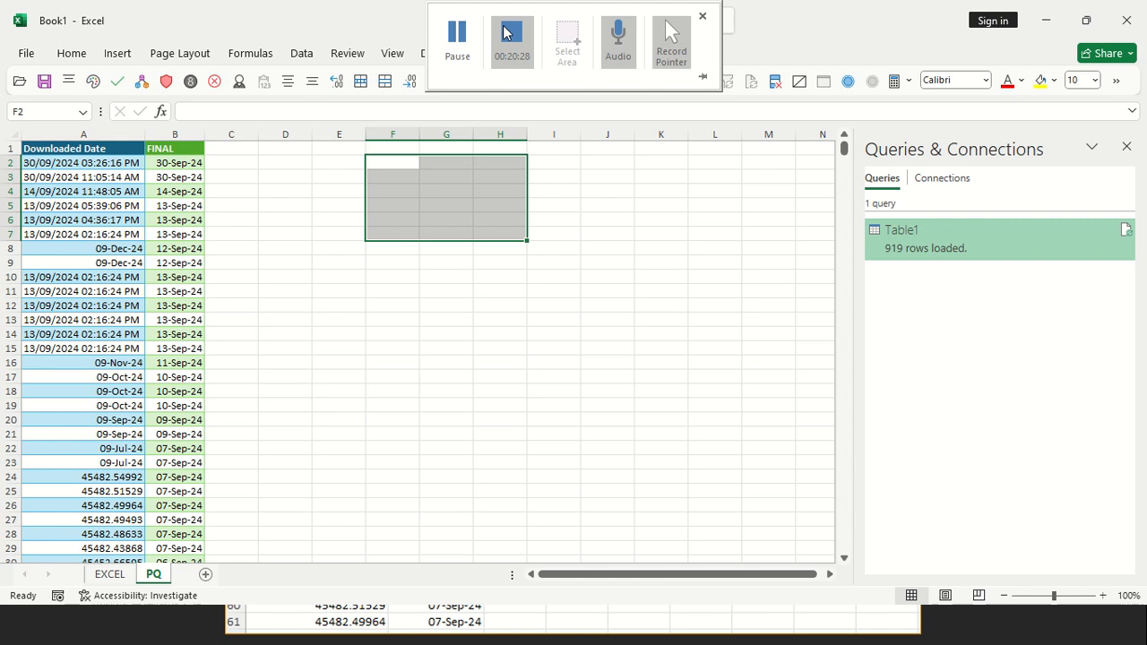
{"action": "left_click", "coordinate": [460, 33]}
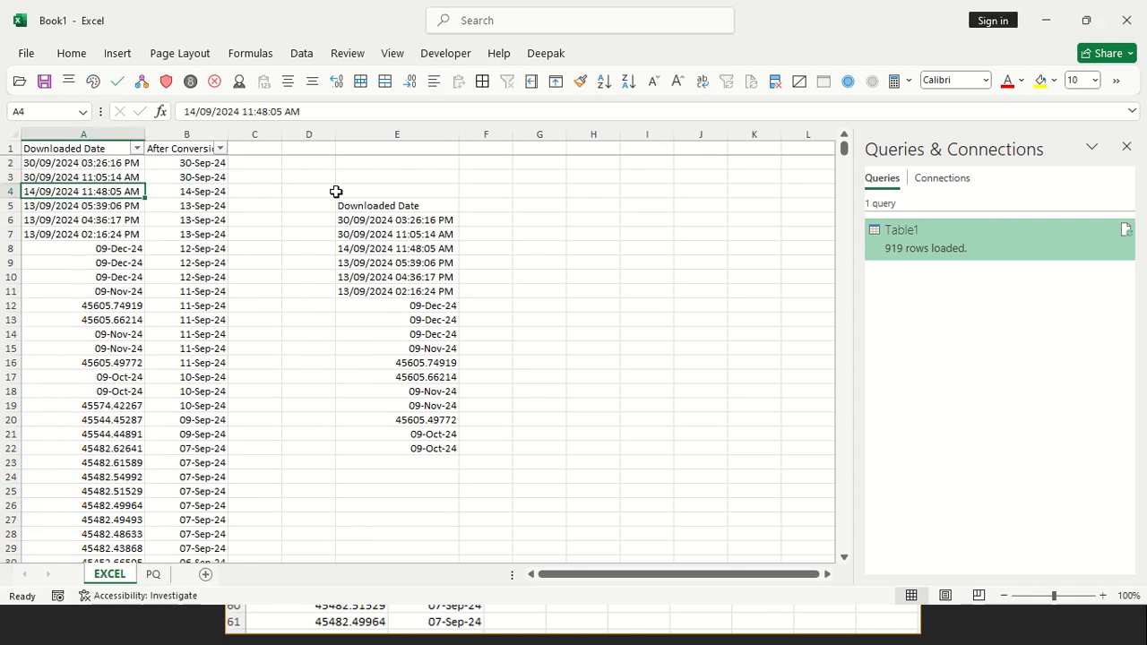
{"action": "left_click_drag", "start_coordinate": [327, 191], "coordinate": [499, 463]}
{"action": "left_click", "coordinate": [399, 196]}
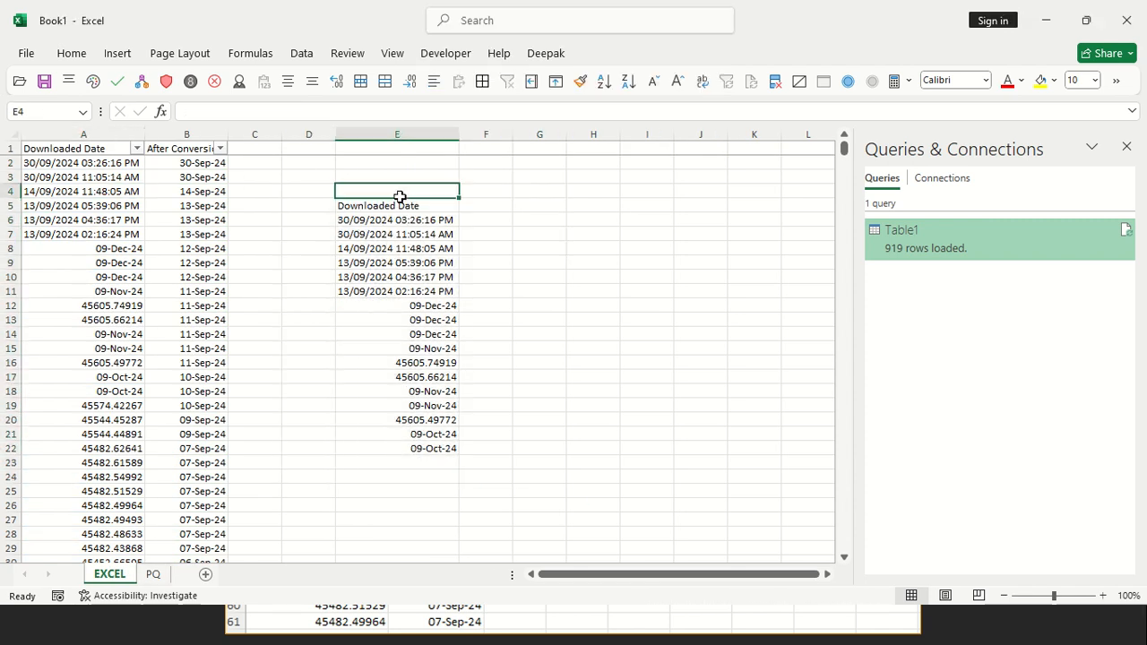
Copy the header in E5 to I7, fill the custom list down to I26, and widen column I to fit the dates
{"action": "left_click", "coordinate": [406, 203]}
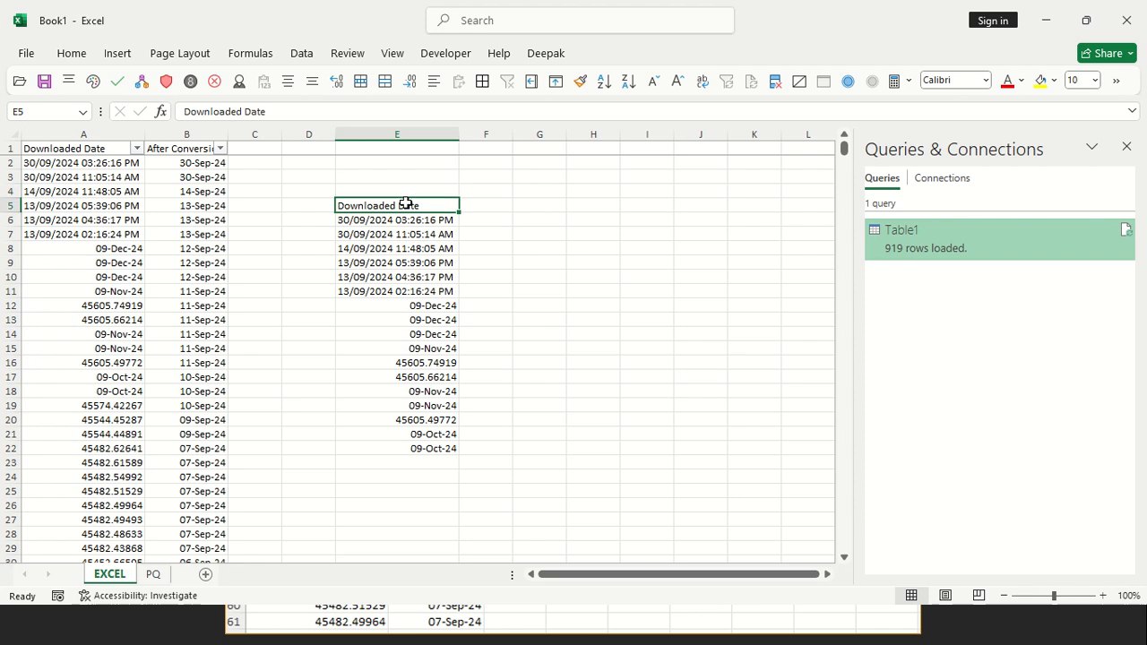
{"action": "key", "text": "ctrl+c"}
{"action": "left_click", "coordinate": [622, 232]}
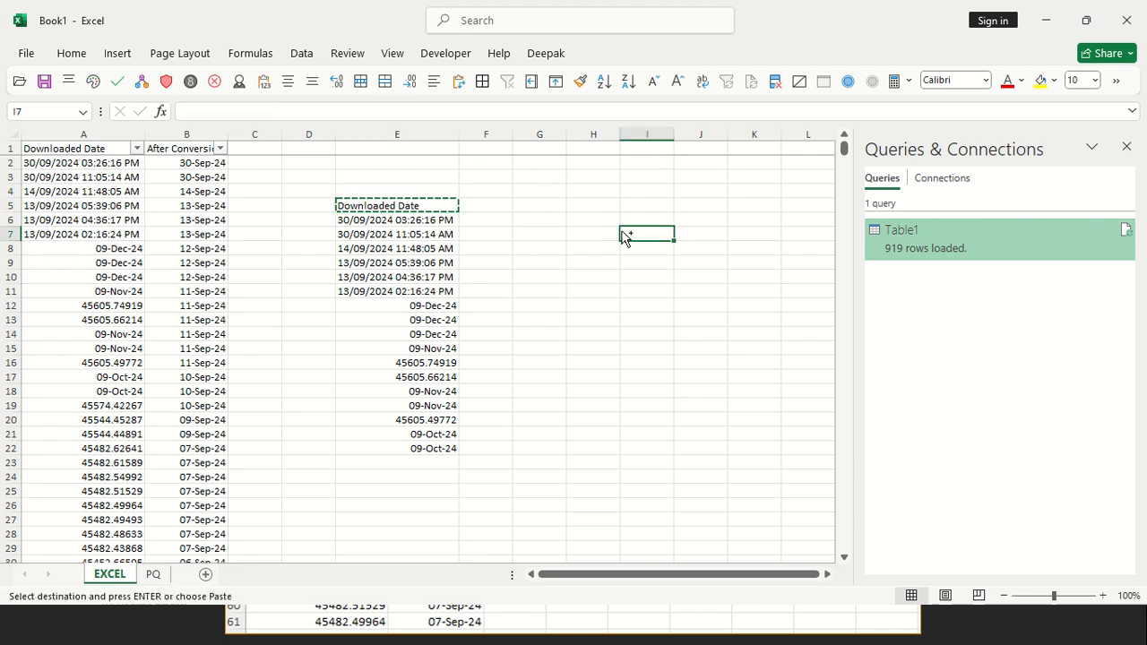
{"action": "key", "text": "ctrl+v"}
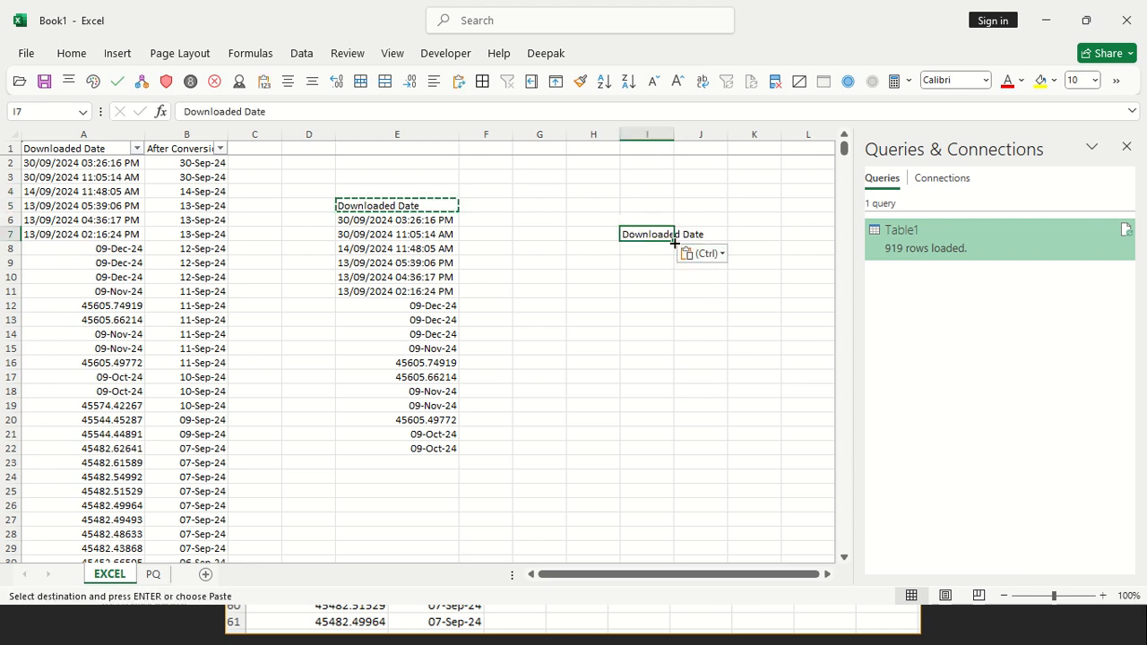
{"action": "left_click_drag", "start_coordinate": [674, 241], "coordinate": [694, 507]}
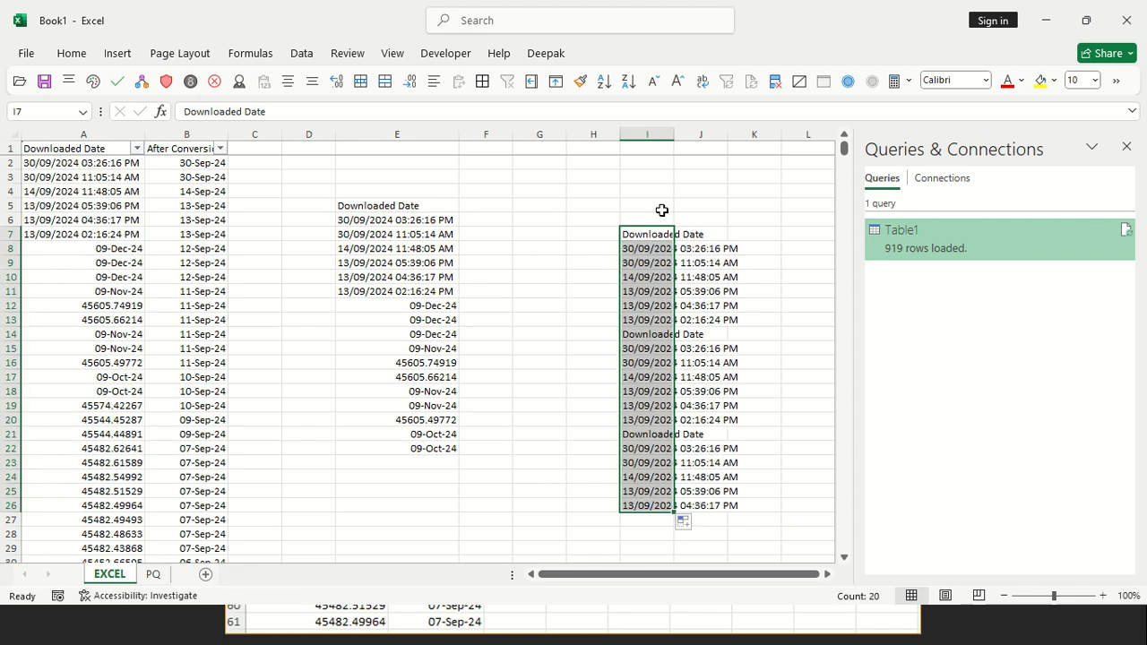
{"action": "left_click_drag", "start_coordinate": [675, 127], "coordinate": [743, 127]}
Clear all the sample list data in cells D4:J27 of the EXCEL sheet
{"action": "left_click_drag", "start_coordinate": [538, 219], "coordinate": [792, 507]}
{"action": "left_click_drag", "start_coordinate": [314, 190], "coordinate": [762, 519]}
{"action": "key", "text": "Delete"}
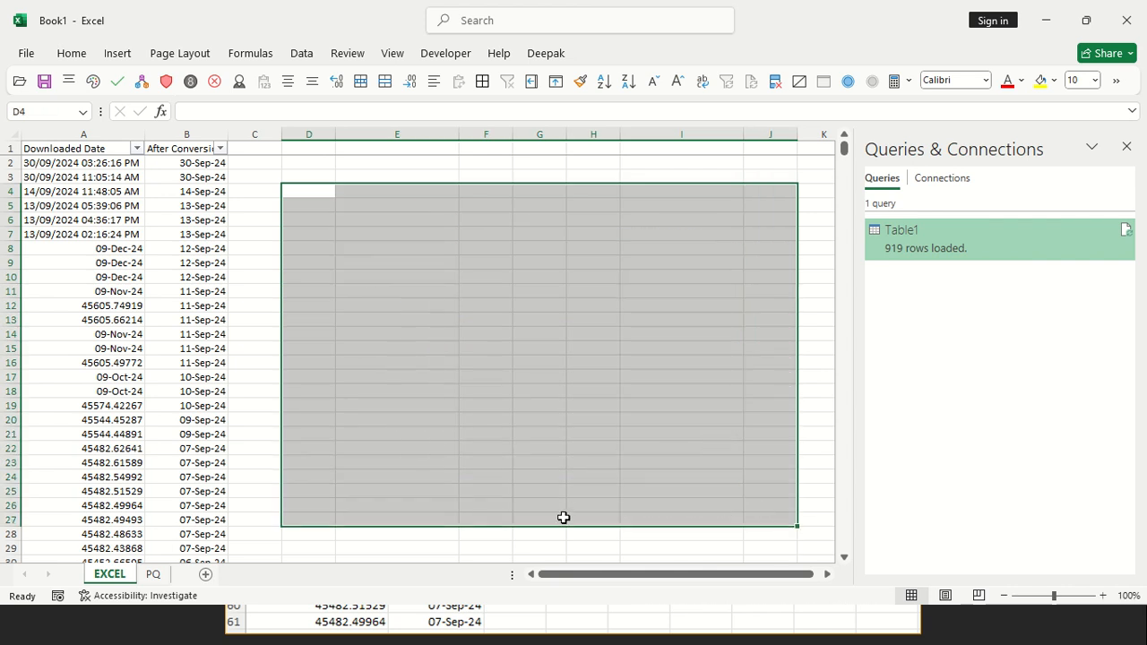
Switch to the Date Conversion presentation in PowerPoint, duplicate the POWER QUERY slide, and delete the picture from the copy
{"action": "key", "text": "alt+Tab"}
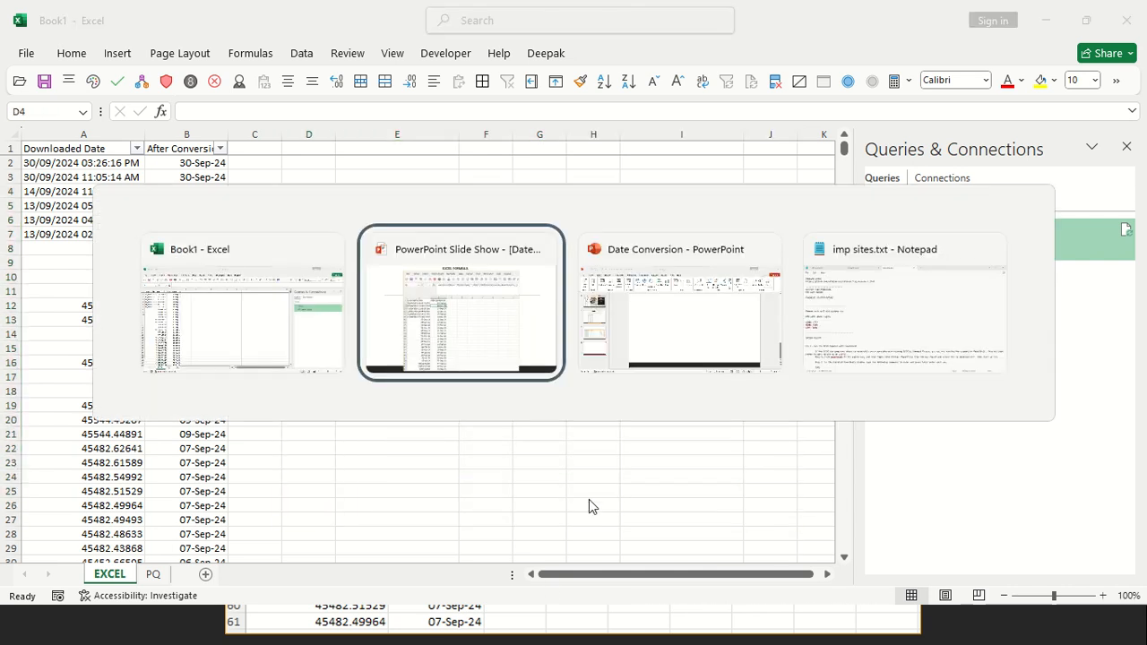
{"action": "key", "text": "alt+Tab"}
{"action": "left_click", "coordinate": [112, 380]}
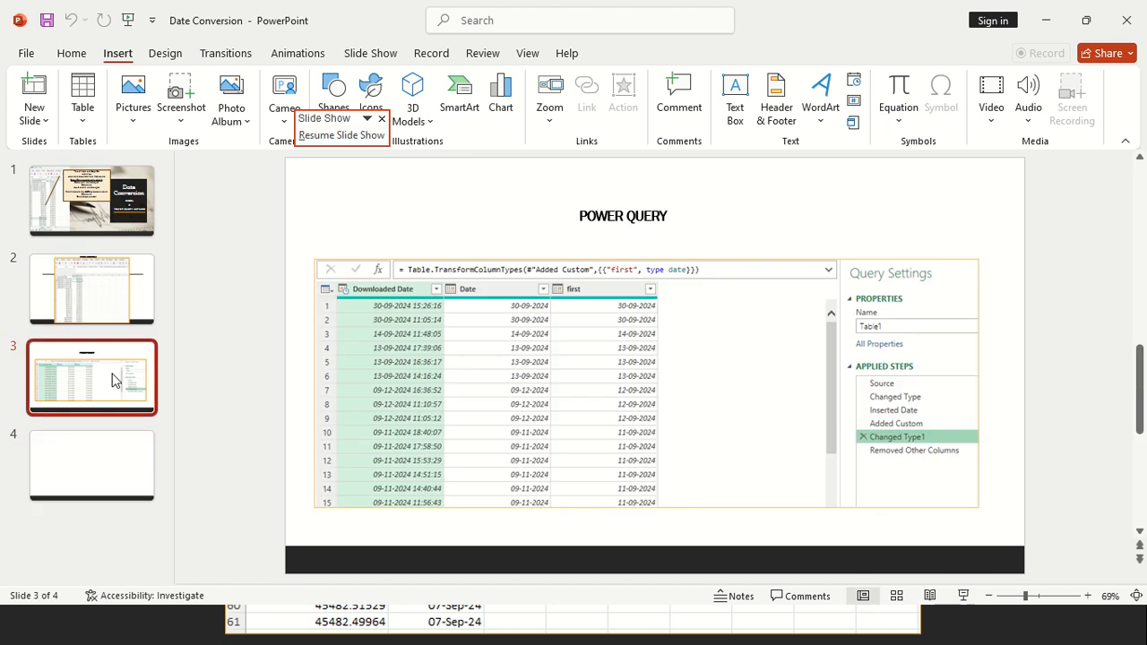
{"action": "right_click", "coordinate": [112, 380]}
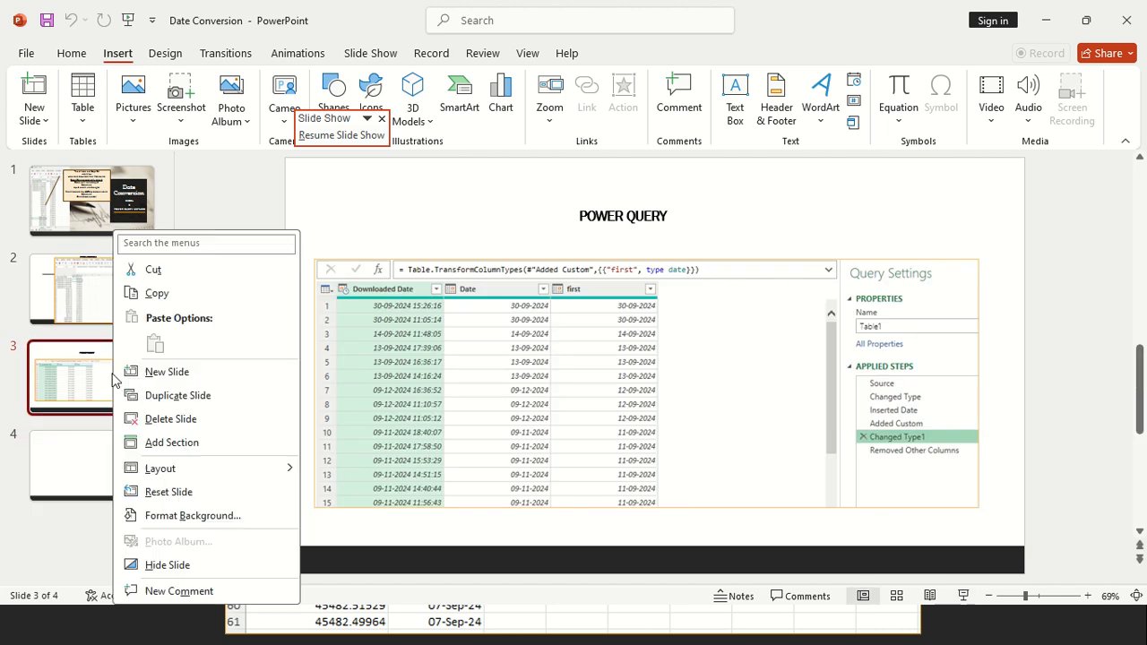
{"action": "left_click", "coordinate": [164, 399]}
{"action": "left_click", "coordinate": [467, 364]}
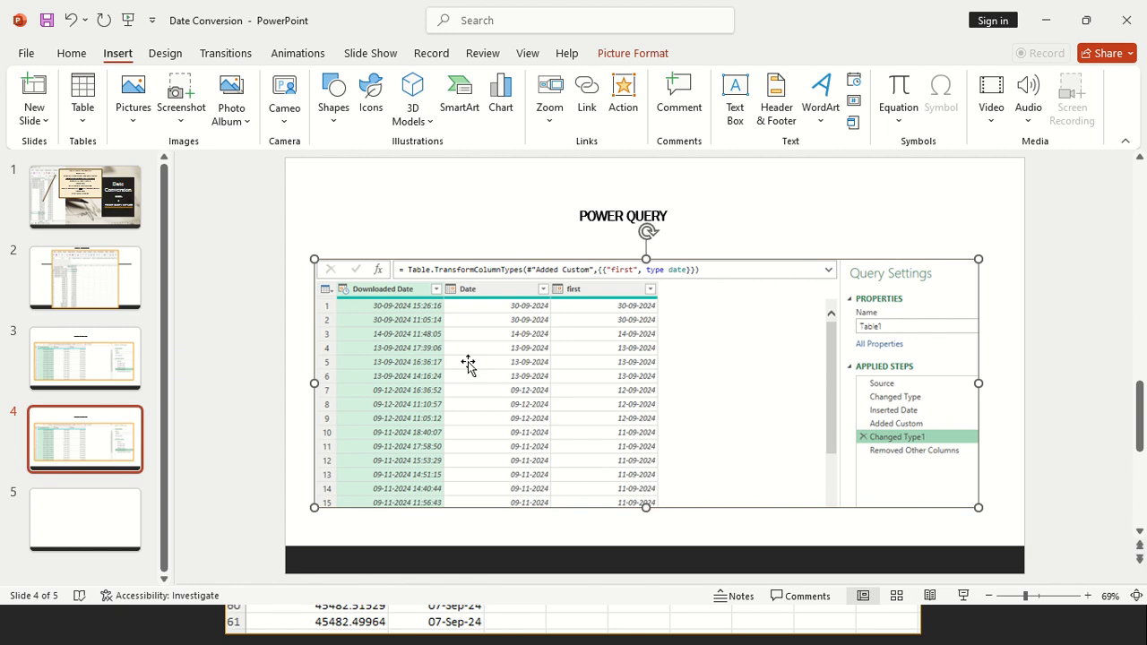
{"action": "key", "text": "Delete"}
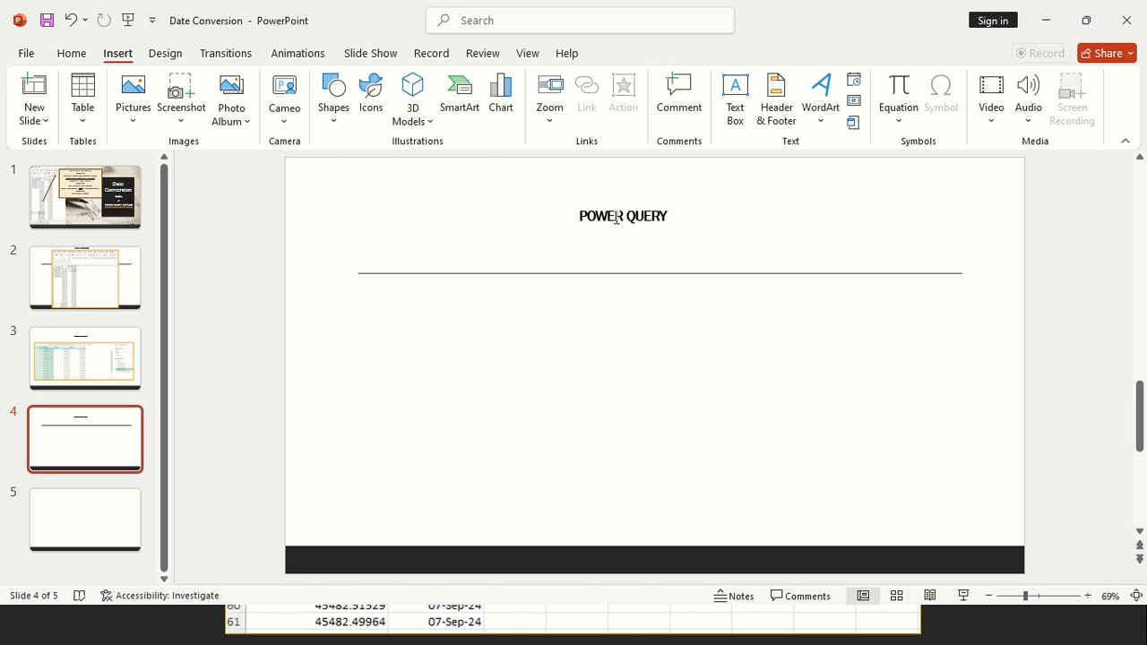
Replace the duplicated slide's title with "HOW TO MAKE CUSTOM LIST"
{"action": "left_click", "coordinate": [616, 218]}
{"action": "key", "text": "Caps_Lock"}
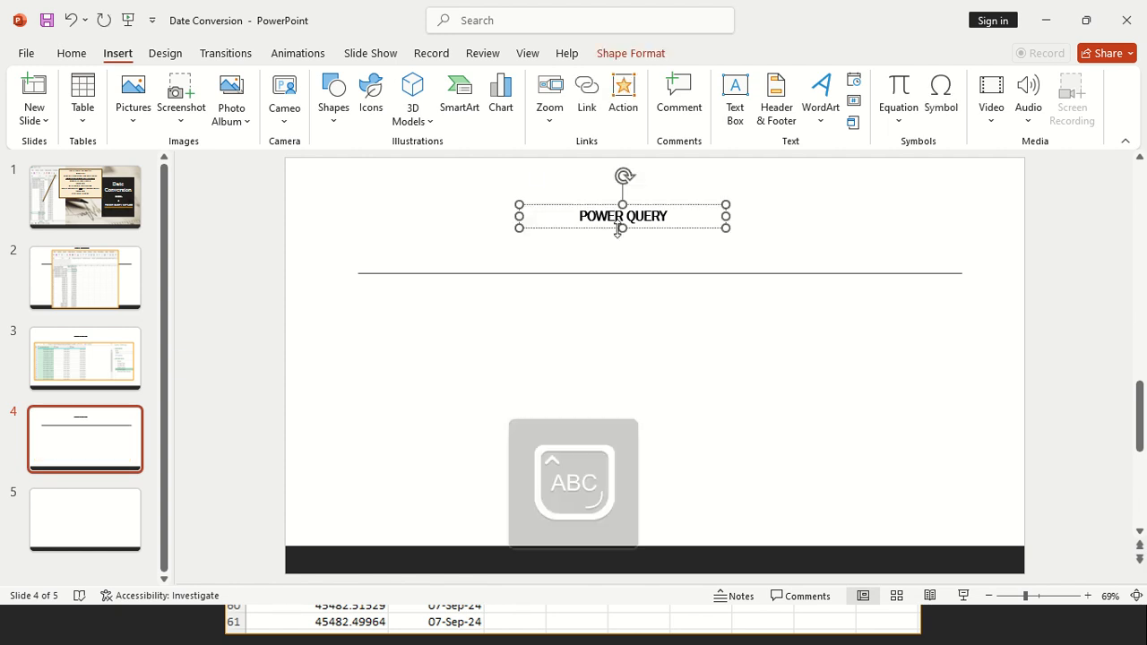
{"action": "key", "text": "ctrl+a"}
{"action": "key", "text": "BackSpace"}
{"action": "type", "text": "HOW TO MAKE CUSTO"}
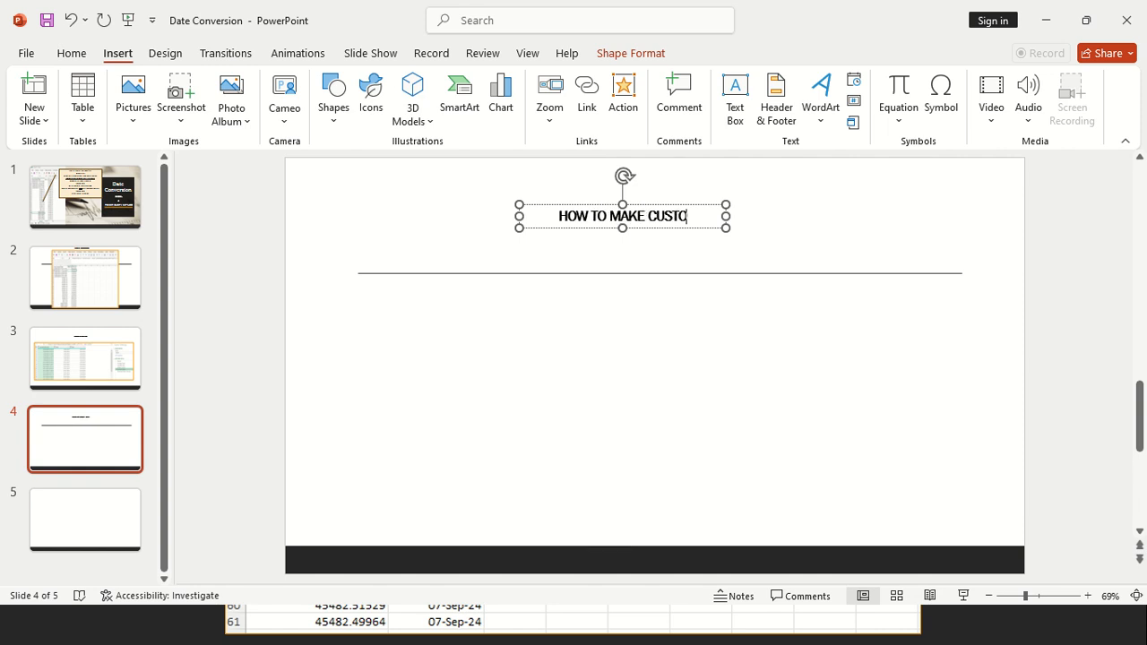
{"action": "type", "text": "M LIST"}
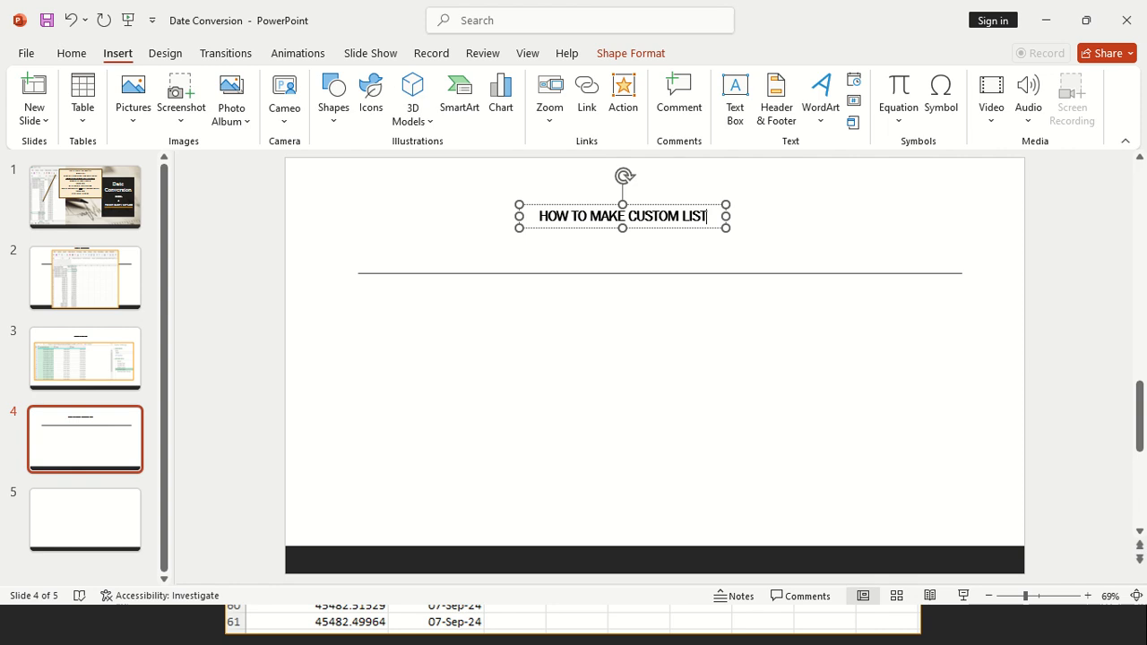
{"action": "left_click", "coordinate": [653, 233]}
Back in Excel, filter Downloaded Date to only February, October and November 2024 plus the values 45301.43211 and 45301.43287
{"action": "key", "text": "alt+Tab"}
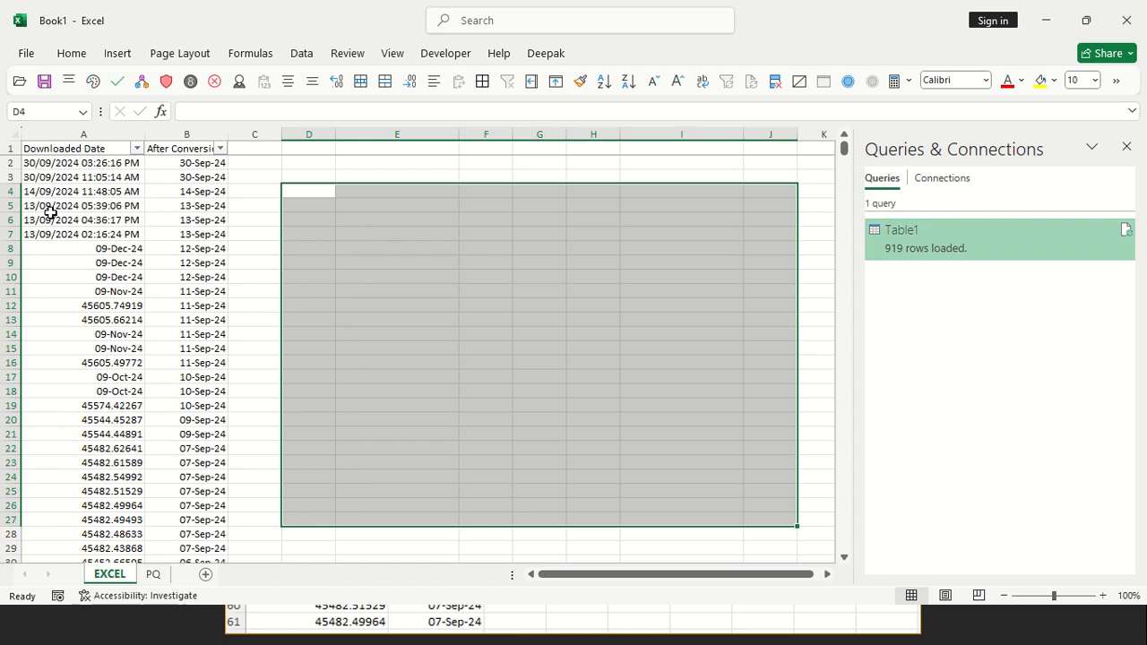
{"action": "left_click", "coordinate": [59, 207]}
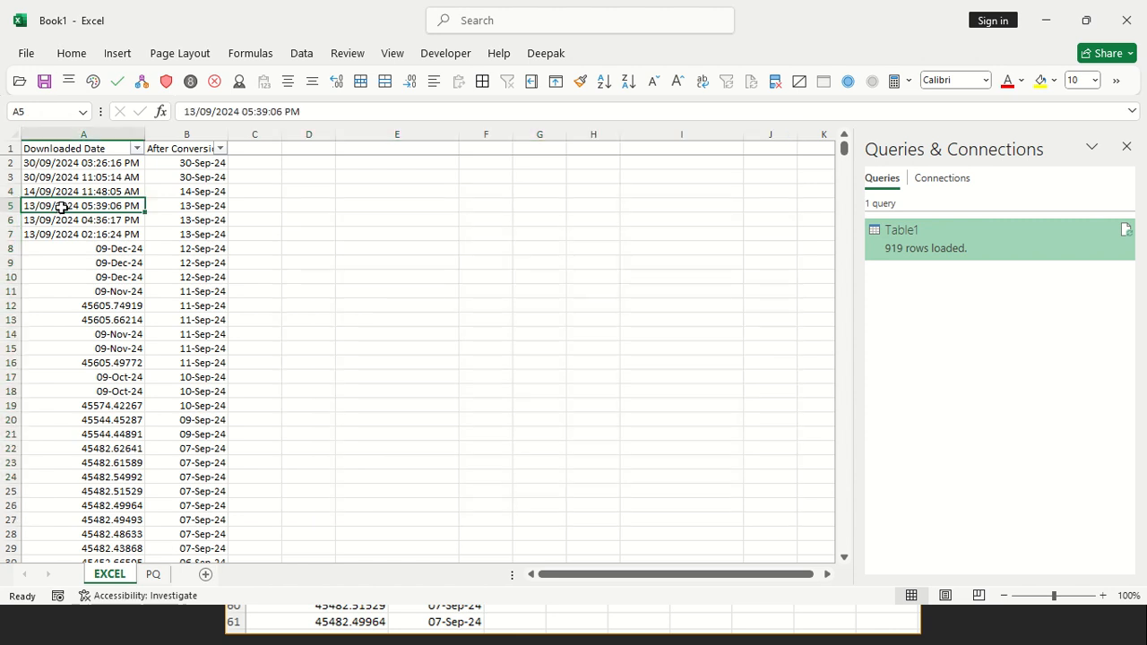
{"action": "left_click", "coordinate": [136, 148]}
{"action": "key", "text": "Escape"}
{"action": "left_click", "coordinate": [136, 149]}
{"action": "left_click", "coordinate": [69, 370]}
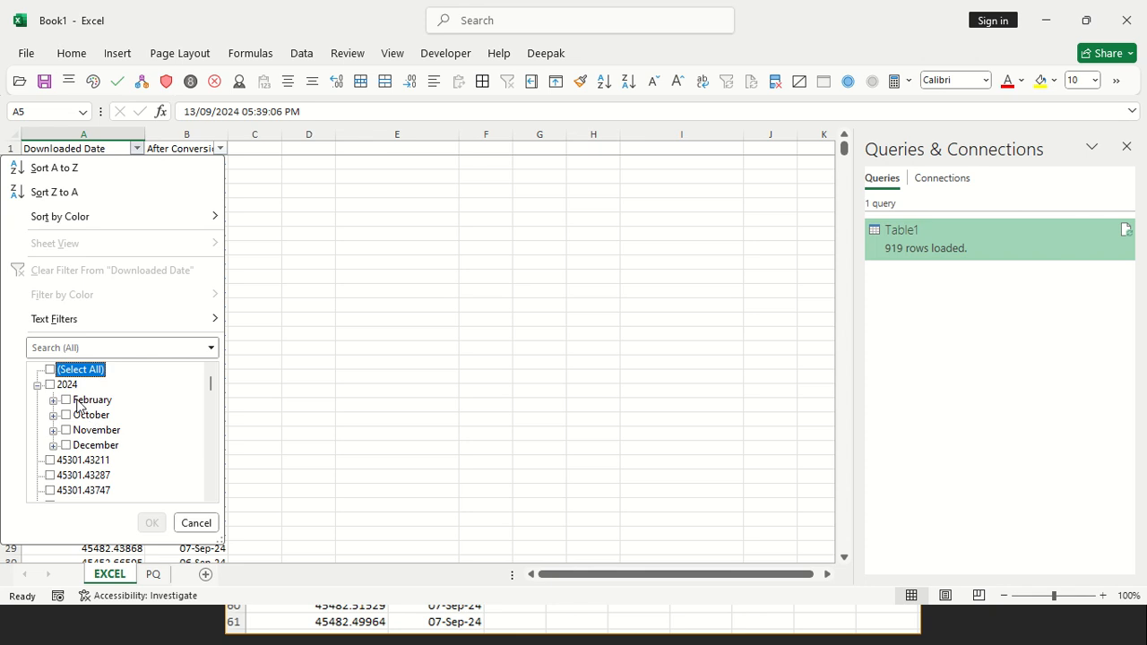
{"action": "left_click", "coordinate": [66, 400]}
{"action": "left_click", "coordinate": [90, 415]}
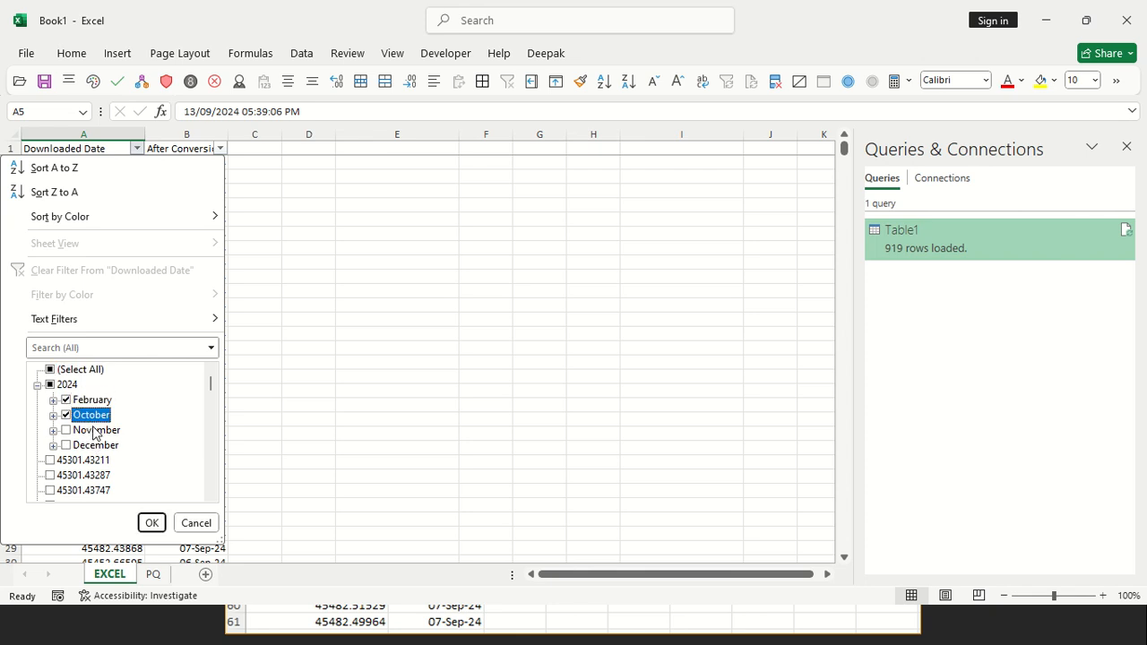
{"action": "left_click", "coordinate": [95, 430]}
{"action": "left_click", "coordinate": [81, 460]}
{"action": "left_click", "coordinate": [82, 475]}
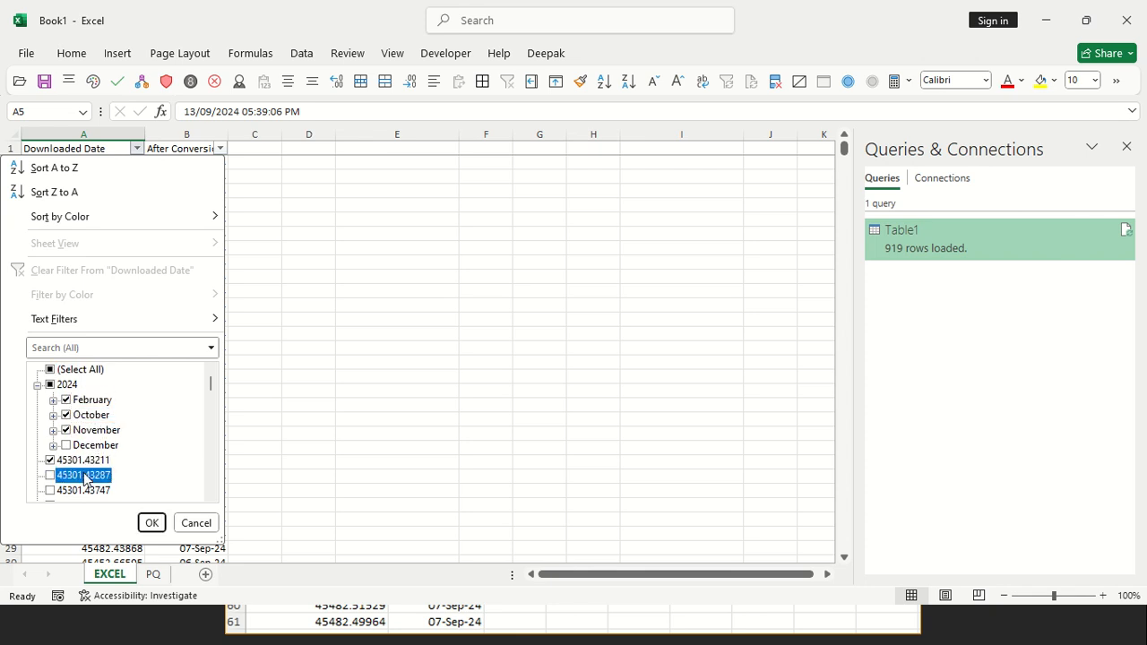
{"action": "left_click", "coordinate": [151, 522]}
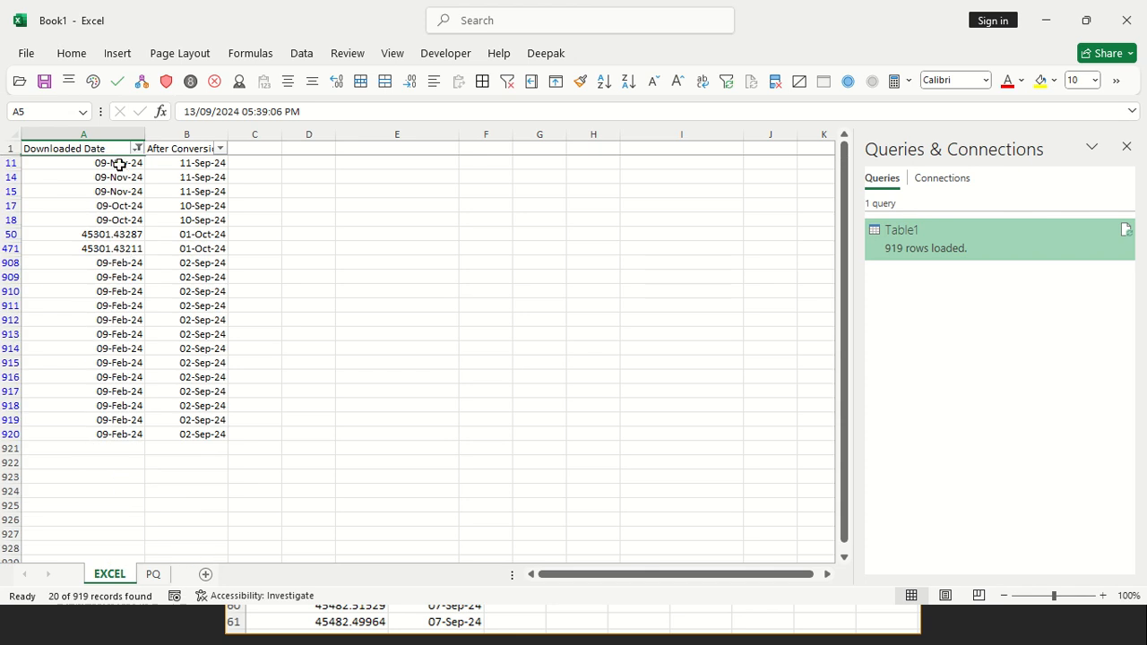
Try to paste the filtered After Conversion values from B11:B920 over the visible Downloaded Date cells A11:A920
{"action": "left_click_drag", "start_coordinate": [170, 165], "coordinate": [237, 434]}
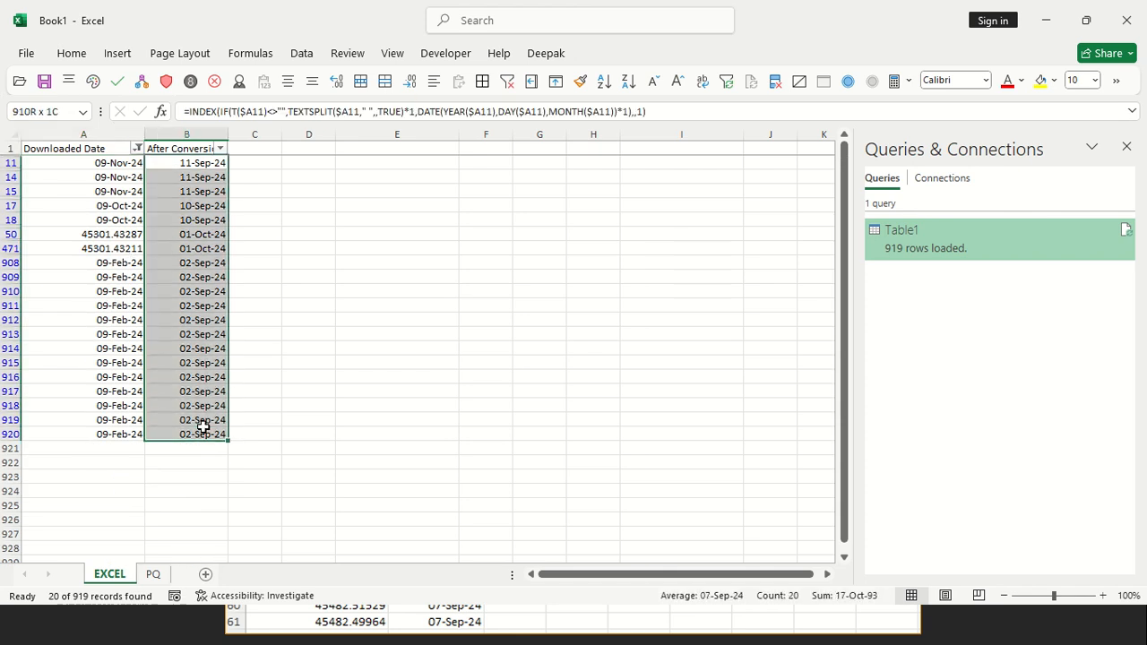
{"action": "key", "text": "ctrl+c"}
{"action": "left_click_drag", "start_coordinate": [100, 163], "coordinate": [124, 435]}
{"action": "key", "text": "ctrl+v"}
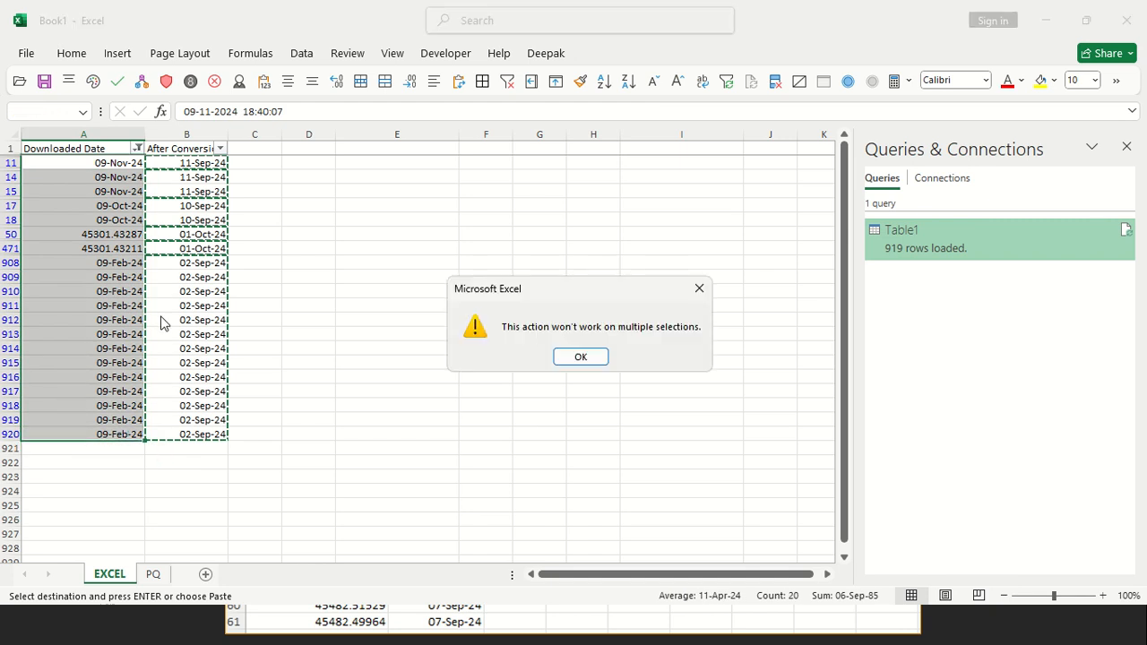
{"action": "left_click", "coordinate": [581, 357]}
Cancel the pending copy and select only the visible cells within A11:B920
{"action": "left_click_drag", "start_coordinate": [129, 163], "coordinate": [228, 434]}
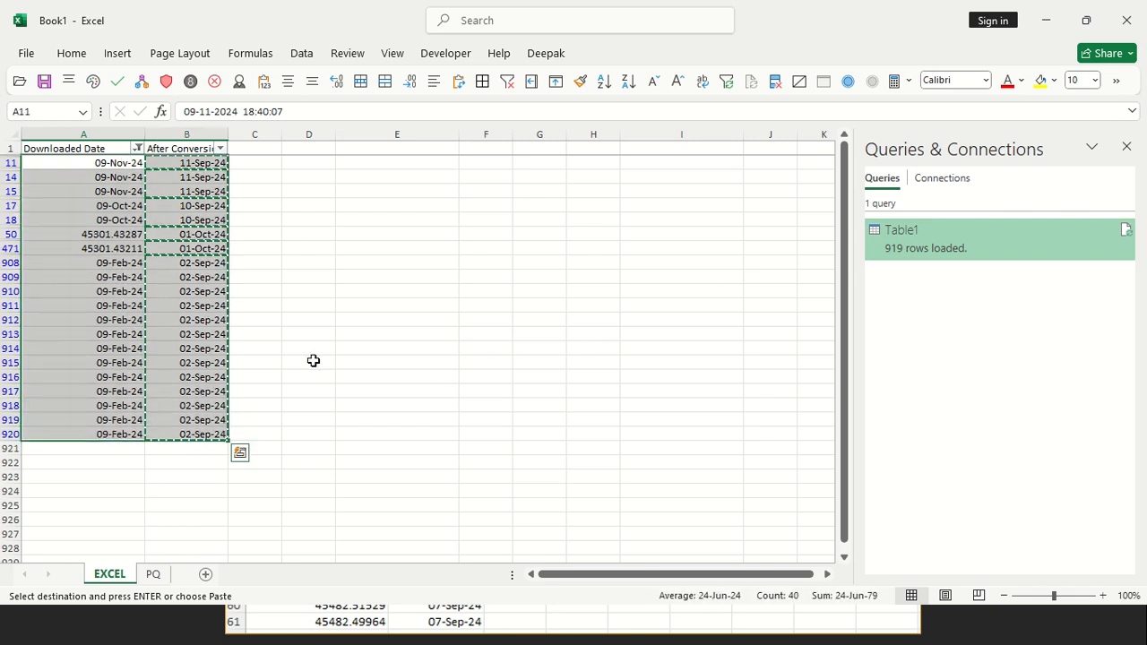
{"action": "key", "text": "Escape"}
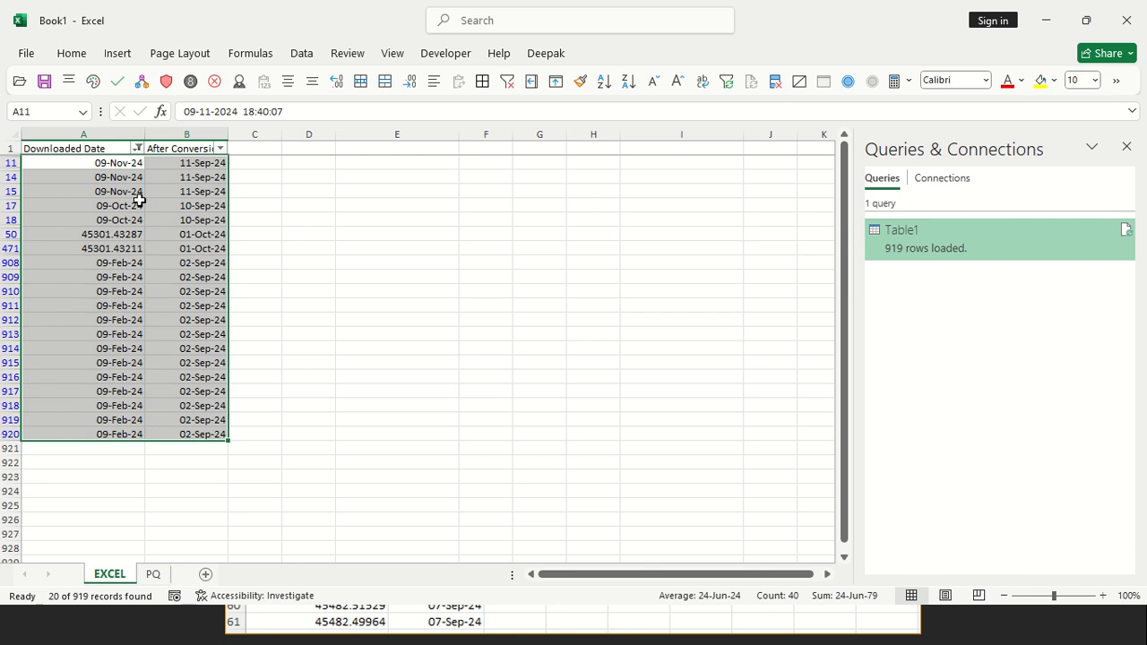
{"action": "left_click", "coordinate": [114, 163]}
{"action": "left_click_drag", "start_coordinate": [193, 339], "coordinate": [210, 430]}
{"action": "key", "text": "ctrl+c"}
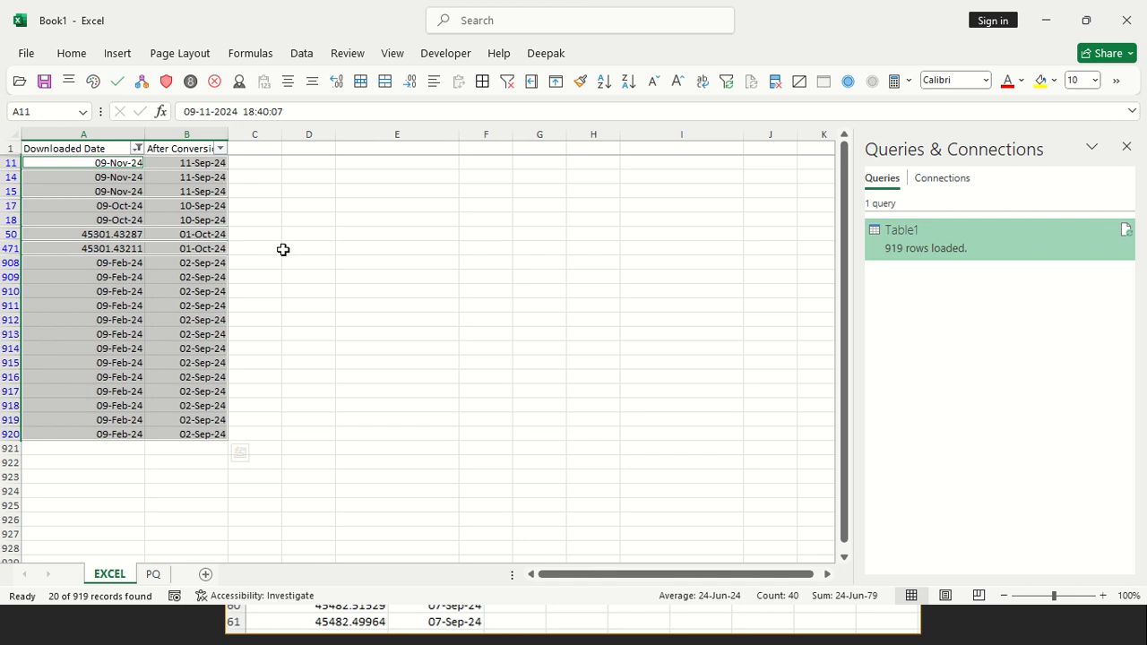
Enter the note "Alt+; = visible cells" in cell E50
{"action": "left_click", "coordinate": [359, 238]}
{"action": "type", "text": "a"}
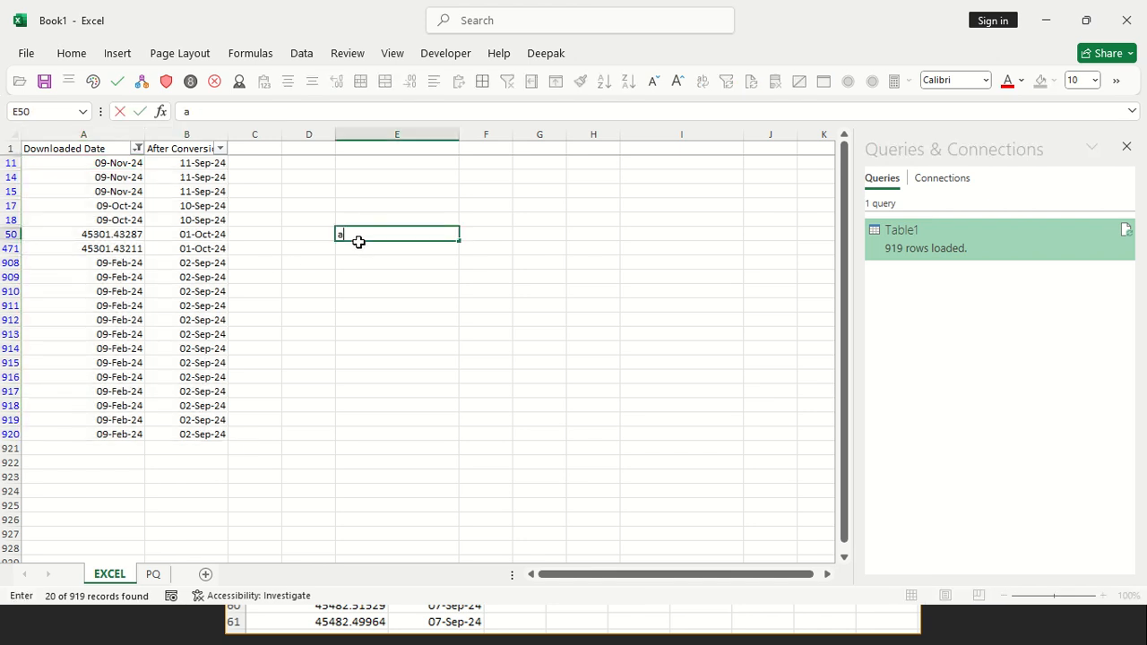
{"action": "type", "text": "LT+:"}
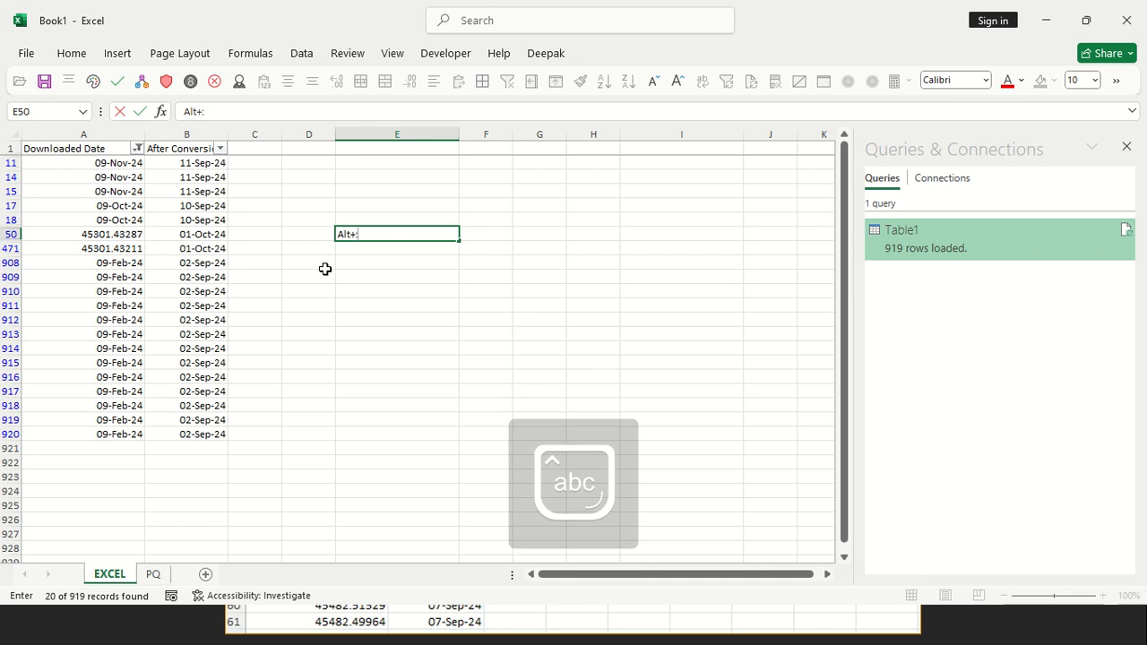
{"action": "left_click", "coordinate": [352, 292]}
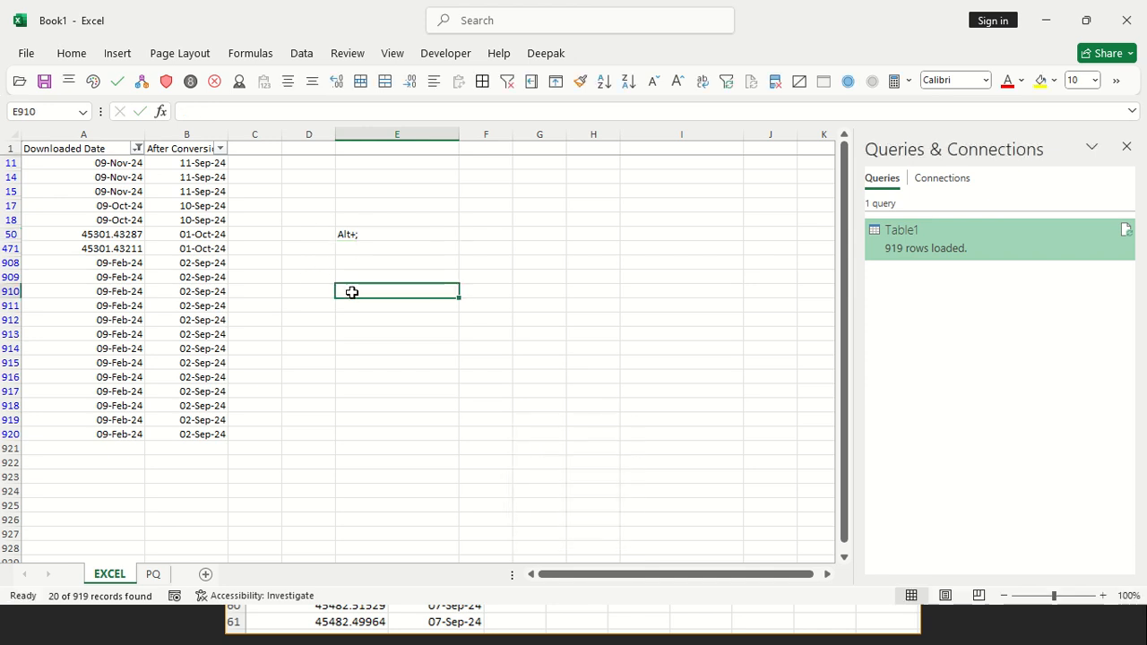
{"action": "left_click", "coordinate": [346, 237]}
{"action": "left_click_drag", "start_coordinate": [125, 162], "coordinate": [223, 430]}
{"action": "left_click", "coordinate": [359, 235]}
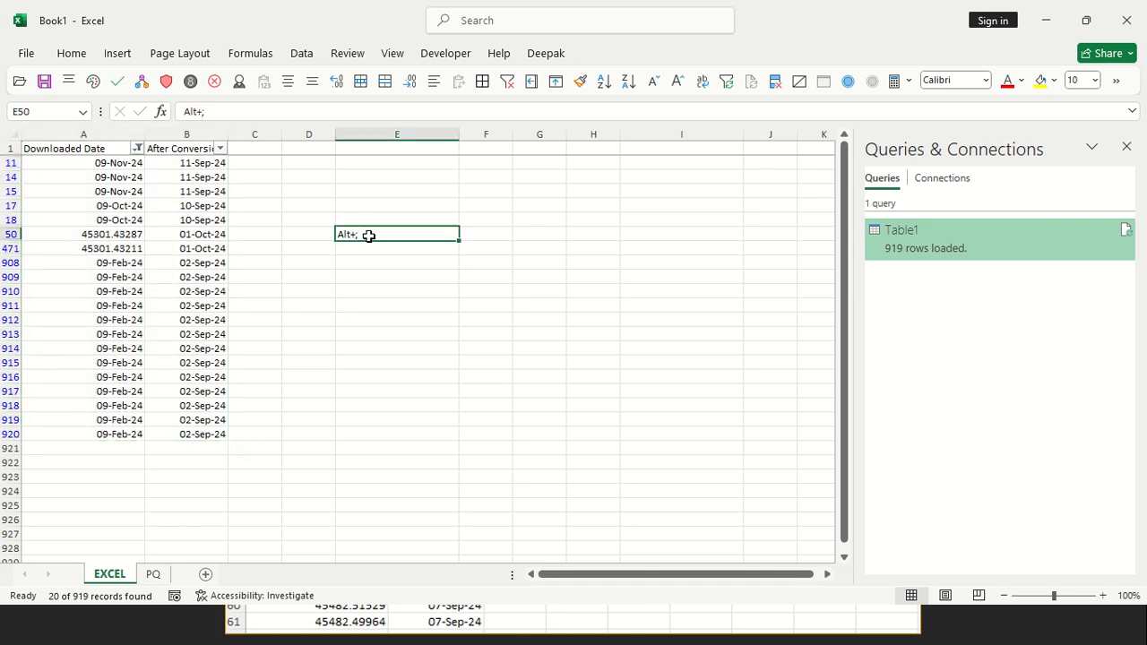
{"action": "double_click", "coordinate": [433, 234]}
{"action": "type", "text": "Alt+; = vi"}
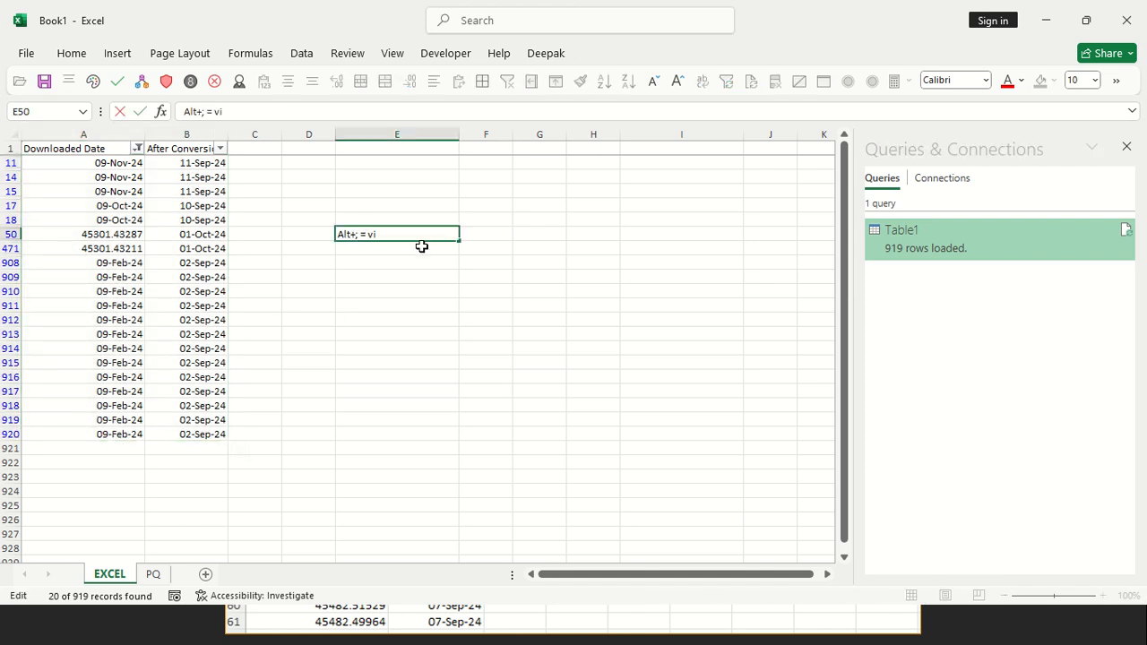
{"action": "type", "text": "sible cells"}
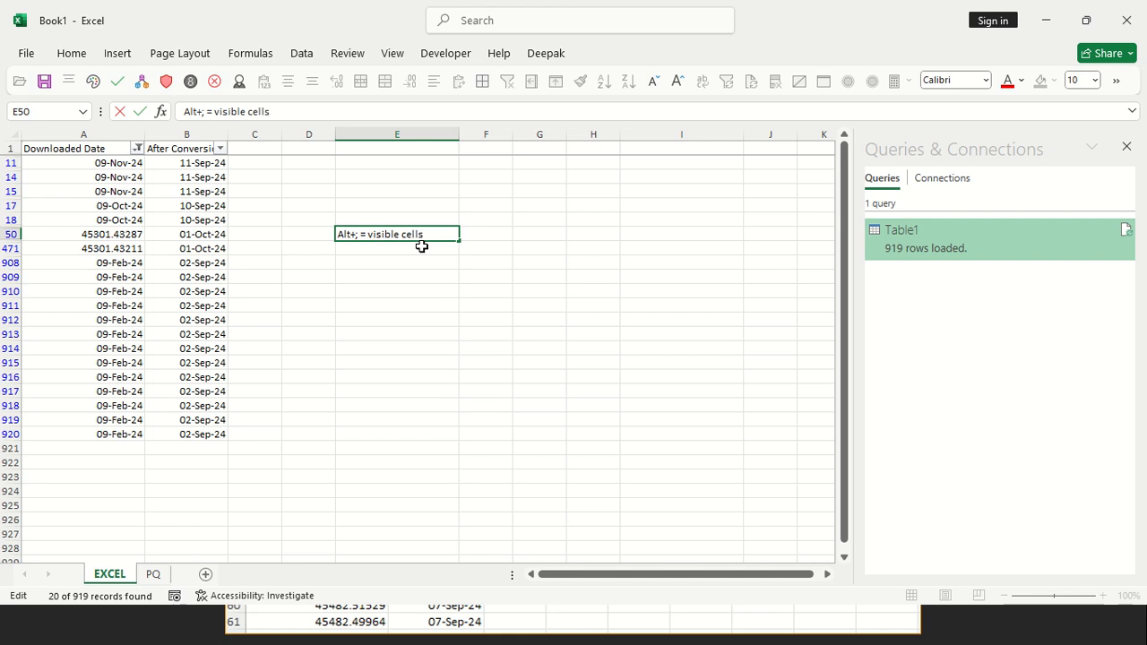
{"action": "key", "text": "Return"}
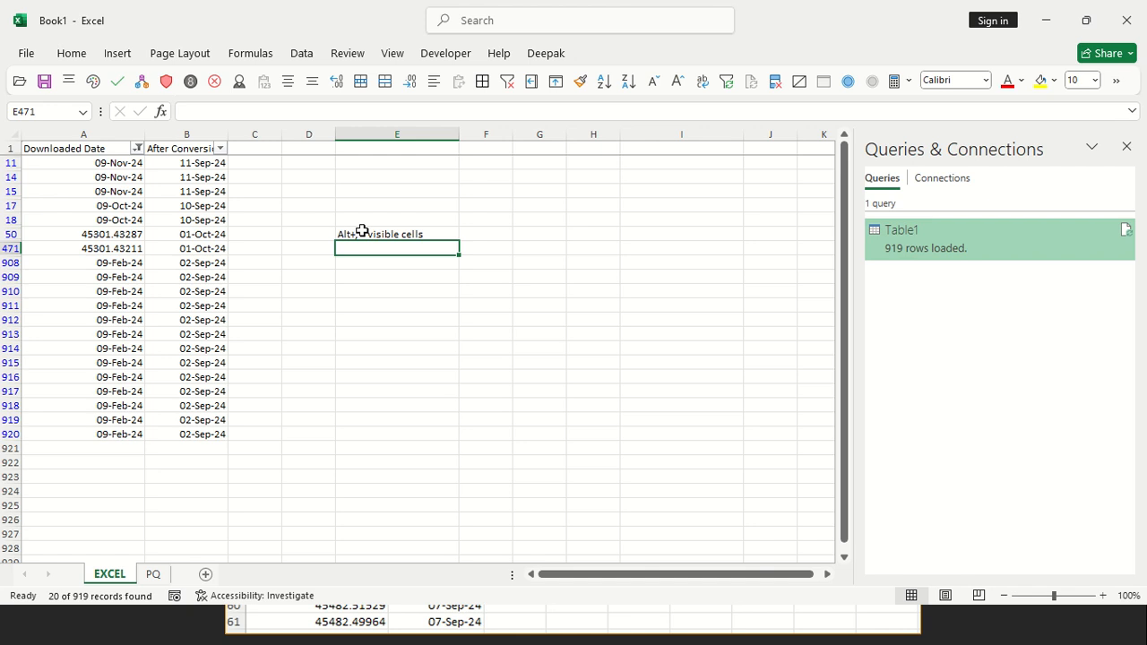
Select only the visible cells in A11:B920 and fill the After Conversion formulas left into Downloaded Date
{"action": "scroll", "coordinate": [362, 230], "scroll_direction": "up", "scroll_amount": 3, "text": "ctrl"}
{"action": "scroll", "coordinate": [362, 231], "scroll_direction": "down", "scroll_amount": 1, "text": "ctrl"}
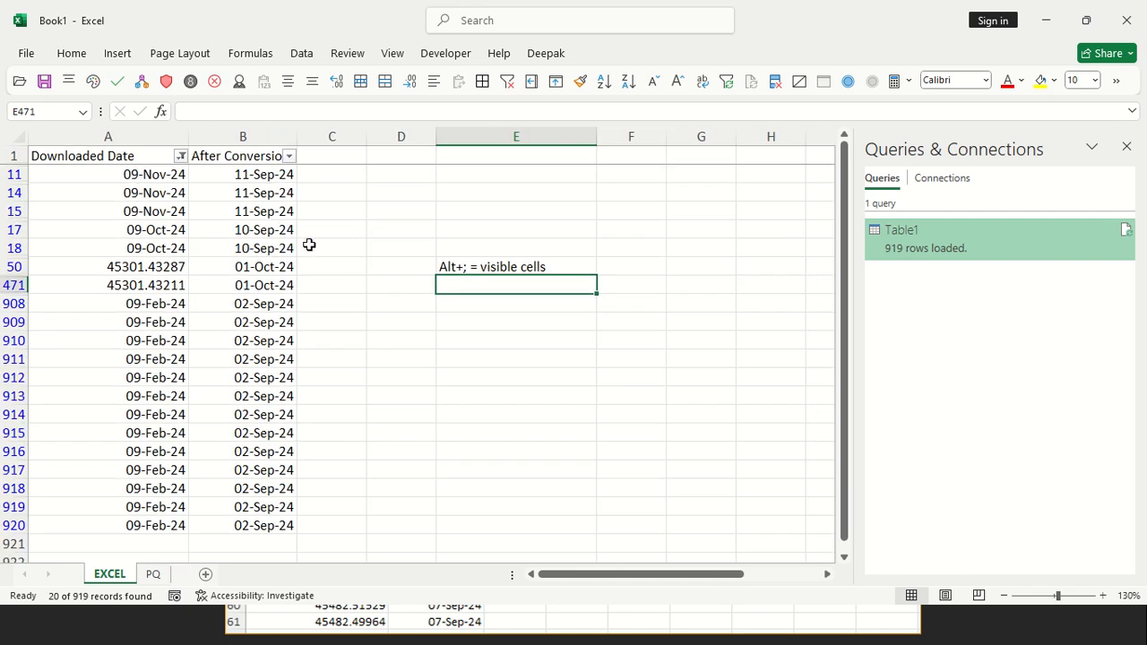
{"action": "left_click", "coordinate": [174, 176]}
{"action": "left_click_drag", "start_coordinate": [173, 175], "coordinate": [246, 520]}
{"action": "key", "text": "alt+semicolon"}
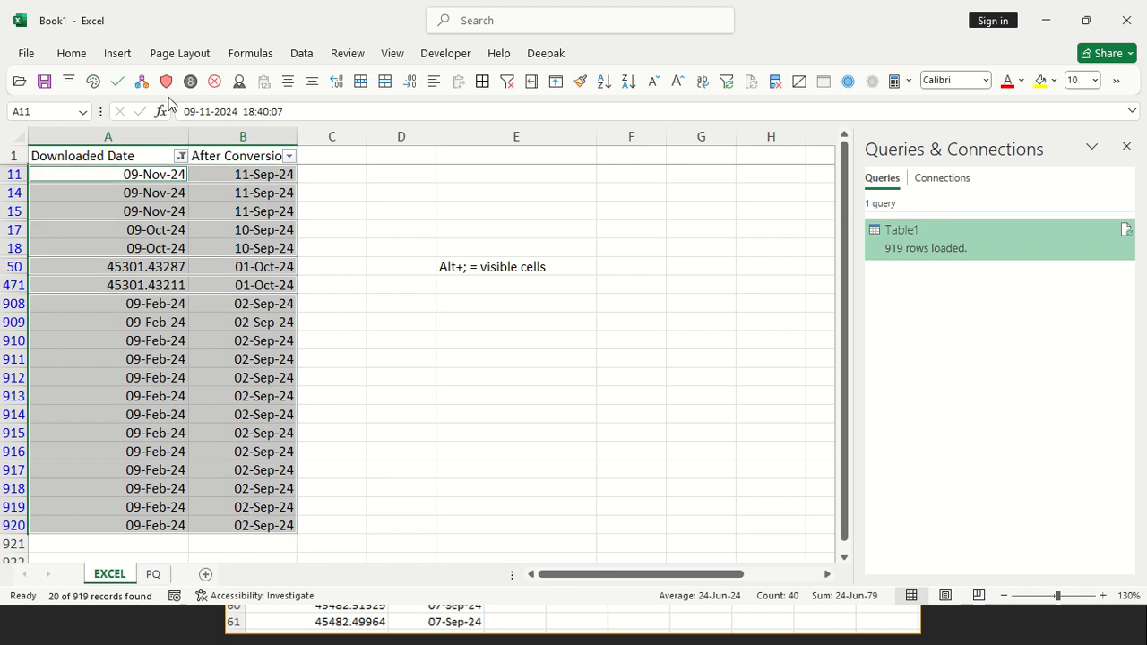
{"action": "left_click", "coordinate": [77, 61]}
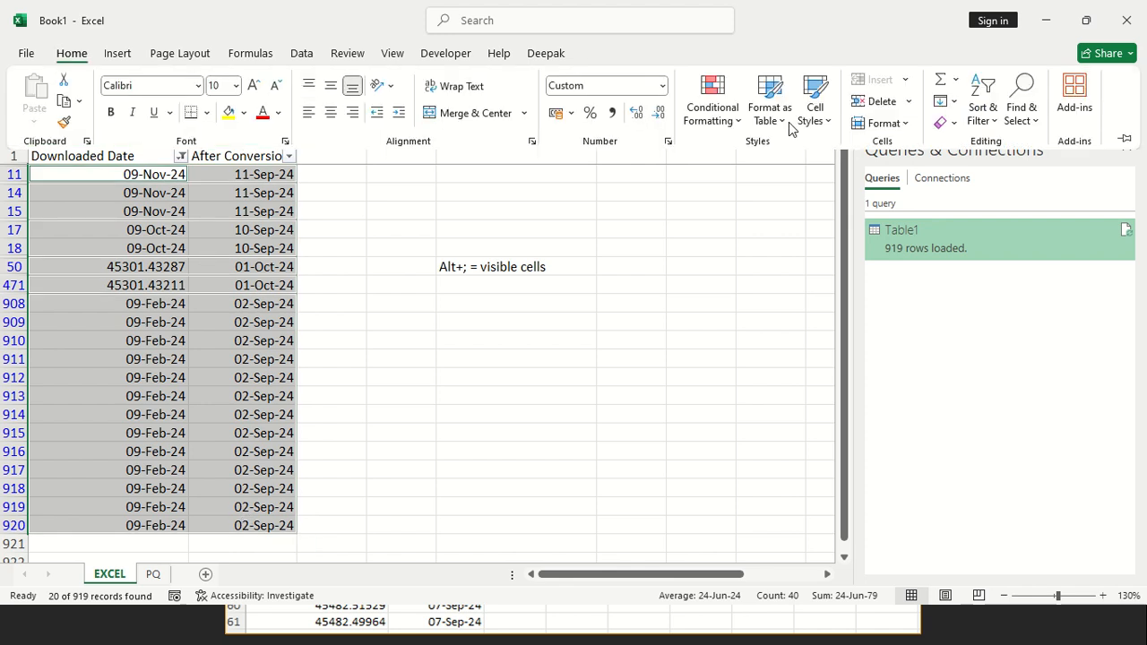
{"action": "left_click", "coordinate": [947, 100]}
{"action": "left_click", "coordinate": [971, 194]}
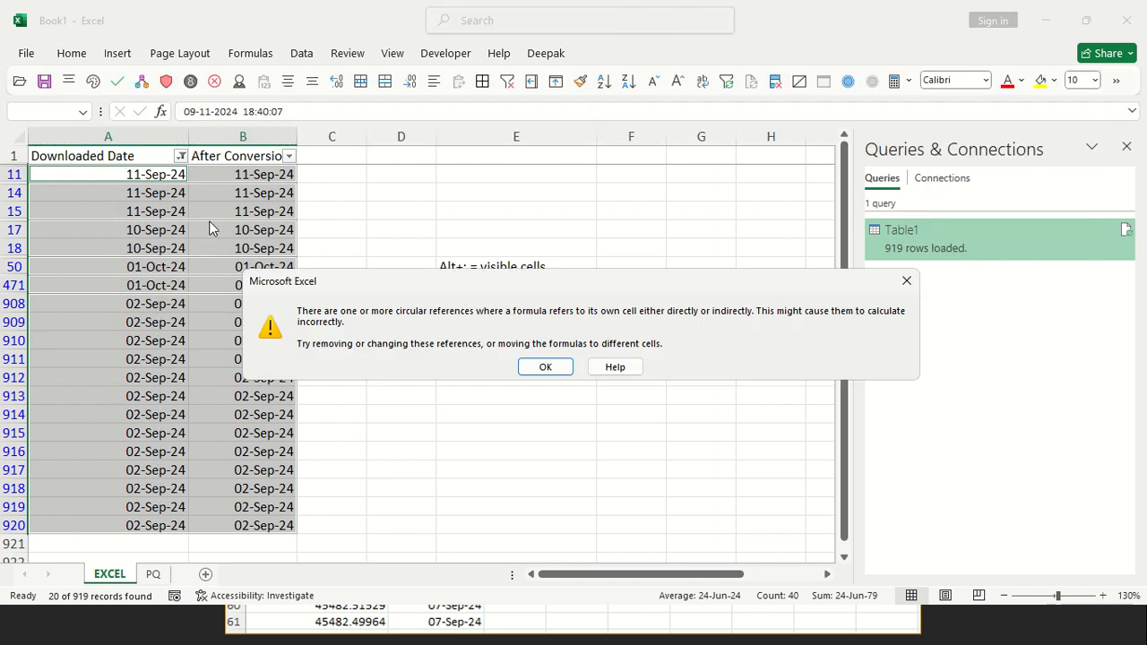
{"action": "left_click", "coordinate": [537, 366]}
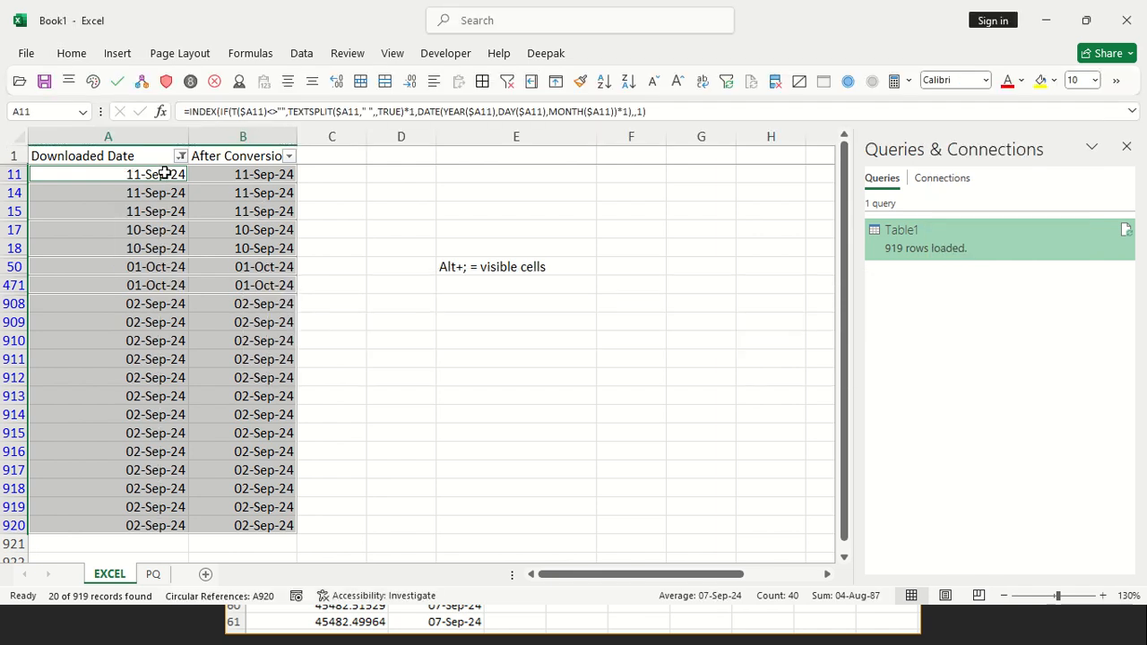
Undo the left fill over the filtered Downloaded Date cells
{"action": "left_click_drag", "start_coordinate": [164, 174], "coordinate": [182, 527]}
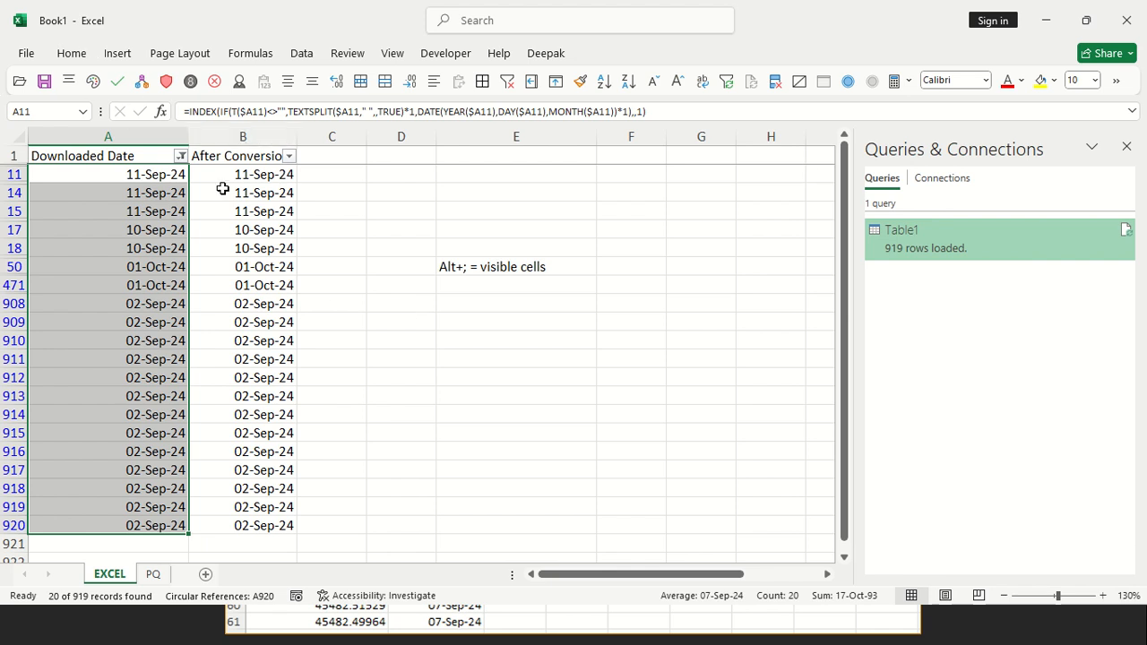
{"action": "key", "text": "ctrl+z"}
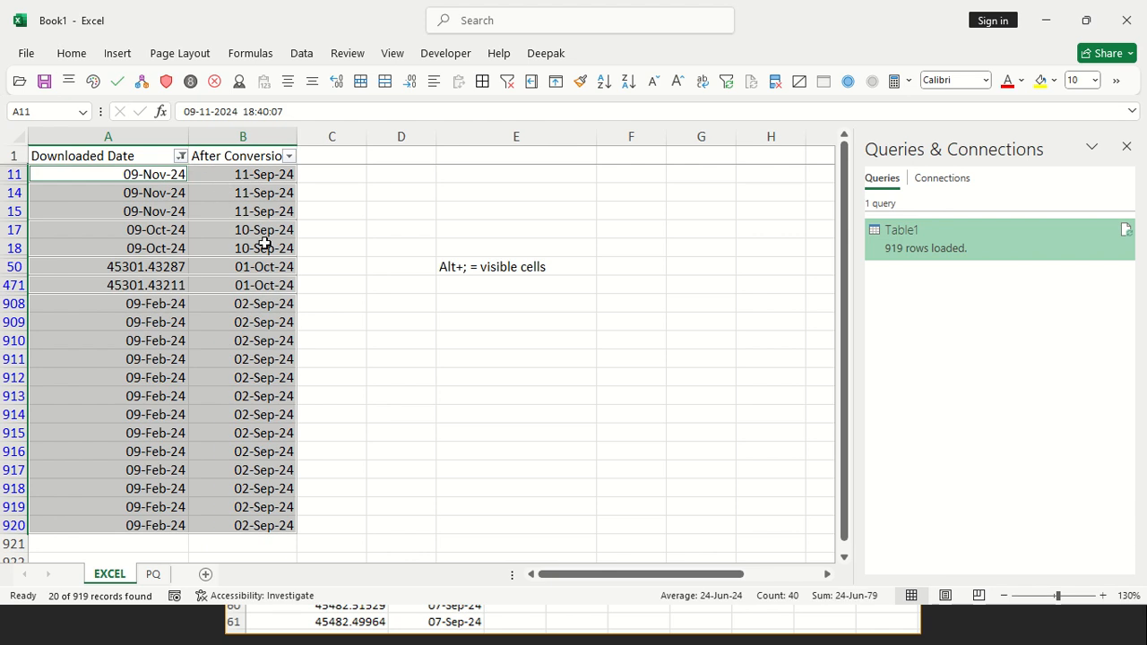
{"action": "left_click_drag", "start_coordinate": [262, 177], "coordinate": [263, 194]}
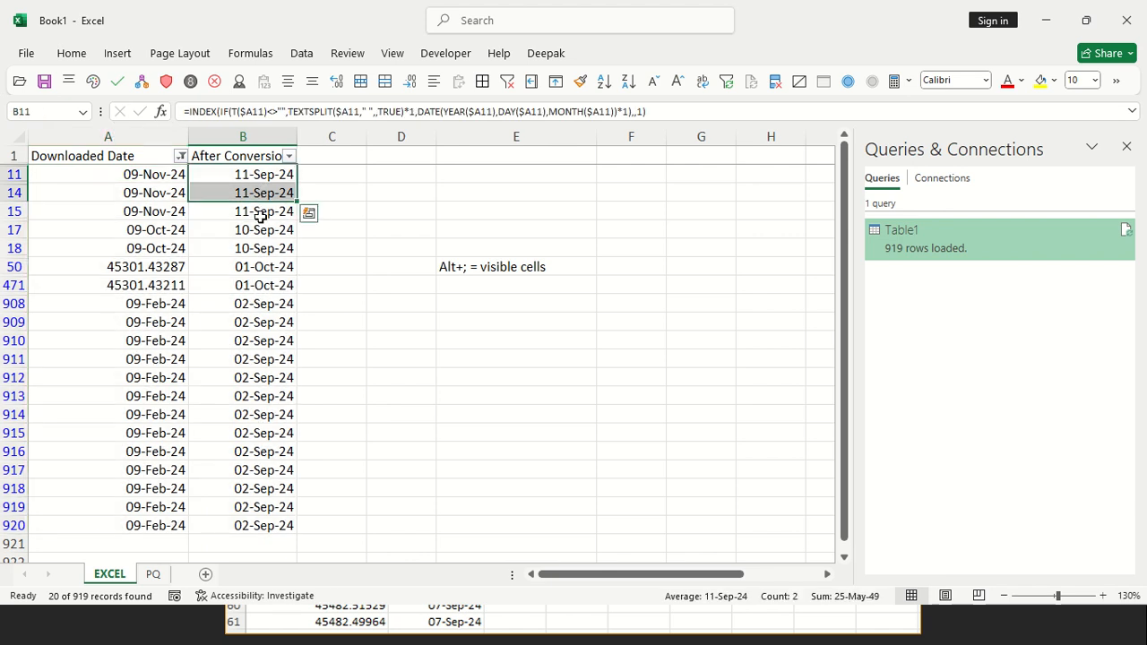
Clear the Downloaded Date filter and paste the whole After Conversion column as values into column D
{"action": "left_click", "coordinate": [507, 83]}
{"action": "left_click", "coordinate": [257, 155]}
{"action": "key", "text": "ctrl+space"}
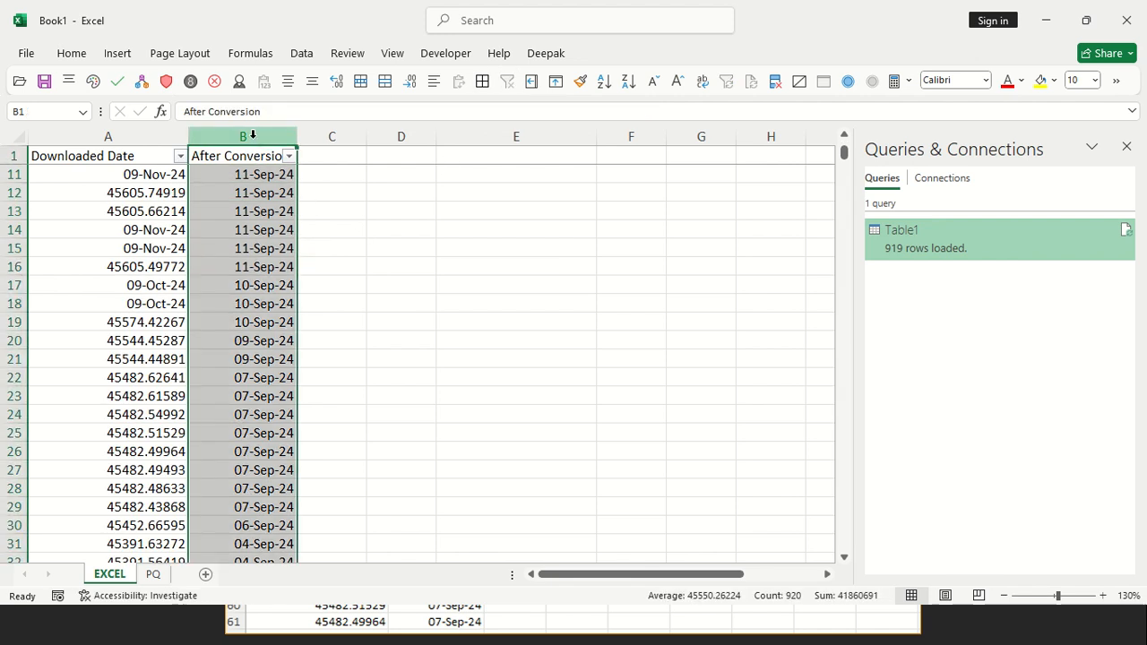
{"action": "key", "text": "ctrl+c"}
{"action": "left_click", "coordinate": [333, 136]}
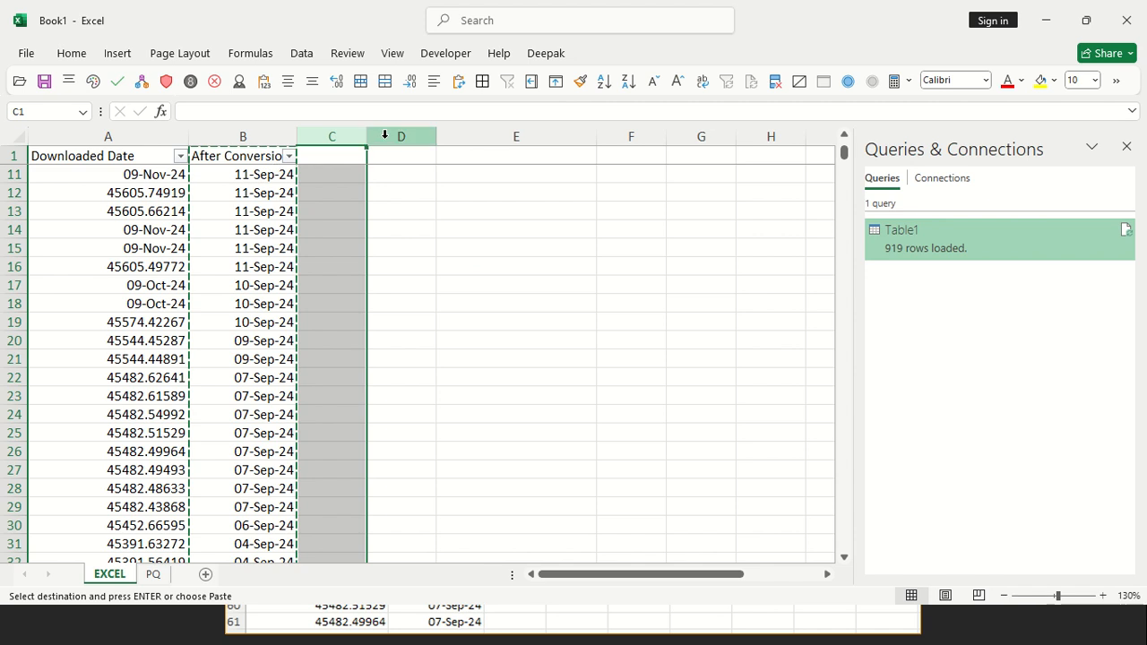
{"action": "left_click", "coordinate": [385, 136]}
{"action": "key", "text": "ctrl+shift+v"}
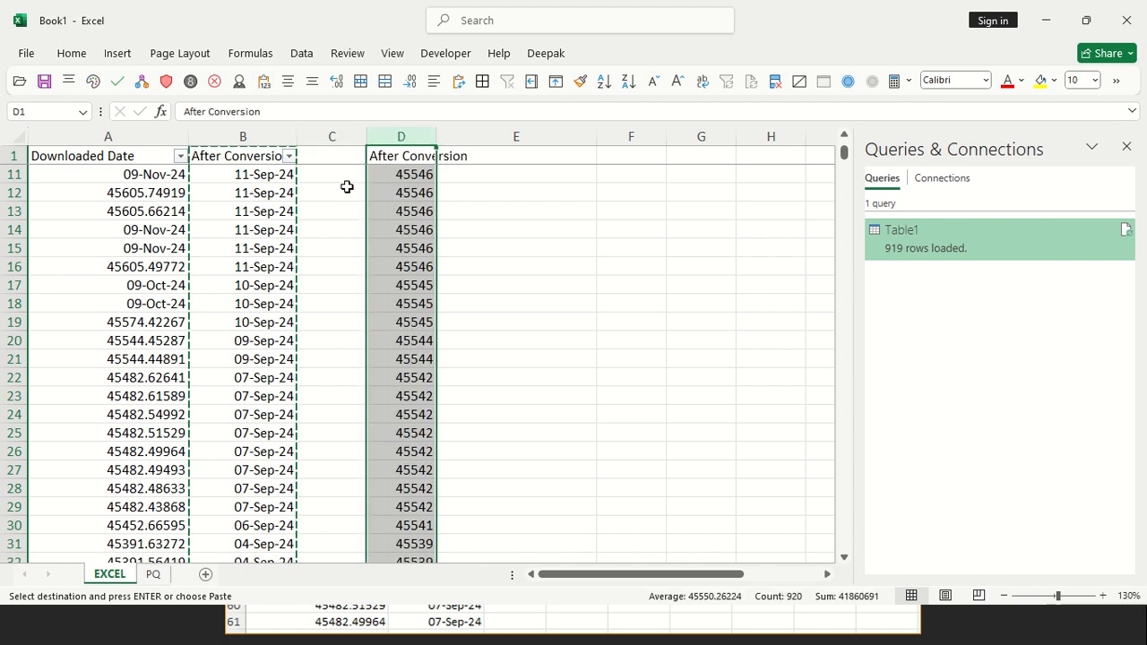
Remove the existing filter and reapply it to all of header row 1, so the pasted column D is included
{"action": "left_click", "coordinate": [318, 155]}
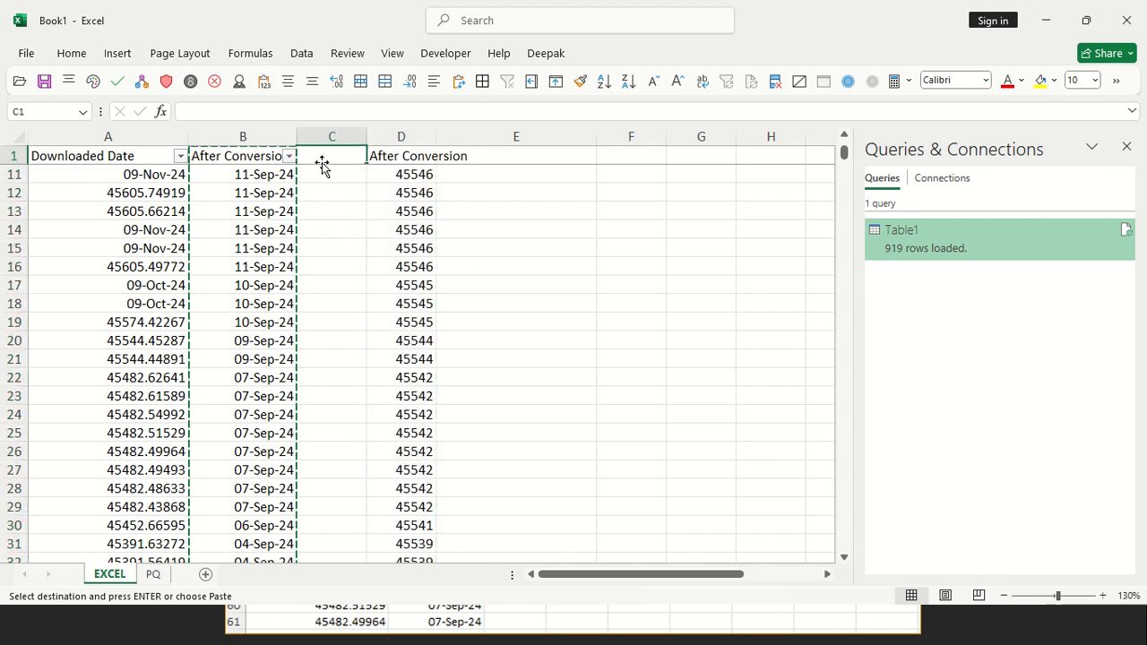
{"action": "key", "text": "shift+space"}
{"action": "key", "text": "Escape"}
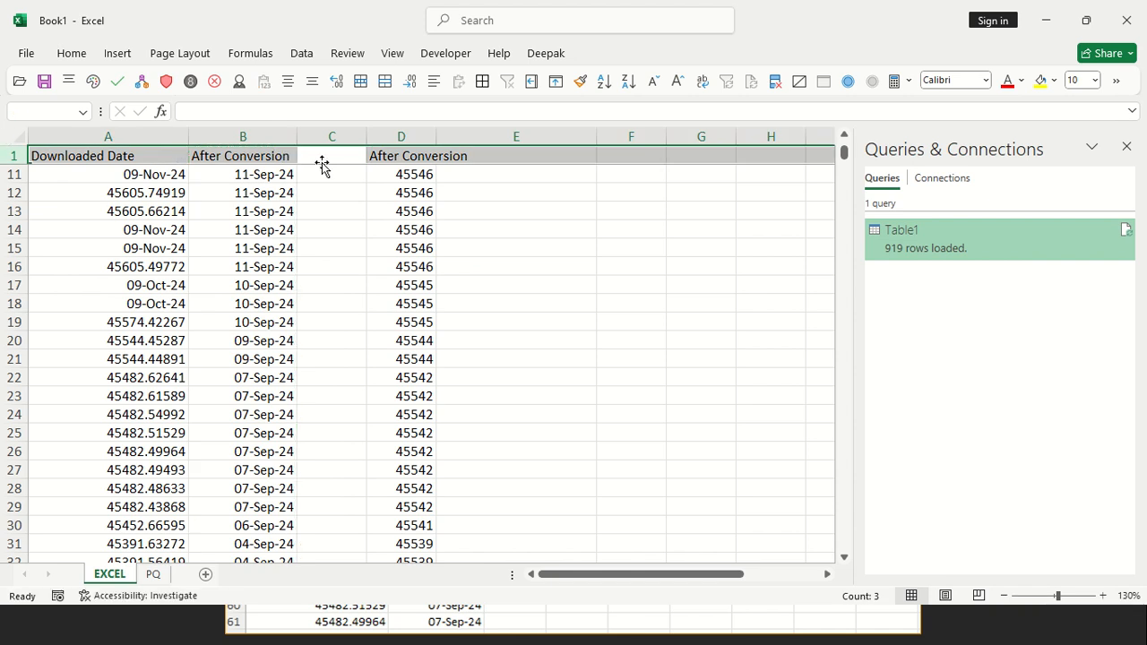
{"action": "key", "text": "ctrl+shift+l"}
{"action": "key", "text": "Down"}
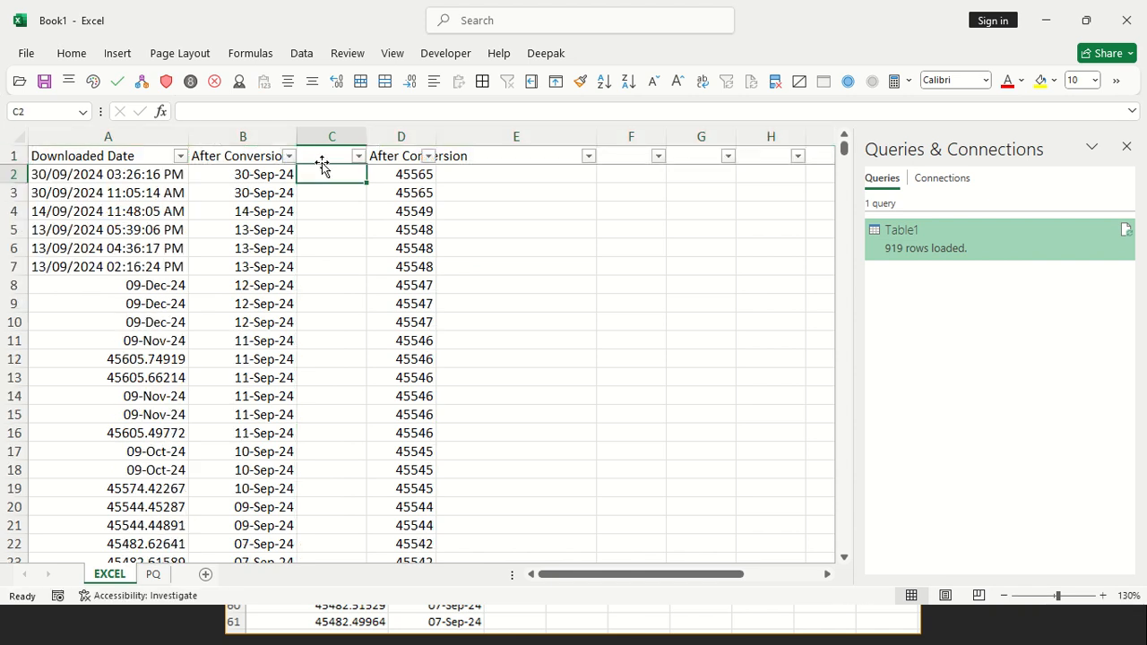
{"action": "key", "text": "Left"}
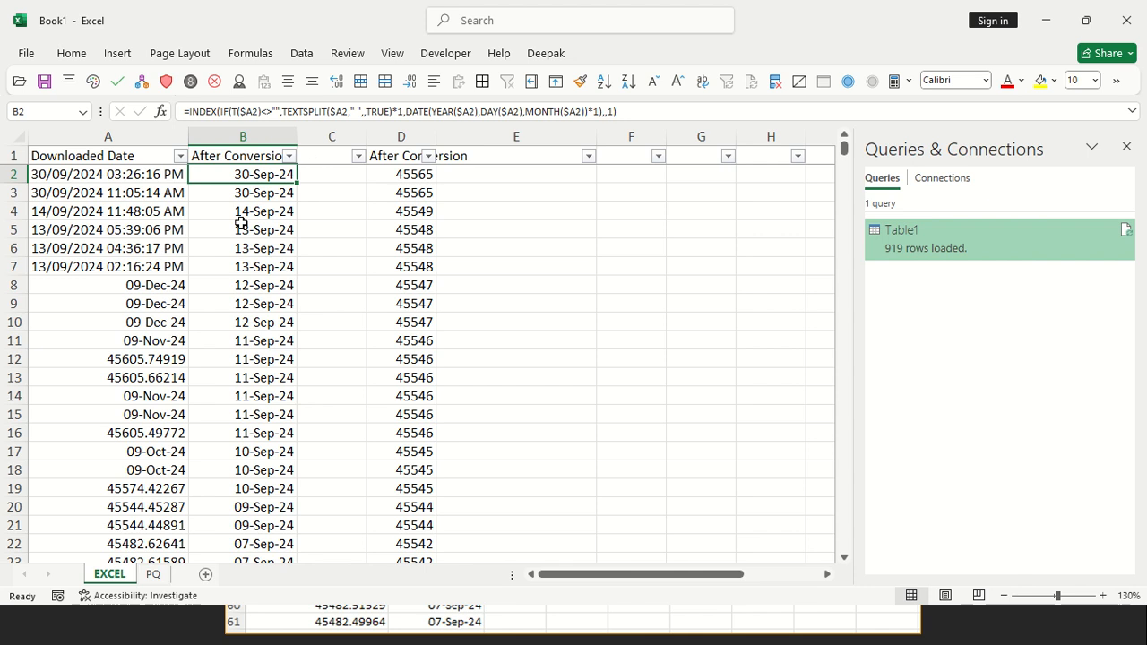
{"action": "left_click", "coordinate": [246, 155]}
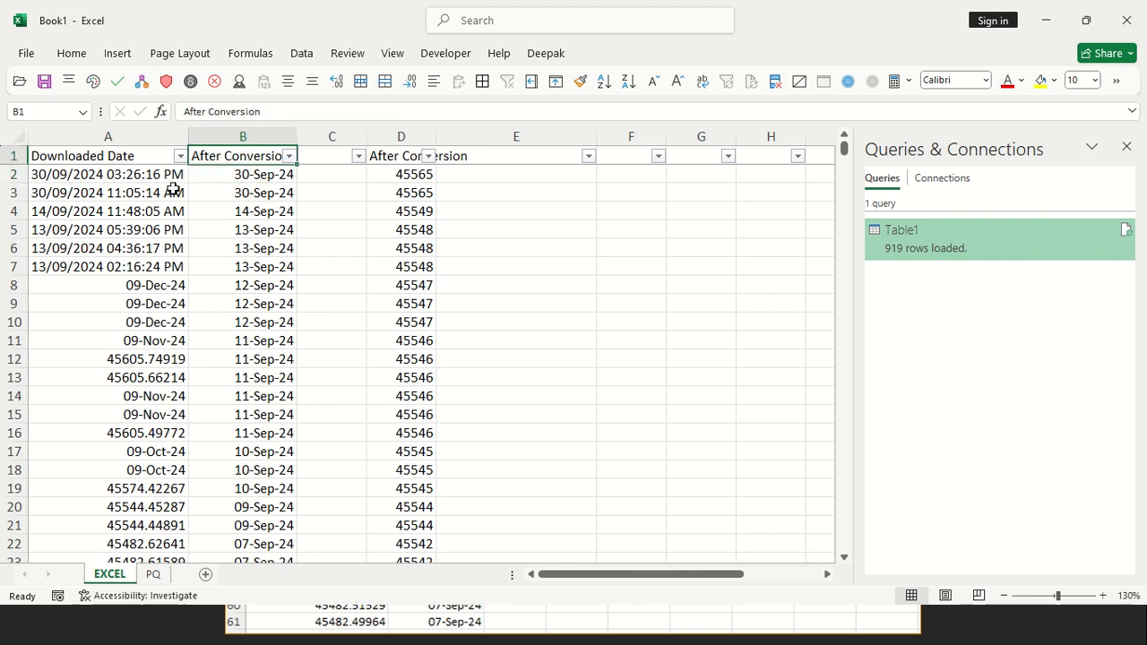
Filter Downloaded Date to February, October, November and December 2024 plus the values 45301.43287 and 45301.43747
{"action": "left_click", "coordinate": [180, 156]}
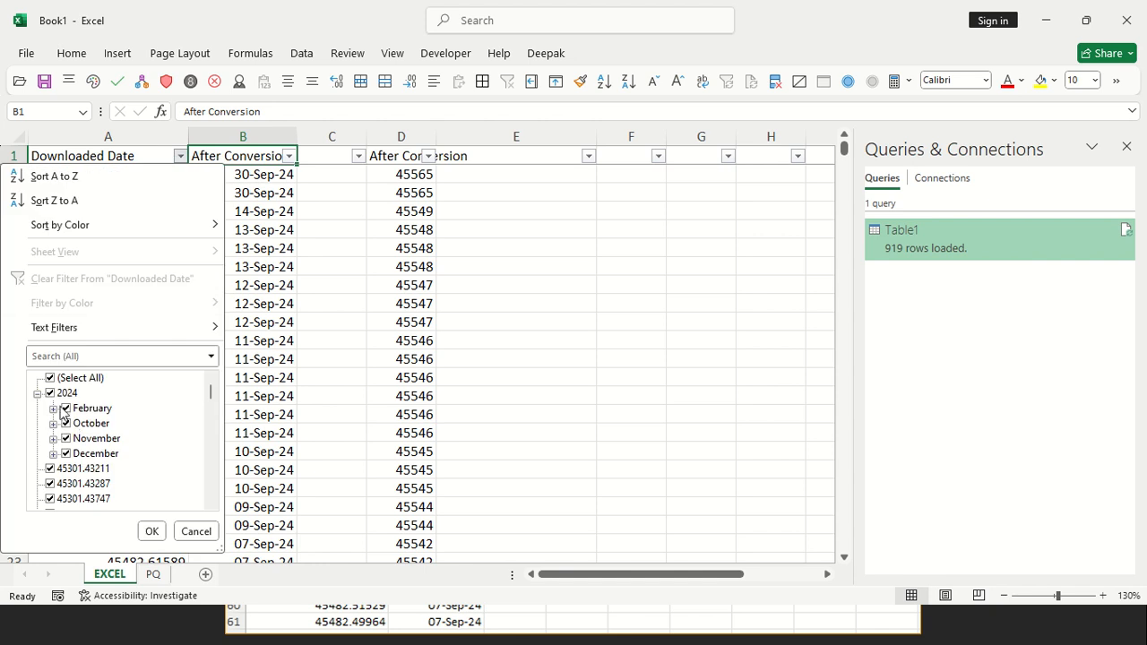
{"action": "left_click", "coordinate": [62, 379]}
{"action": "left_click", "coordinate": [54, 392]}
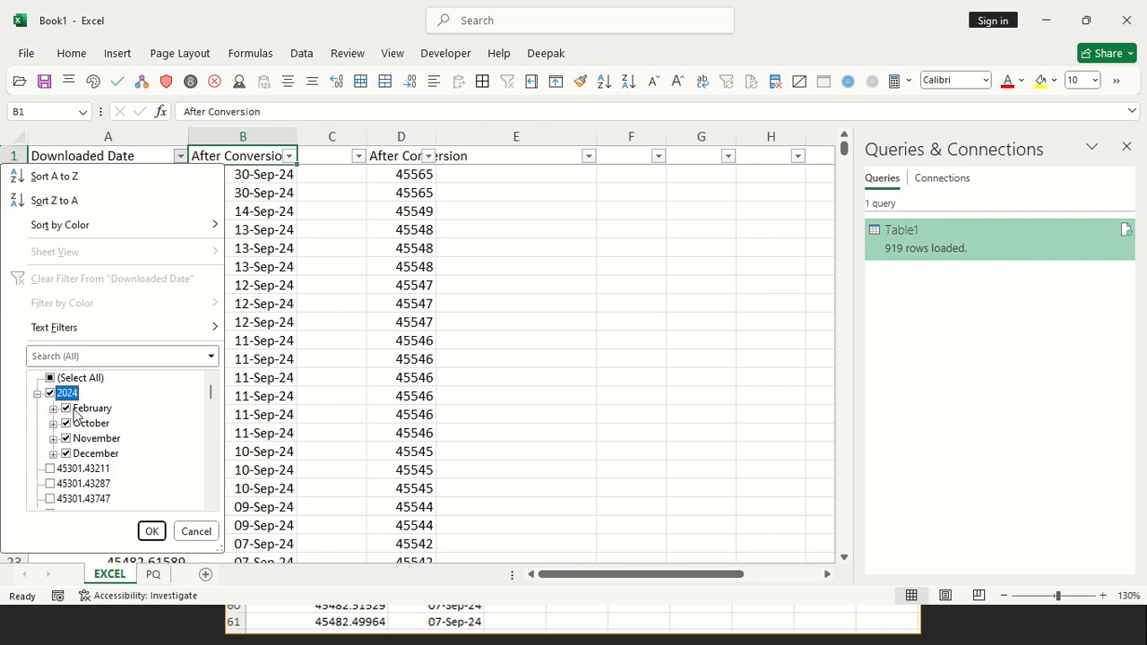
{"action": "left_click", "coordinate": [79, 408]}
{"action": "left_click", "coordinate": [79, 380]}
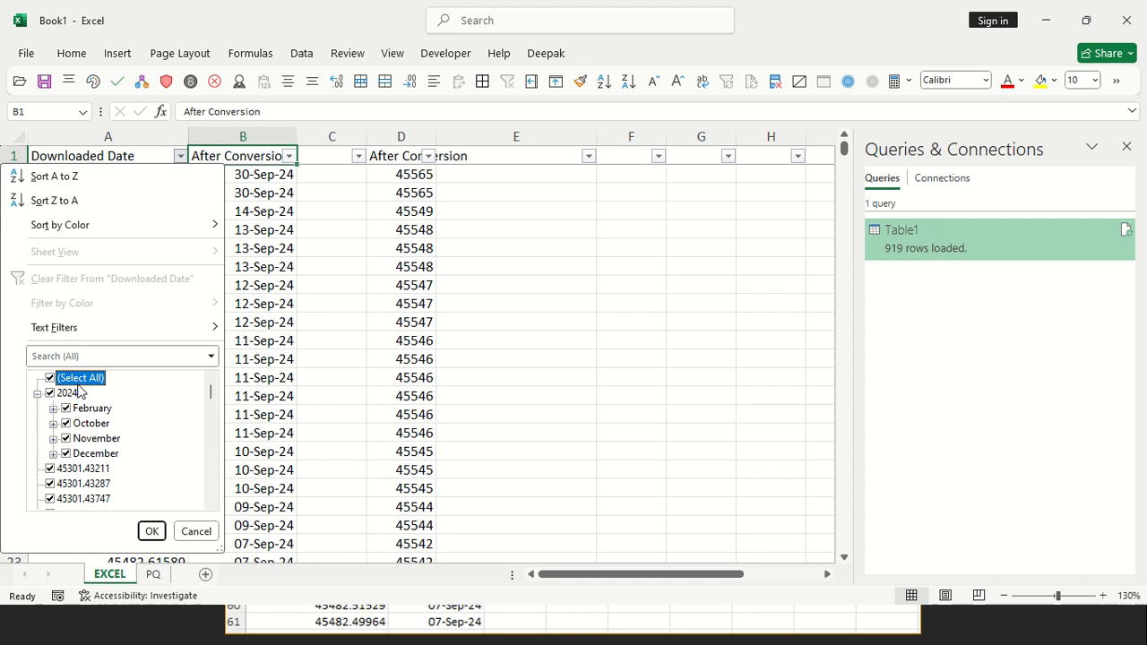
{"action": "left_click", "coordinate": [78, 383]}
{"action": "left_click", "coordinate": [95, 409]}
{"action": "left_click", "coordinate": [95, 424]}
{"action": "left_click", "coordinate": [96, 440]}
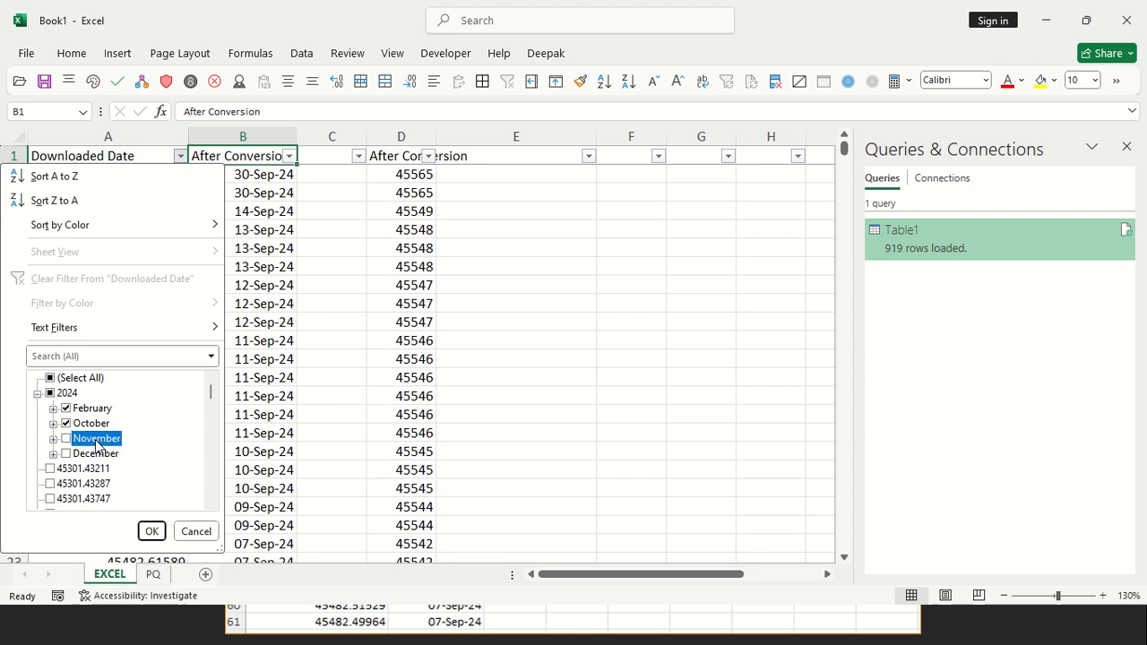
{"action": "left_click", "coordinate": [96, 454]}
{"action": "left_click", "coordinate": [85, 484]}
{"action": "left_click", "coordinate": [97, 499]}
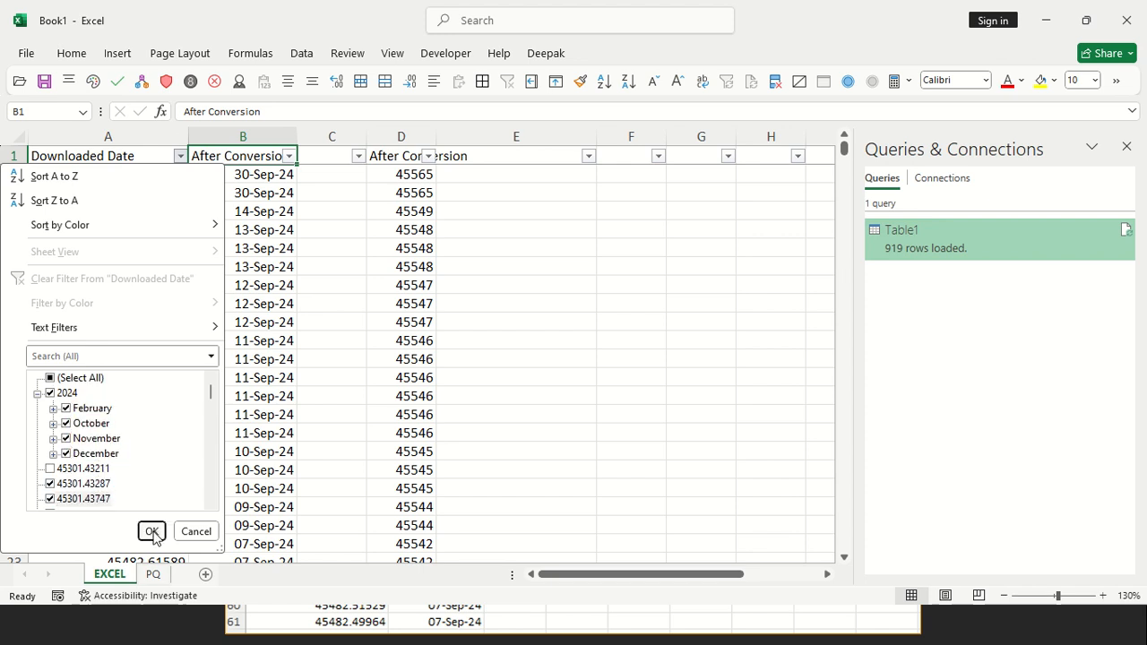
{"action": "left_click", "coordinate": [152, 531]}
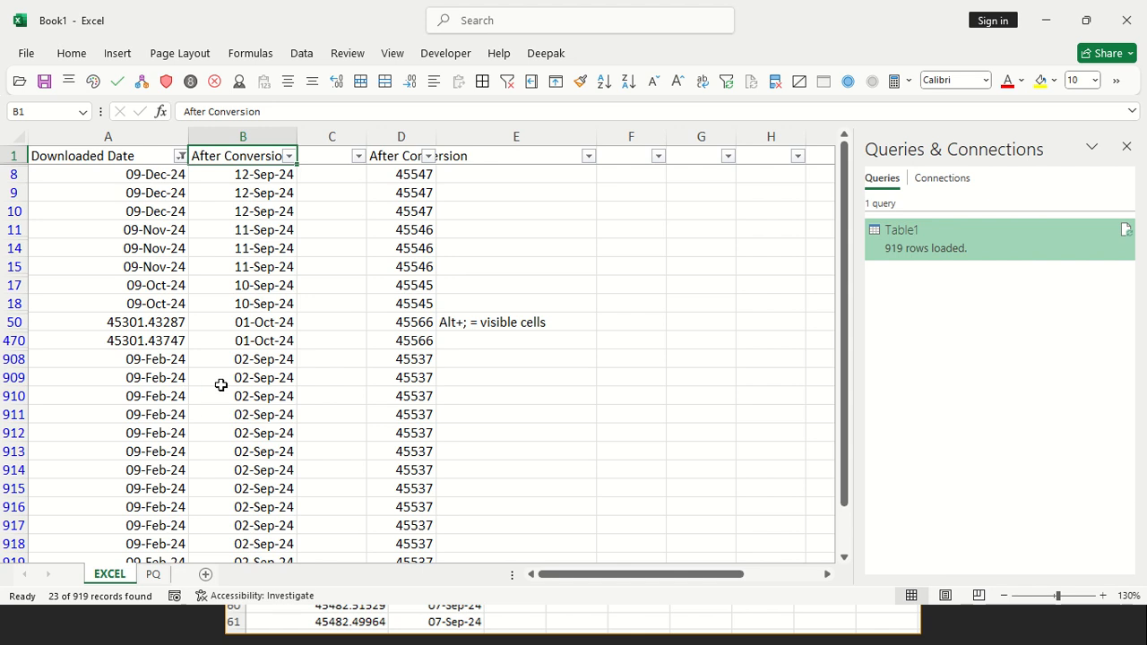
Format the filtered values in D8:D920 as day-month-year dates
{"action": "scroll", "coordinate": [221, 385], "scroll_direction": "down", "scroll_amount": 1}
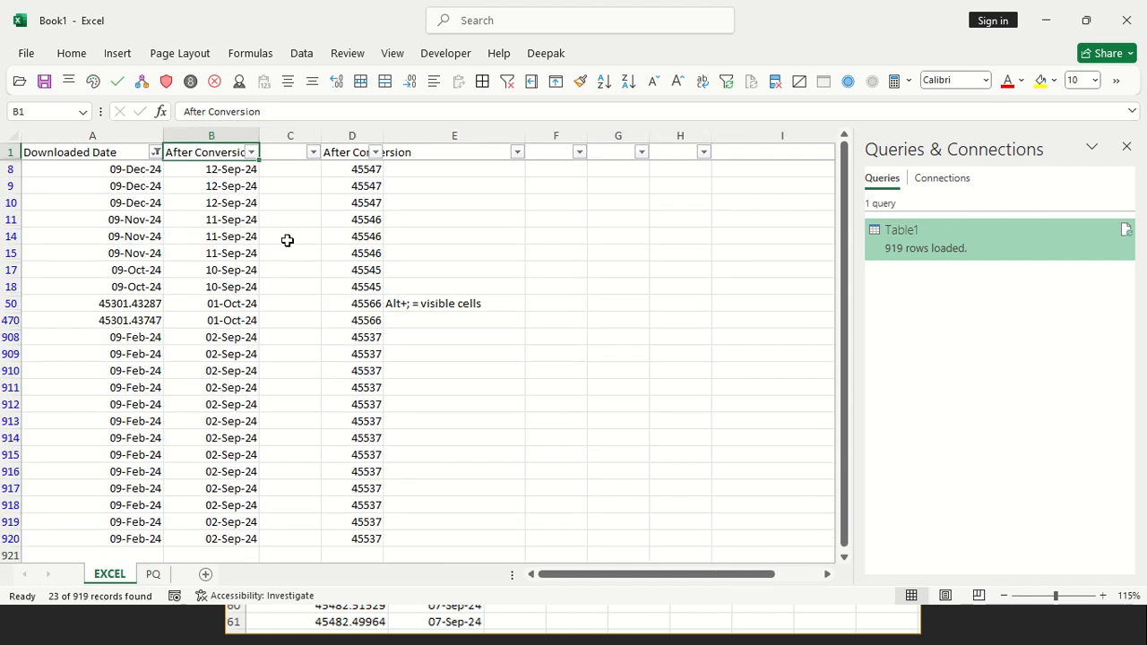
{"action": "left_click_drag", "start_coordinate": [349, 170], "coordinate": [361, 536]}
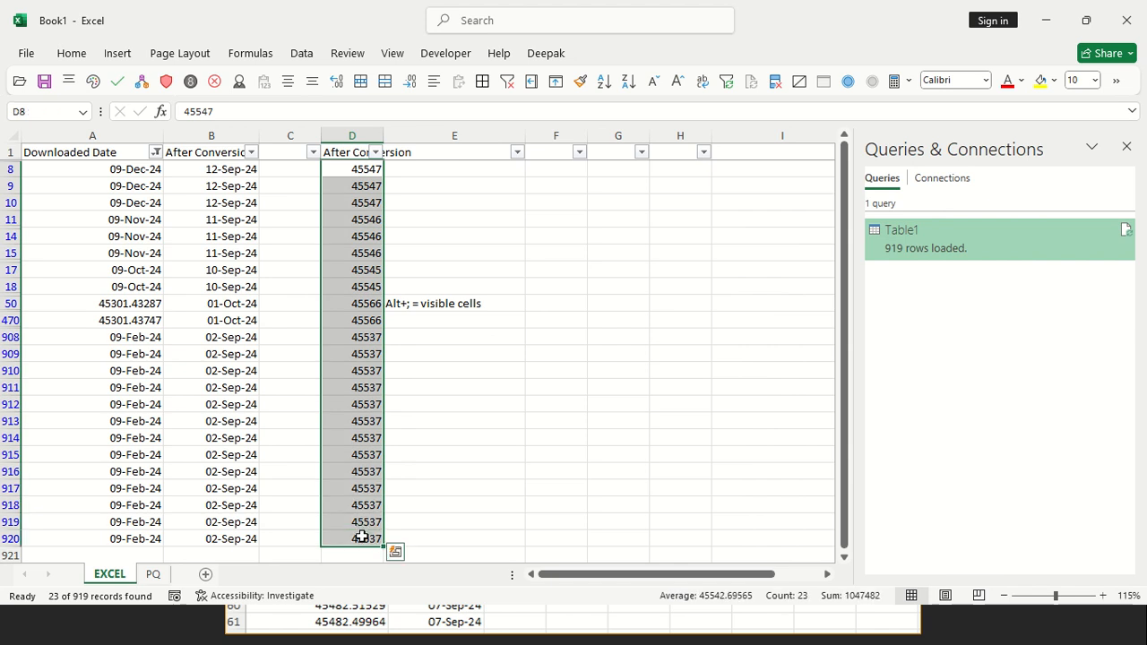
{"action": "key", "text": "ctrl+shift+3"}
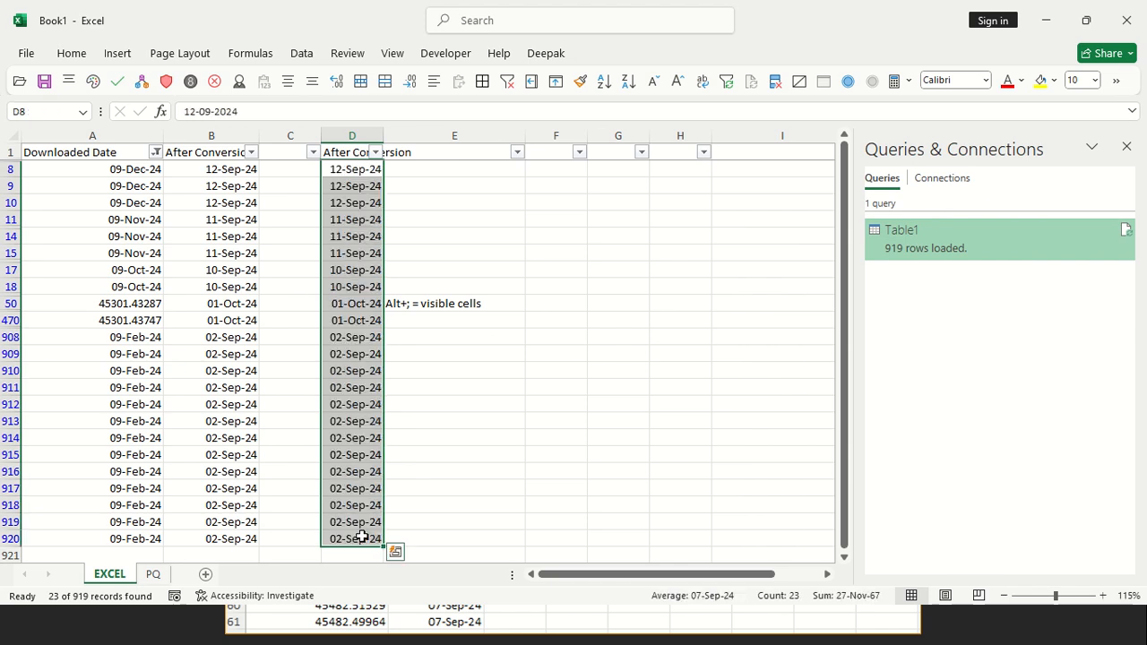
Enter the note "ctrl+shift+# = date" in E18 and "ctrl+shift+L = filter on off" in E470
{"action": "key", "text": "ctrl+q"}
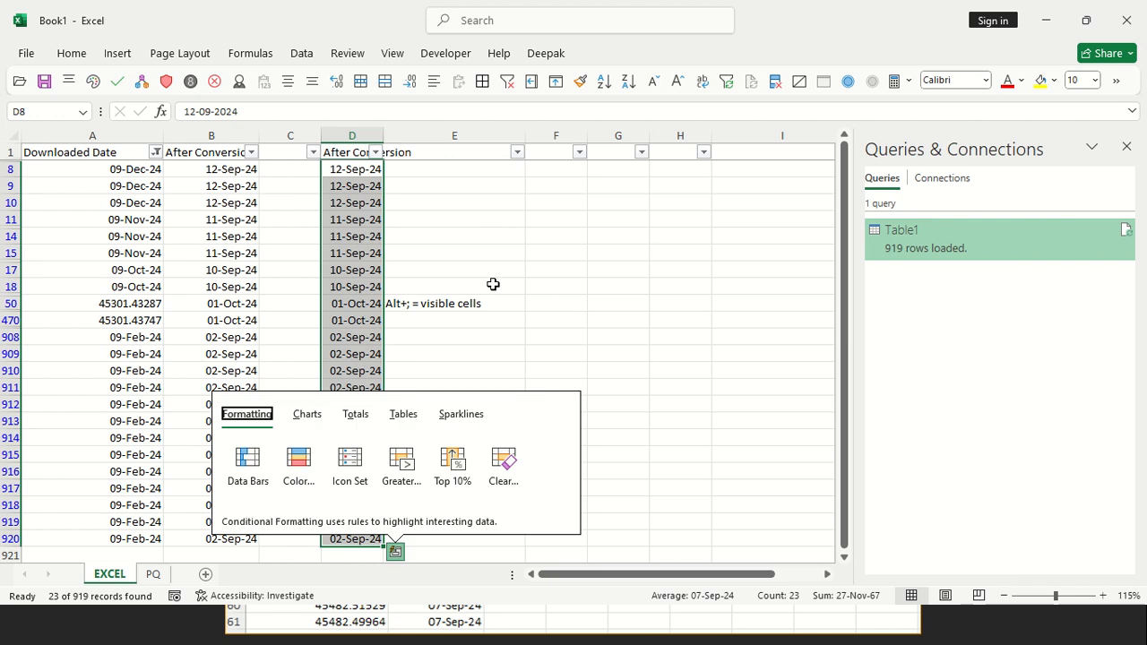
{"action": "left_click", "coordinate": [493, 284]}
{"action": "type", "text": "ctrl+shift+# = date"}
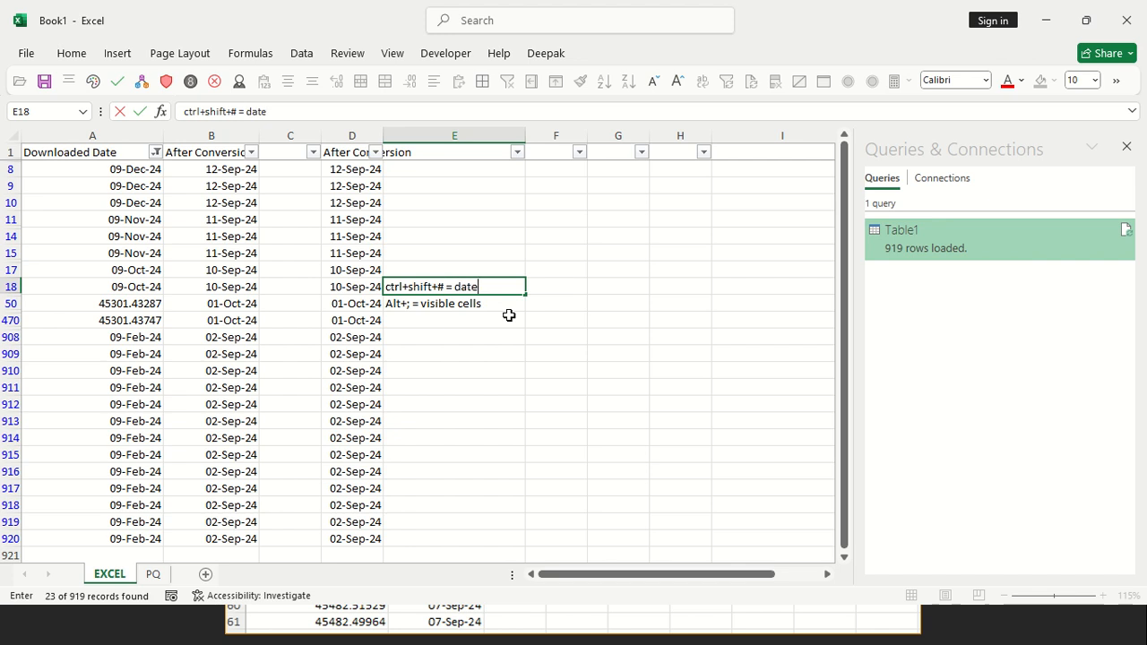
{"action": "left_click", "coordinate": [509, 316]}
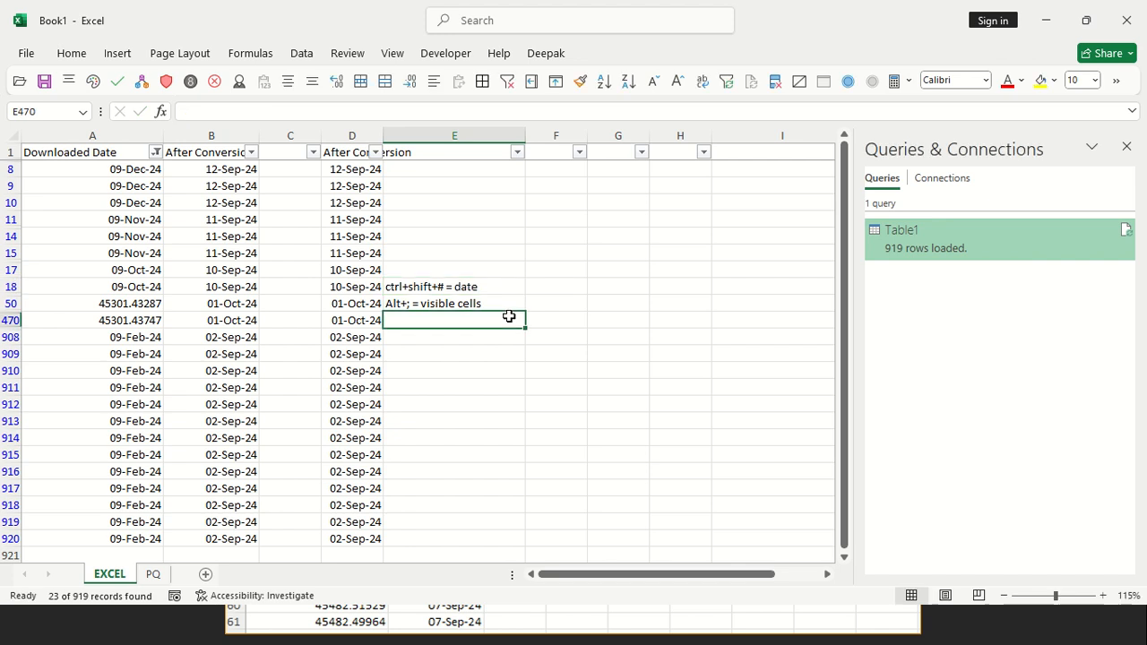
{"action": "type", "text": "ctrl"}
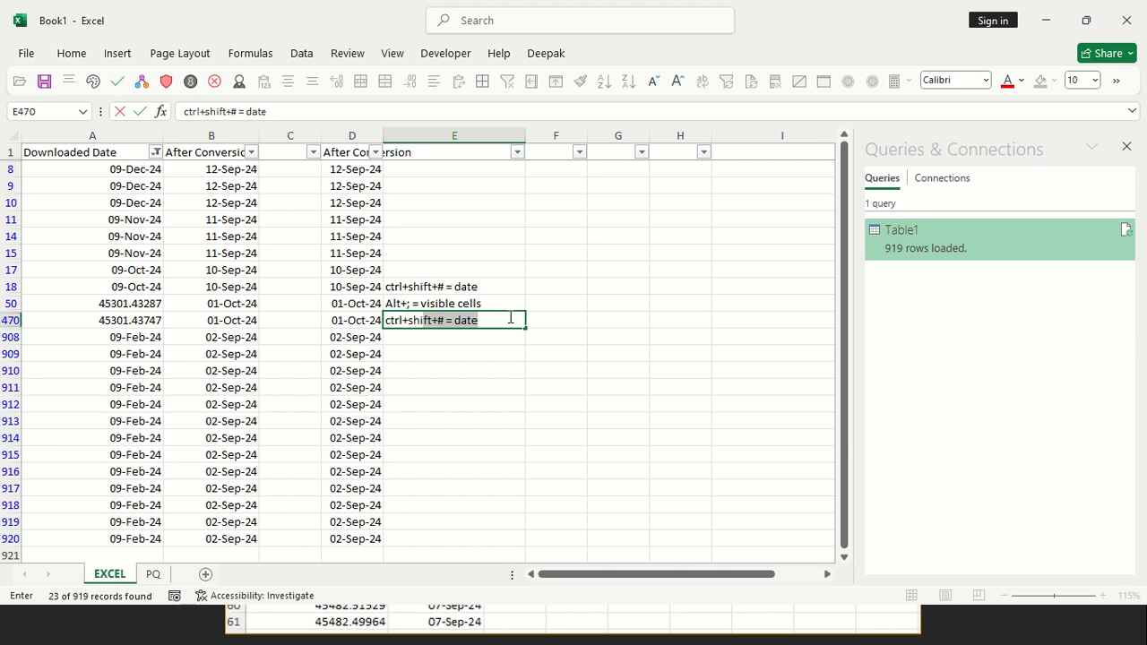
{"action": "type", "text": "+shift+L"}
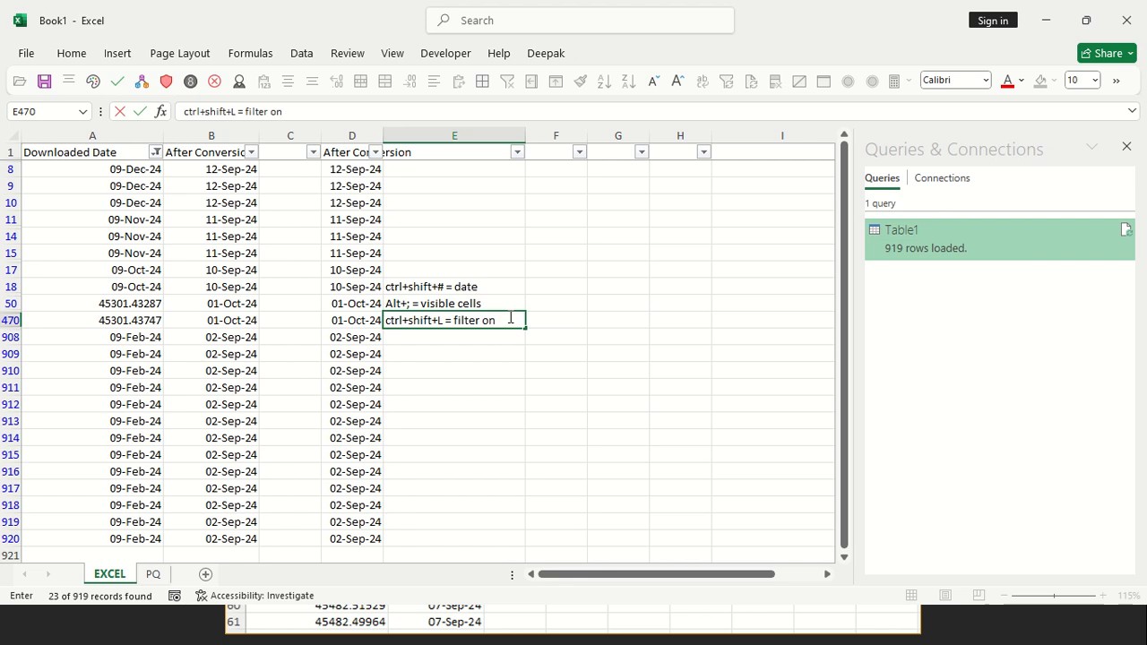
{"action": "left_click", "coordinate": [506, 395]}
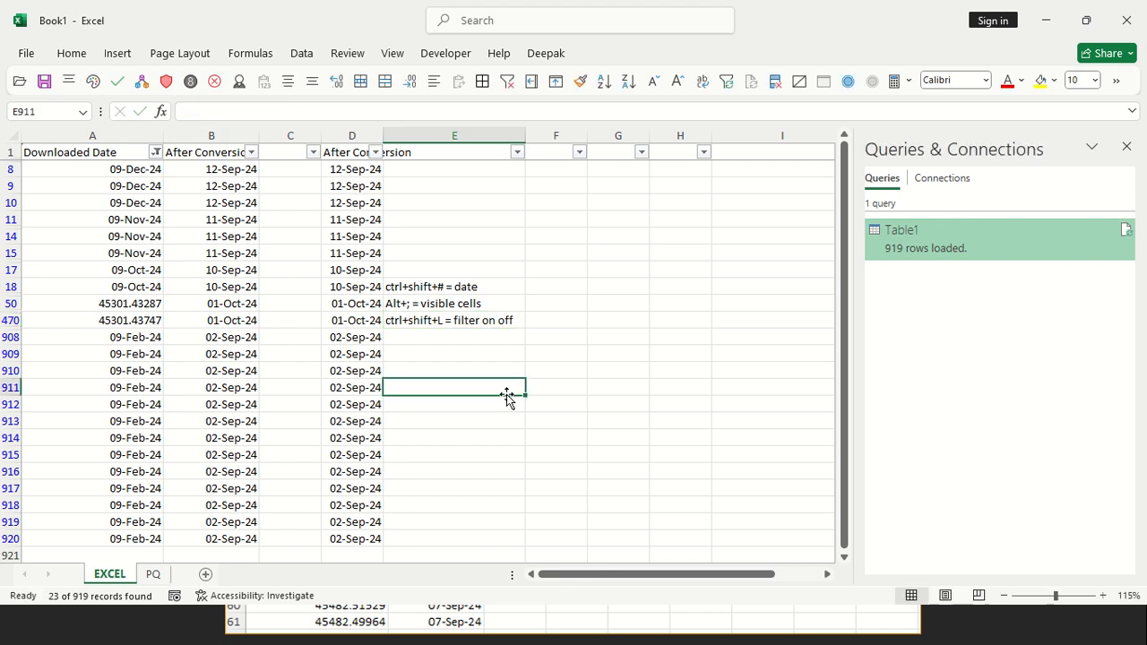
Fill the visible converted dates in D8:D920 left over the filtered Downloaded Date cells in A8:A920
{"action": "left_click_drag", "start_coordinate": [139, 169], "coordinate": [150, 532]}
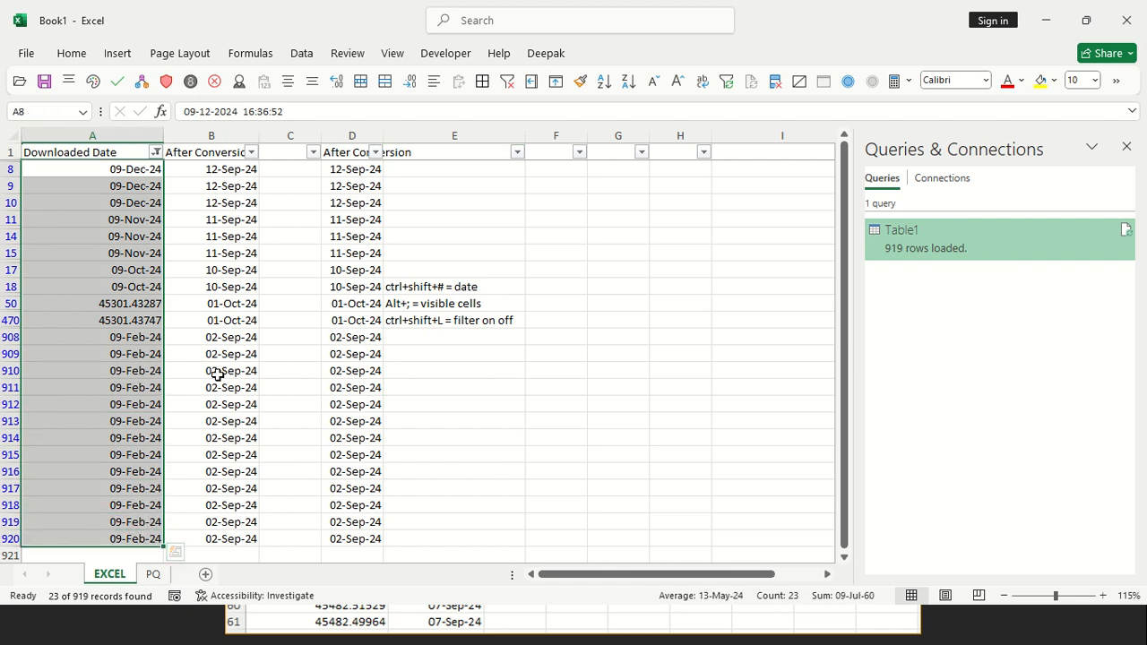
{"action": "left_click_drag", "start_coordinate": [334, 176], "coordinate": [356, 538]}
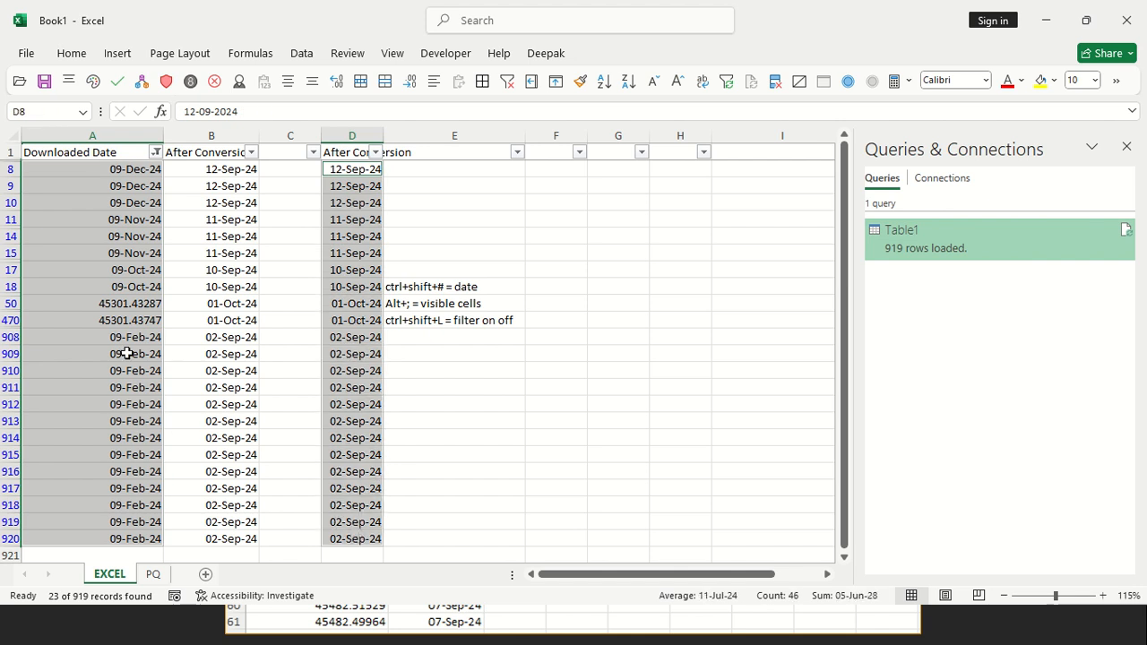
{"action": "left_click", "coordinate": [70, 54]}
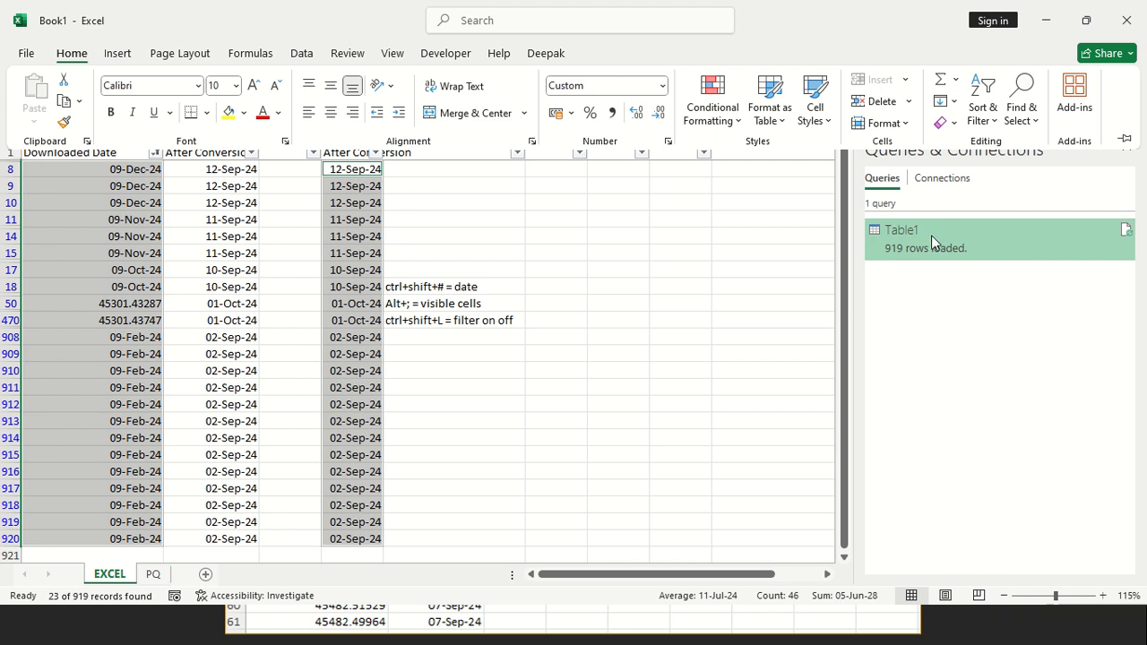
{"action": "left_click", "coordinate": [947, 100]}
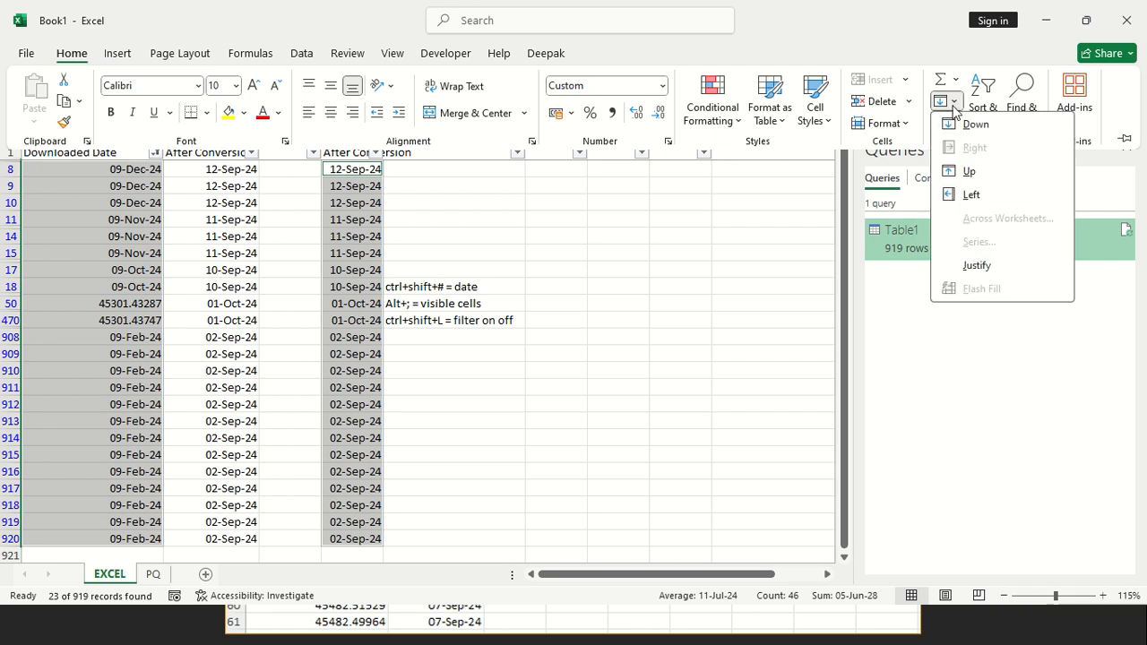
{"action": "left_click", "coordinate": [969, 194]}
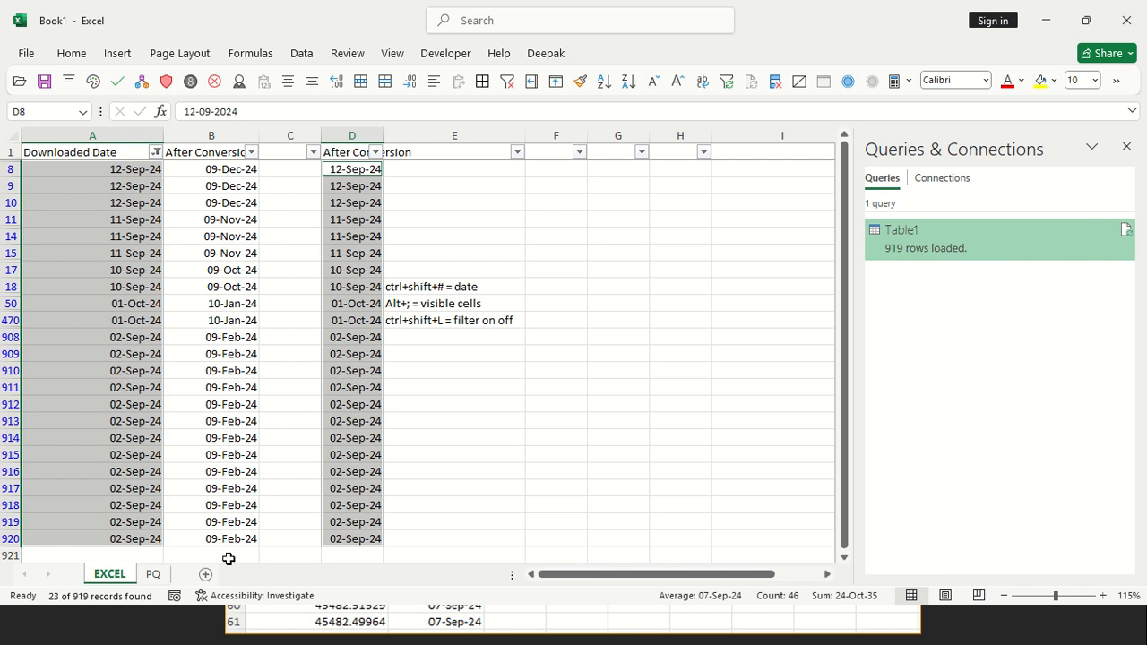
{"action": "left_click", "coordinate": [72, 53]}
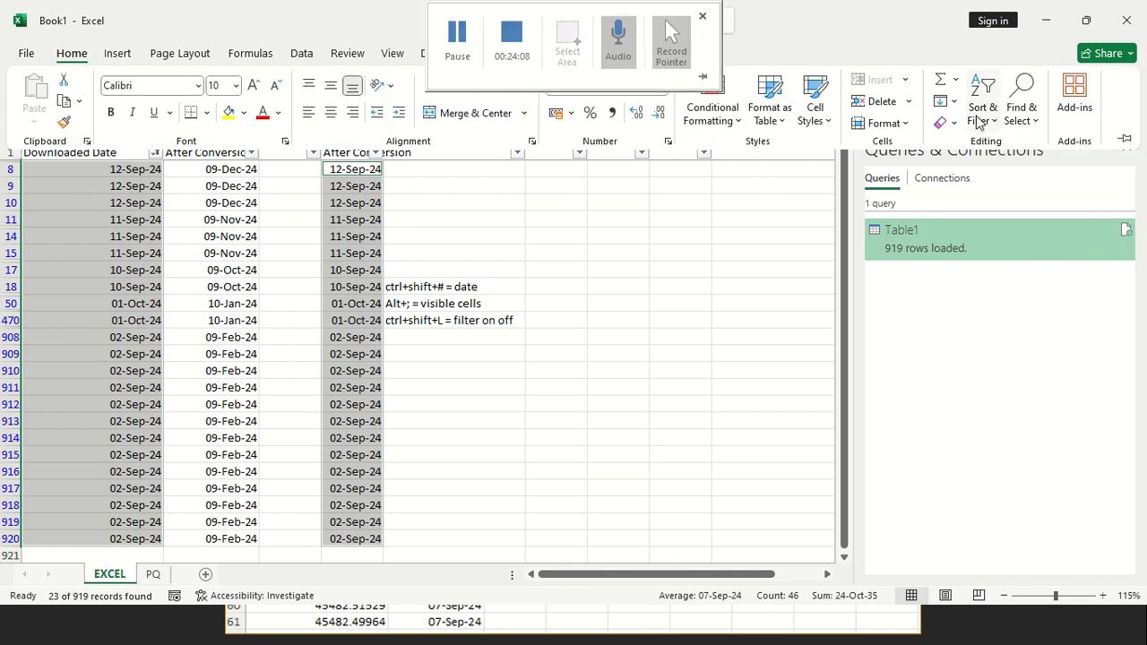
{"action": "left_click", "coordinate": [943, 101]}
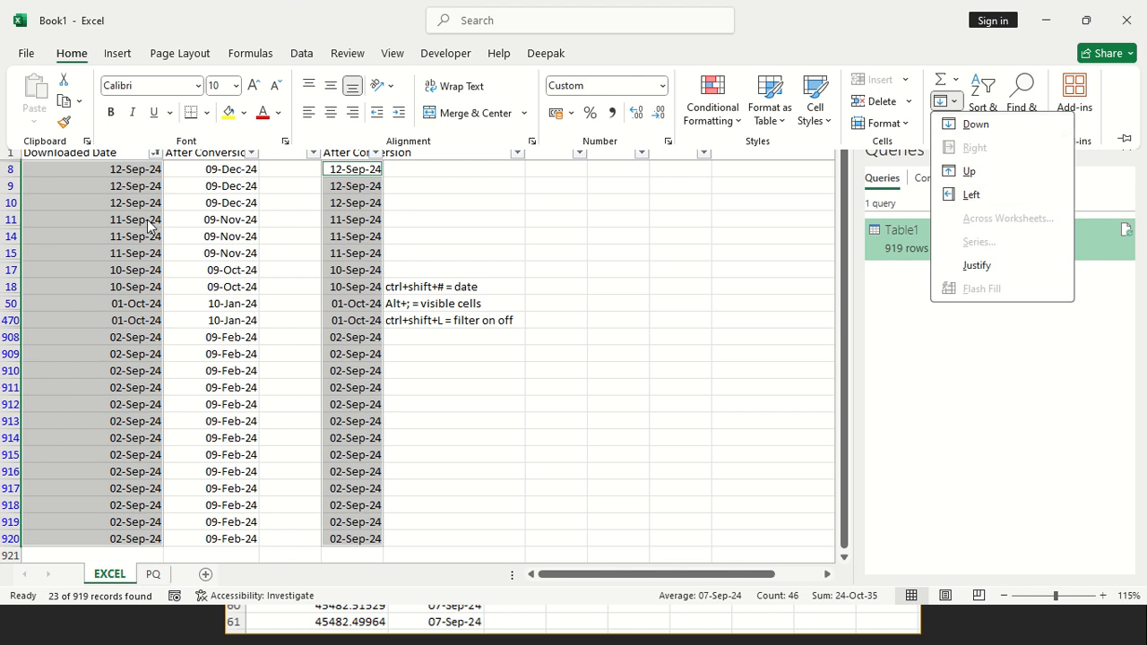
{"action": "left_click", "coordinate": [230, 242]}
{"action": "left_click", "coordinate": [349, 176]}
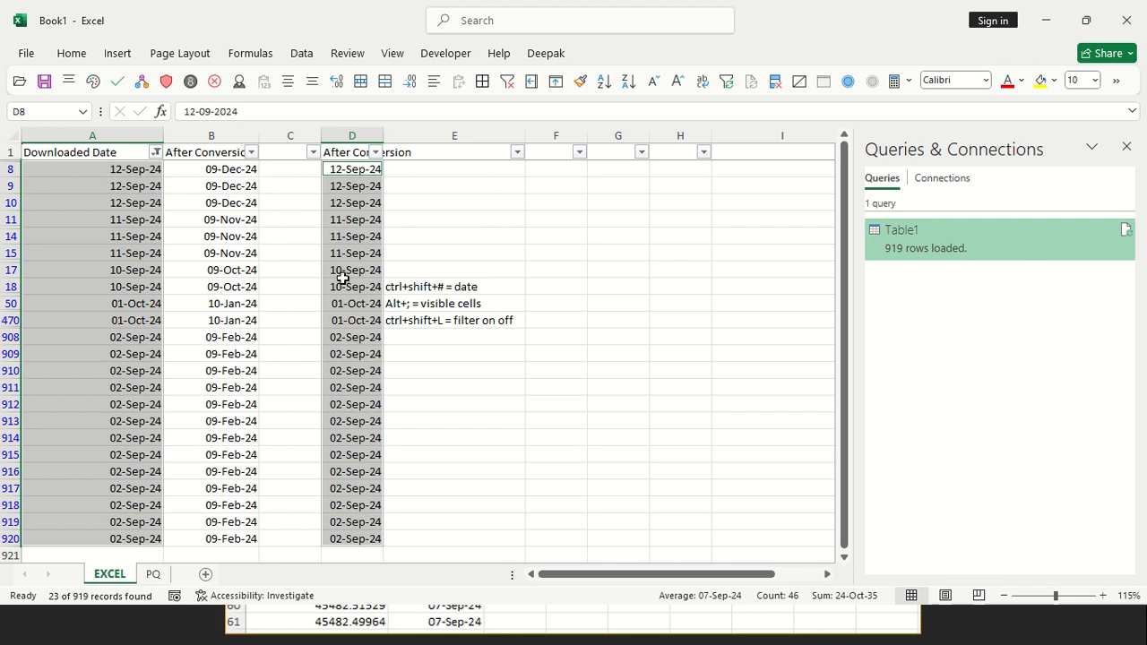
Reselect the visible cells of A8:A920 together with D8:D920 and repeat the Fill Left
{"action": "left_click_drag", "start_coordinate": [153, 169], "coordinate": [148, 532]}
{"action": "left_click_drag", "start_coordinate": [351, 170], "coordinate": [357, 531], "text": "ctrl"}
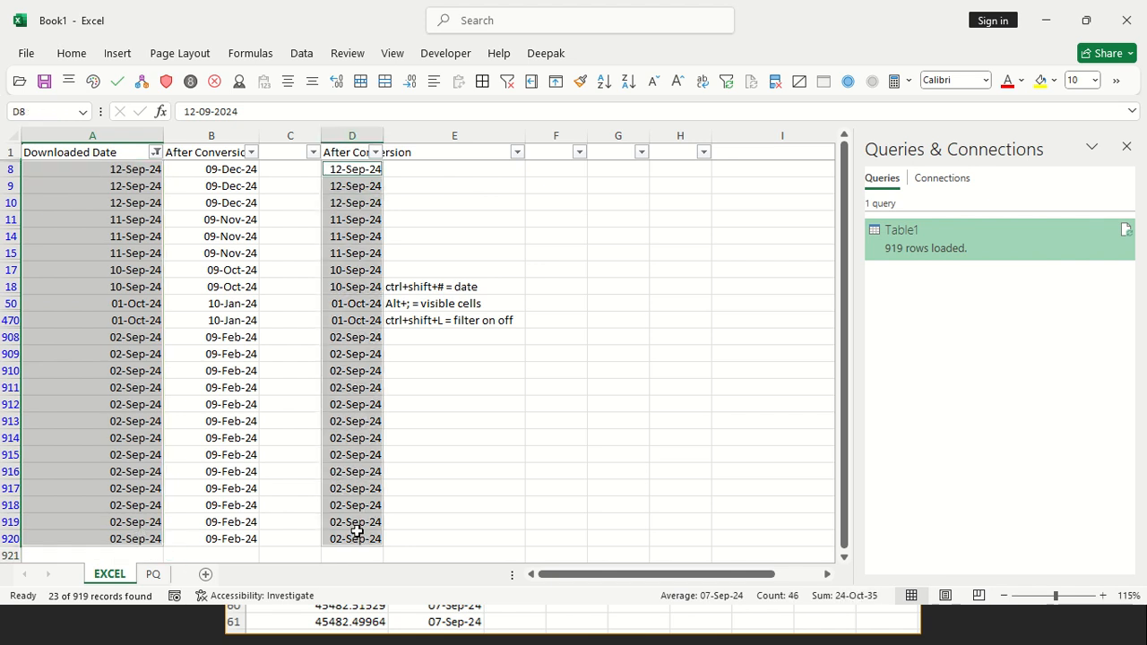
{"action": "left_click", "coordinate": [72, 53]}
{"action": "left_click", "coordinate": [952, 101]}
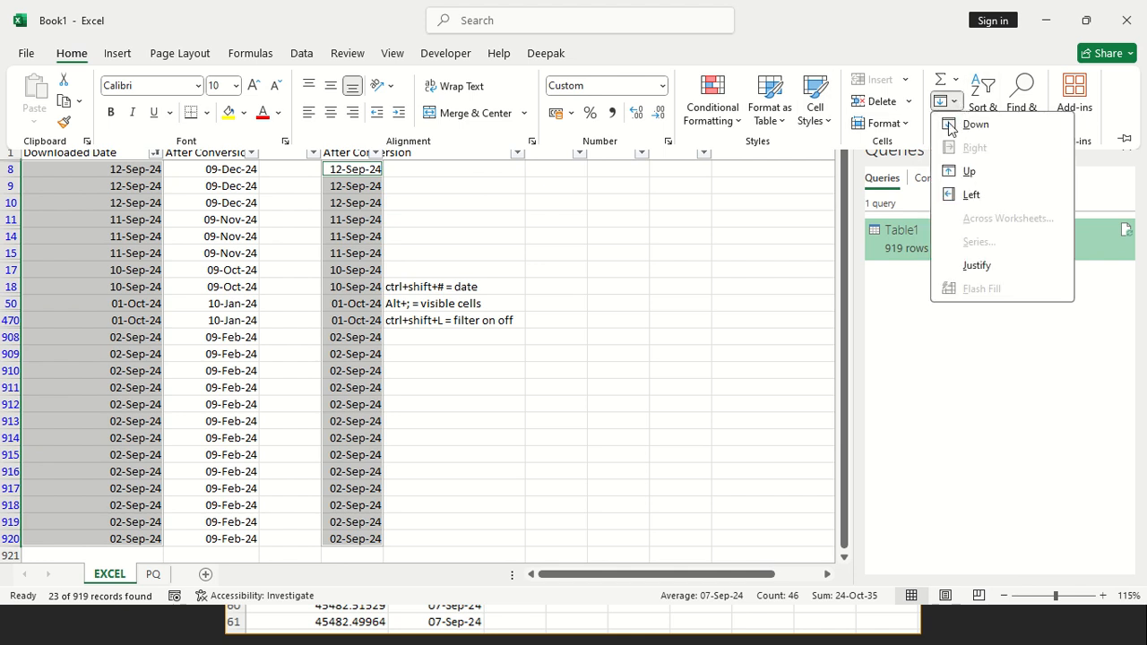
{"action": "left_click", "coordinate": [971, 198]}
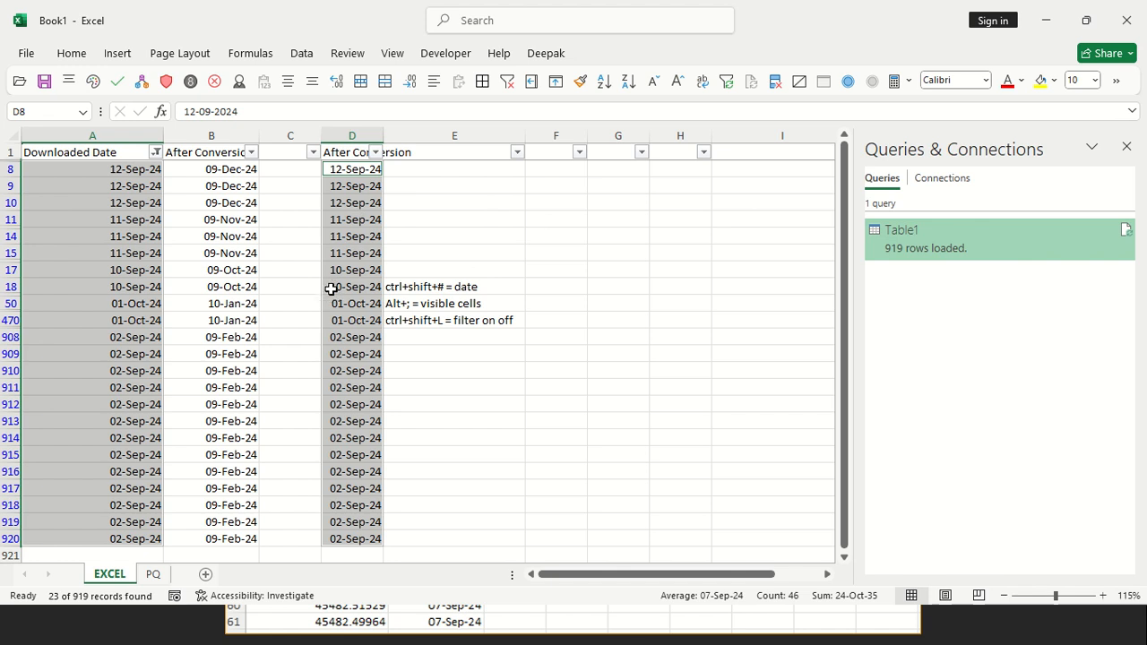
{"action": "left_click", "coordinate": [472, 320]}
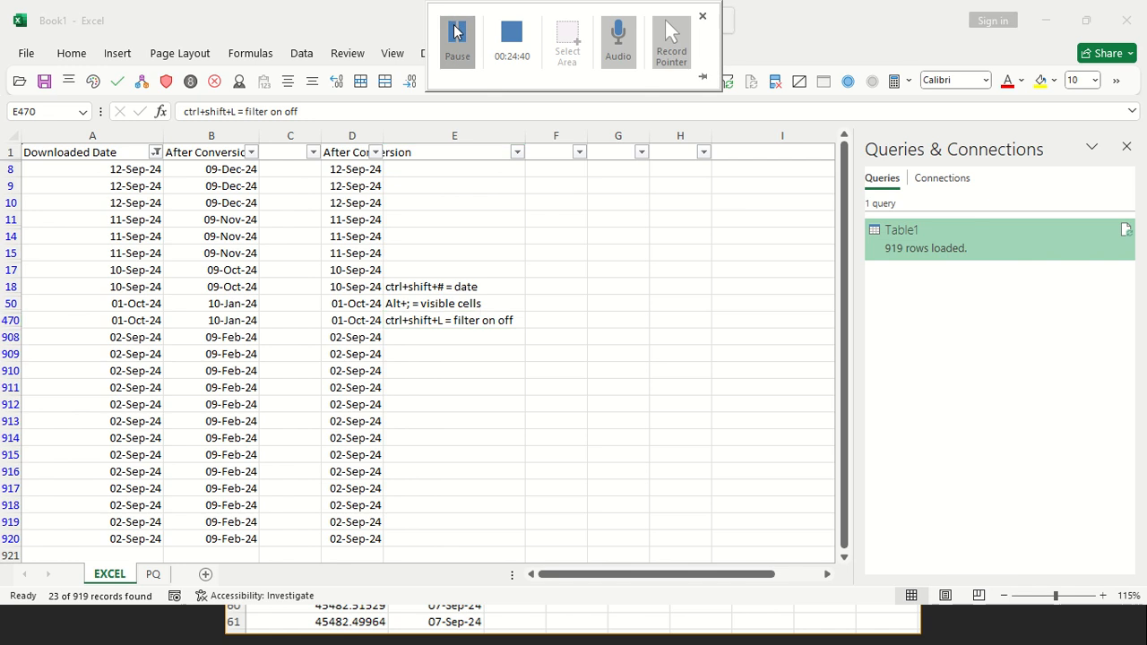
{"action": "left_click", "coordinate": [456, 32]}
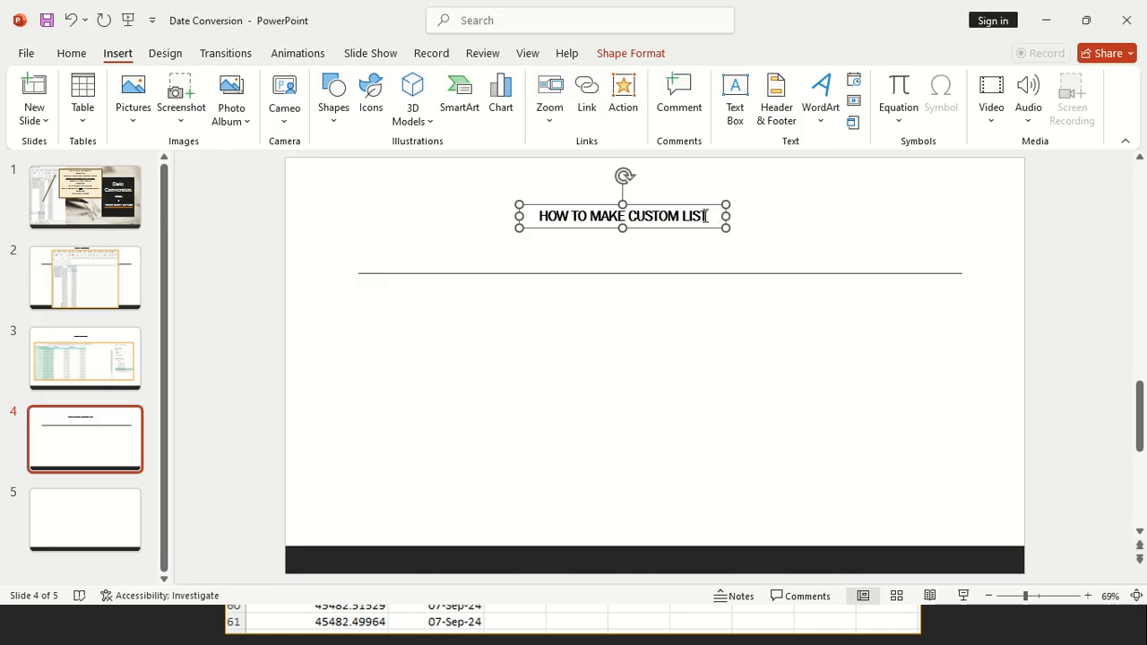
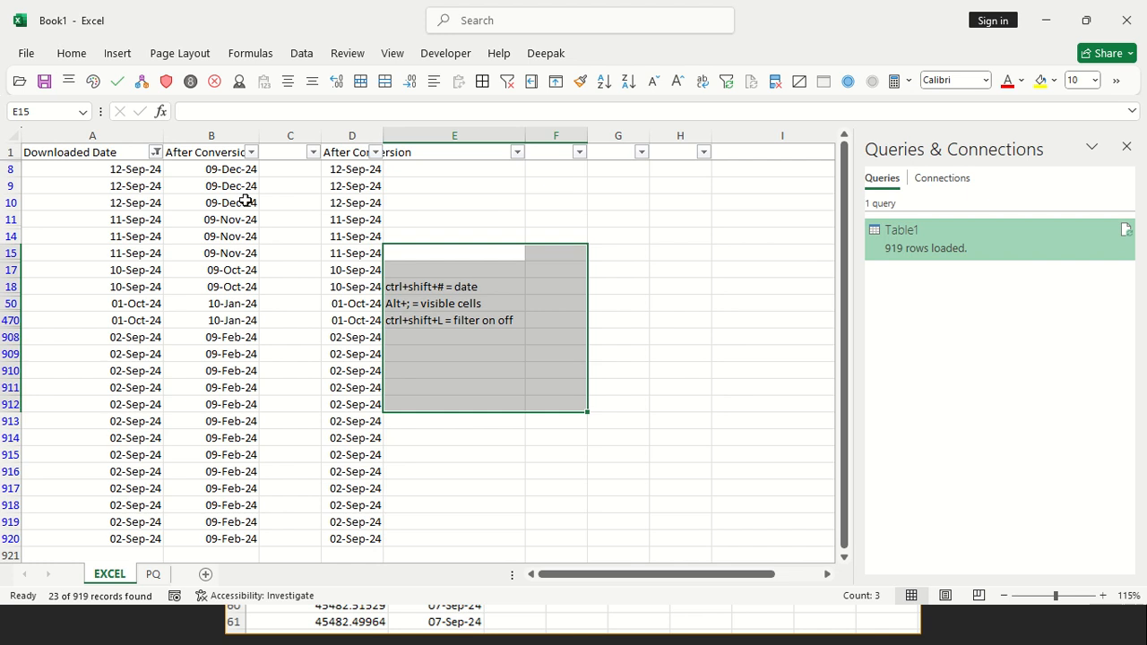
Close the Book1 workbook and save its changes
{"action": "left_click", "coordinate": [241, 202]}
{"action": "key", "text": "alt+F4"}
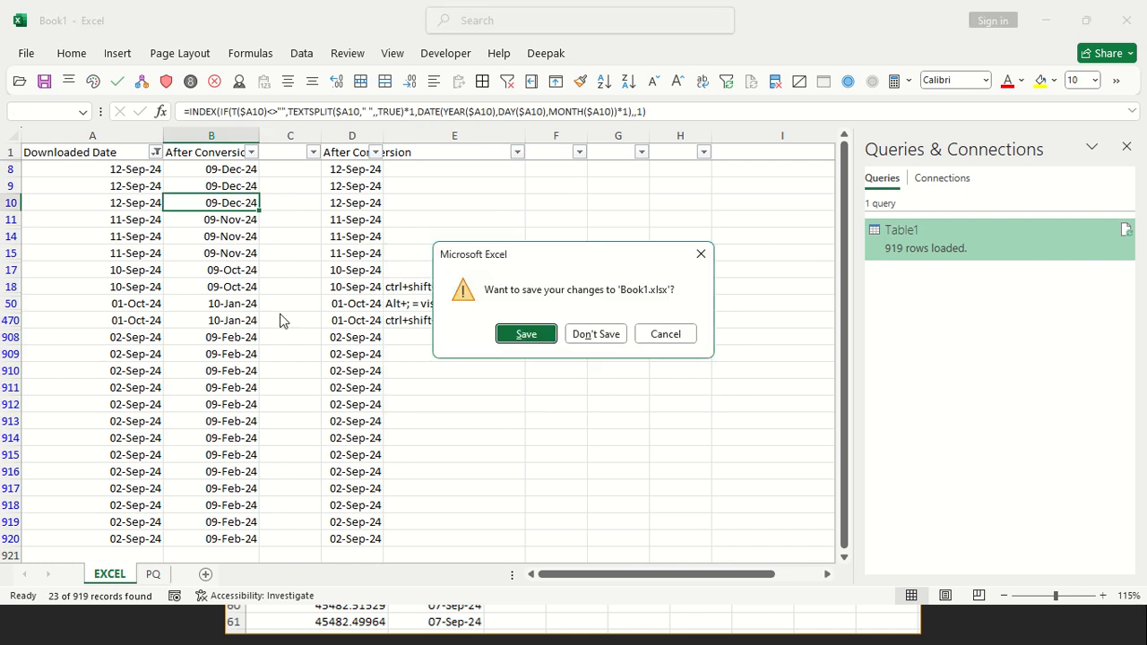
{"action": "left_click", "coordinate": [545, 334]}
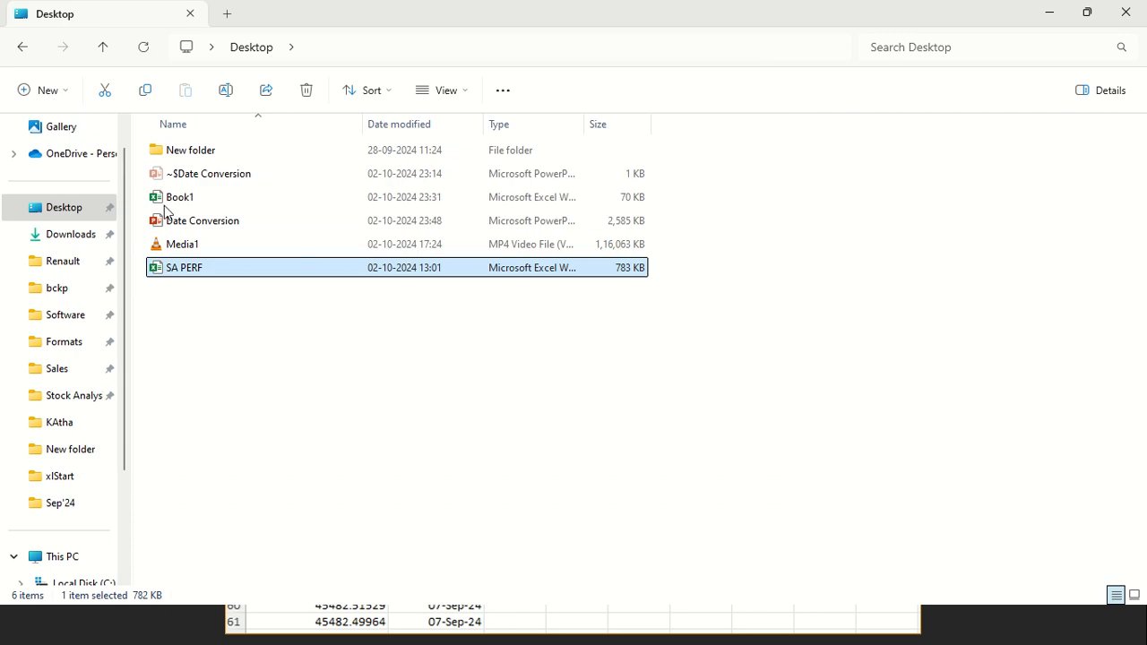
Open Excel's advanced options and select the existing path of the "At startup, open all files in" setting
{"action": "double_click", "coordinate": [176, 198]}
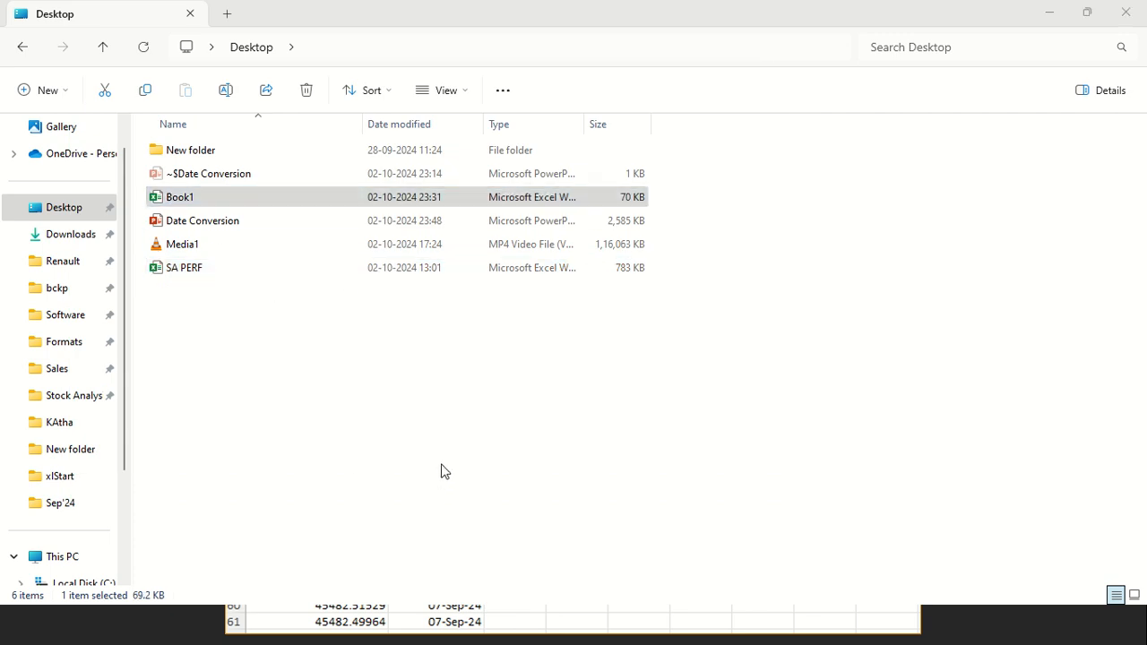
{"action": "key", "text": "alt+Tab"}
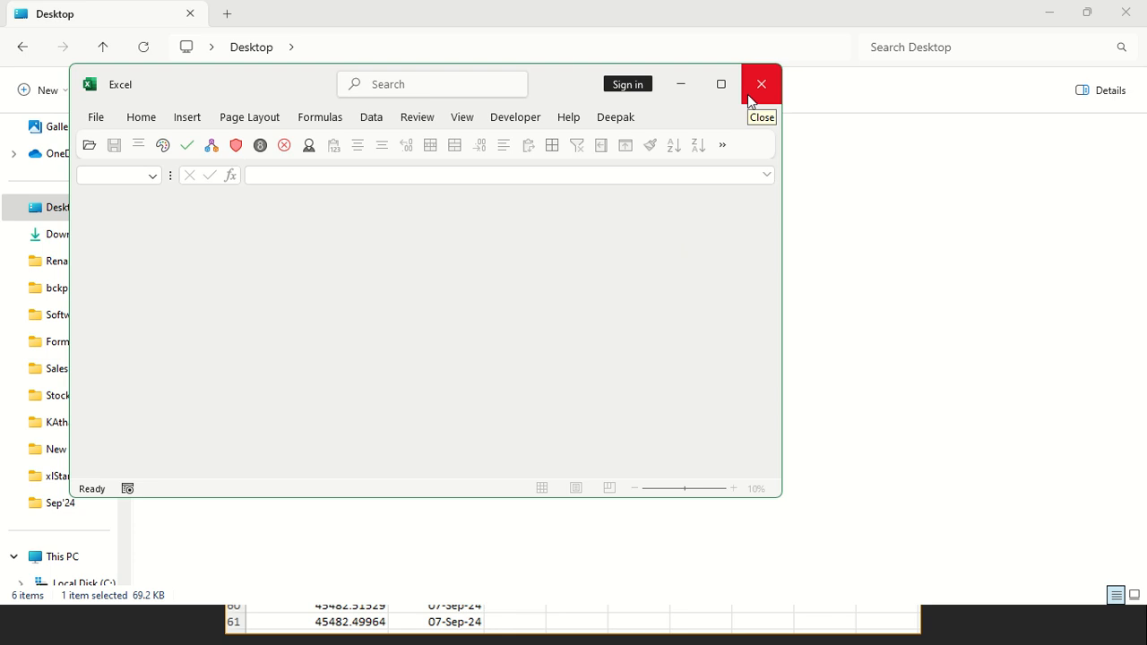
{"action": "mouse_move", "coordinate": [727, 91]}
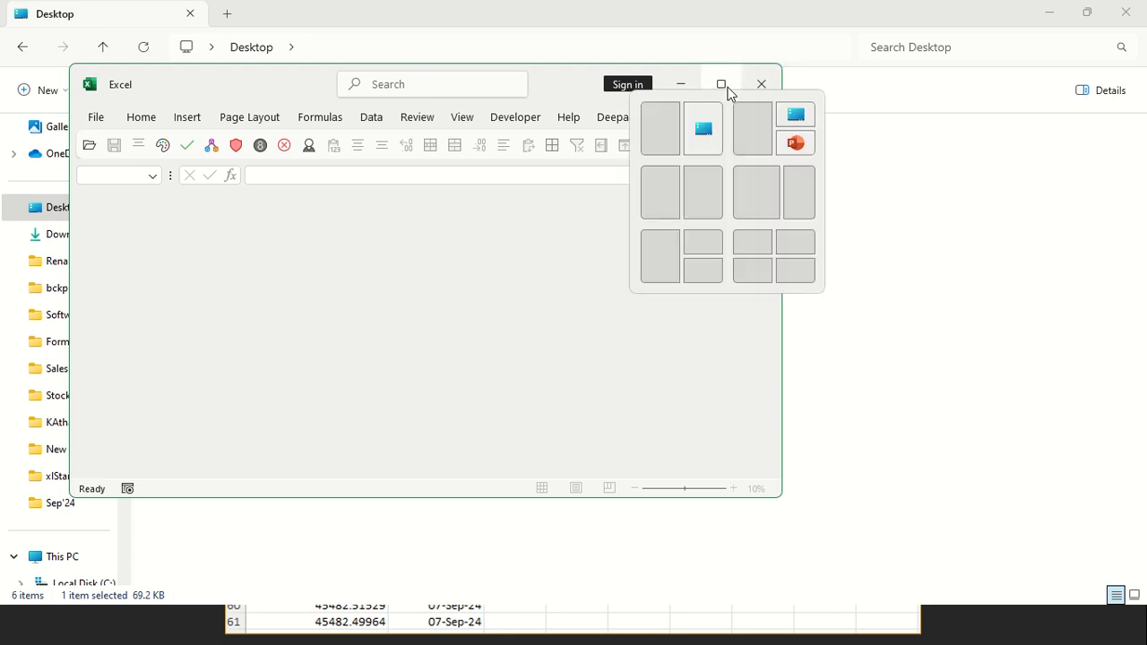
{"action": "left_click", "coordinate": [722, 86]}
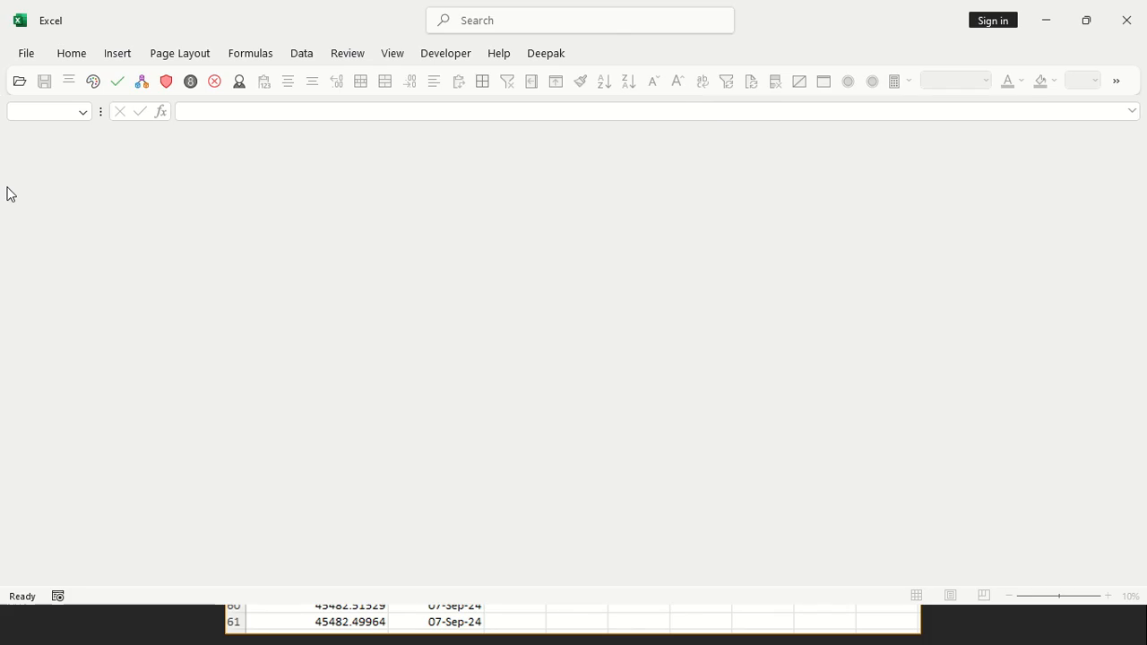
{"action": "left_click", "coordinate": [27, 61]}
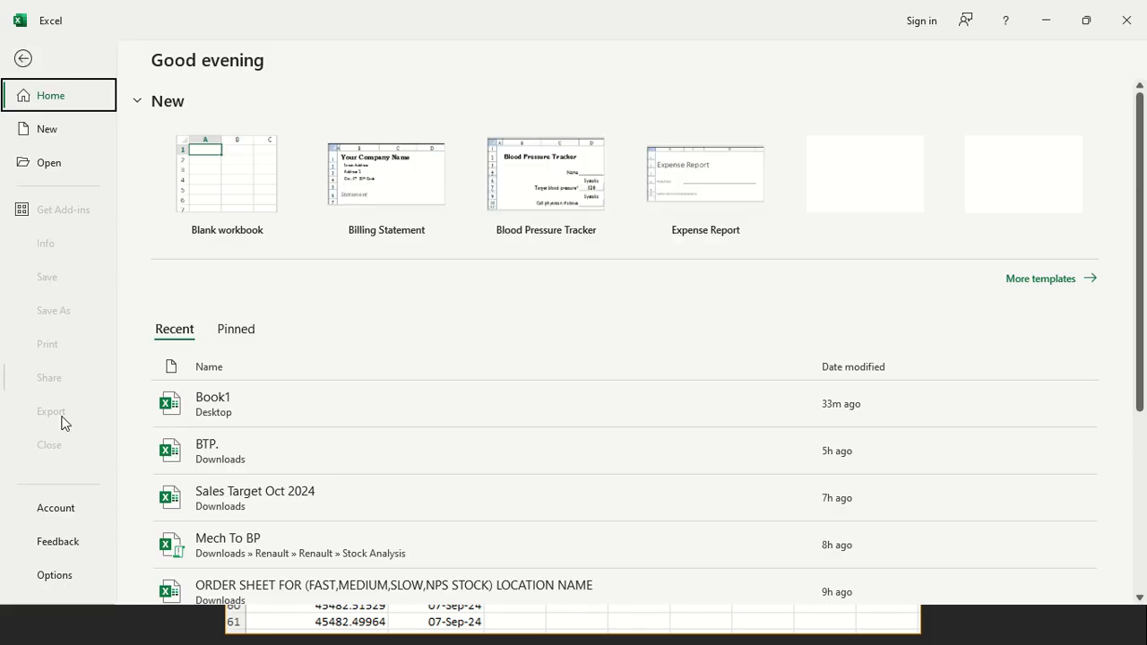
{"action": "left_click", "coordinate": [69, 570]}
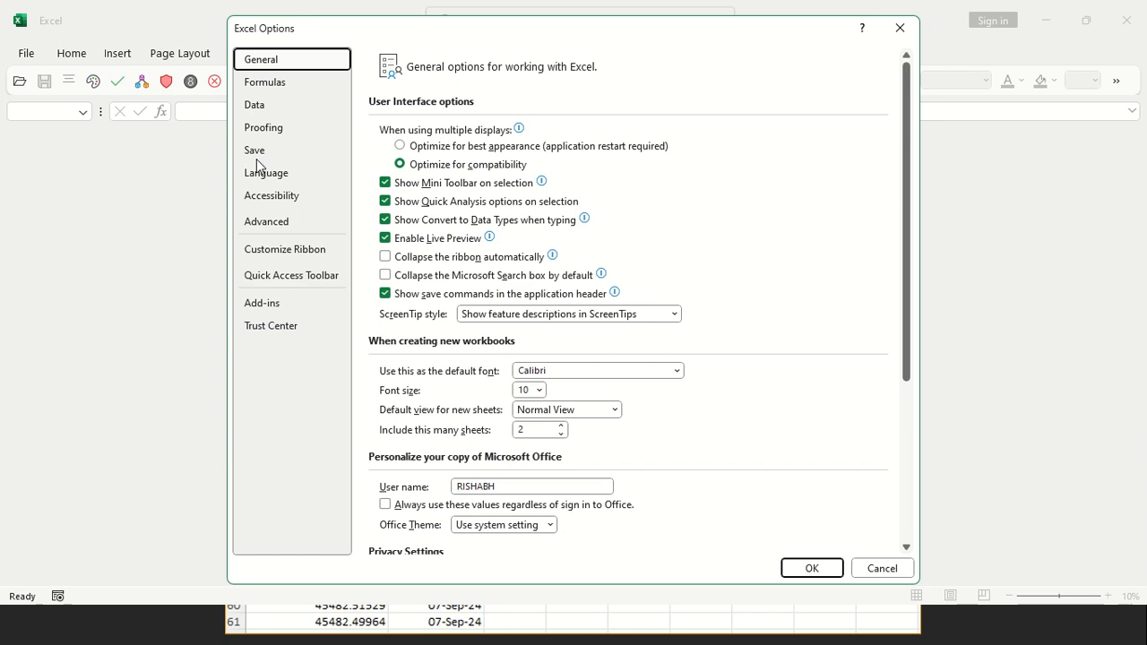
{"action": "left_click", "coordinate": [280, 226]}
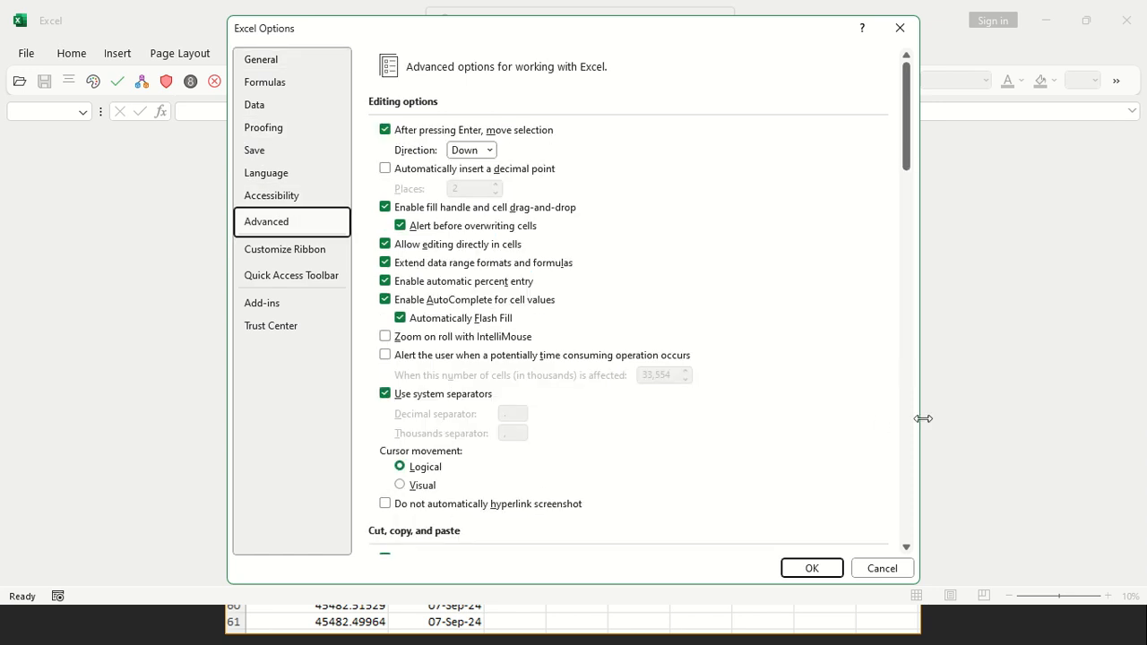
{"action": "left_click_drag", "start_coordinate": [906, 161], "coordinate": [896, 570]}
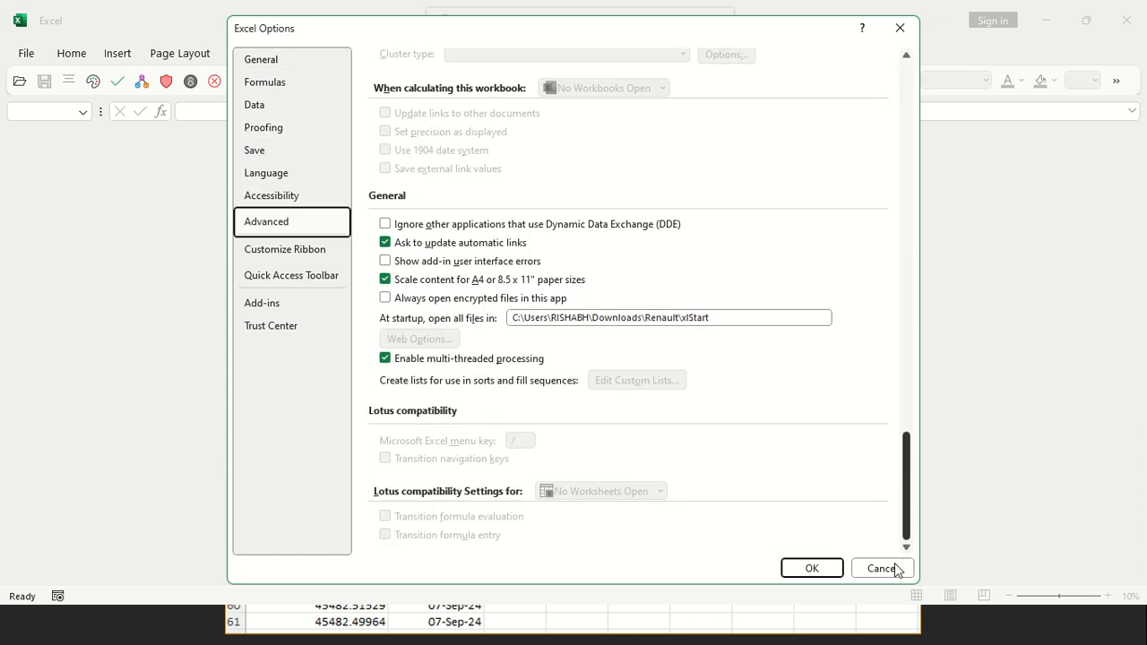
{"action": "left_click_drag", "start_coordinate": [717, 317], "coordinate": [499, 317]}
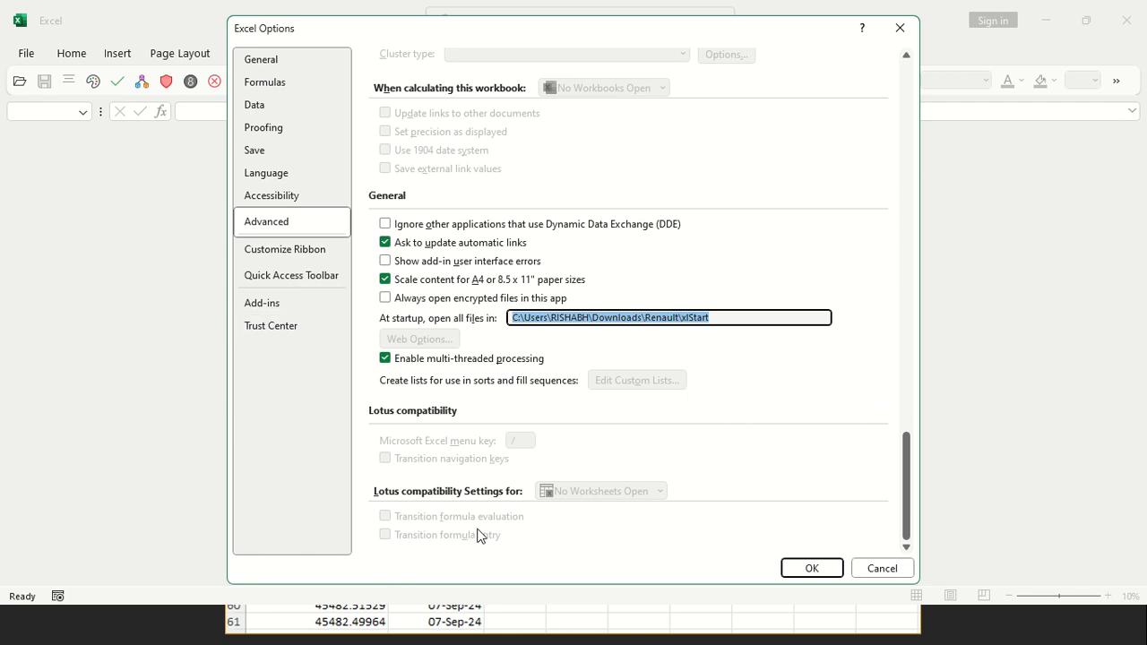
Switch to File Explorer and copy the full file path of Book1 in the Desktop folder
{"action": "key", "text": "super+r"}
{"action": "key", "text": "Escape"}
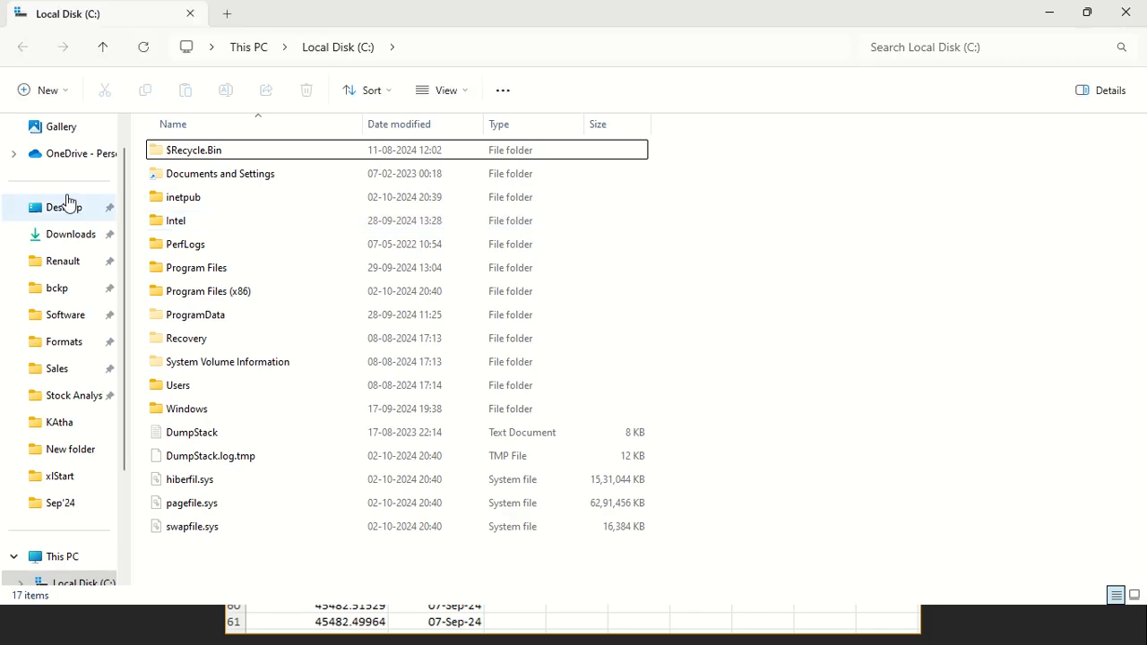
{"action": "left_click", "coordinate": [67, 206]}
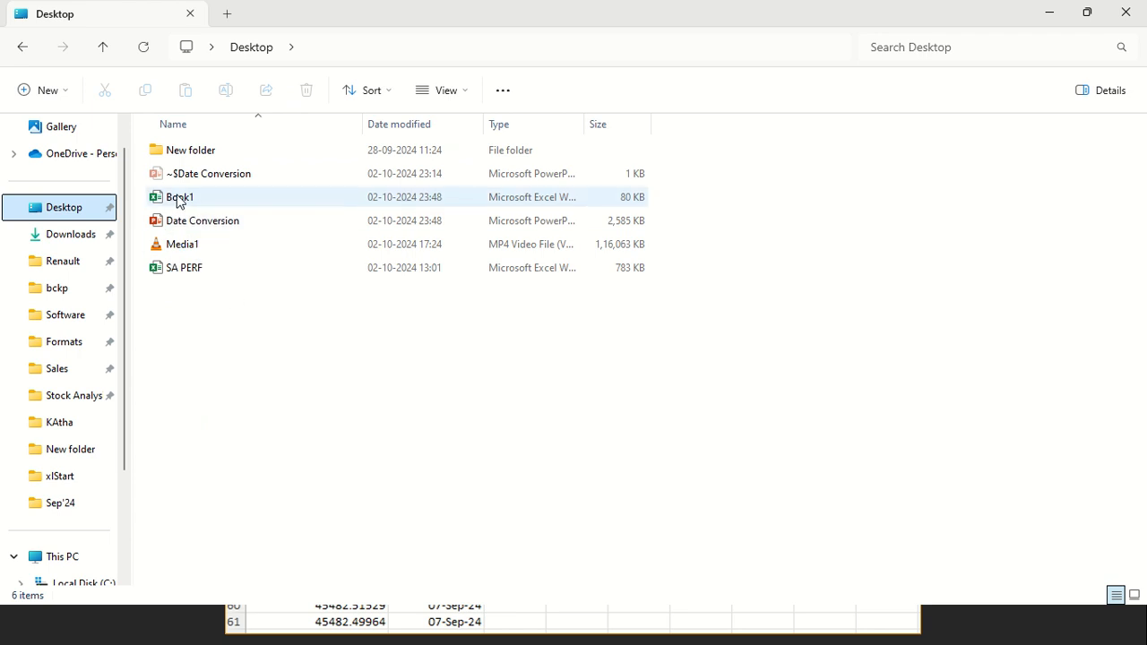
{"action": "left_click", "coordinate": [177, 200]}
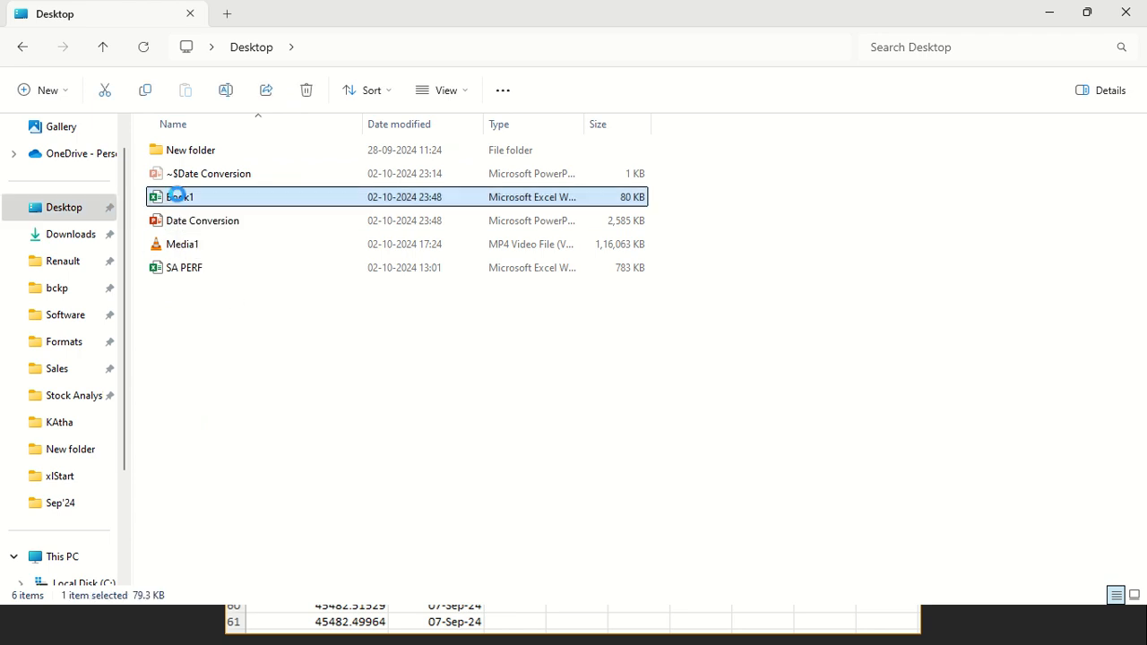
{"action": "right_click", "coordinate": [178, 200]}
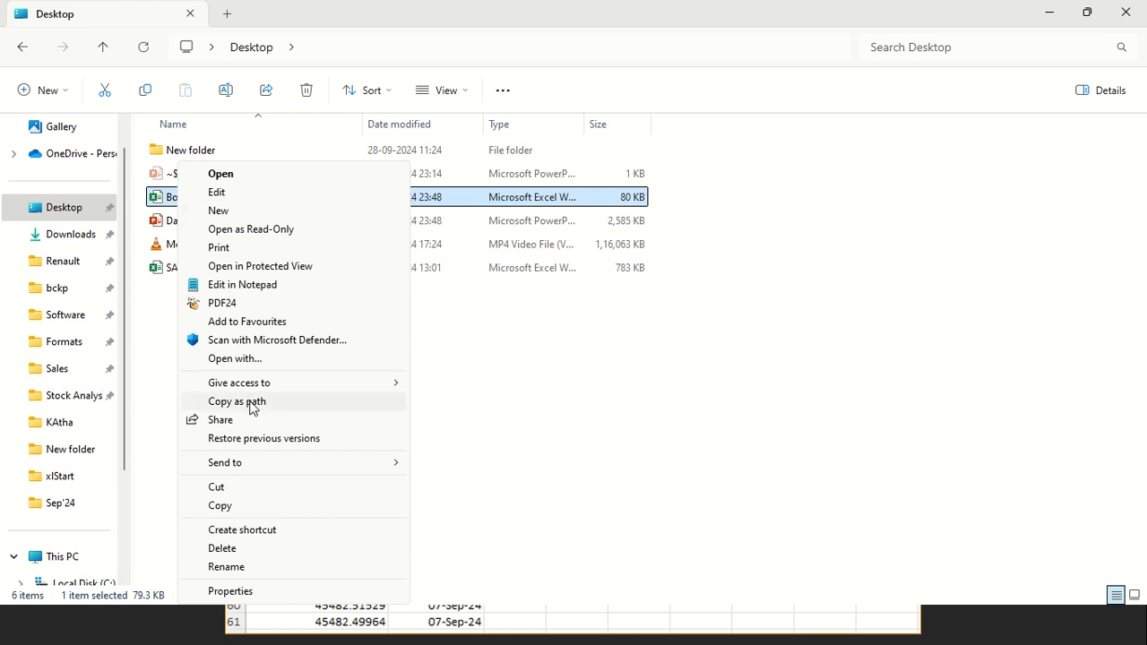
{"action": "left_click", "coordinate": [619, 448]}
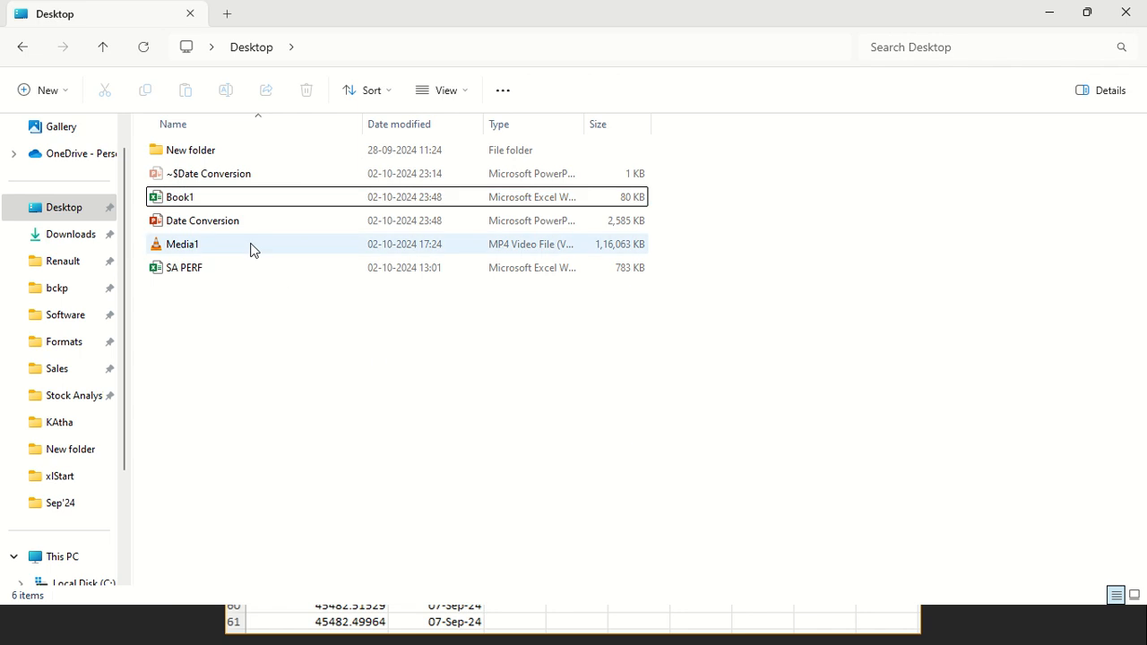
{"action": "left_click", "coordinate": [183, 200]}
{"action": "right_click", "coordinate": [185, 208]}
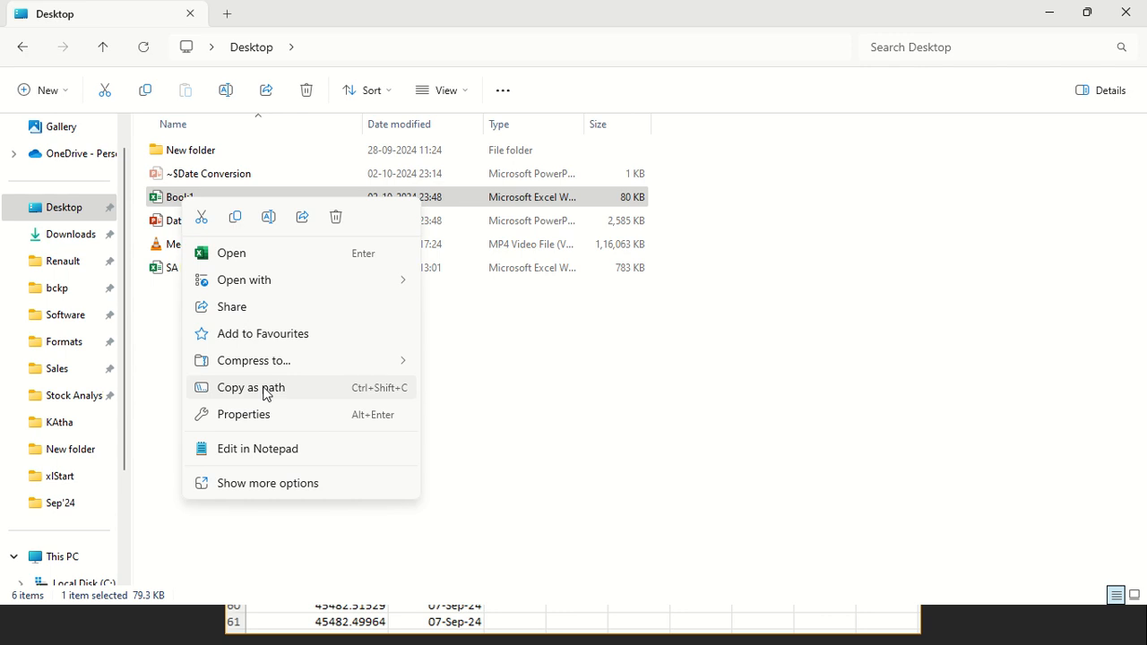
{"action": "left_click", "coordinate": [265, 392]}
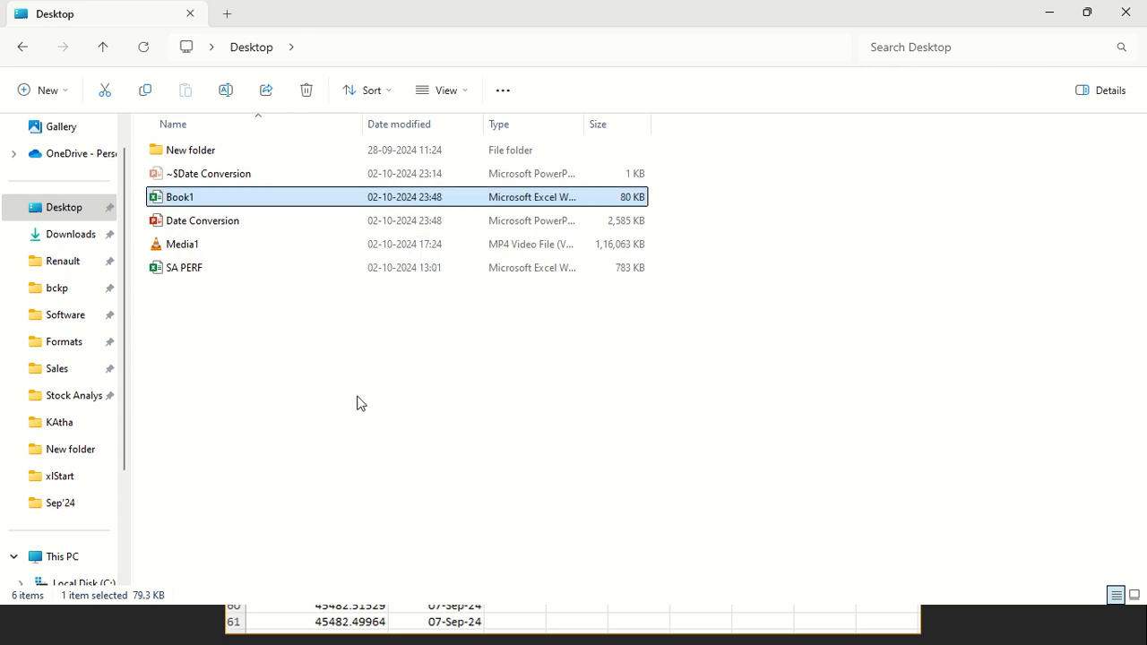
Return to Excel Options and replace the startup path with the copied path of Book1.xlsx
{"action": "key", "text": "alt+Tab"}
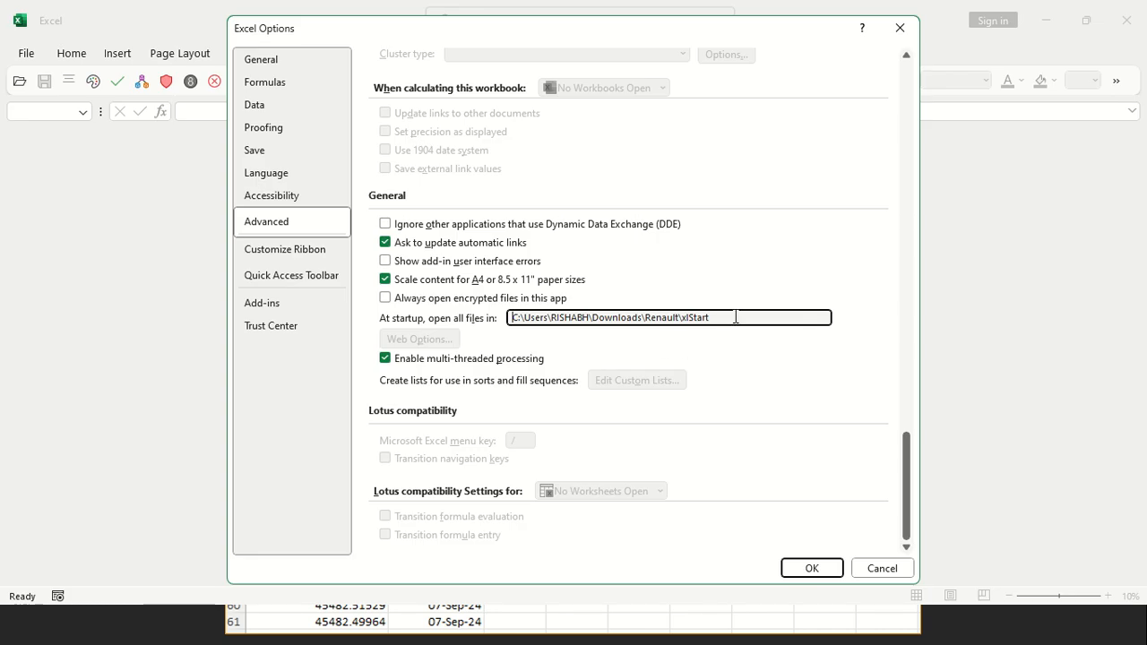
{"action": "left_click_drag", "start_coordinate": [736, 317], "coordinate": [457, 318]}
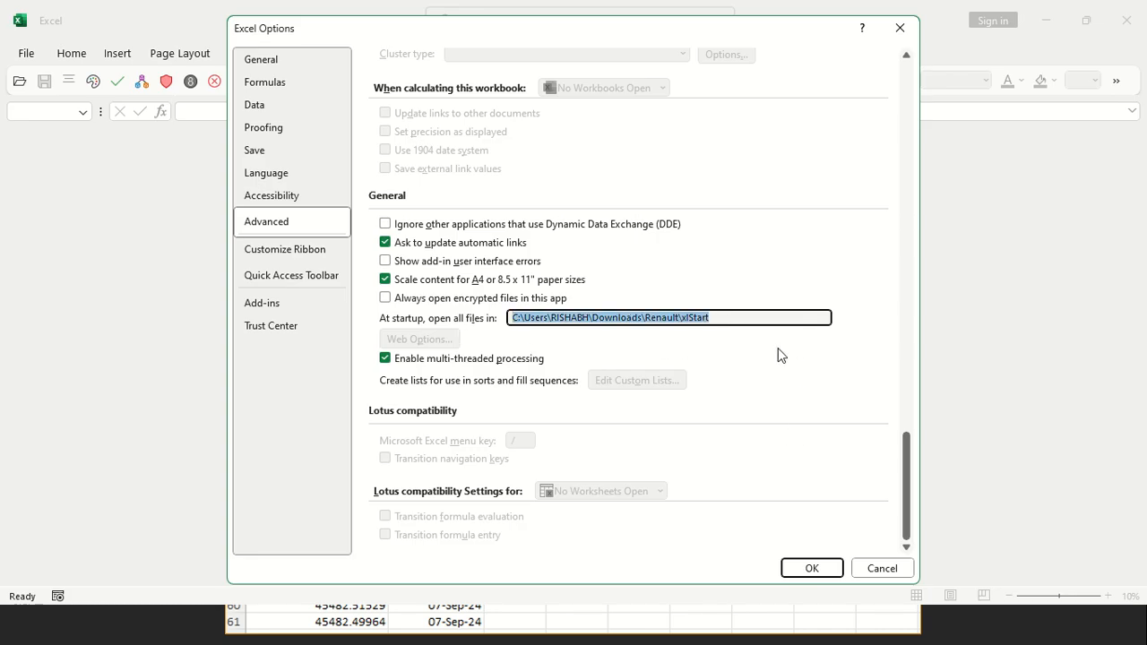
{"action": "key", "text": "ctrl+v"}
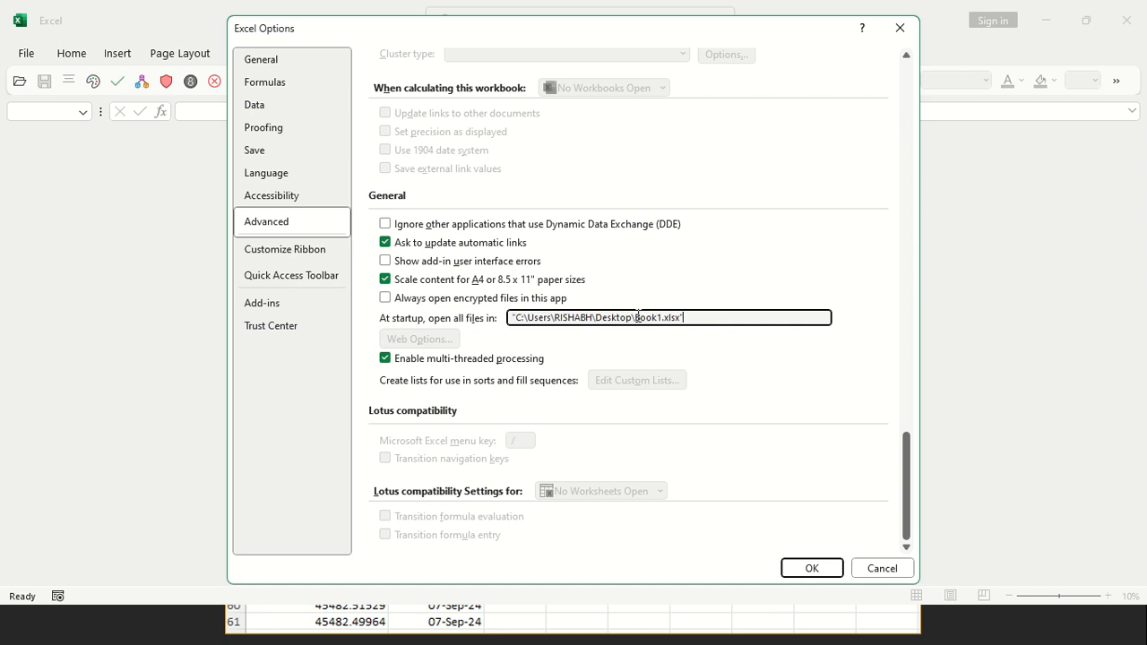
{"action": "left_click_drag", "start_coordinate": [636, 316], "coordinate": [684, 321]}
In File Explorer, create a folder named DM on the Desktop and paste a copy of Book1 into it
{"action": "key", "text": "alt+Tab"}
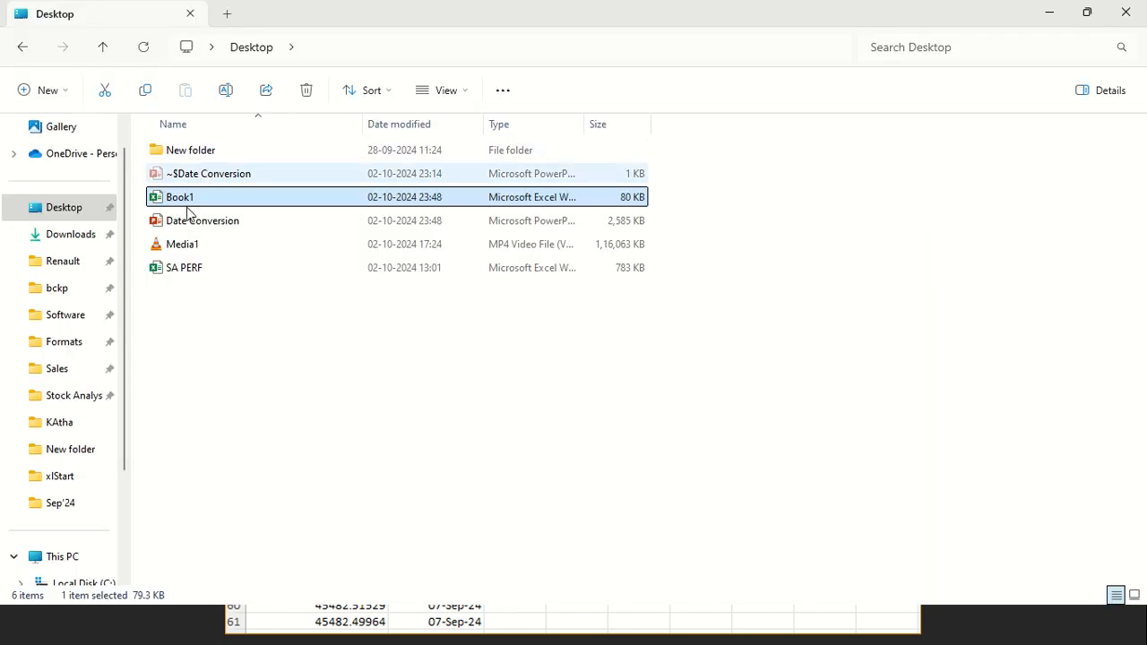
{"action": "double_click", "coordinate": [204, 150]}
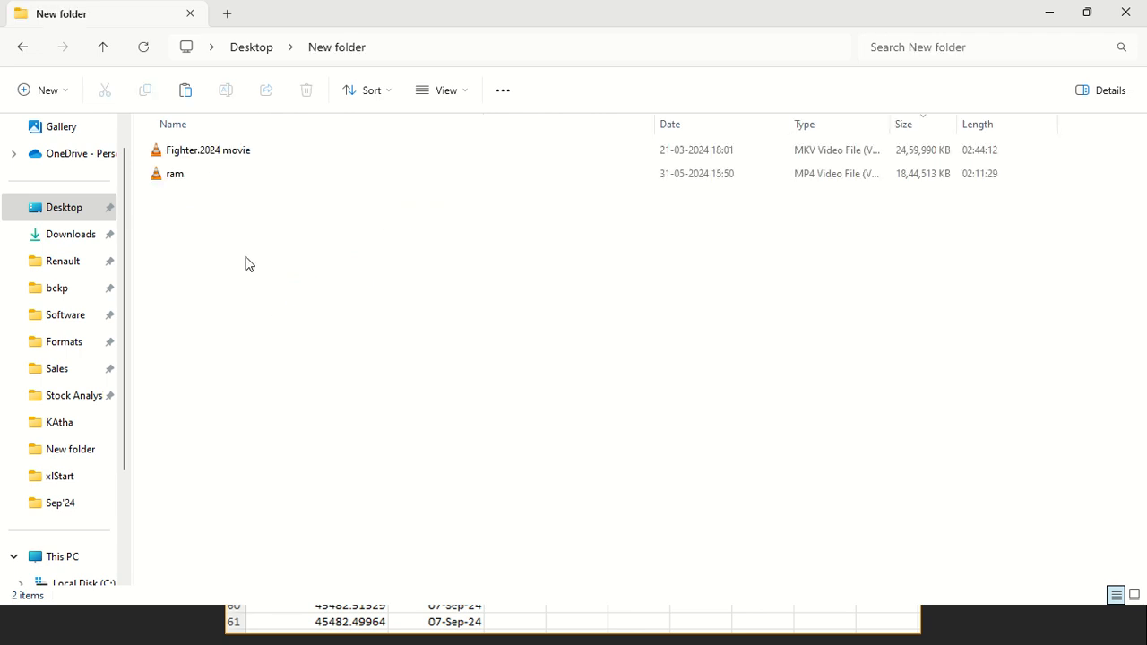
{"action": "left_click", "coordinate": [266, 56]}
{"action": "left_click", "coordinate": [260, 421]}
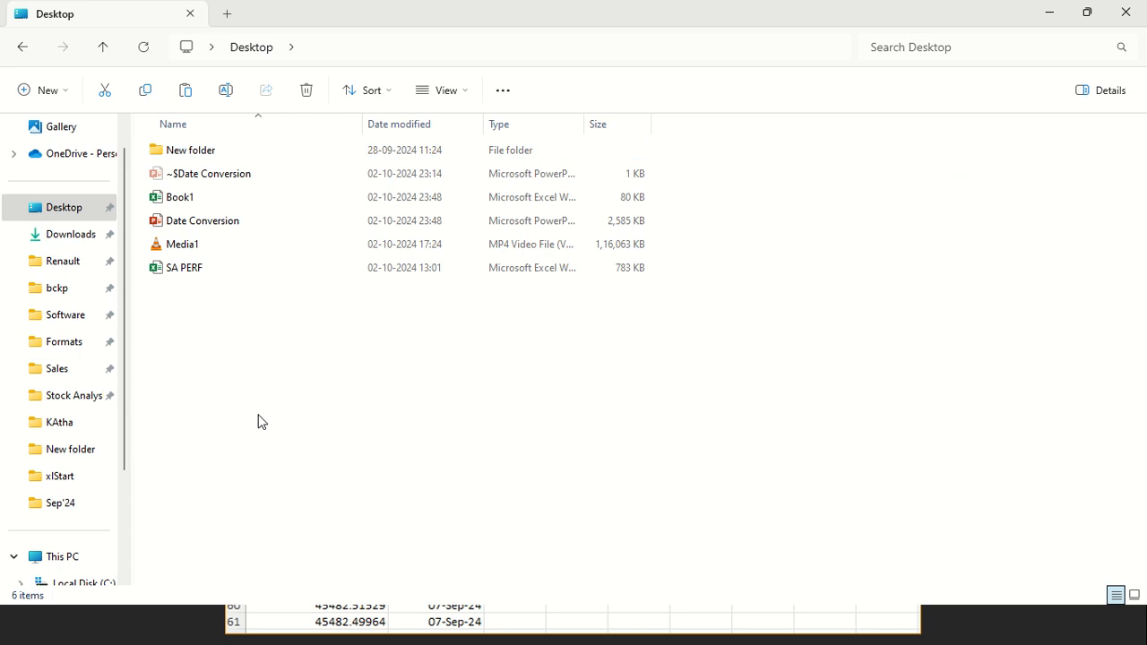
{"action": "key", "text": "ctrl+shift+n"}
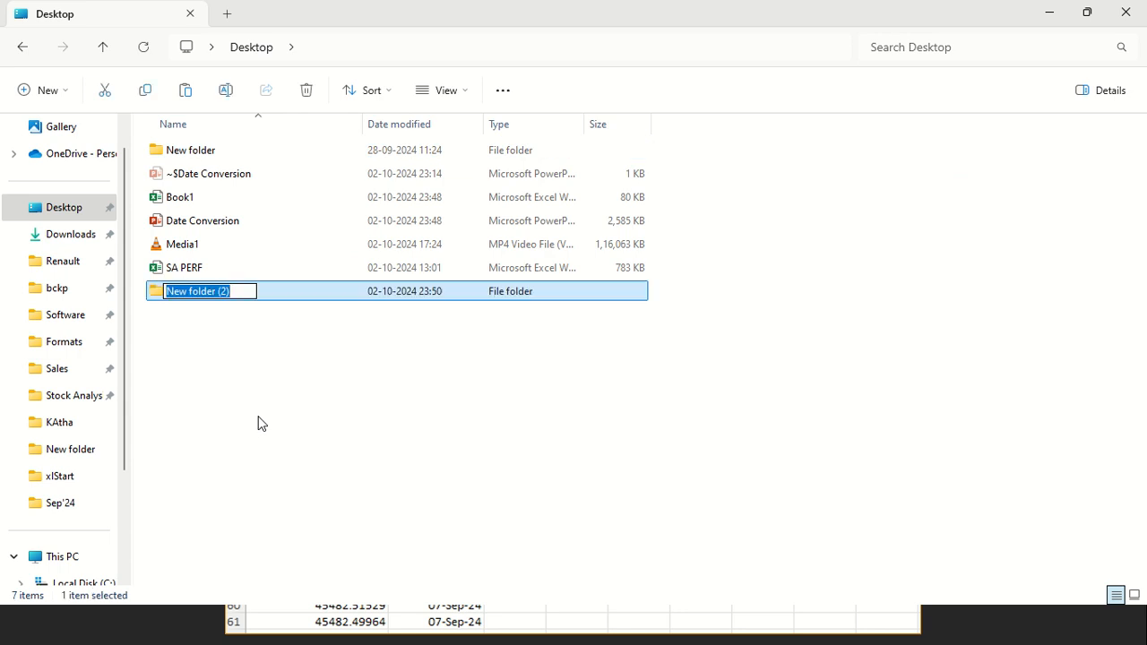
{"action": "type", "text": "DM"}
{"action": "key", "text": "Return"}
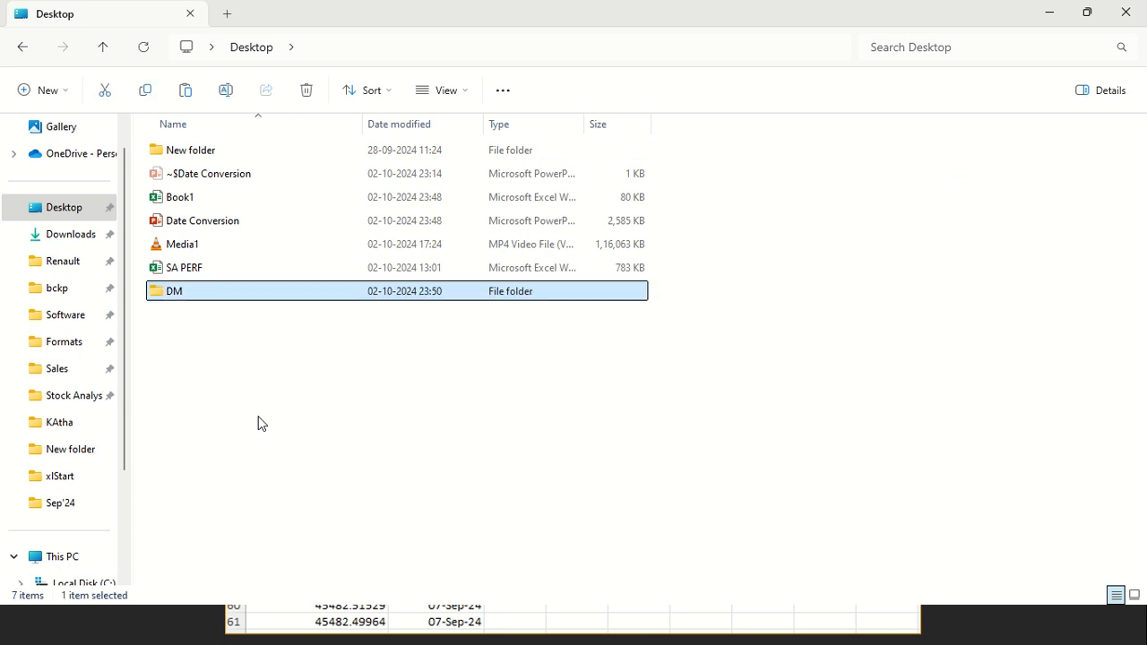
{"action": "key", "text": "Return"}
{"action": "key", "text": "ctrl+v"}
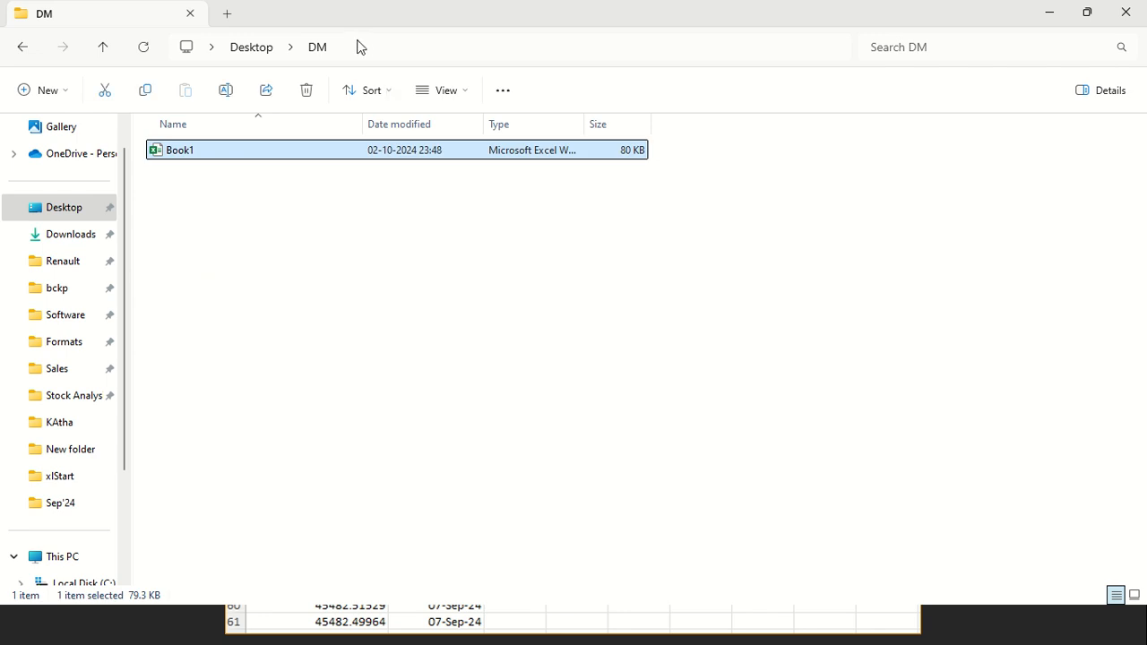
Copy the DM folder's path, set it as Excel's startup folder with a trailing backslash, and apply the options
{"action": "left_click", "coordinate": [359, 46]}
{"action": "key", "text": "ctrl+c"}
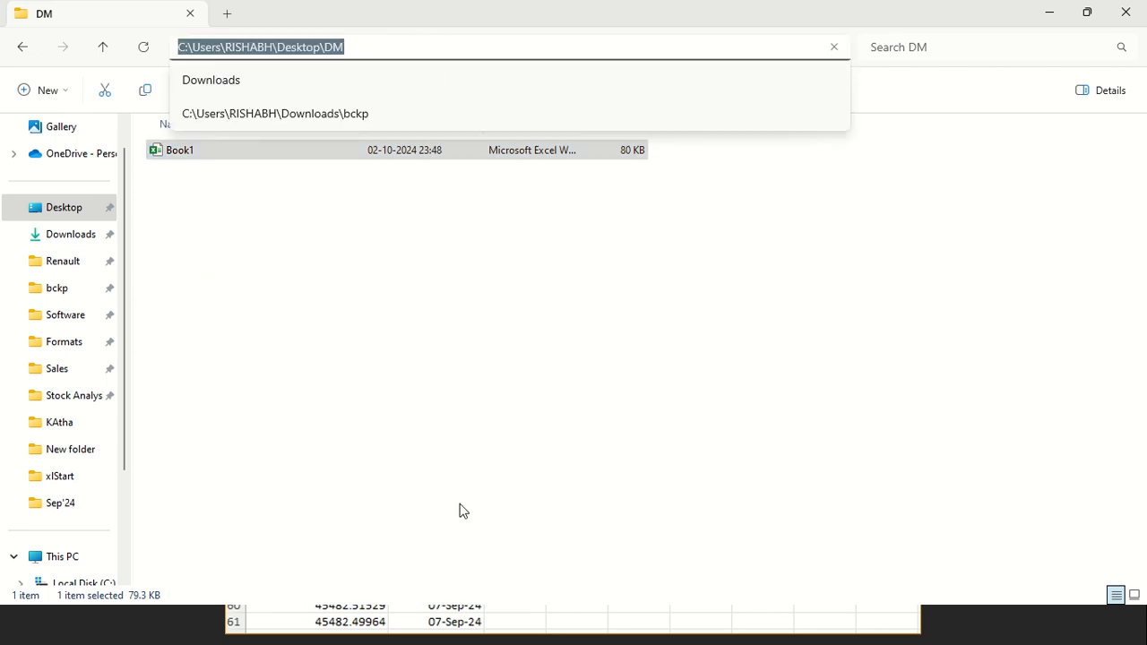
{"action": "key", "text": "alt+Tab"}
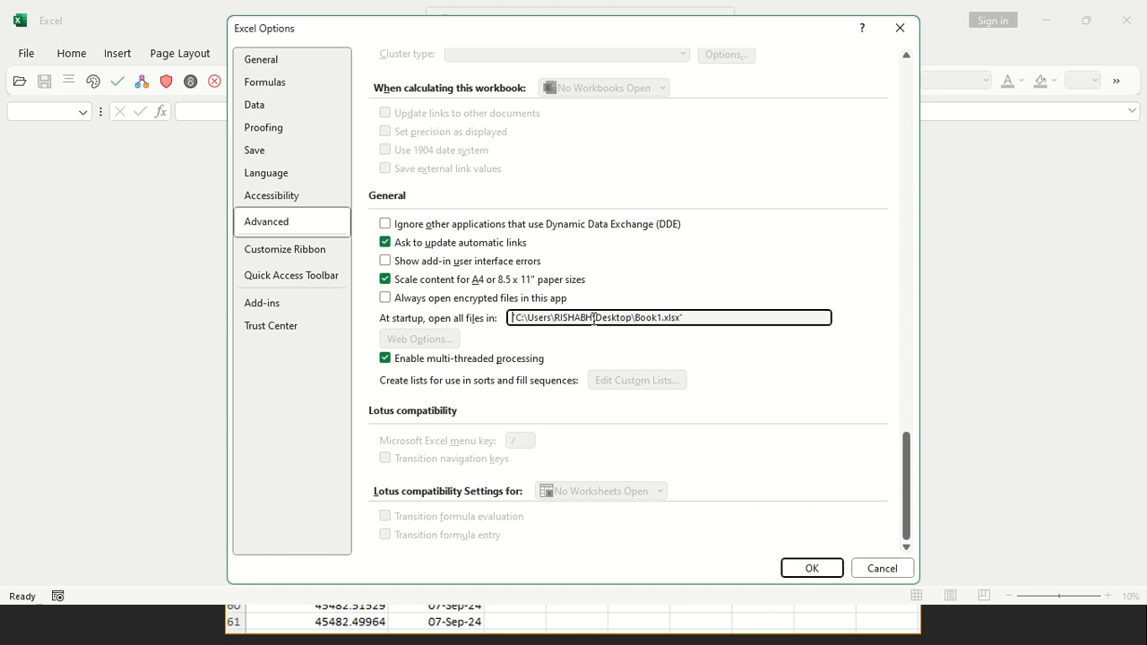
{"action": "key", "text": "ctrl+a"}
{"action": "key", "text": "ctrl+v"}
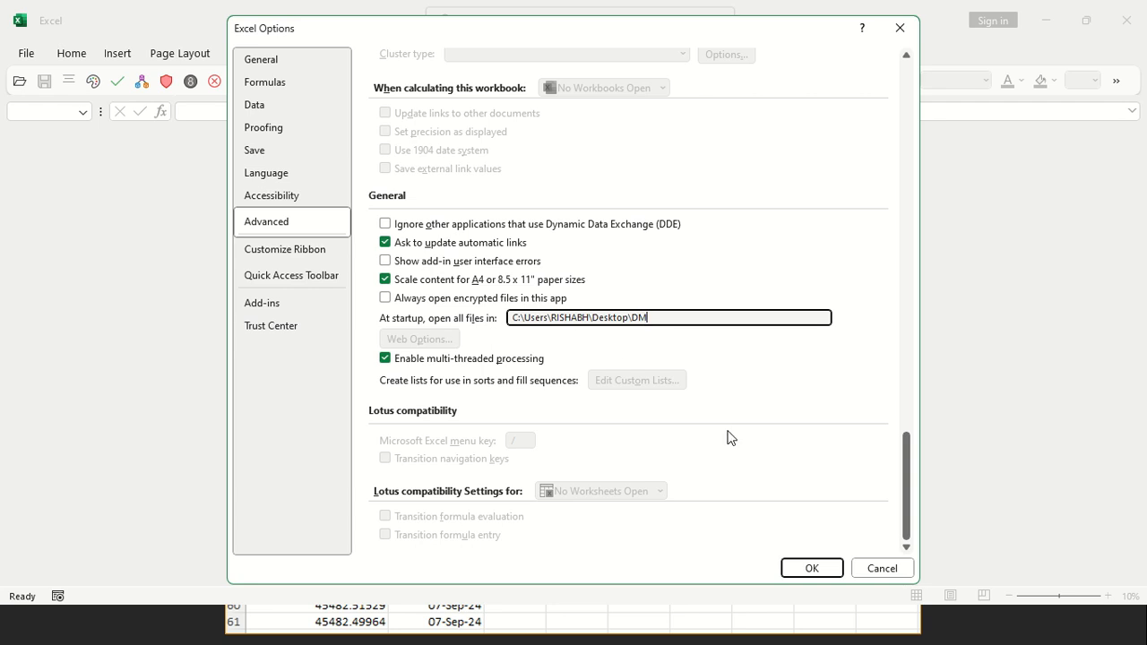
{"action": "left_click", "coordinate": [807, 568]}
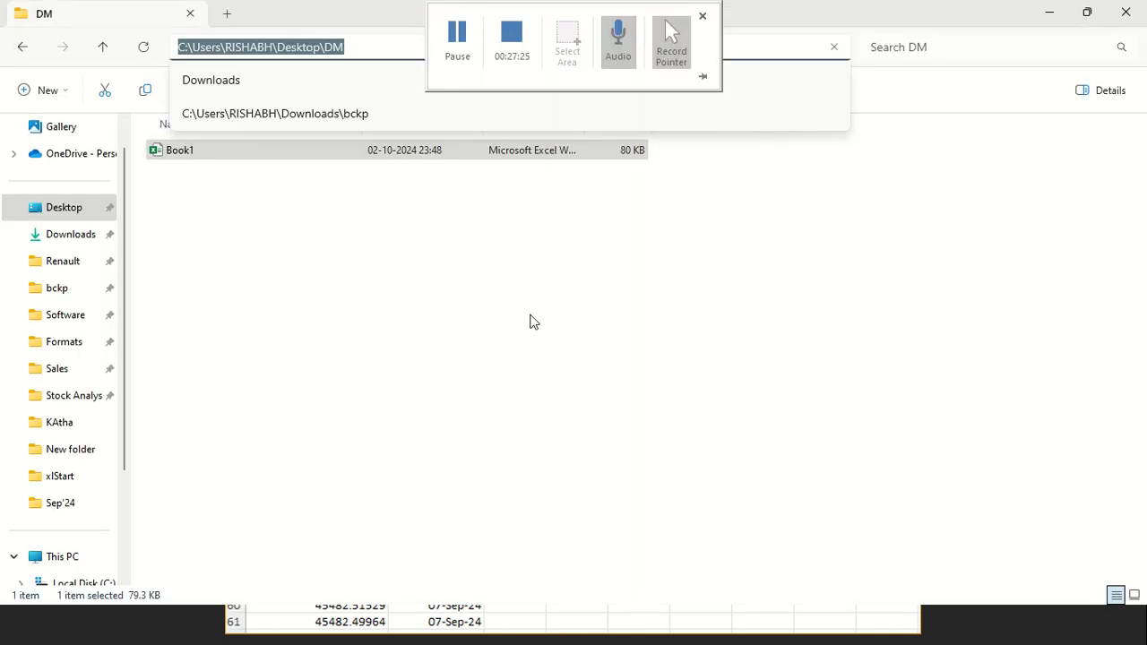
Relaunch Excel to test that the workbook in the DM startup folder opens automatically
{"action": "left_click", "coordinate": [341, 377]}
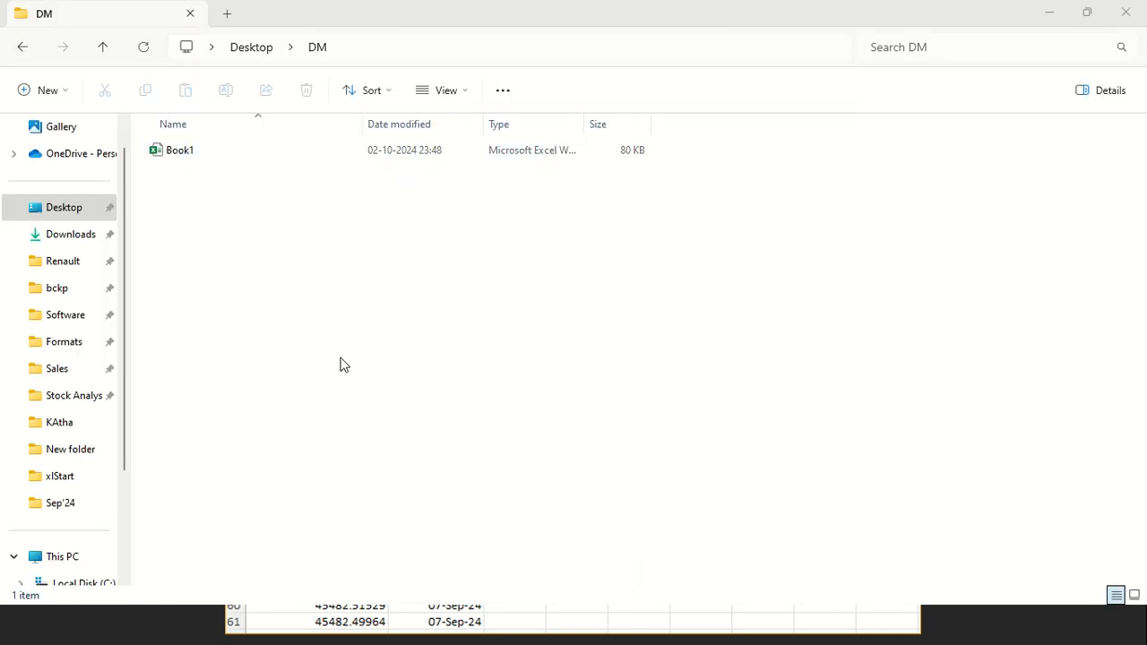
{"action": "key", "text": "super"}
{"action": "type", "text": "EX"}
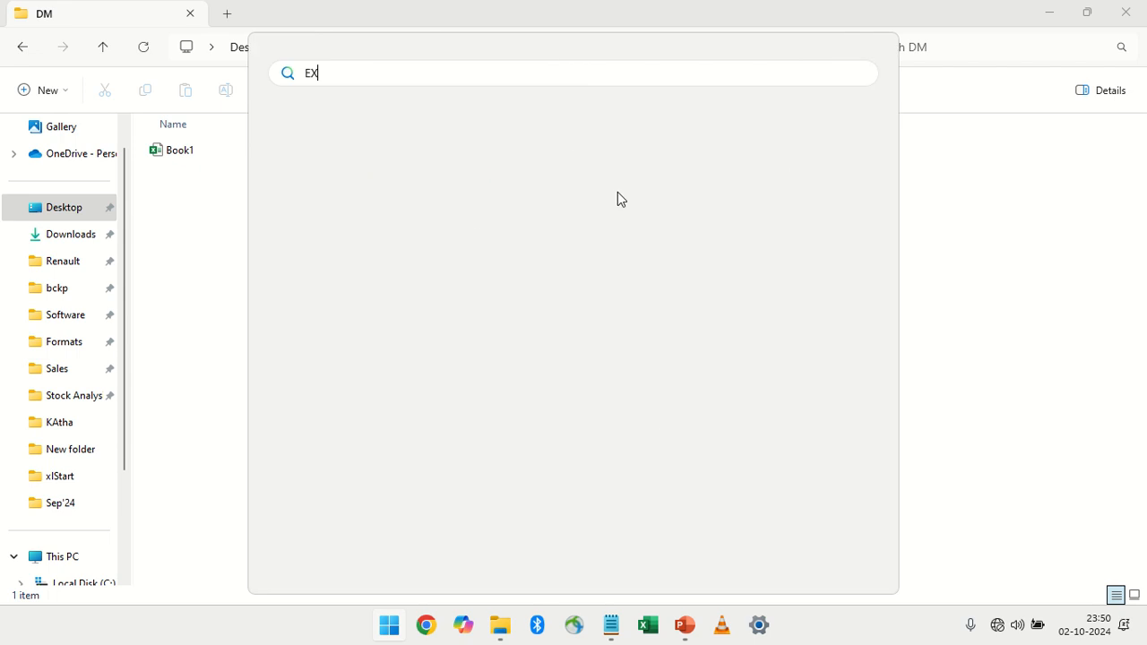
{"action": "type", "text": "cel"}
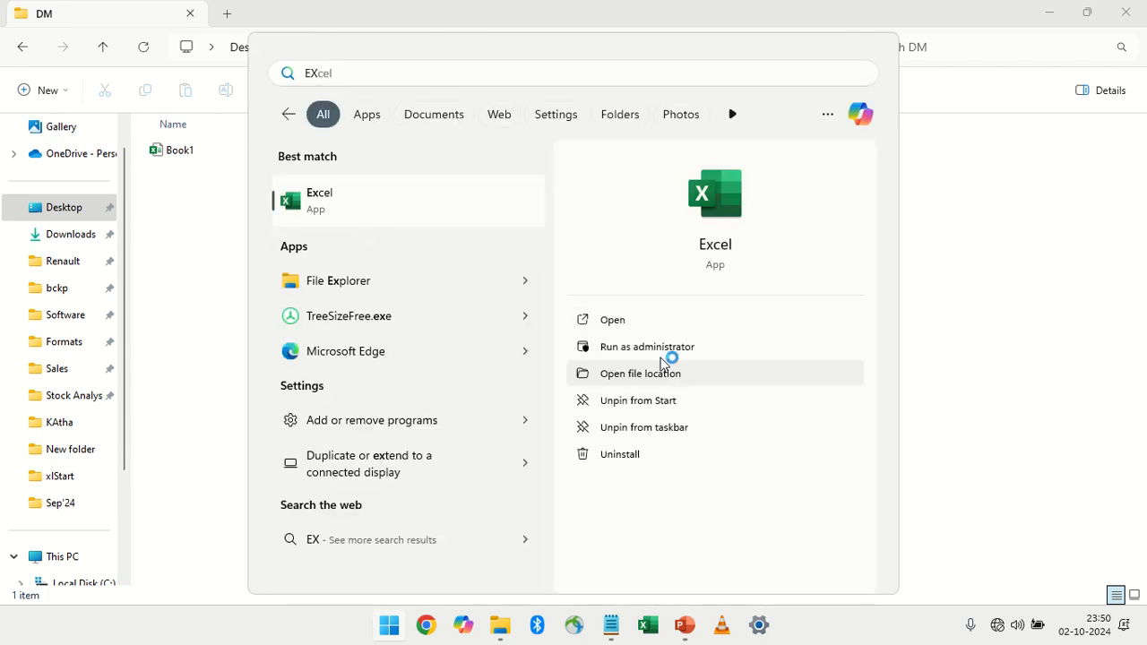
{"action": "left_click", "coordinate": [665, 362]}
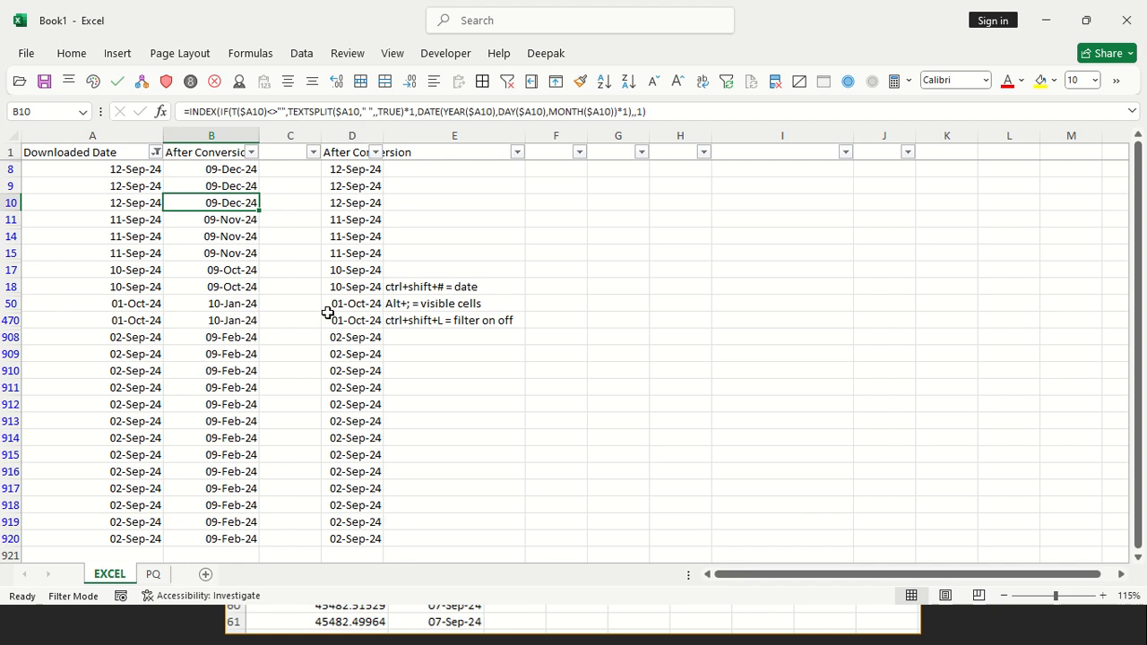
Close the workbook and Excel, and start Excel again to recheck that Book1 opens automatically
{"action": "key", "text": "ctrl+w"}
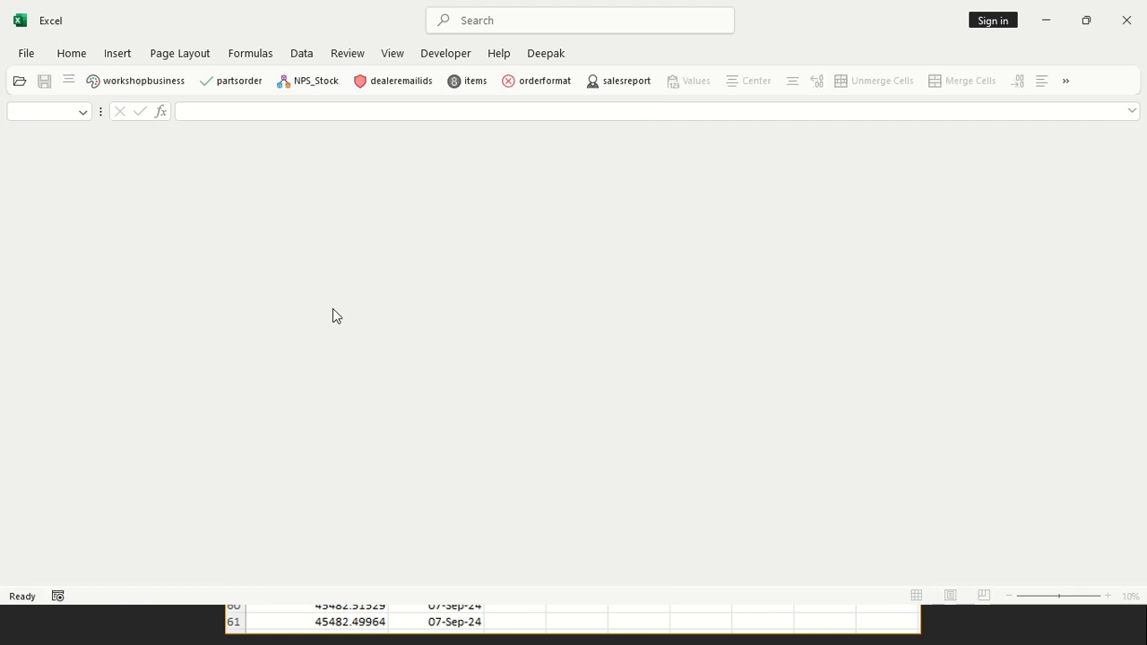
{"action": "left_click", "coordinate": [1126, 19]}
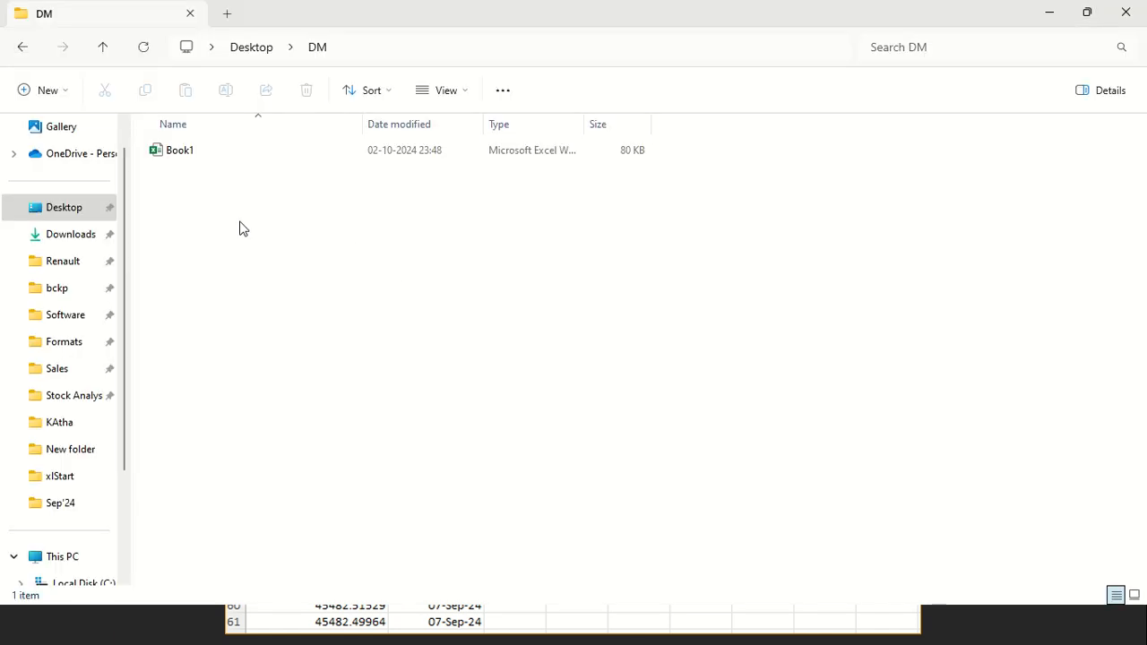
{"action": "key", "text": "super"}
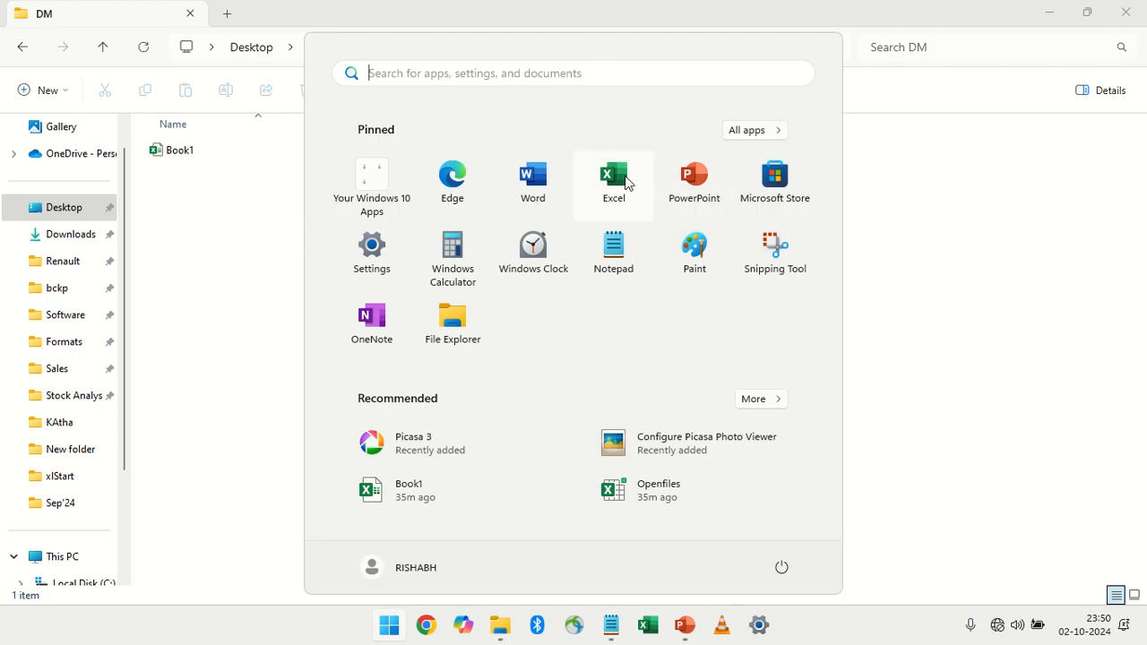
{"action": "left_click", "coordinate": [615, 184]}
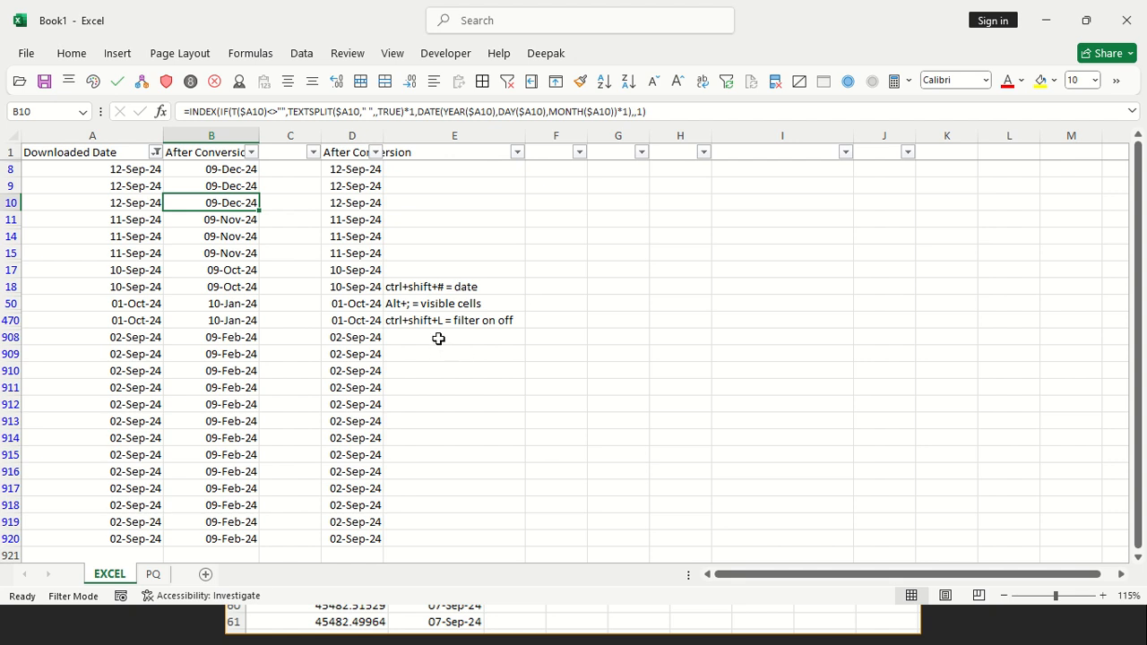
Switch to PowerPoint and add the line "ANOTHER INSTANCE OF EXCEL APPLICATION" to the text box on slide 4
{"action": "key", "text": "alt+Tab"}
{"action": "key", "text": "alt+Tab"}
{"action": "key", "text": "alt+Tab"}
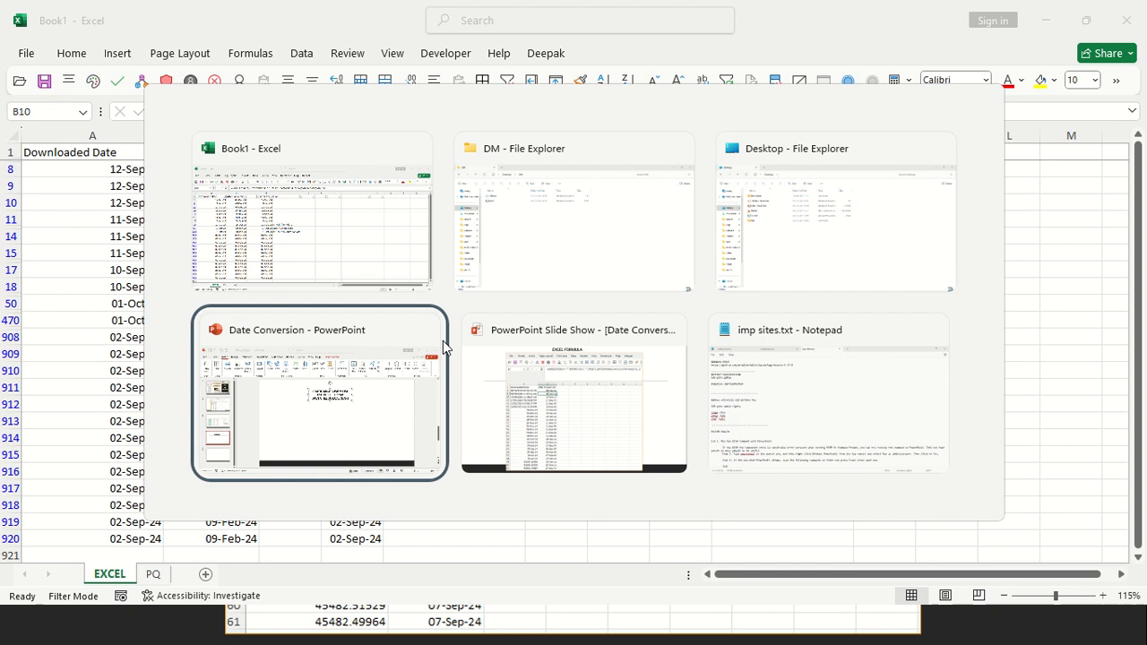
{"action": "key", "text": "Return"}
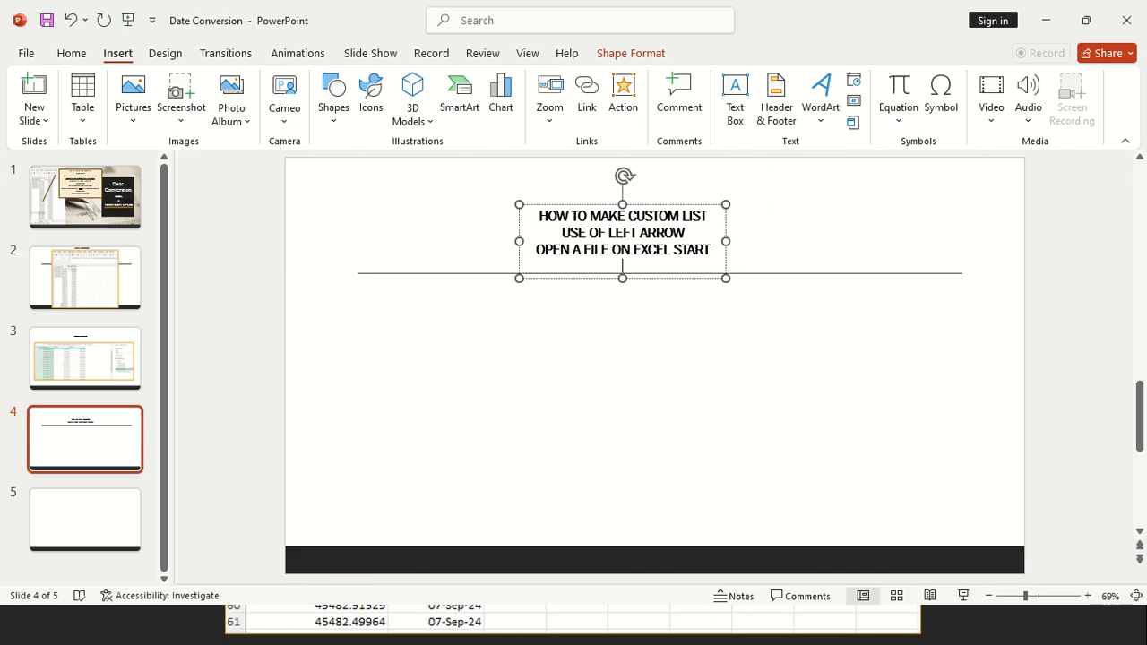
{"action": "type", "text": "ANOTHER INS"}
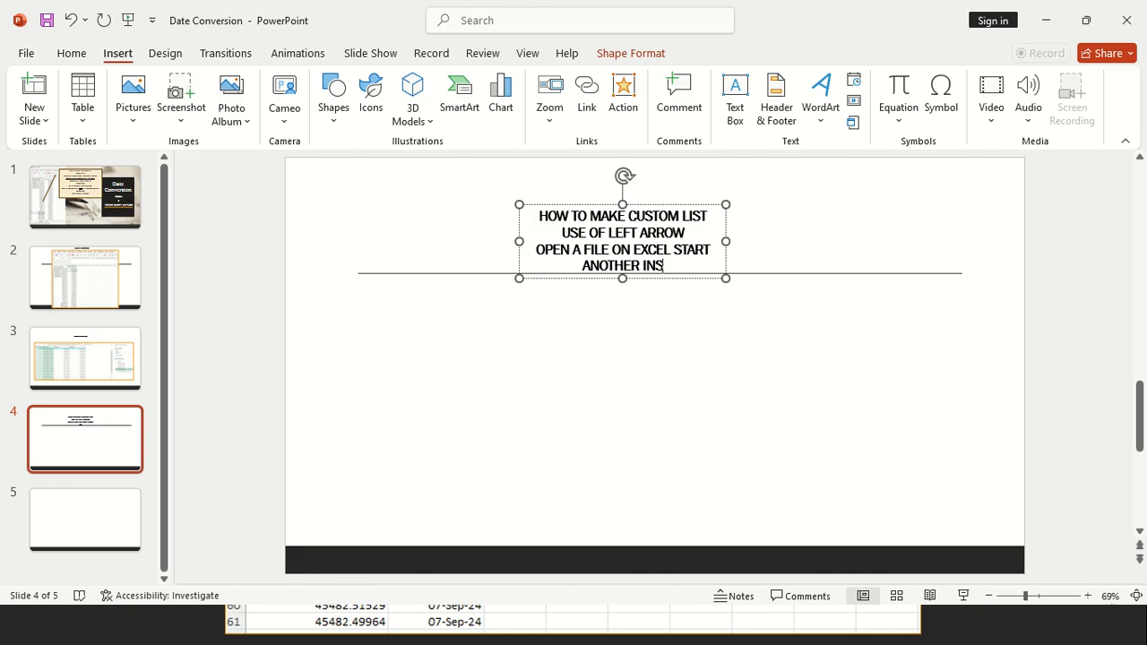
{"action": "type", "text": "TANCE OF E"}
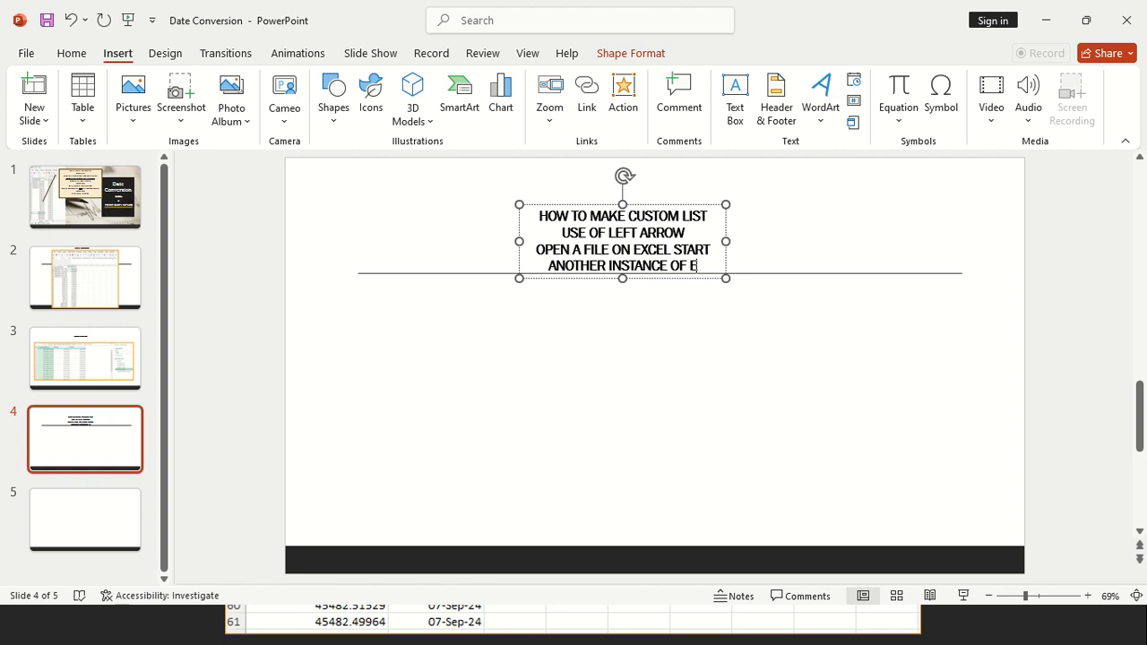
{"action": "type", "text": "XCEL"}
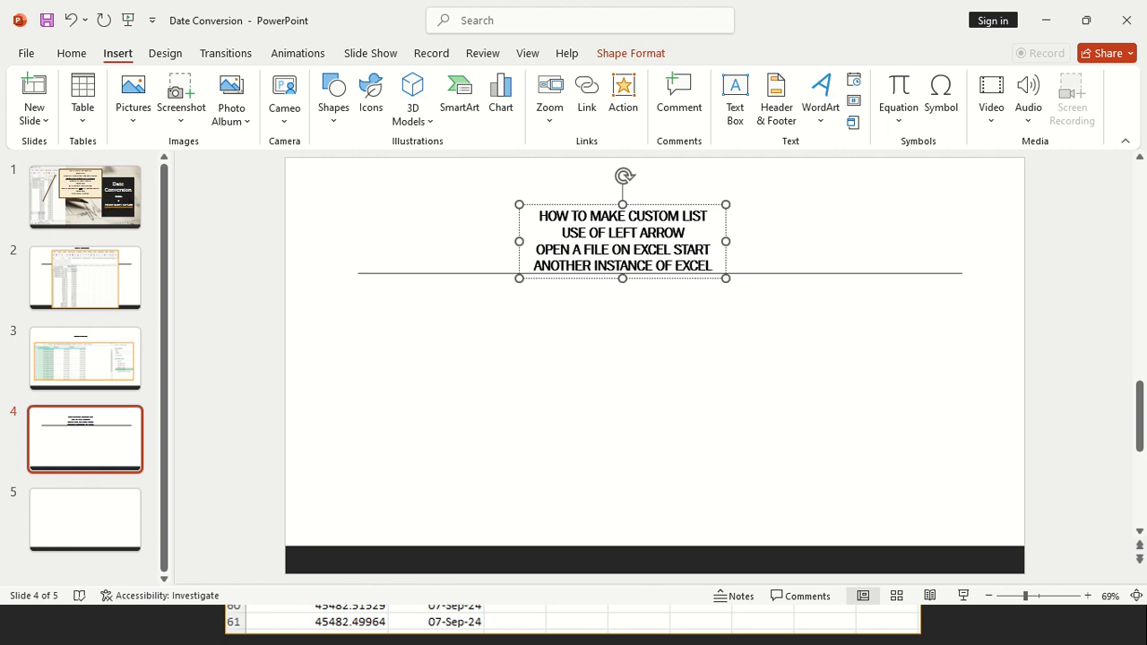
{"action": "type", "text": " APPL"}
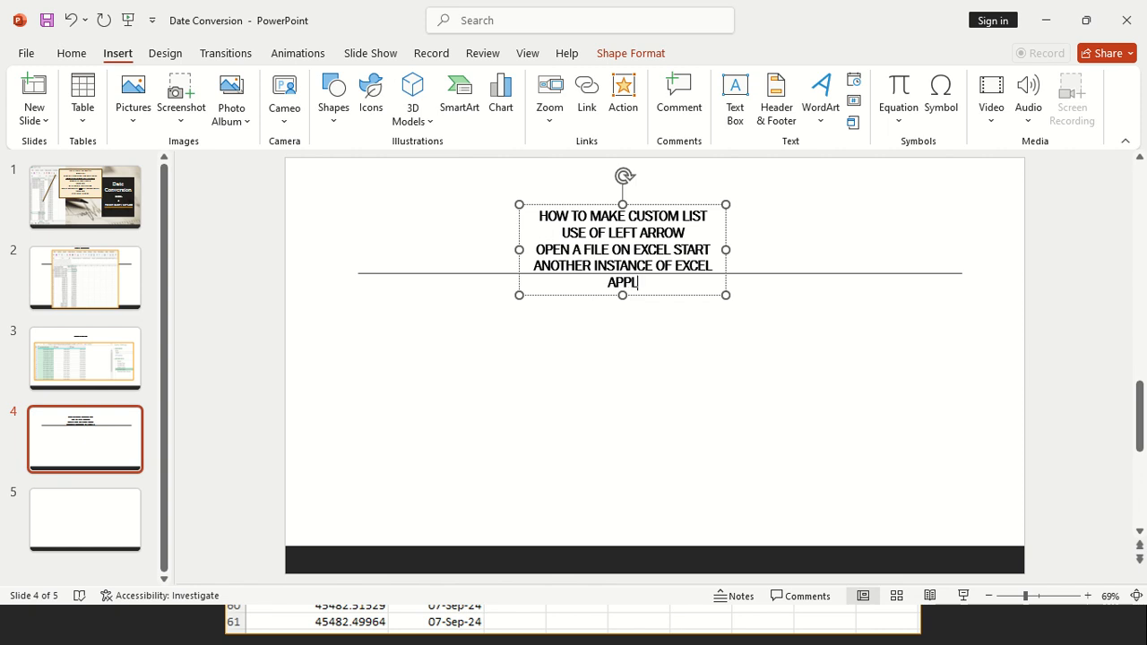
{"action": "type", "text": "ICATION"}
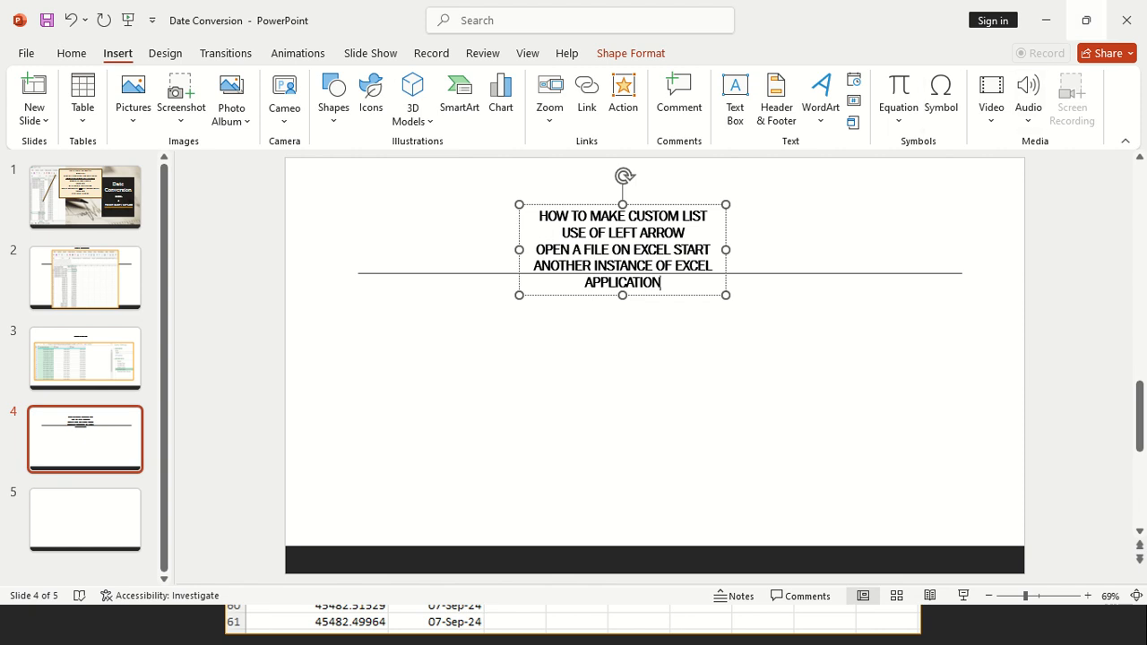
{"action": "mouse_move", "coordinate": [1082, 2]}
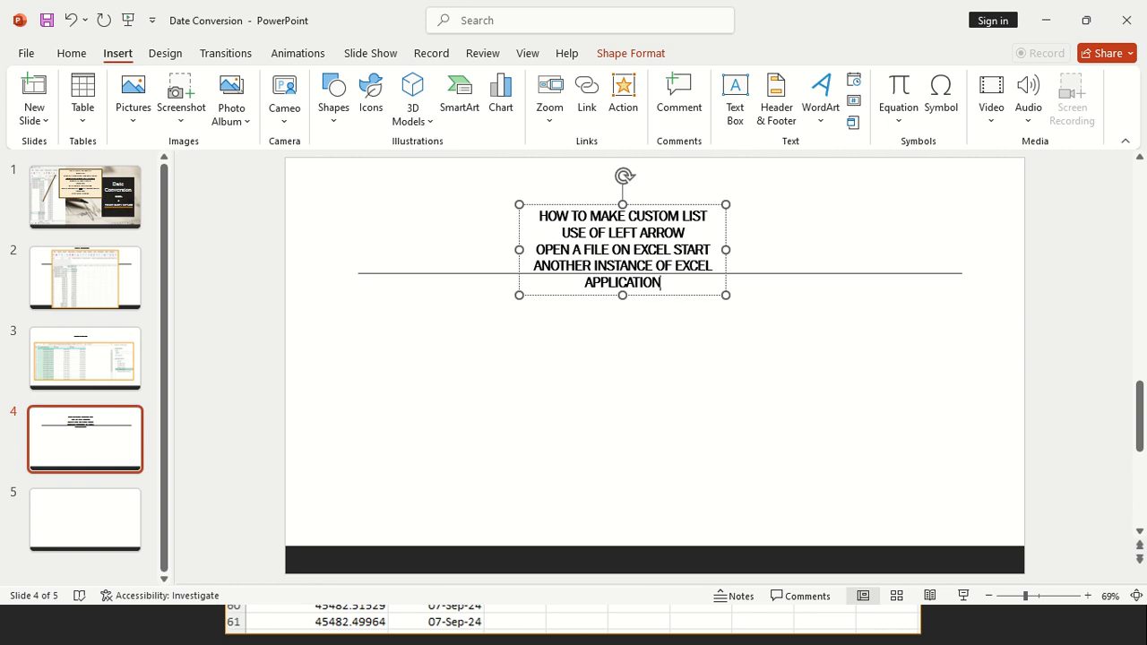
Return to Book1 in Excel and select only the visible cells of the filtered range A1:D920
{"action": "key", "text": "alt+Tab"}
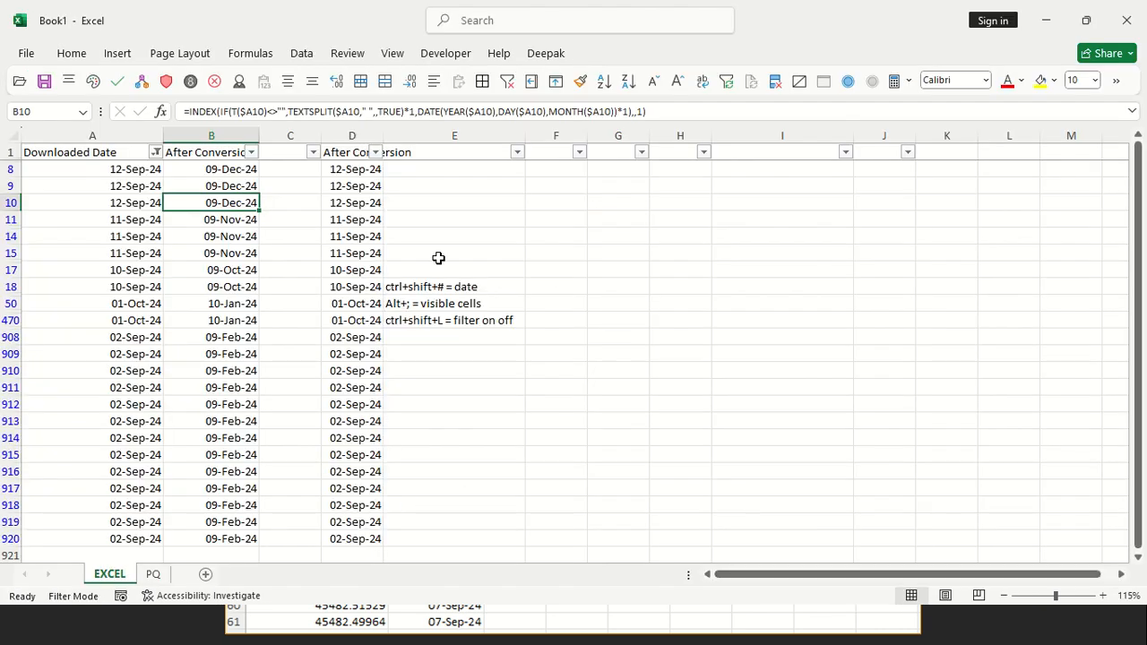
{"action": "scroll", "coordinate": [333, 505], "scroll_direction": "down", "scroll_amount": 2}
{"action": "left_click", "coordinate": [343, 435]}
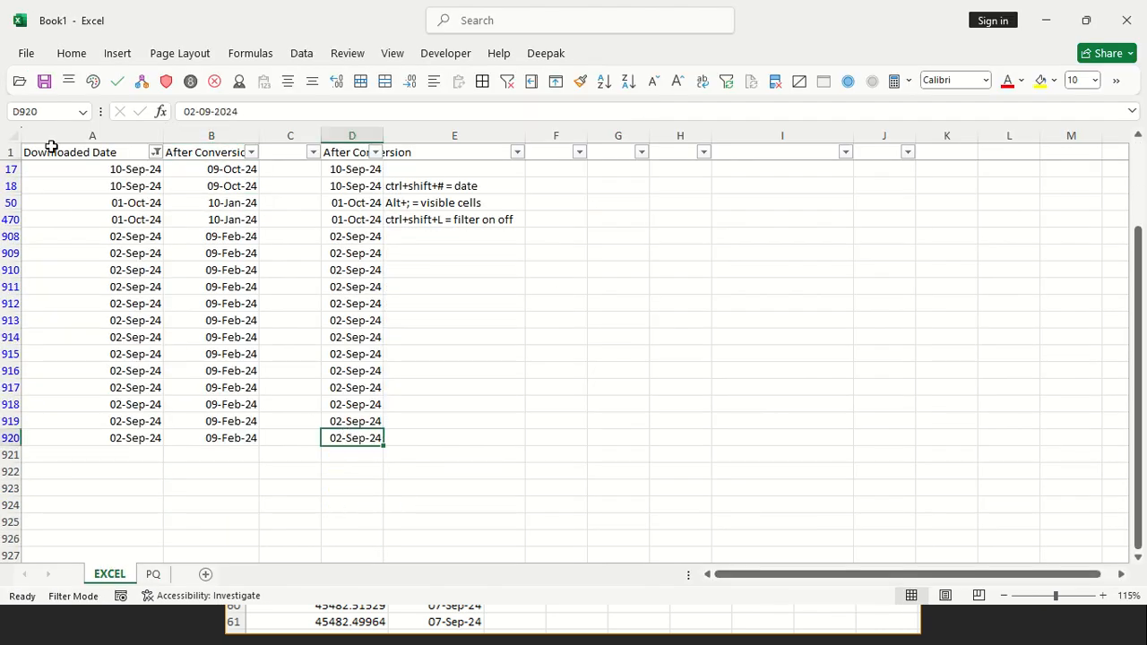
{"action": "left_click", "coordinate": [33, 151]}
{"action": "left_click", "coordinate": [358, 436], "text": "shift"}
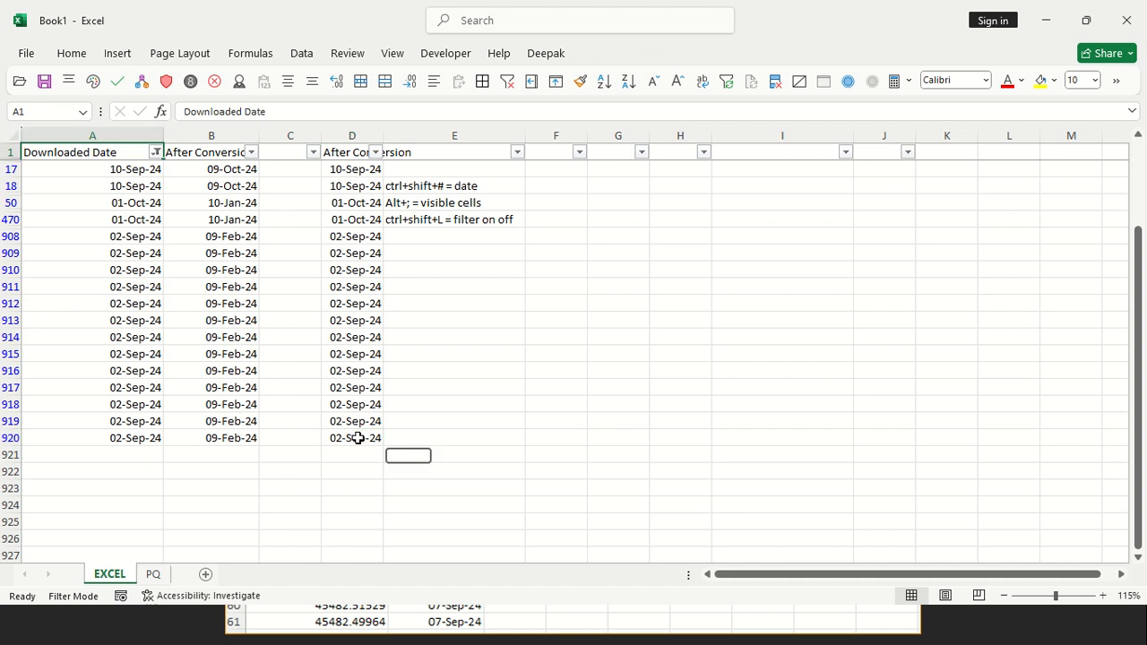
{"action": "key", "text": "alt+semicolon"}
Start a new instance of Excel and open the locked Book1 as read-only with notification when it is free
{"action": "key", "text": "super"}
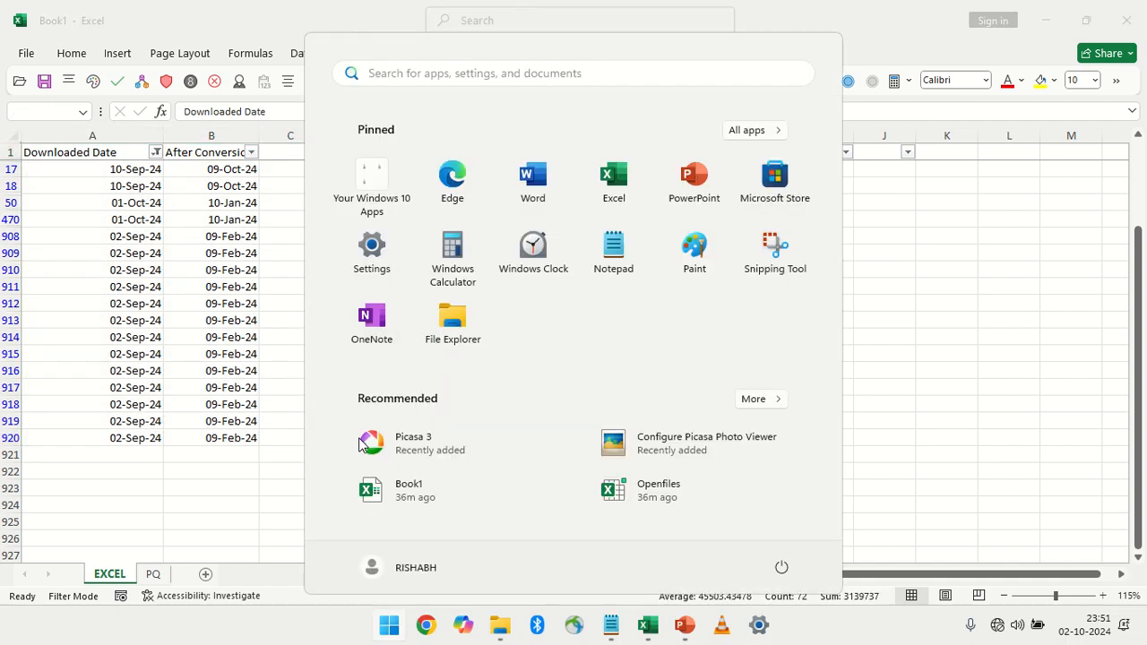
{"action": "left_click", "coordinate": [624, 174]}
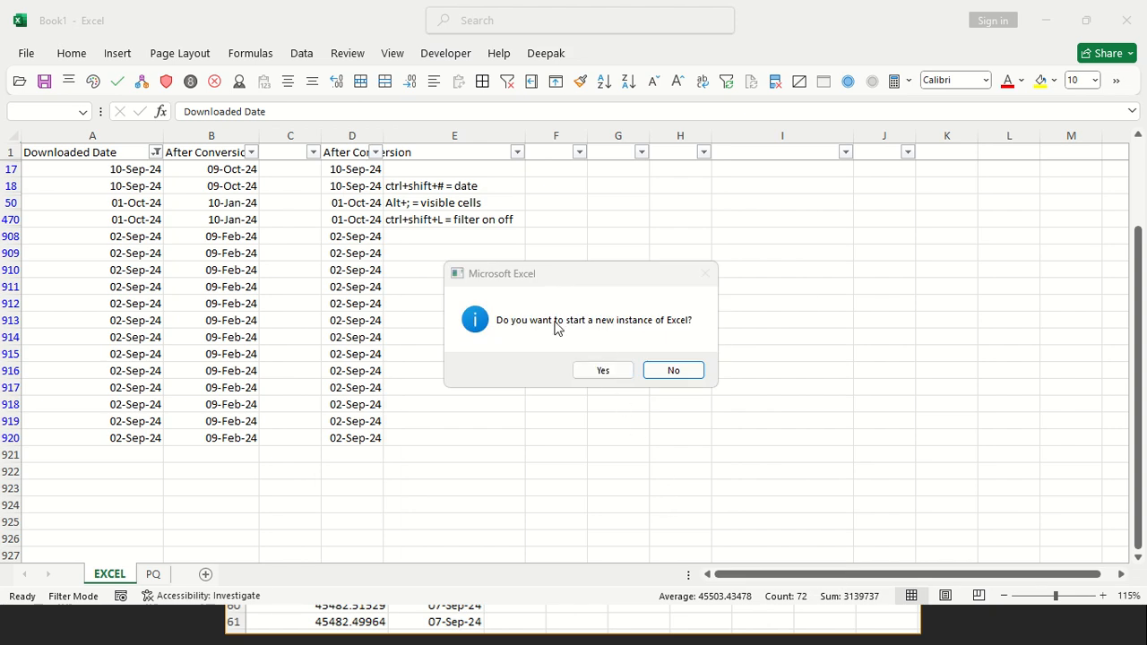
{"action": "left_click", "coordinate": [602, 371]}
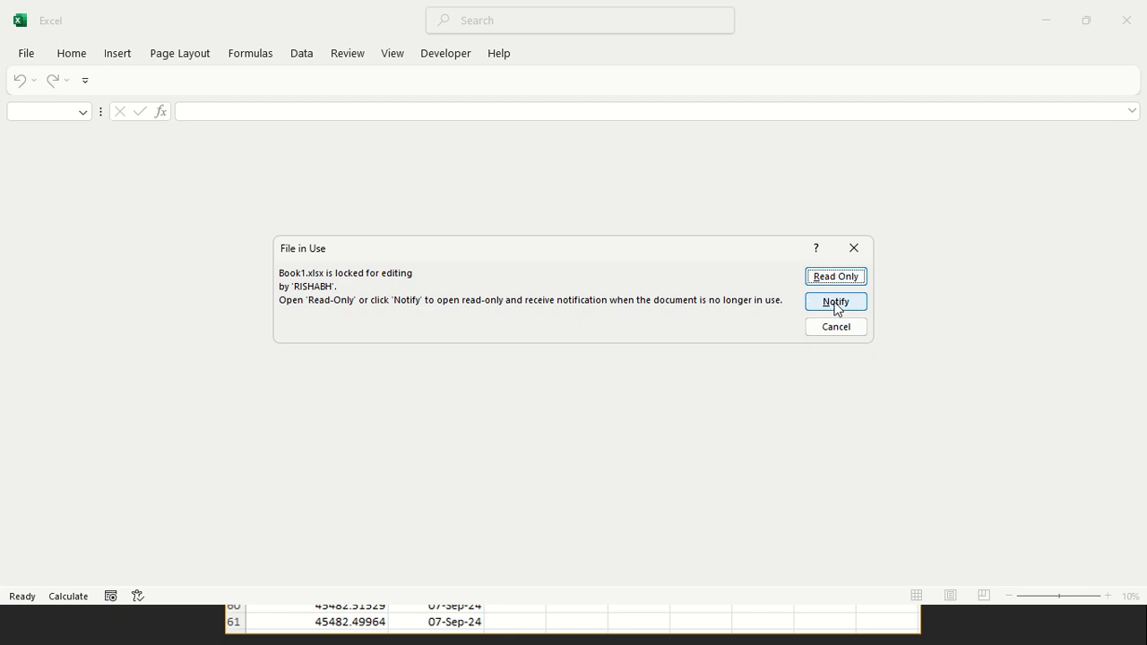
{"action": "left_click", "coordinate": [836, 307]}
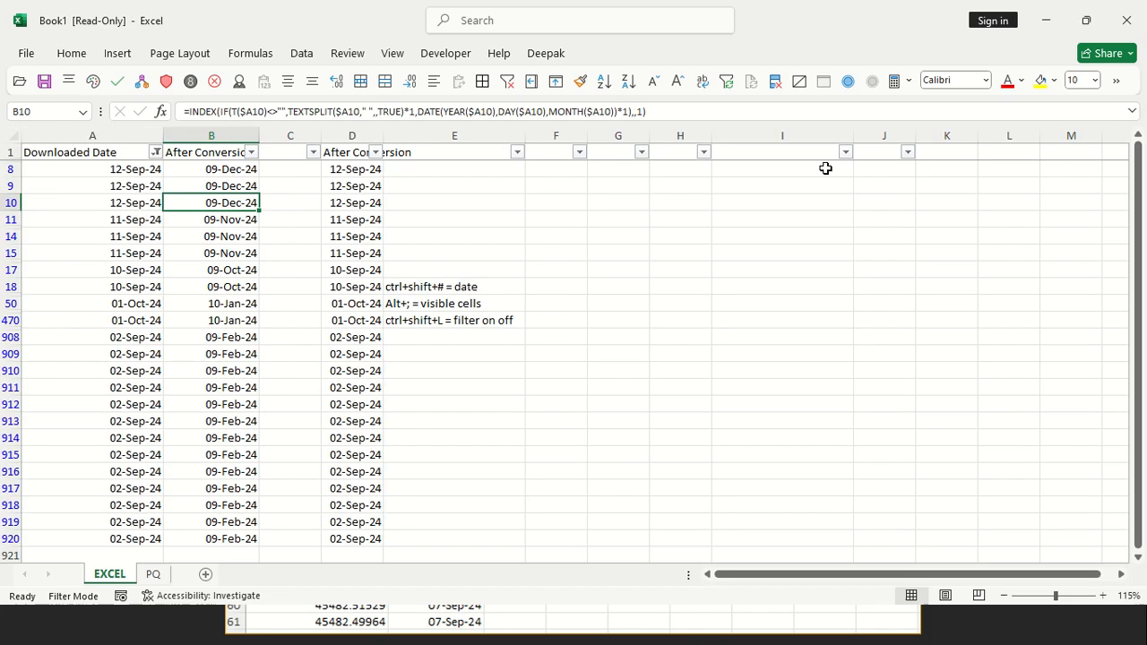
Restore both Book1 windows and arrange the read-only and original copies side by side
{"action": "left_click", "coordinate": [1086, 20]}
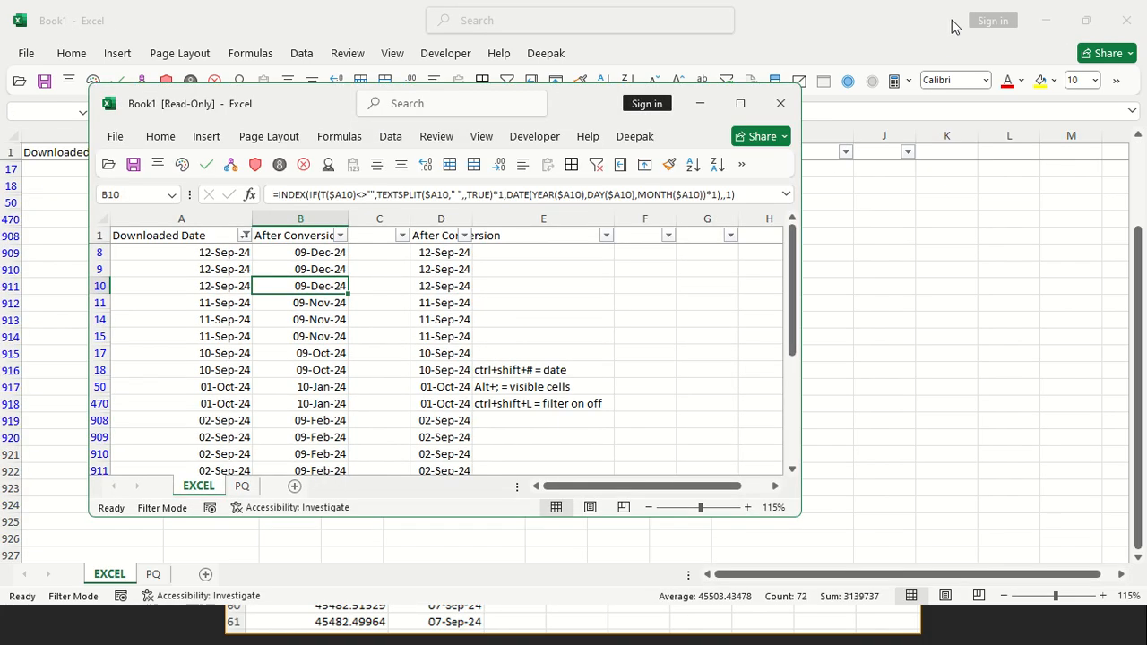
{"action": "left_click", "coordinate": [1085, 20]}
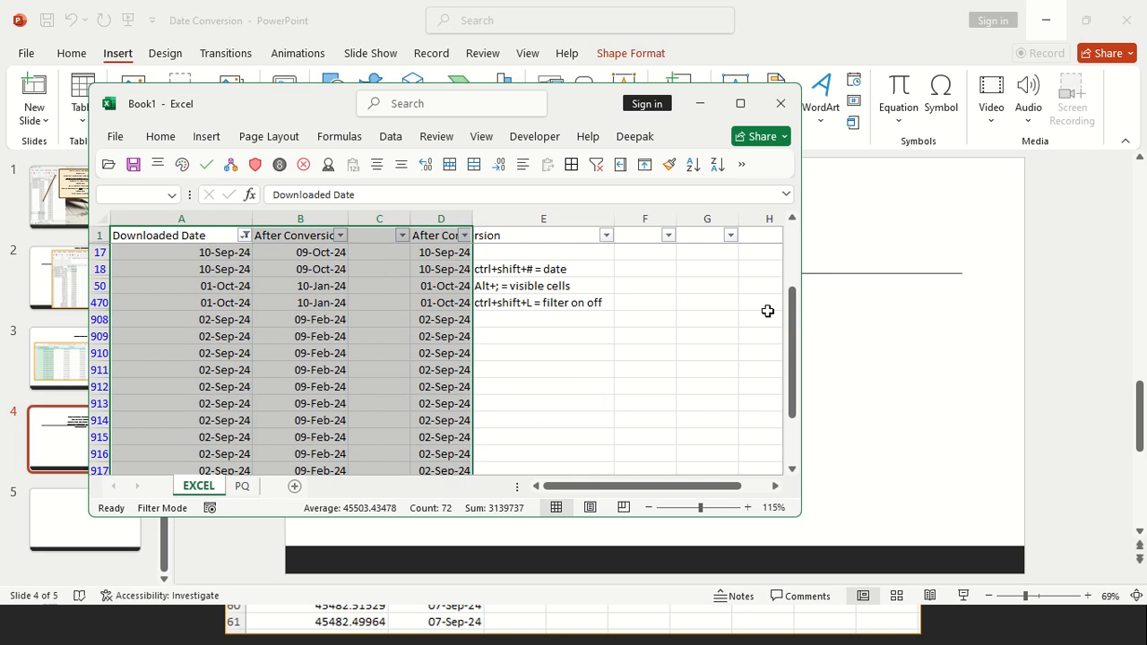
{"action": "key", "text": "super+Right"}
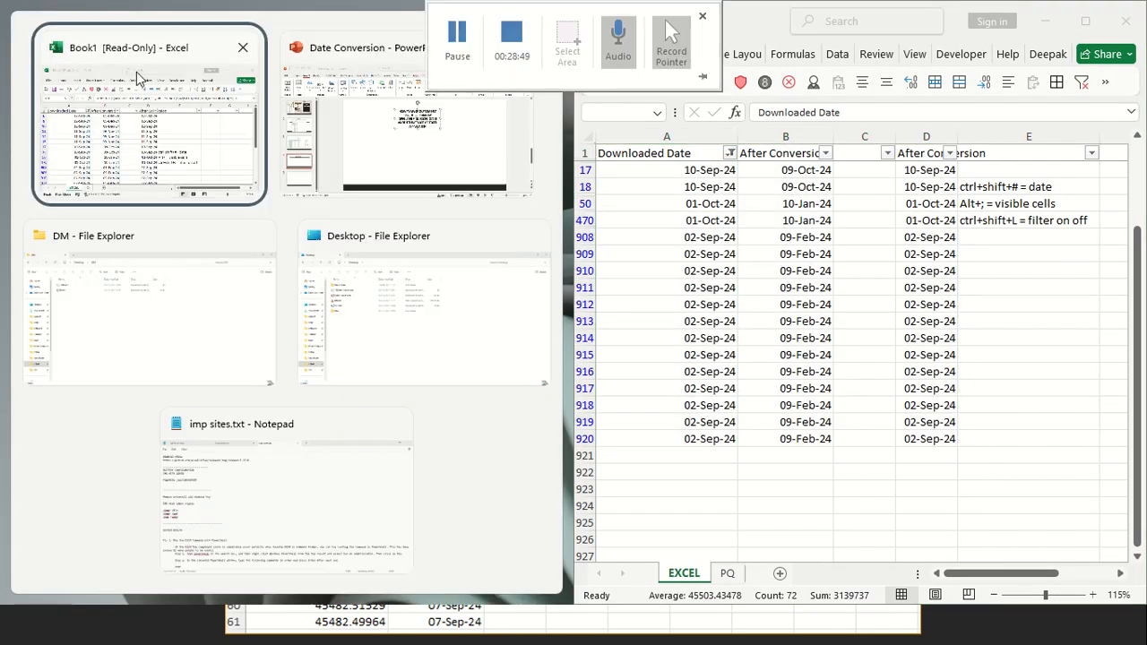
{"action": "left_click", "coordinate": [143, 72]}
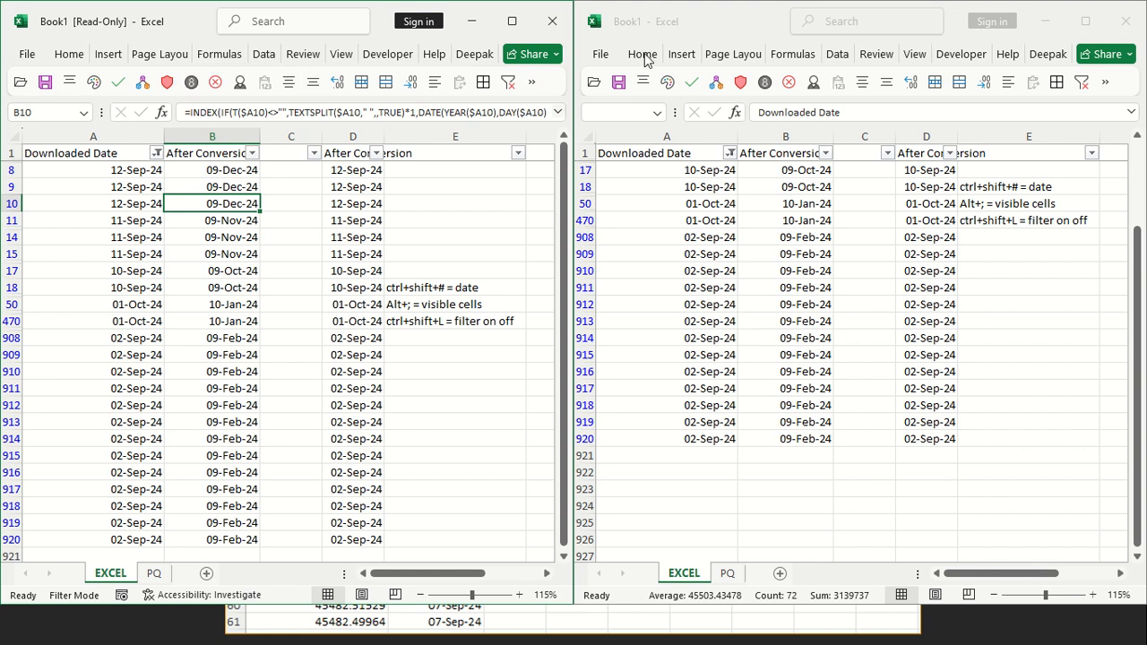
Close the read-only Book1 window and minimize the original one to return to the PowerPoint slide
{"action": "left_click", "coordinate": [550, 22]}
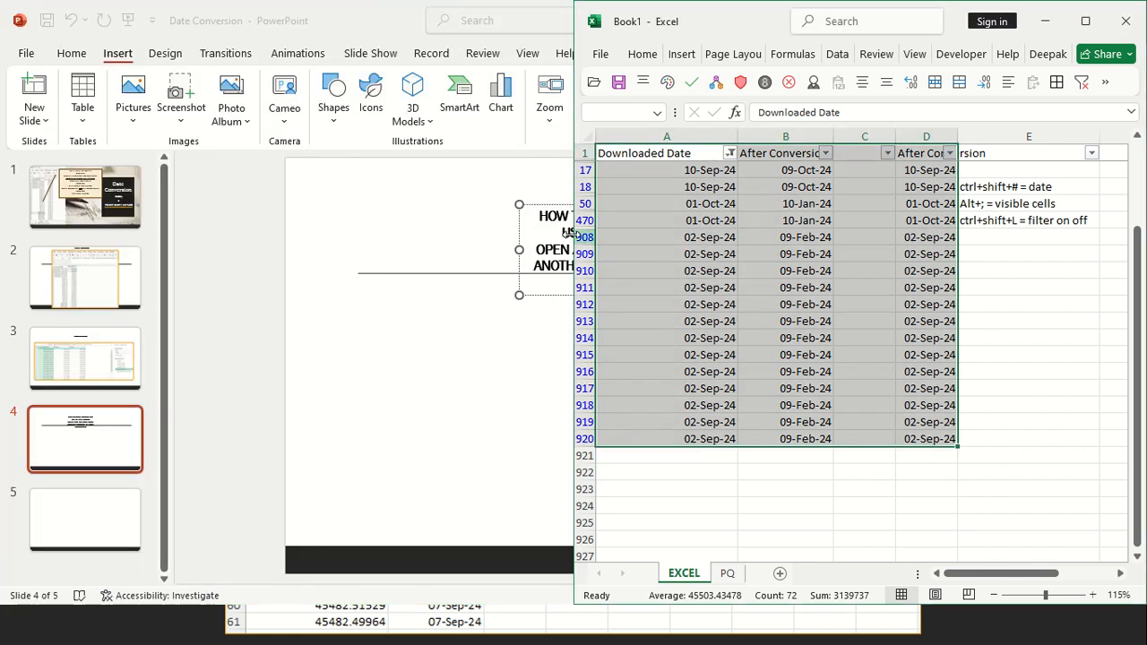
{"action": "left_click", "coordinate": [1045, 20]}
{"action": "mouse_move", "coordinate": [550, 7]}
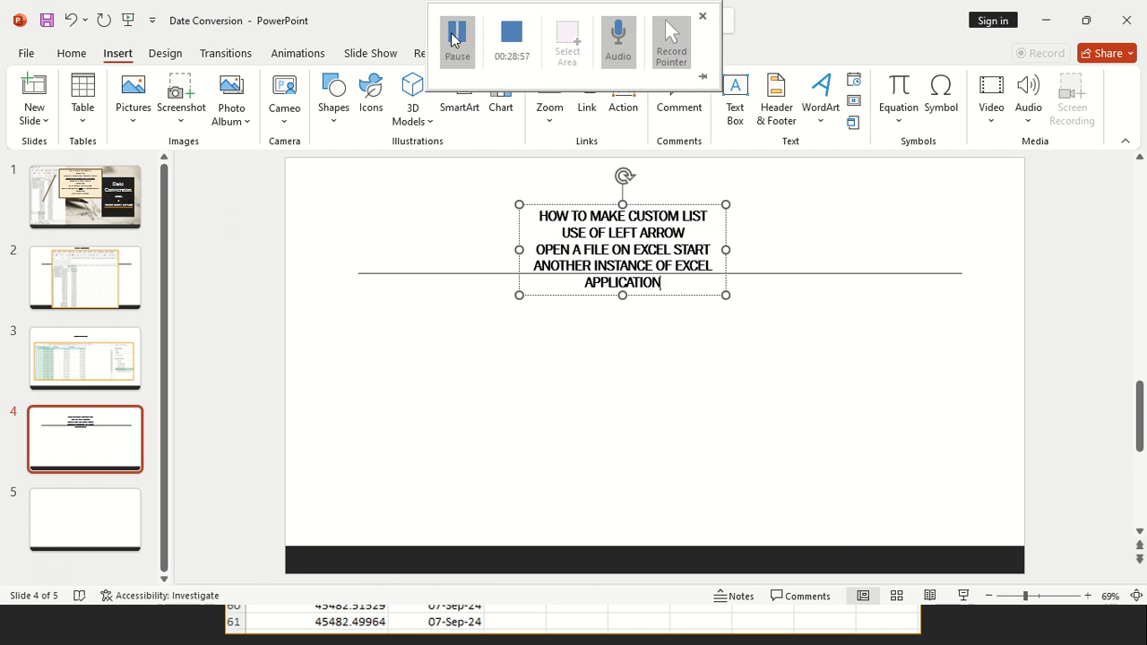
{"action": "left_click", "coordinate": [457, 40]}
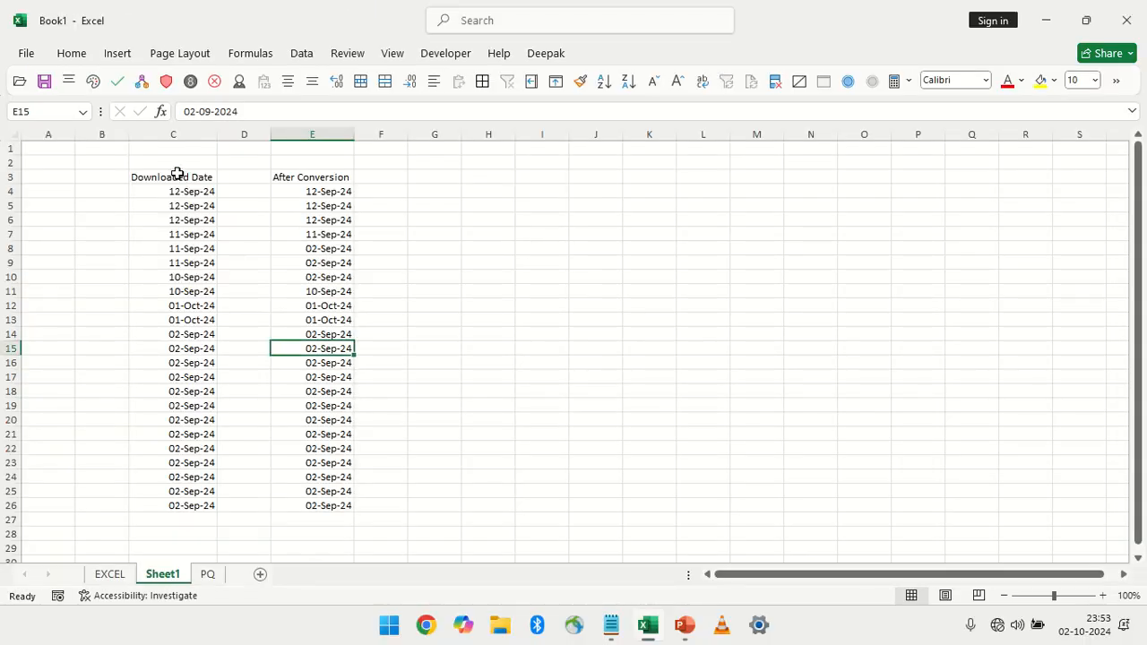
Center the contents of columns C to E on Sheet1 of Book1 in Excel
{"action": "left_click_drag", "start_coordinate": [185, 136], "coordinate": [312, 162]}
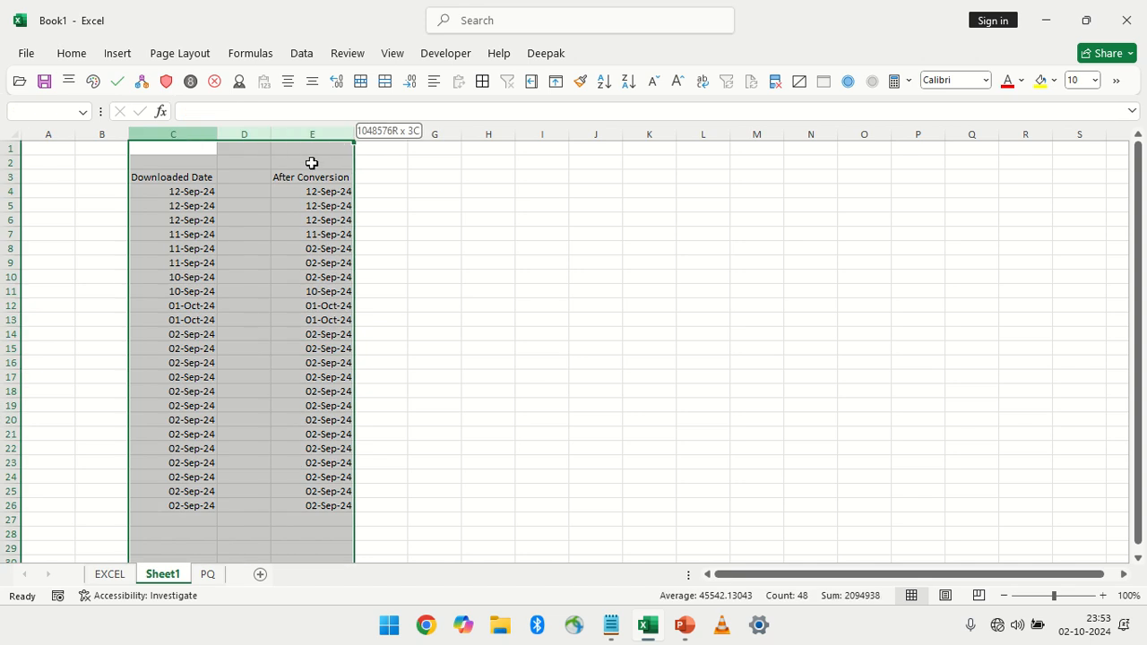
{"action": "left_click", "coordinate": [287, 81]}
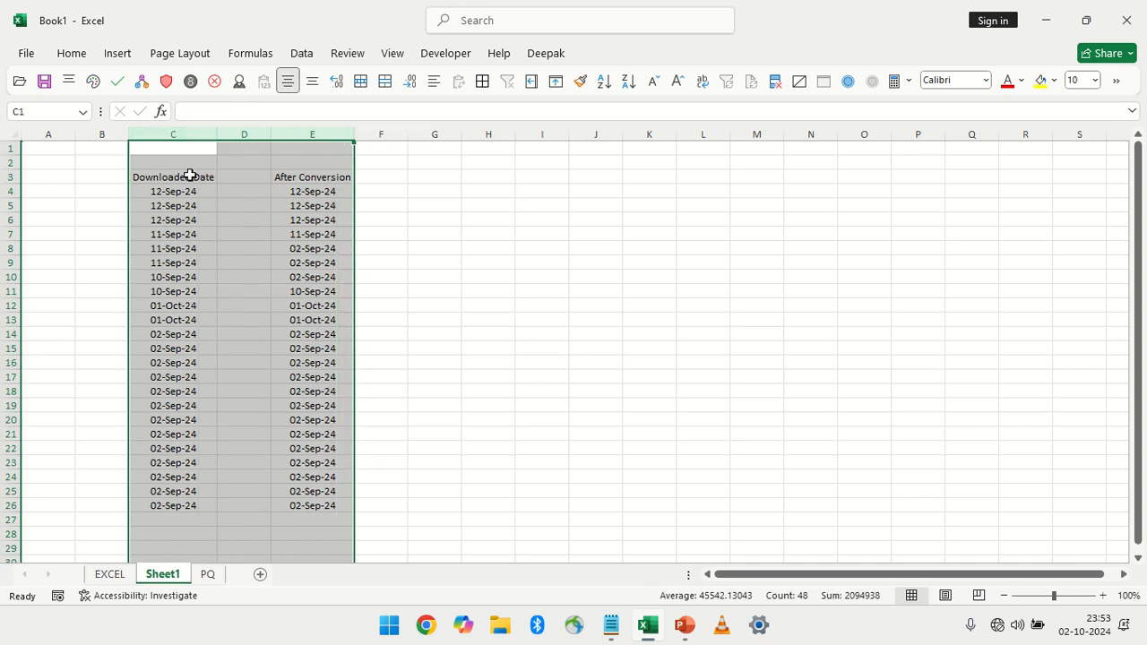
{"action": "left_click", "coordinate": [189, 175]}
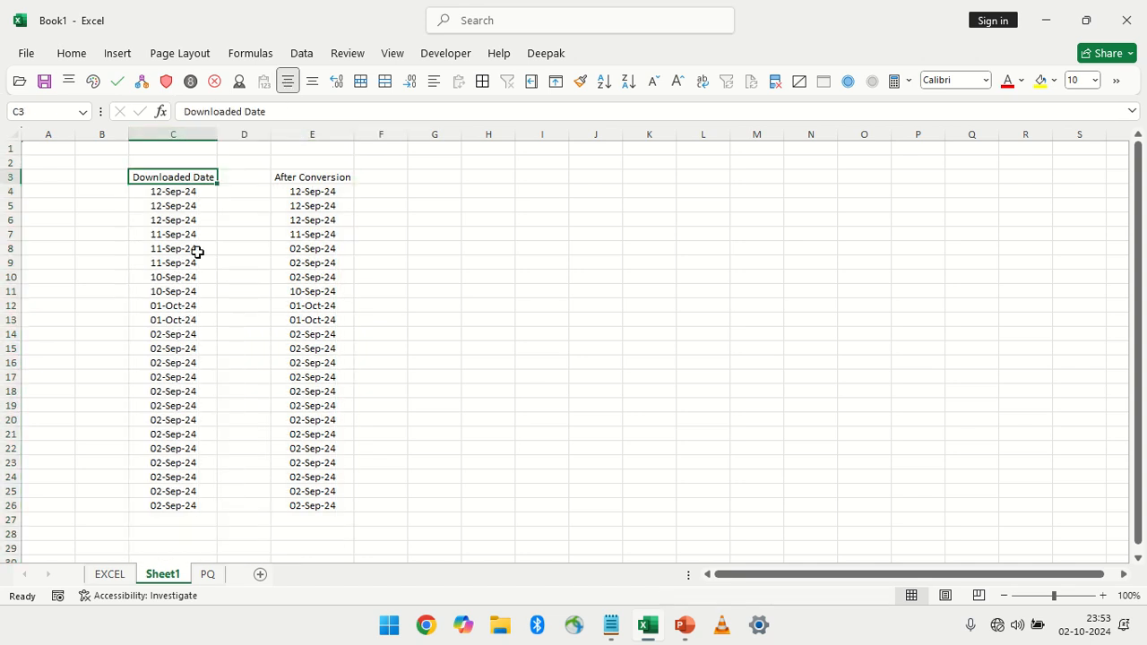
On the EXCEL sheet, clear the date filter and delete the second After Conversion column, column D
{"action": "left_click", "coordinate": [123, 575]}
{"action": "left_click", "coordinate": [165, 577]}
{"action": "left_click", "coordinate": [122, 574]}
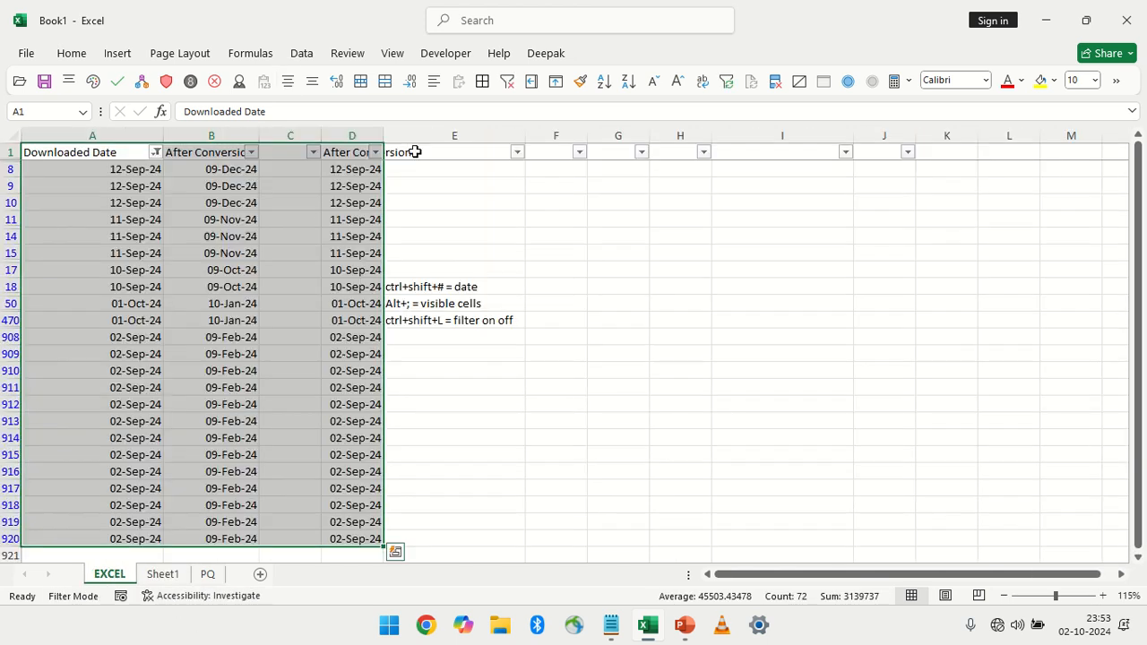
{"action": "left_click", "coordinate": [507, 81]}
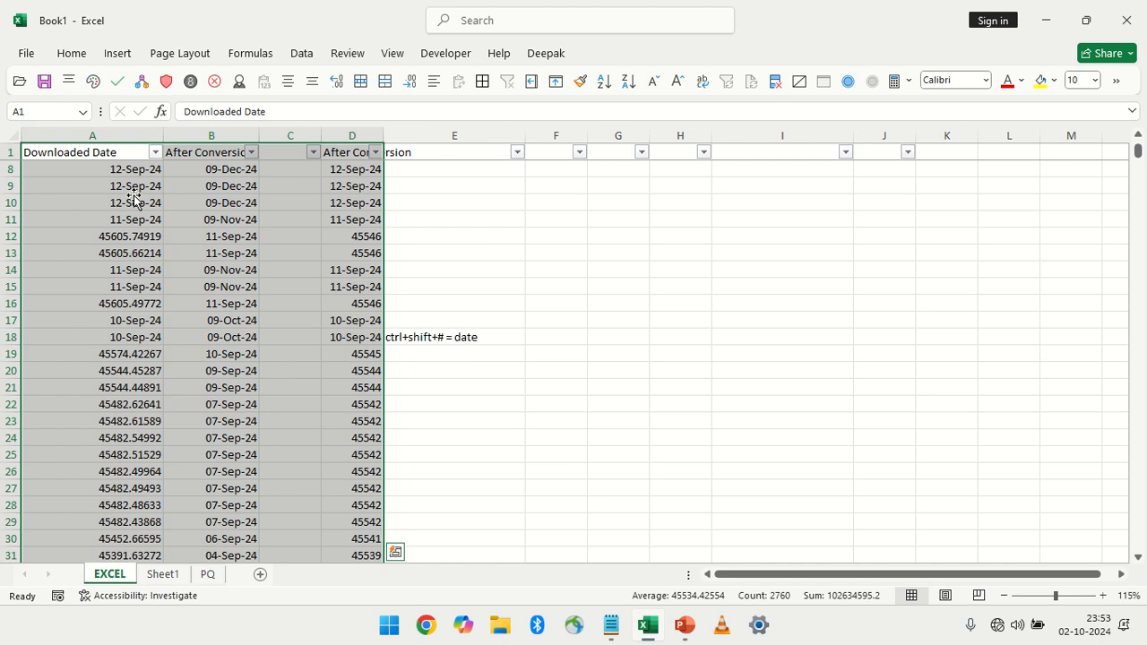
{"action": "left_click", "coordinate": [359, 139]}
{"action": "key", "text": "ctrl+minus"}
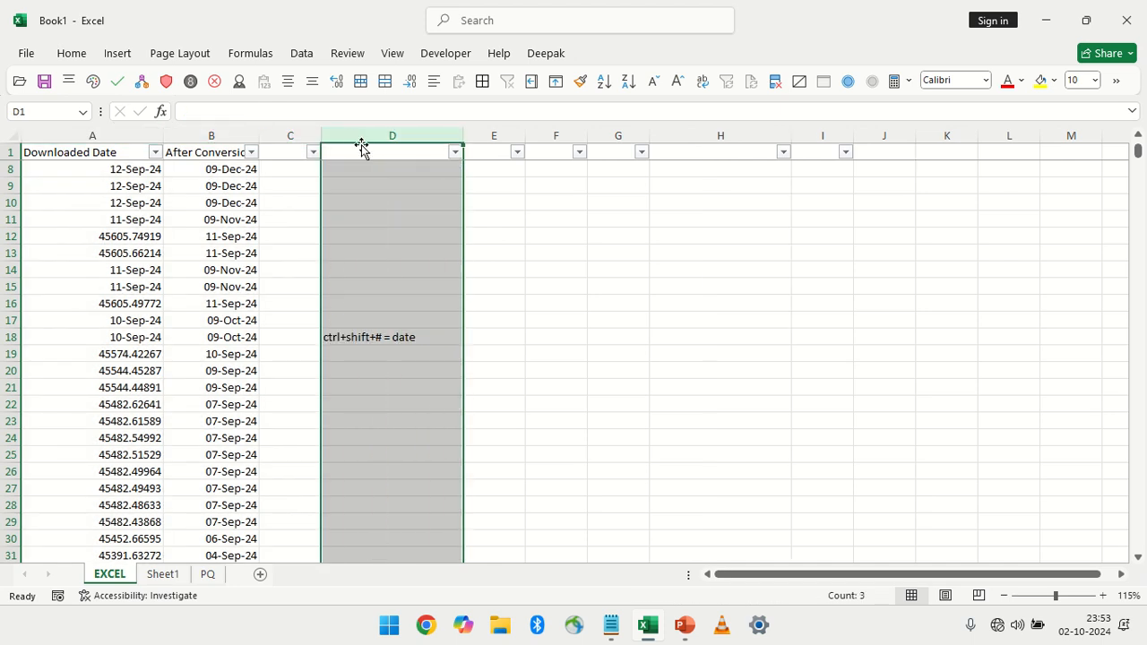
In C920 on the EXCEL sheet, enter the formula =B920=A920 to compare the converted date with the downloaded one
{"action": "left_click", "coordinate": [243, 219]}
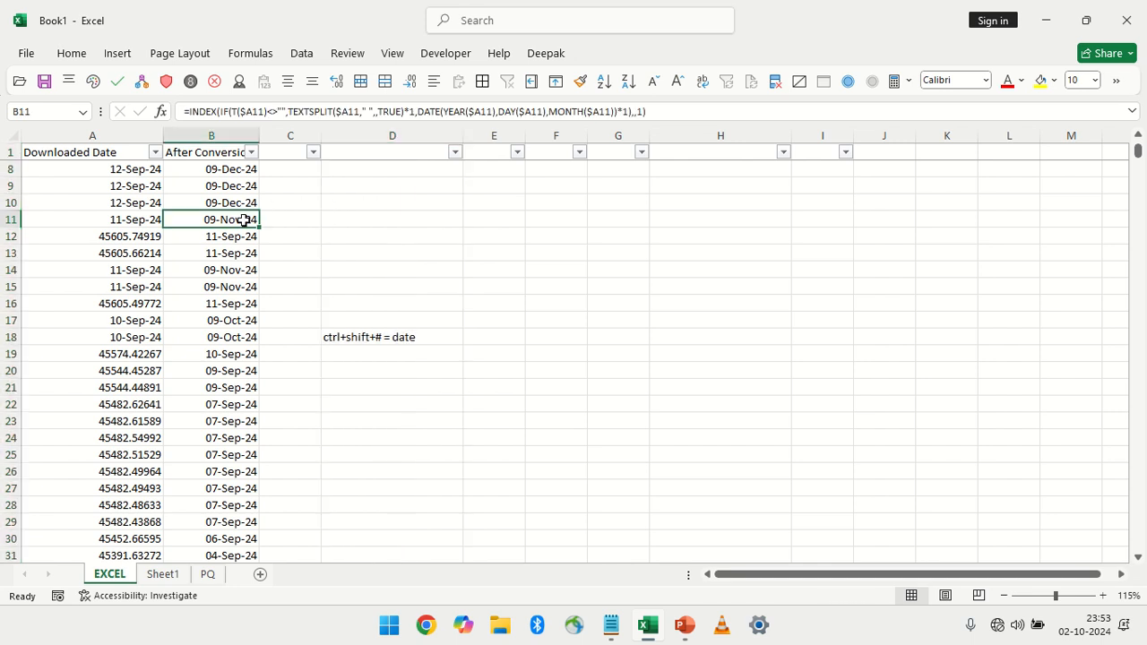
{"action": "key", "text": "ctrl+Down"}
{"action": "key", "text": "Down"}
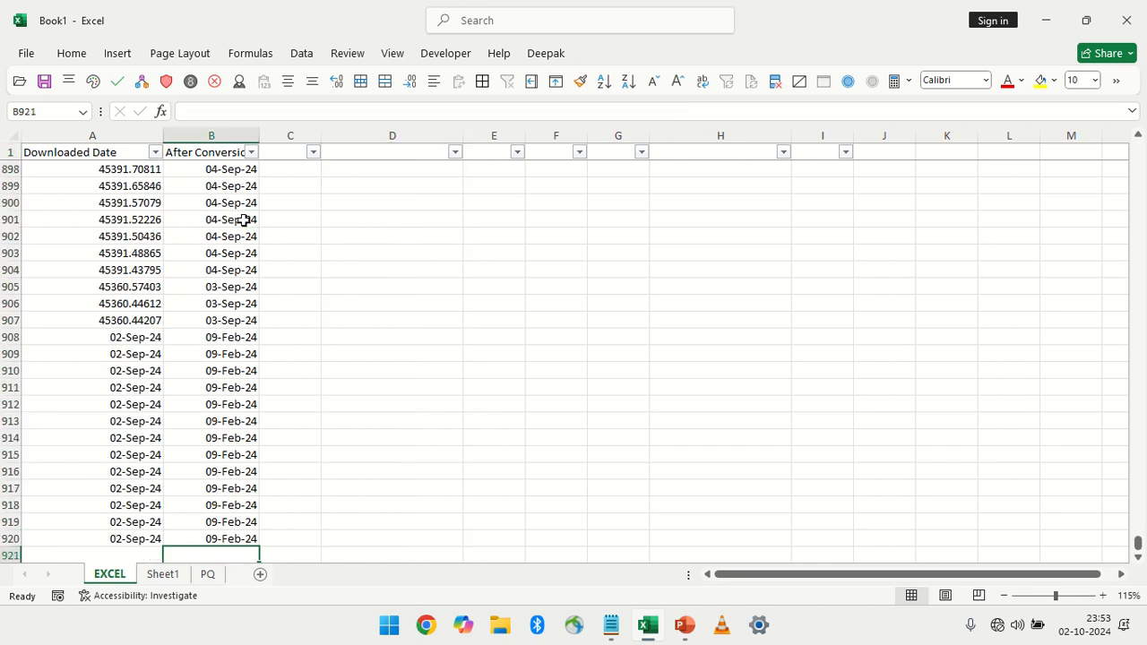
{"action": "left_click", "coordinate": [188, 533]}
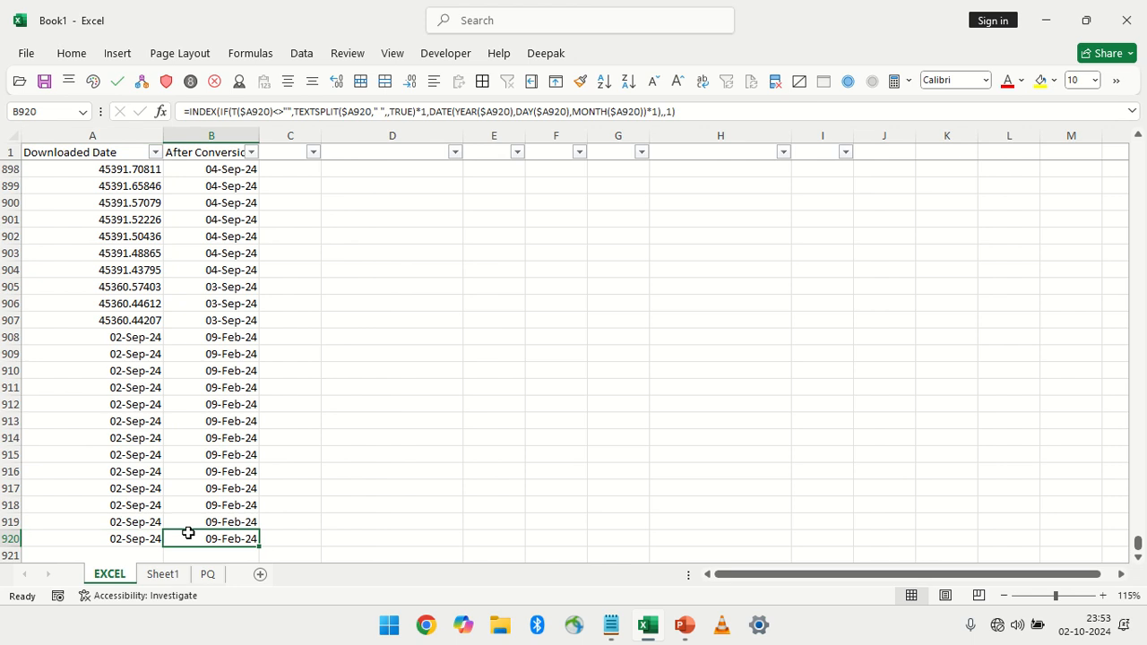
{"action": "left_click", "coordinate": [302, 535]}
{"action": "type", "text": "=="}
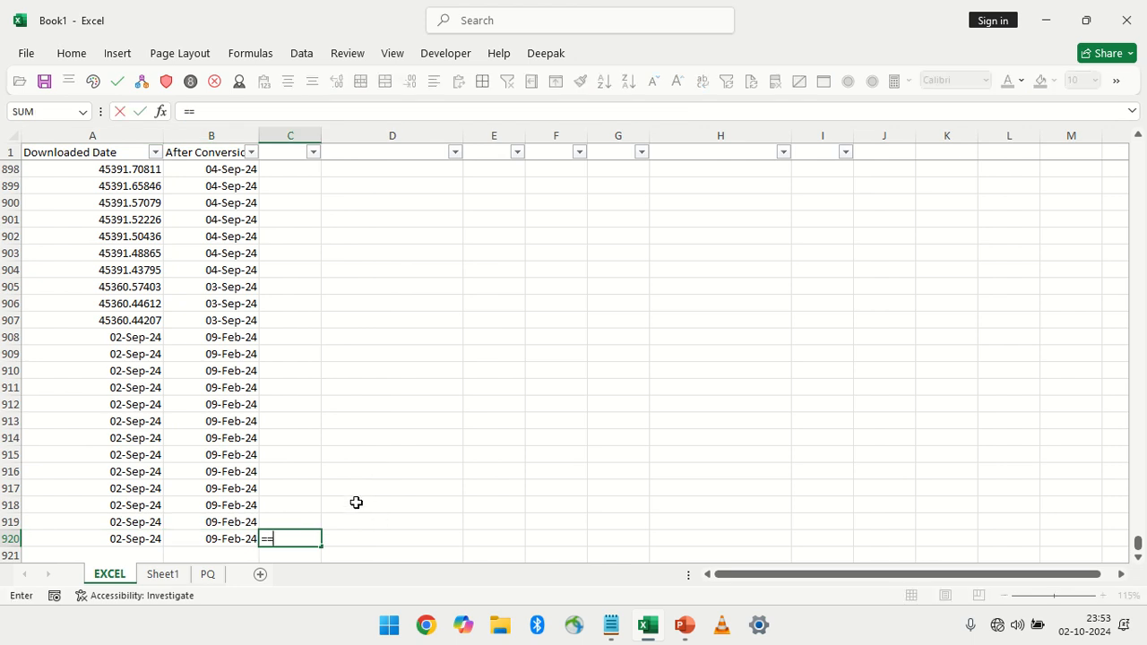
{"action": "key", "text": "BackSpace"}
{"action": "left_click", "coordinate": [234, 536]}
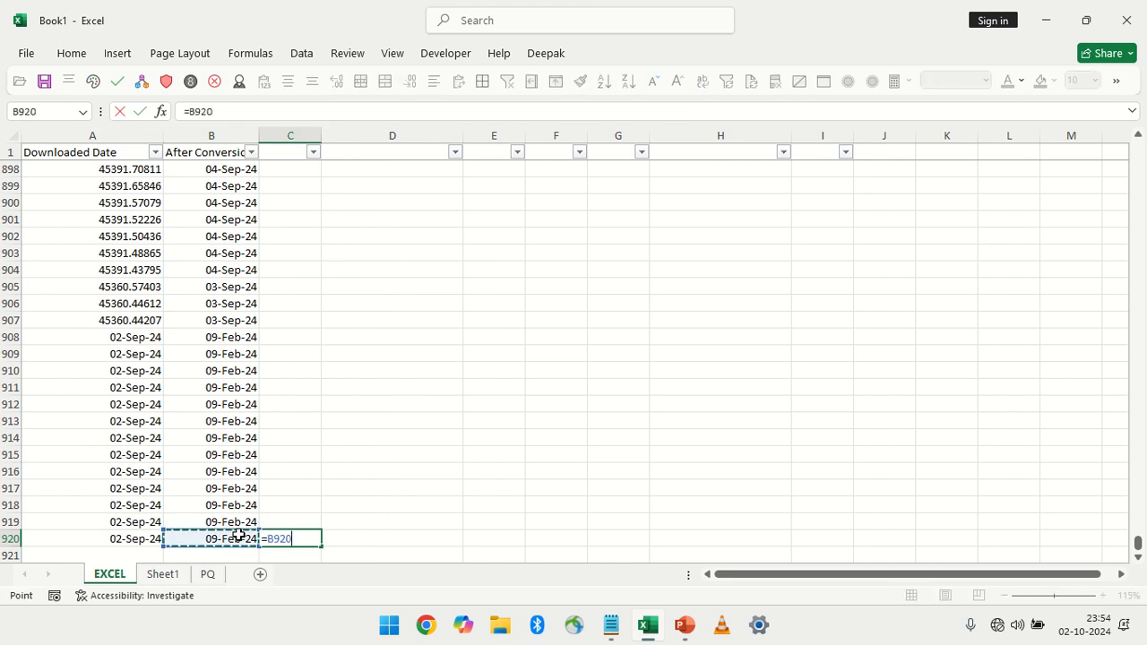
{"action": "type", "text": "="}
{"action": "left_click", "coordinate": [124, 538]}
{"action": "key", "text": "Return"}
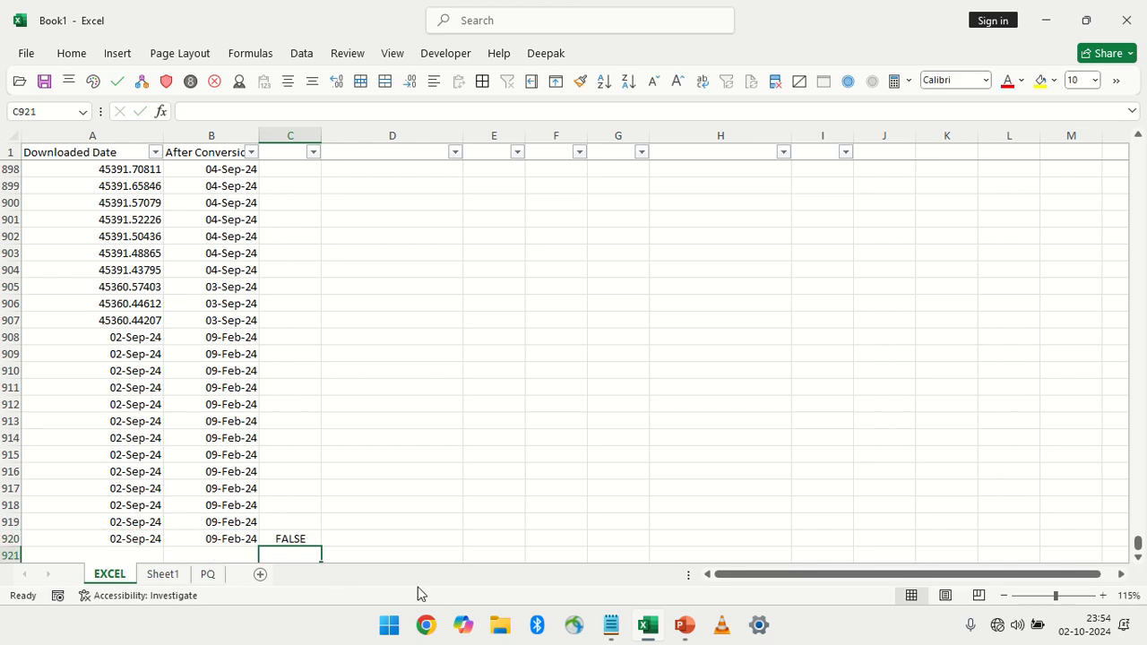
Review the downloaded and converted dates in row 920, and clear the comparison formula from C920
{"action": "left_click", "coordinate": [280, 540]}
{"action": "left_click", "coordinate": [202, 540]}
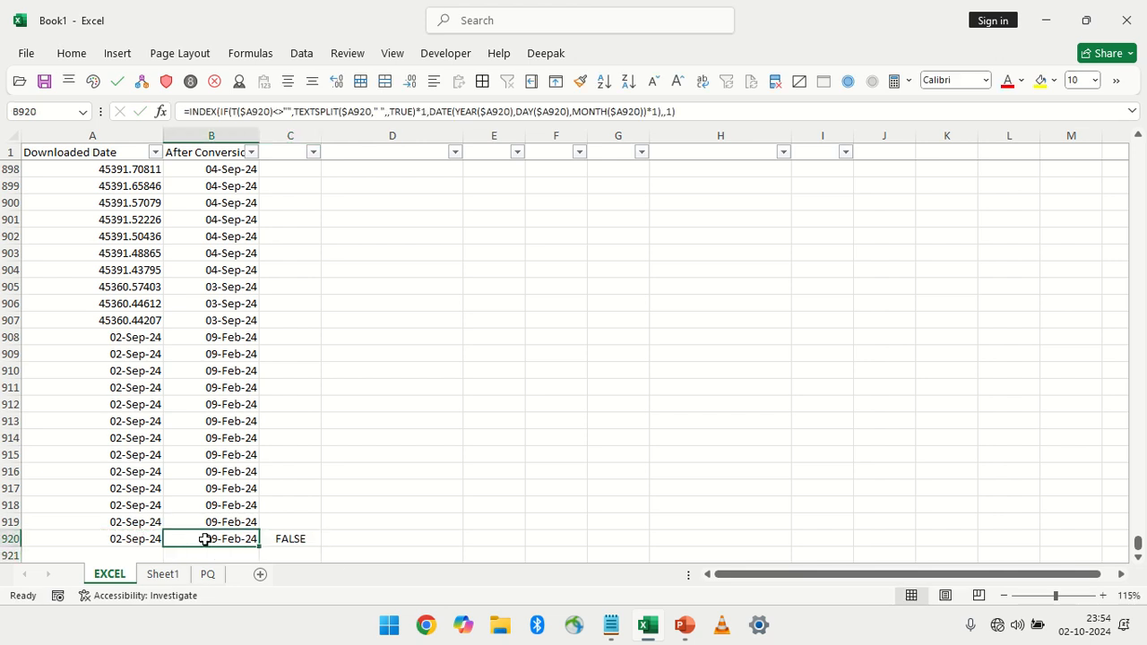
{"action": "left_click", "coordinate": [150, 540]}
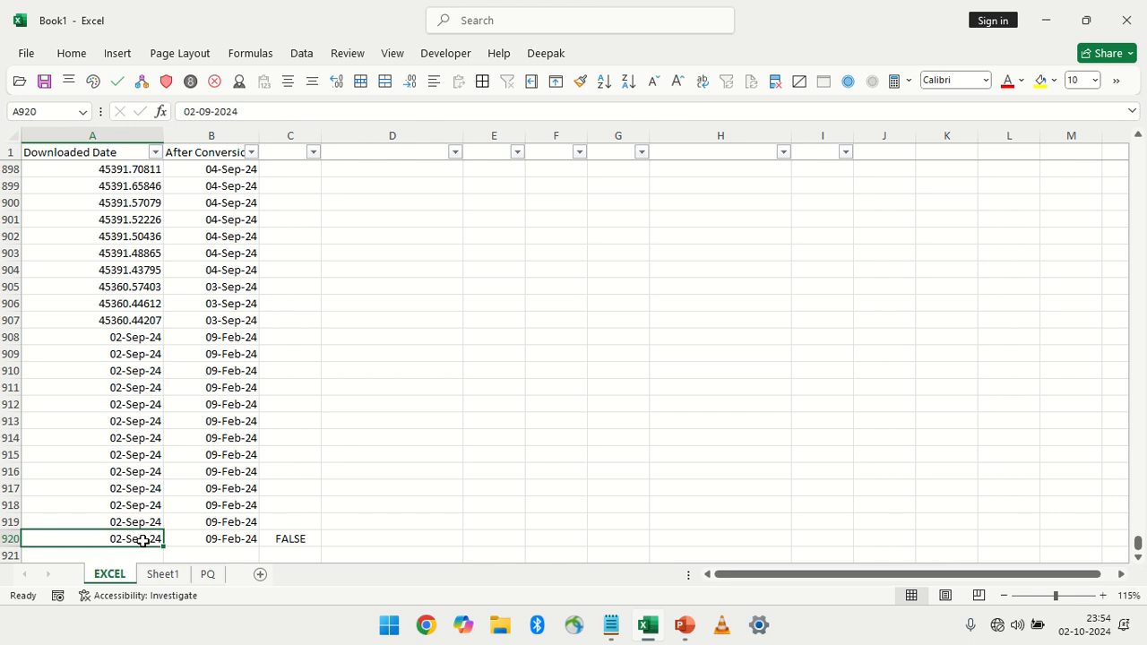
{"action": "left_click", "coordinate": [221, 538]}
{"action": "left_click", "coordinate": [149, 537], "text": "ctrl"}
{"action": "left_click", "coordinate": [284, 538]}
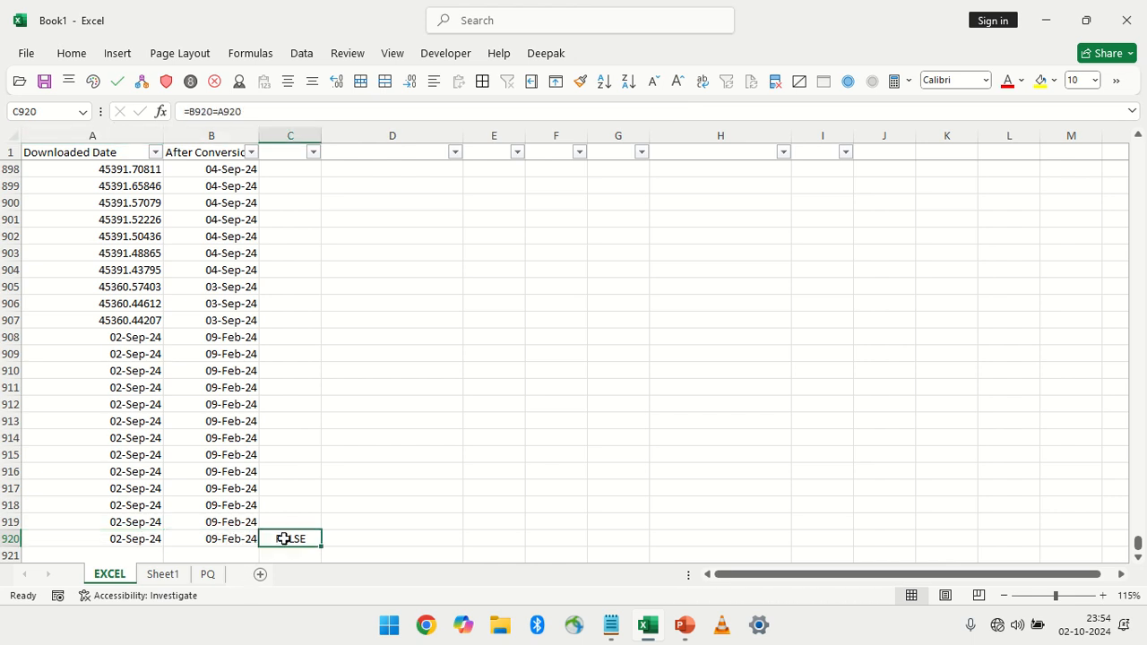
On Sheet1, delete the empty column D between the Downloaded Date and After Conversion columns
{"action": "left_click", "coordinate": [159, 575]}
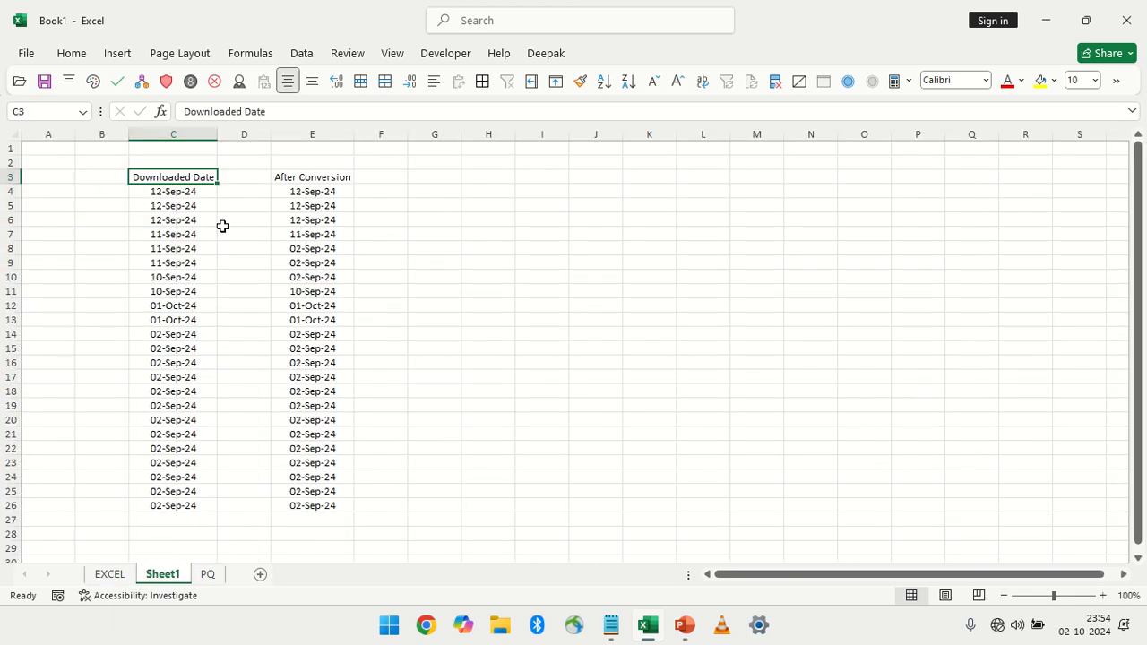
{"action": "left_click_drag", "start_coordinate": [183, 177], "coordinate": [183, 507]}
{"action": "right_click", "coordinate": [251, 136]}
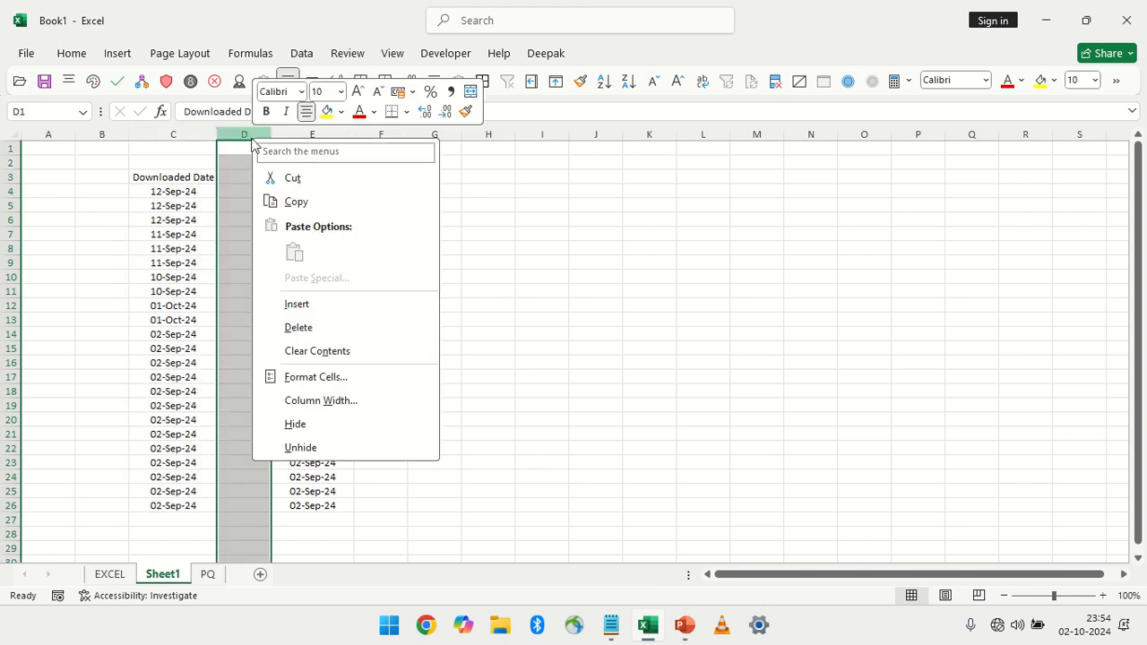
{"action": "left_click", "coordinate": [305, 324]}
Try to select the column differences in C3:D26 through Go To Special, with D3 as the active cell
{"action": "left_click_drag", "start_coordinate": [180, 182], "coordinate": [258, 507]}
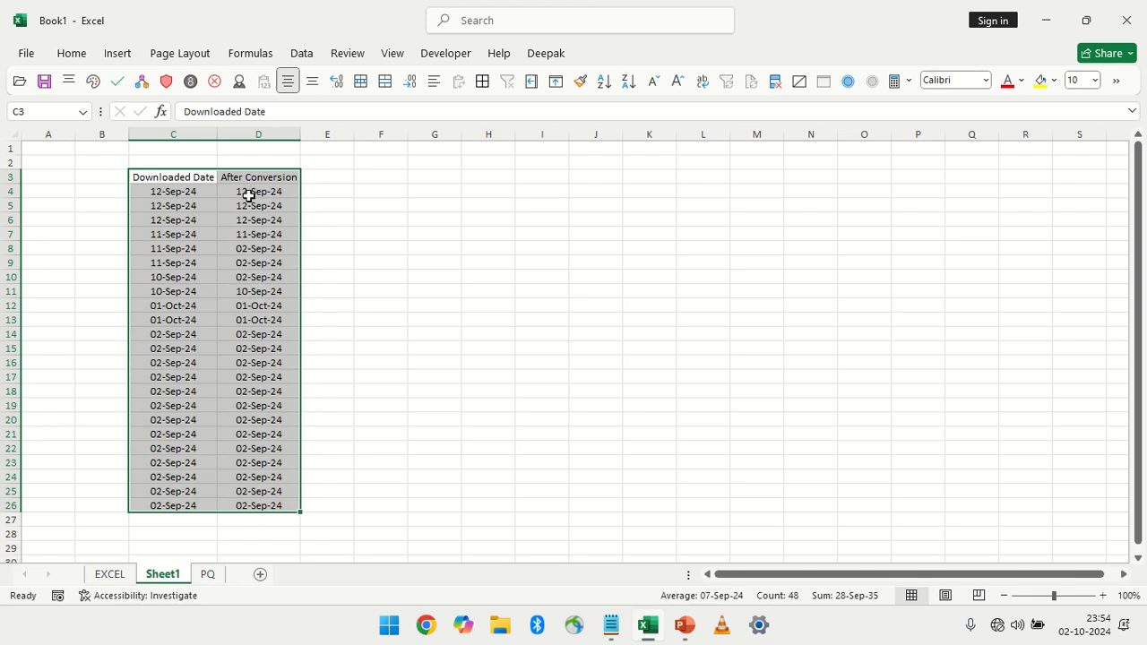
{"action": "key", "text": "Tab"}
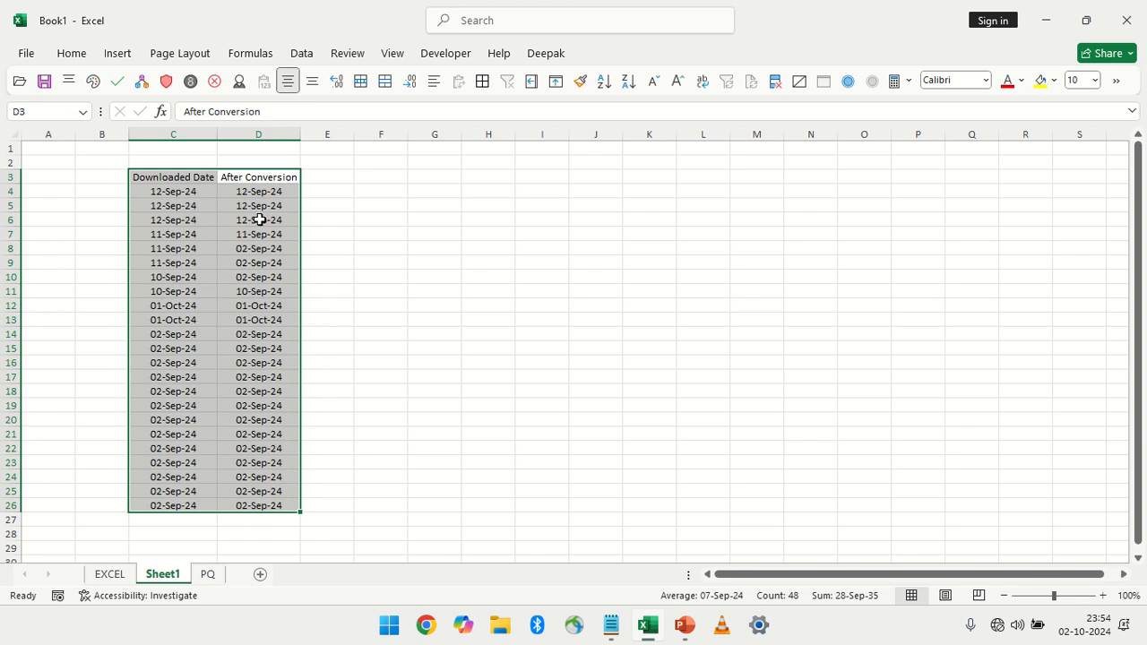
{"action": "key", "text": "ctrl+g"}
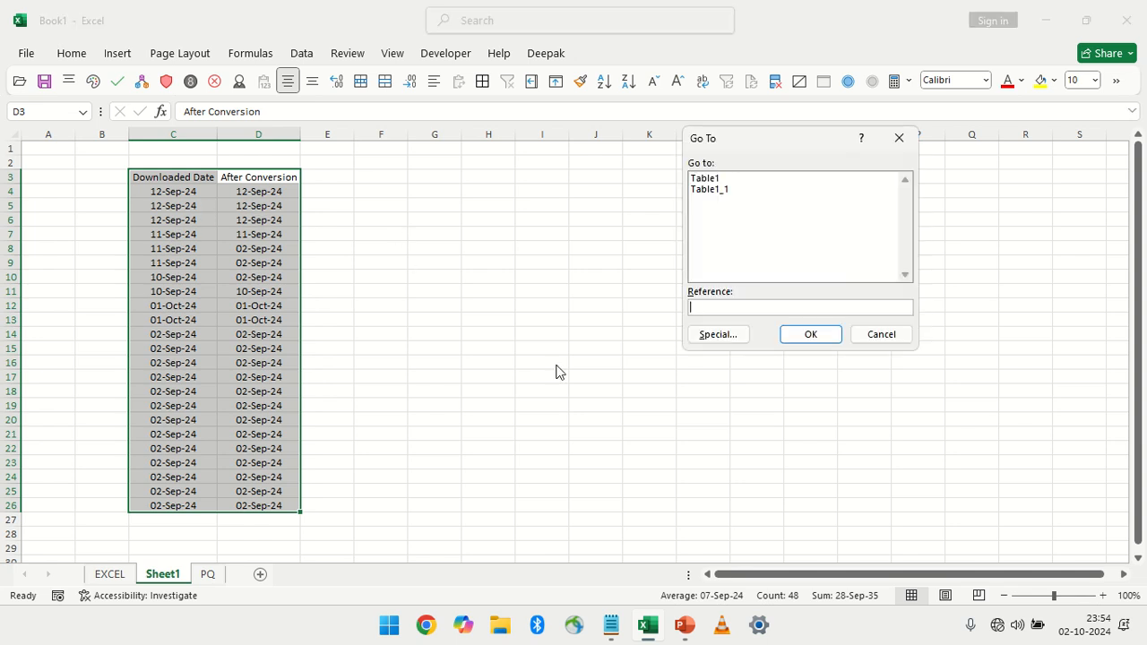
{"action": "left_click", "coordinate": [706, 334]}
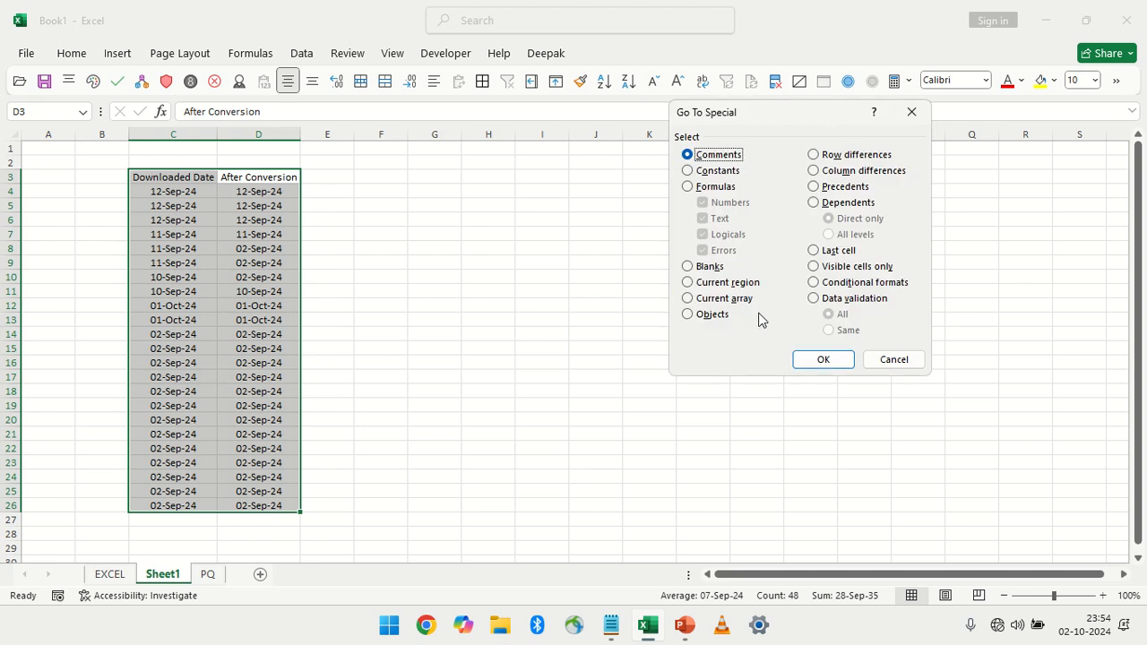
{"action": "left_click", "coordinate": [855, 171]}
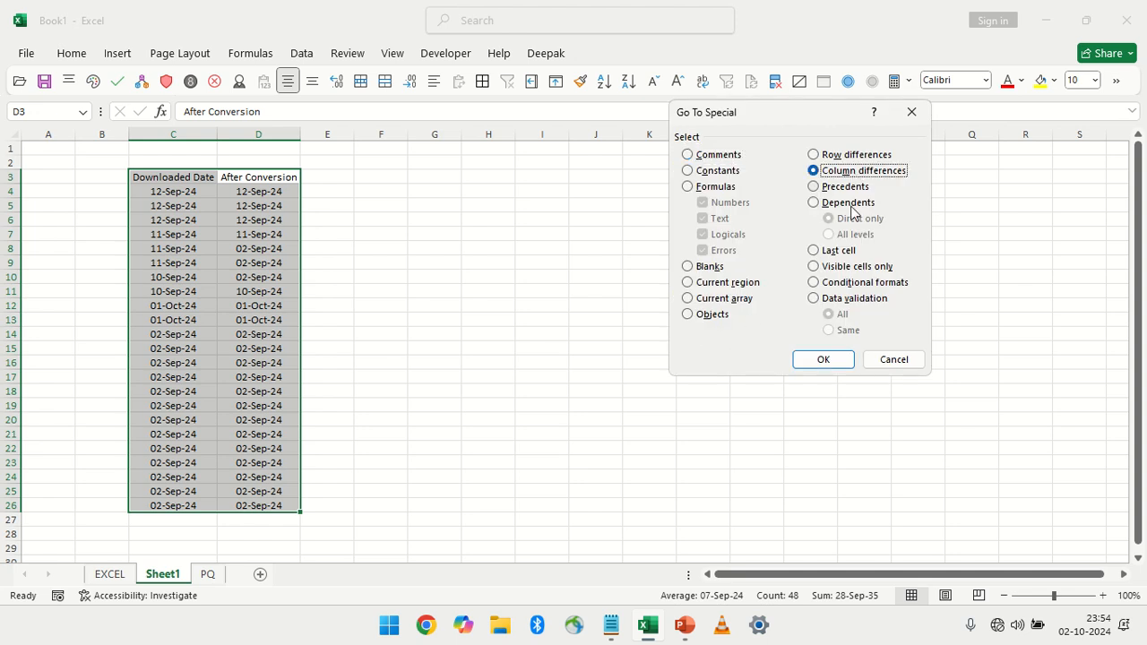
{"action": "left_click", "coordinate": [823, 359]}
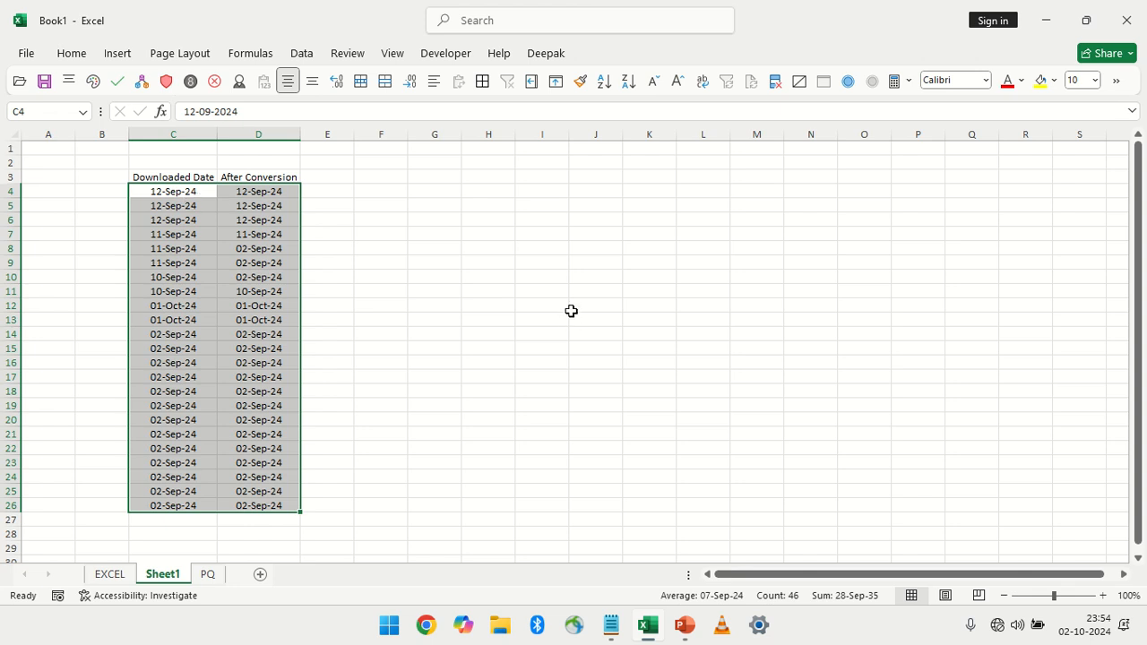
Select the row differences in C4:D26 through Go To Special and fill the differing After Conversion dates yellow
{"action": "key", "text": "ctrl+g"}
{"action": "left_click", "coordinate": [725, 337]}
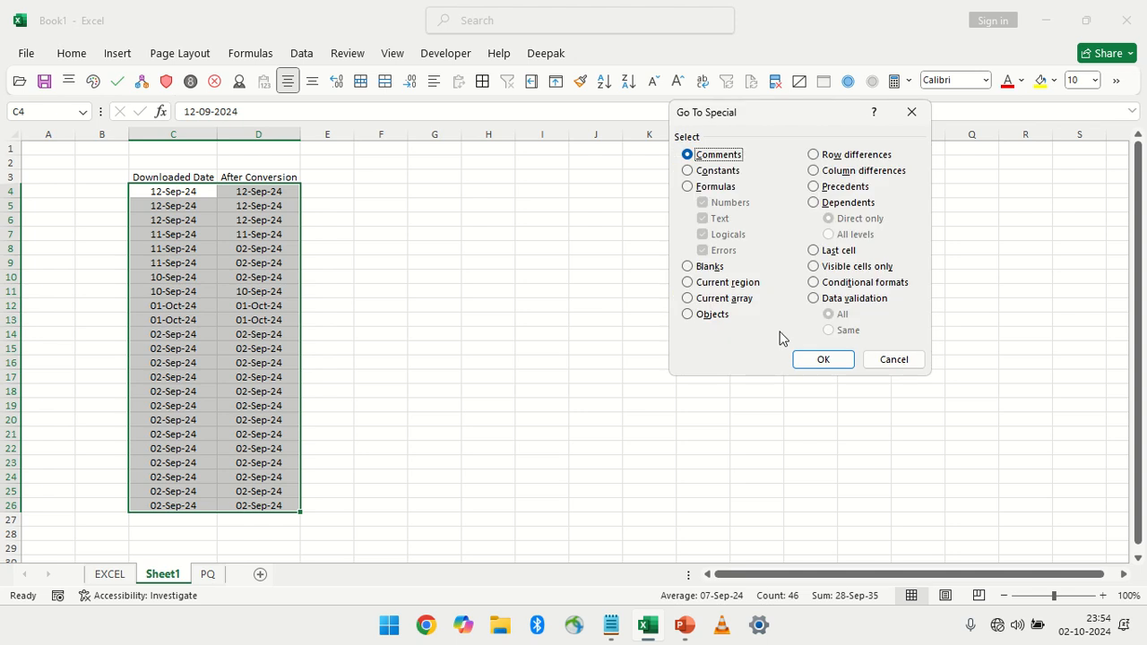
{"action": "left_click", "coordinate": [847, 155]}
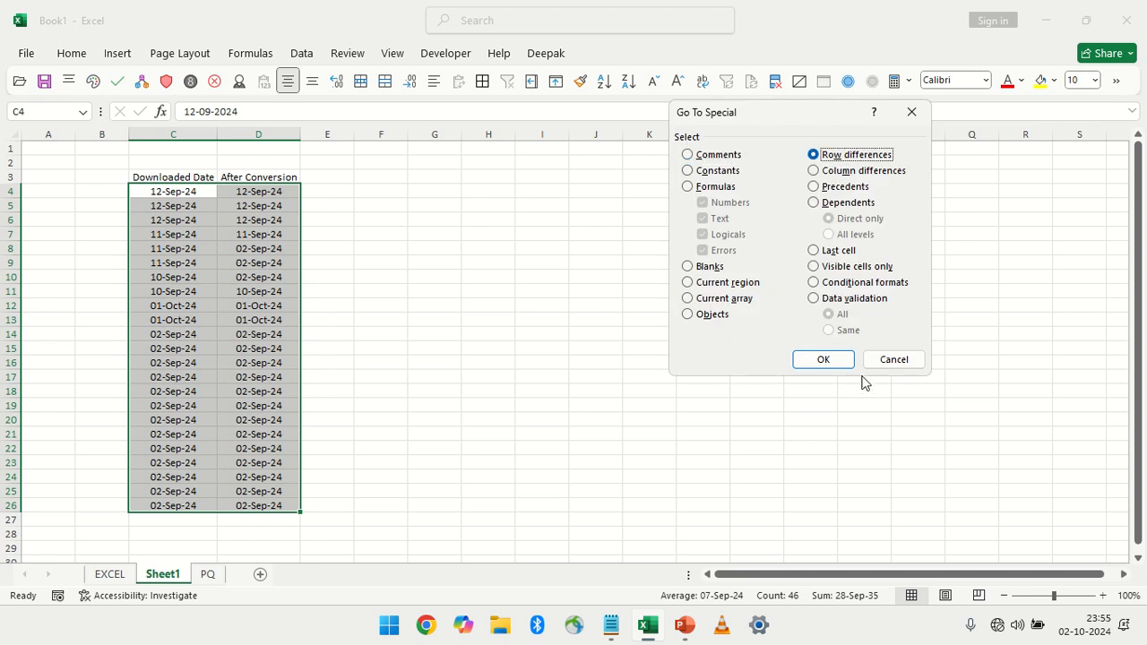
{"action": "left_click", "coordinate": [820, 359]}
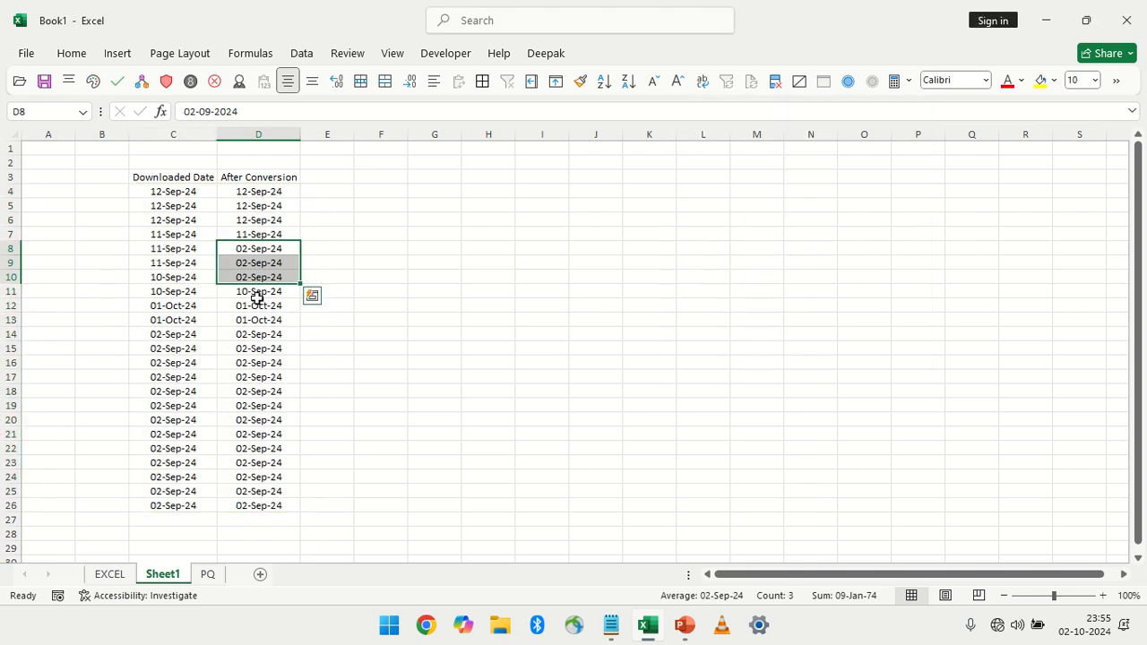
{"action": "left_click", "coordinate": [1039, 80]}
{"action": "left_click", "coordinate": [183, 253]}
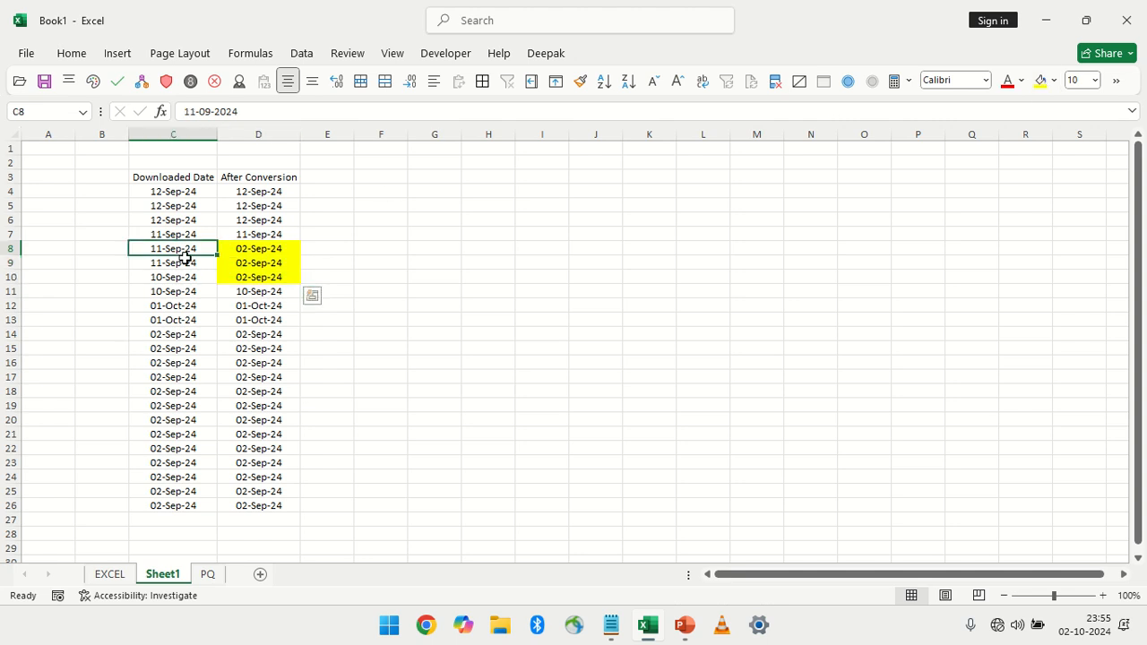
{"action": "left_click_drag", "start_coordinate": [183, 258], "coordinate": [256, 276]}
{"action": "left_click_drag", "start_coordinate": [179, 296], "coordinate": [271, 518]}
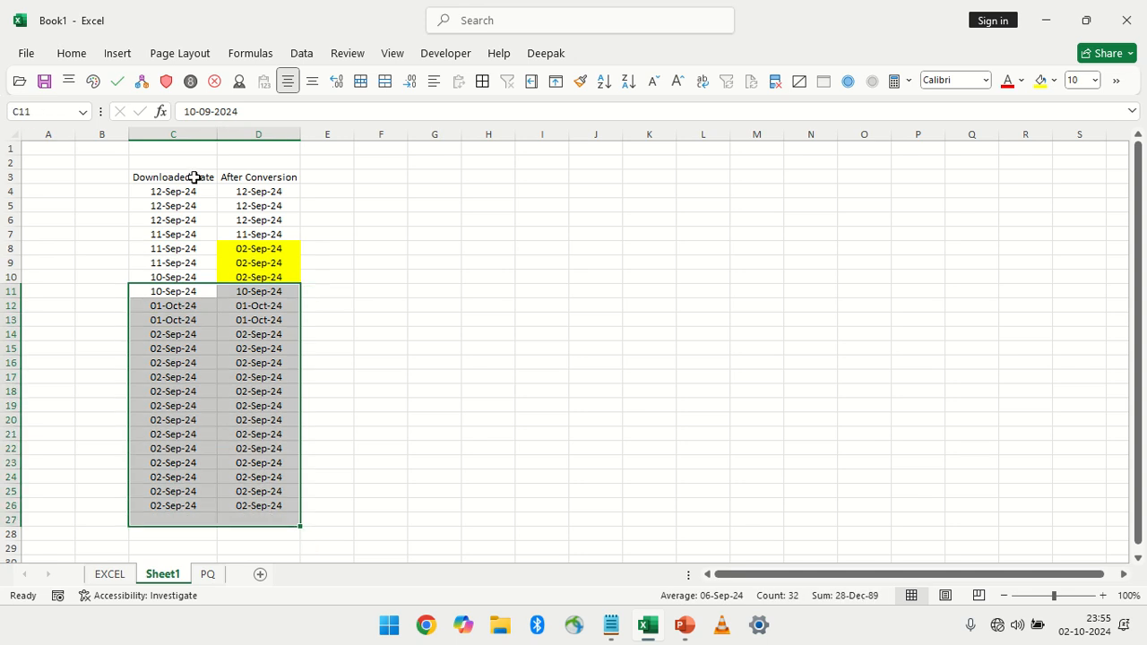
With D3 as the active cell of C3:D26, select the row differences through Go To Special and fill them yellow
{"action": "left_click_drag", "start_coordinate": [194, 179], "coordinate": [265, 506]}
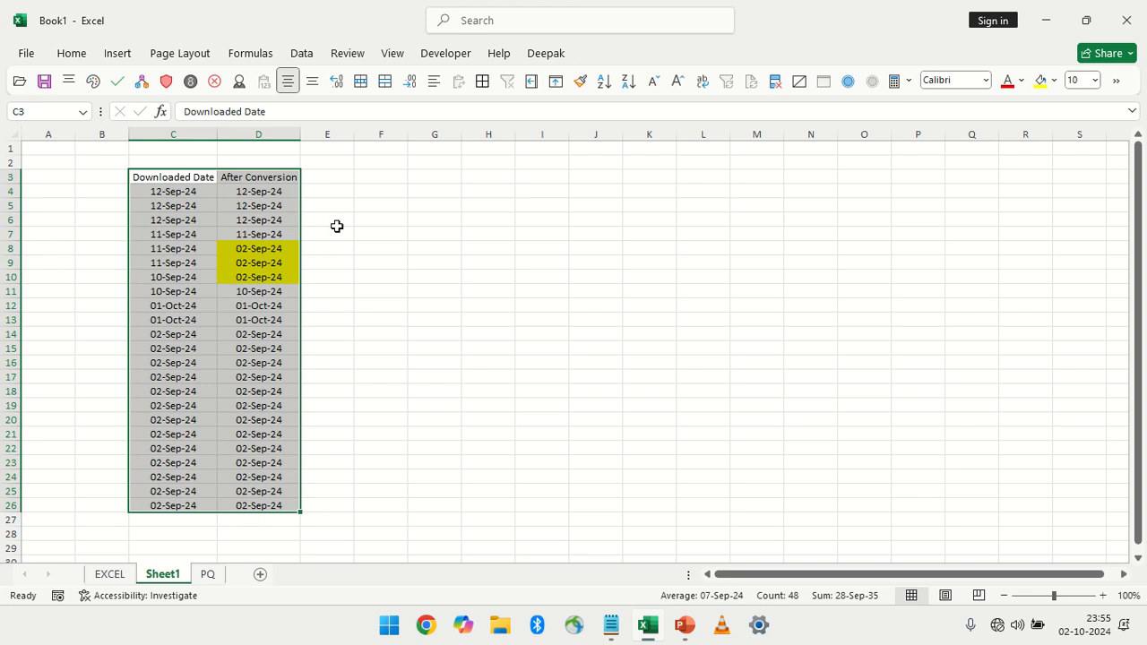
{"action": "key", "text": "Tab"}
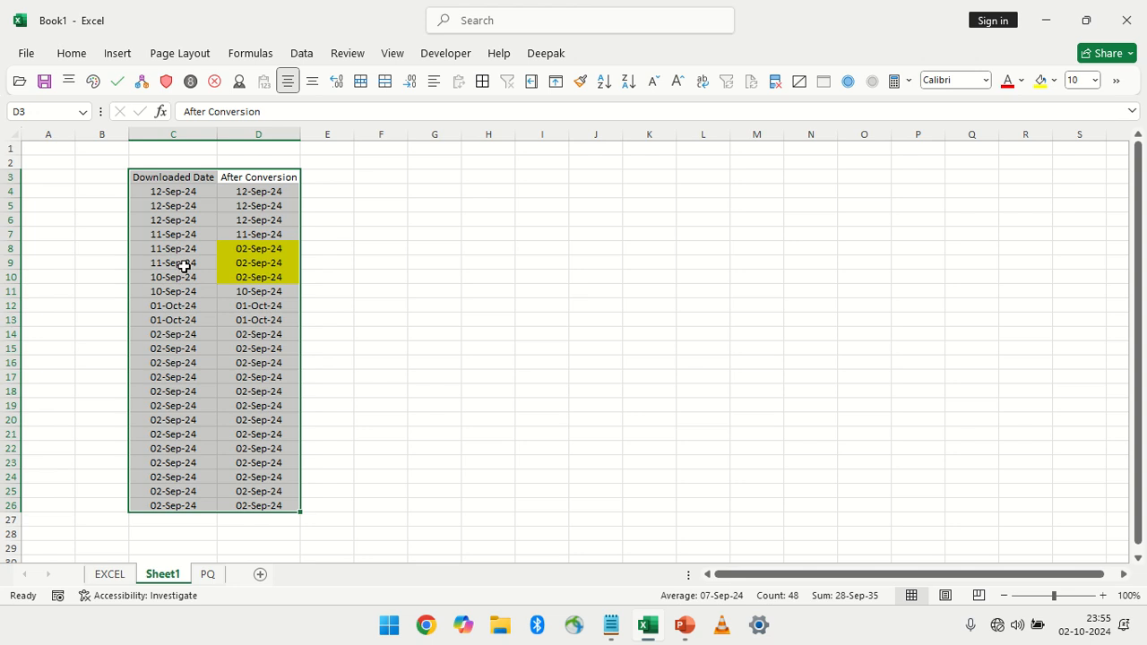
{"action": "key", "text": "F5"}
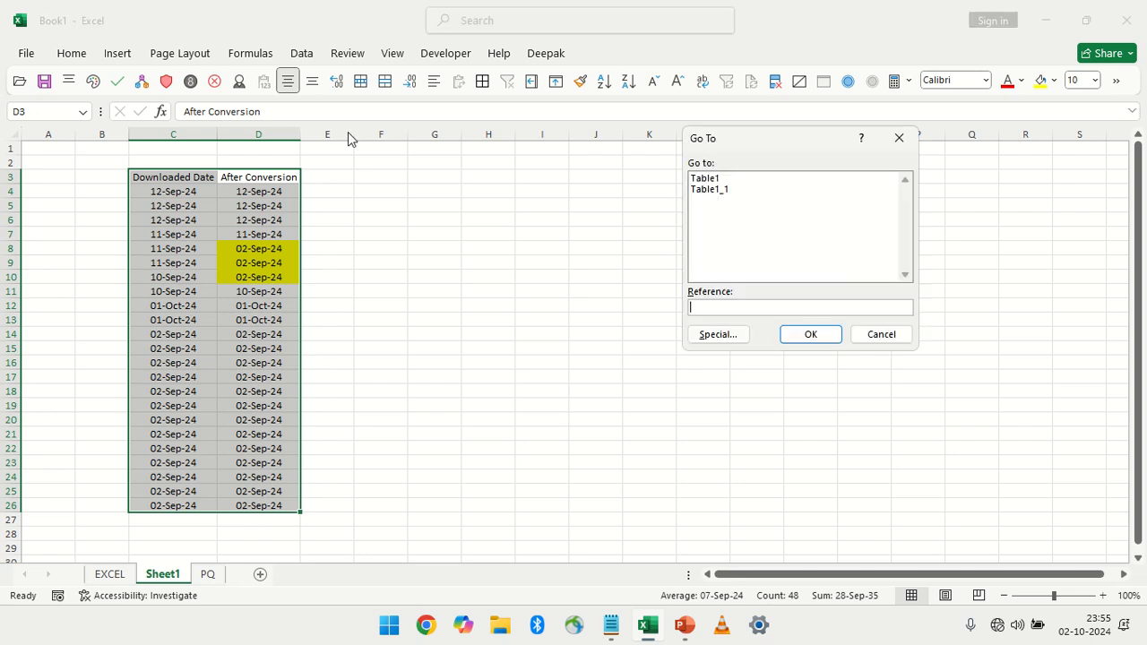
{"action": "left_click", "coordinate": [718, 334]}
{"action": "left_click", "coordinate": [855, 156]}
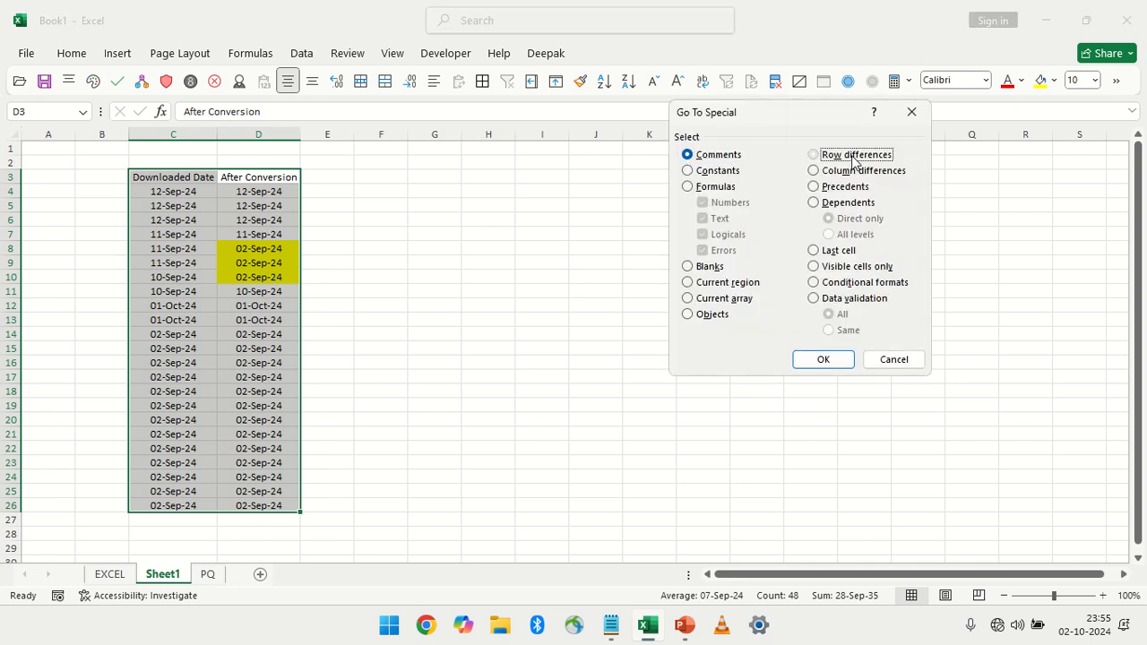
{"action": "left_click", "coordinate": [833, 361]}
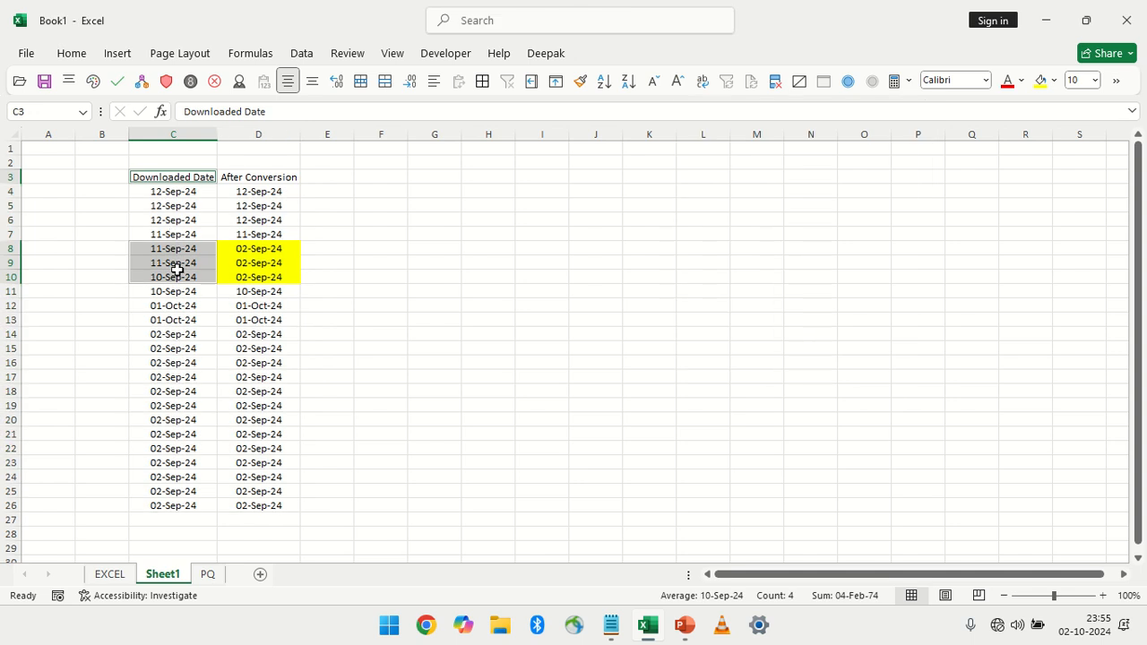
{"action": "left_click", "coordinate": [1040, 80]}
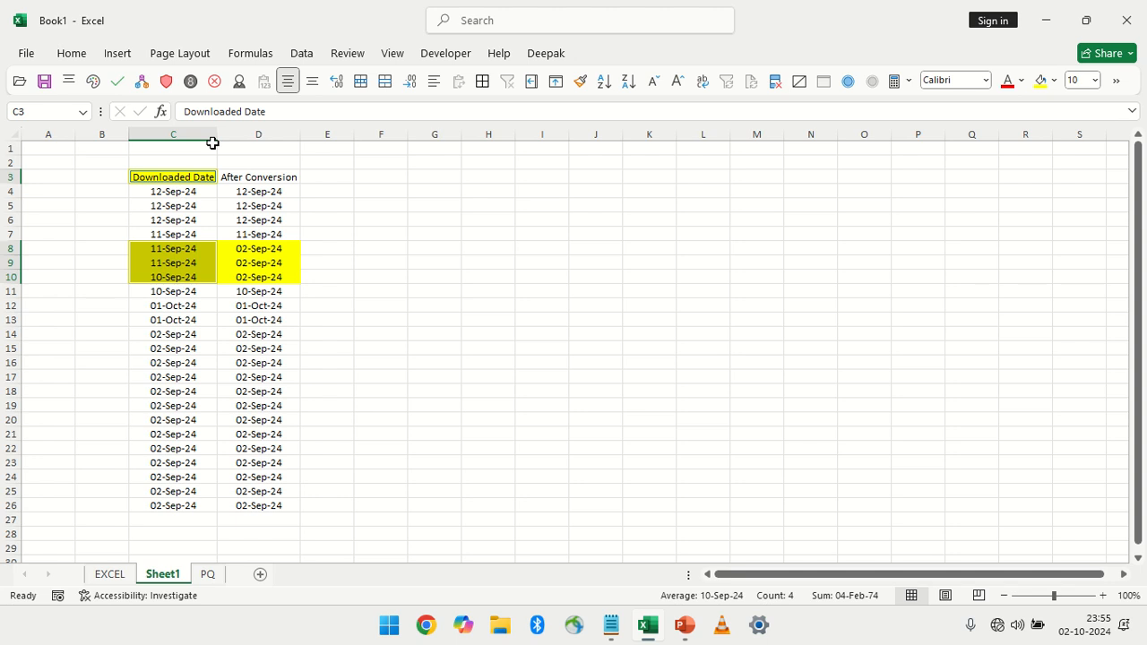
{"action": "left_click", "coordinate": [229, 318]}
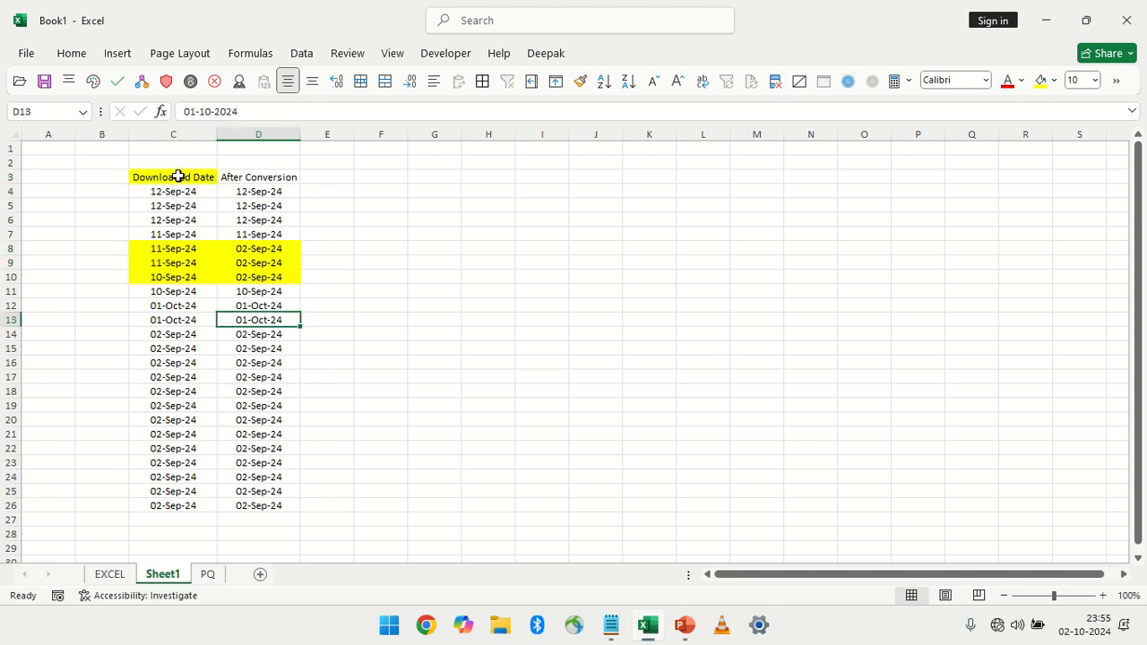
{"action": "left_click_drag", "start_coordinate": [174, 176], "coordinate": [269, 504]}
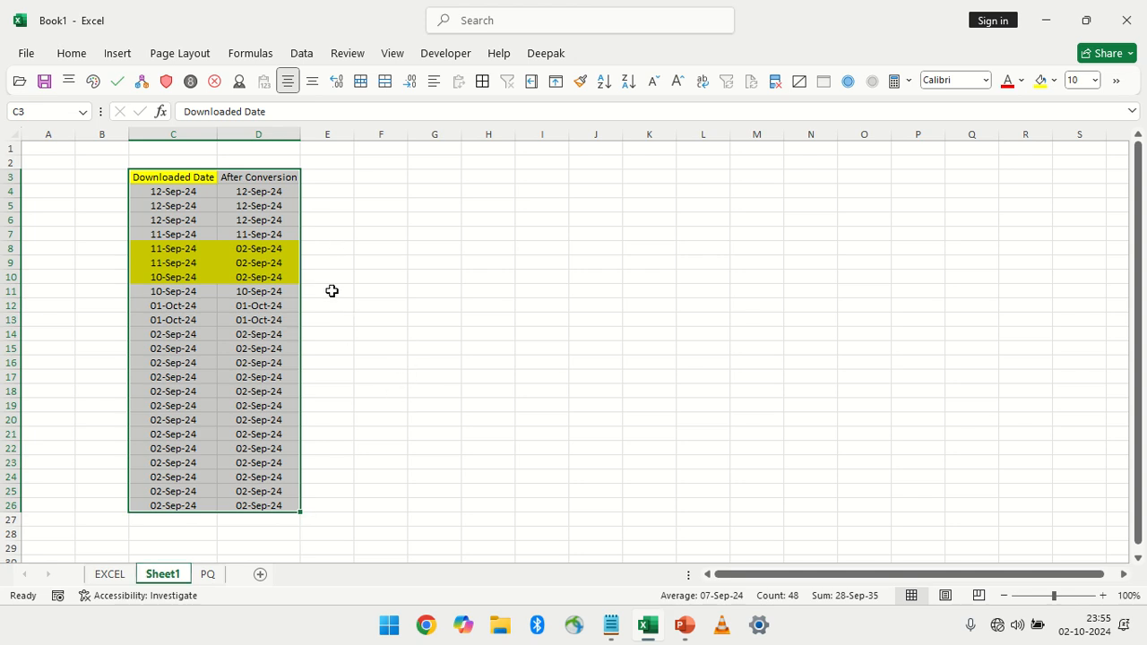
{"action": "left_click", "coordinate": [248, 239]}
{"action": "key", "text": "ctrl+g"}
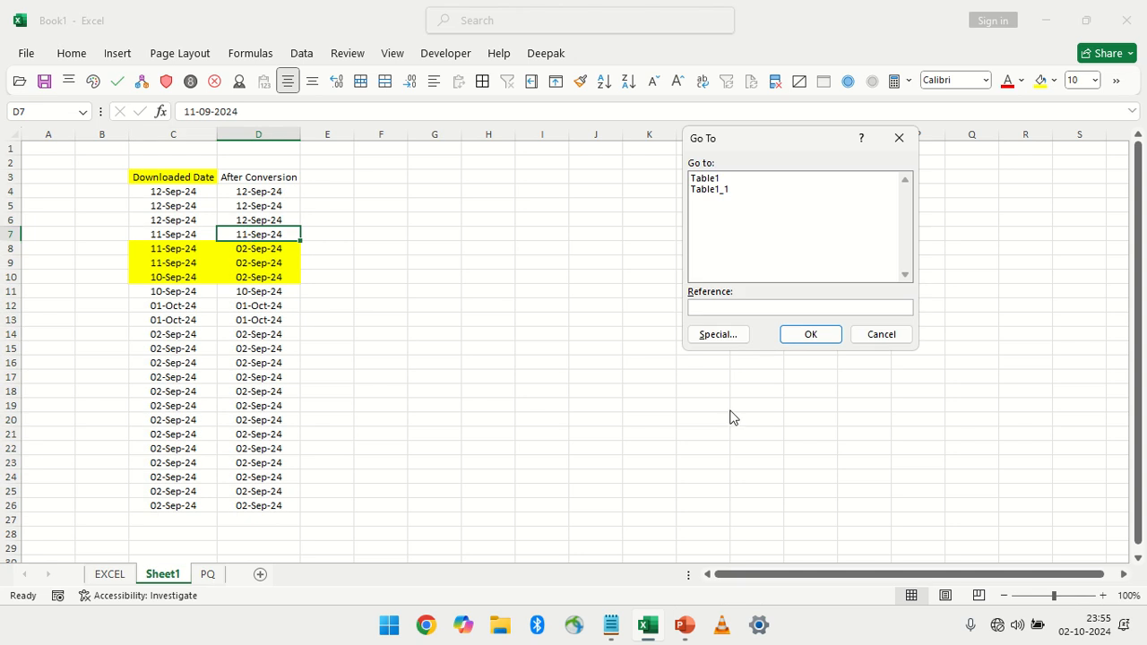
{"action": "left_click", "coordinate": [713, 333]}
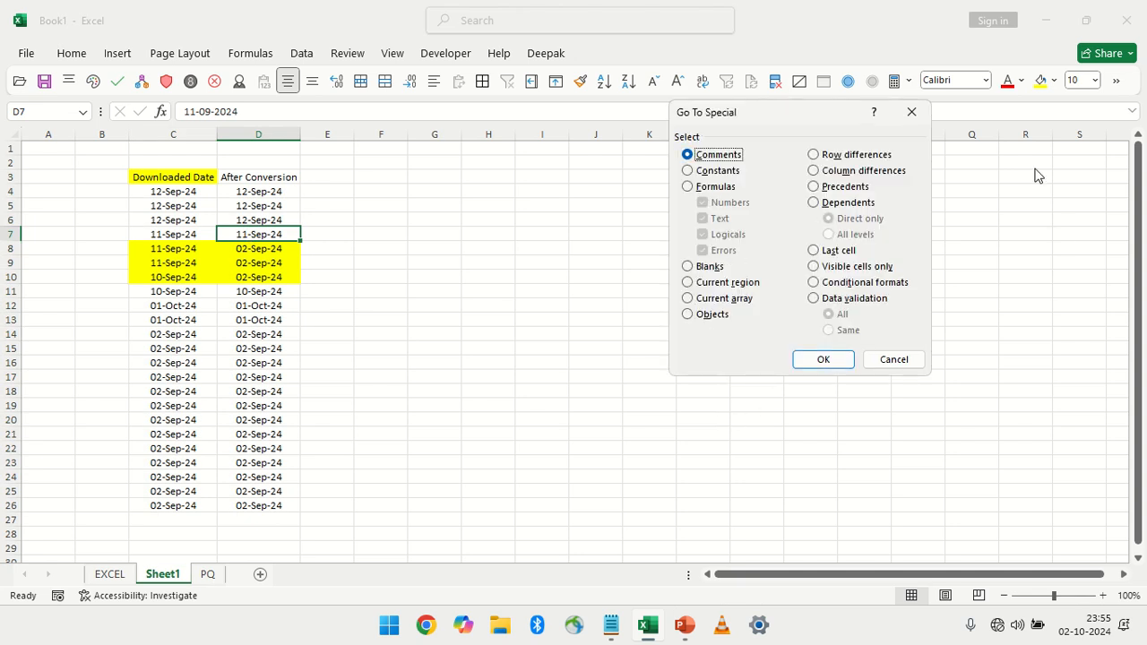
{"action": "left_click", "coordinate": [862, 157]}
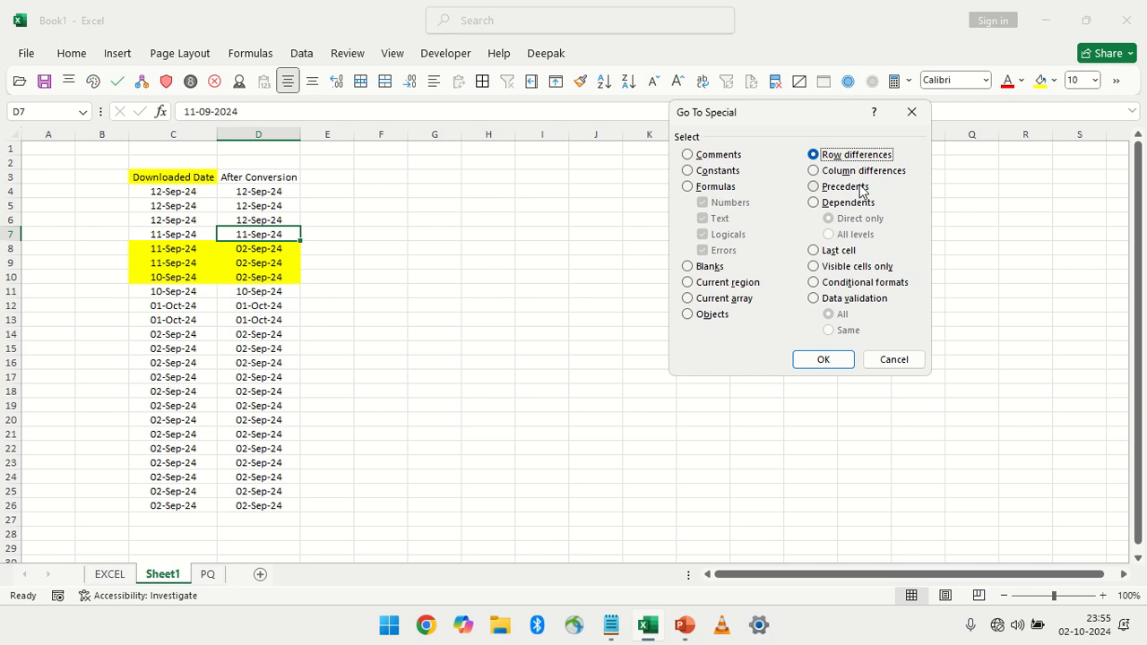
{"action": "left_click", "coordinate": [907, 363]}
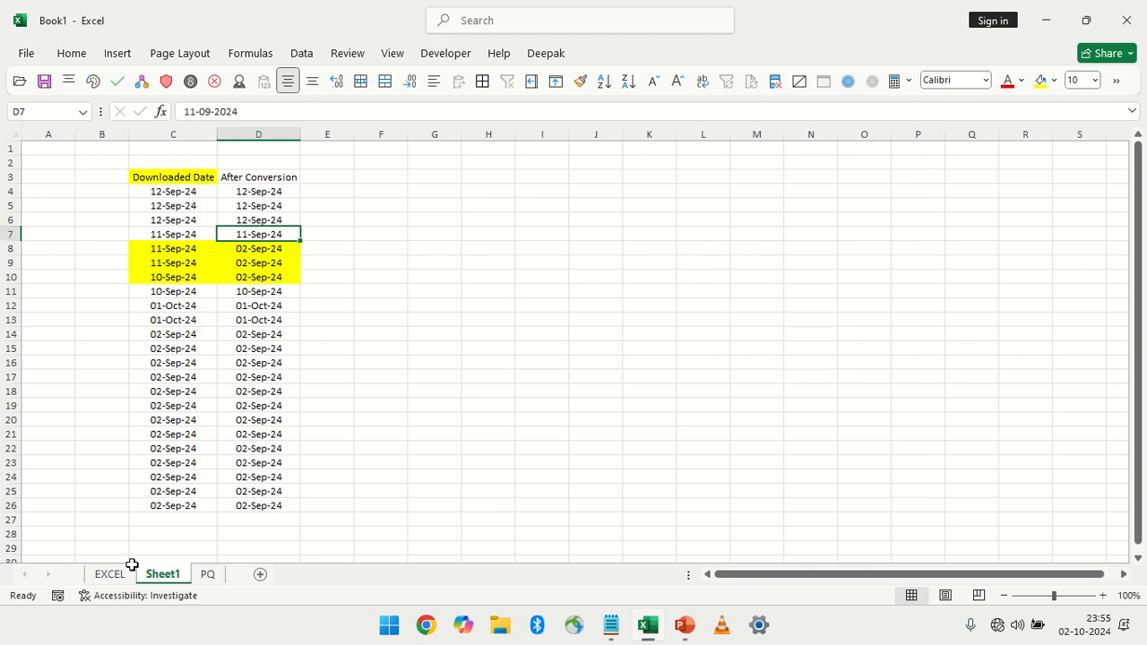
On the EXCEL sheet, select the precedent of the After Conversion formula in B900 through Go To Special
{"action": "left_click", "coordinate": [125, 573]}
{"action": "left_click", "coordinate": [160, 206]}
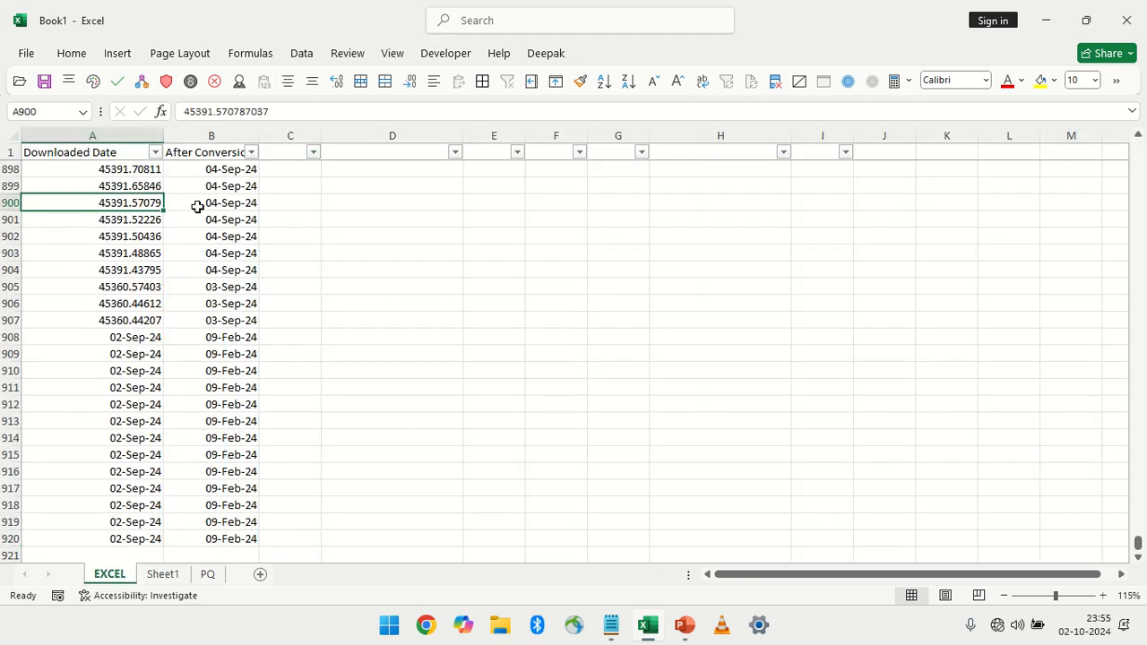
{"action": "left_click", "coordinate": [213, 205]}
{"action": "scroll", "coordinate": [214, 204], "scroll_direction": "up", "scroll_amount": 4}
{"action": "scroll", "coordinate": [213, 204], "scroll_direction": "down", "scroll_amount": 1}
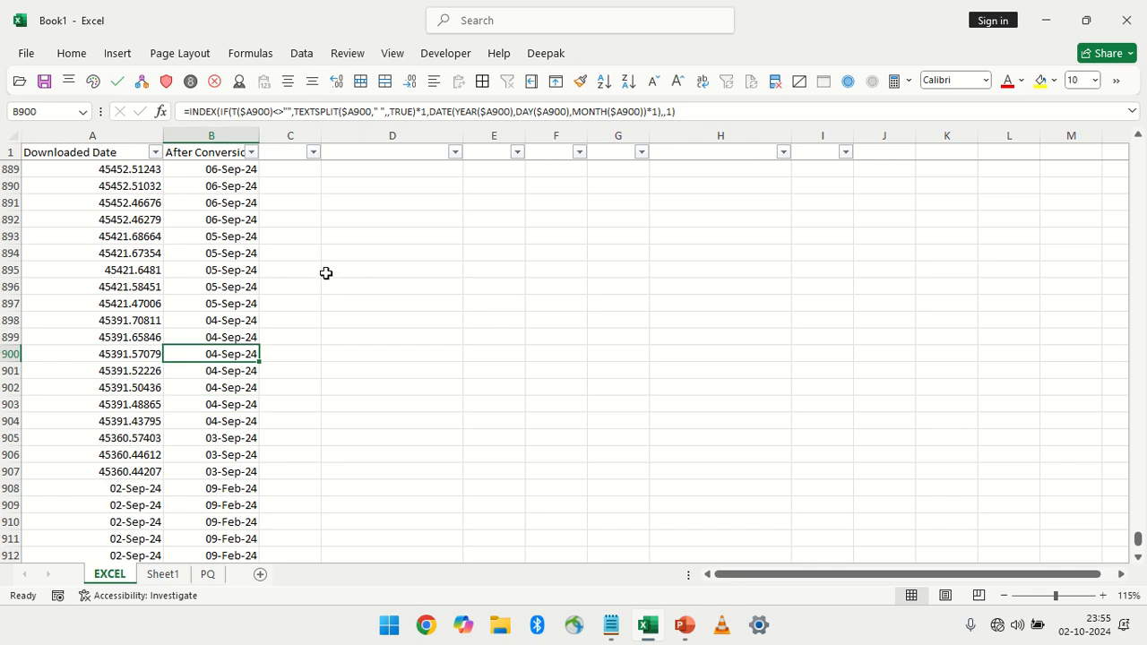
{"action": "key", "text": "ctrl+g"}
{"action": "left_click", "coordinate": [732, 338]}
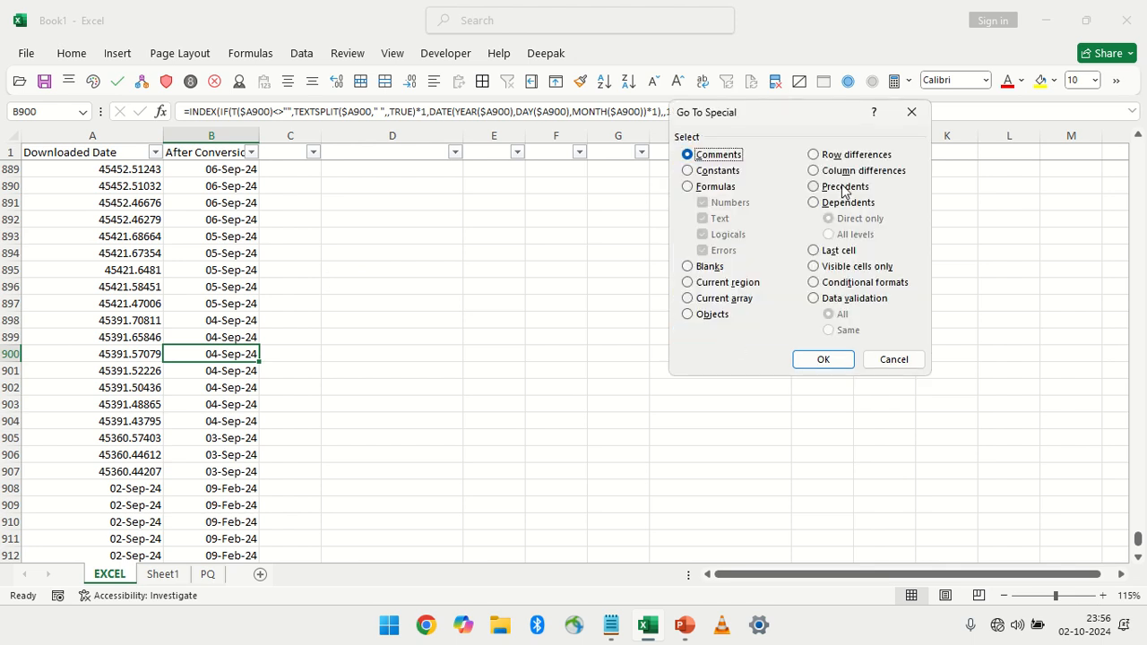
{"action": "left_click", "coordinate": [842, 187]}
{"action": "left_click", "coordinate": [823, 360]}
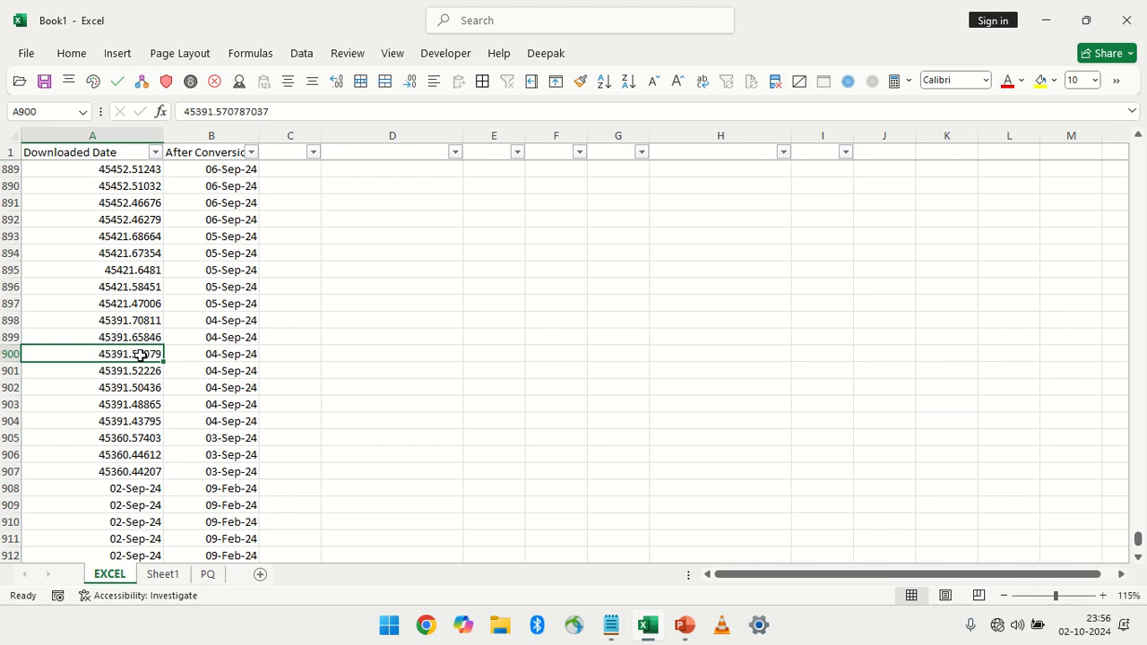
Compare the After Conversion formula in B900 with its source value in A900
{"action": "left_click", "coordinate": [220, 353]}
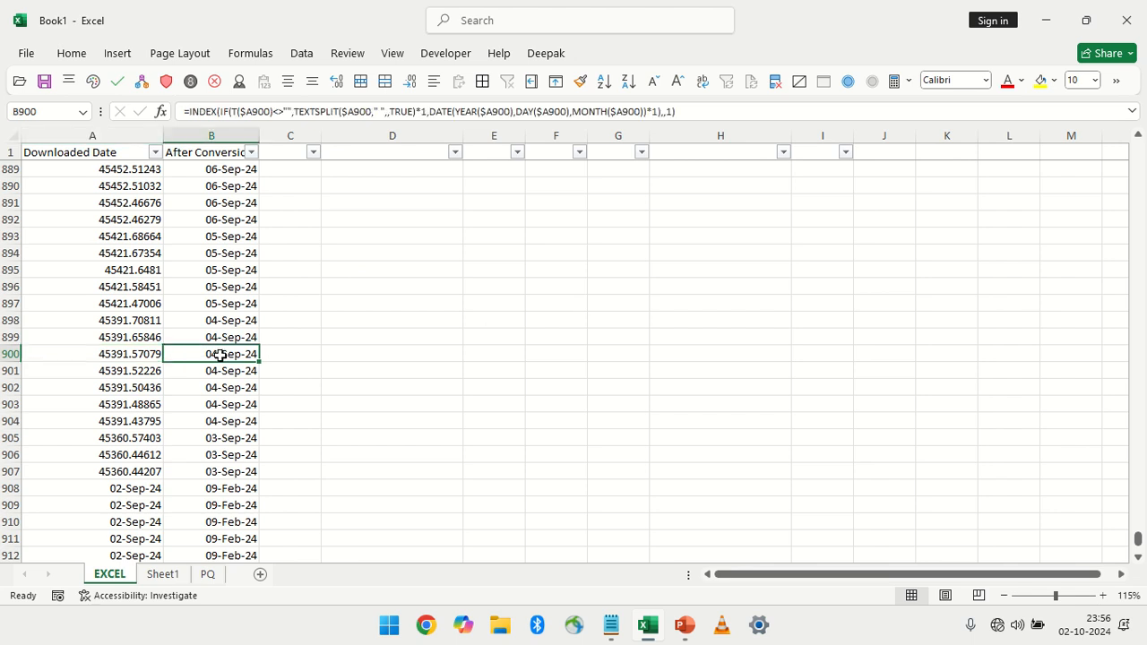
{"action": "left_click", "coordinate": [134, 354]}
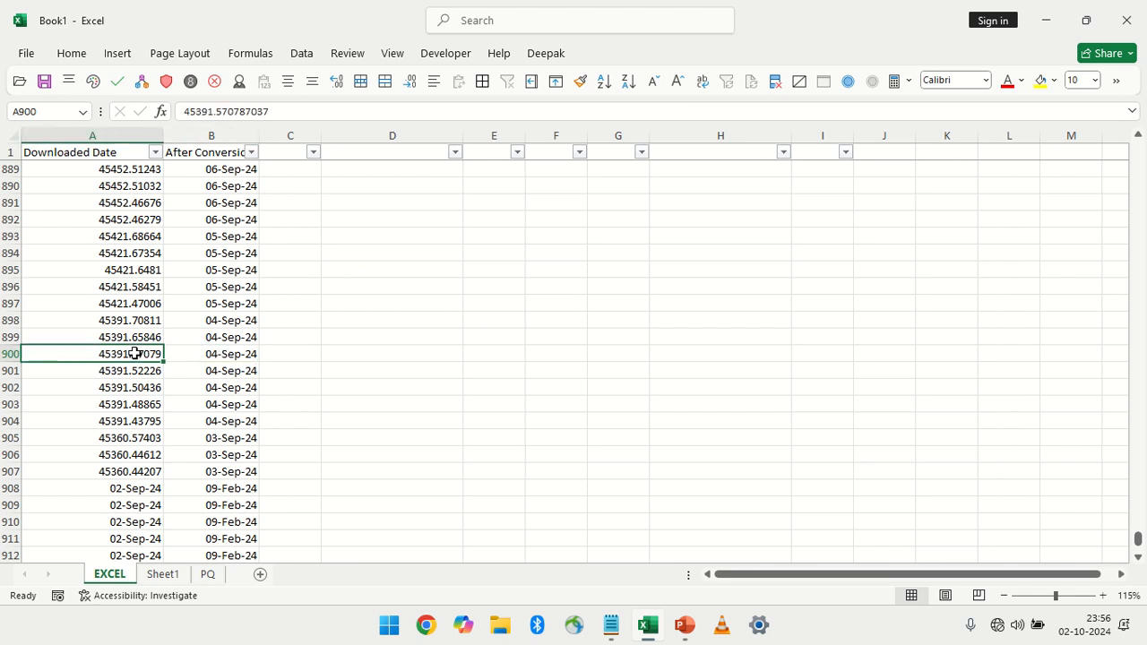
{"action": "left_click", "coordinate": [206, 354]}
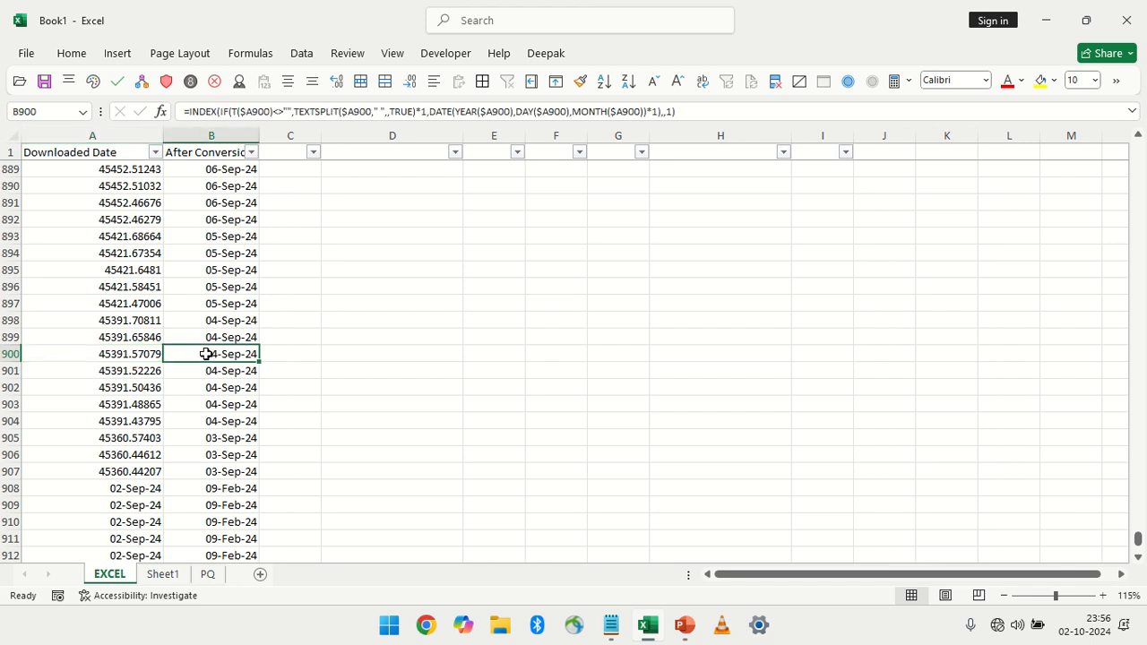
{"action": "left_click", "coordinate": [149, 358]}
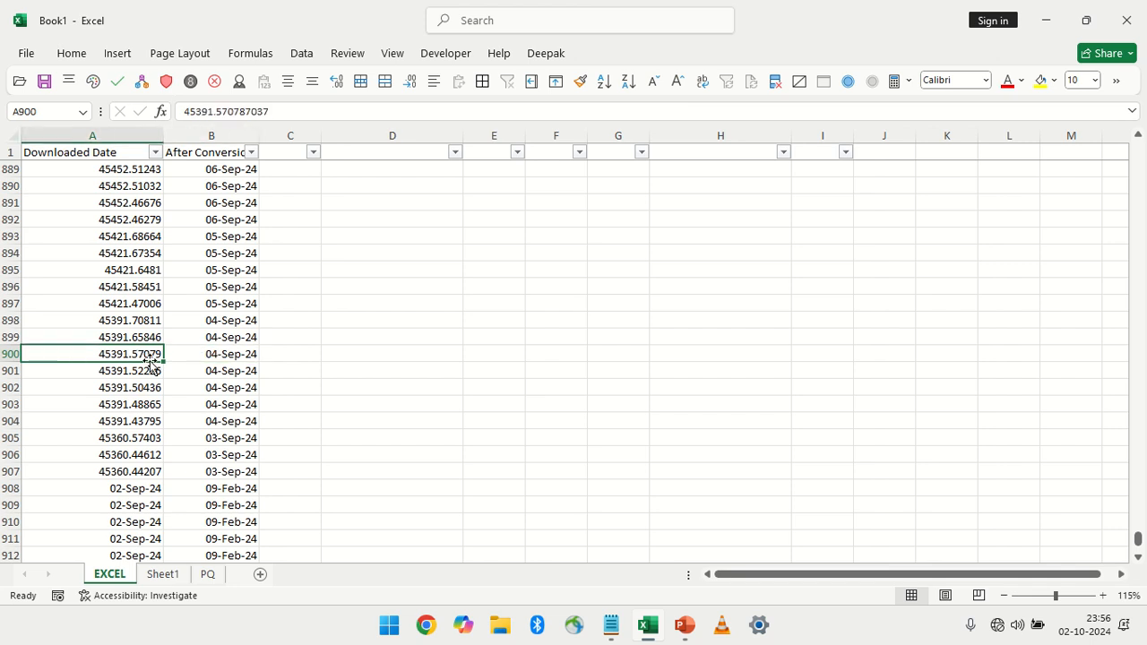
{"action": "left_click", "coordinate": [210, 351]}
{"action": "left_click", "coordinate": [131, 352]}
{"action": "left_click", "coordinate": [229, 351]}
Select the precedent of the formula in B895 through Go To Special and check it against the formula's cell reference
{"action": "left_click", "coordinate": [223, 270]}
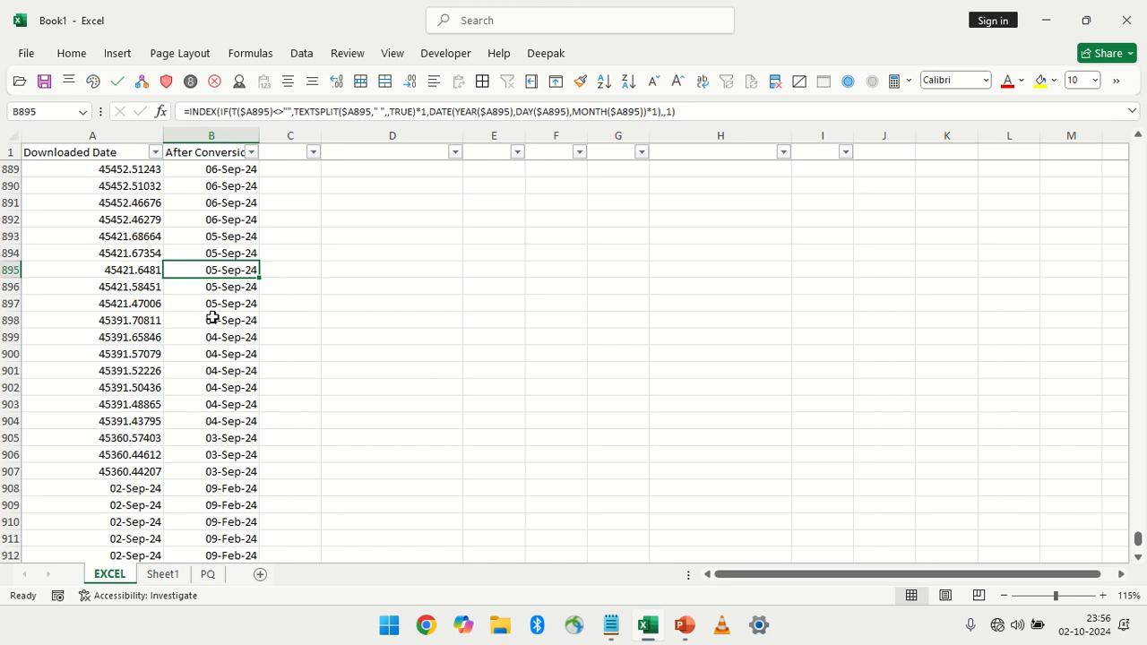
{"action": "key", "text": "ctrl+g"}
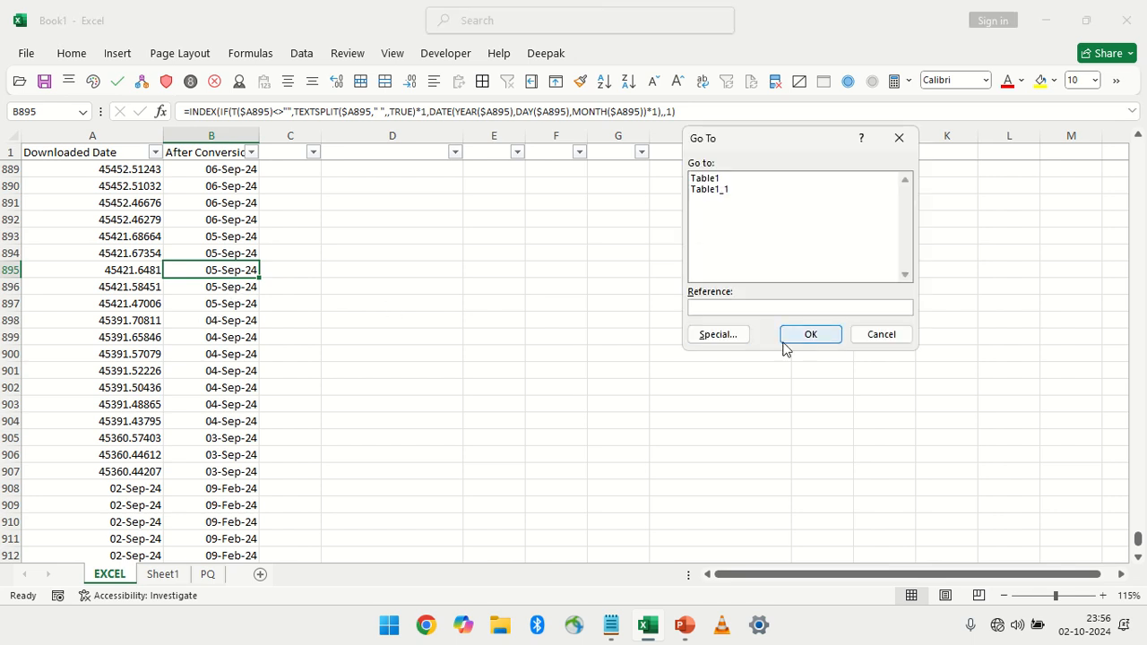
{"action": "left_click", "coordinate": [719, 336]}
{"action": "left_click", "coordinate": [844, 188]}
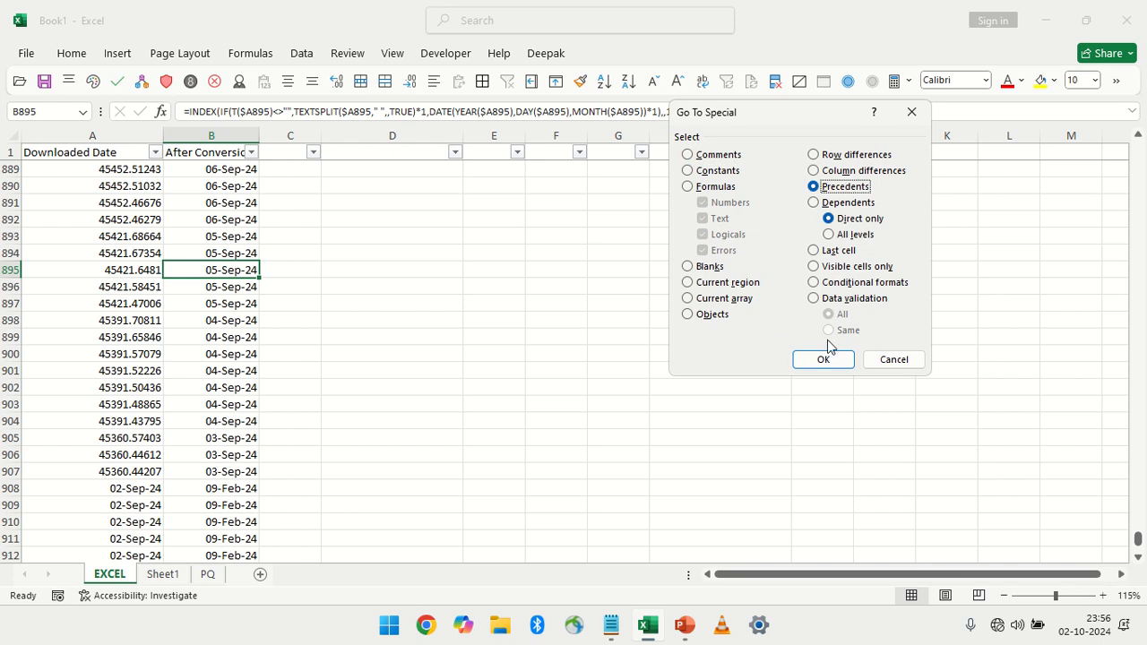
{"action": "left_click", "coordinate": [822, 360]}
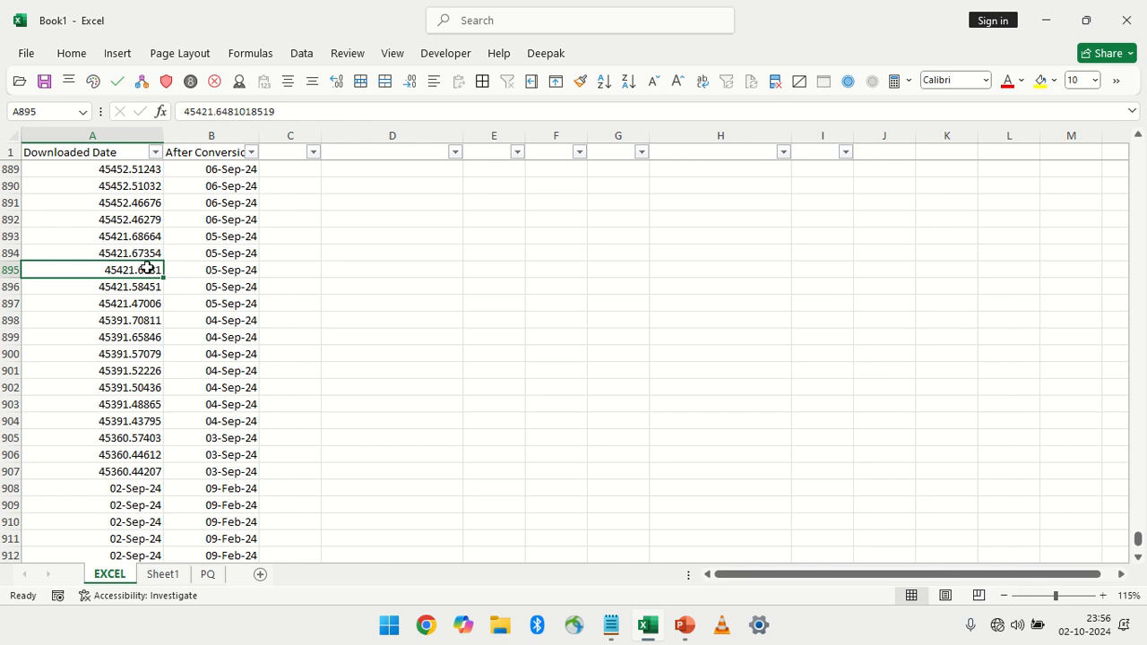
{"action": "left_click", "coordinate": [225, 279]}
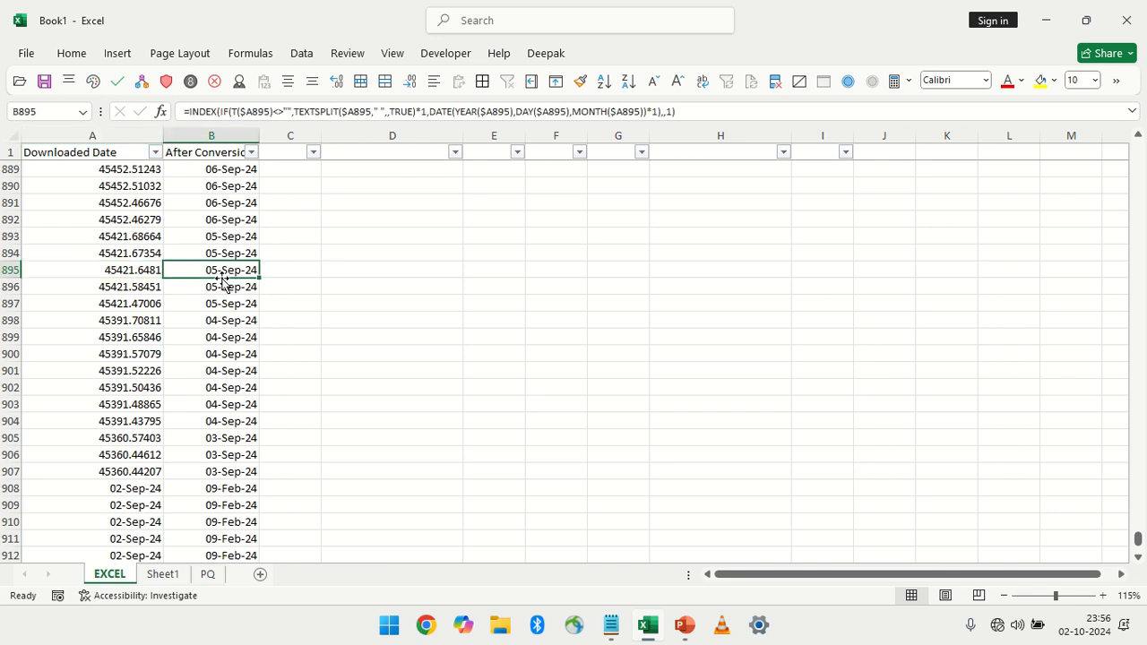
{"action": "left_click", "coordinate": [109, 269]}
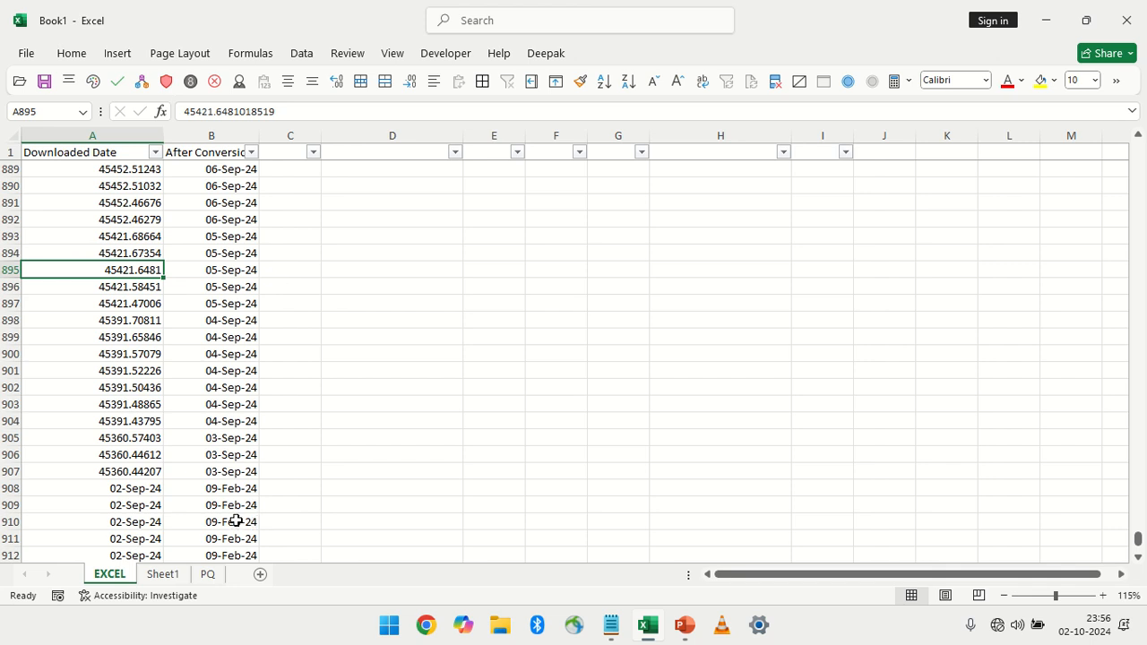
{"action": "left_click", "coordinate": [170, 574]}
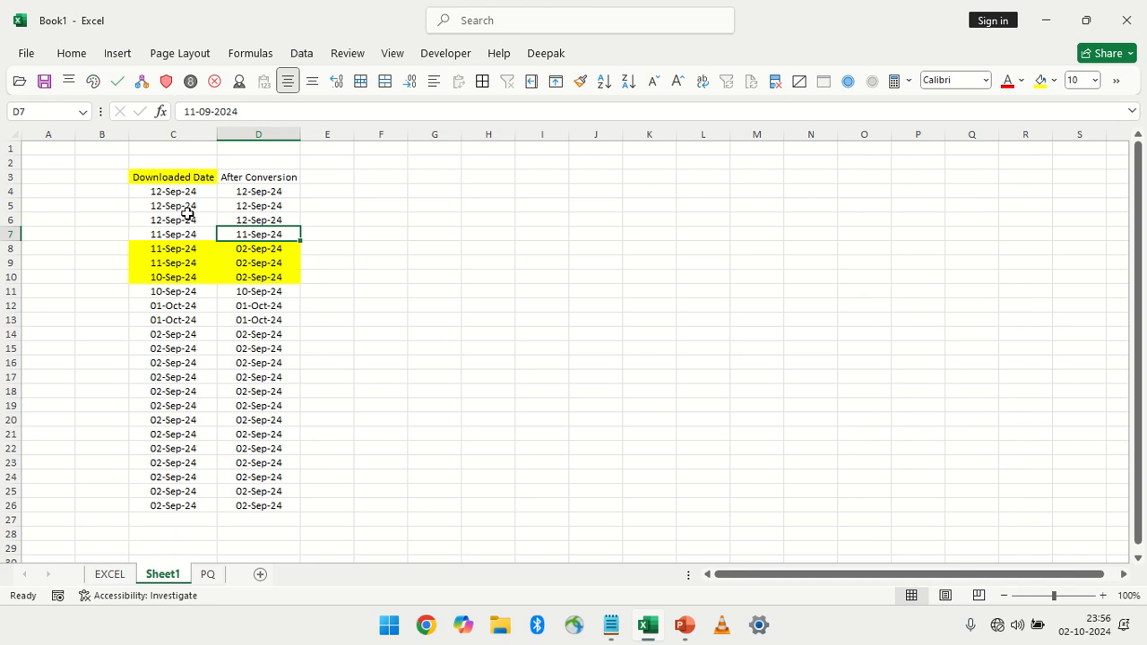
{"action": "left_click_drag", "start_coordinate": [187, 217], "coordinate": [265, 418]}
{"action": "left_click_drag", "start_coordinate": [189, 263], "coordinate": [194, 314]}
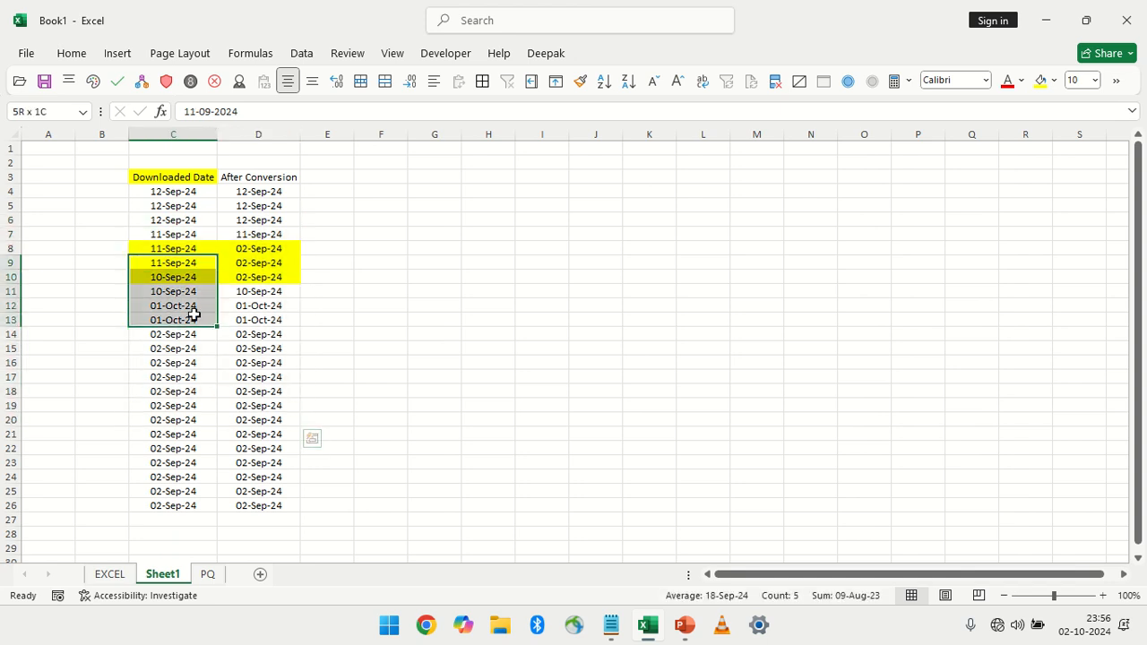
{"action": "left_click", "coordinate": [172, 179]}
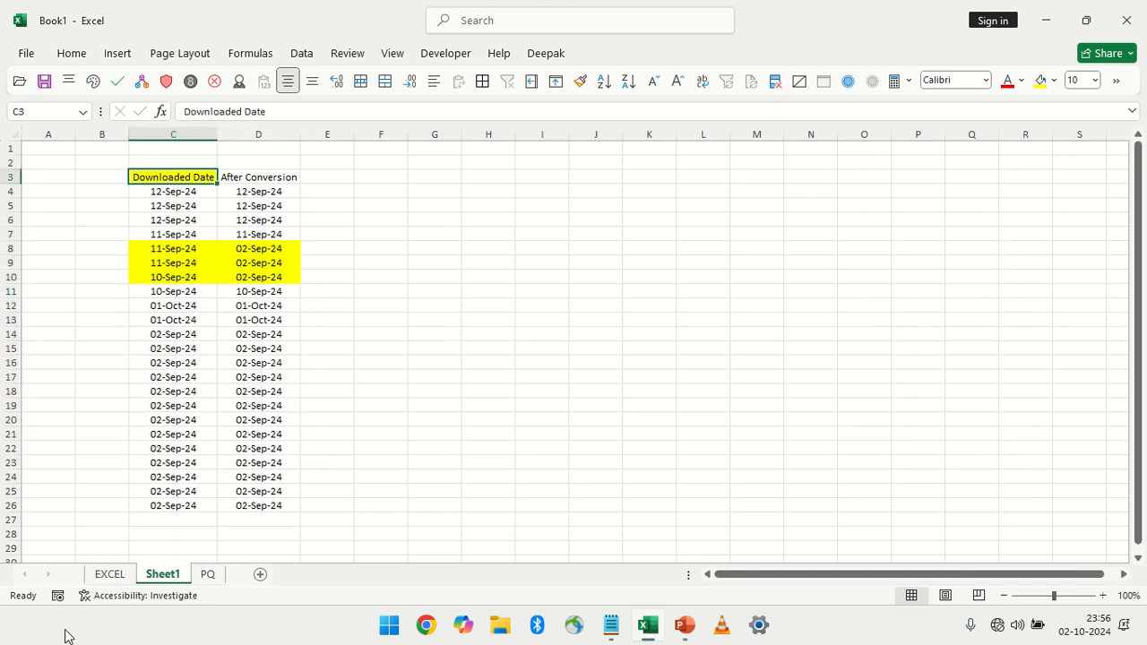
On the EXCEL sheet, filter Downloaded Date to all September 2024 dates plus the values 45301.43765 and 45301.46613
{"action": "left_click", "coordinate": [109, 574]}
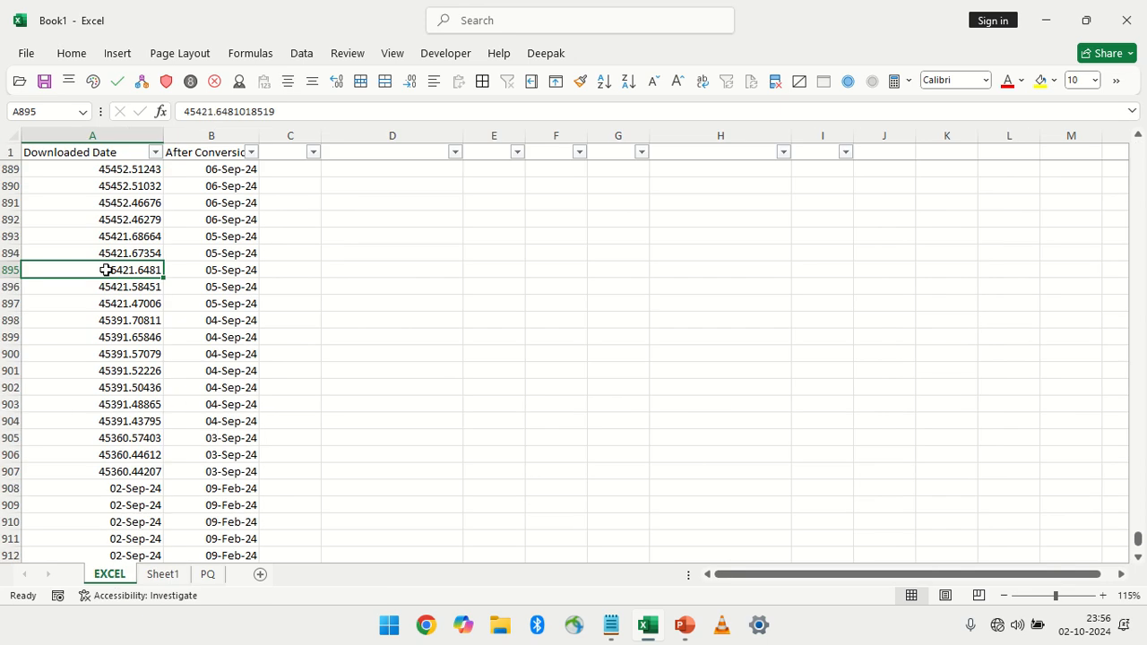
{"action": "left_click", "coordinate": [157, 154]}
{"action": "left_click", "coordinate": [79, 375]}
{"action": "double_click", "coordinate": [78, 408]}
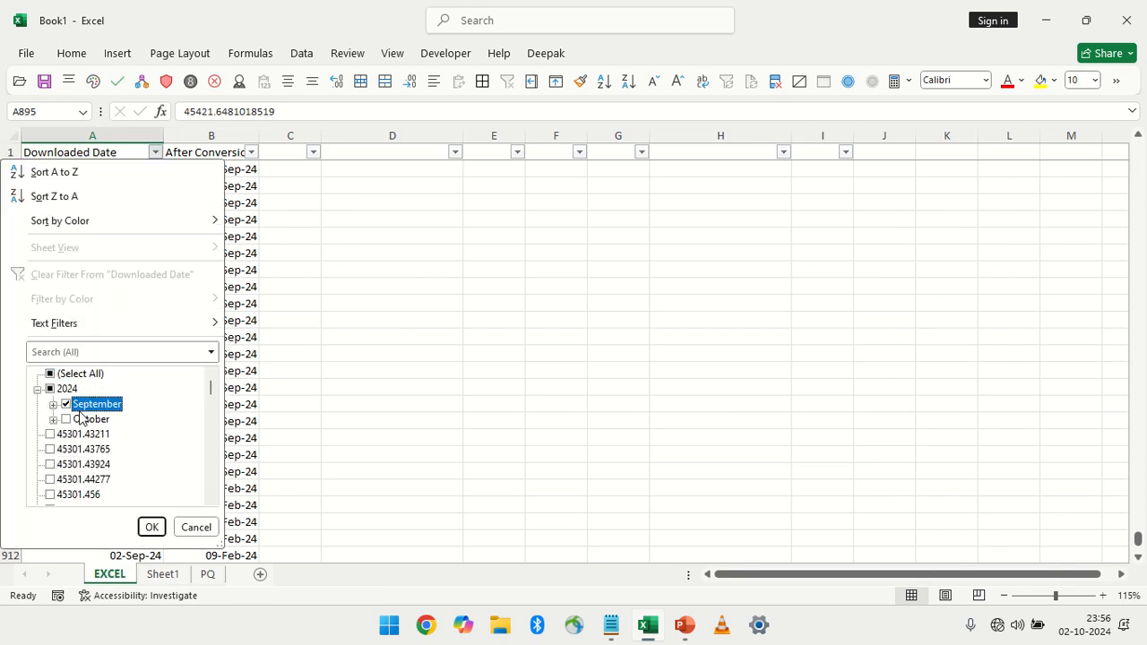
{"action": "left_click", "coordinate": [75, 404]}
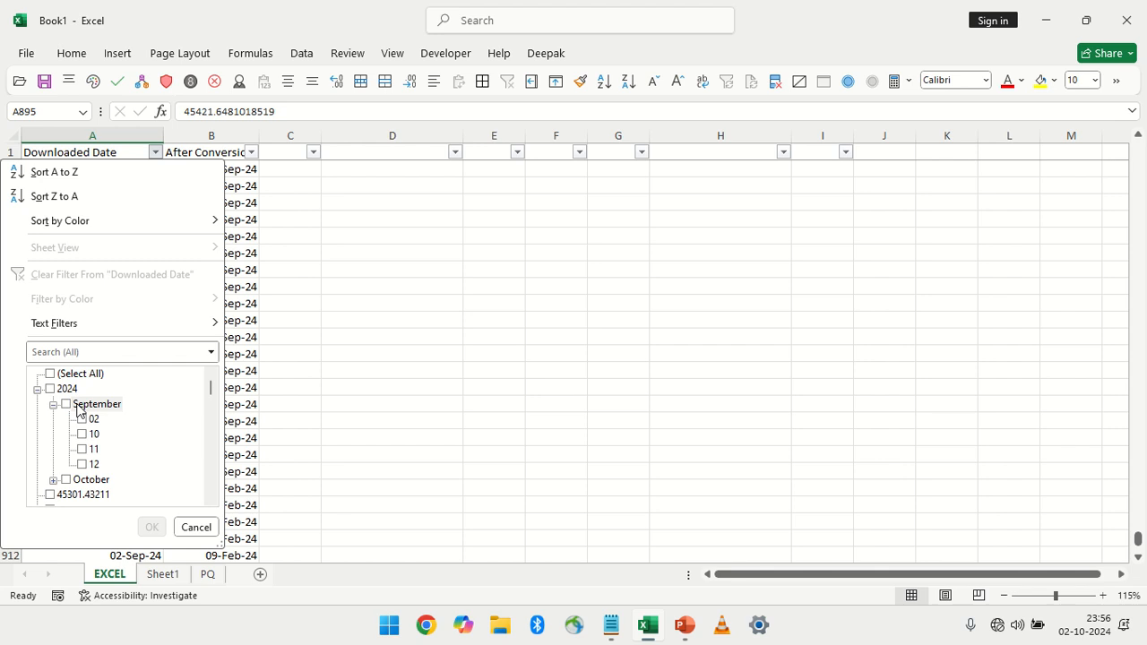
{"action": "left_click", "coordinate": [74, 404]}
{"action": "scroll", "coordinate": [116, 480], "scroll_direction": "down", "scroll_amount": 2}
{"action": "left_click", "coordinate": [77, 421]}
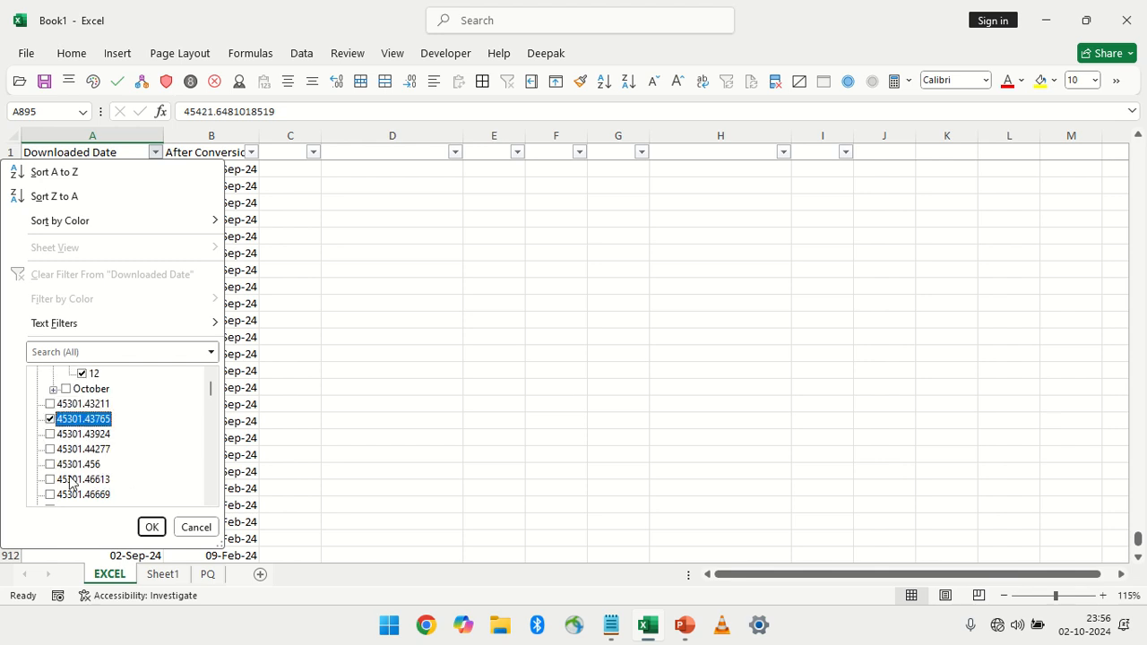
{"action": "left_click", "coordinate": [72, 480]}
{"action": "left_click", "coordinate": [150, 527]}
{"action": "scroll", "coordinate": [118, 281], "scroll_direction": "up", "scroll_amount": 4}
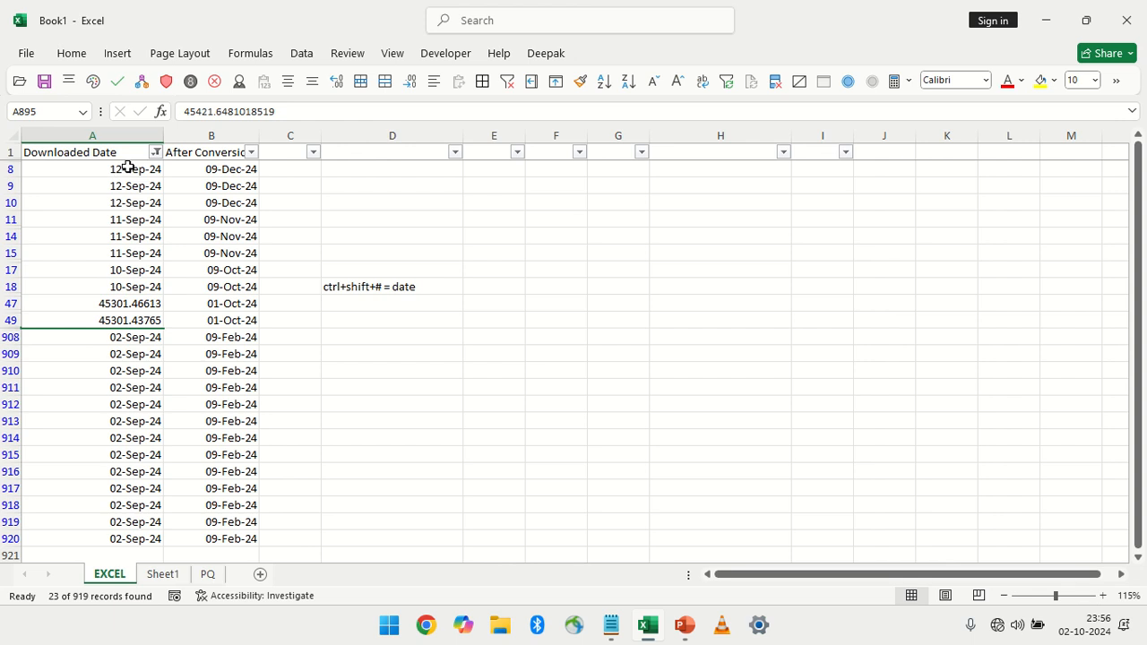
Select only the visible cells of the filtered range A8:B920 through Go To Special
{"action": "left_click_drag", "start_coordinate": [129, 168], "coordinate": [224, 535]}
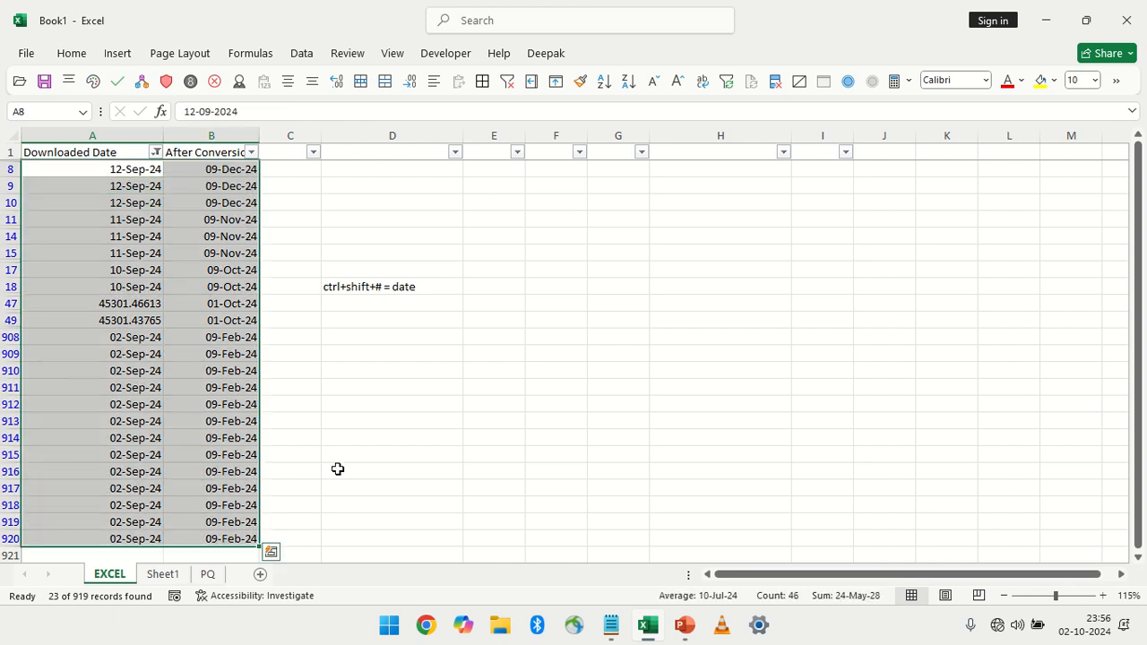
{"action": "key", "text": "ctrl+g"}
{"action": "left_click", "coordinate": [708, 337]}
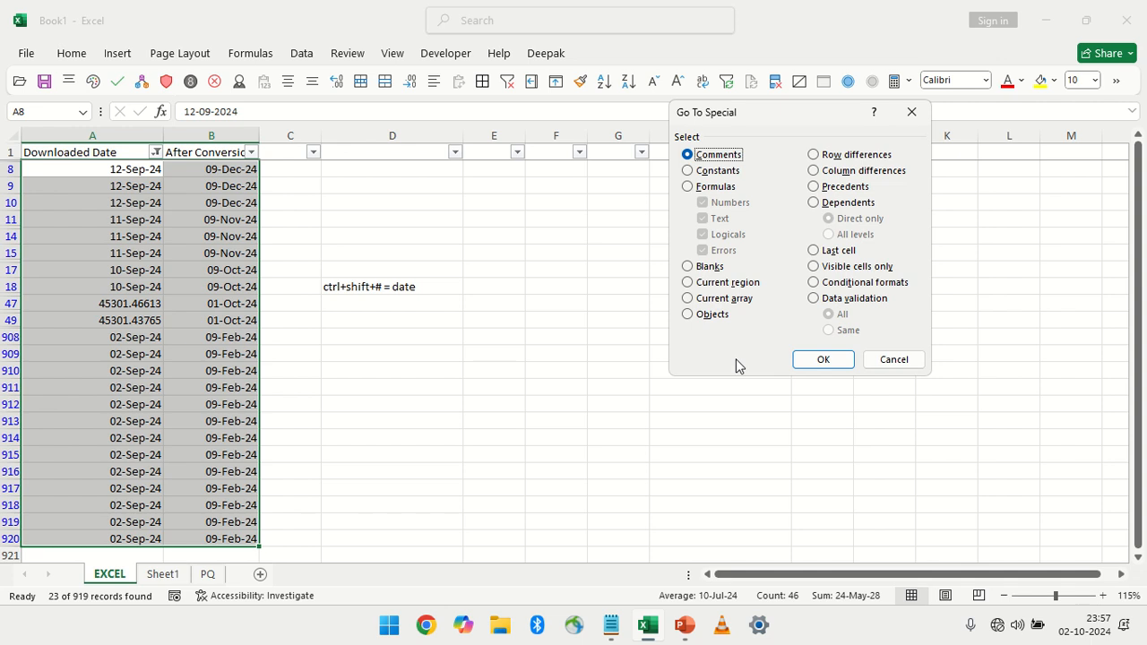
{"action": "left_click", "coordinate": [706, 267]}
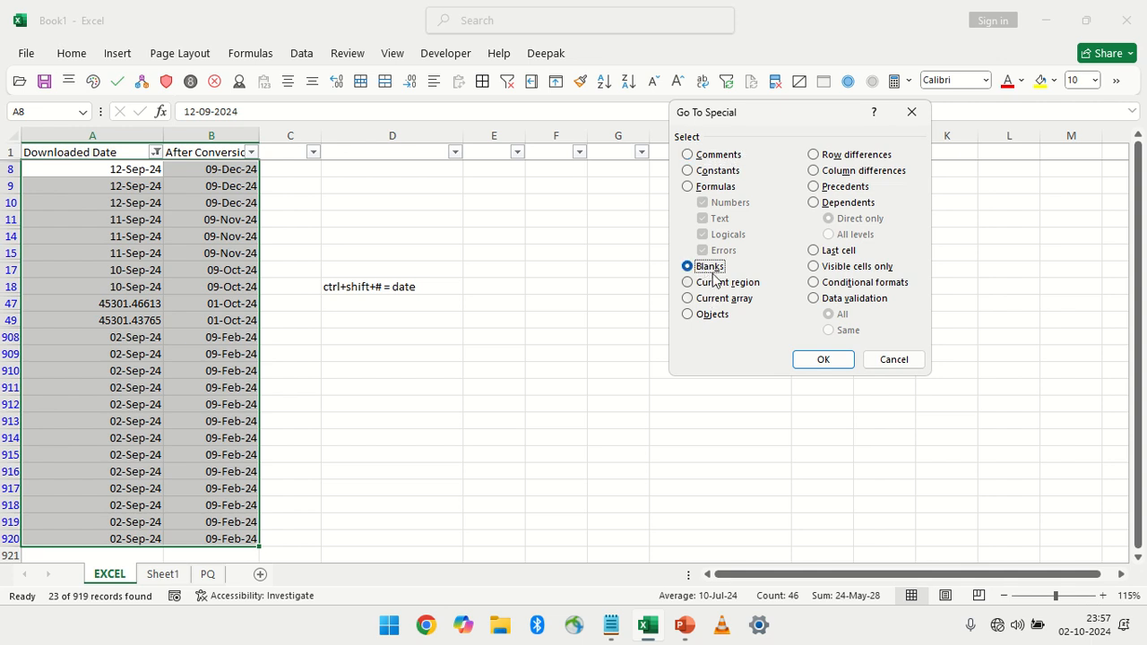
{"action": "left_click", "coordinate": [834, 268]}
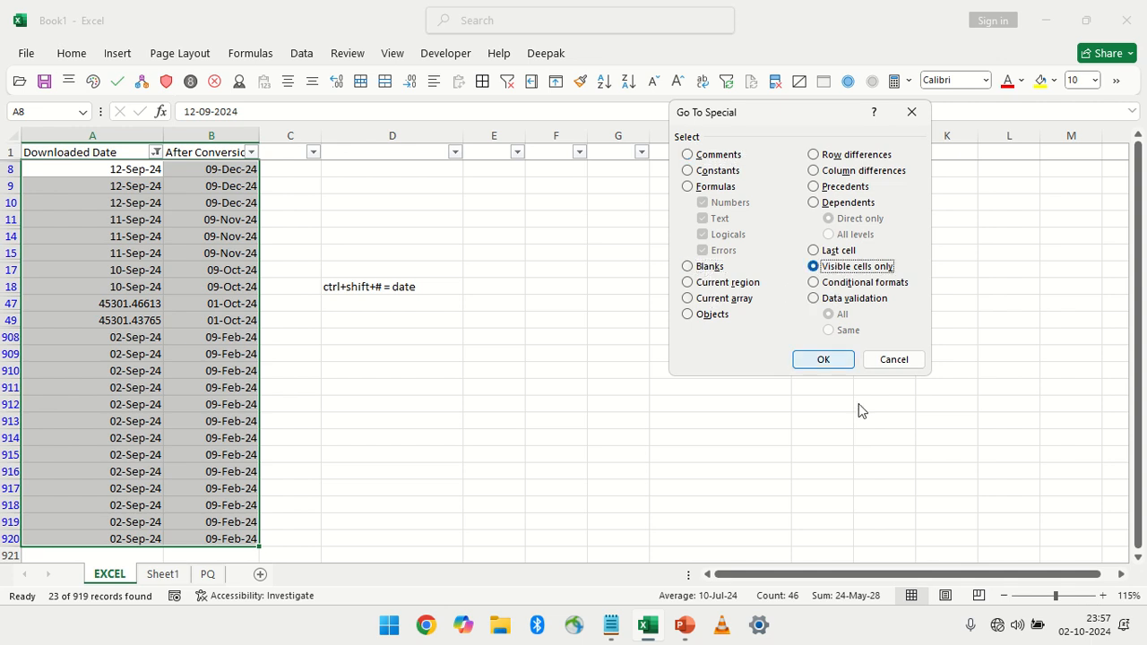
{"action": "left_click", "coordinate": [823, 359]}
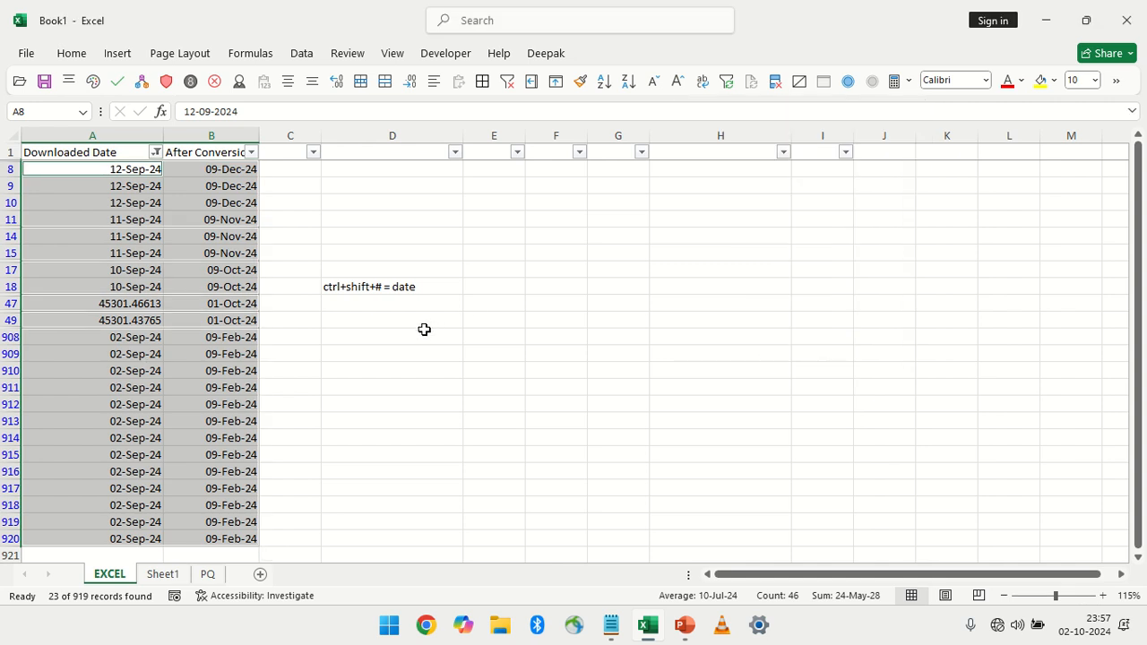
Enter the shortcut note "ALT+;" in D47, below the date shortcut note
{"action": "left_click", "coordinate": [401, 306]}
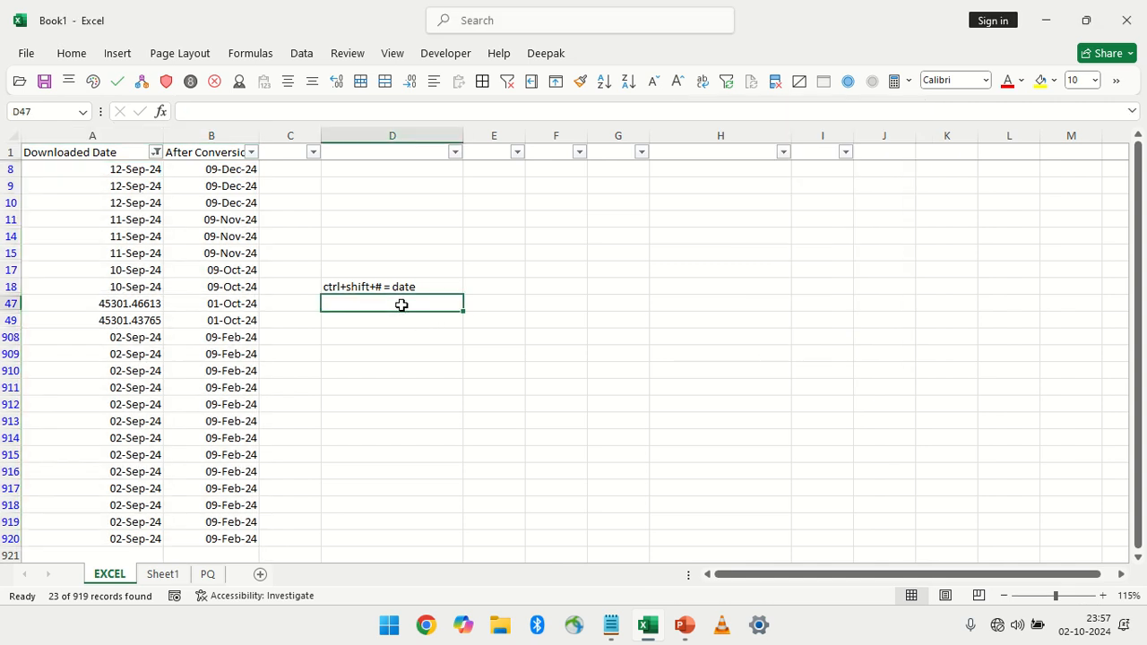
{"action": "type", "text": "ALT+;"}
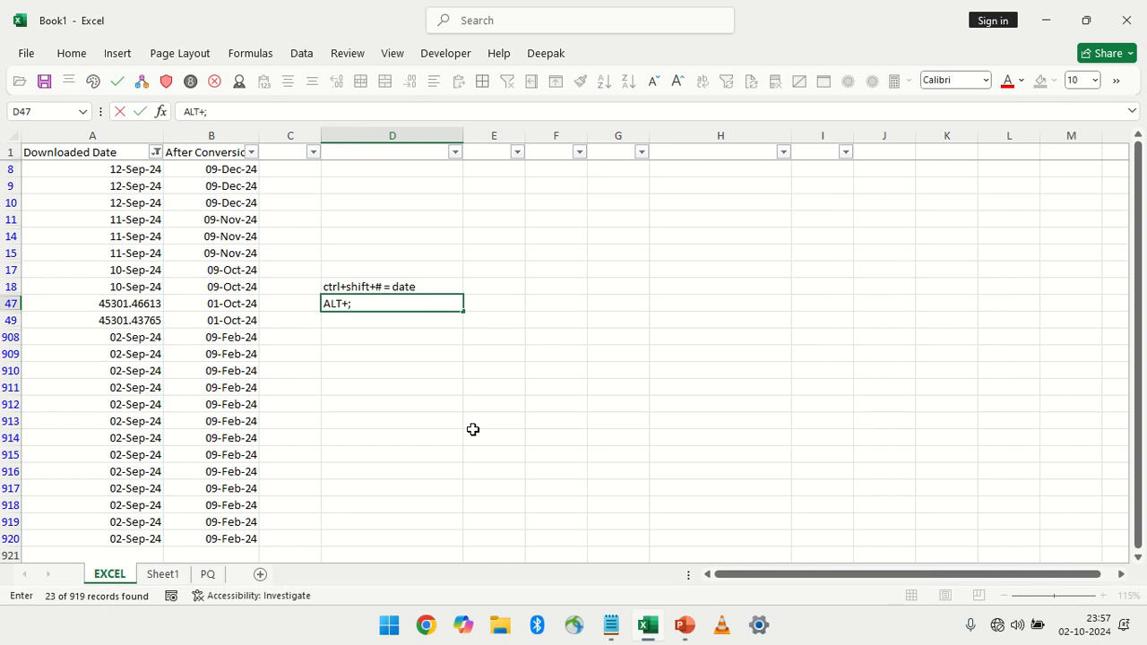
{"action": "key", "text": "Return"}
{"action": "key", "text": "Up"}
{"action": "key", "text": "shift+Up"}
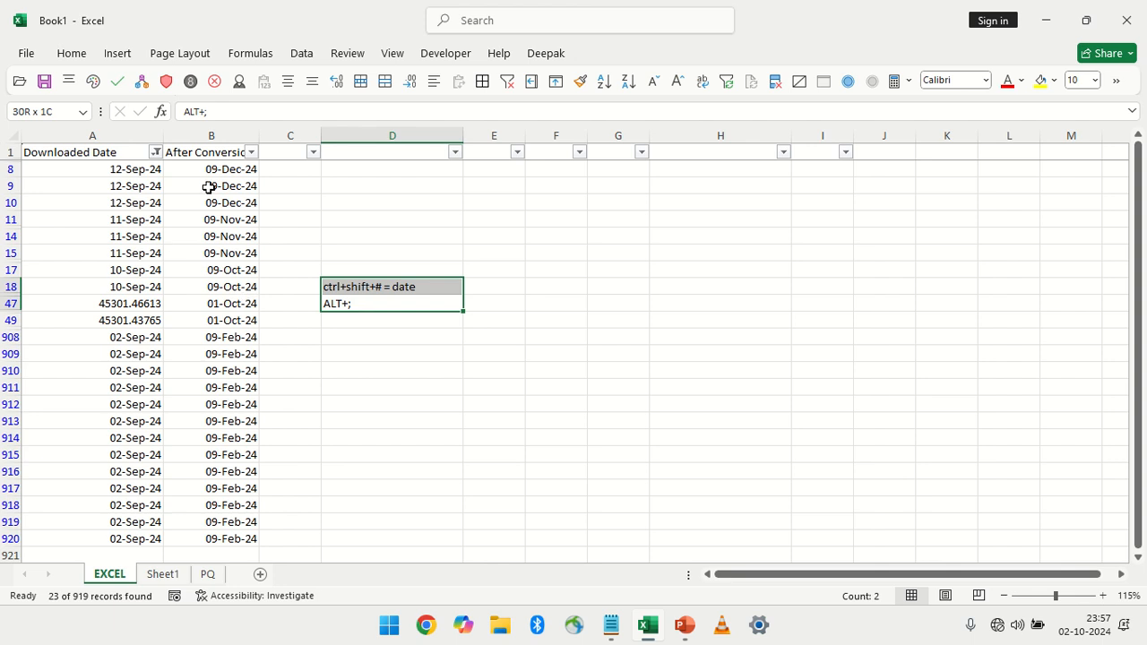
Enter 123456 as text in D909 by prefixing it with an apostrophe
{"action": "left_click", "coordinate": [391, 352]}
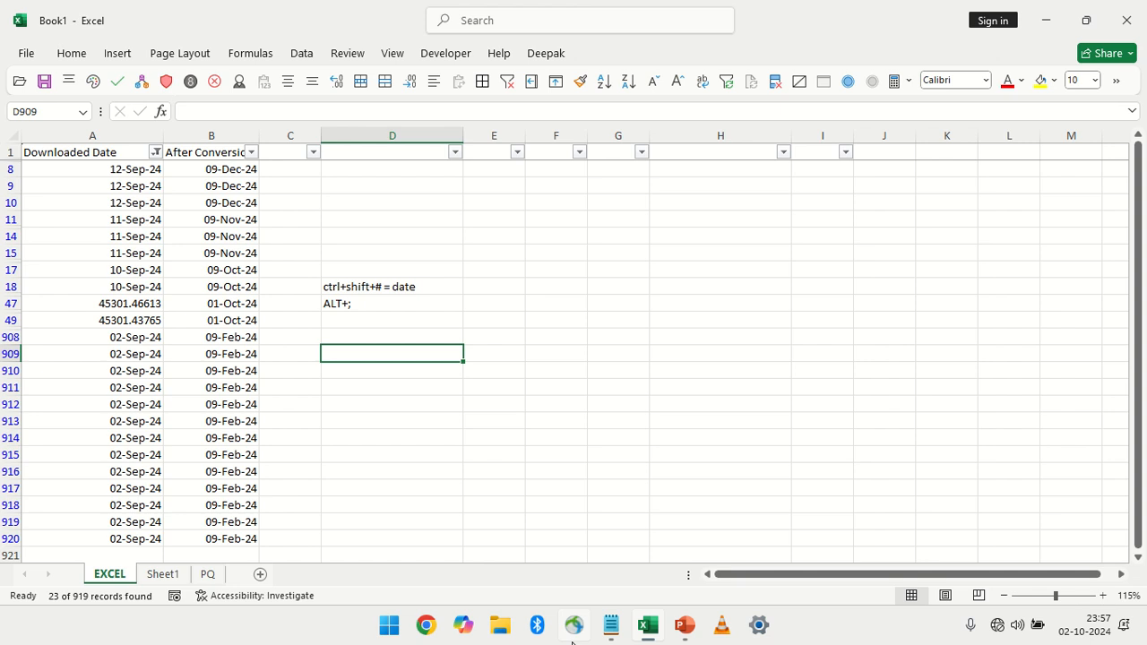
{"action": "type", "text": "'123456"}
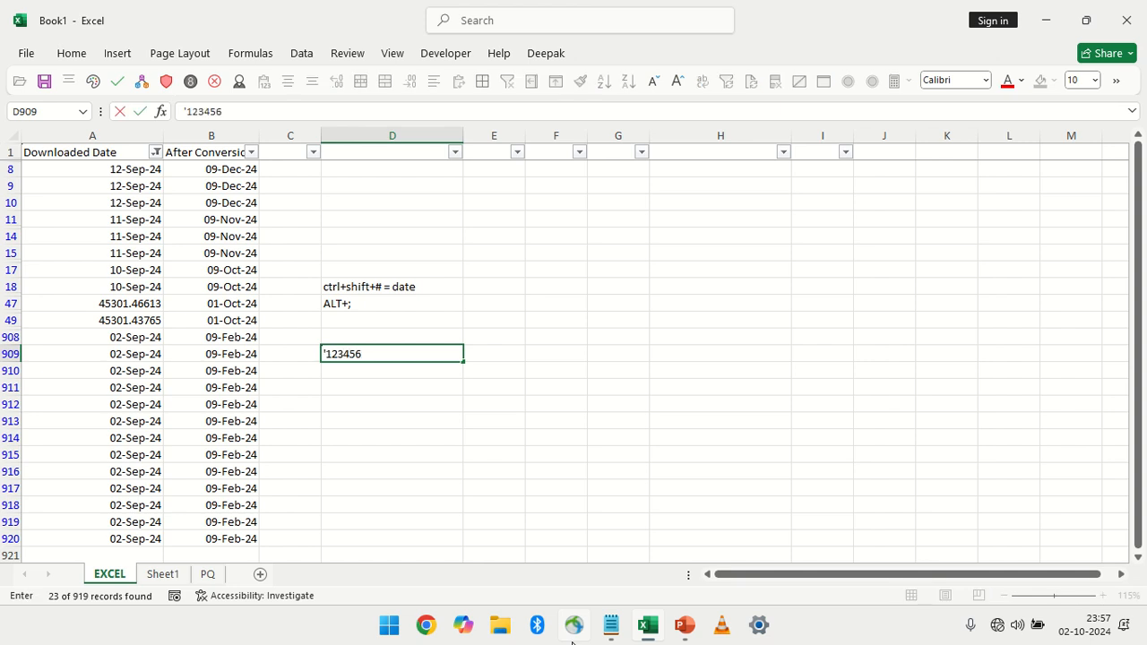
{"action": "key", "text": "Return"}
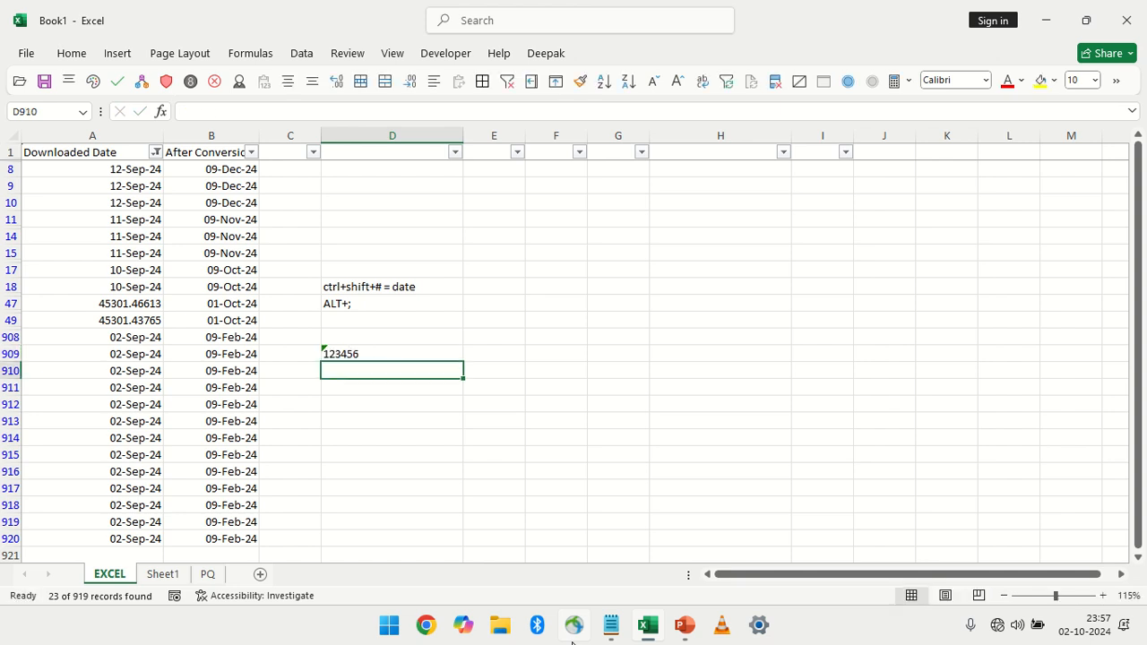
{"action": "key", "text": "Up"}
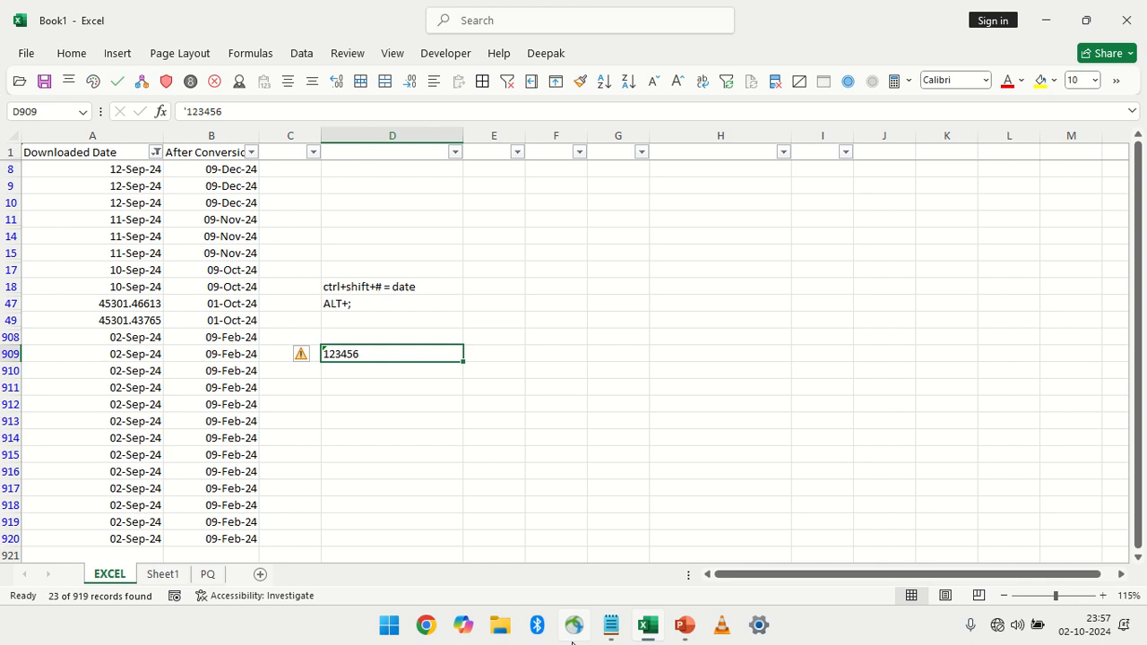
On Sheet1, enter the heading "NUMBER IN TEXT" in G4
{"action": "left_click", "coordinate": [161, 575]}
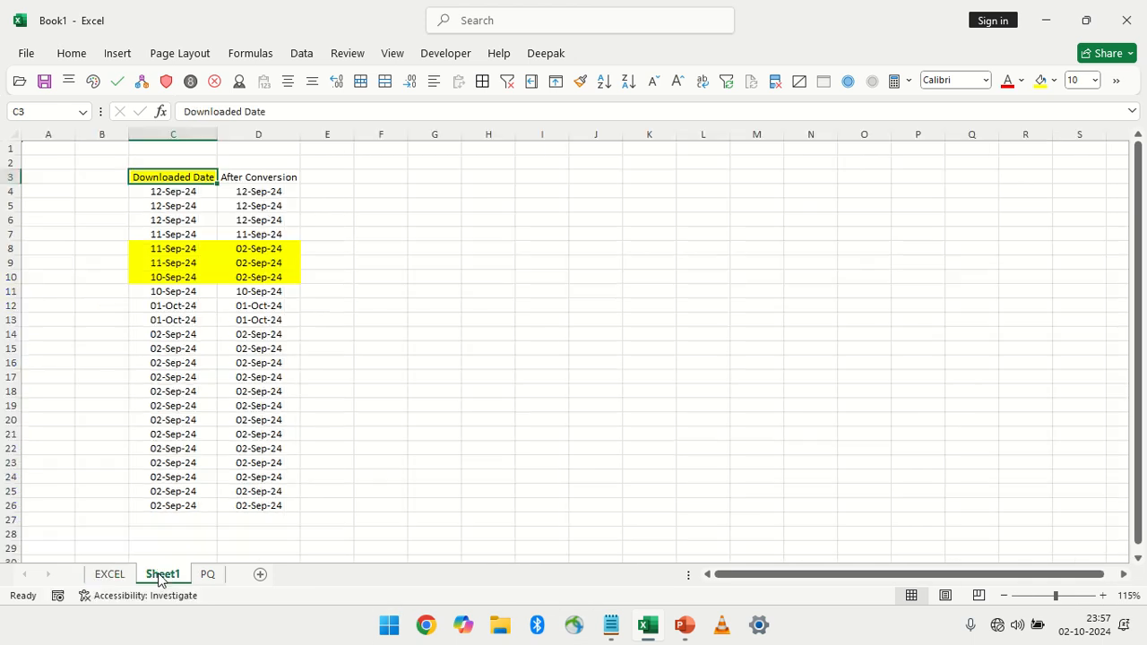
{"action": "left_click", "coordinate": [431, 193]}
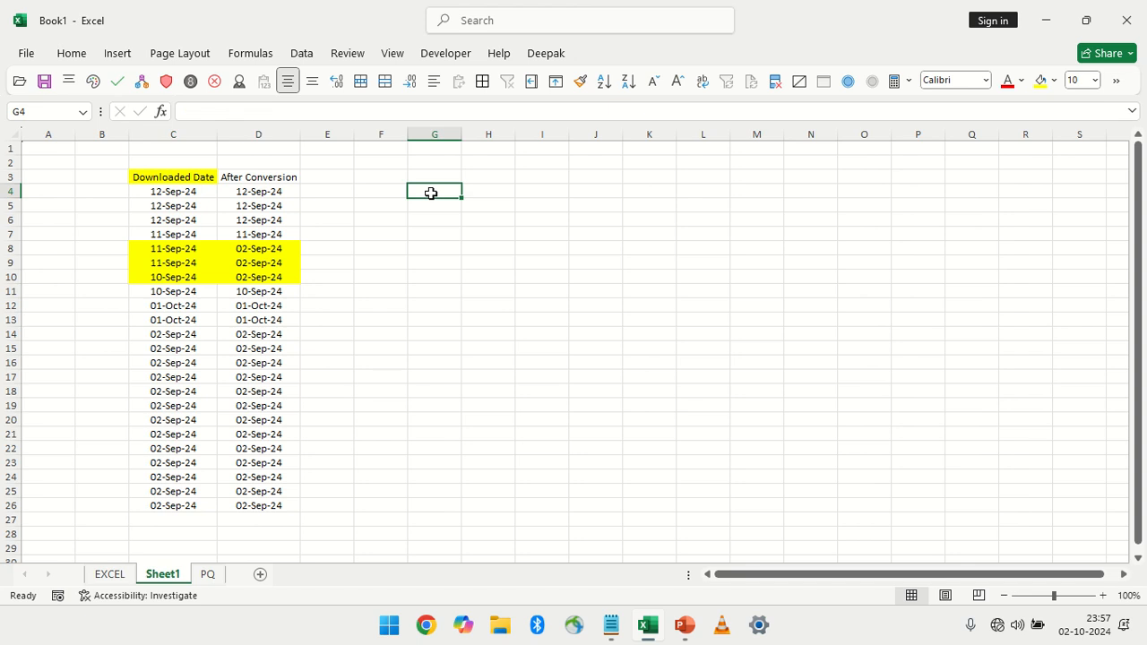
{"action": "key", "text": "Up"}
{"action": "left_click", "coordinate": [431, 194]}
{"action": "type", "text": "NUMBER"}
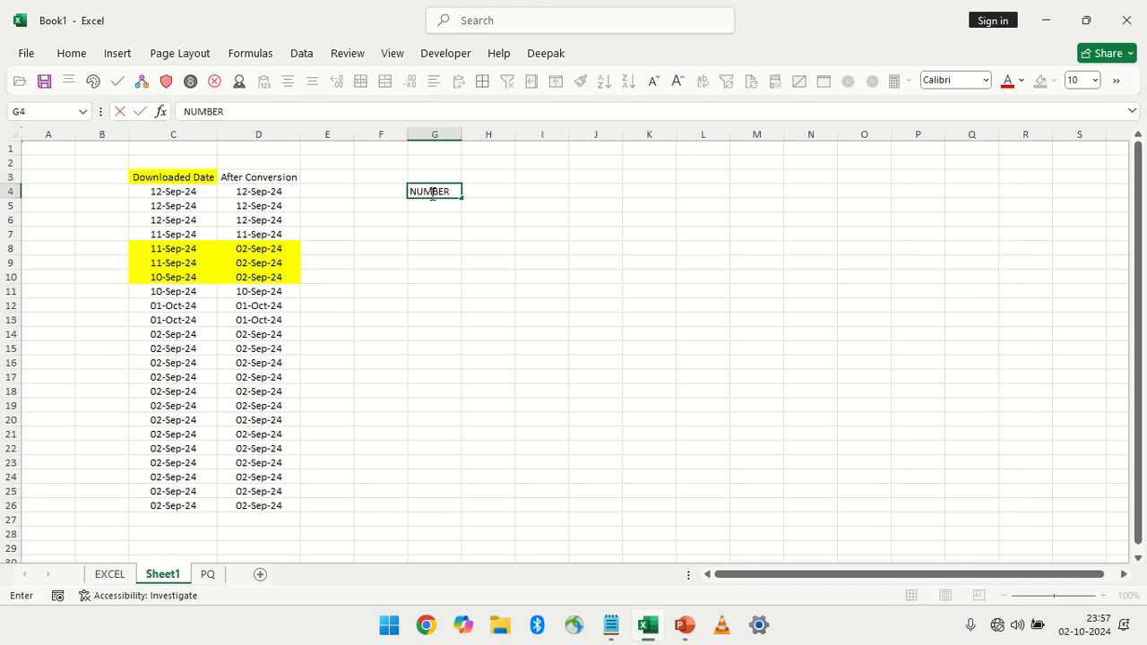
{"action": "type", "text": " IN TEXT"}
{"action": "key", "text": "Return"}
Enter the formula =RANDBETWEEN(1200,2500) in G5, below the heading
{"action": "type", "text": "="}
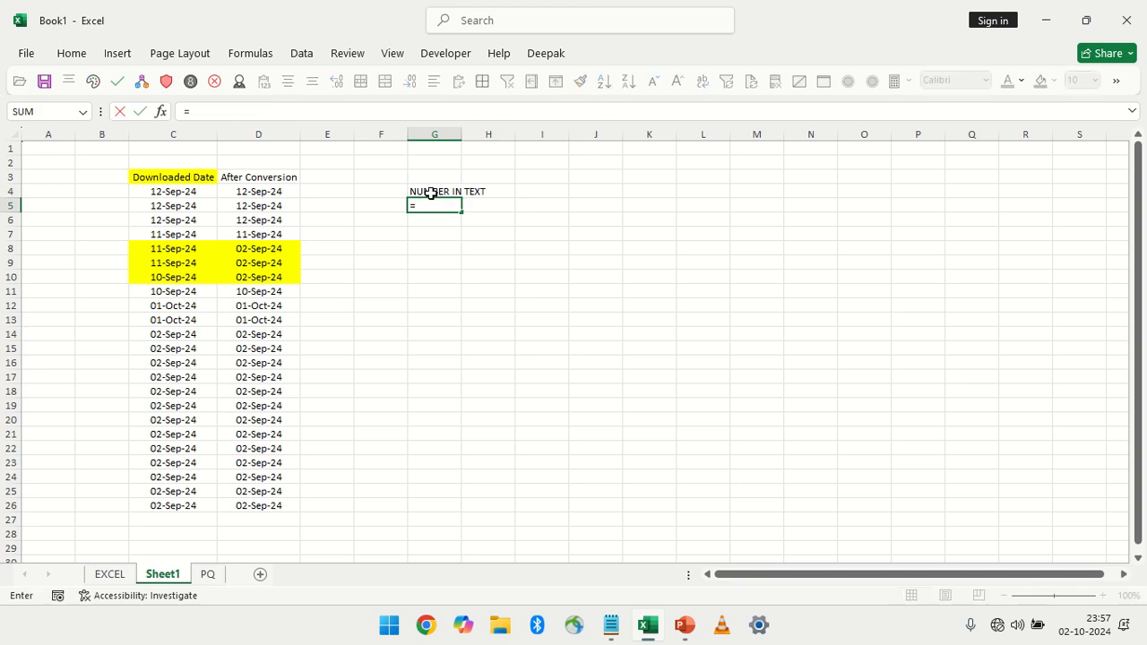
{"action": "type", "text": "RAND"}
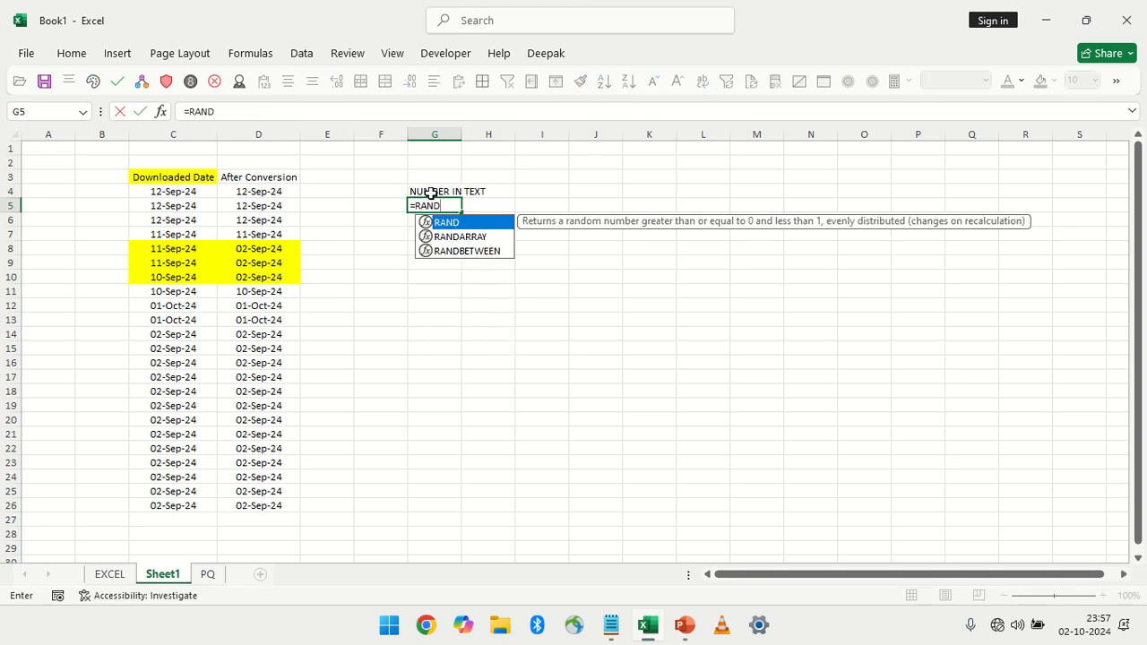
{"action": "key", "text": "Down"}
{"action": "key", "text": "Down"}
{"action": "key", "text": "Tab"}
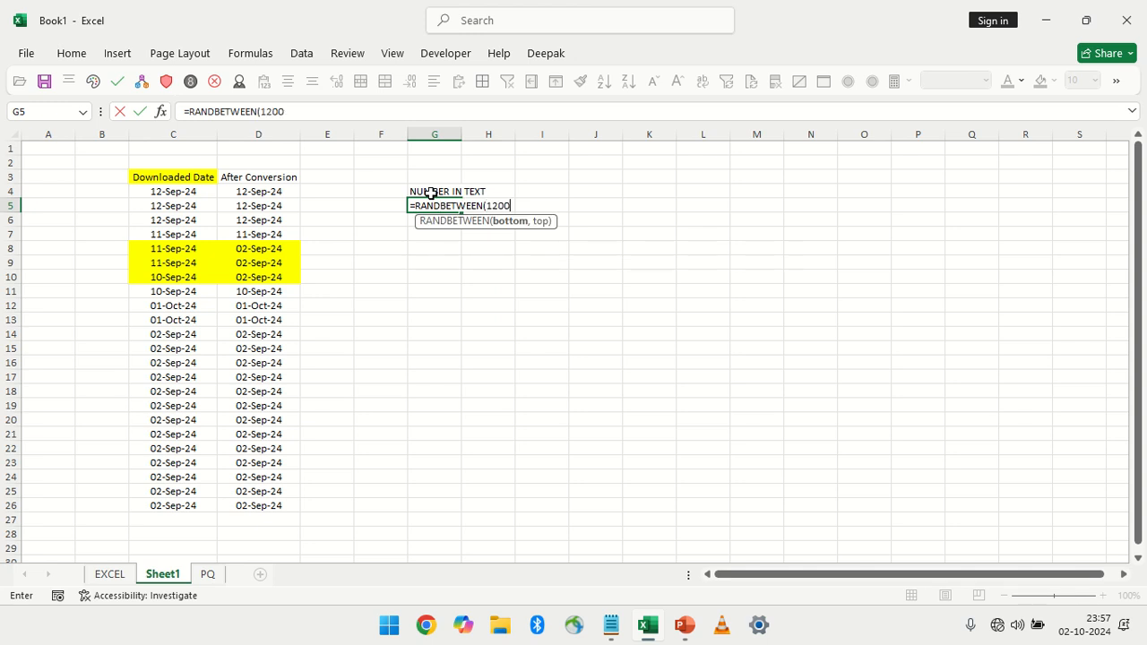
{"action": "type", "text": "1200,2500)"}
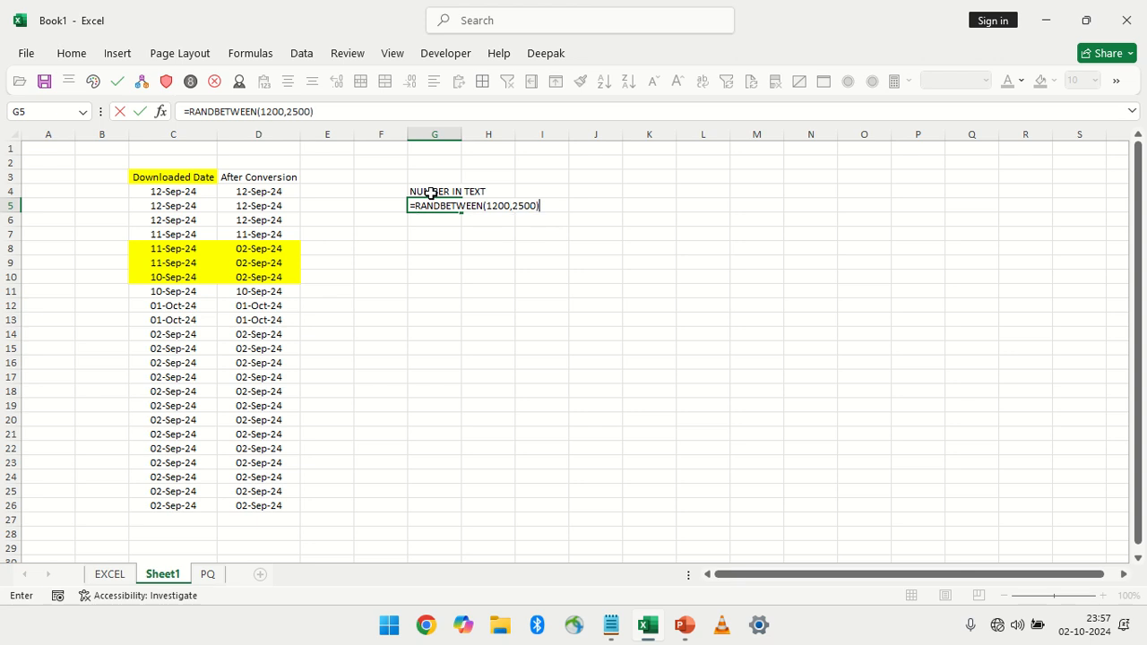
{"action": "key", "text": "Return"}
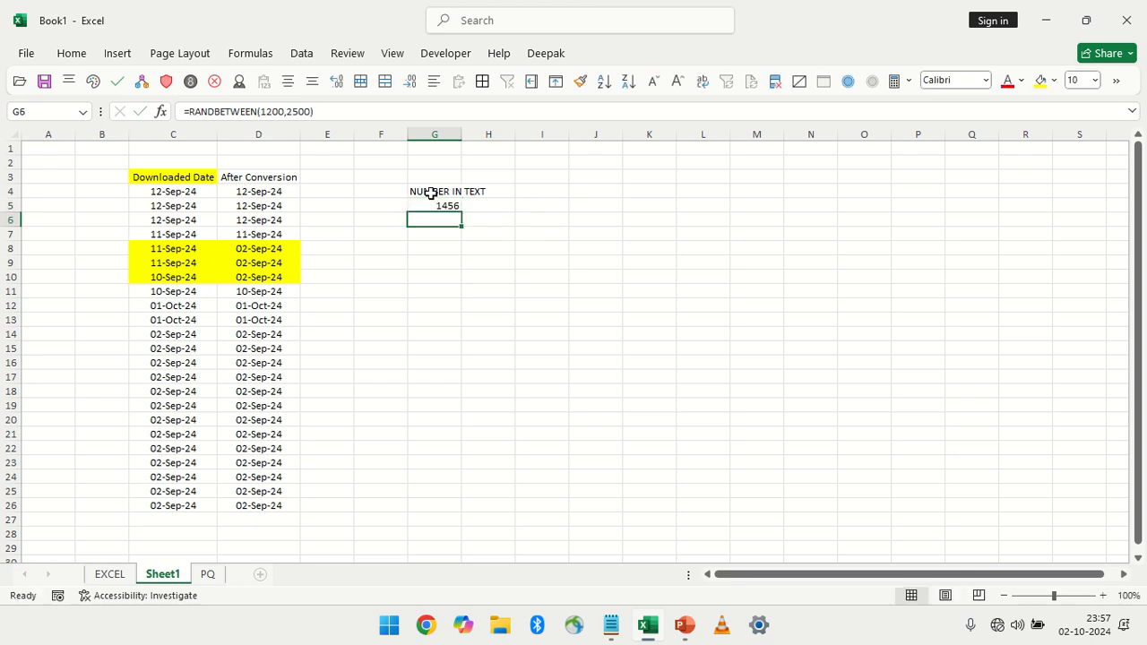
Fill the RANDBETWEEN formula from G5 down to G17
{"action": "key", "text": "Right"}
{"action": "key", "text": "Up"}
{"action": "key", "text": "Left"}
{"action": "key", "text": "shift+Down"}
{"action": "key", "text": "shift+Down"}
{"action": "key", "text": "shift+Down"}
{"action": "key", "text": "shift+Down"}
{"action": "key", "text": "shift+Down"}
{"action": "key", "text": "shift+Down"}
{"action": "key", "text": "shift+Down"}
{"action": "key", "text": "shift+Down"}
{"action": "key", "text": "shift+Down"}
{"action": "key", "text": "shift+Down"}
{"action": "key", "text": "shift+Down"}
{"action": "key", "text": "shift+Down"}
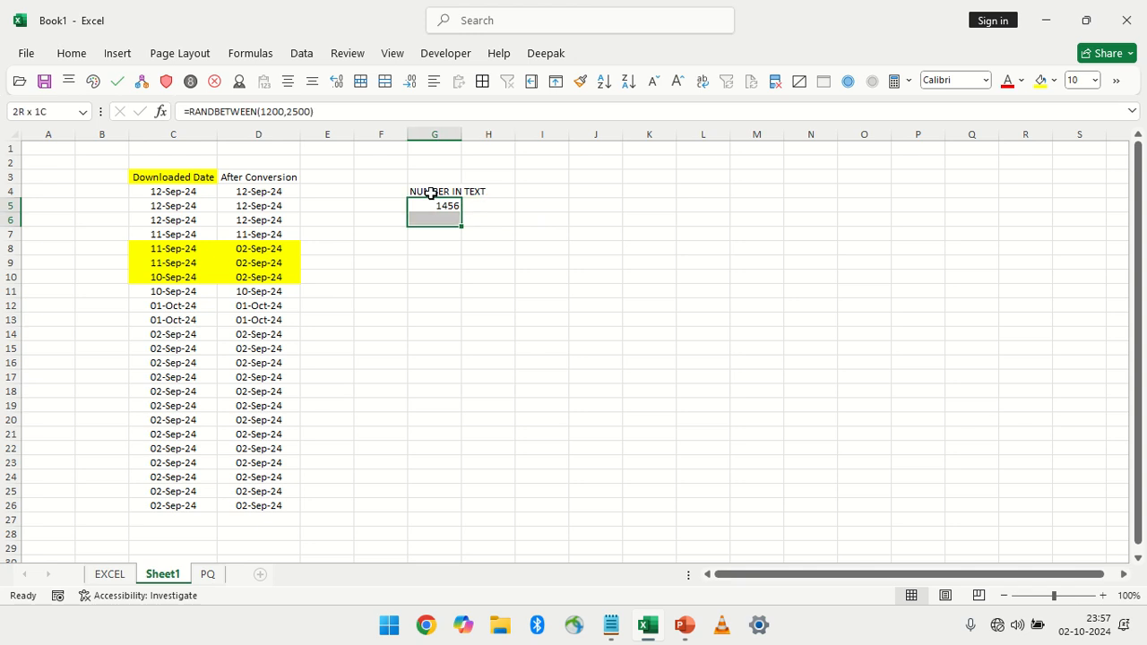
{"action": "key", "text": "ctrl+d"}
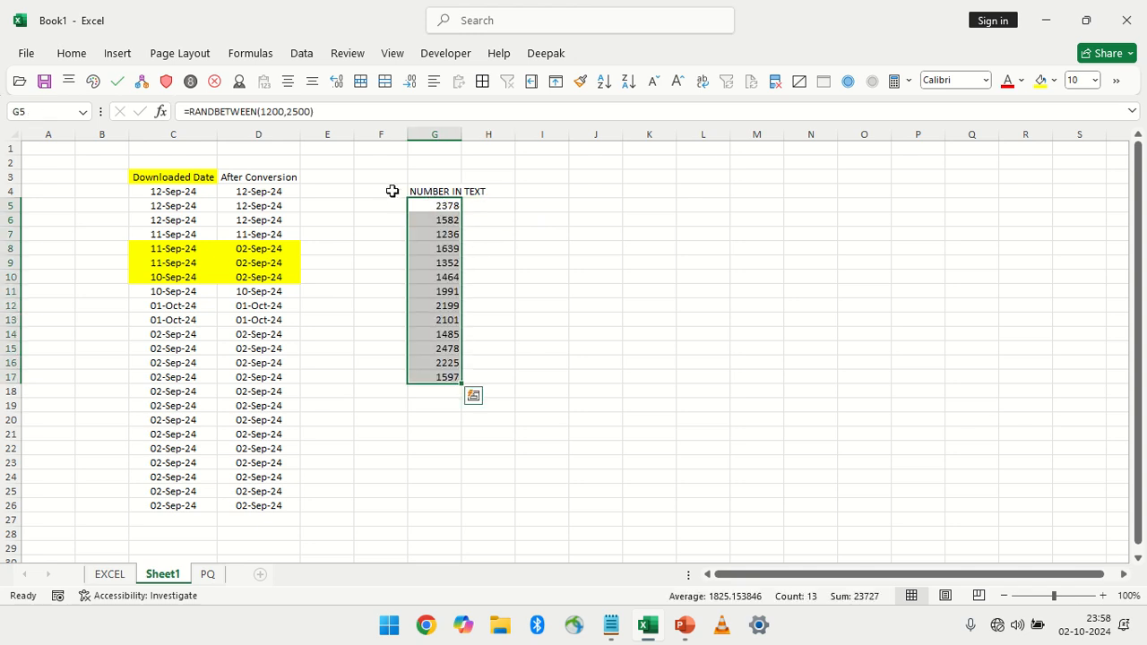
Wrap the formula in G5 in a LEFT function, making it =LEFT(RANDBETWEEN(1200,2500),4)
{"action": "left_click", "coordinate": [429, 208]}
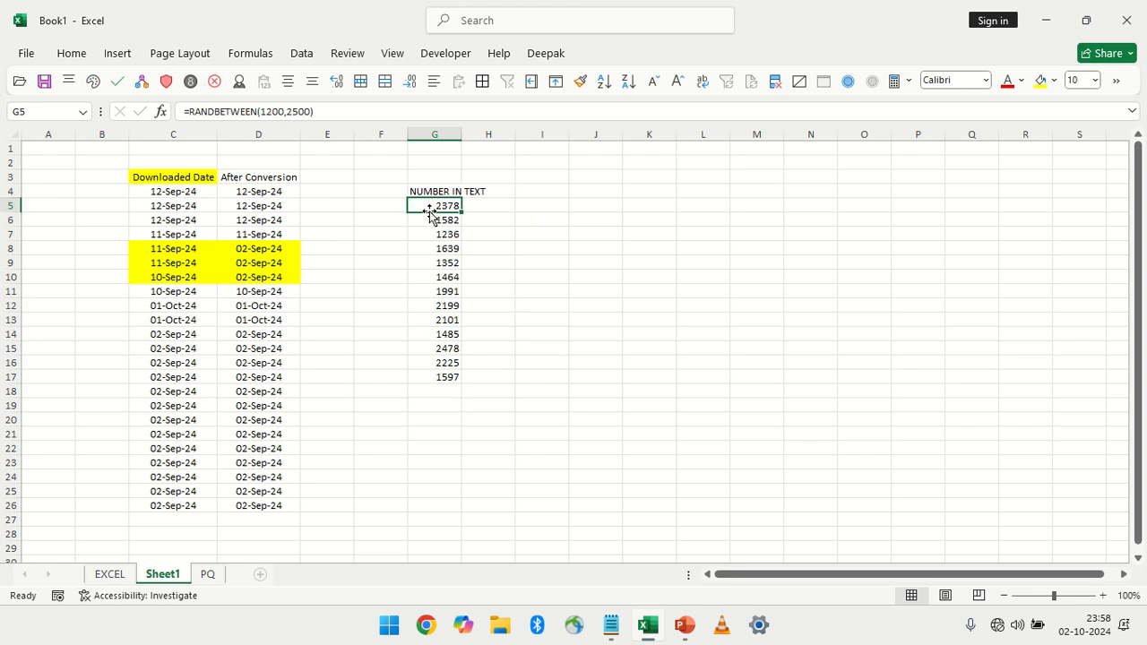
{"action": "key", "text": "F2"}
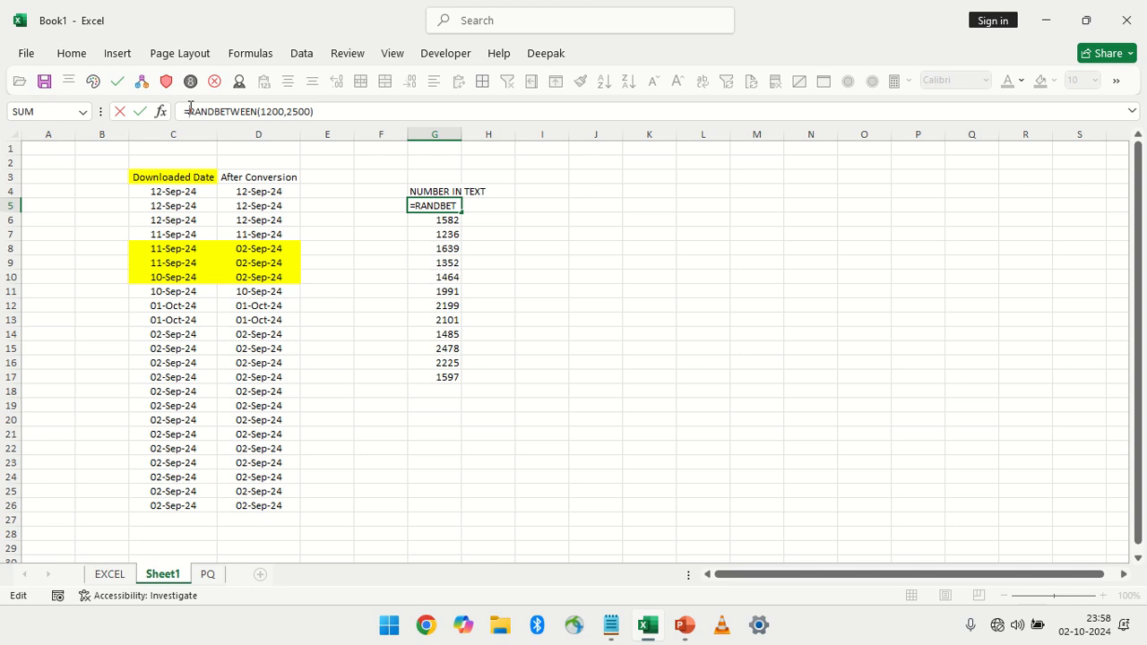
{"action": "left_click", "coordinate": [188, 111]}
{"action": "type", "text": "LEFT"}
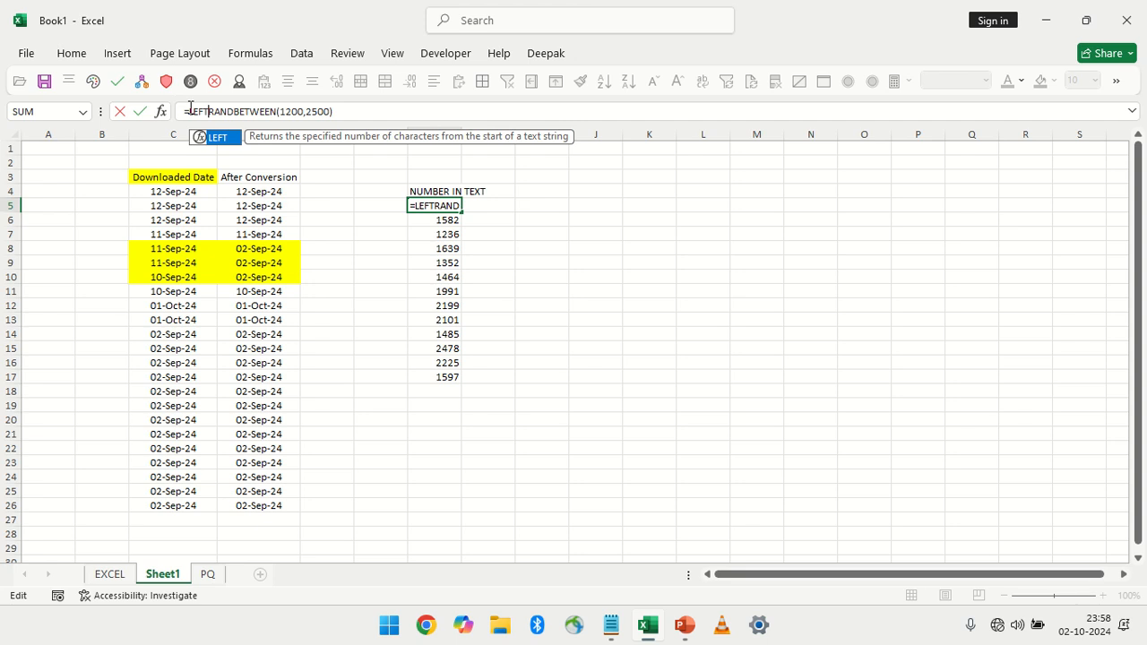
{"action": "type", "text": "("}
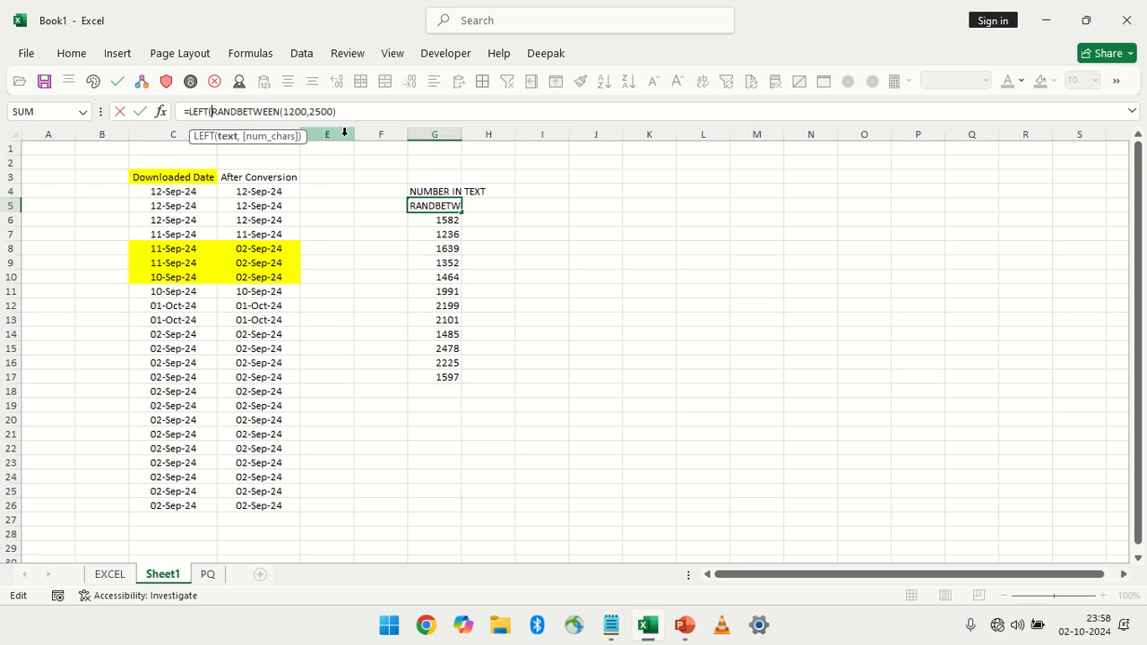
{"action": "key", "text": "End"}
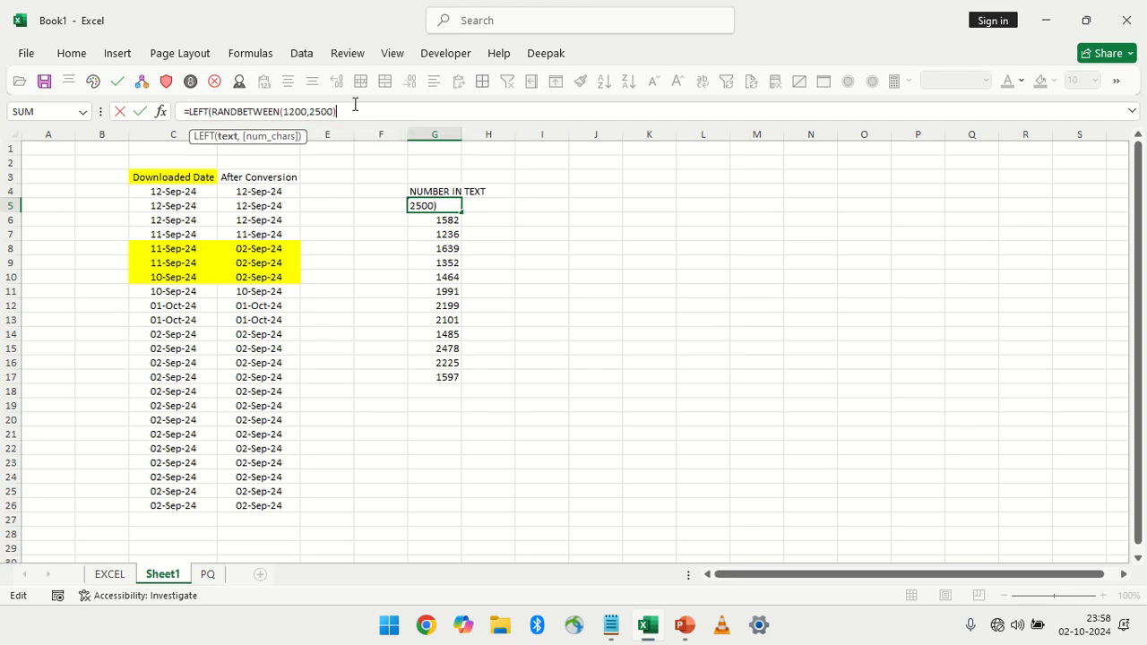
{"action": "type", "text": ","}
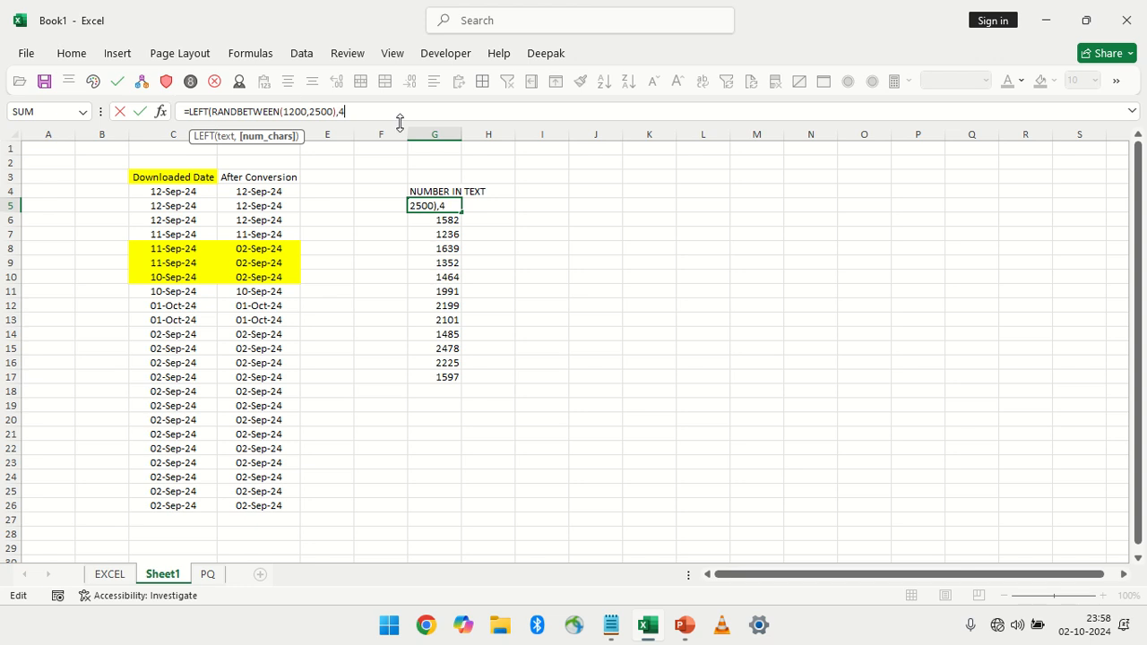
{"action": "type", "text": "4)"}
{"action": "key", "text": "Return"}
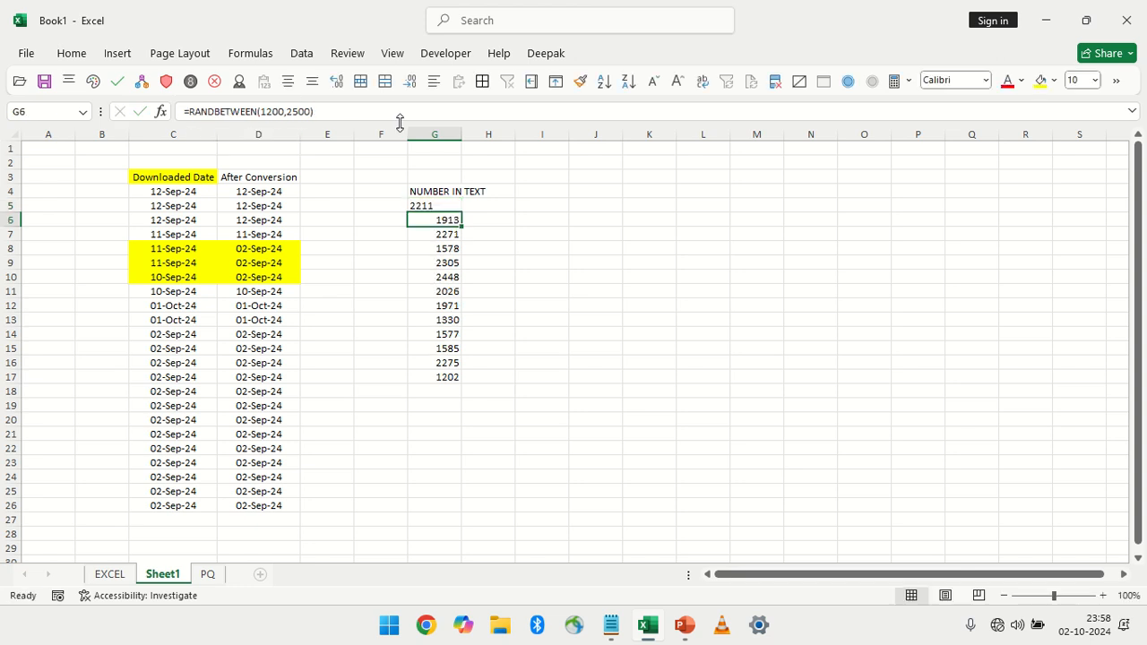
Fill the LEFT formula from G5 down to G9
{"action": "key", "text": "Up"}
{"action": "key", "text": "shift+Down"}
{"action": "key", "text": "shift+Down"}
{"action": "key", "text": "shift+Down"}
{"action": "key", "text": "shift+Down"}
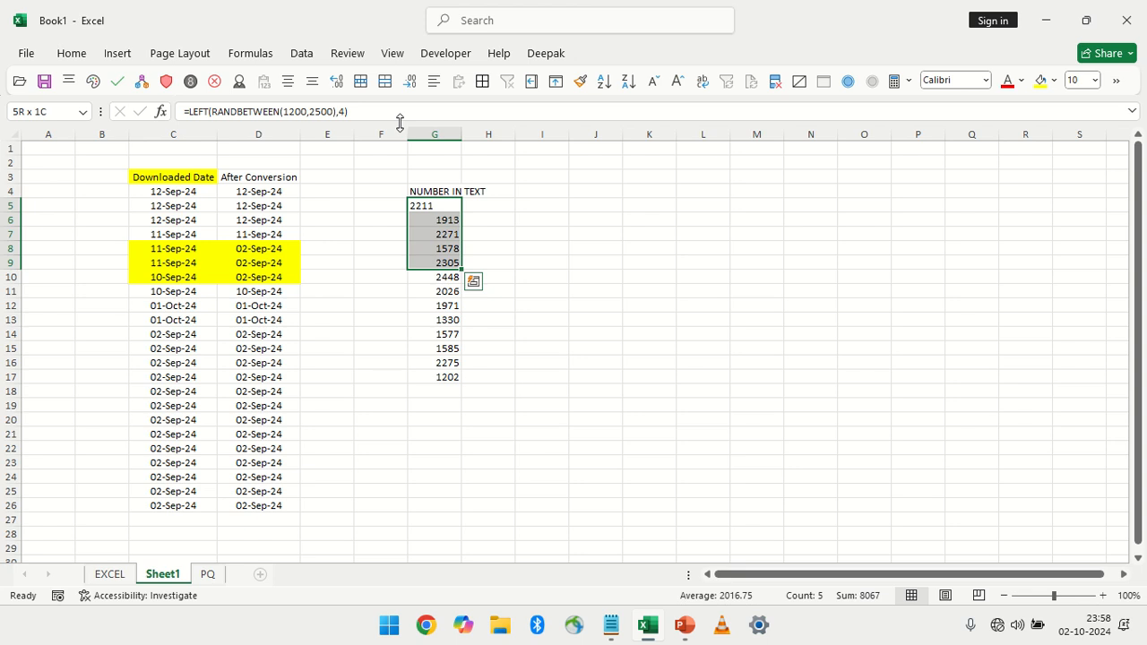
{"action": "key", "text": "ctrl+d"}
Copy the LEFT formula from G6 into G14:G15 and autofit column G to its contents
{"action": "key", "text": "Down"}
{"action": "key", "text": "ctrl+c"}
{"action": "key", "text": "Down"}
{"action": "key", "text": "Down"}
{"action": "key", "text": "Down"}
{"action": "key", "text": "Down"}
{"action": "key", "text": "Down"}
{"action": "key", "text": "Down"}
{"action": "key", "text": "Down"}
{"action": "key", "text": "Down"}
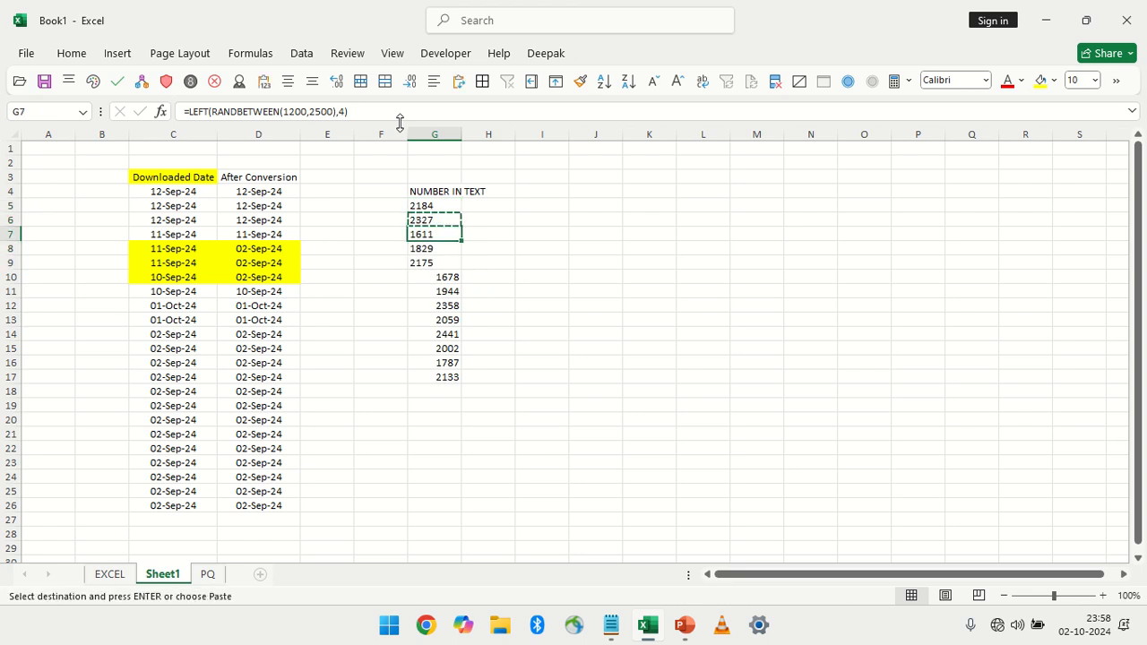
{"action": "key", "text": "shift+Down"}
{"action": "key", "text": "Return"}
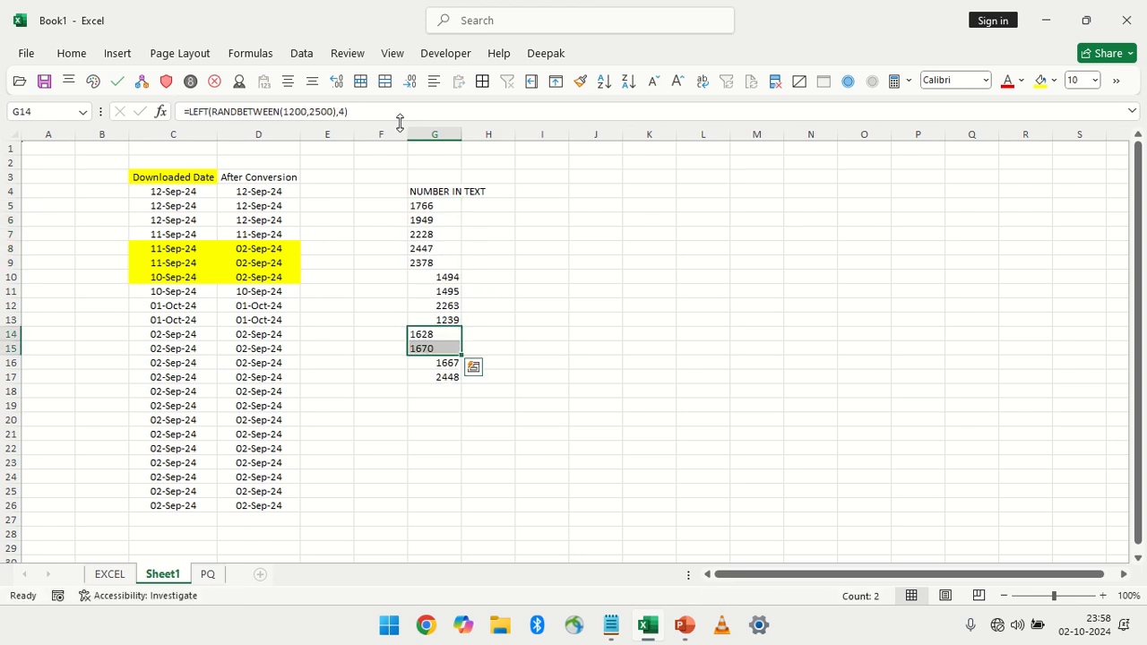
{"action": "double_click", "coordinate": [461, 135]}
Recalculate the random numbers and enter 1 in H5
{"action": "left_click", "coordinate": [512, 205]}
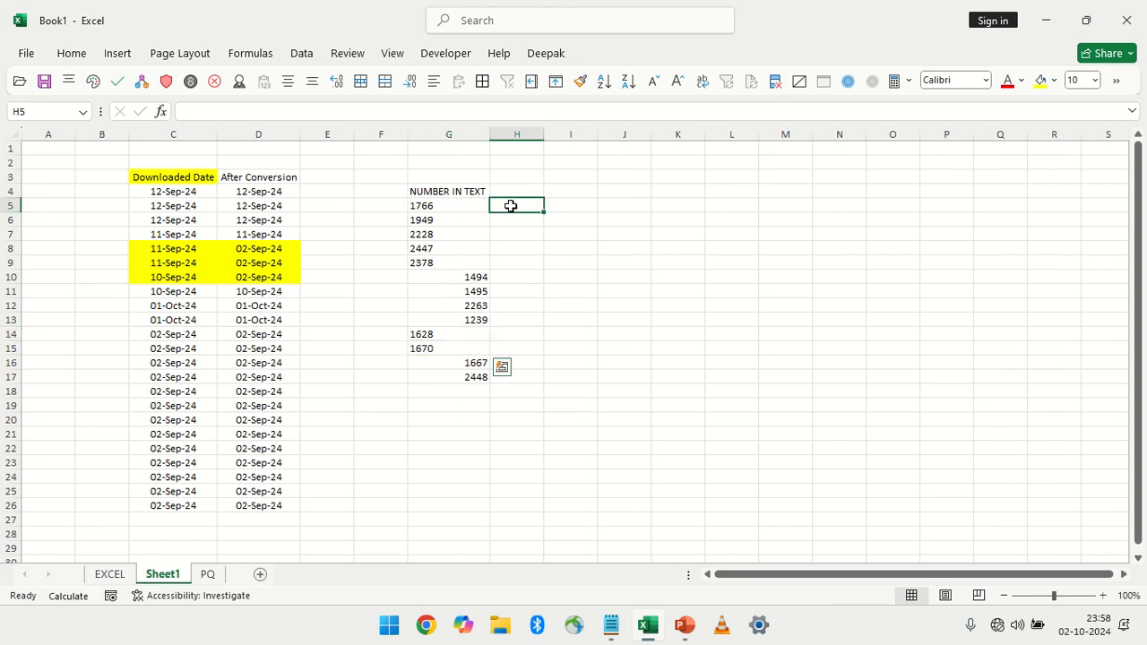
{"action": "key", "text": "F9"}
{"action": "type", "text": "1"}
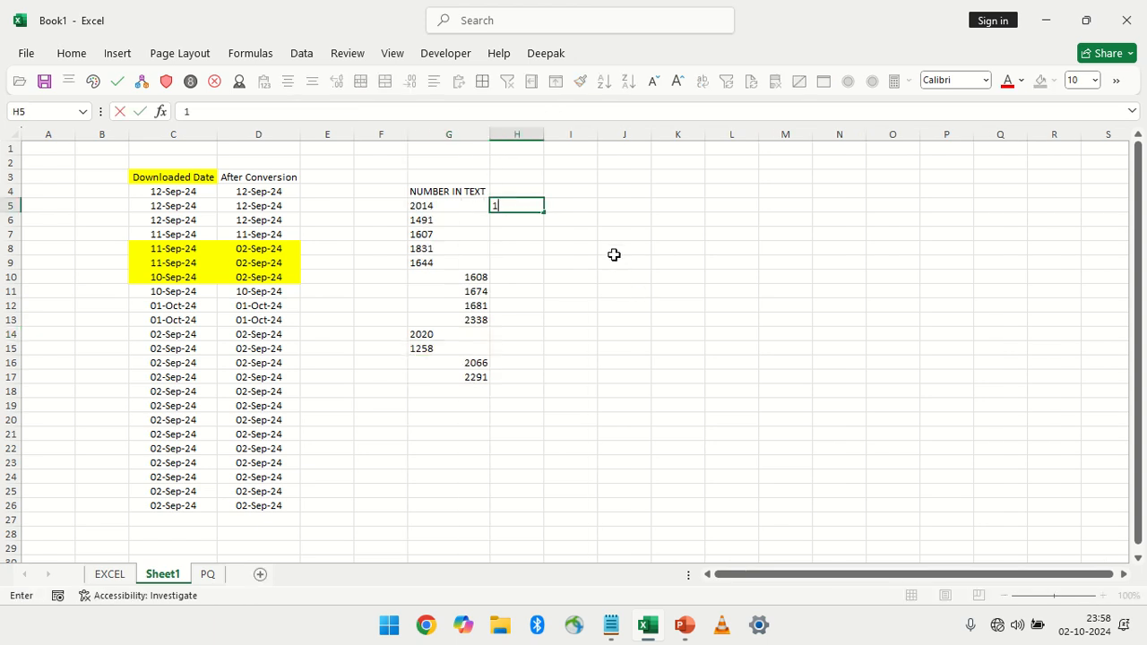
{"action": "key", "text": "Left"}
{"action": "key", "text": "Right"}
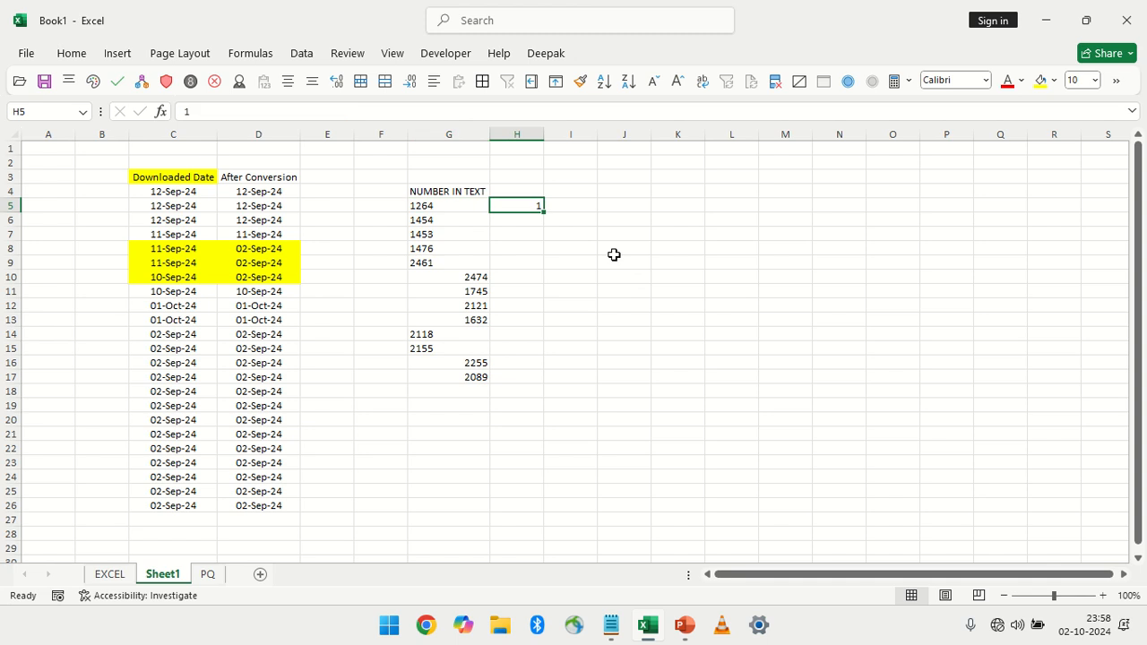
Copy H5 and multiply the values in G5:G17 by it using Paste Special with the Multiply operation
{"action": "key", "text": "ctrl+c"}
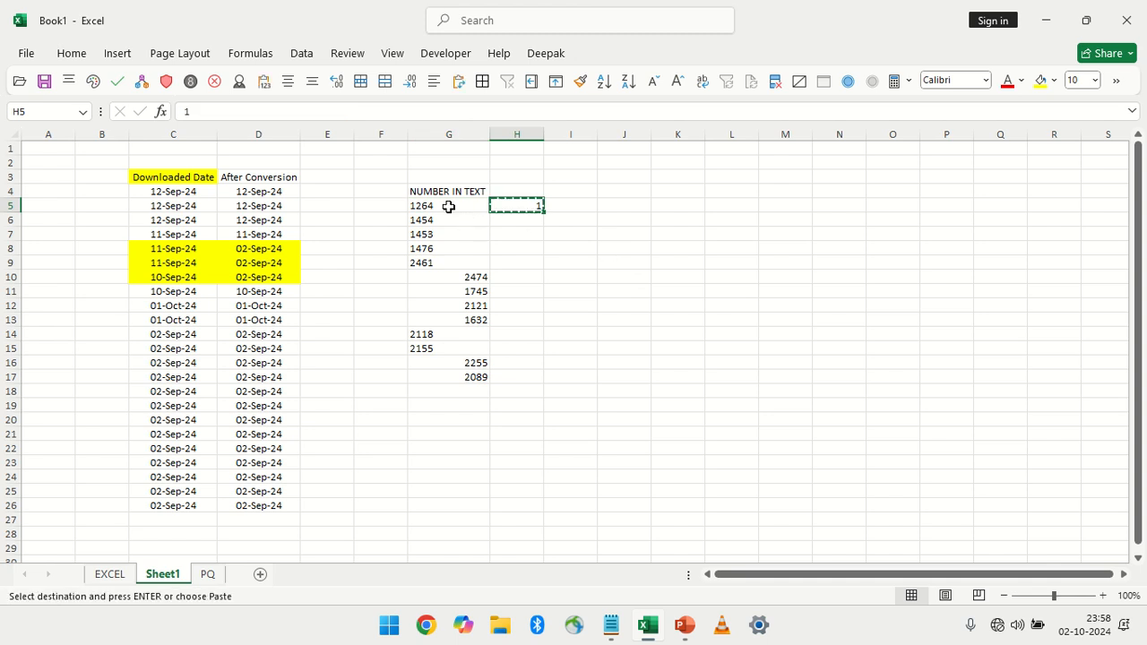
{"action": "left_click_drag", "start_coordinate": [448, 205], "coordinate": [457, 378]}
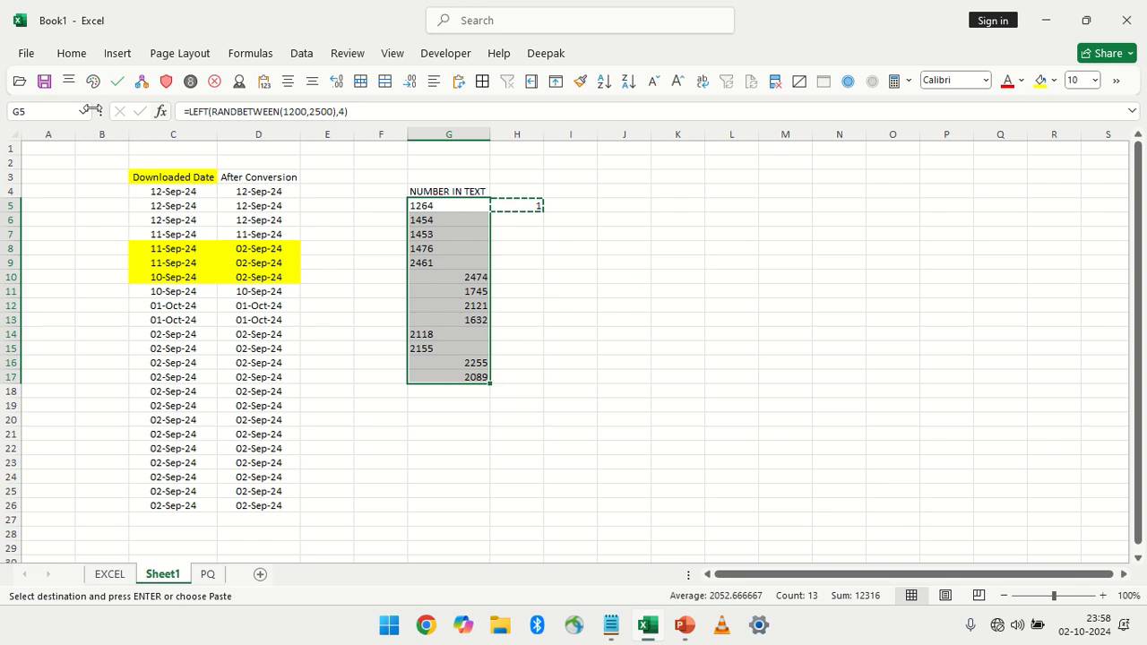
{"action": "left_click", "coordinate": [70, 55]}
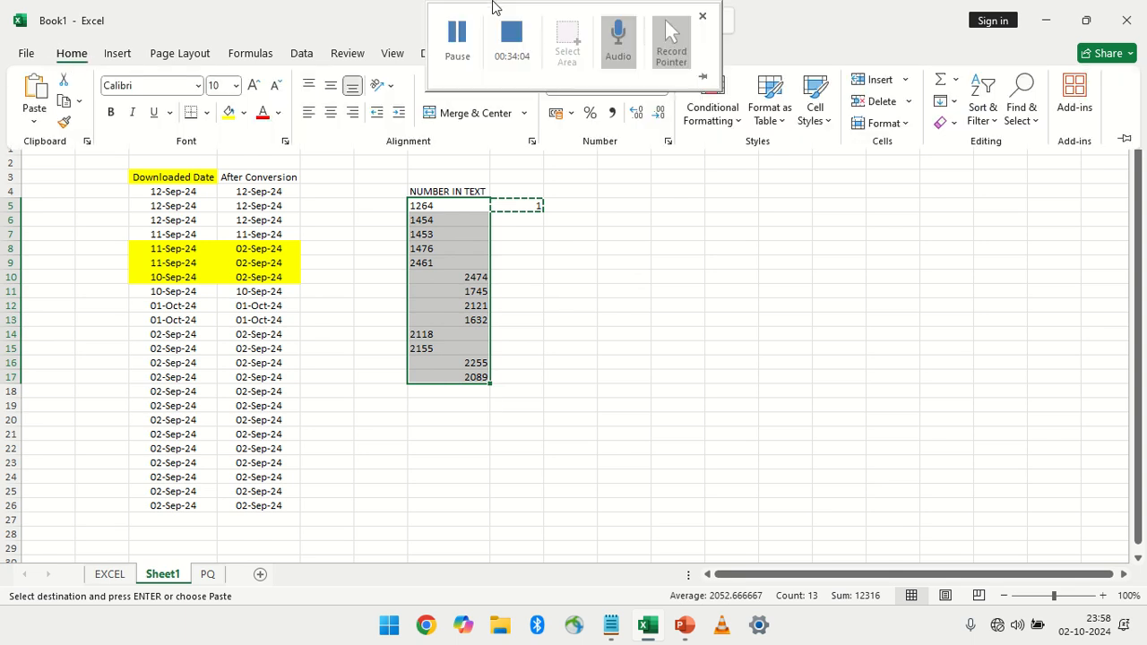
{"action": "left_click", "coordinate": [36, 122]}
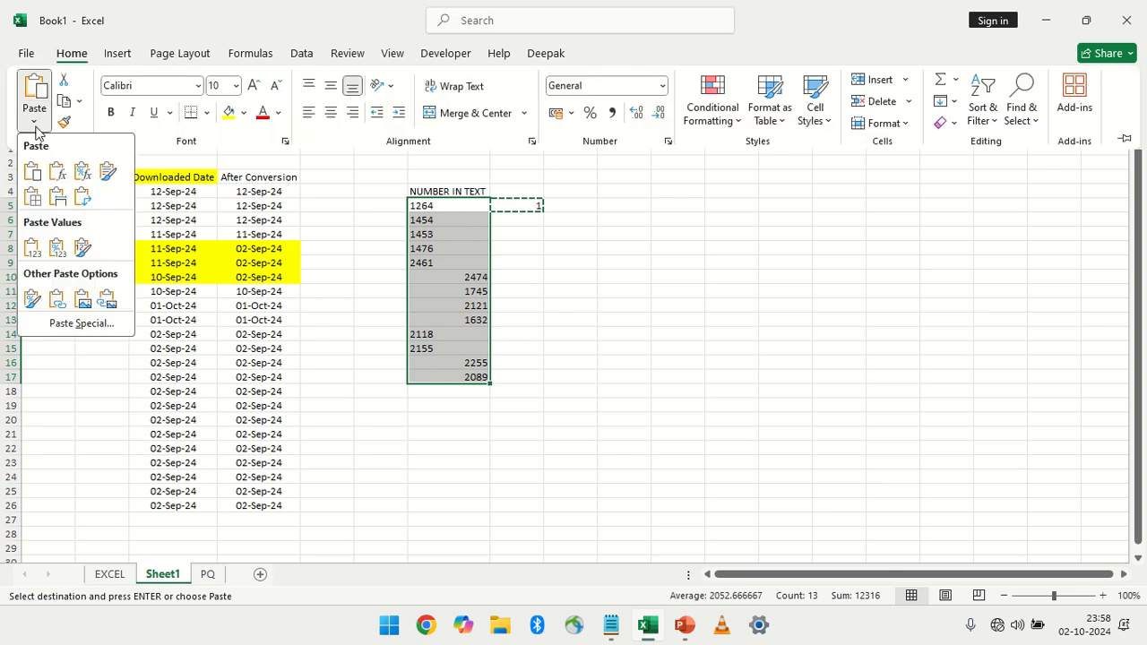
{"action": "left_click", "coordinate": [75, 326]}
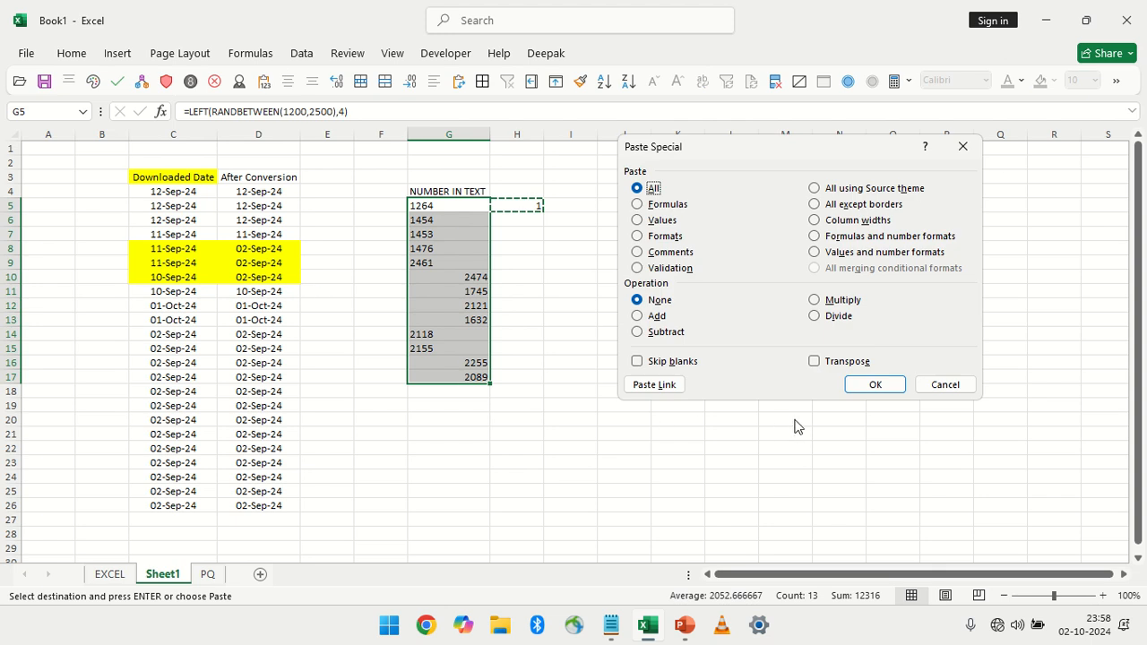
{"action": "left_click", "coordinate": [826, 304]}
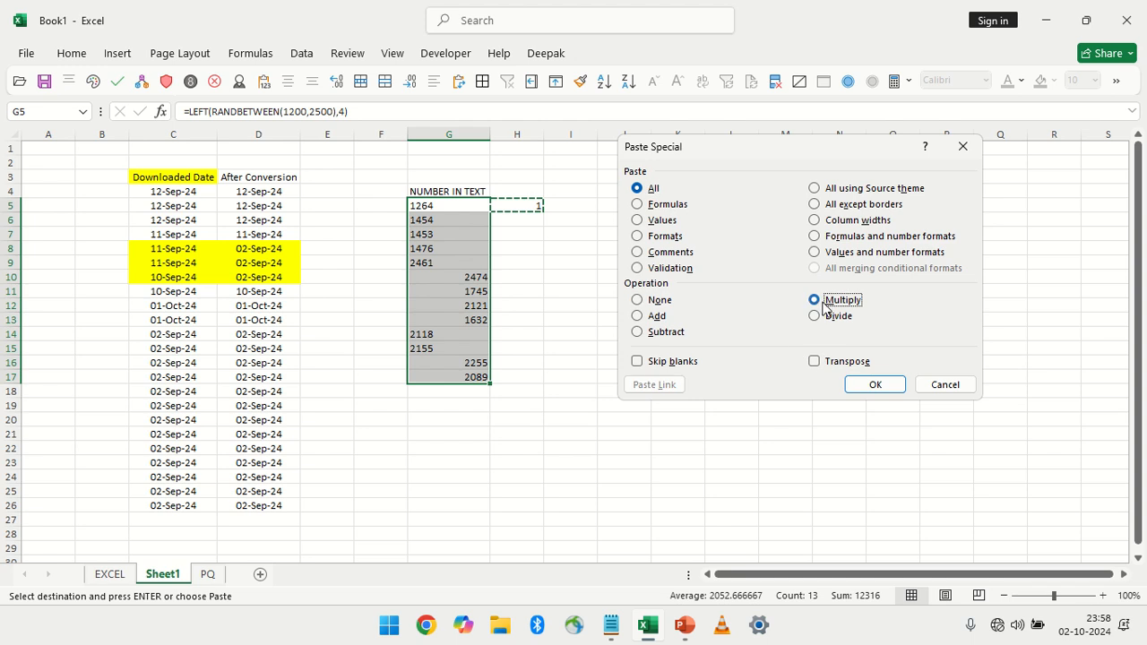
{"action": "left_click", "coordinate": [878, 385]}
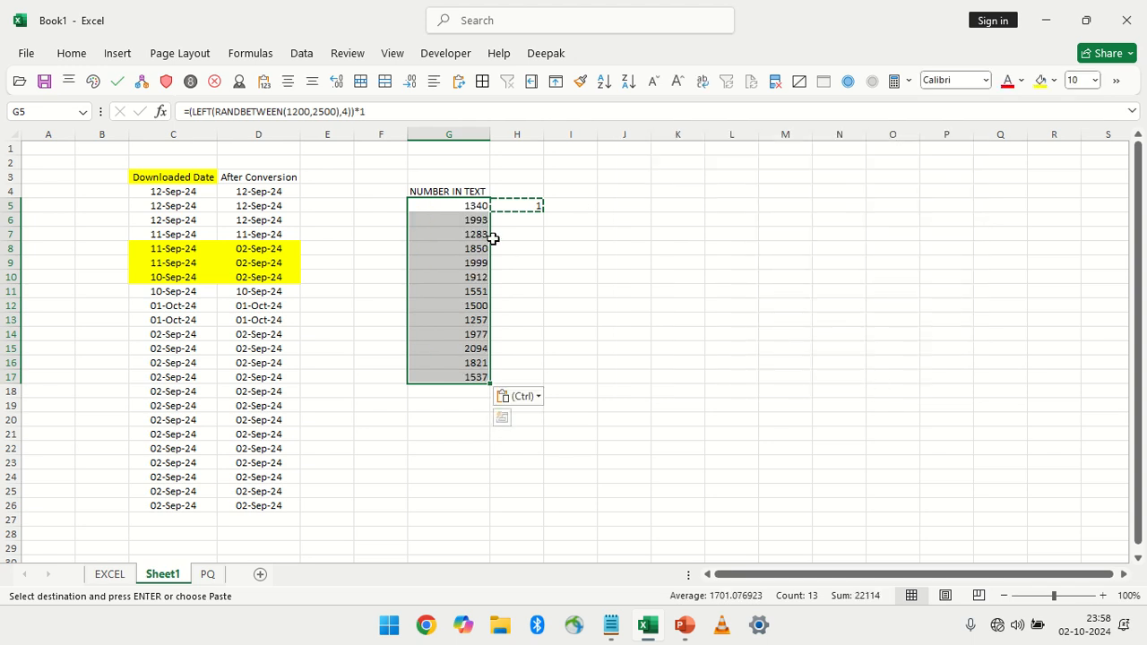
Examine the multiplied formula in G5, leaving it unchanged
{"action": "left_click", "coordinate": [472, 205]}
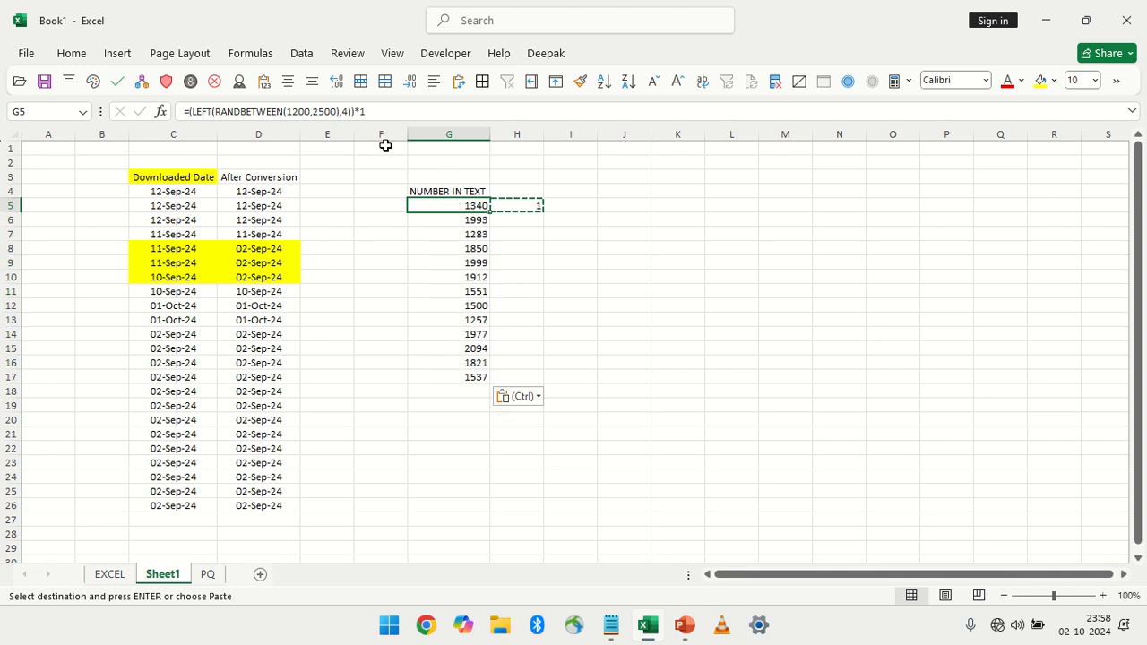
{"action": "left_click_drag", "start_coordinate": [376, 111], "coordinate": [183, 111]}
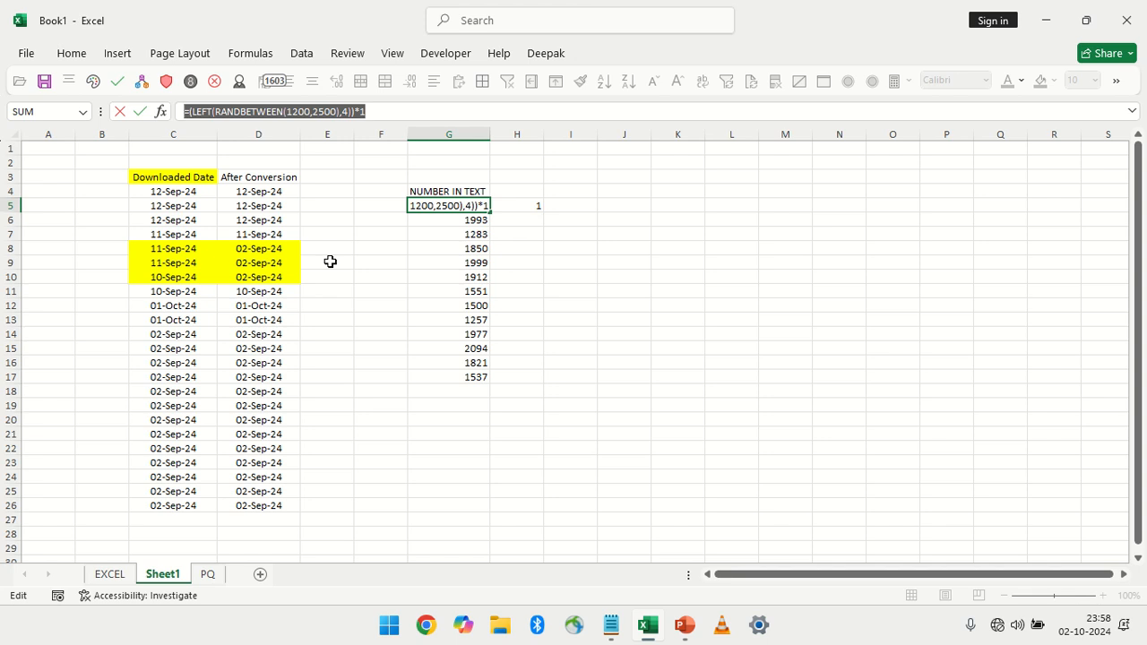
{"action": "key", "text": "Escape"}
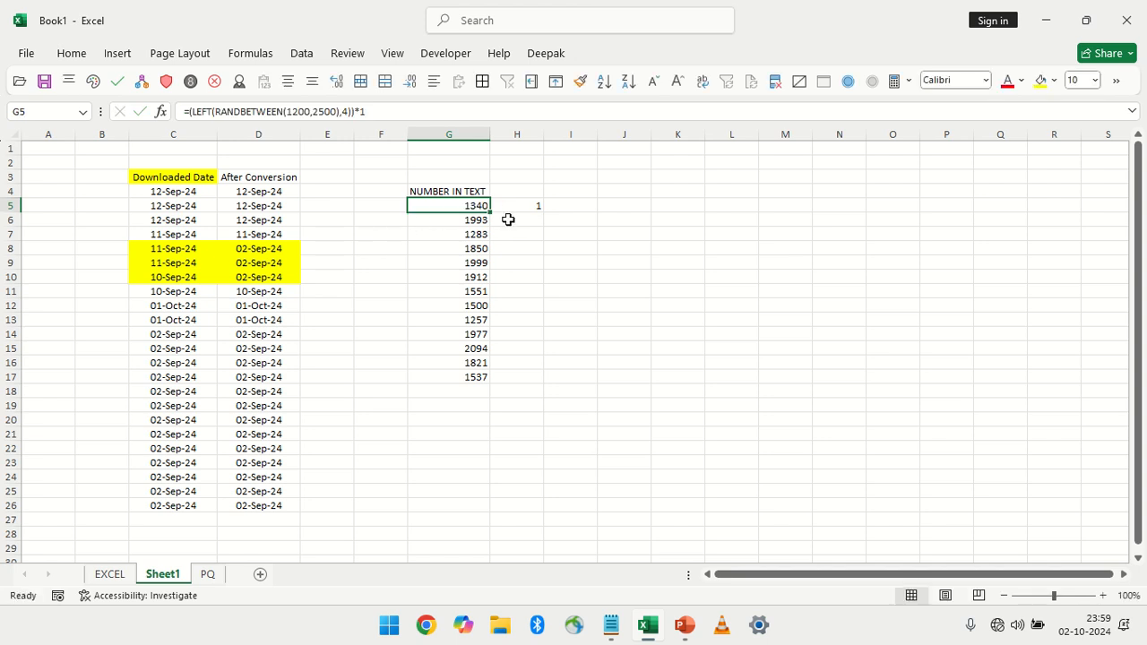
Copy H5 and examine the options available in Paste Special without applying any of them
{"action": "left_click", "coordinate": [75, 54]}
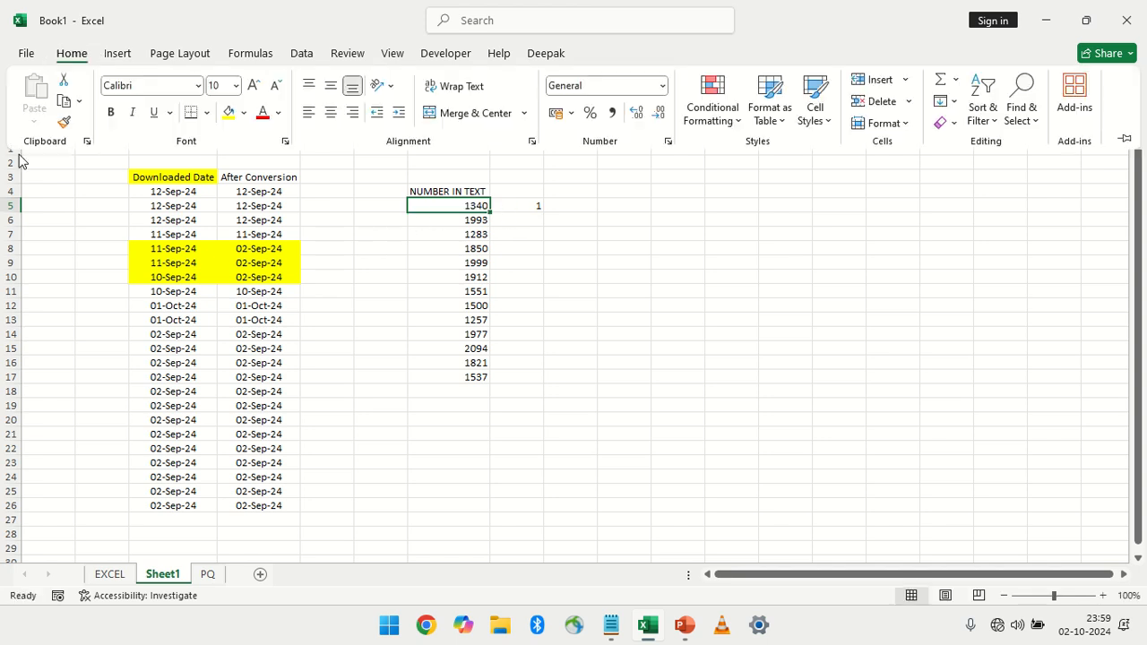
{"action": "left_click", "coordinate": [536, 206]}
{"action": "left_click", "coordinate": [536, 206]}
{"action": "key", "text": "ctrl+c"}
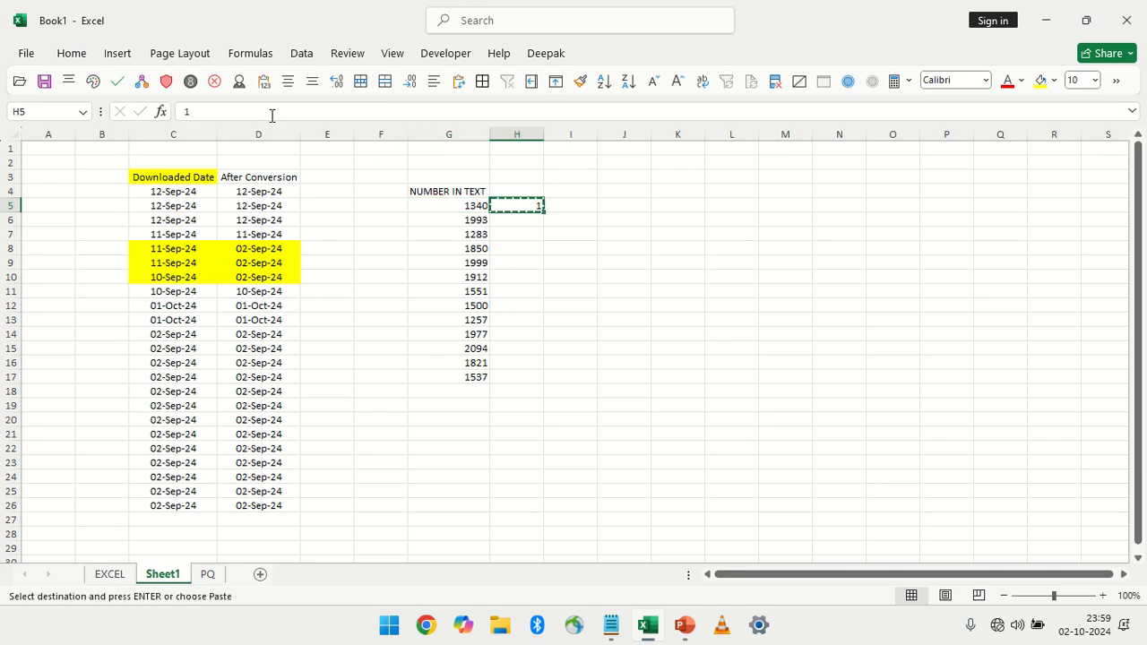
{"action": "left_click", "coordinate": [72, 52]}
{"action": "left_click", "coordinate": [34, 122]}
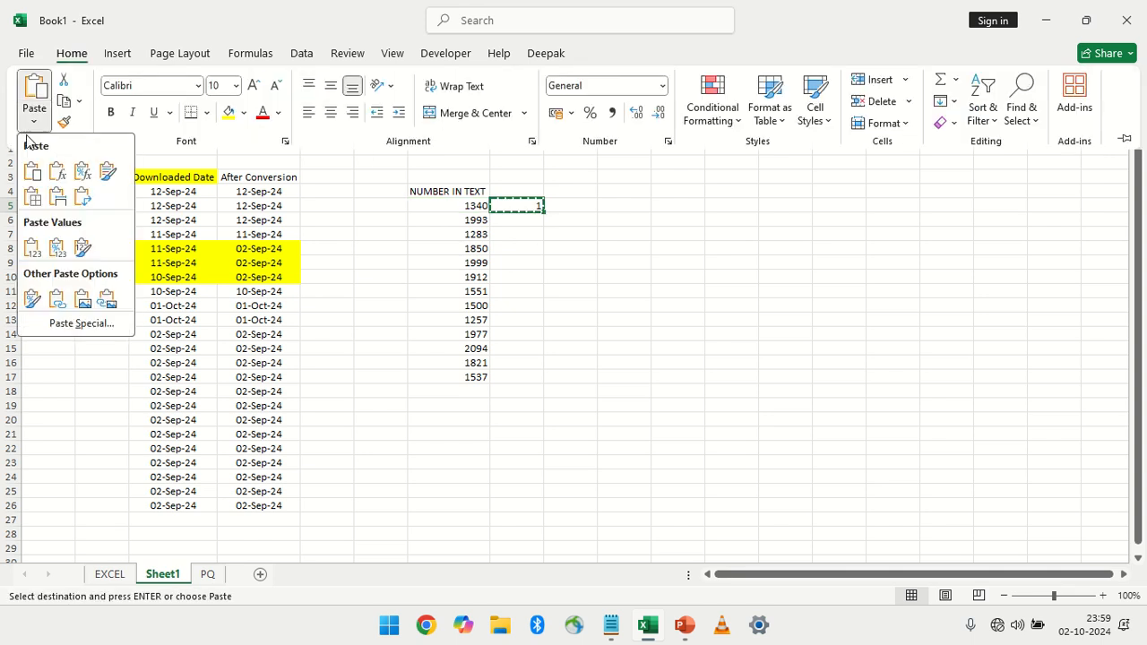
{"action": "left_click", "coordinate": [79, 323]}
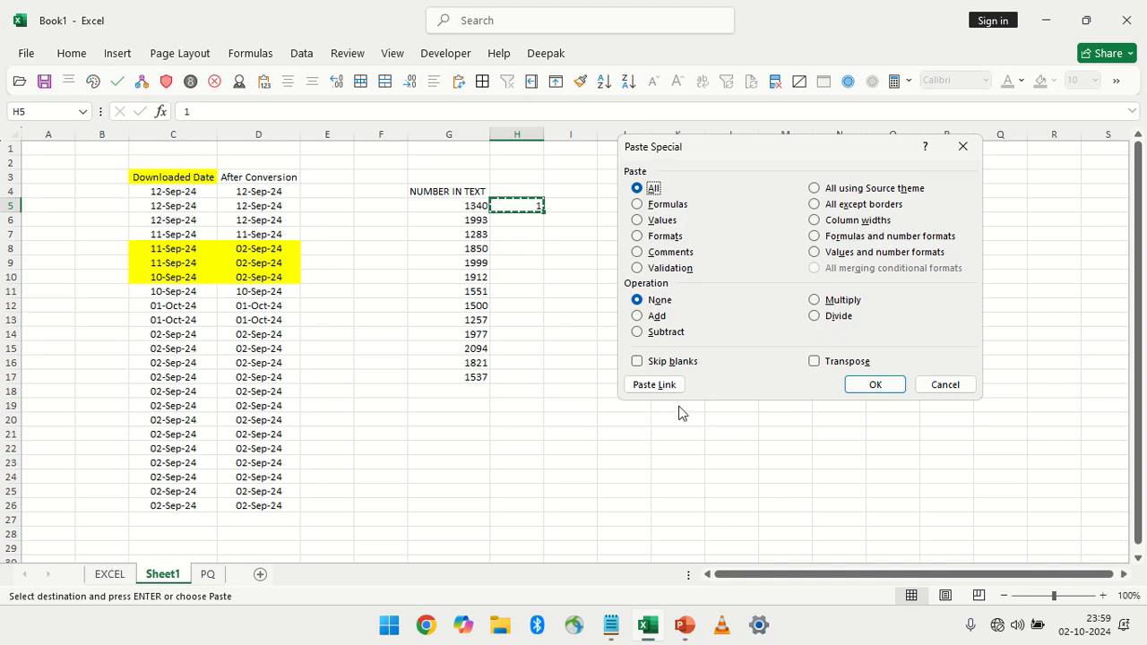
{"action": "left_click_drag", "start_coordinate": [772, 150], "coordinate": [787, 208]}
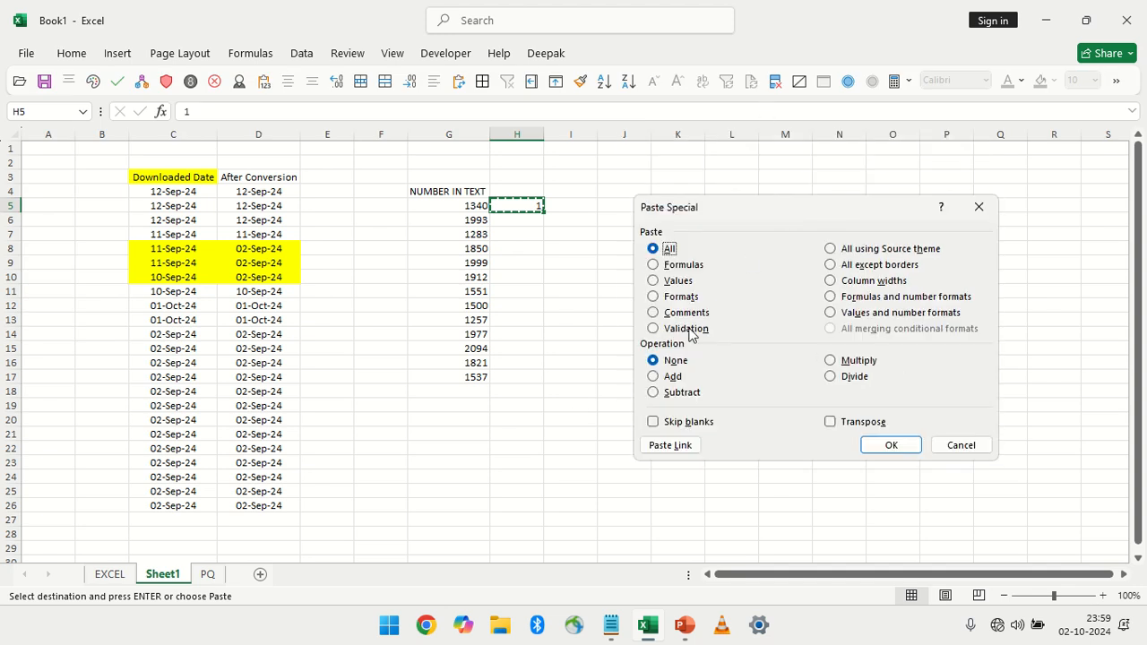
{"action": "left_click", "coordinate": [958, 445]}
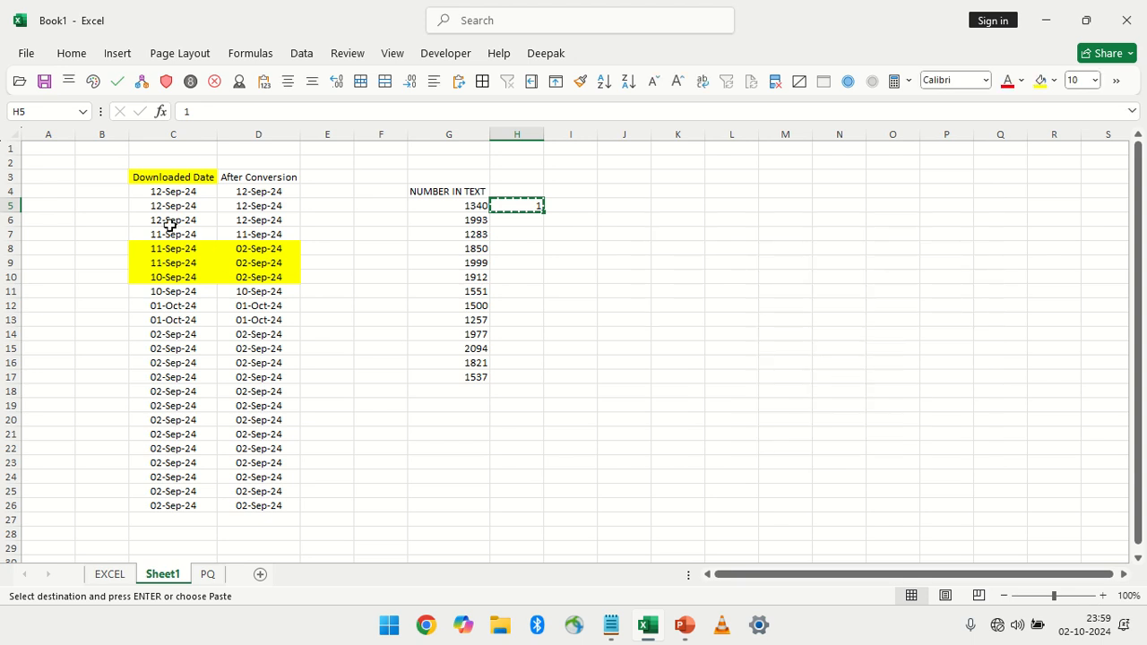
Clear the downloaded dates in C5:C8, C14:C17 and C21:C23 together
{"action": "left_click_drag", "start_coordinate": [171, 207], "coordinate": [172, 253]}
{"action": "left_click_drag", "start_coordinate": [176, 332], "coordinate": [172, 376], "text": "ctrl"}
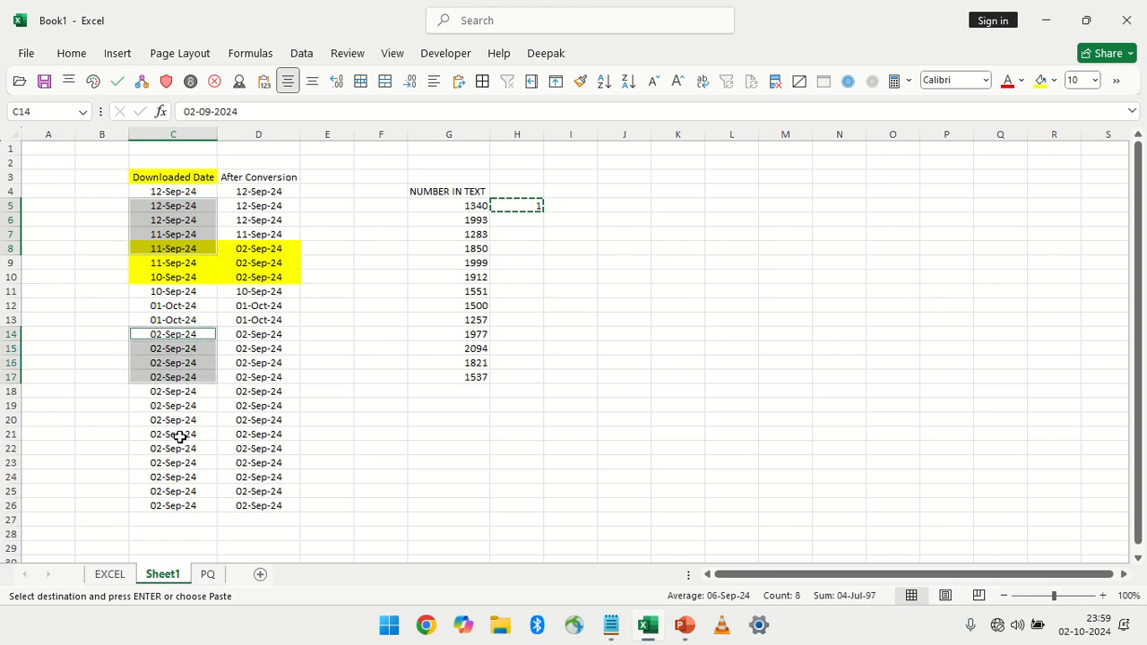
{"action": "left_click_drag", "start_coordinate": [173, 434], "coordinate": [173, 462], "text": "ctrl"}
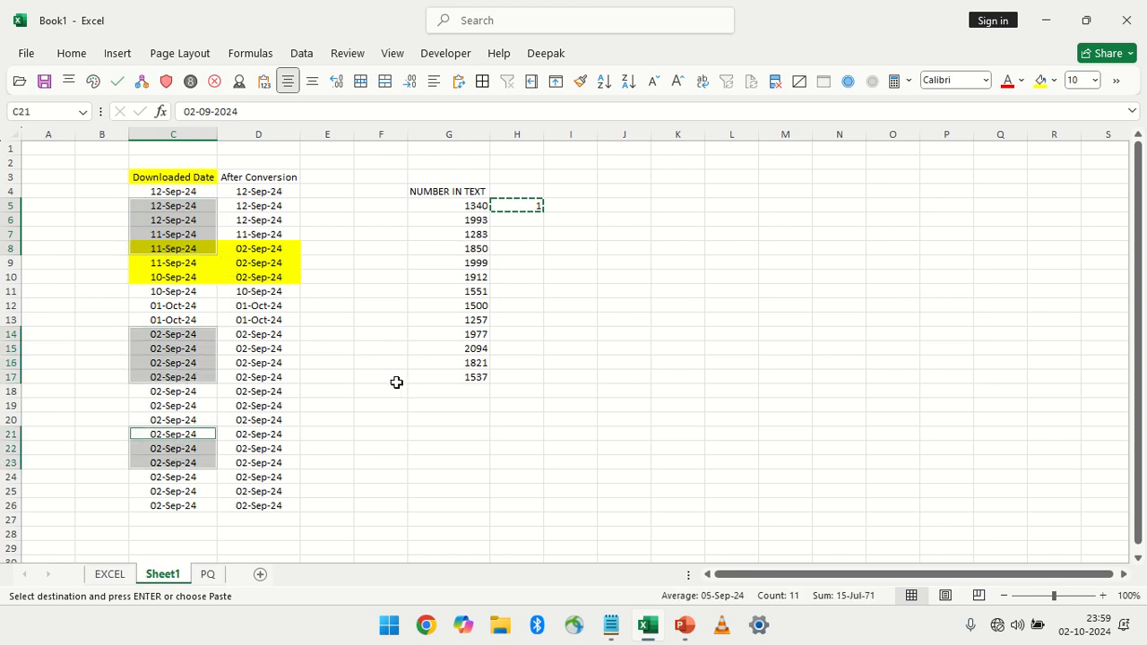
{"action": "key", "text": "Delete"}
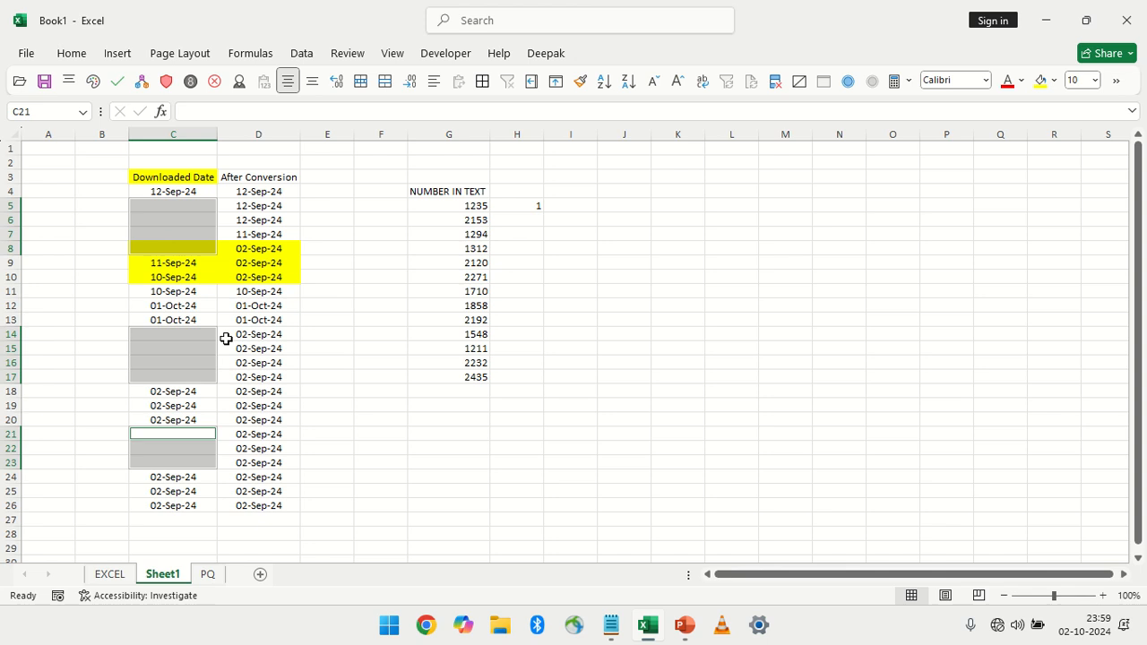
Apply the General number format to the After Conversion dates in D4:D26
{"action": "left_click_drag", "start_coordinate": [228, 191], "coordinate": [248, 502]}
{"action": "left_click_drag", "start_coordinate": [164, 192], "coordinate": [176, 495]}
{"action": "left_click", "coordinate": [255, 193]}
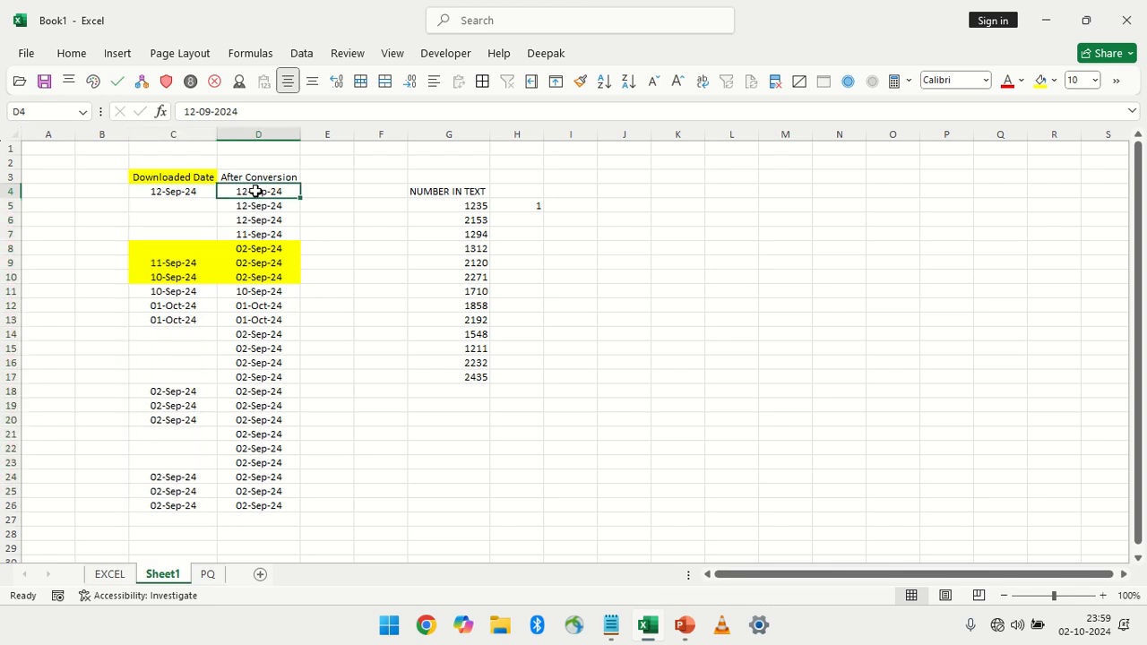
{"action": "left_click", "coordinate": [268, 509]}
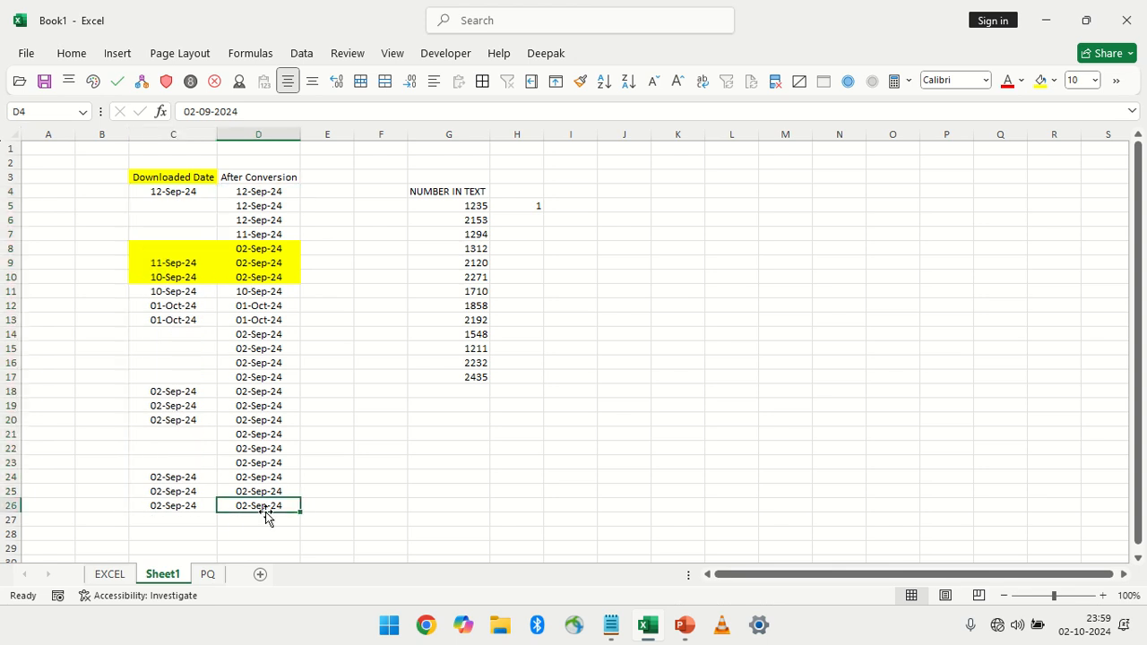
{"action": "left_click", "coordinate": [267, 193], "text": "shift"}
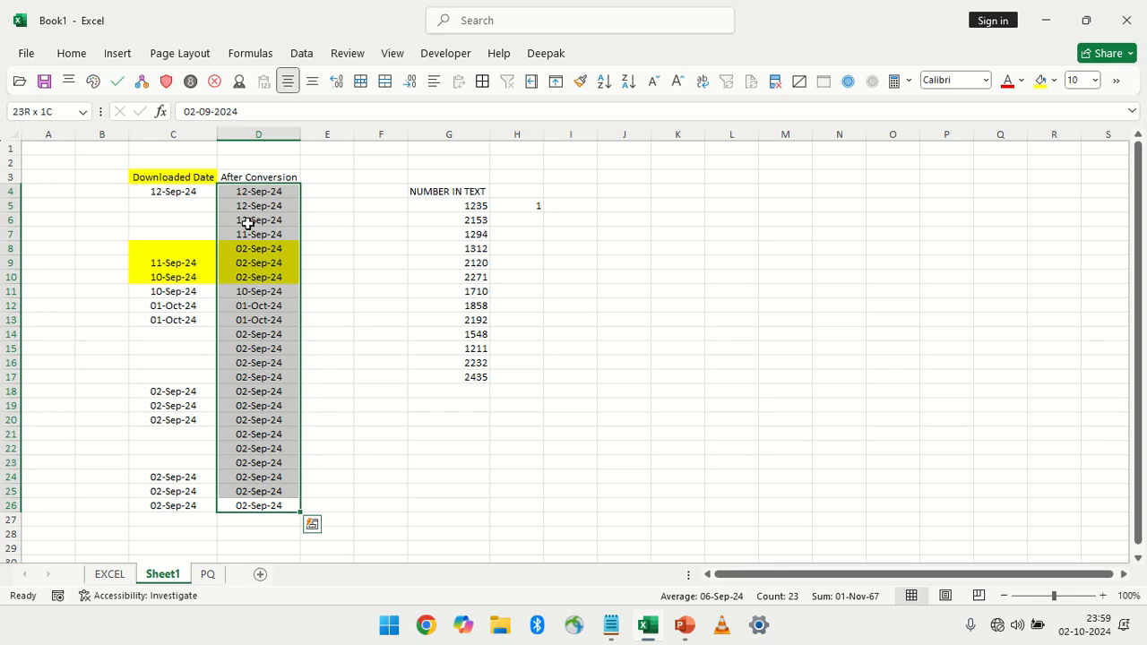
{"action": "key", "text": "ctrl+shift+asciitilde"}
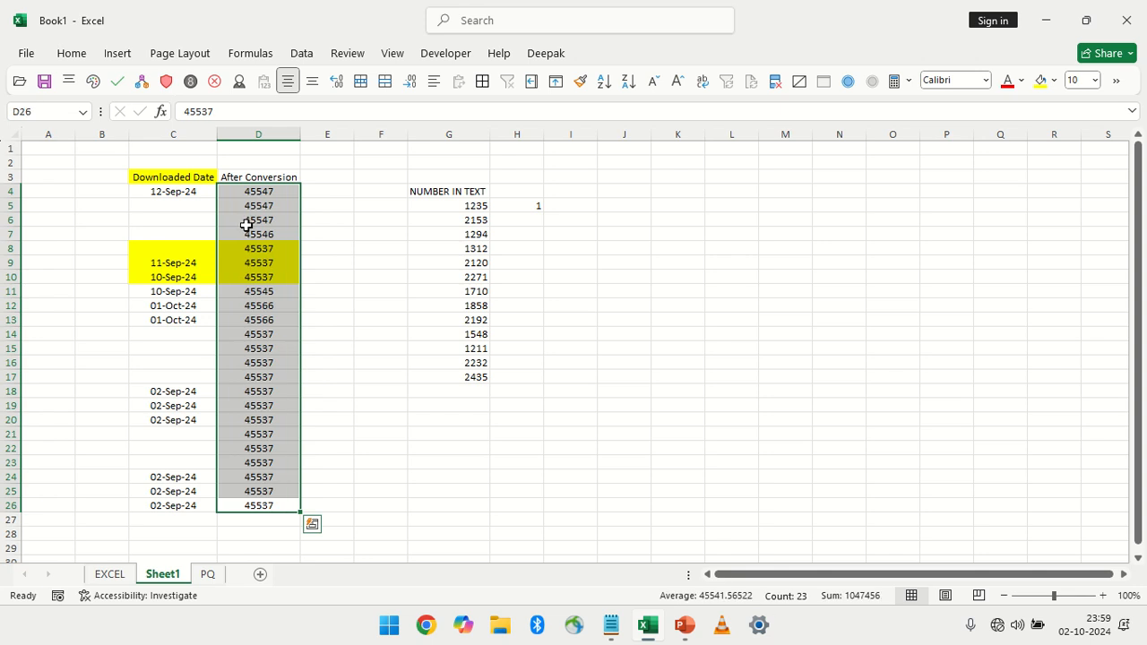
Try to paste D4:D26 over the downloaded dates in C4:C26 using Paste Special with Skip blanks, and undo it
{"action": "left_click", "coordinate": [198, 191]}
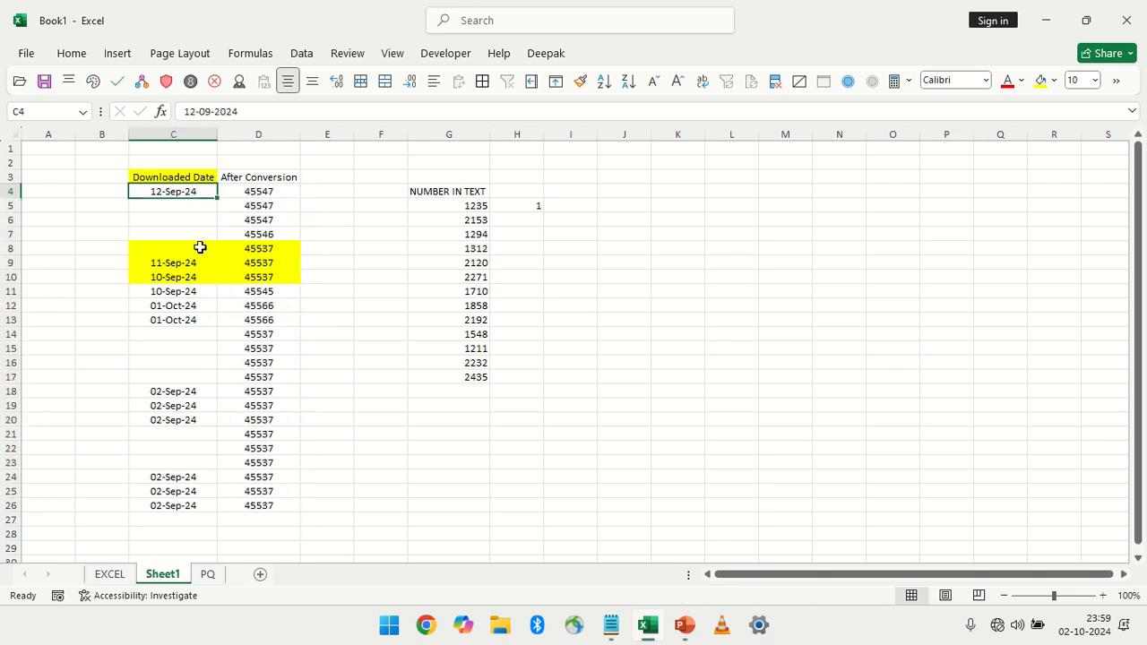
{"action": "left_click_drag", "start_coordinate": [179, 263], "coordinate": [184, 319]}
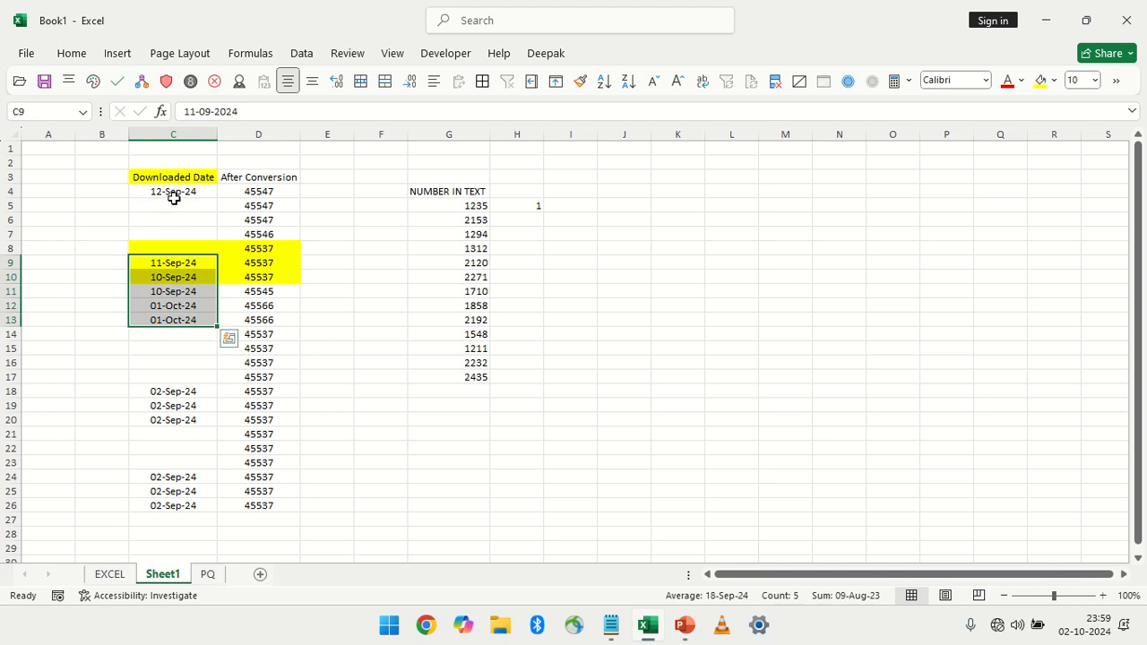
{"action": "left_click_drag", "start_coordinate": [175, 204], "coordinate": [182, 243]}
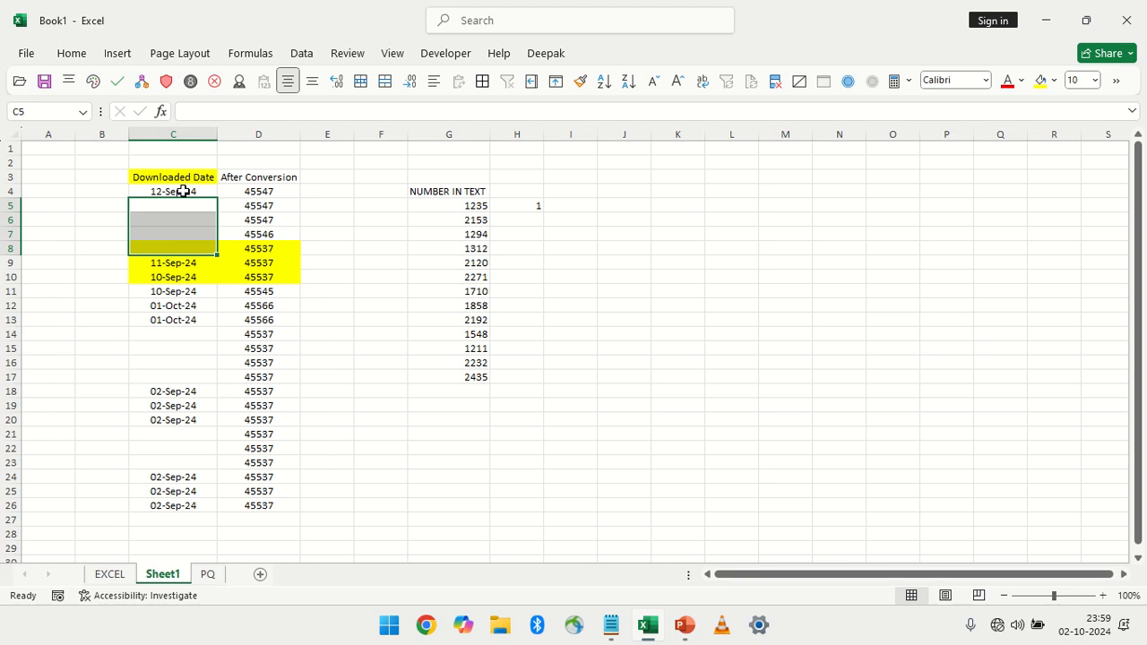
{"action": "left_click_drag", "start_coordinate": [182, 191], "coordinate": [261, 472]}
{"action": "left_click_drag", "start_coordinate": [253, 189], "coordinate": [281, 503]}
{"action": "key", "text": "ctrl+c"}
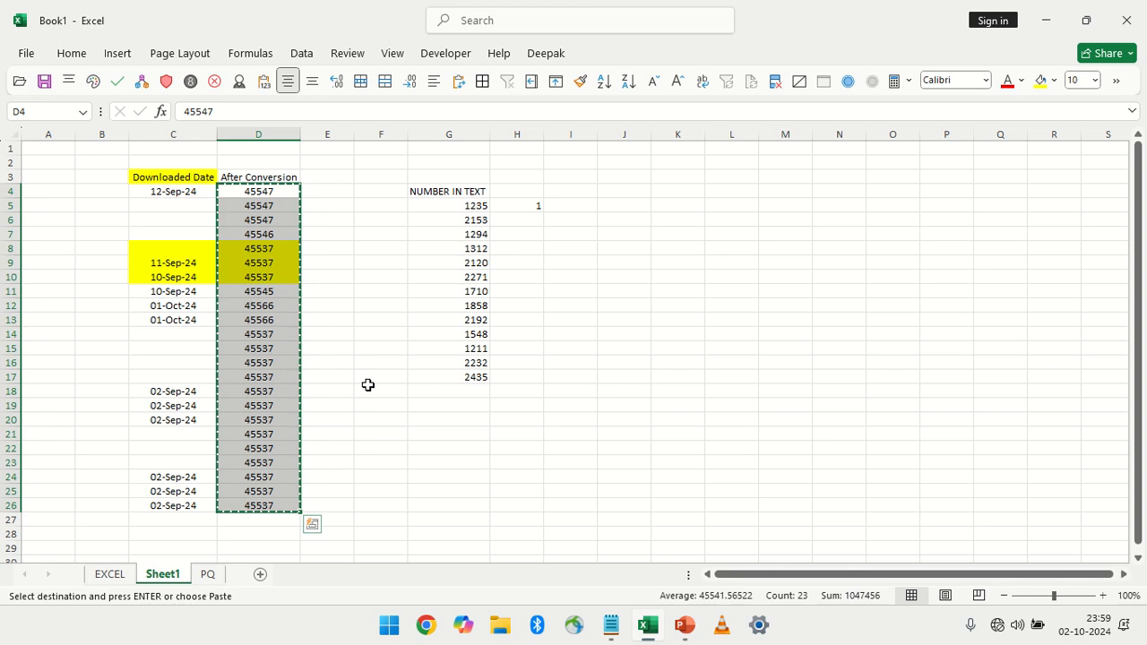
{"action": "left_click_drag", "start_coordinate": [191, 191], "coordinate": [212, 503]}
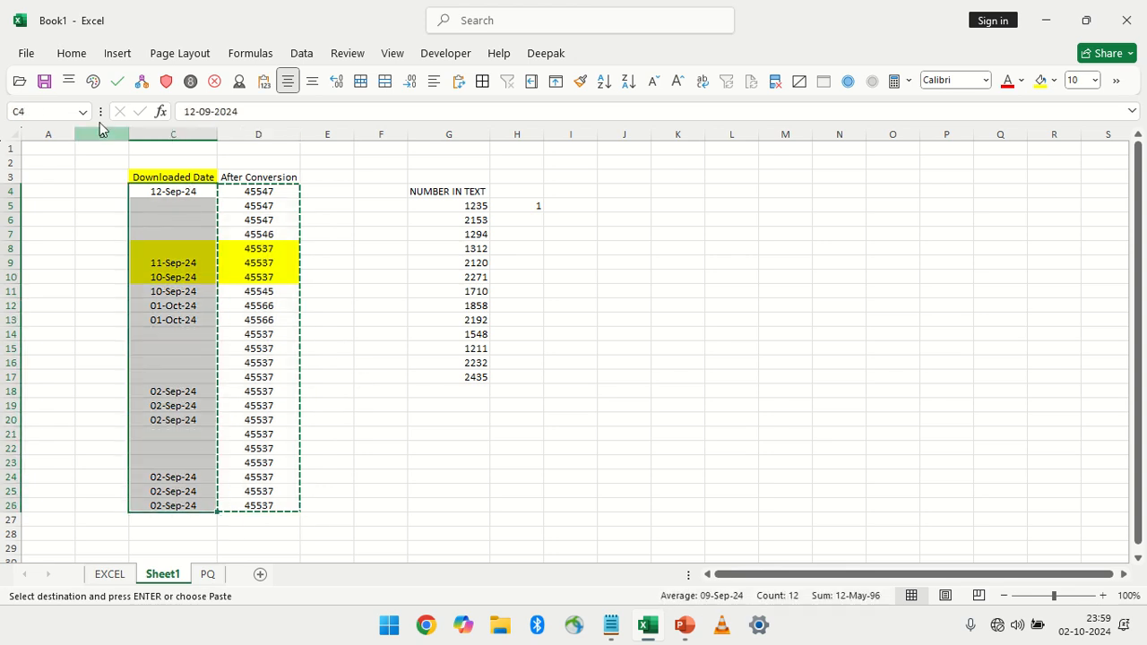
{"action": "left_click", "coordinate": [62, 56]}
{"action": "left_click", "coordinate": [35, 122]}
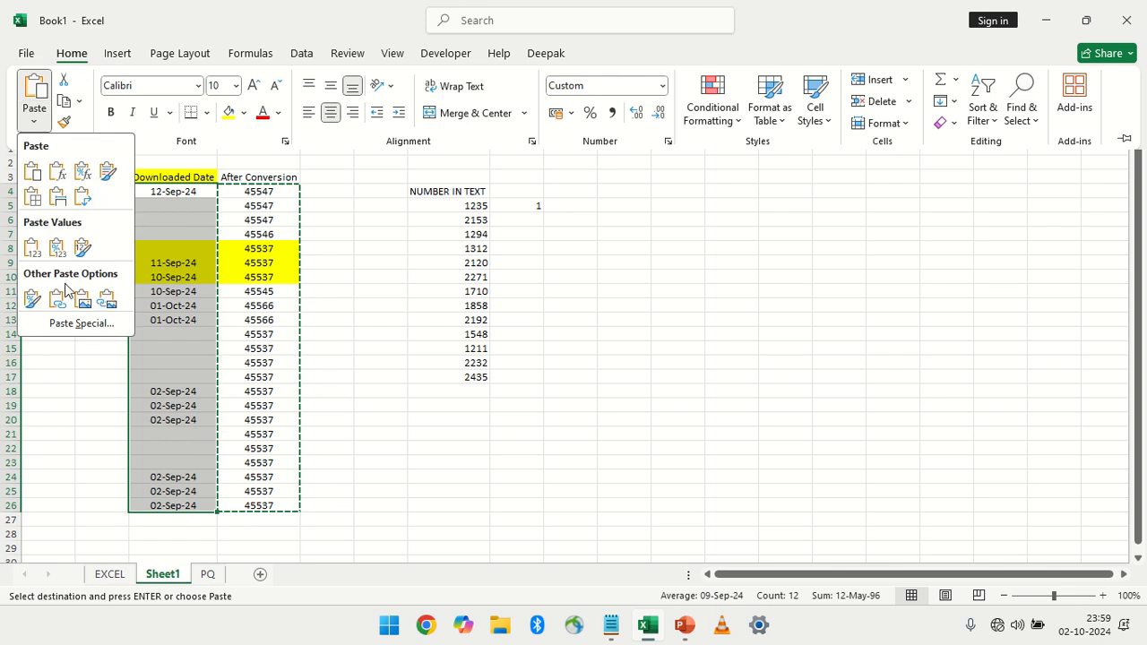
{"action": "left_click", "coordinate": [76, 324]}
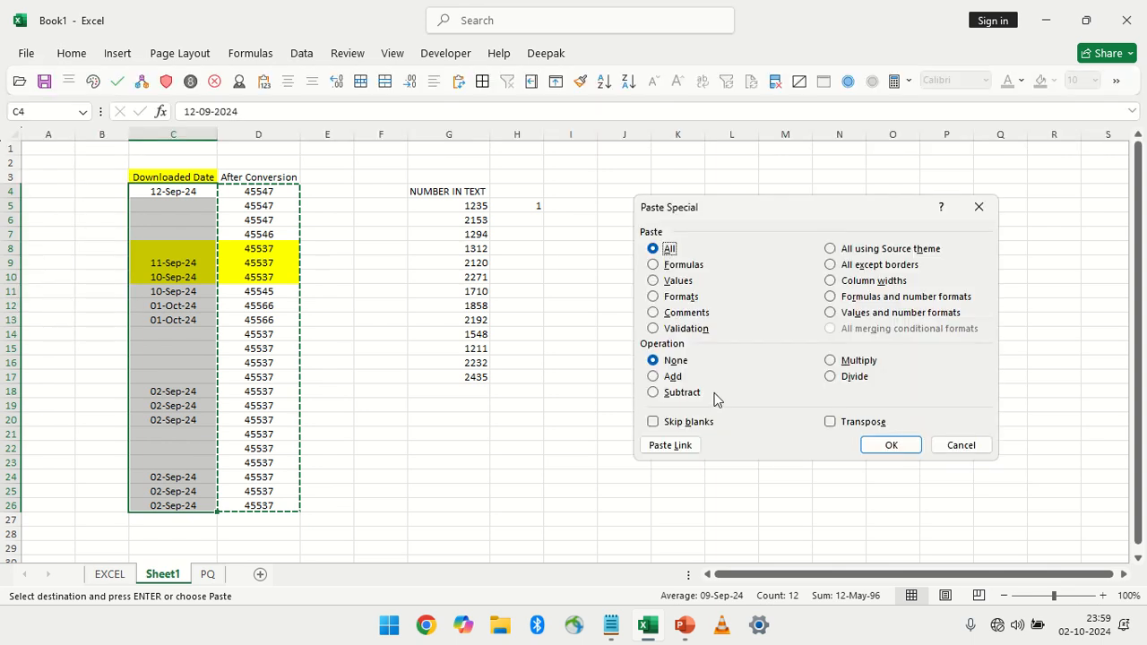
{"action": "left_click", "coordinate": [691, 424]}
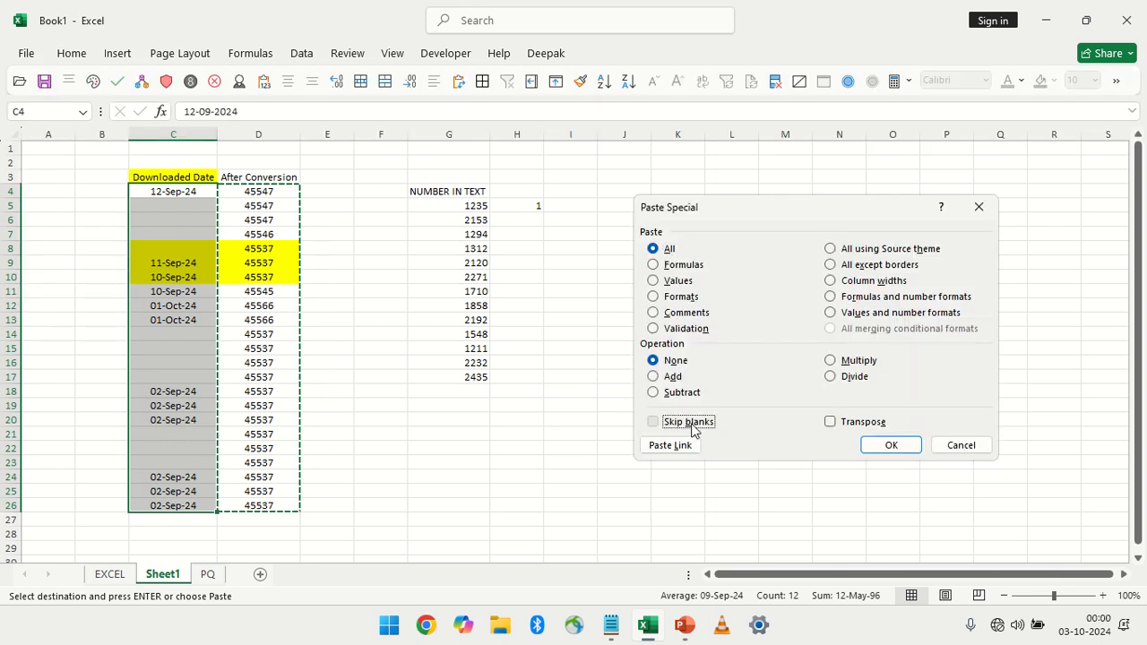
{"action": "left_click", "coordinate": [891, 445]}
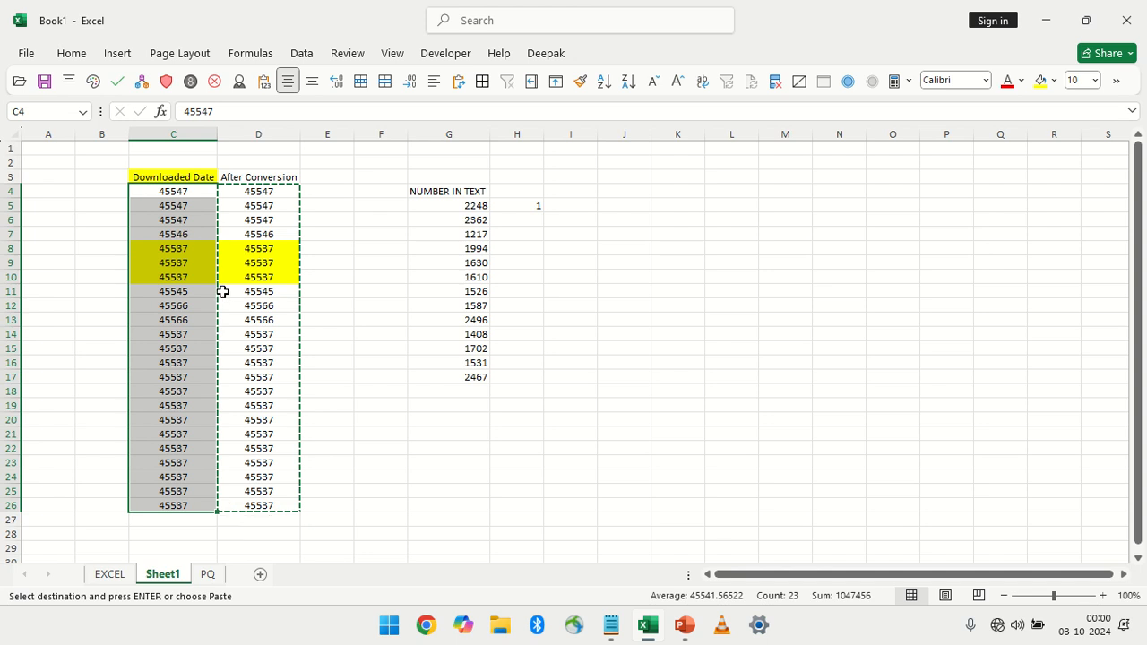
{"action": "key", "text": "ctrl+shift+3"}
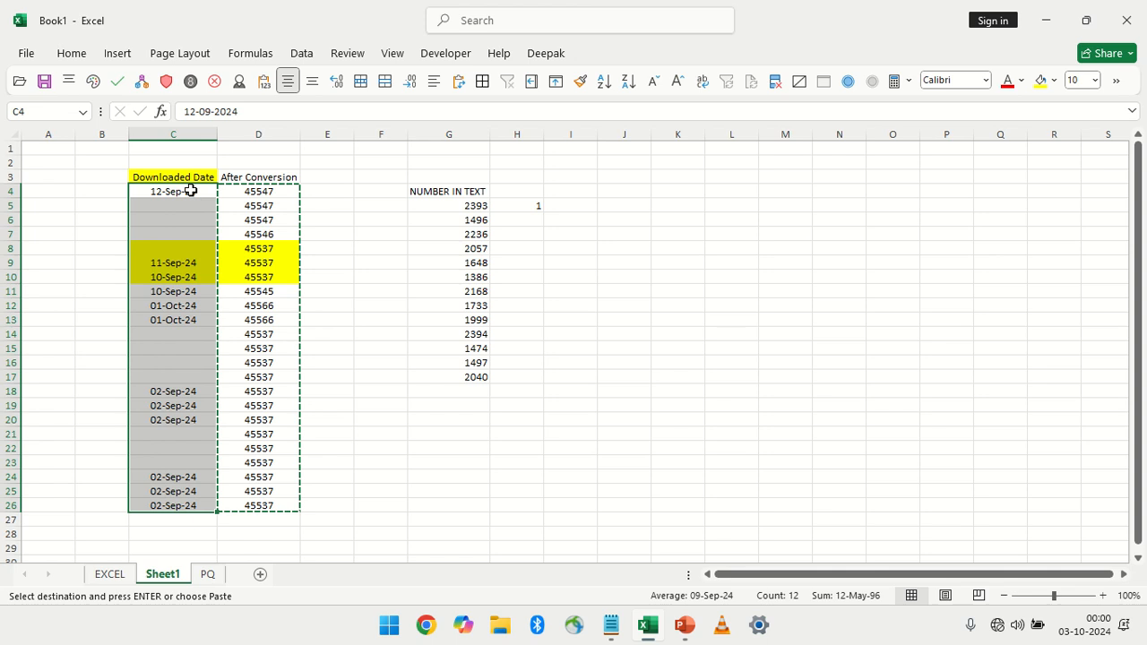
Copy C4:C26 onto D4:D26 using Paste Special with Skip blanks
{"action": "left_click_drag", "start_coordinate": [204, 199], "coordinate": [212, 491]}
{"action": "left_click_drag", "start_coordinate": [246, 194], "coordinate": [271, 503]}
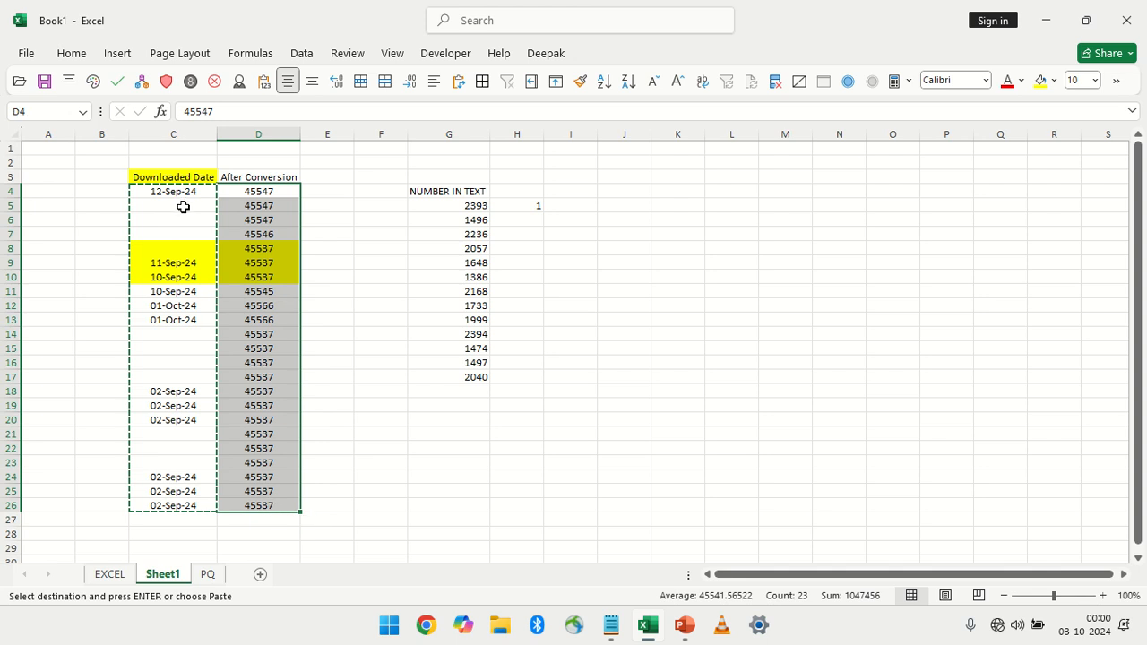
{"action": "left_click", "coordinate": [63, 53]}
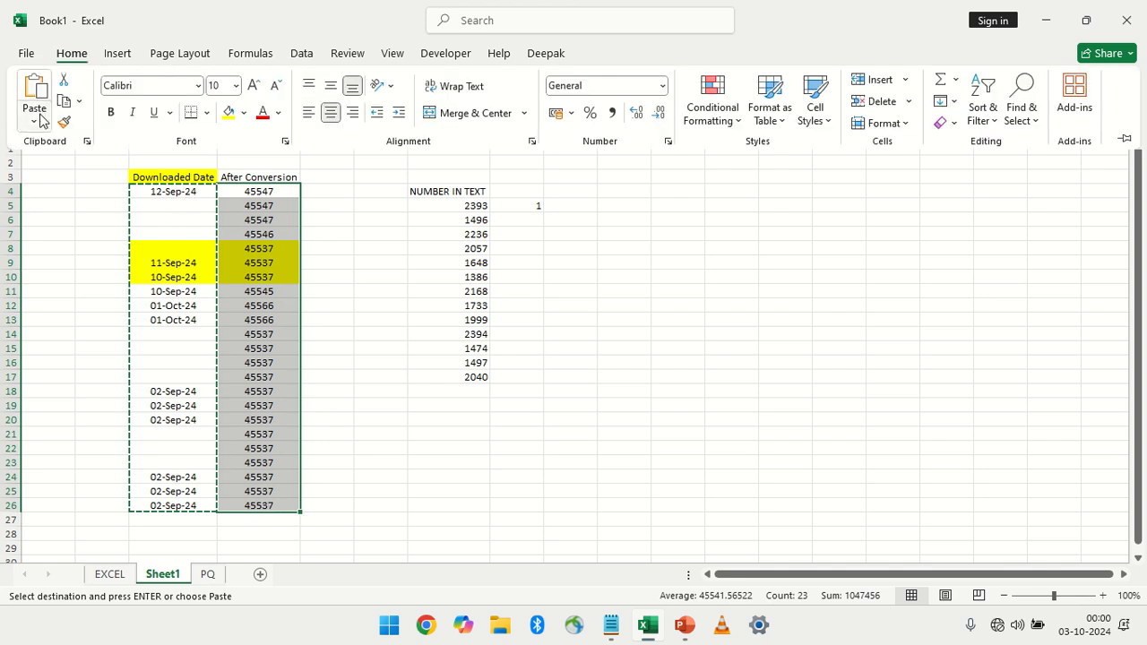
{"action": "left_click", "coordinate": [34, 122]}
{"action": "left_click", "coordinate": [75, 324]}
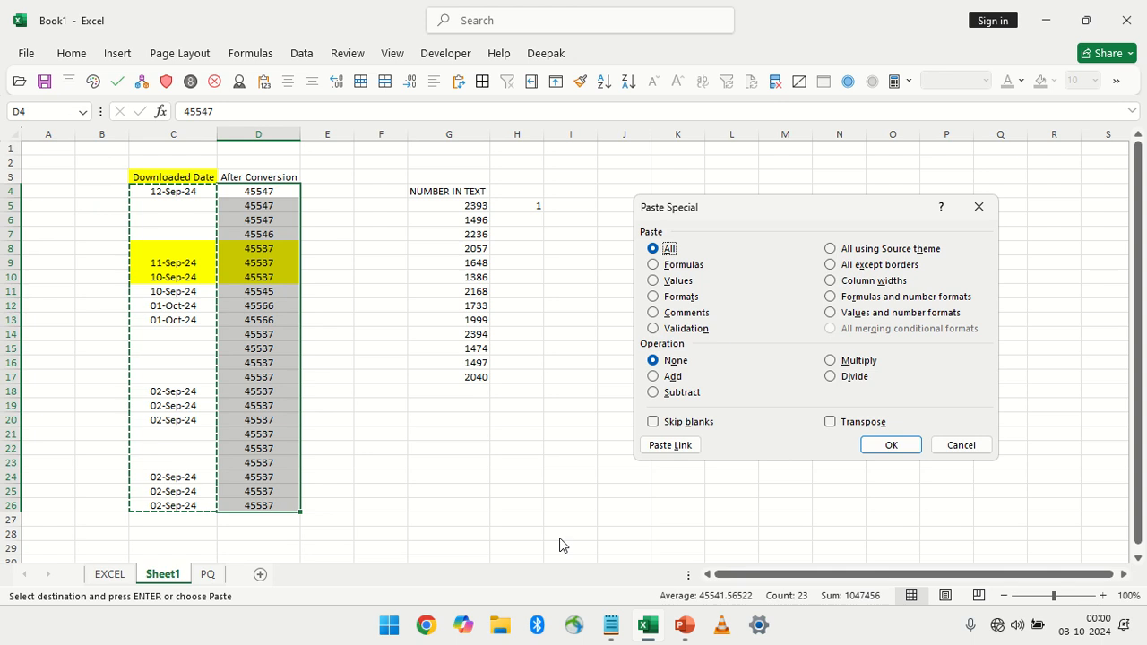
{"action": "left_click", "coordinate": [676, 422]}
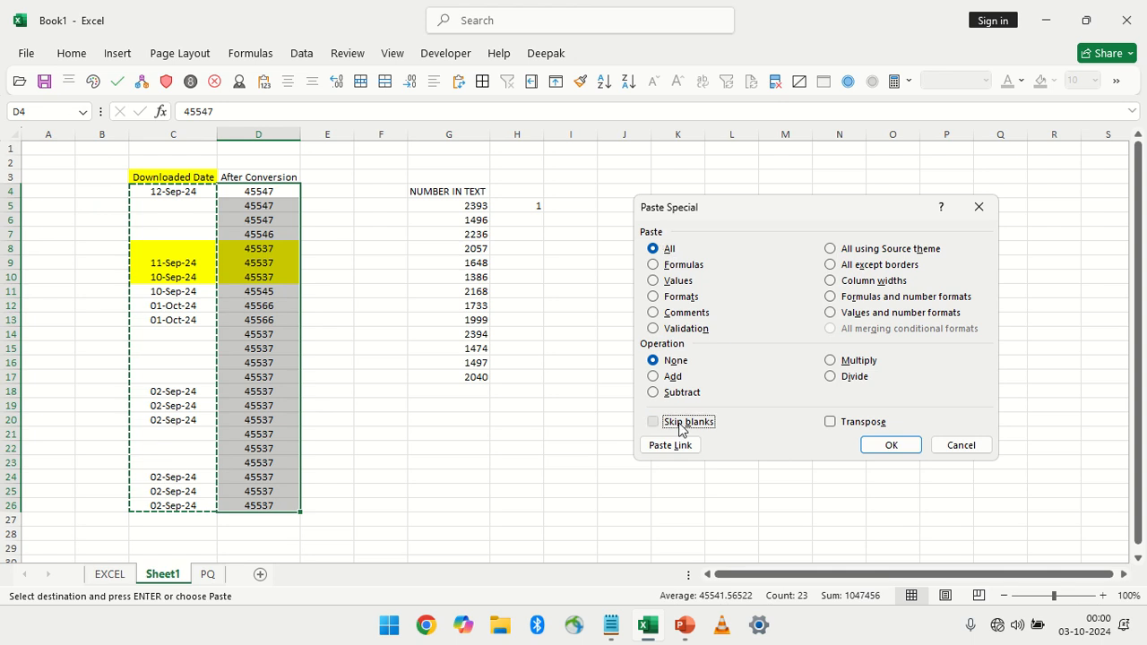
{"action": "left_click", "coordinate": [891, 446]}
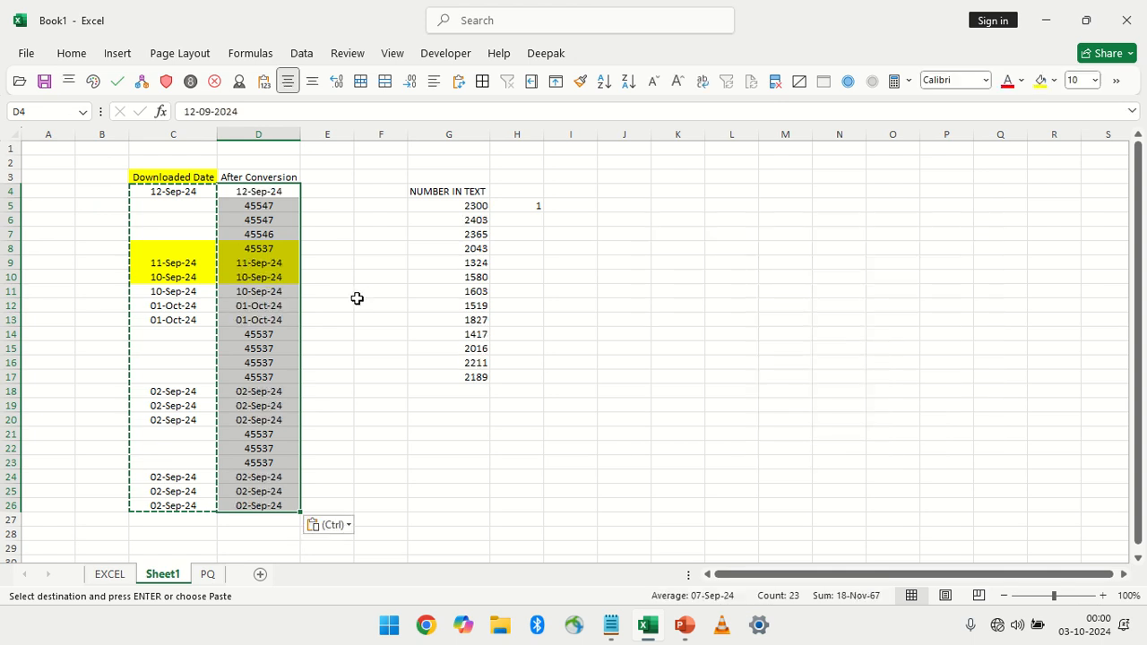
{"action": "key", "text": "Escape"}
Compare the blank and dated cells in column C with column D, and undo the Skip blanks paste
{"action": "left_click_drag", "start_coordinate": [193, 205], "coordinate": [197, 231]}
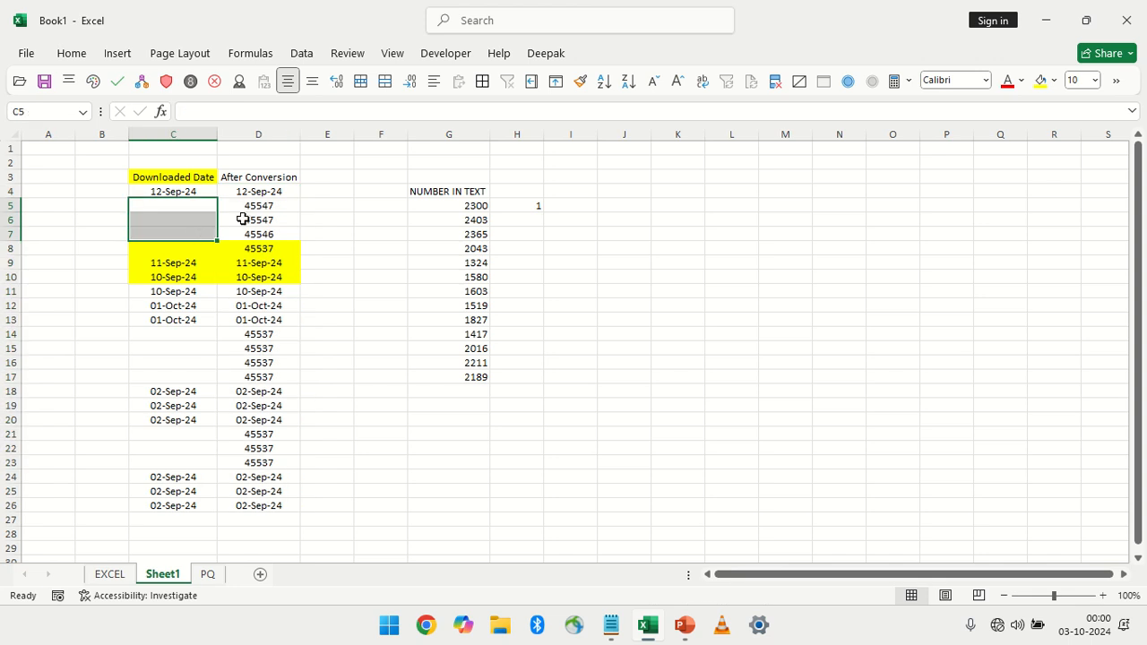
{"action": "mouse_move", "coordinate": [251, 205]}
{"action": "left_mouse_down"}
{"action": "mouse_move", "coordinate": [256, 237]}
{"action": "mouse_move", "coordinate": [251, 206]}
{"action": "left_mouse_up"}
{"action": "left_click", "coordinate": [173, 191]}
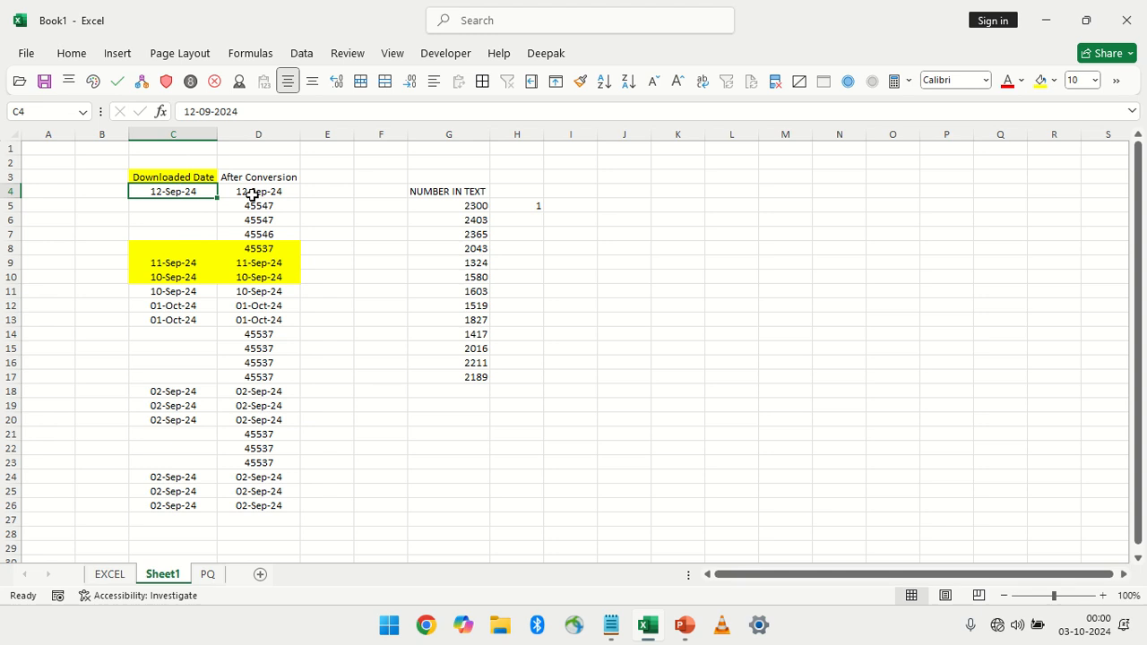
{"action": "left_click", "coordinate": [258, 189]}
{"action": "left_click", "coordinate": [185, 276]}
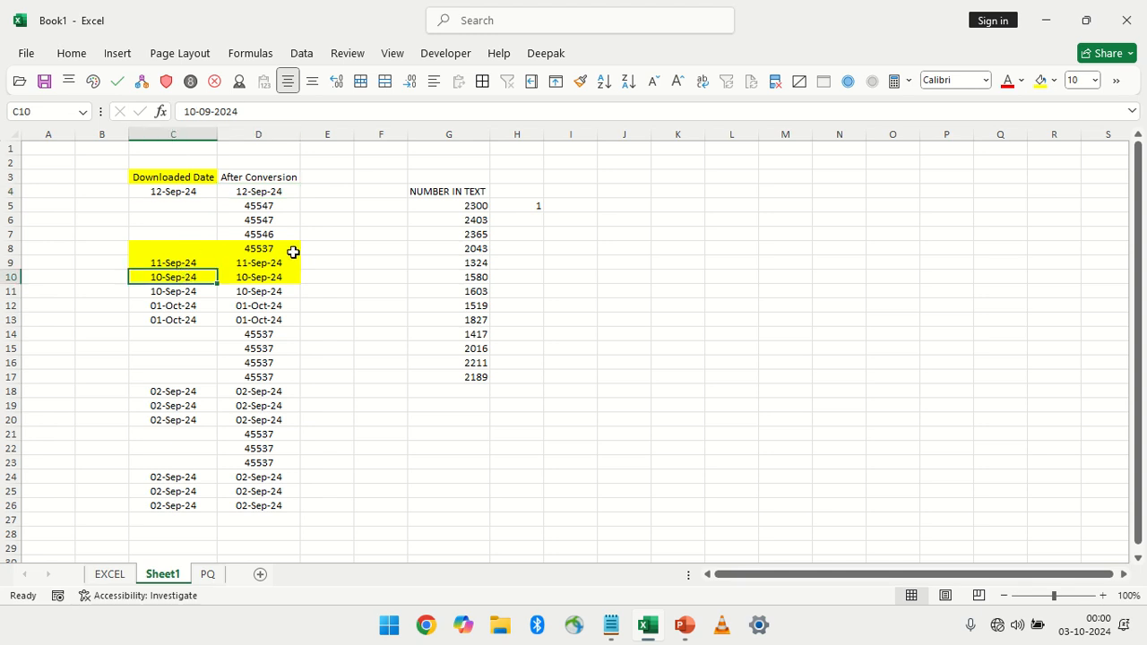
{"action": "left_click", "coordinate": [72, 54]}
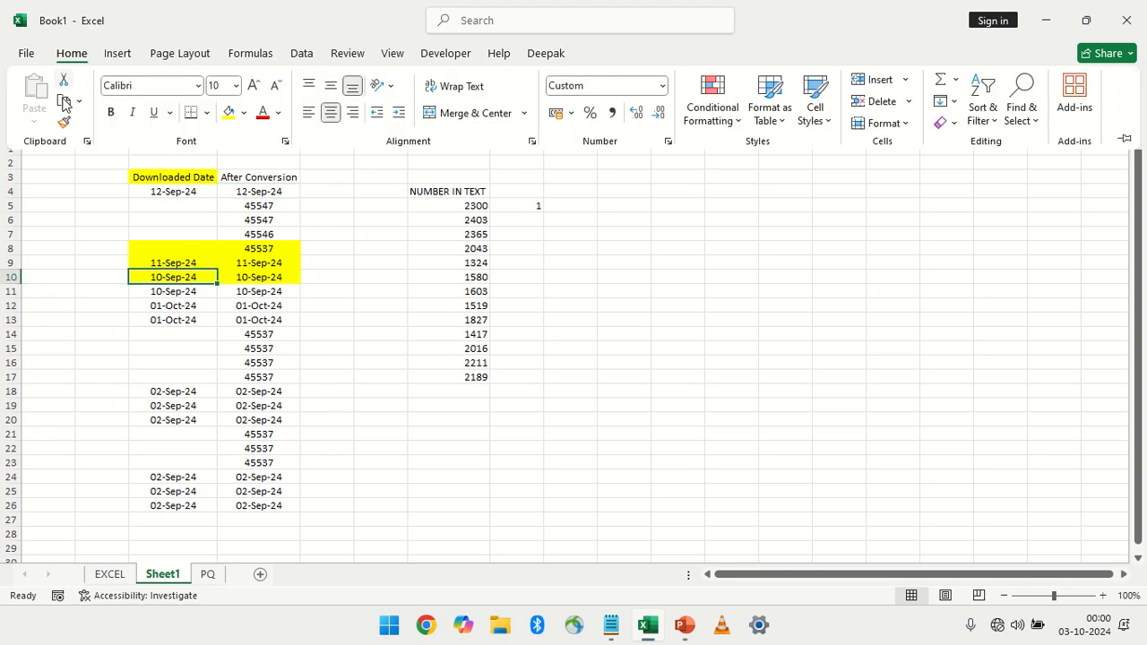
{"action": "left_click_drag", "start_coordinate": [204, 189], "coordinate": [204, 290]}
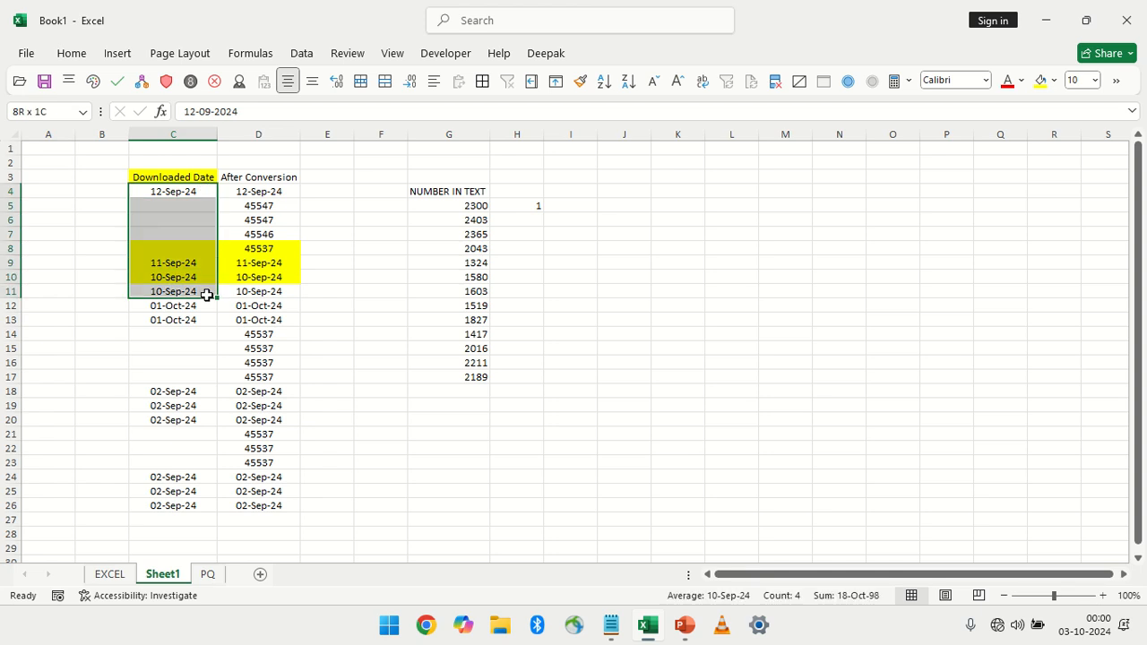
{"action": "left_click", "coordinate": [317, 256]}
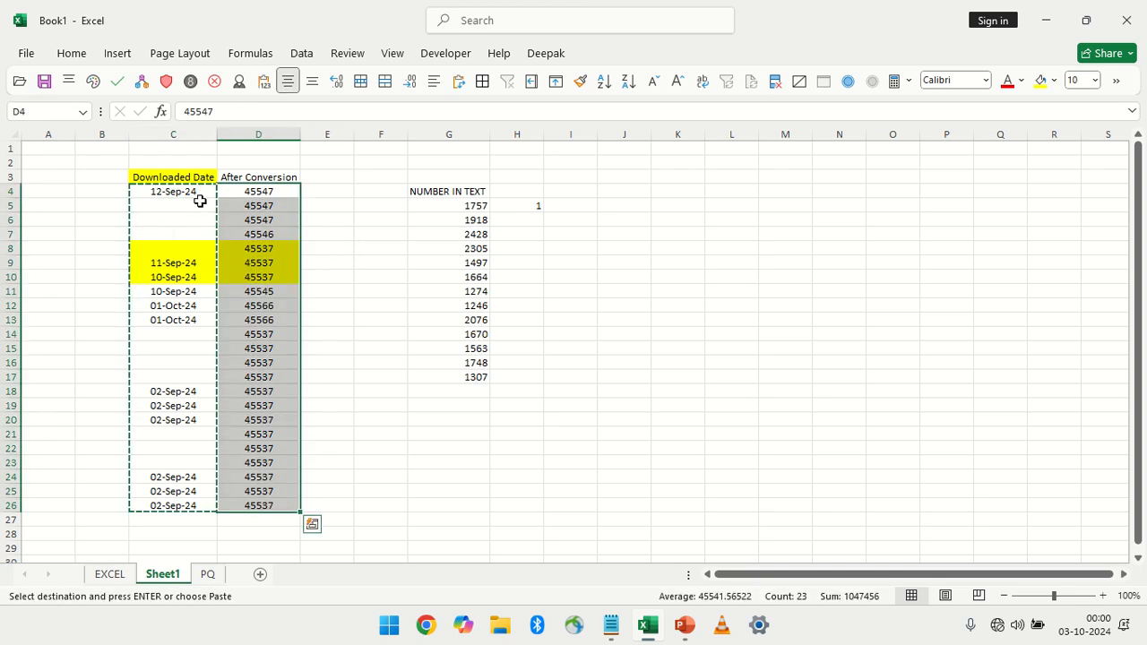
Paste the copied C4:C26 dates back onto the same range using Paste Special with Skip blanks
{"action": "left_click_drag", "start_coordinate": [195, 193], "coordinate": [194, 501]}
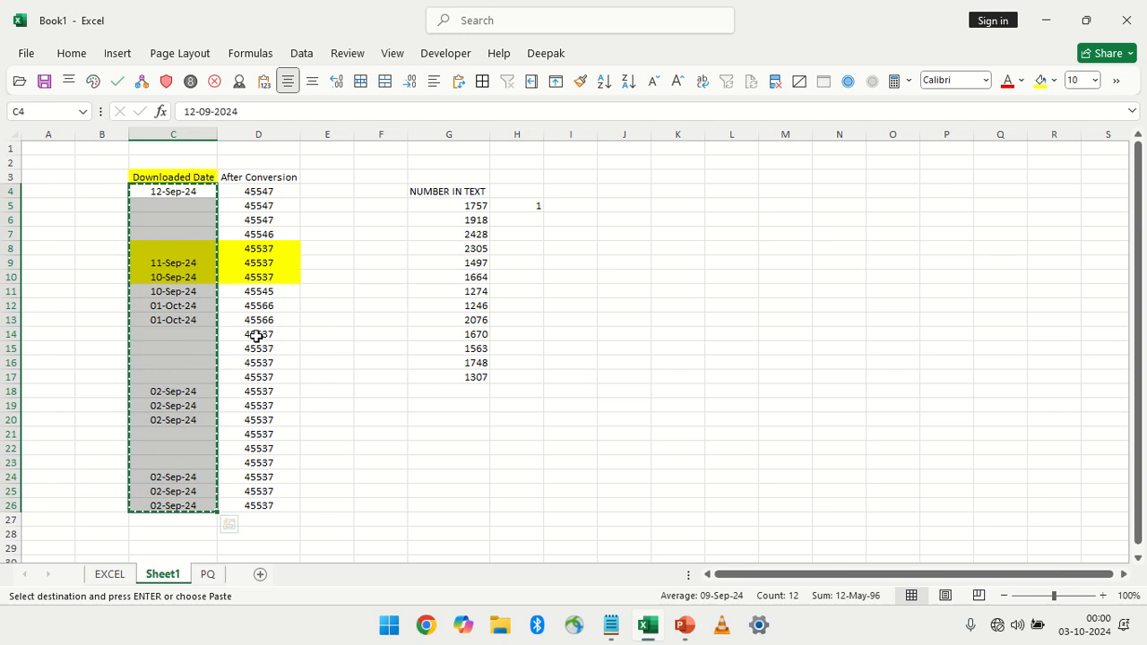
{"action": "left_click", "coordinate": [72, 54]}
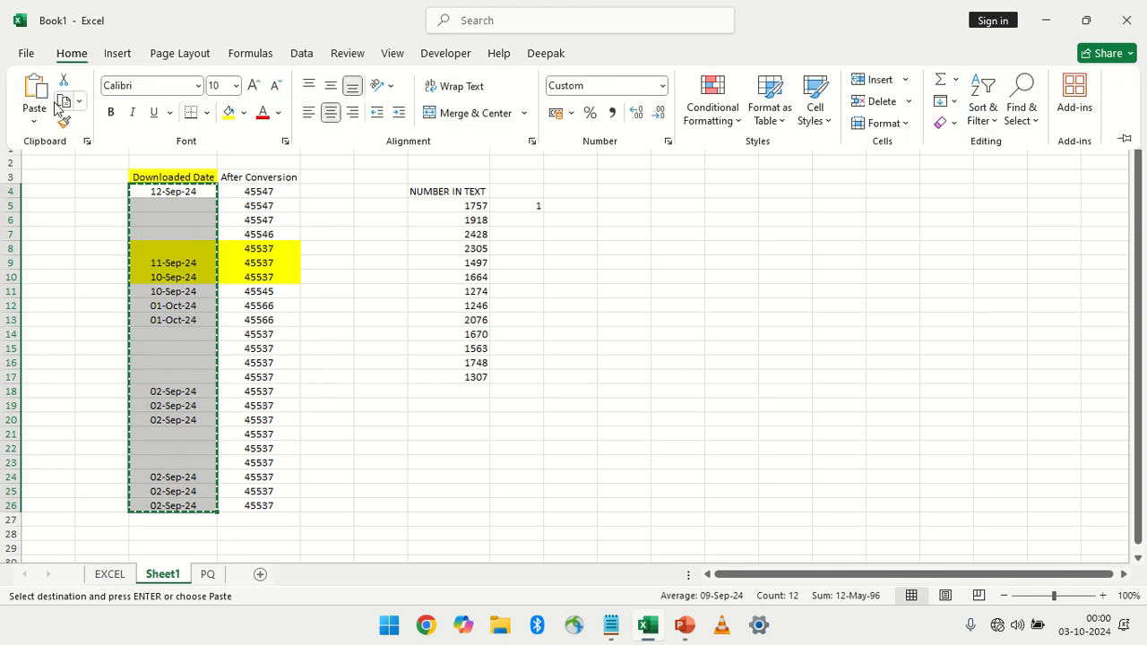
{"action": "left_click", "coordinate": [34, 121]}
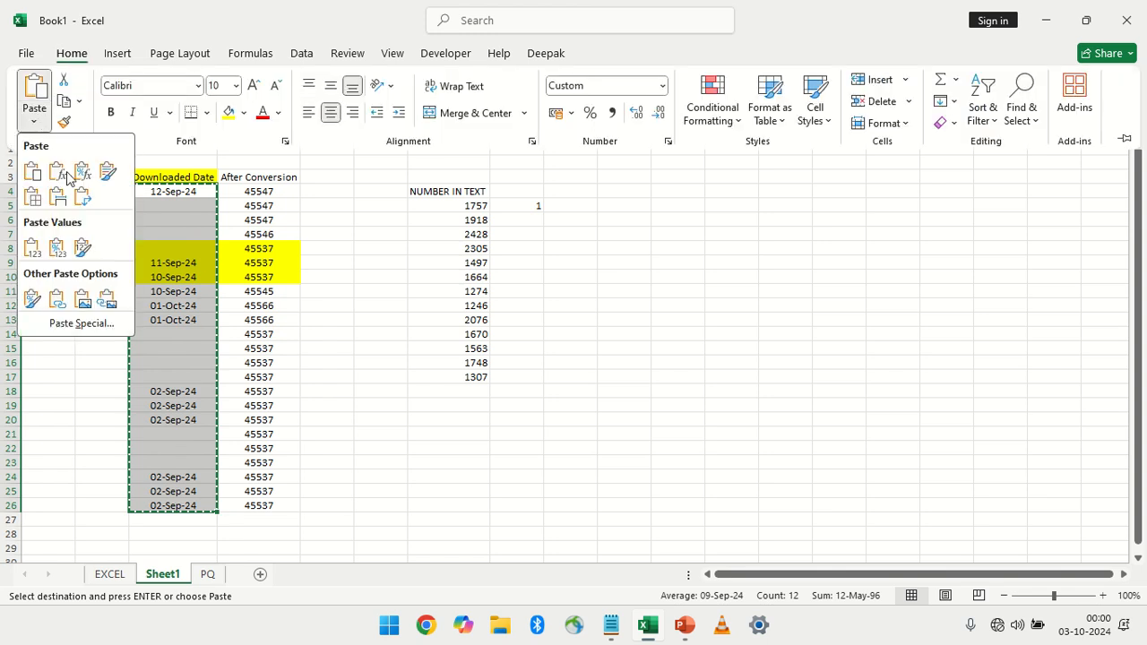
{"action": "left_click", "coordinate": [86, 323]}
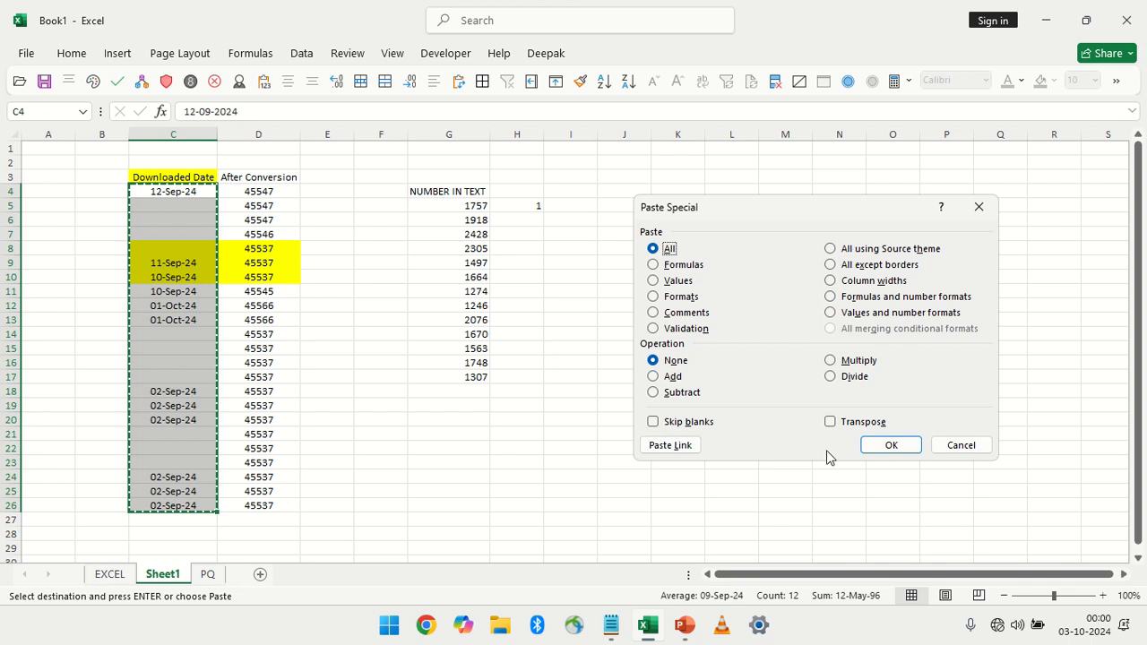
{"action": "left_click", "coordinate": [698, 428]}
{"action": "left_click", "coordinate": [890, 446]}
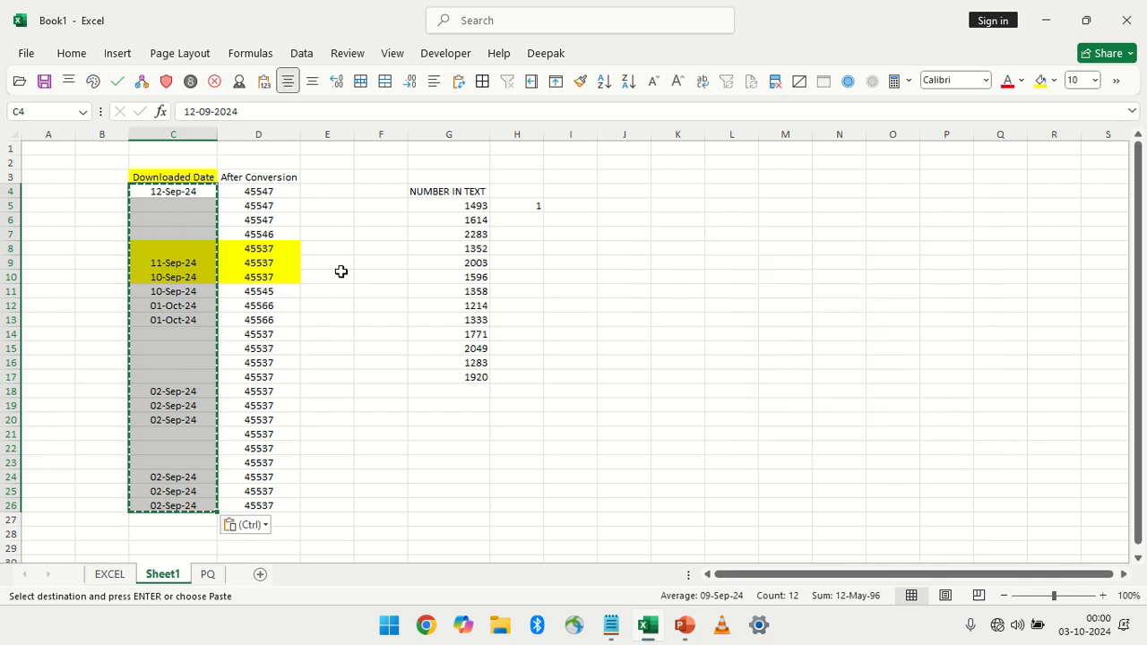
Paste the copied C4:C26 dates over D4:D26 using Paste Special with Skip blanks, and clear the copy selection
{"action": "left_click_drag", "start_coordinate": [243, 192], "coordinate": [273, 500]}
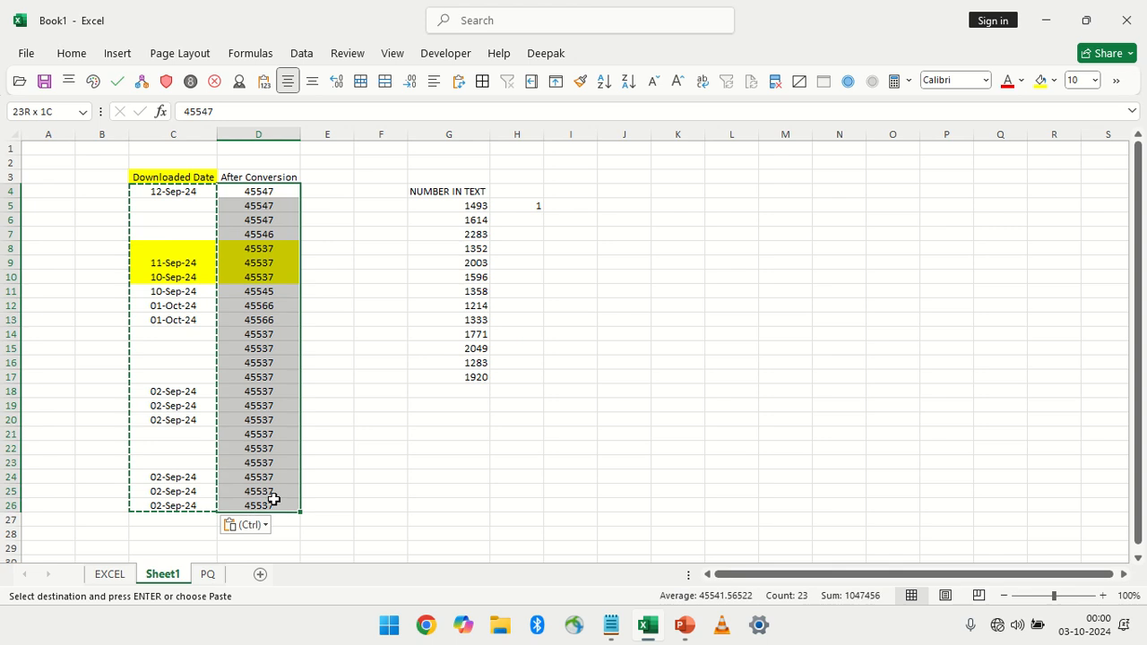
{"action": "left_click", "coordinate": [72, 53]}
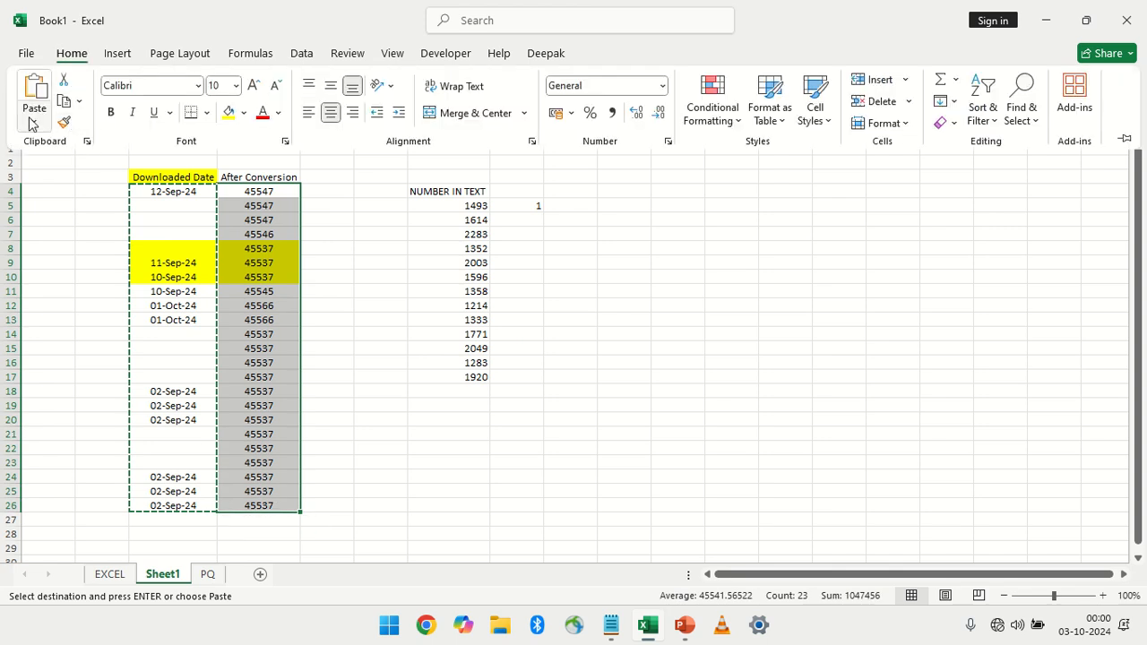
{"action": "left_click", "coordinate": [34, 115]}
{"action": "left_click", "coordinate": [81, 324]}
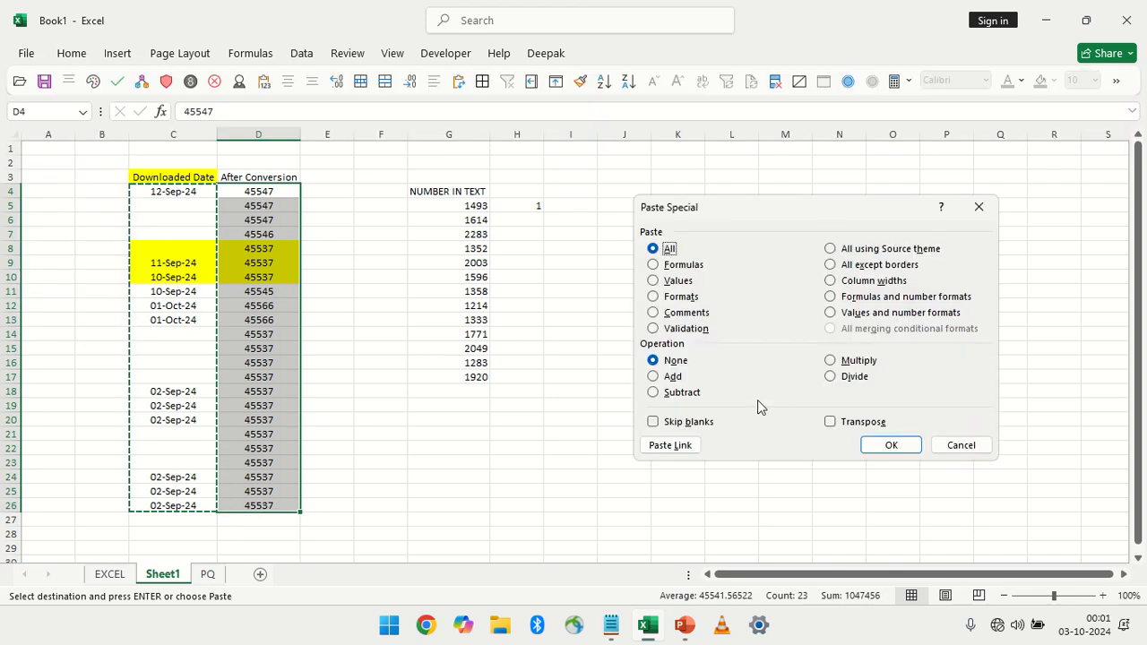
{"action": "left_click", "coordinate": [693, 428]}
{"action": "left_click", "coordinate": [877, 445]}
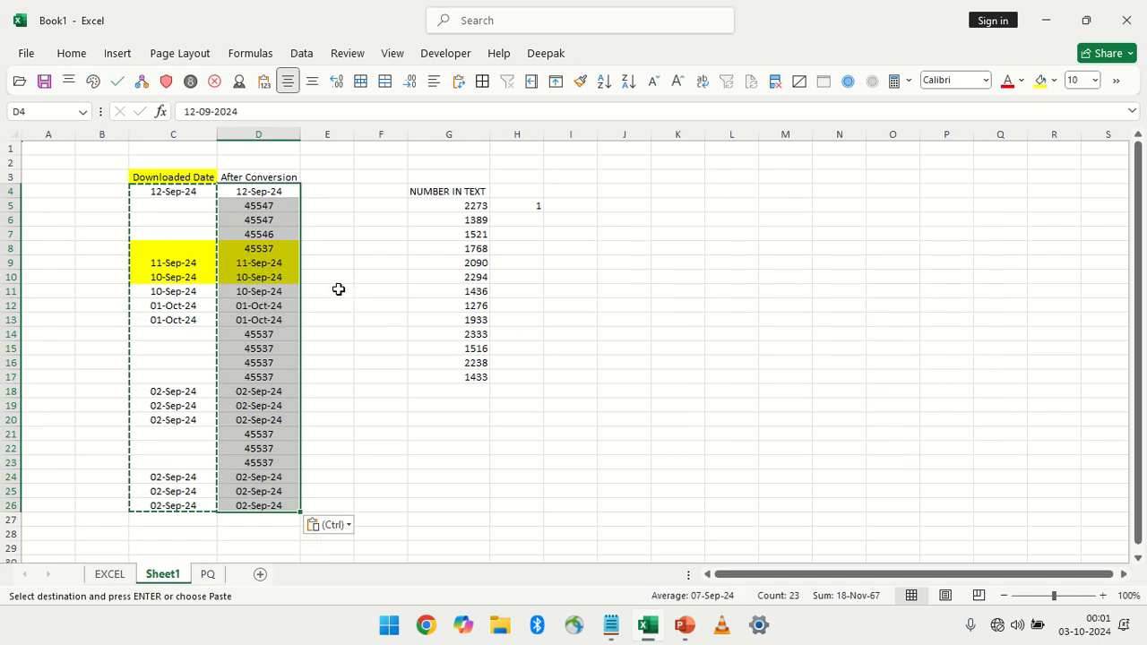
{"action": "key", "text": "Escape"}
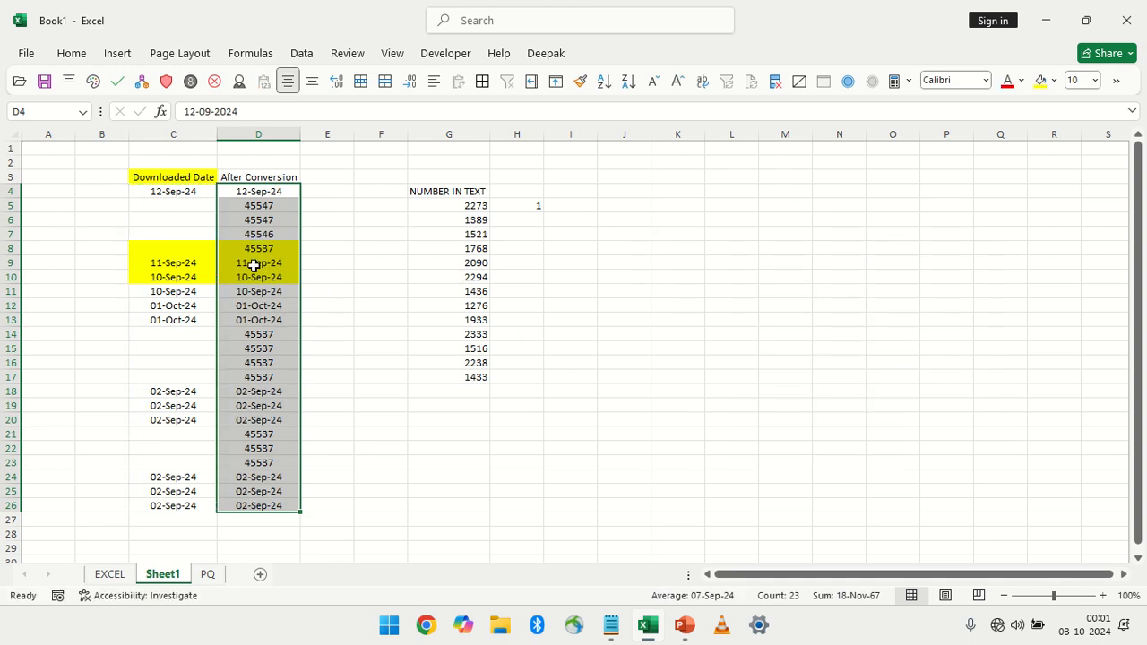
{"action": "left_click", "coordinate": [319, 191]}
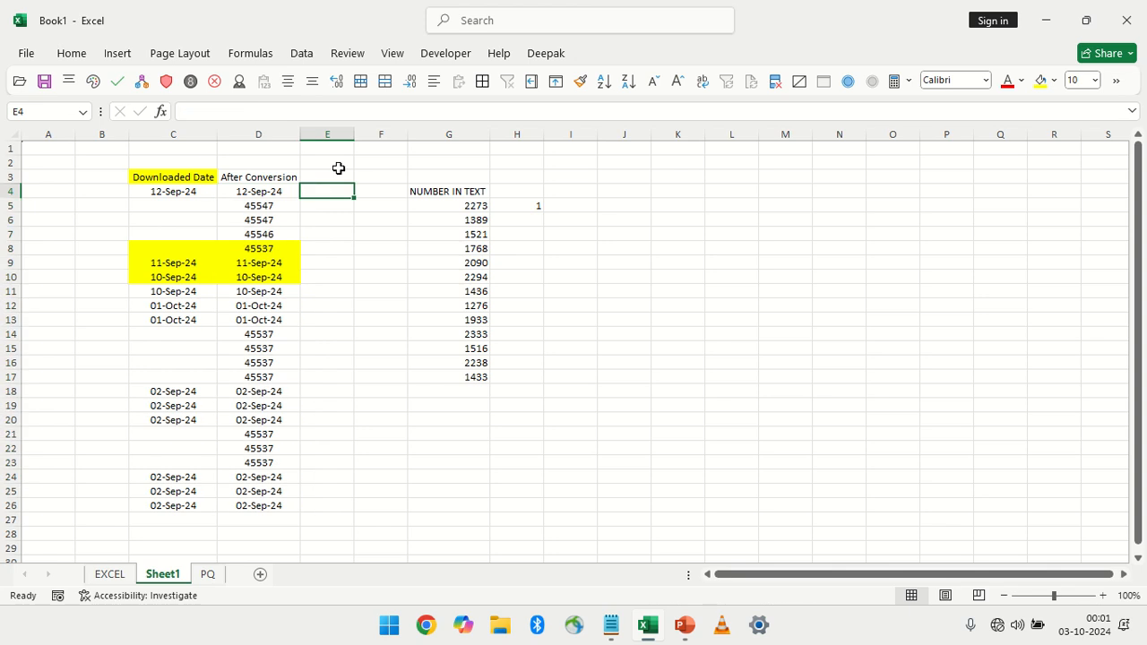
{"action": "mouse_move", "coordinate": [447, 1]}
{"action": "left_click", "coordinate": [446, 22]}
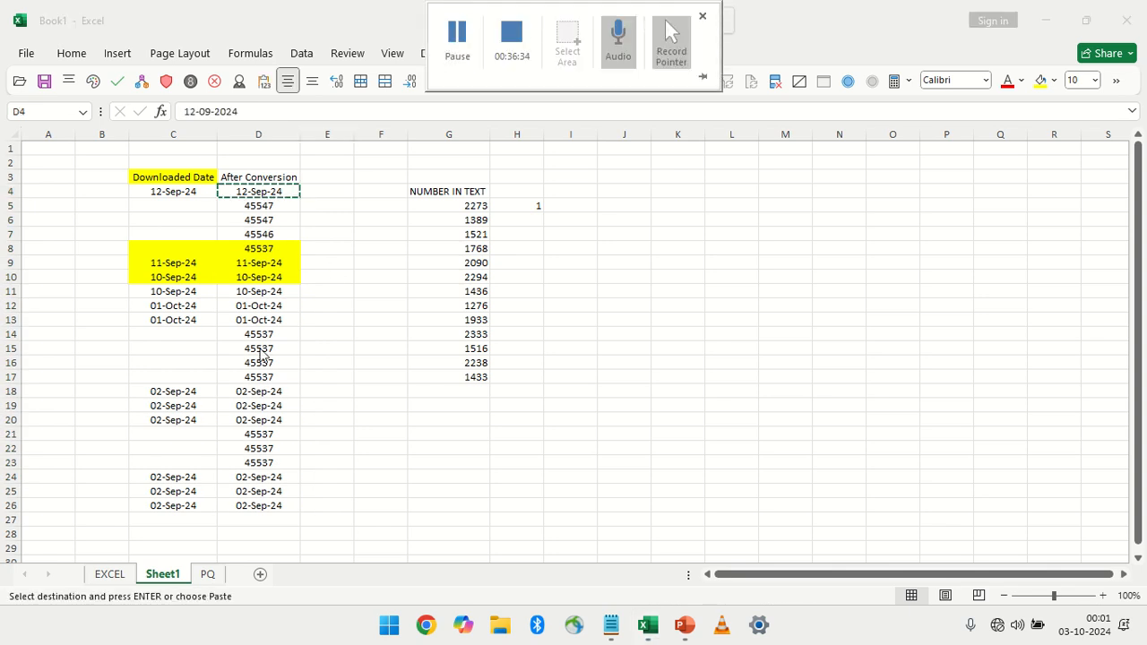
Copy the downloaded dates C4:C26 and select J4 as the paste destination
{"action": "left_click_drag", "start_coordinate": [187, 189], "coordinate": [174, 509]}
{"action": "key", "text": "ctrl+c"}
{"action": "left_click_drag", "start_coordinate": [448, 277], "coordinate": [447, 291]}
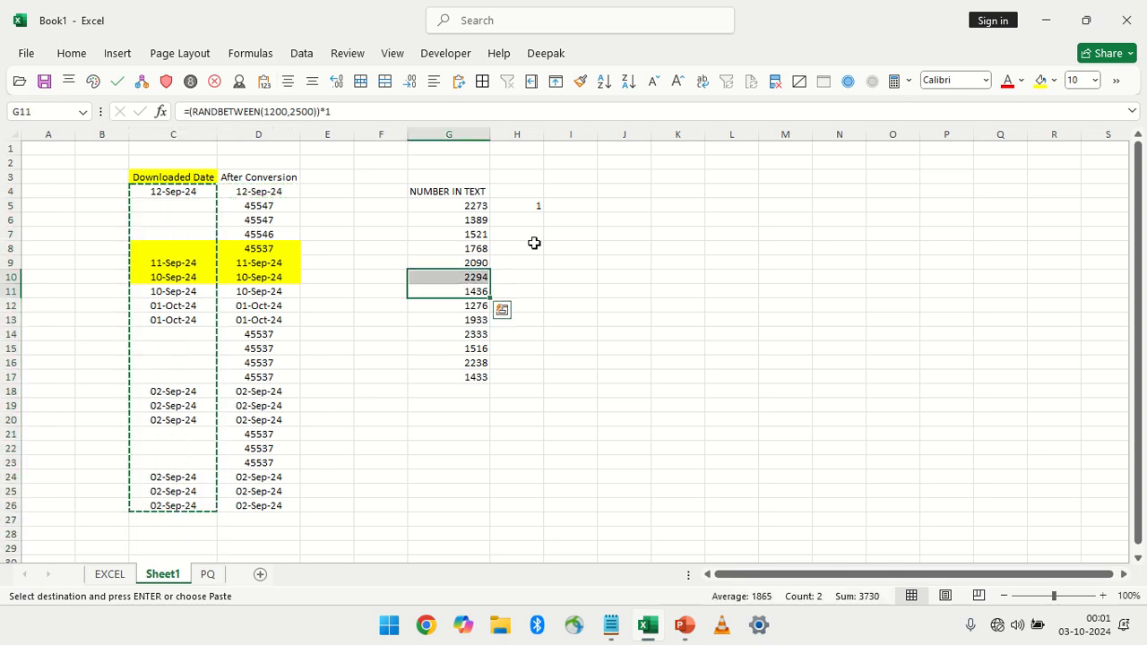
{"action": "left_click", "coordinate": [599, 191]}
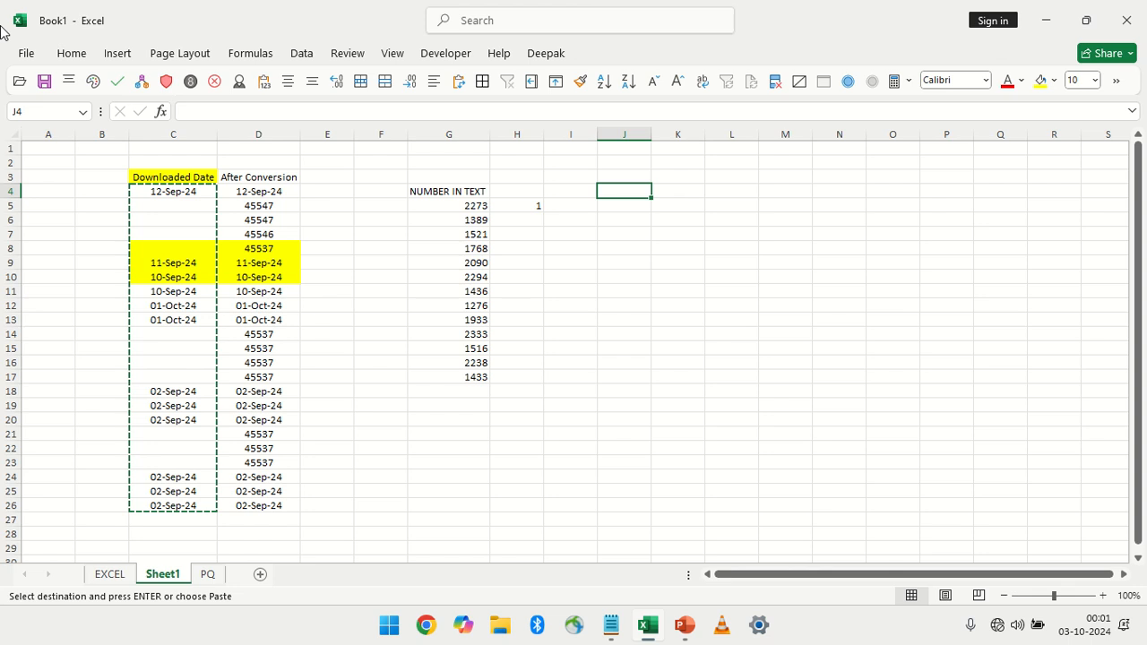
Paste the copied dates at J4 with the Paste Special Paste Link option, and undo the paste
{"action": "left_click", "coordinate": [67, 54]}
{"action": "left_click", "coordinate": [34, 121]}
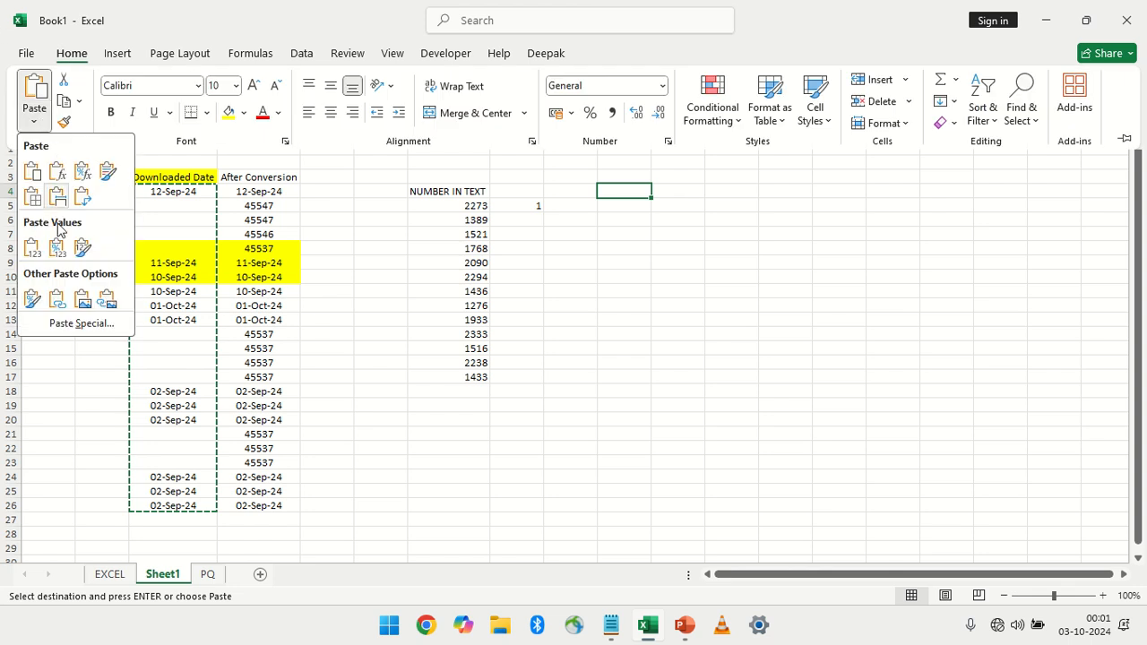
{"action": "left_click", "coordinate": [52, 327]}
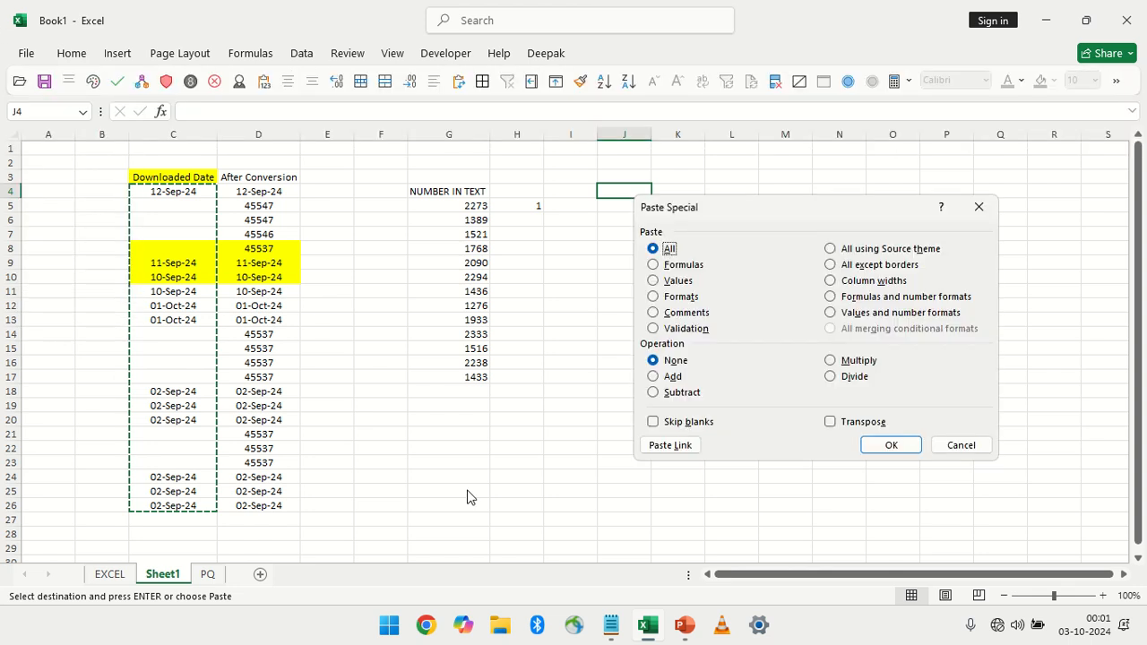
{"action": "left_click", "coordinate": [670, 445]}
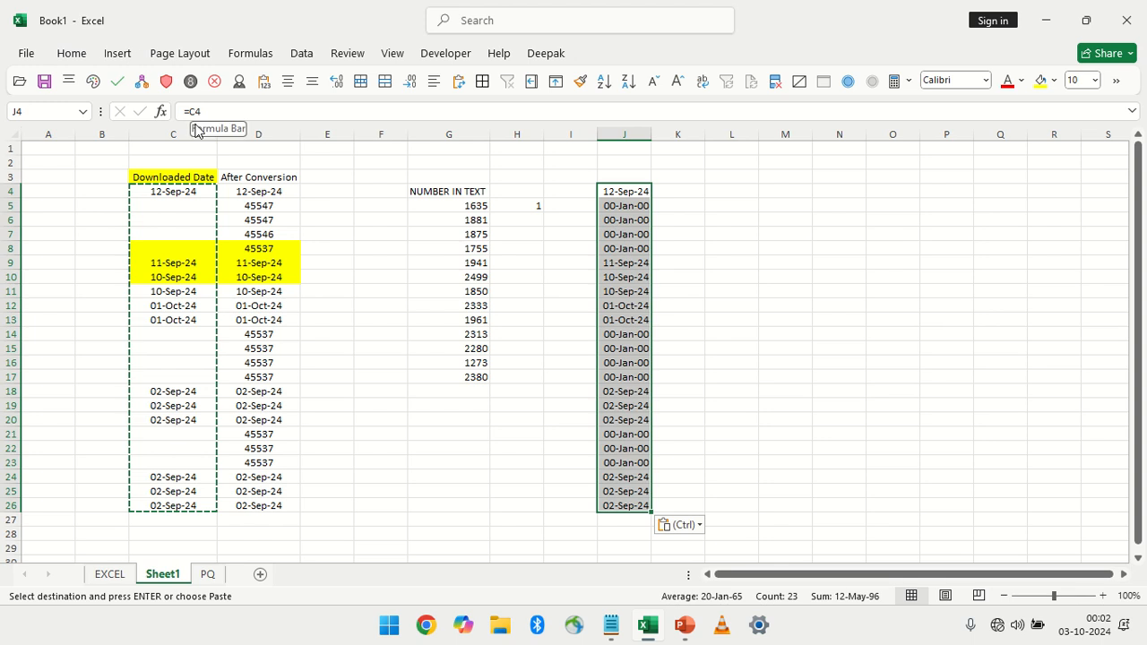
{"action": "key", "text": "ctrl+z"}
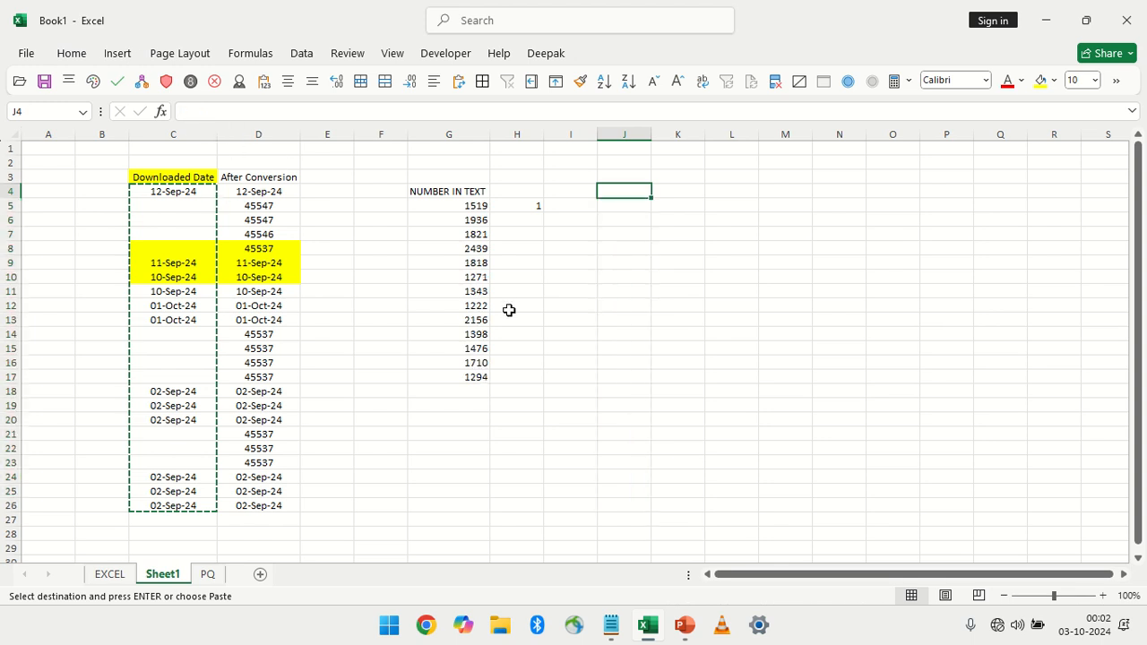
Paste the copied C4:C26 dates as links starting at J4 without Skip blanks, and compare J5:J9 with their source cells
{"action": "left_click", "coordinate": [72, 53]}
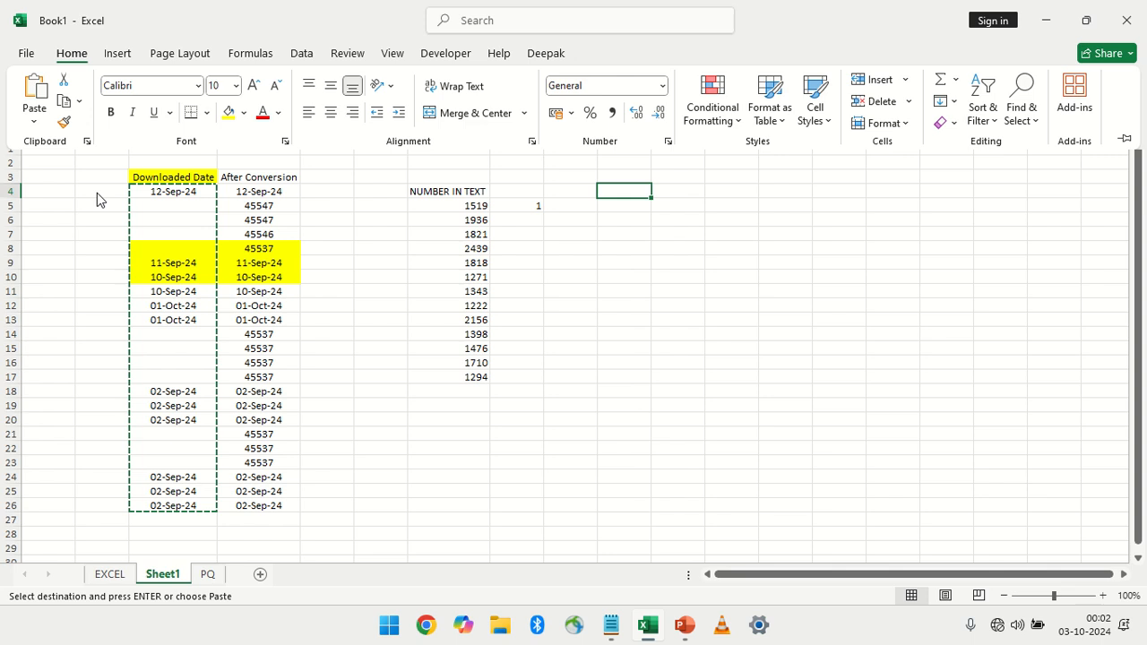
{"action": "left_click", "coordinate": [34, 113]}
{"action": "left_click", "coordinate": [78, 323]}
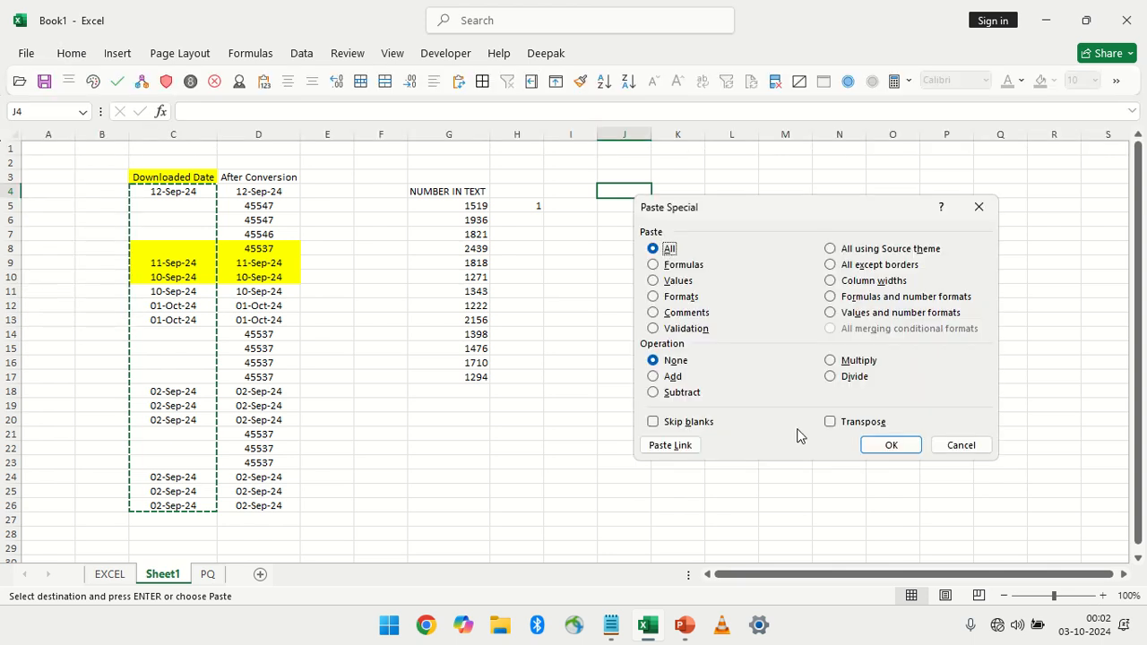
{"action": "left_click", "coordinate": [699, 425]}
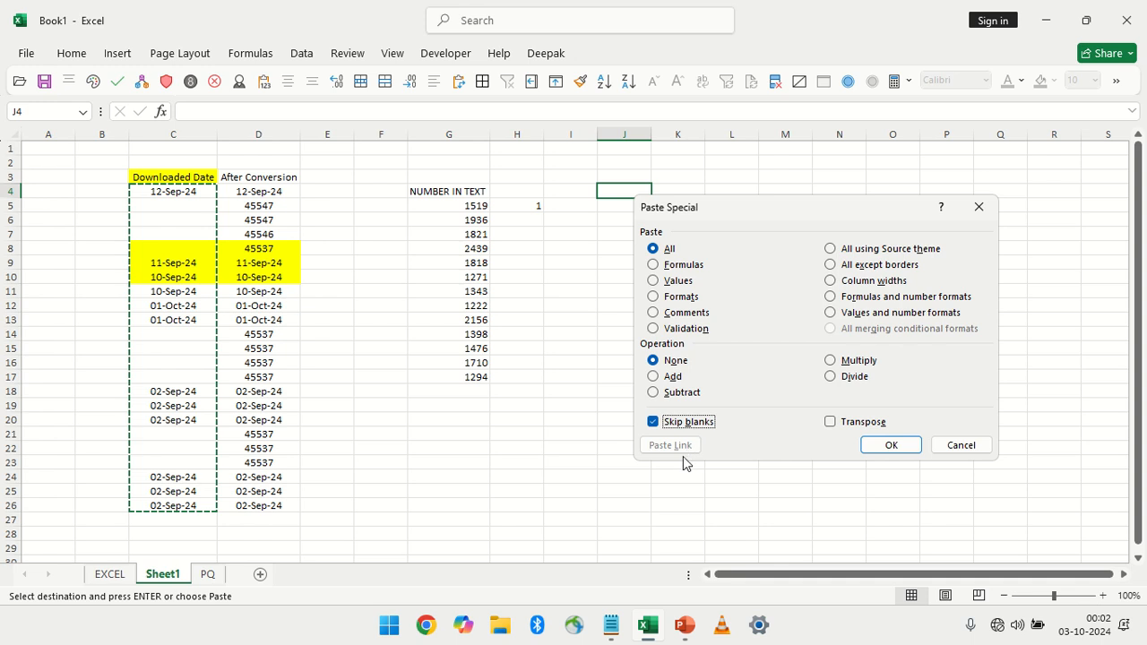
{"action": "left_click", "coordinate": [688, 429]}
{"action": "left_click", "coordinate": [681, 444]}
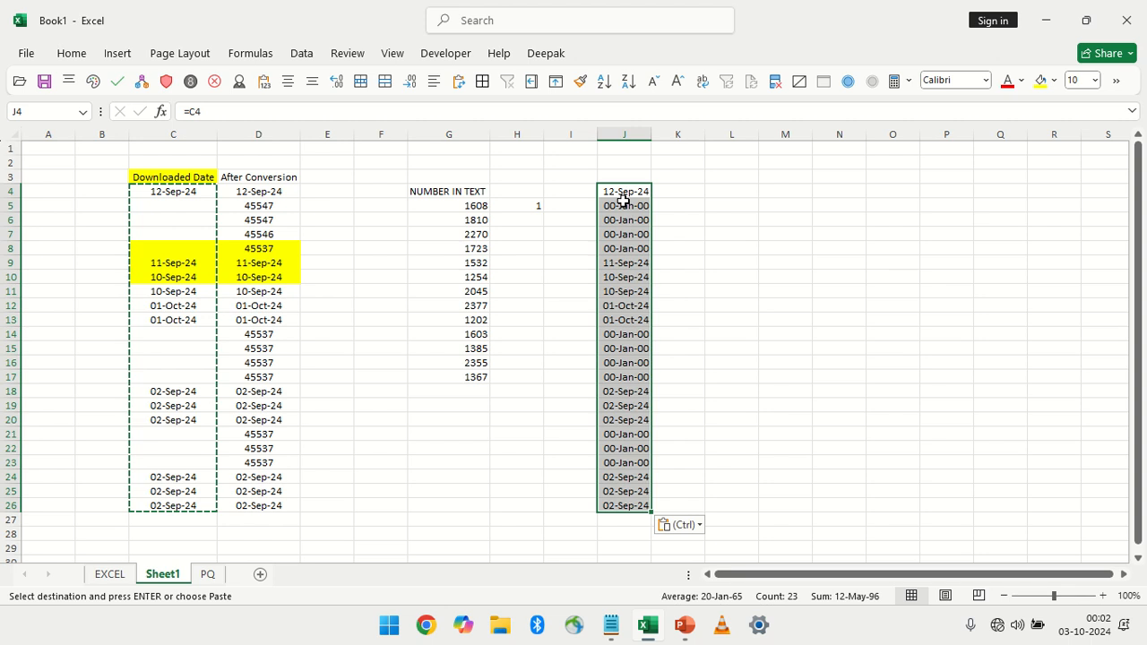
{"action": "left_click_drag", "start_coordinate": [624, 205], "coordinate": [623, 263]}
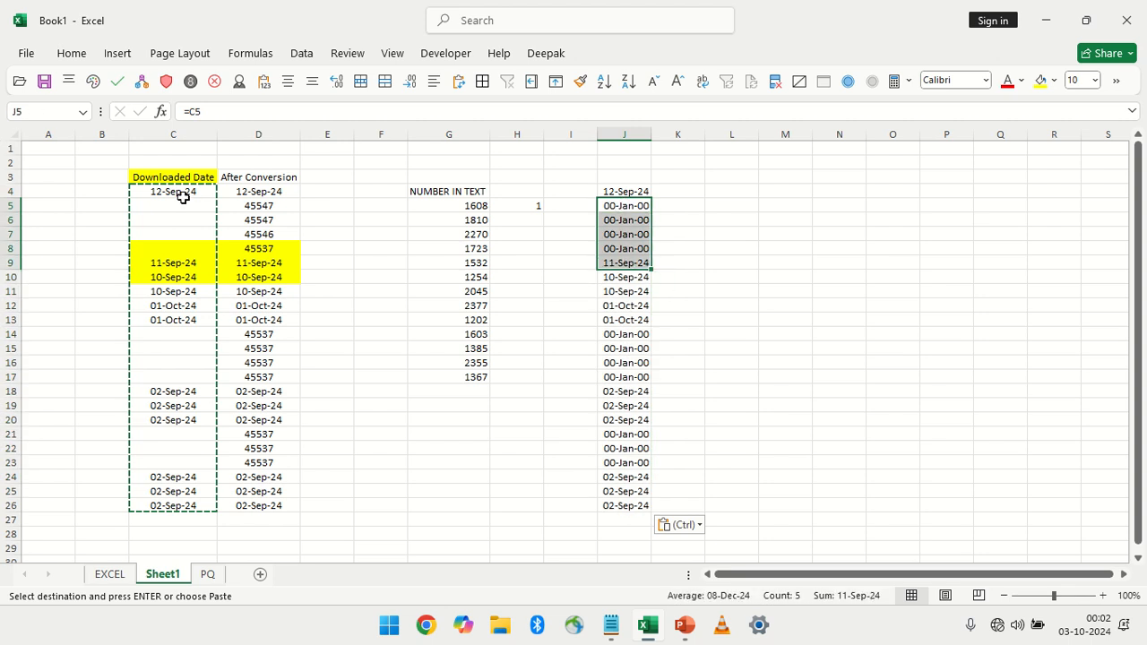
{"action": "left_click_drag", "start_coordinate": [179, 192], "coordinate": [179, 235]}
{"action": "left_click_drag", "start_coordinate": [634, 208], "coordinate": [639, 234]}
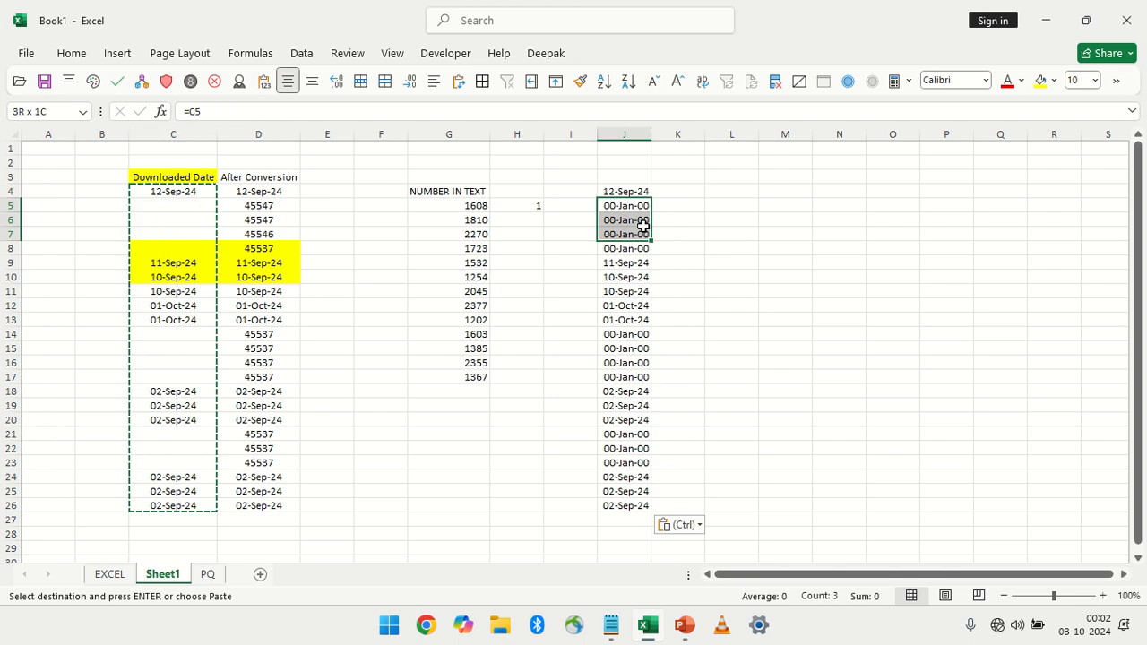
{"action": "left_click", "coordinate": [634, 209]}
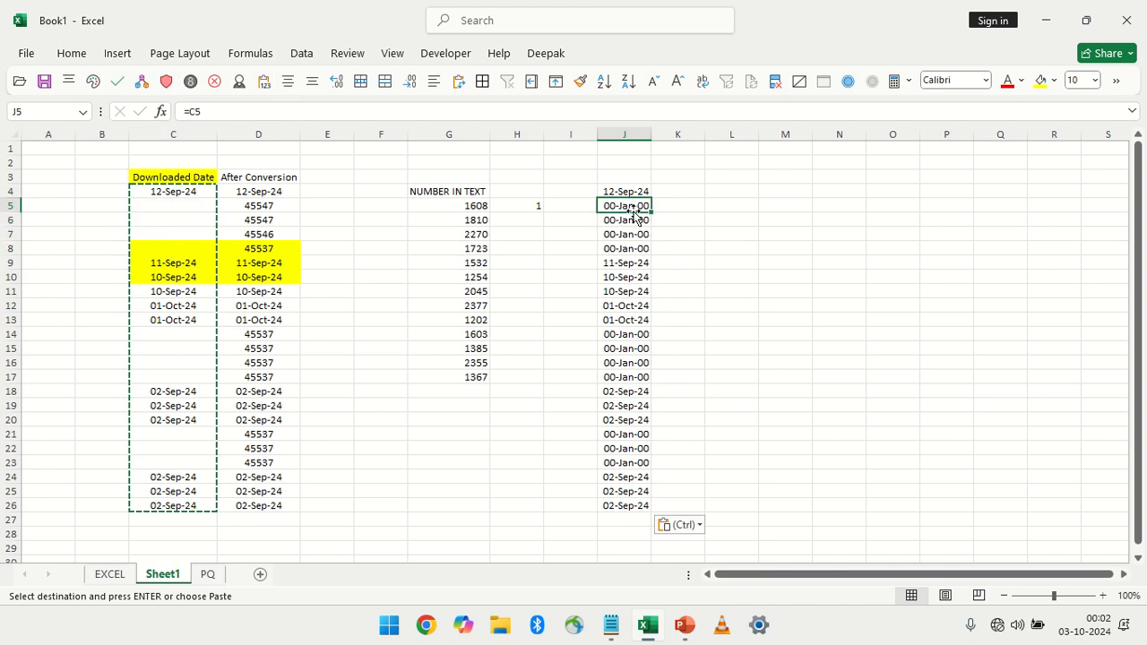
{"action": "mouse_move", "coordinate": [432, 6]}
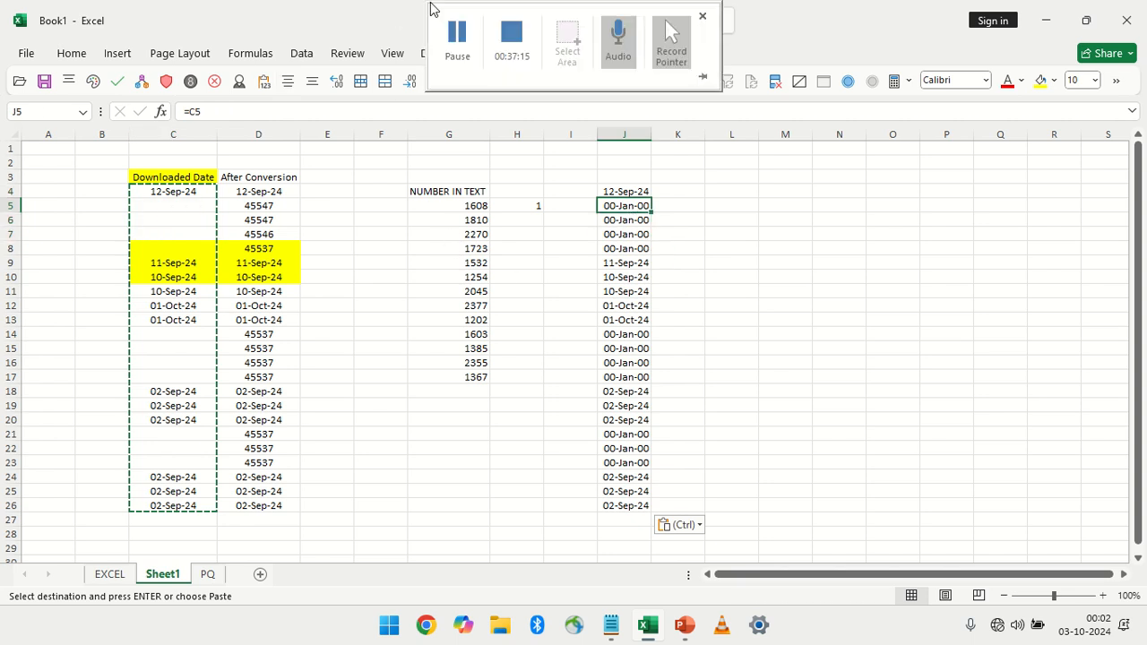
{"action": "left_click", "coordinate": [464, 53]}
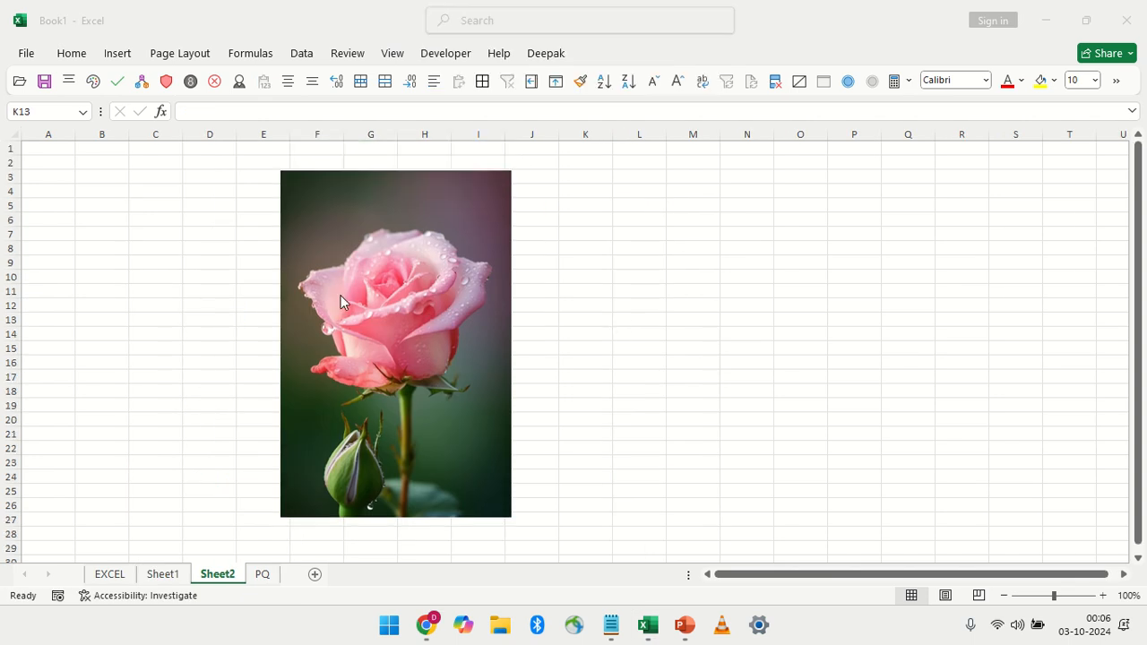
Delete the rose picture from Sheet2 and copy the pink rose image from the Google preview in Chrome
{"action": "left_click", "coordinate": [408, 359]}
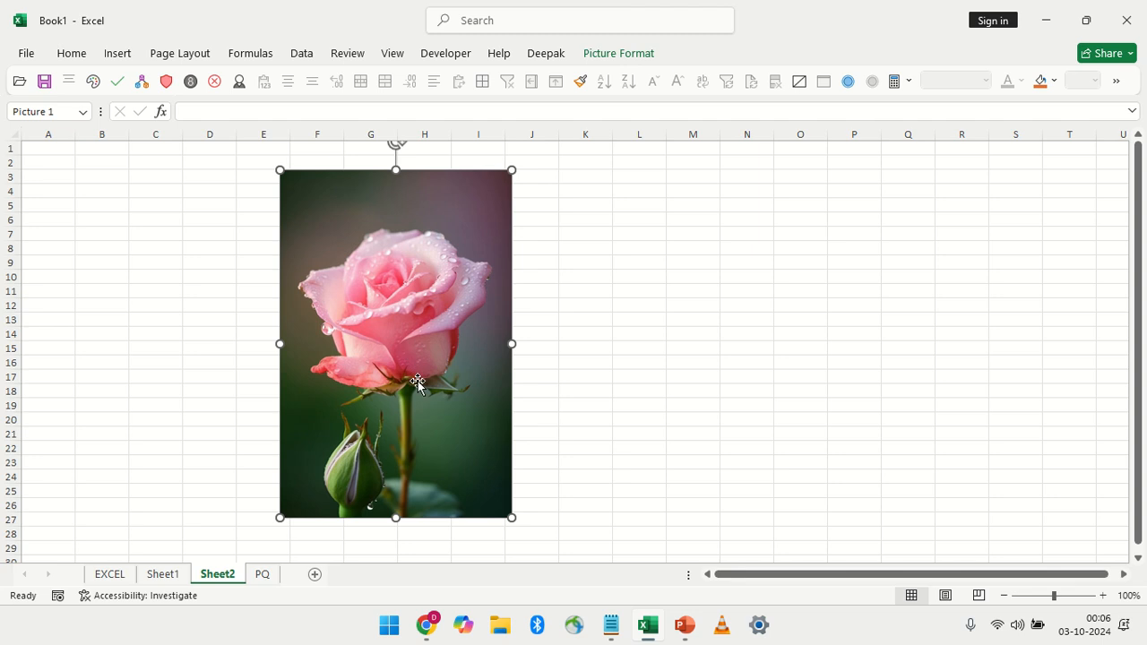
{"action": "key", "text": "Delete"}
{"action": "left_click", "coordinate": [430, 629]}
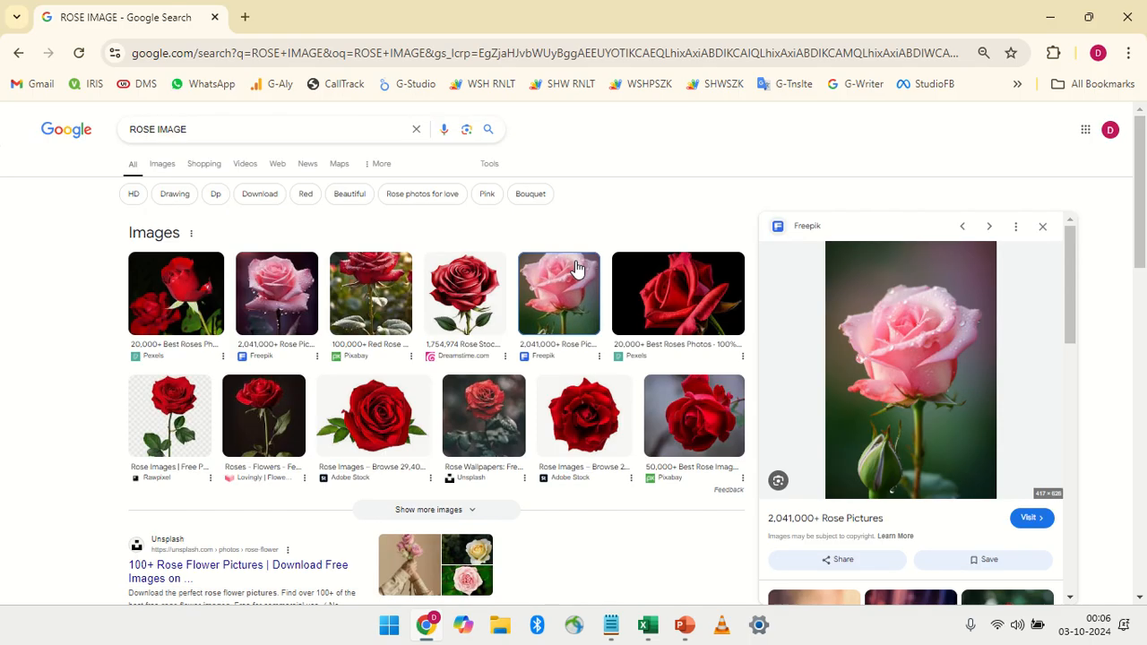
{"action": "right_click", "coordinate": [898, 294]}
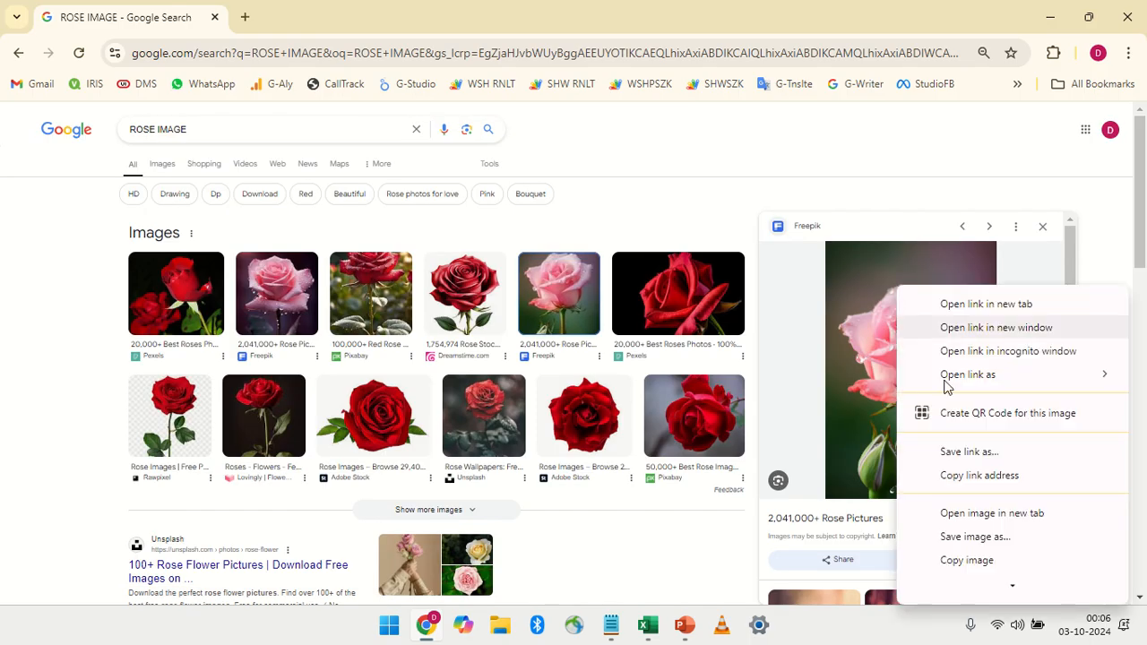
{"action": "scroll", "coordinate": [968, 512], "scroll_direction": "down", "scroll_amount": 1}
{"action": "left_click", "coordinate": [968, 512]}
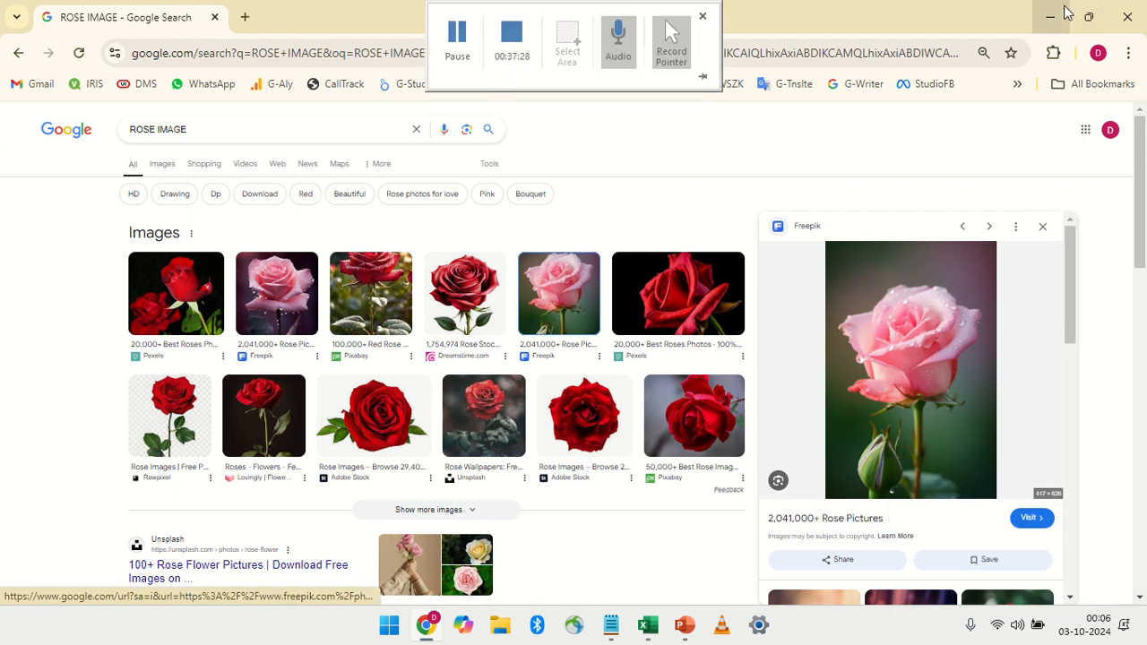
Switch back to Excel, paste the rose image into Sheet2, and move and resize it to span about D2 to I27
{"action": "key", "text": "alt+Tab"}
{"action": "left_click", "coordinate": [268, 182]}
{"action": "key", "text": "ctrl+v"}
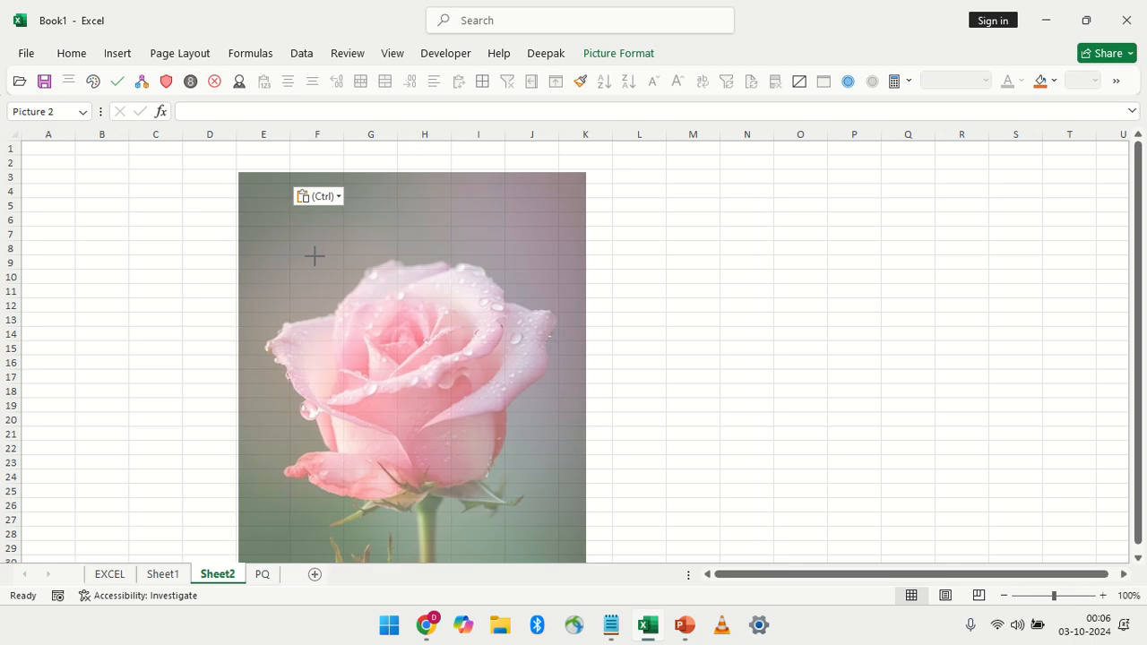
{"action": "left_click_drag", "start_coordinate": [315, 256], "coordinate": [396, 294]}
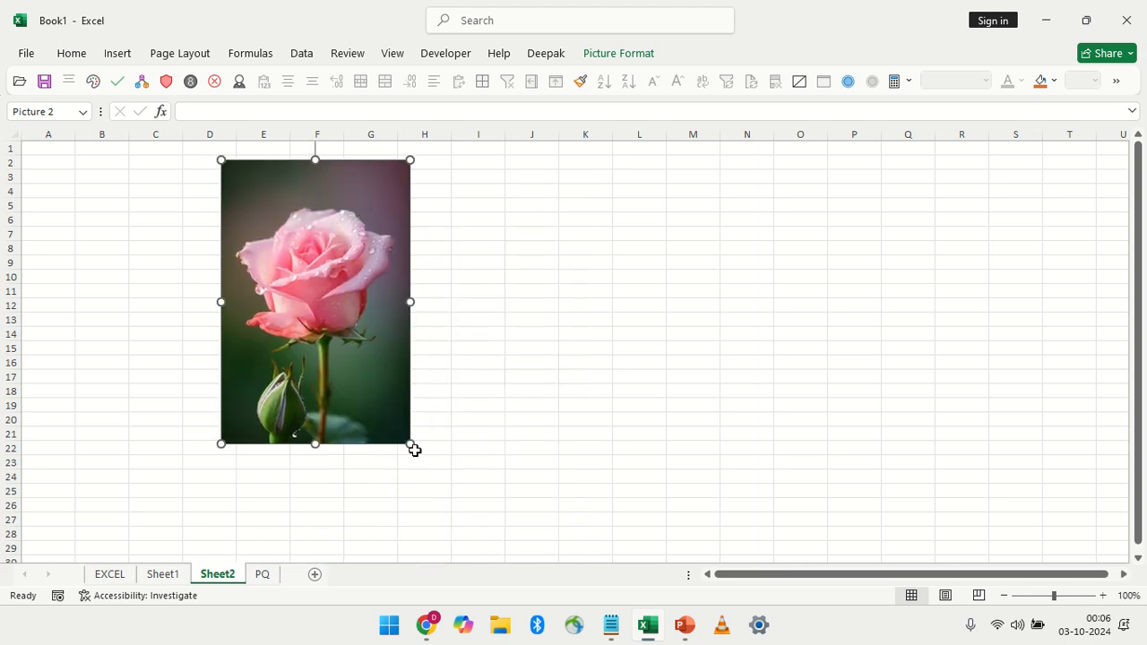
{"action": "left_click_drag", "start_coordinate": [412, 448], "coordinate": [469, 532]}
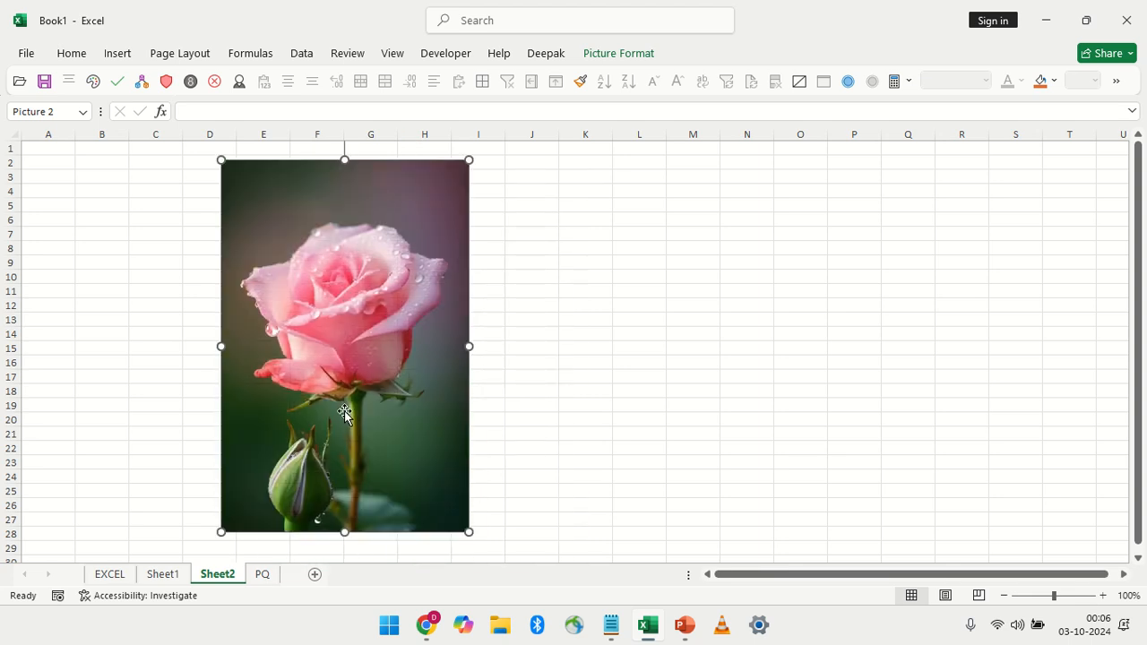
Try removing the rose picture's background with the stem area marked to keep, and discard all the background removal changes
{"action": "left_click", "coordinate": [589, 54]}
{"action": "left_click", "coordinate": [91, 98]}
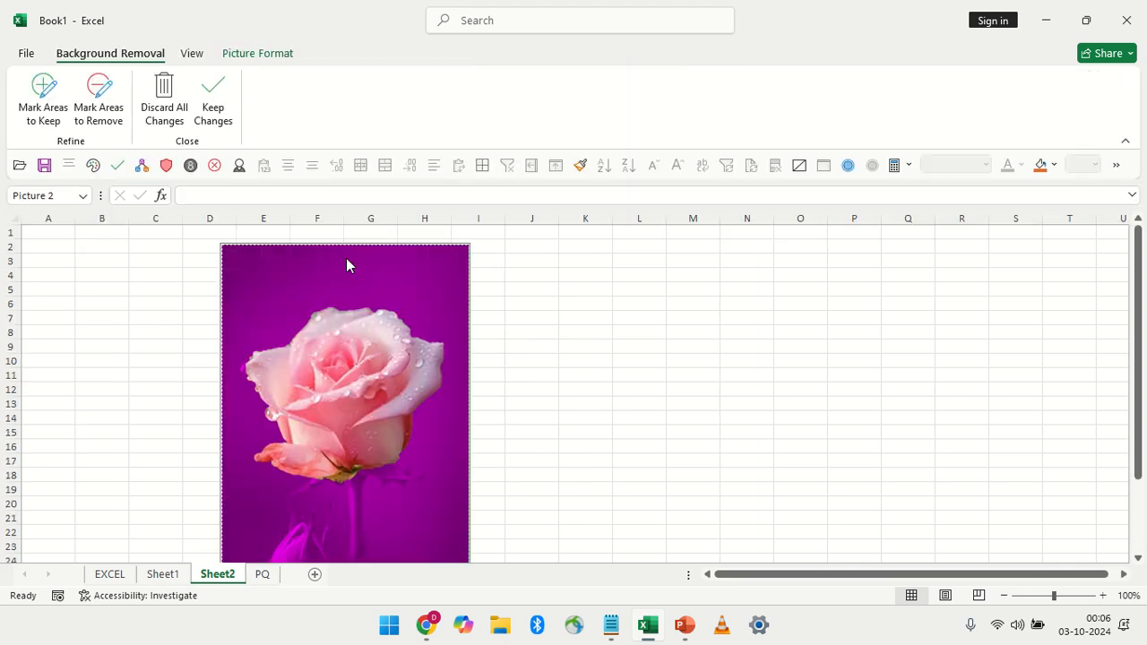
{"action": "scroll", "coordinate": [340, 305], "scroll_direction": "down", "scroll_amount": 1}
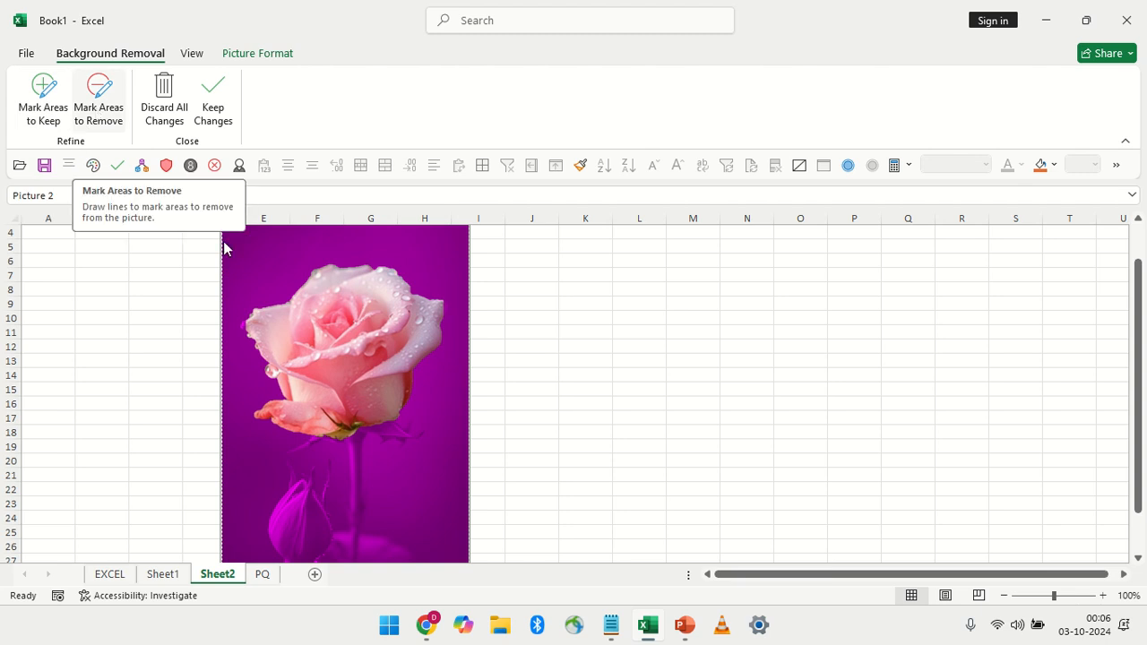
{"action": "scroll", "coordinate": [375, 467], "scroll_direction": "down", "scroll_amount": 1}
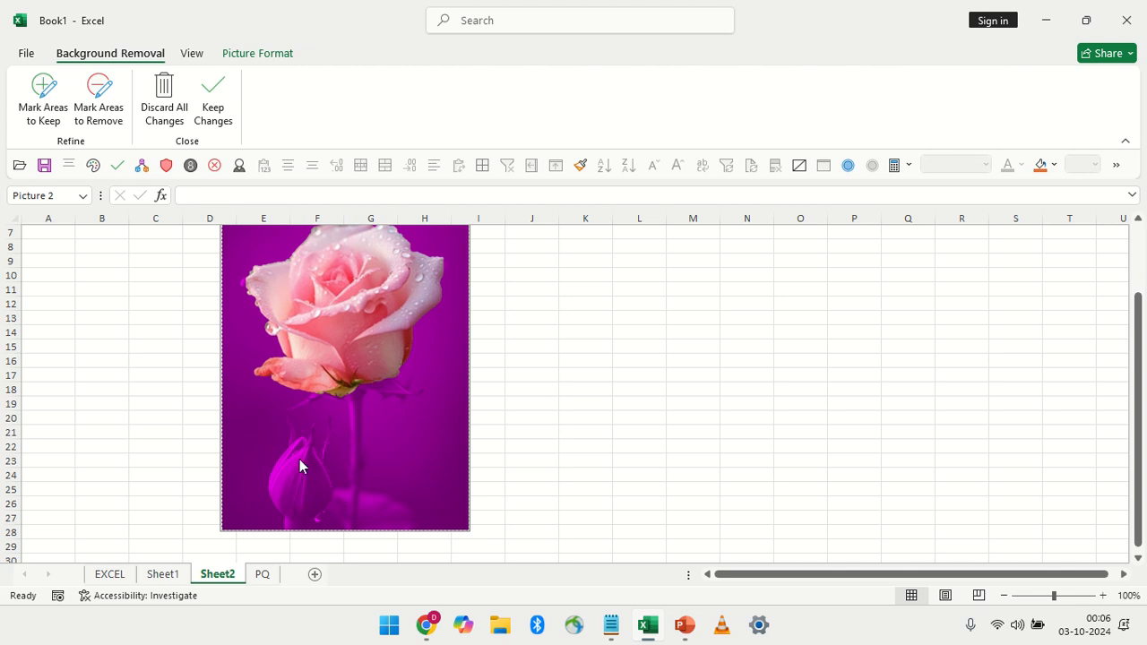
{"action": "left_click", "coordinate": [42, 97]}
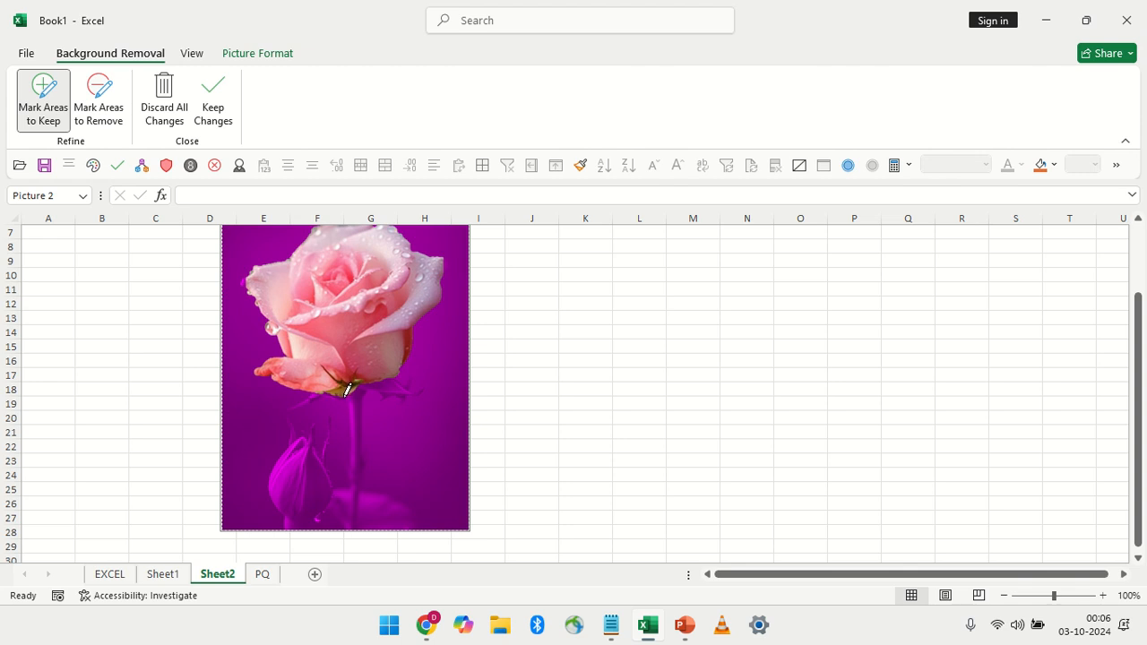
{"action": "left_click_drag", "start_coordinate": [339, 387], "coordinate": [355, 528]}
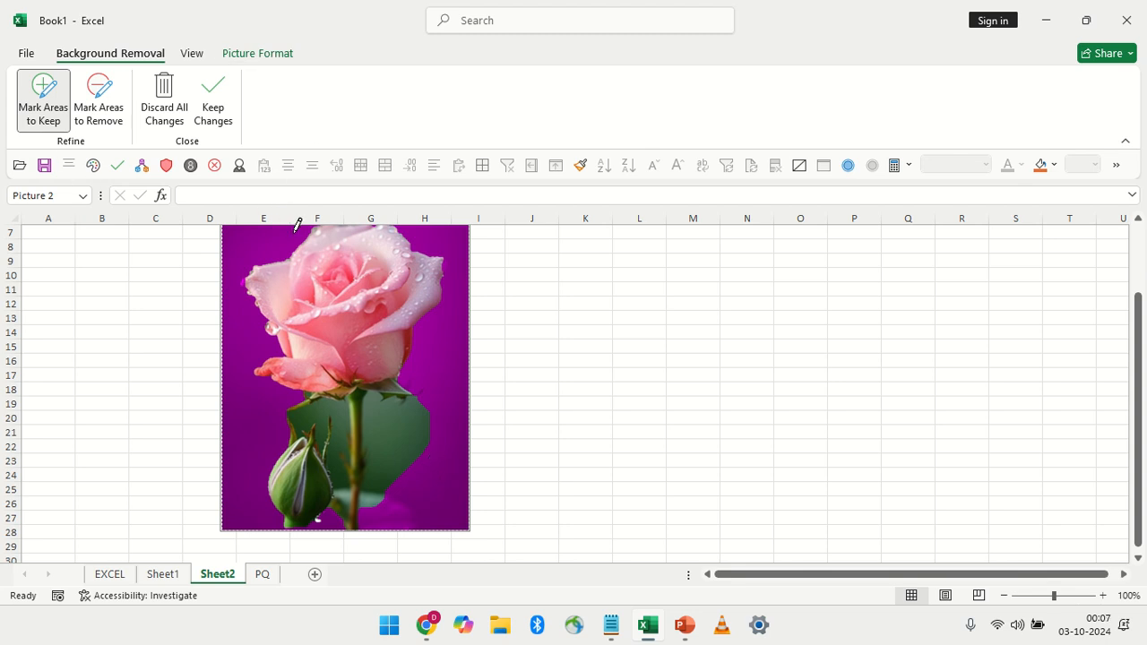
{"action": "left_click", "coordinate": [170, 99]}
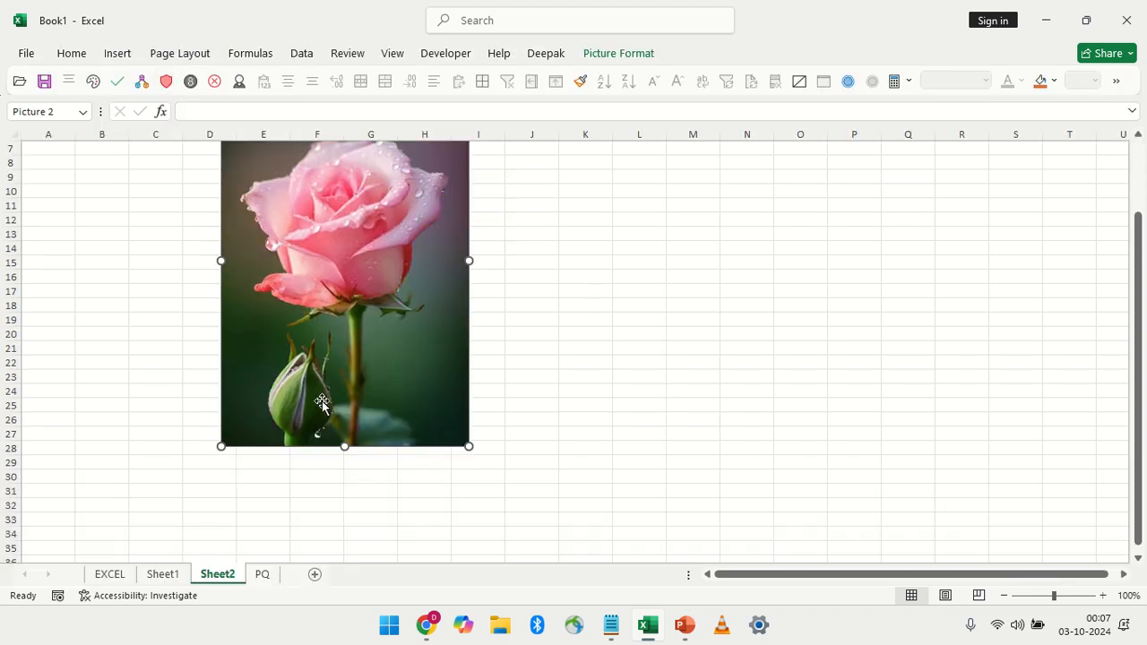
Remove the rose picture's background, marking the stem, the leaves below the bloom and the bud as areas to keep
{"action": "left_click", "coordinate": [638, 57]}
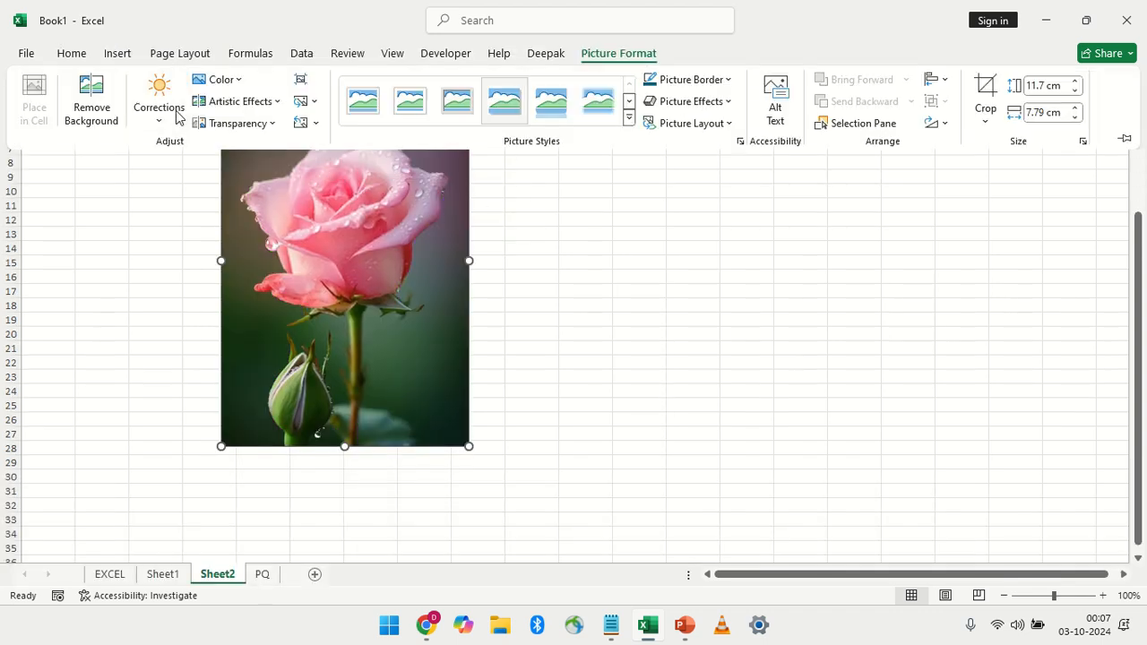
{"action": "left_click", "coordinate": [89, 94]}
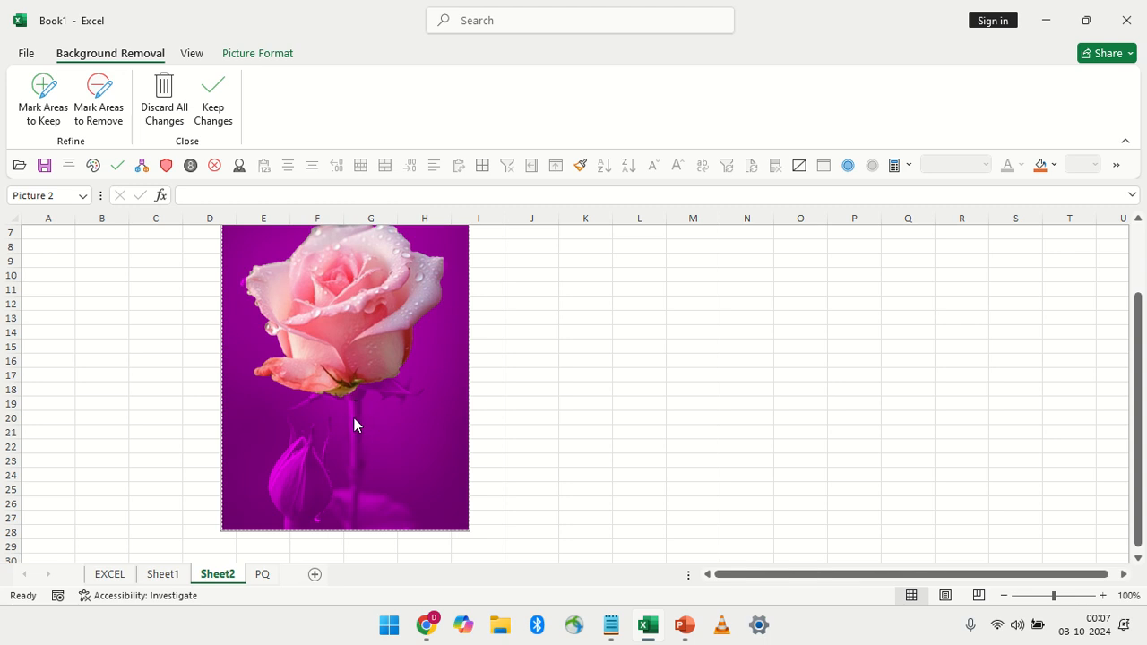
{"action": "left_click", "coordinate": [43, 113]}
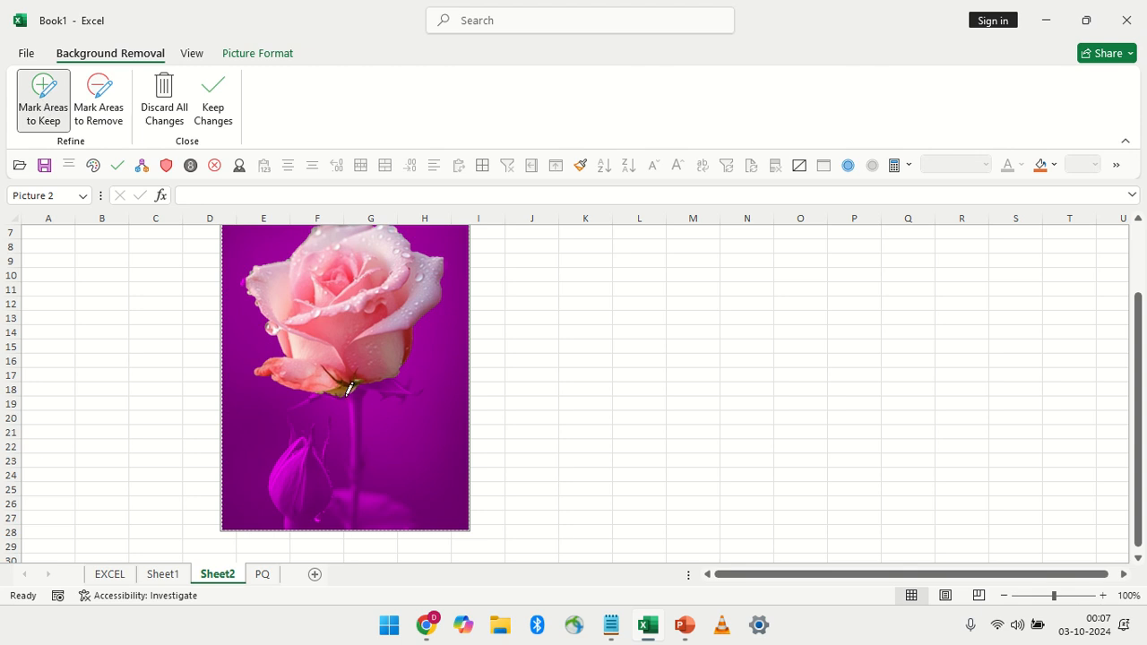
{"action": "mouse_move", "coordinate": [349, 389]}
{"action": "left_mouse_down"}
{"action": "mouse_move", "coordinate": [359, 513]}
{"action": "mouse_move", "coordinate": [352, 400]}
{"action": "mouse_move", "coordinate": [387, 378]}
{"action": "mouse_move", "coordinate": [408, 396]}
{"action": "mouse_move", "coordinate": [423, 391]}
{"action": "mouse_move", "coordinate": [398, 377]}
{"action": "left_mouse_up"}
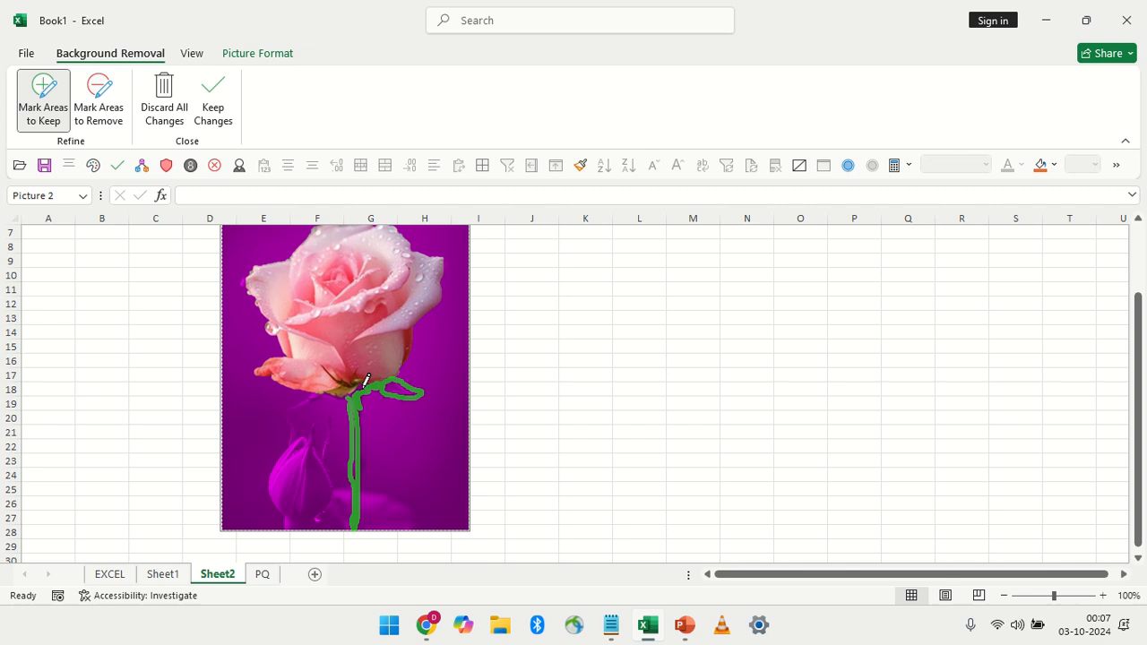
{"action": "left_click_drag", "start_coordinate": [332, 392], "coordinate": [303, 400]}
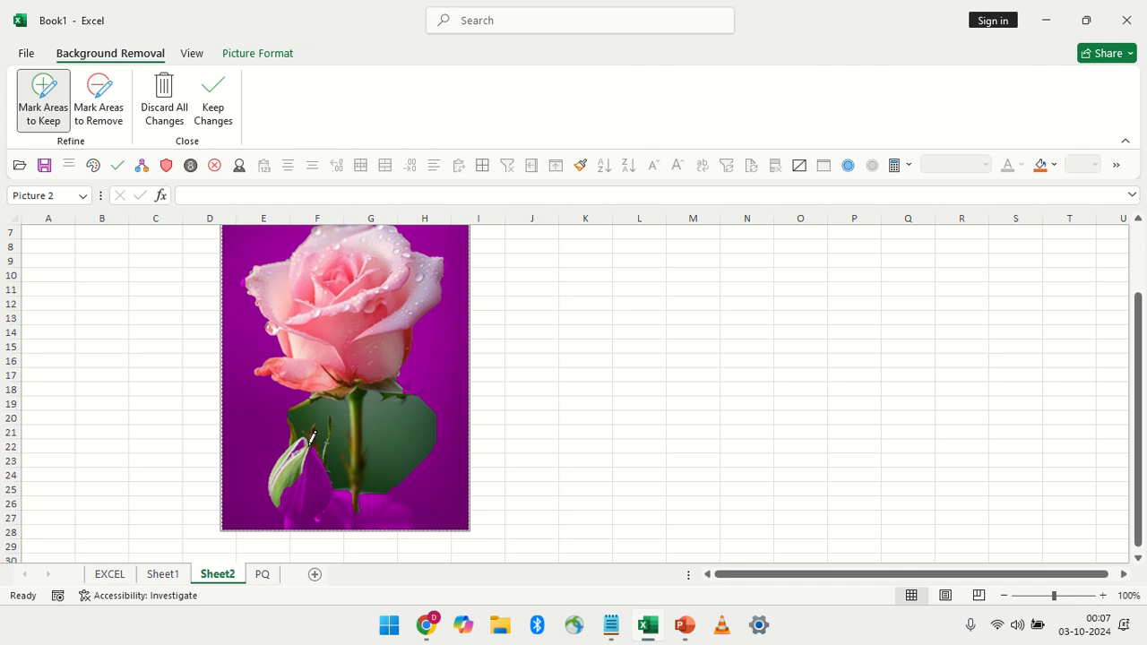
{"action": "left_click_drag", "start_coordinate": [311, 438], "coordinate": [327, 478]}
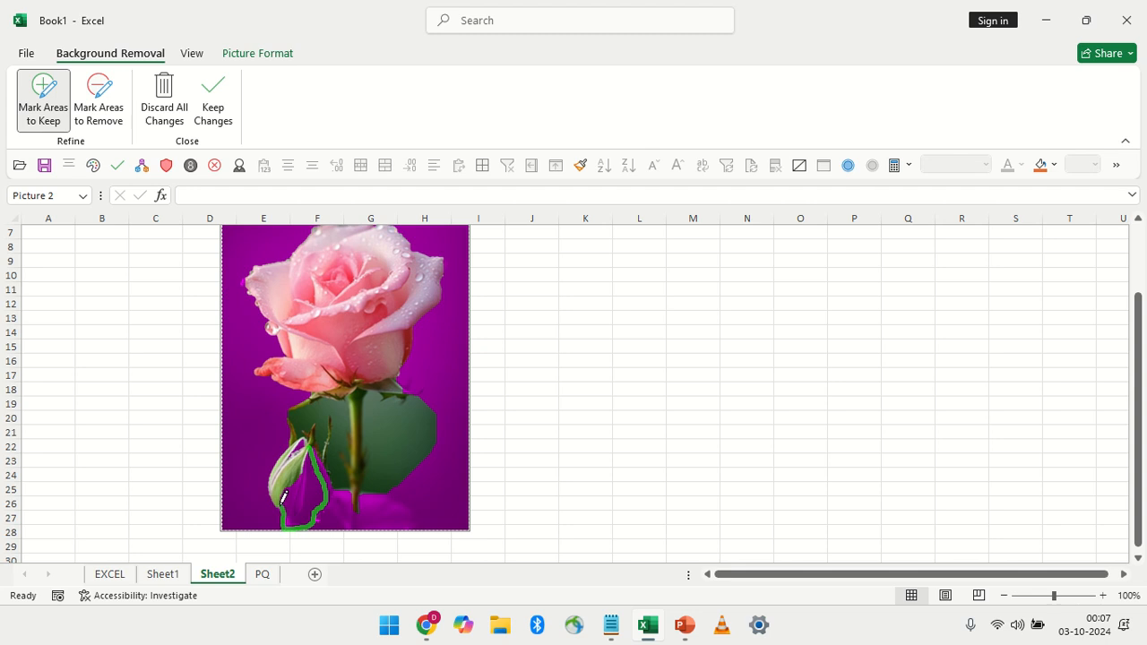
{"action": "mouse_move", "coordinate": [281, 495]}
{"action": "left_mouse_down"}
{"action": "mouse_move", "coordinate": [303, 462]}
{"action": "mouse_move", "coordinate": [275, 486]}
{"action": "mouse_move", "coordinate": [295, 444]}
{"action": "left_mouse_up"}
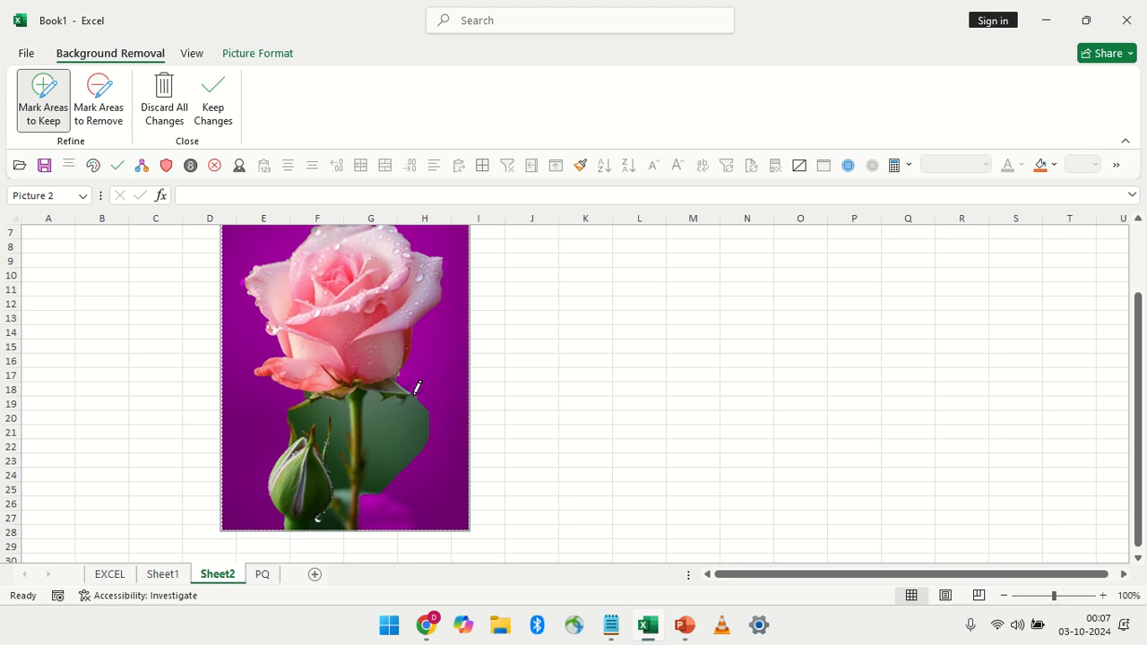
{"action": "left_click", "coordinate": [574, 342]}
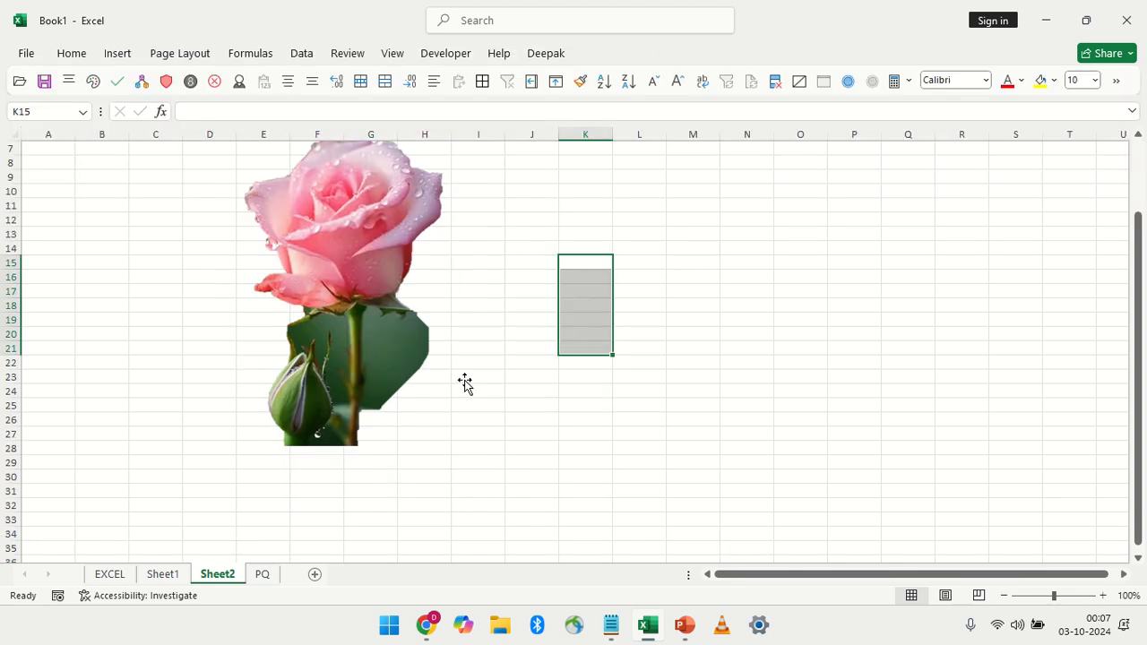
Shrink the cut-out rose picture proportionally to about 9.76 cm high and 6.5 cm wide
{"action": "left_click", "coordinate": [350, 274]}
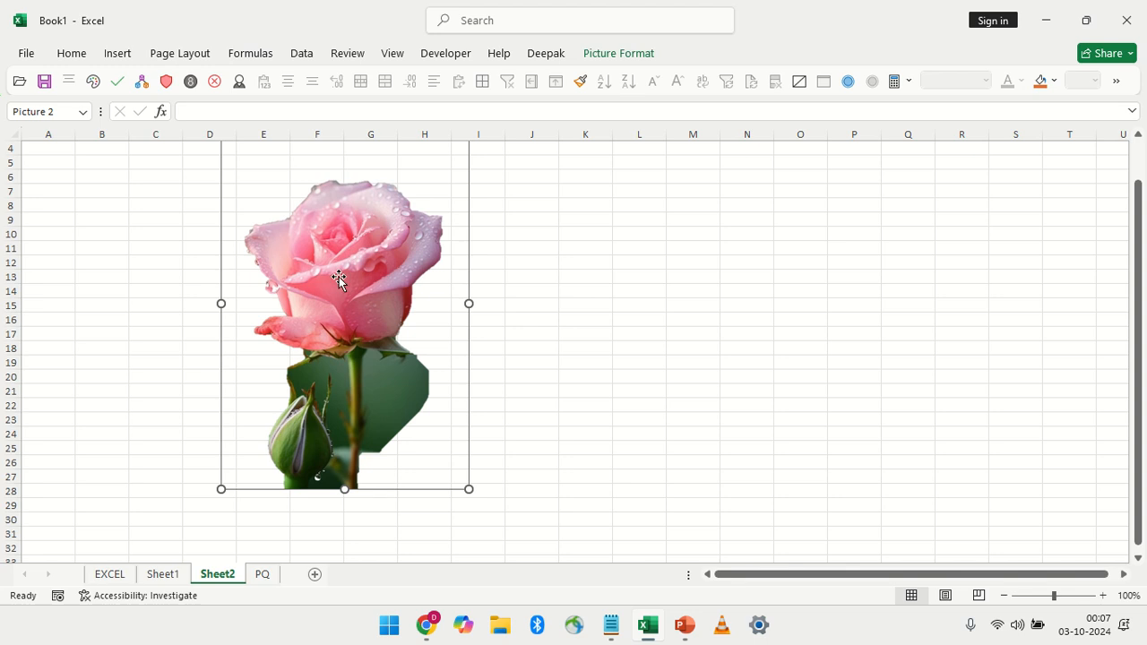
{"action": "scroll", "coordinate": [455, 375], "scroll_direction": "up", "scroll_amount": 1}
{"action": "left_click_drag", "start_coordinate": [468, 531], "coordinate": [428, 470]}
Refine the rose's background removal by marking the leftover green areas around the stem and beside the bud for removal, and apply it
{"action": "left_click", "coordinate": [598, 56]}
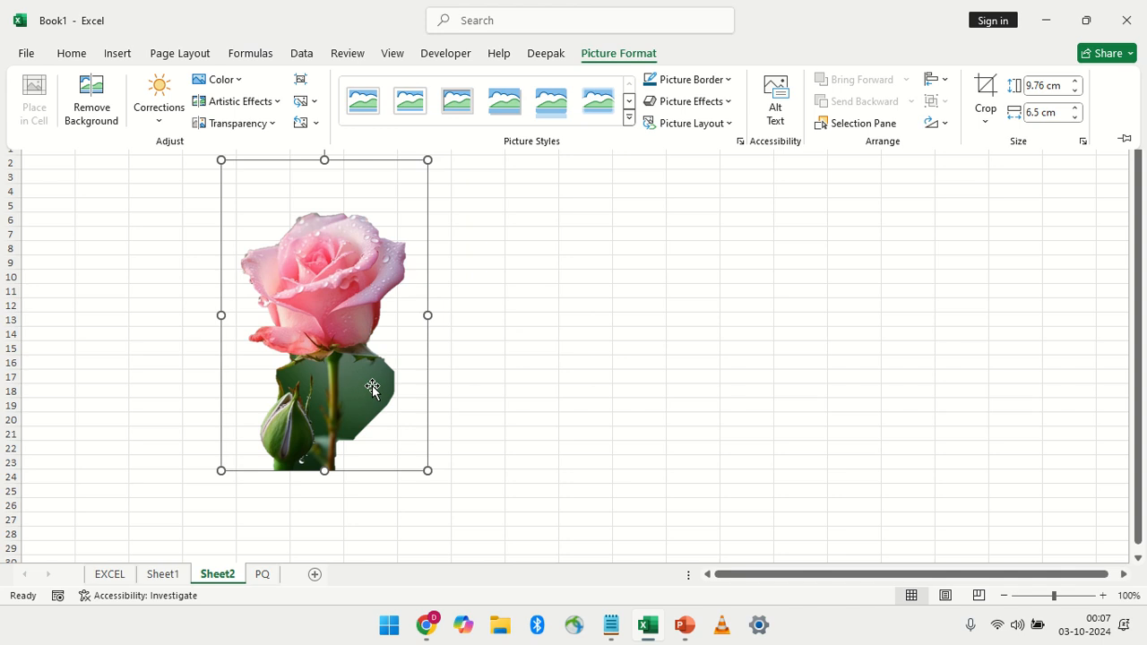
{"action": "left_click", "coordinate": [89, 96]}
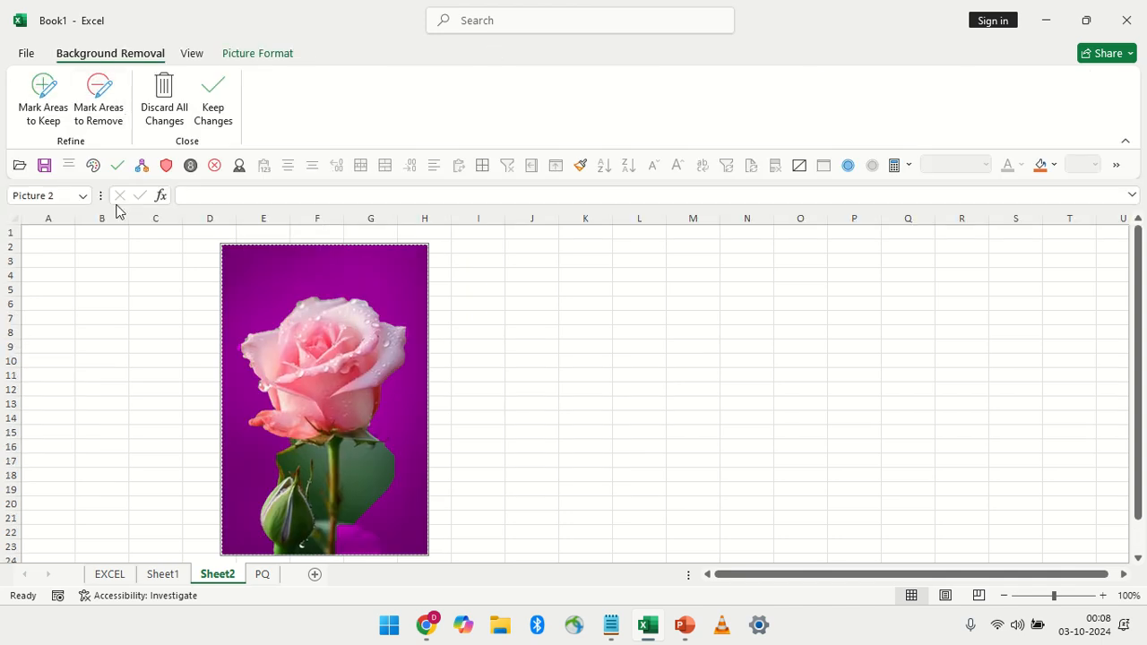
{"action": "left_click", "coordinate": [98, 98]}
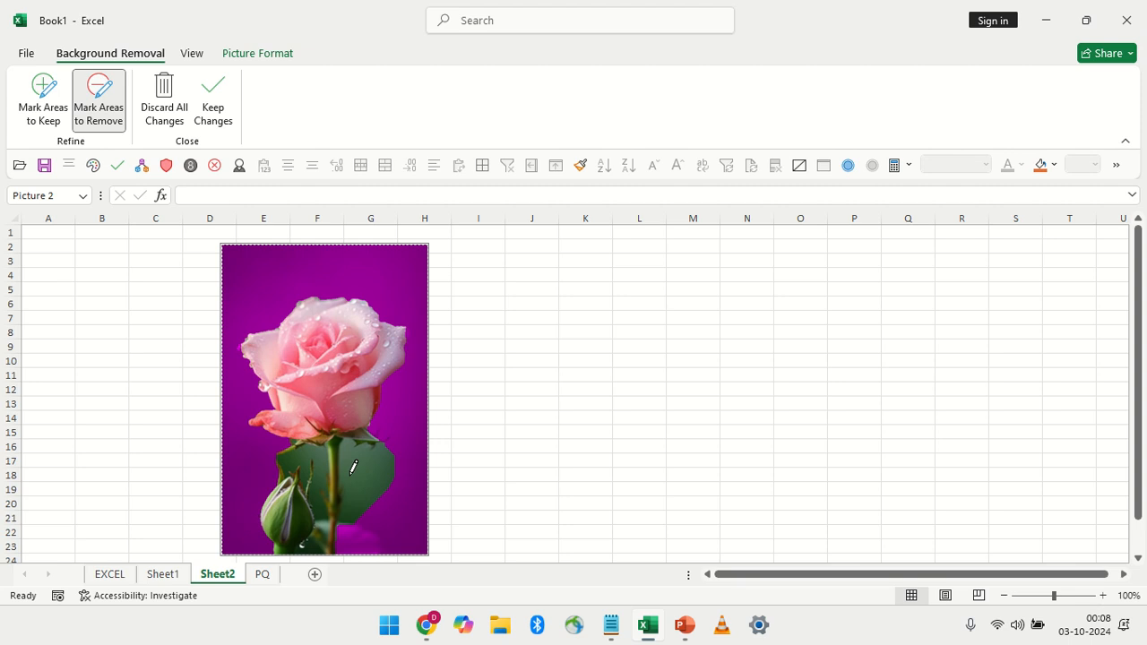
{"action": "mouse_move", "coordinate": [346, 443]}
{"action": "left_mouse_down"}
{"action": "mouse_move", "coordinate": [344, 493]}
{"action": "mouse_move", "coordinate": [379, 494]}
{"action": "mouse_move", "coordinate": [377, 443]}
{"action": "mouse_move", "coordinate": [351, 440]}
{"action": "left_mouse_up"}
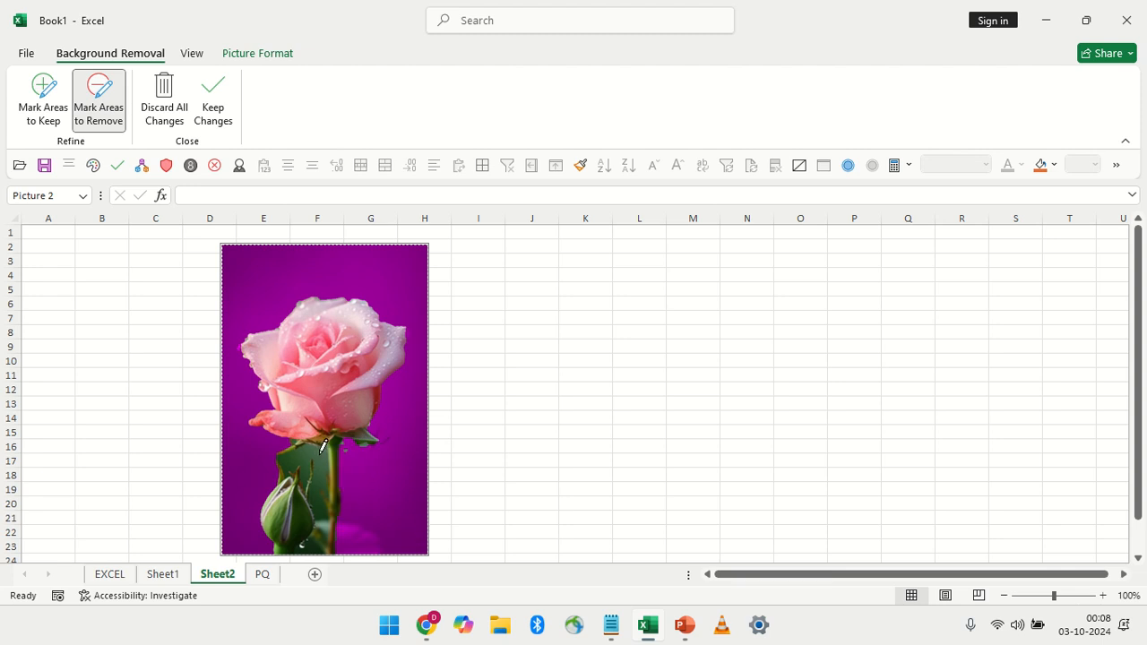
{"action": "left_click_drag", "start_coordinate": [318, 438], "coordinate": [286, 446]}
{"action": "mouse_move", "coordinate": [311, 454]}
{"action": "left_mouse_down"}
{"action": "mouse_move", "coordinate": [320, 469]}
{"action": "mouse_move", "coordinate": [326, 439]}
{"action": "left_mouse_up"}
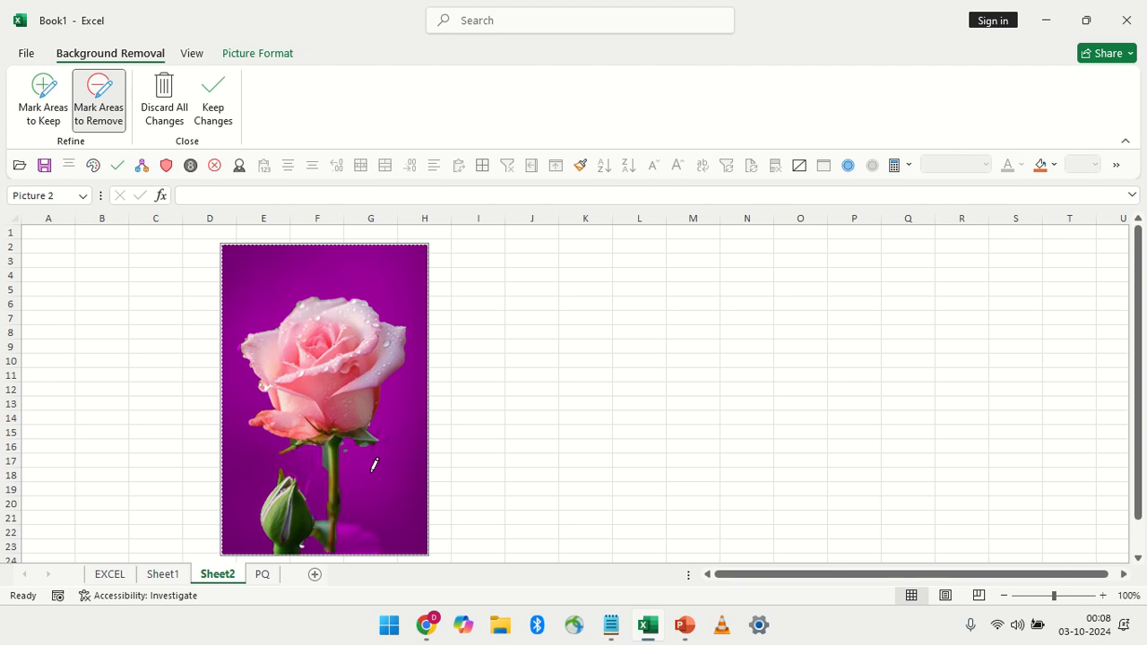
{"action": "scroll", "coordinate": [392, 475], "scroll_direction": "down", "scroll_amount": 2}
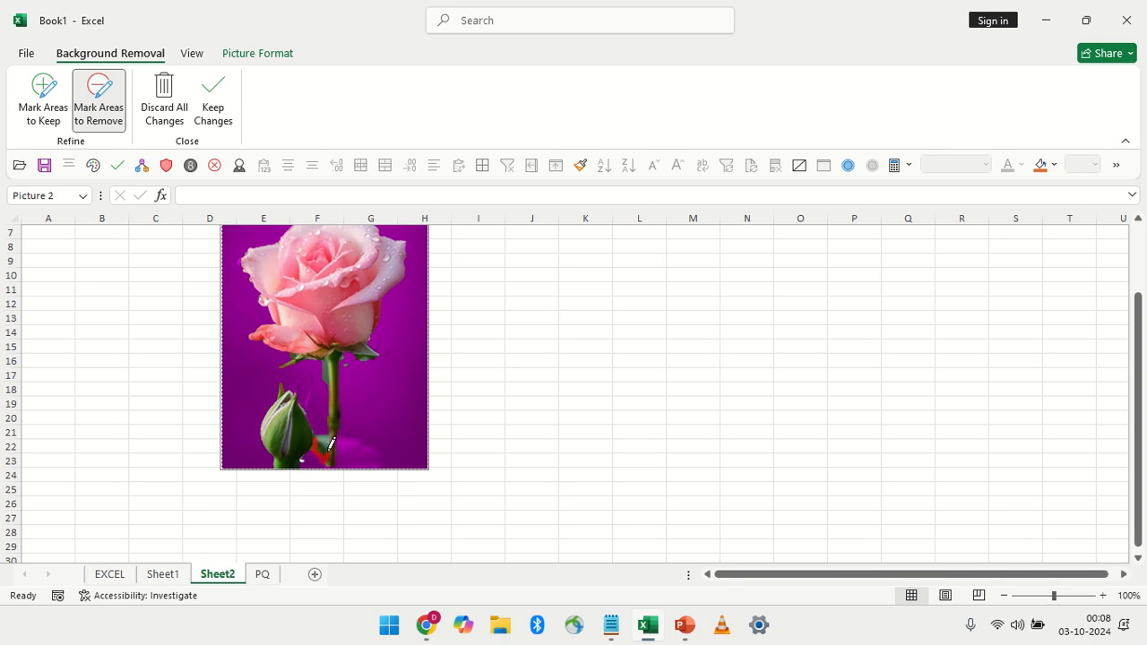
{"action": "left_click_drag", "start_coordinate": [321, 430], "coordinate": [327, 450]}
{"action": "scroll", "coordinate": [494, 439], "scroll_direction": "up", "scroll_amount": 1}
{"action": "left_click", "coordinate": [491, 344]}
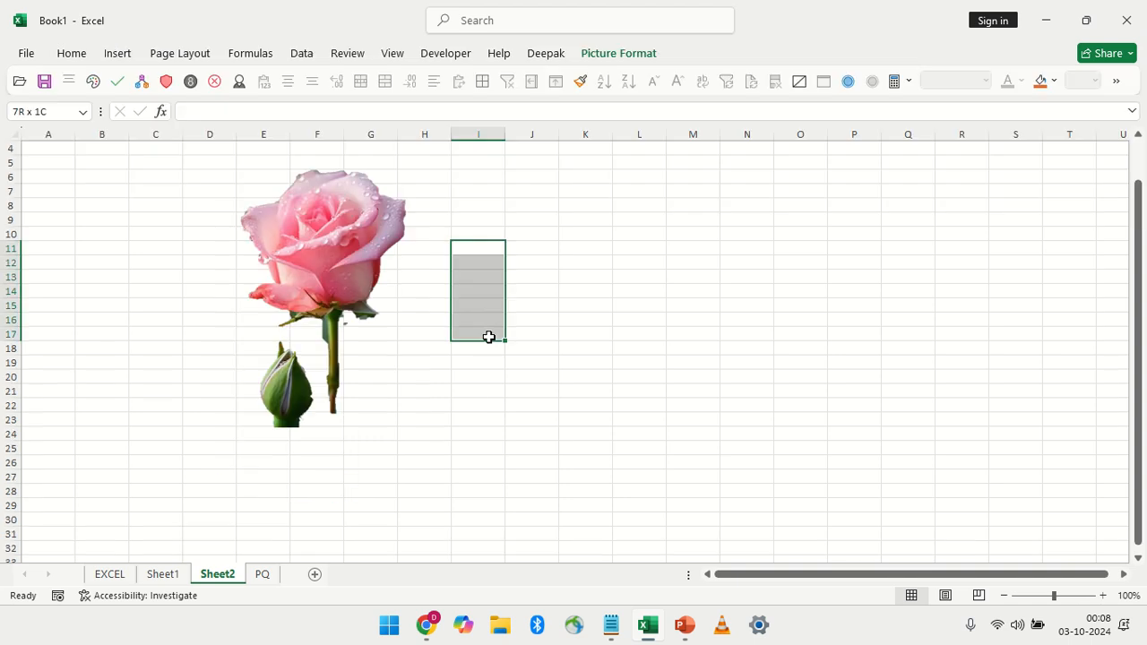
Shrink the rose picture to about 6.93 cm high and 4.62 cm wide, and move it to span about G4 to I19
{"action": "scroll", "coordinate": [471, 409], "scroll_direction": "up", "scroll_amount": 1}
{"action": "left_click", "coordinate": [295, 299]}
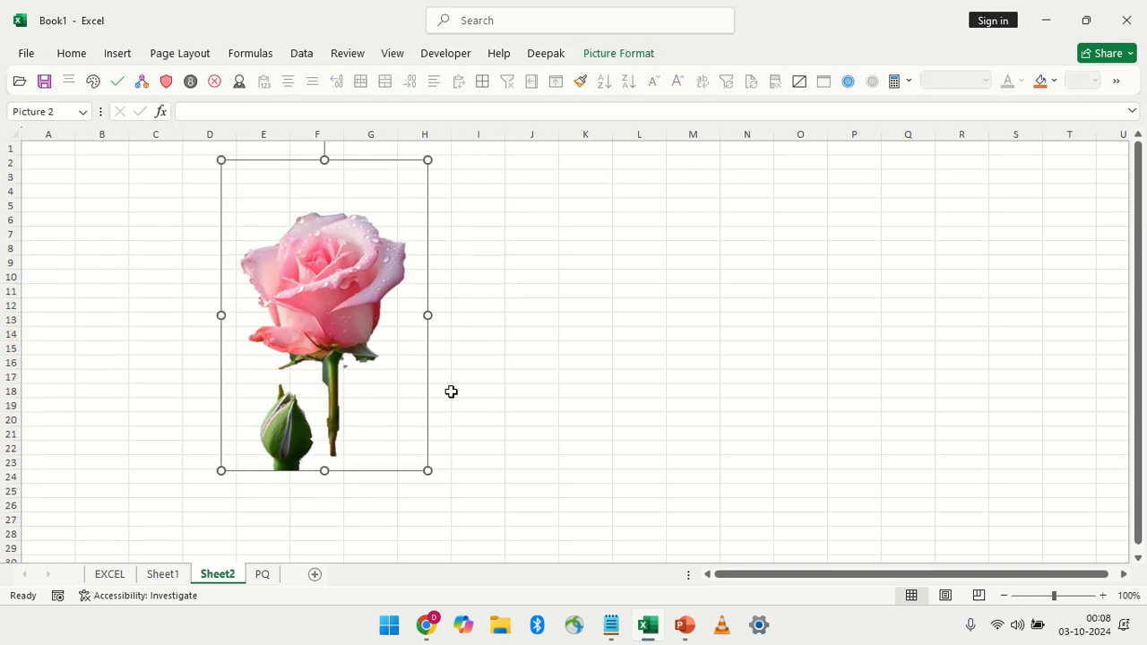
{"action": "left_click_drag", "start_coordinate": [426, 470], "coordinate": [389, 412]}
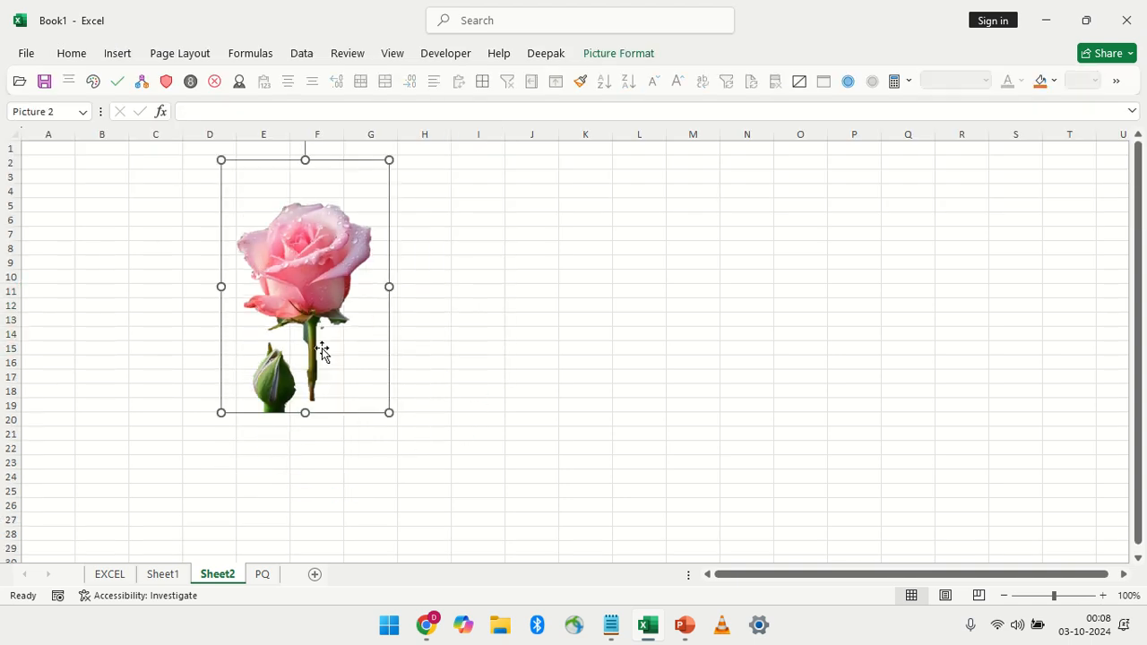
{"action": "left_click_drag", "start_coordinate": [224, 156], "coordinate": [242, 192]}
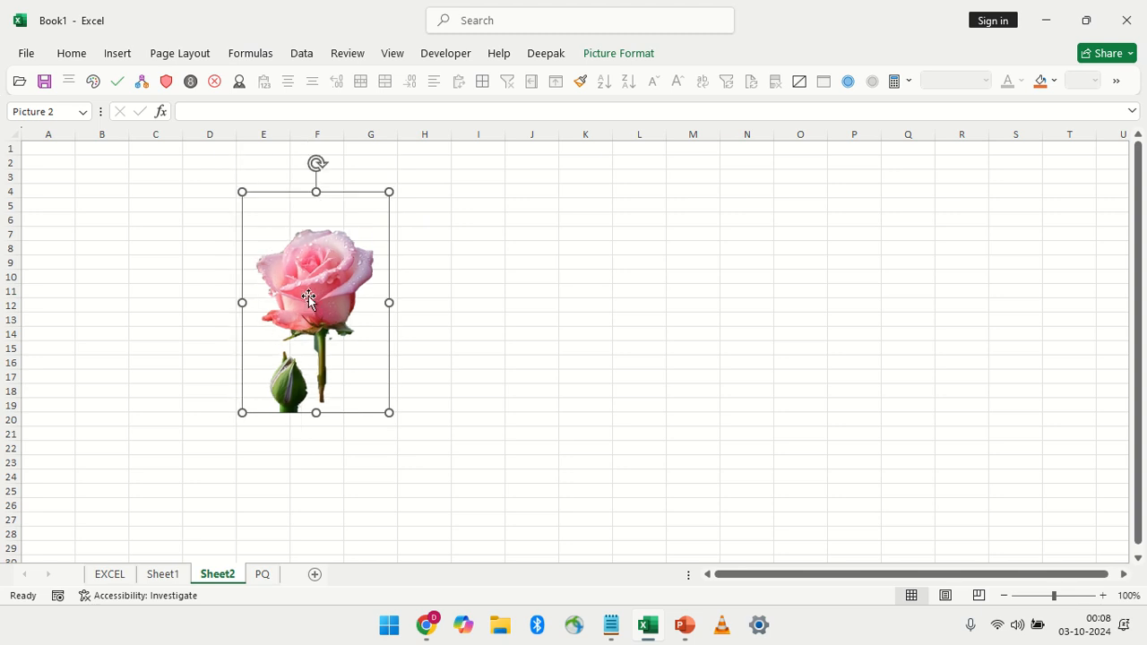
{"action": "left_click_drag", "start_coordinate": [313, 300], "coordinate": [427, 298]}
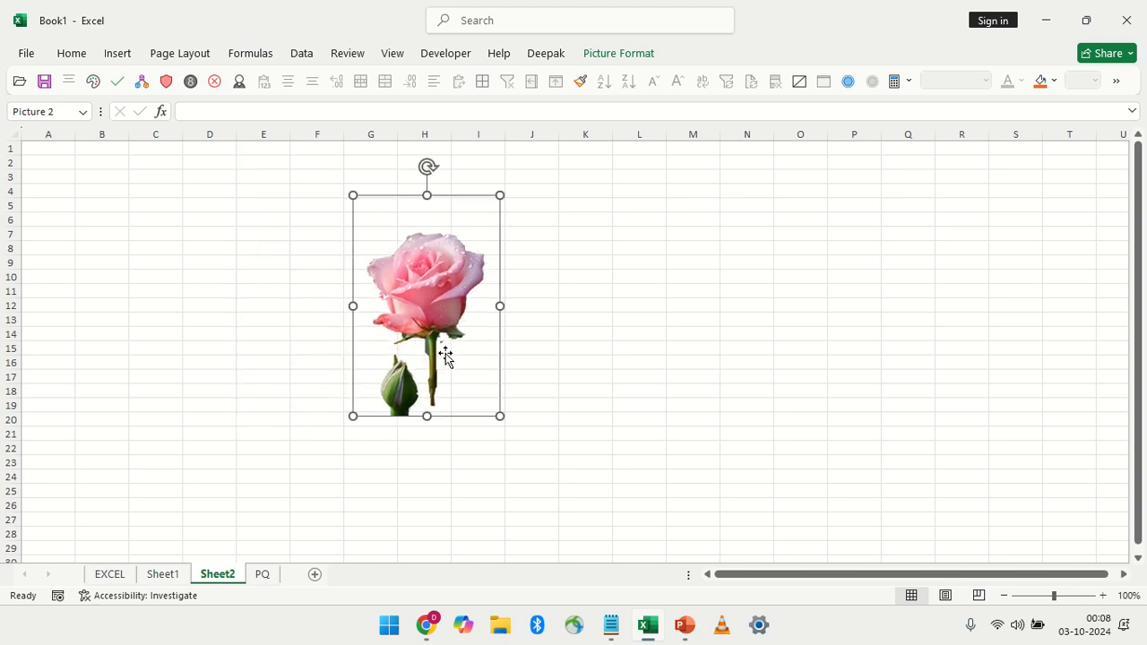
Open the Royal Enfield add-in form to look over its tools, and close it
{"action": "left_click", "coordinate": [627, 54]}
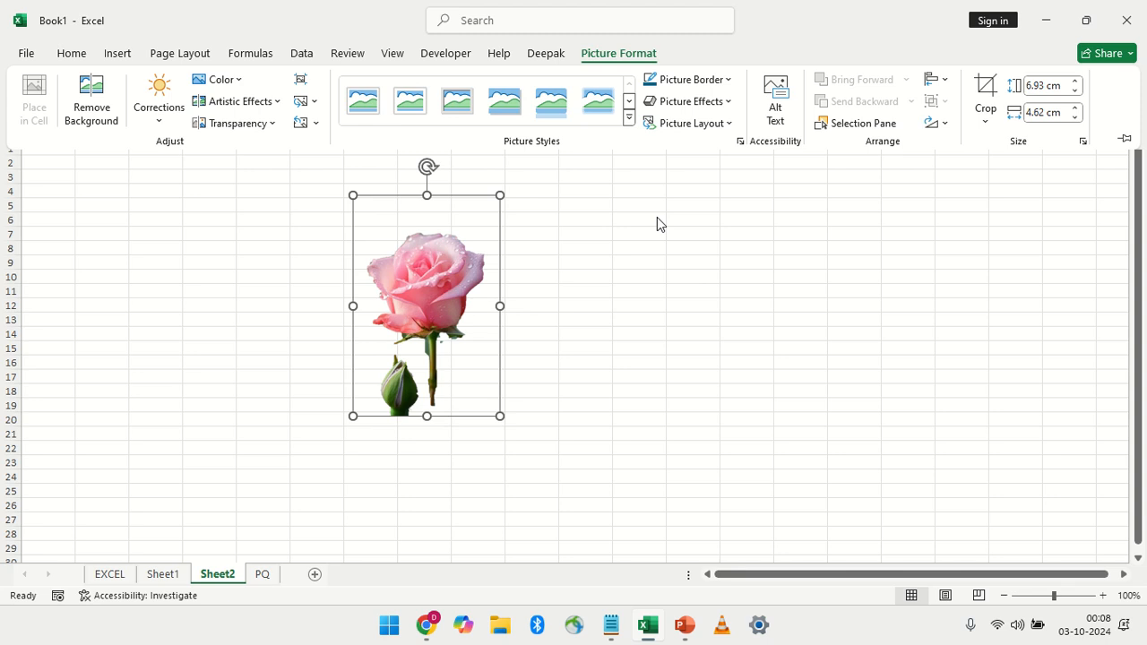
{"action": "left_click", "coordinate": [599, 293]}
{"action": "left_click", "coordinate": [542, 54]}
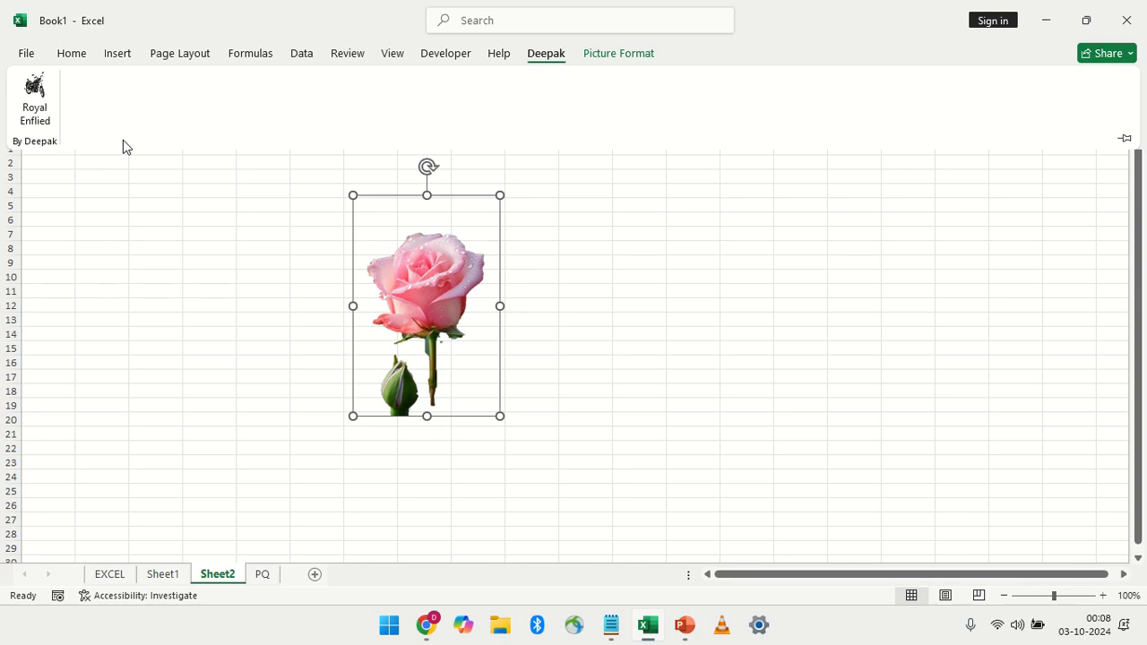
{"action": "left_click", "coordinate": [35, 94]}
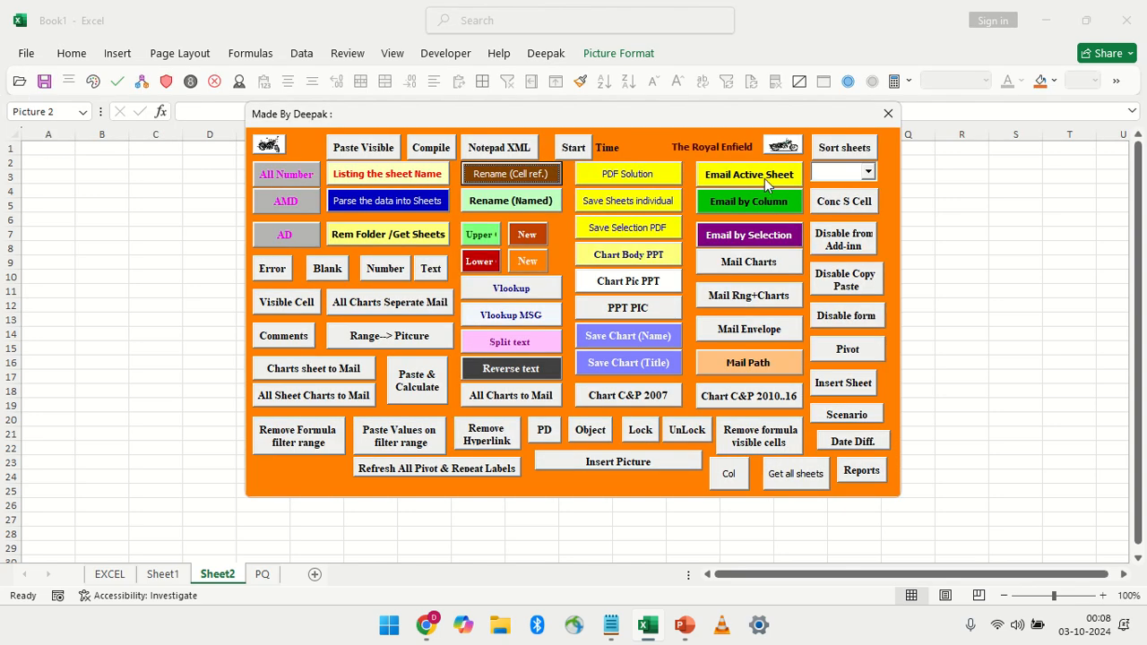
{"action": "left_click", "coordinate": [886, 115]}
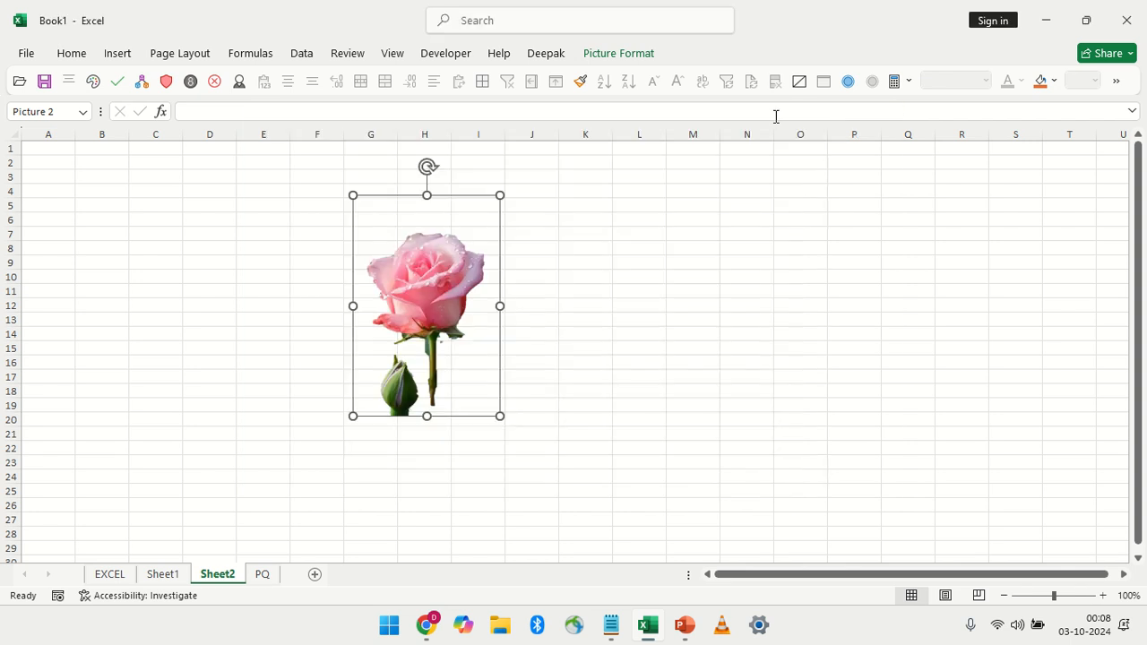